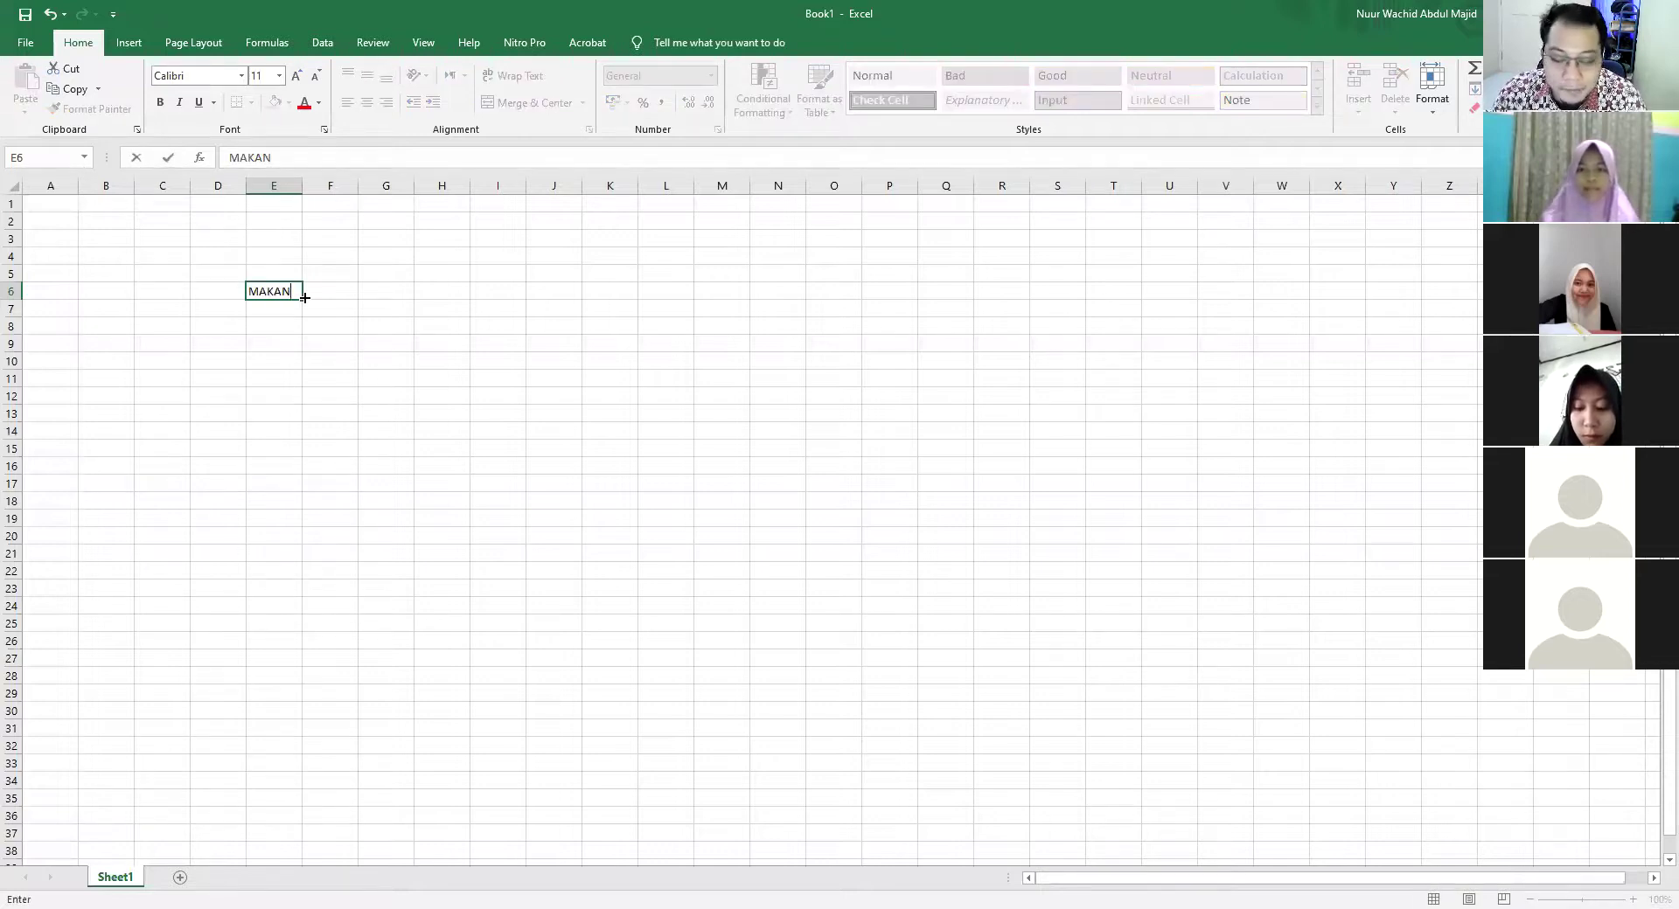
Enter KENYANG in F6, TIDUR in E7 and LAPAR in F7
click(304, 297)
text(KENYANG)
key(Return)
key(Left)
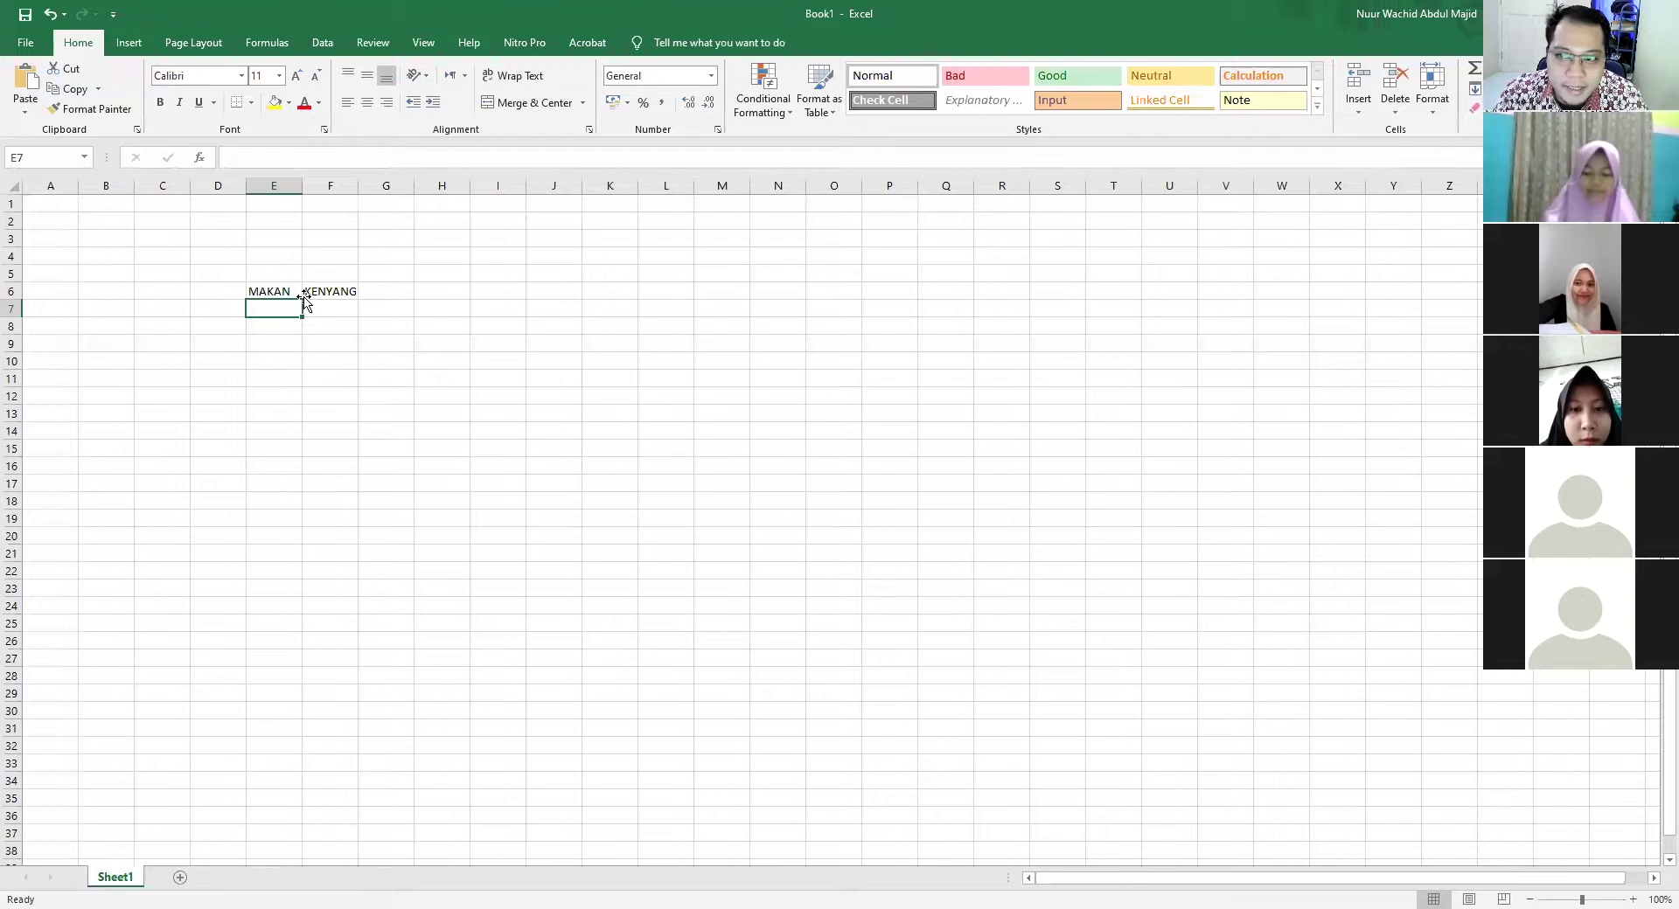
text(TIDUR)
key(Tab)
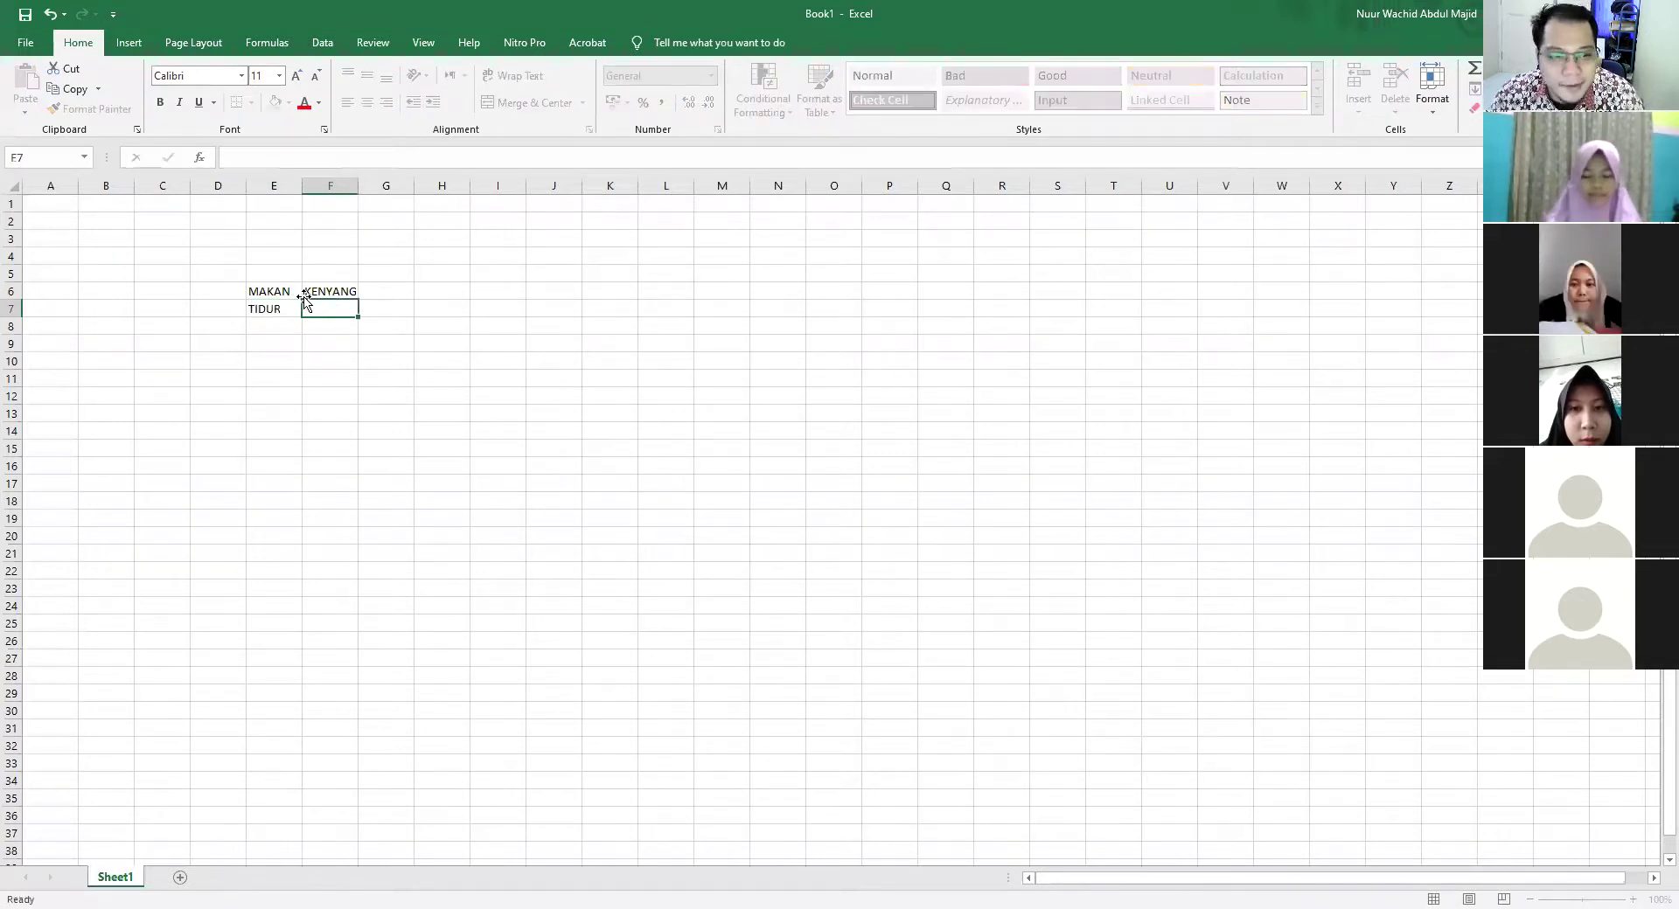
text(LAPAR)
key(Left)
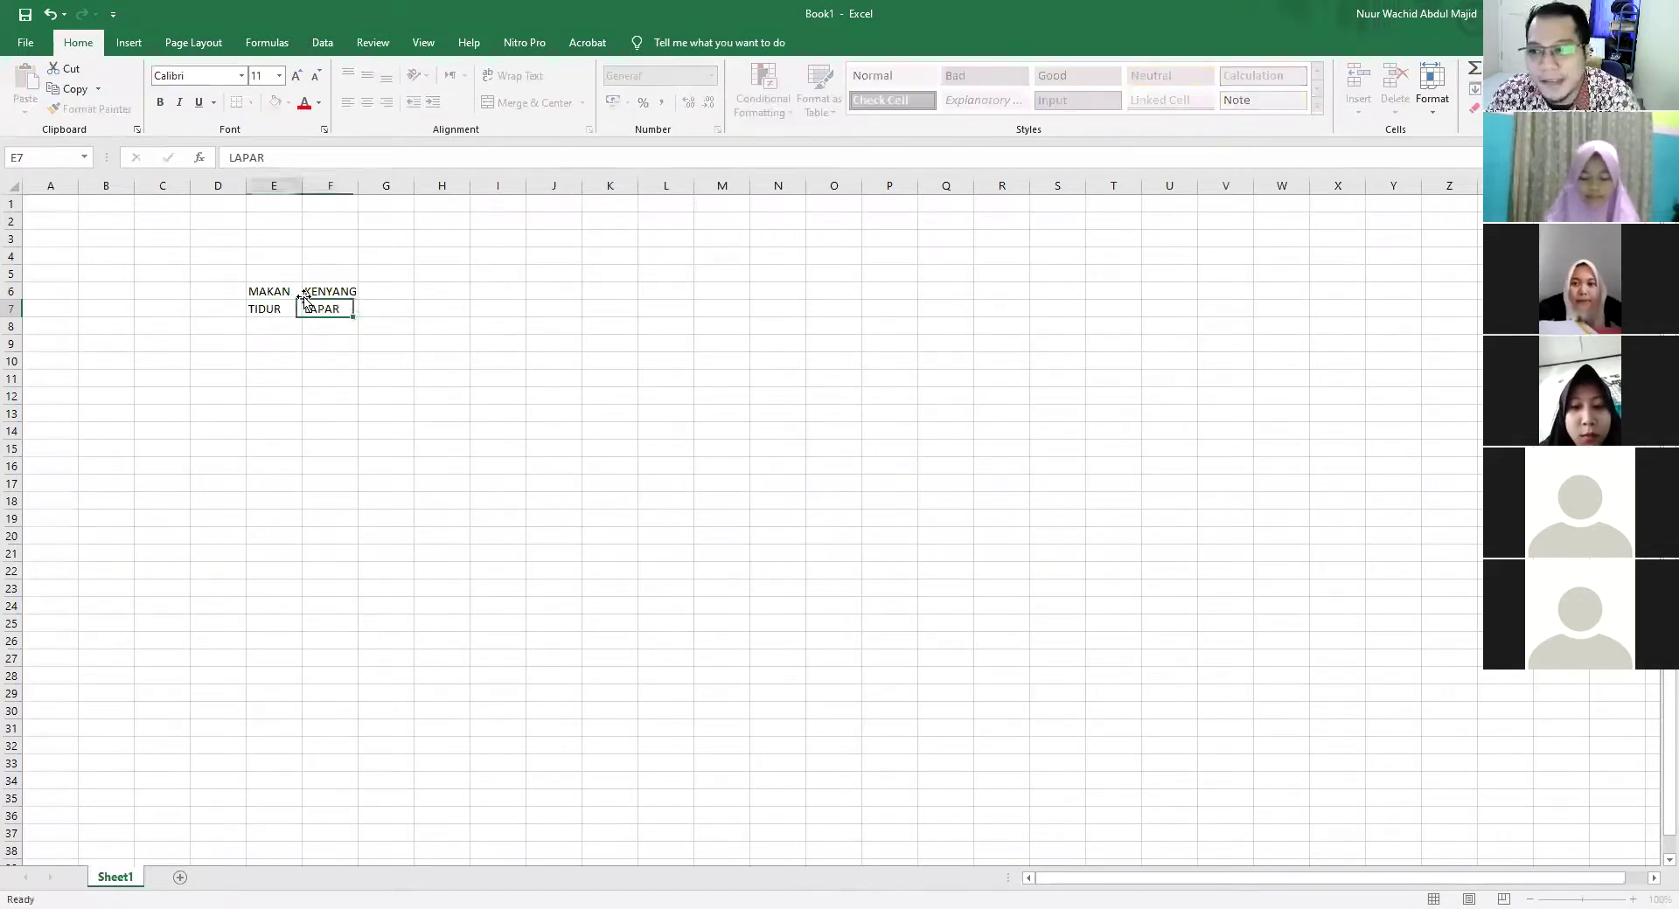
Review the four words in E6:F7 cell by cell, then select the E6:F7 block
key(Up)
key(Right)
key(Down)
key(shift+Left)
key(shift+Up)
key(Left)
key(Up)
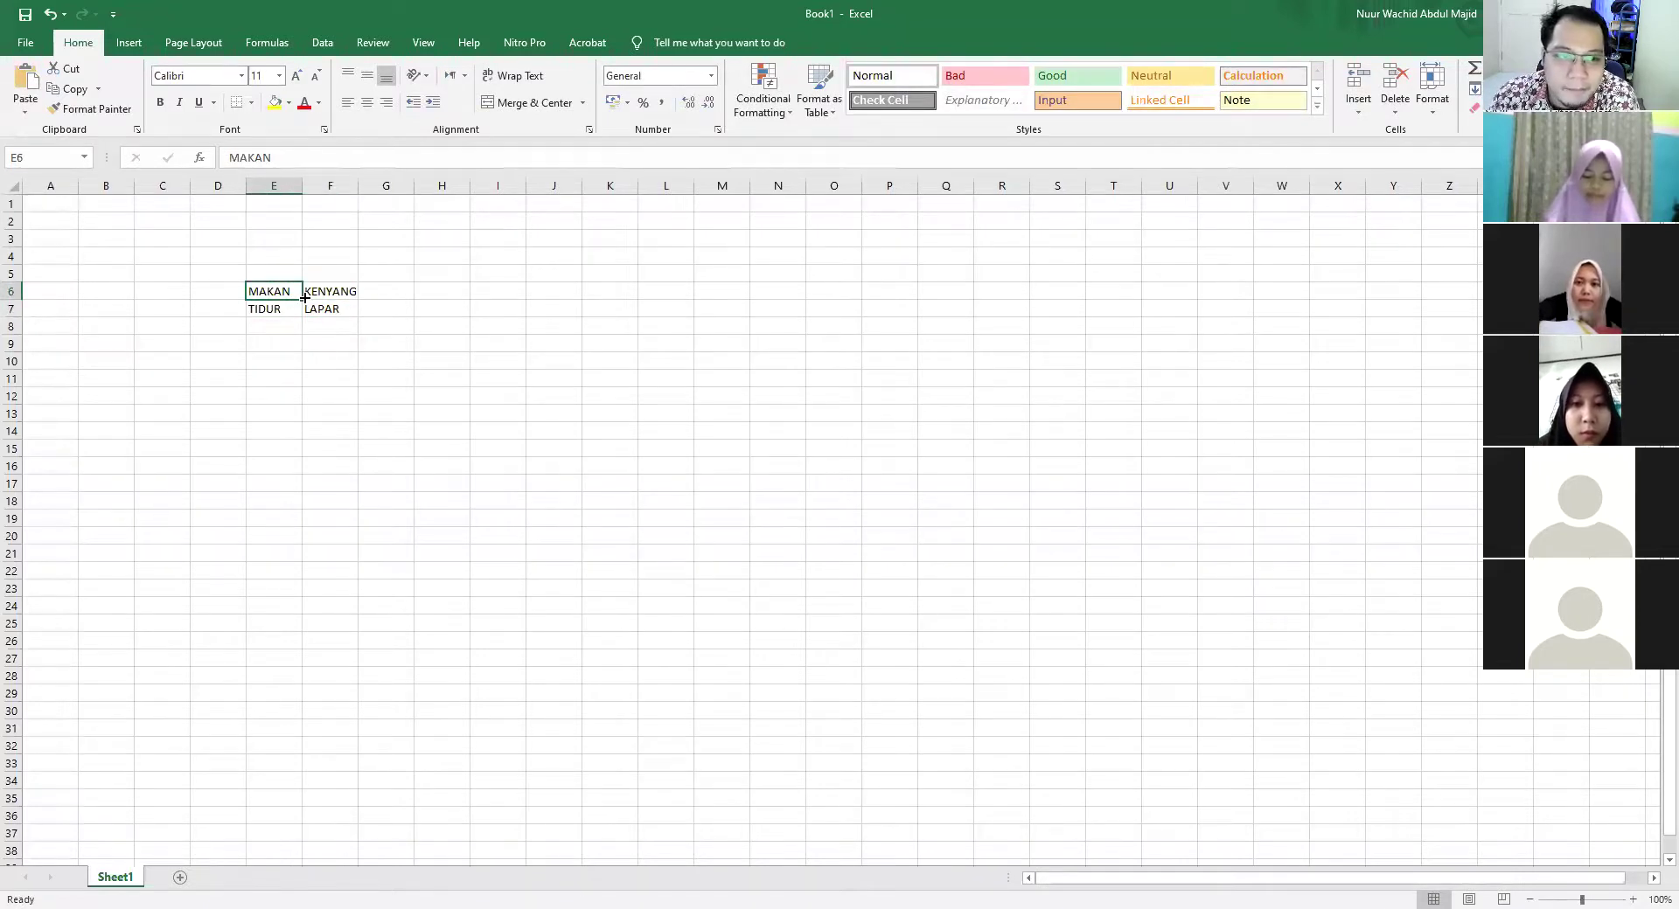
key(Right)
key(Left)
key(Down)
key(Right)
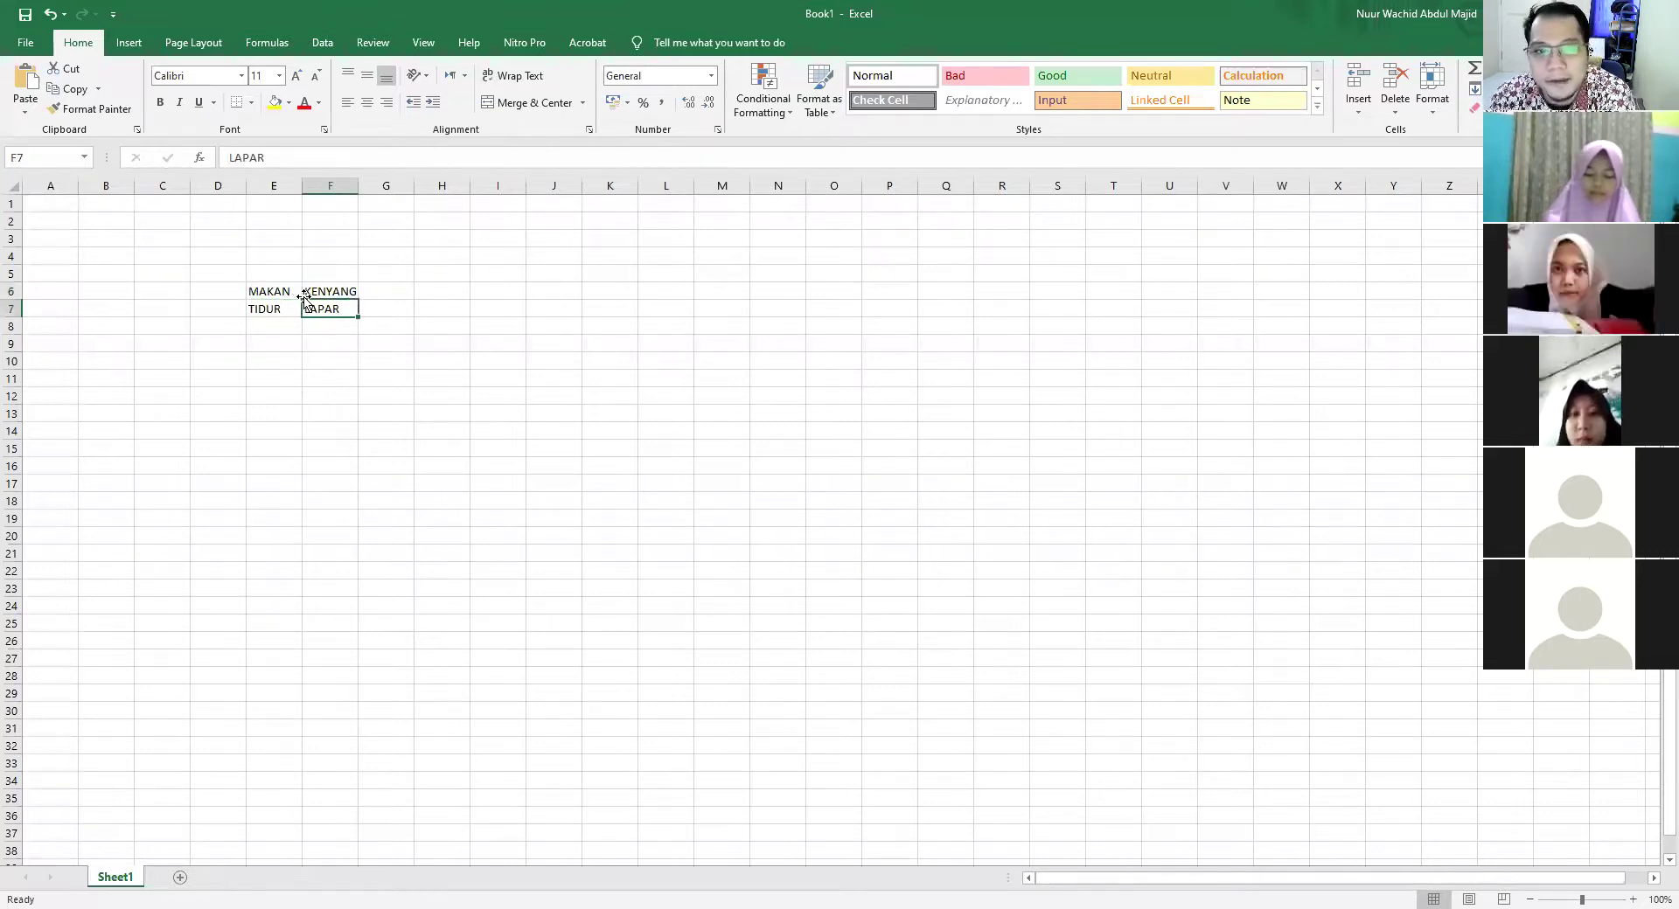
key(Left)
key(Up)
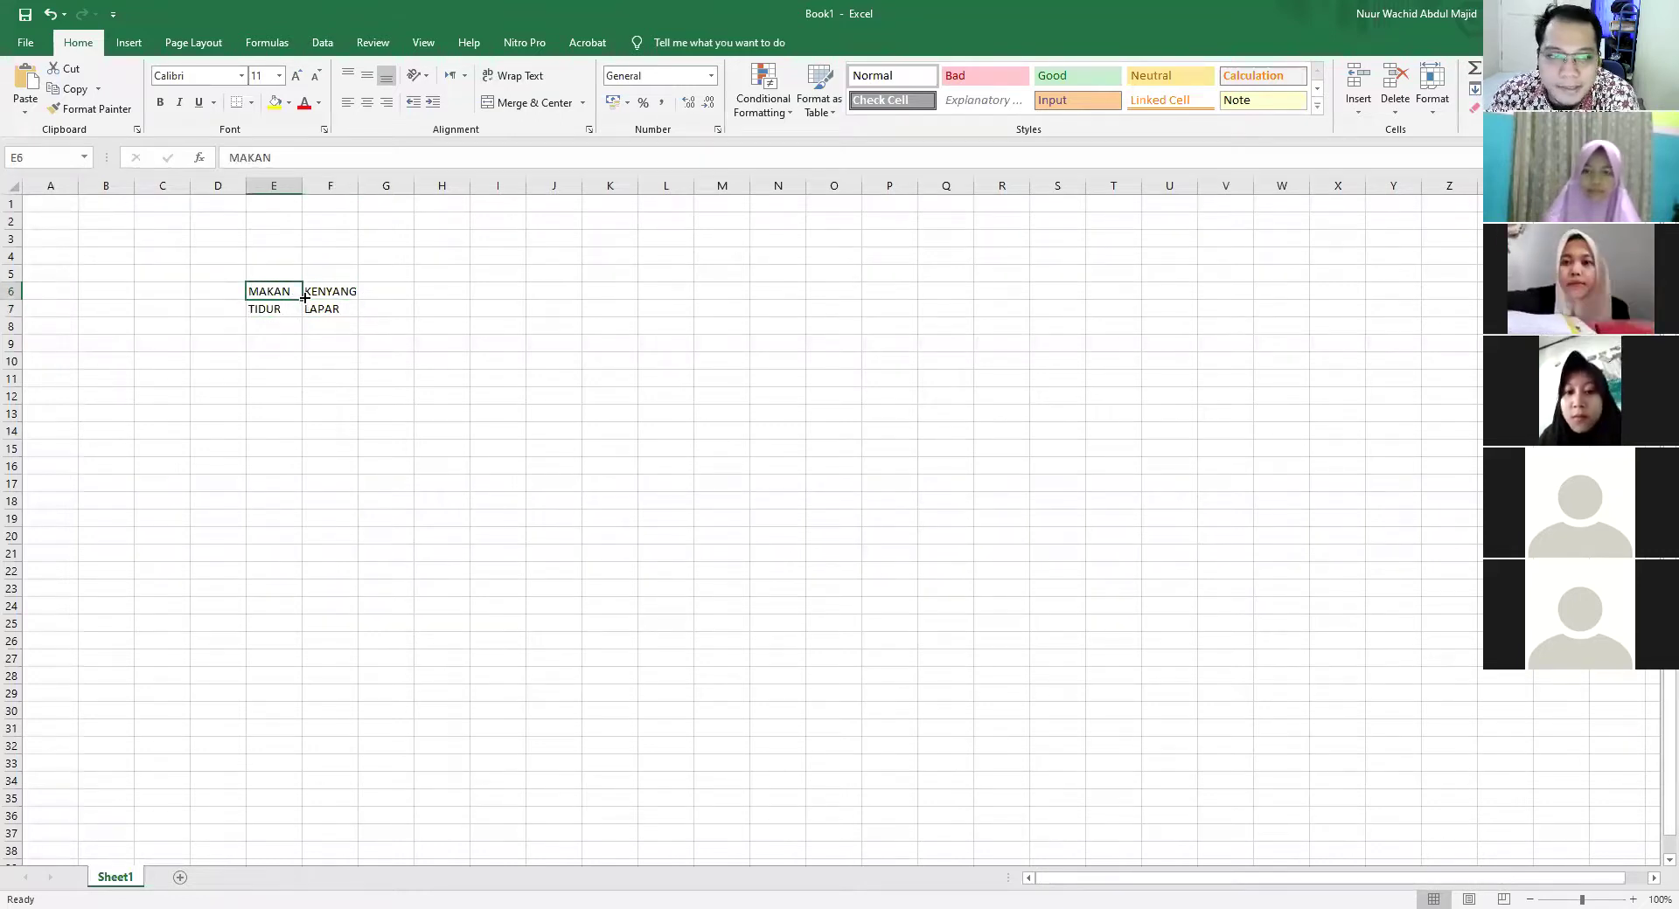
key(Right)
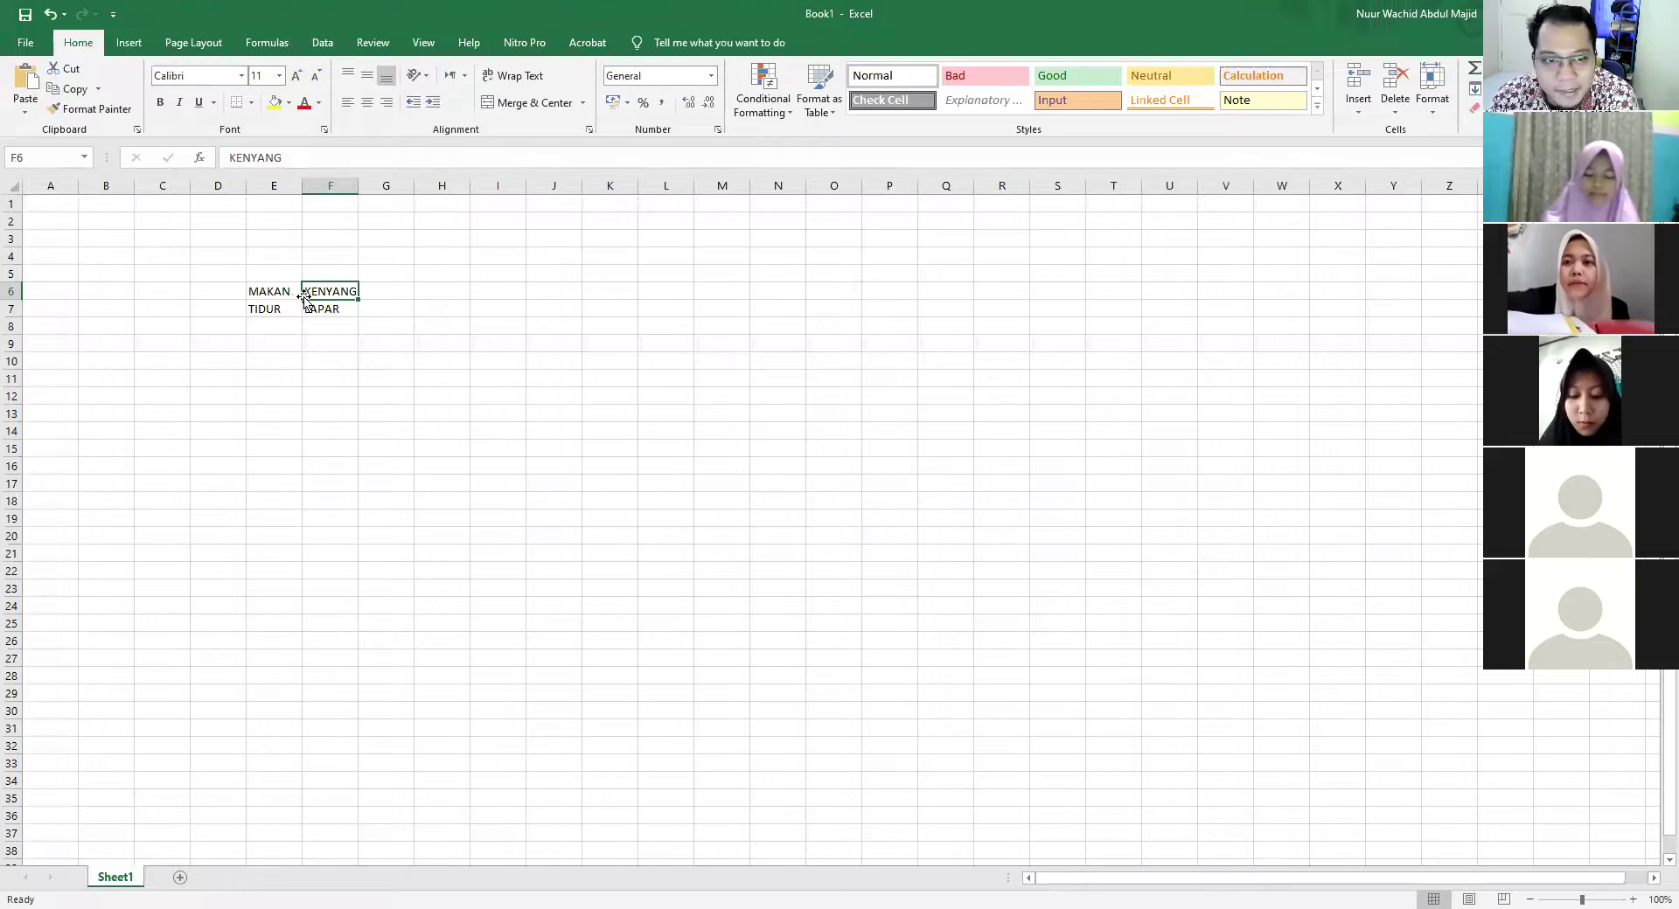
key(Down)
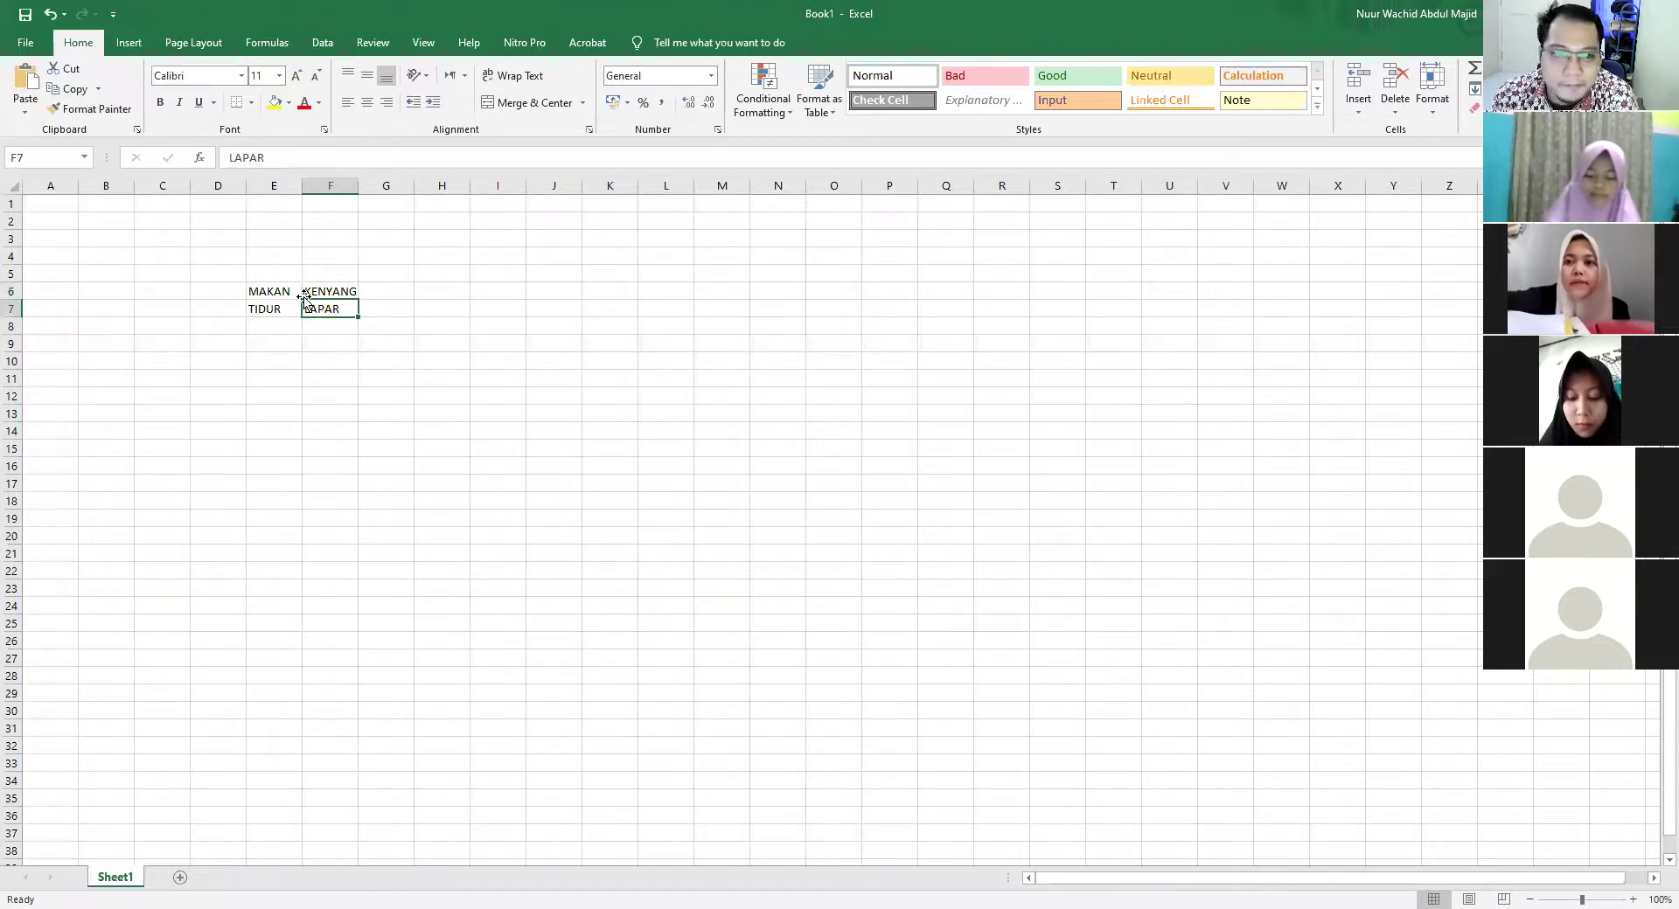
key(Left)
key(Up)
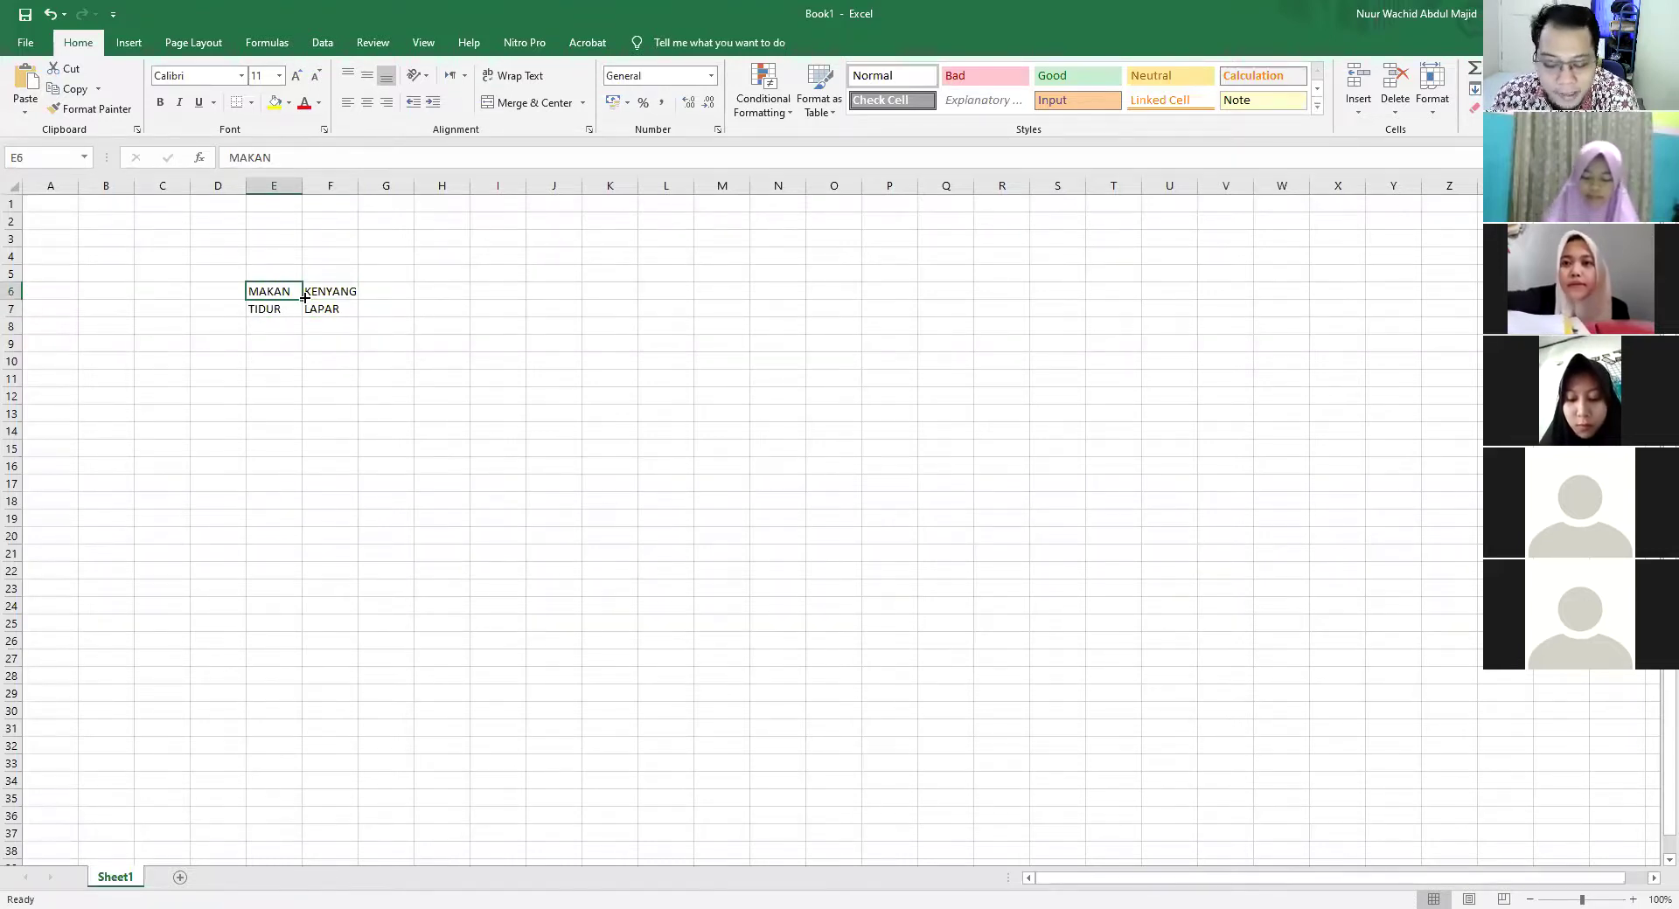
drag(304, 297, 326, 312)
Delete the words in E6:F7 so the sheet is blank, then select F6
key(Delete)
click(302, 297)
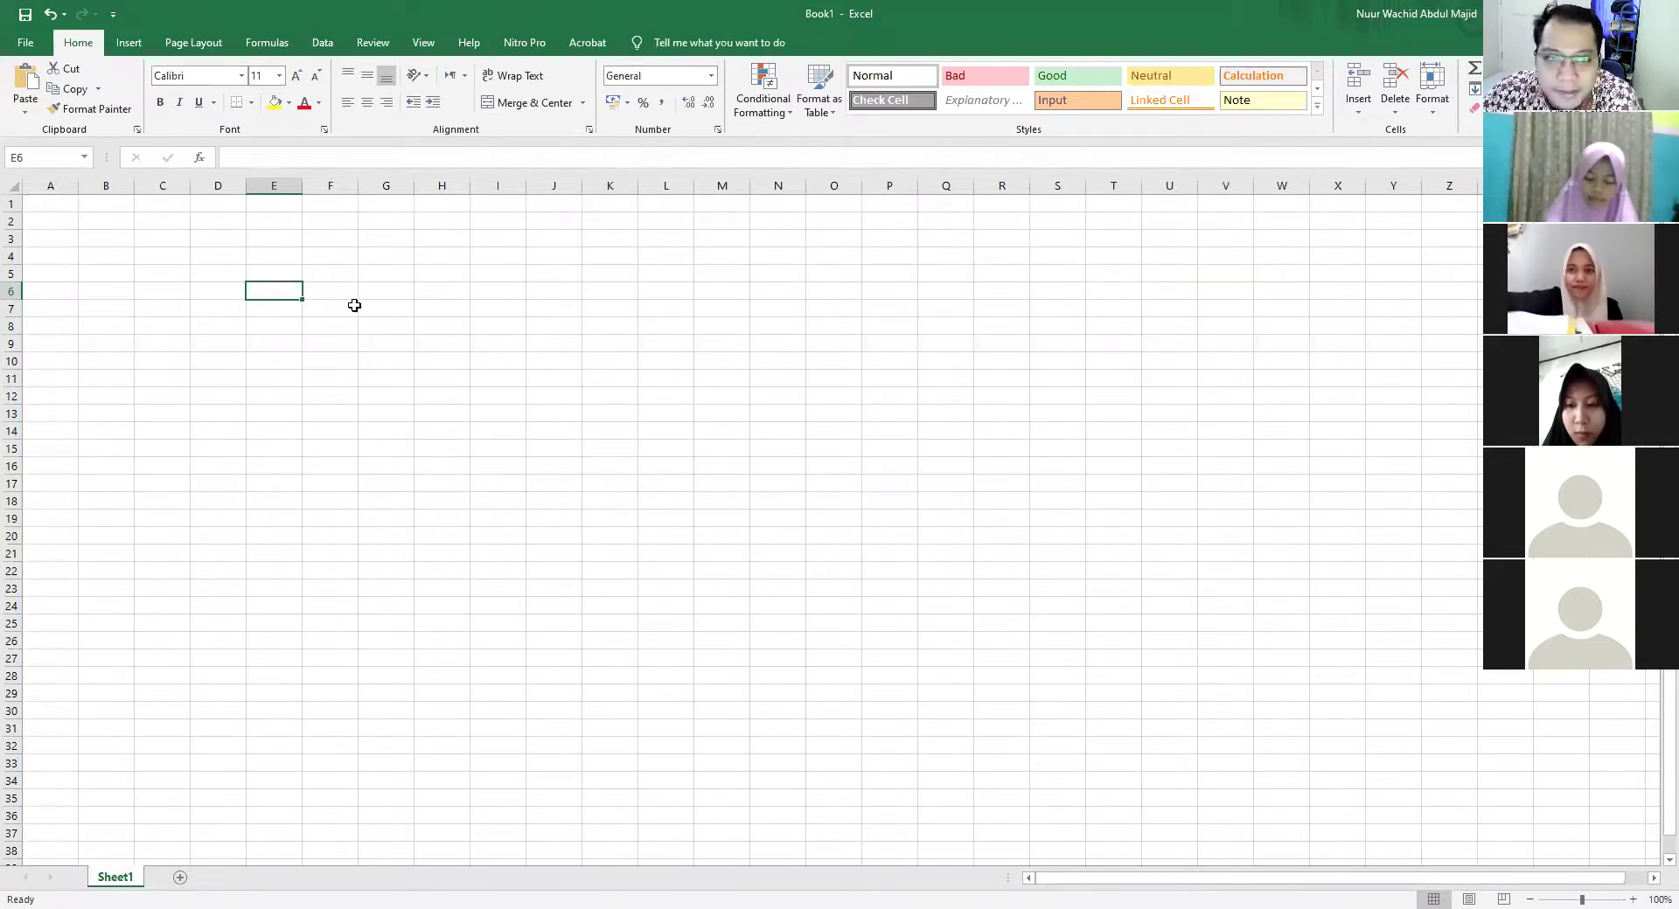
click(342, 291)
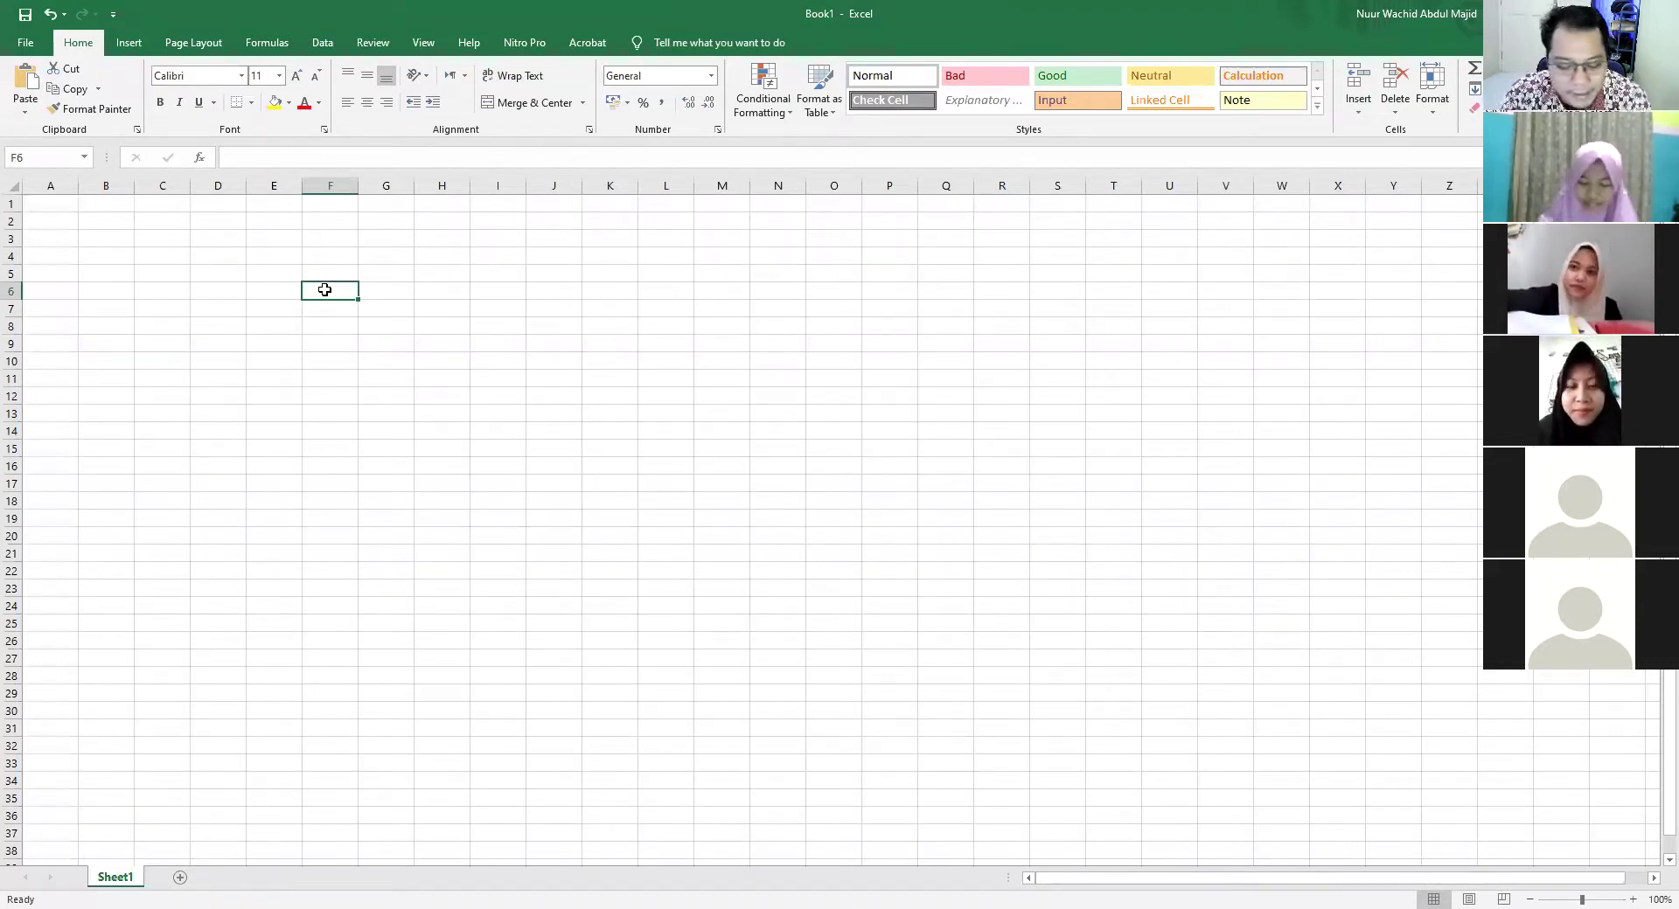
Enter MAKAN in F6 and TIDAK in F7
text(MAKAN)
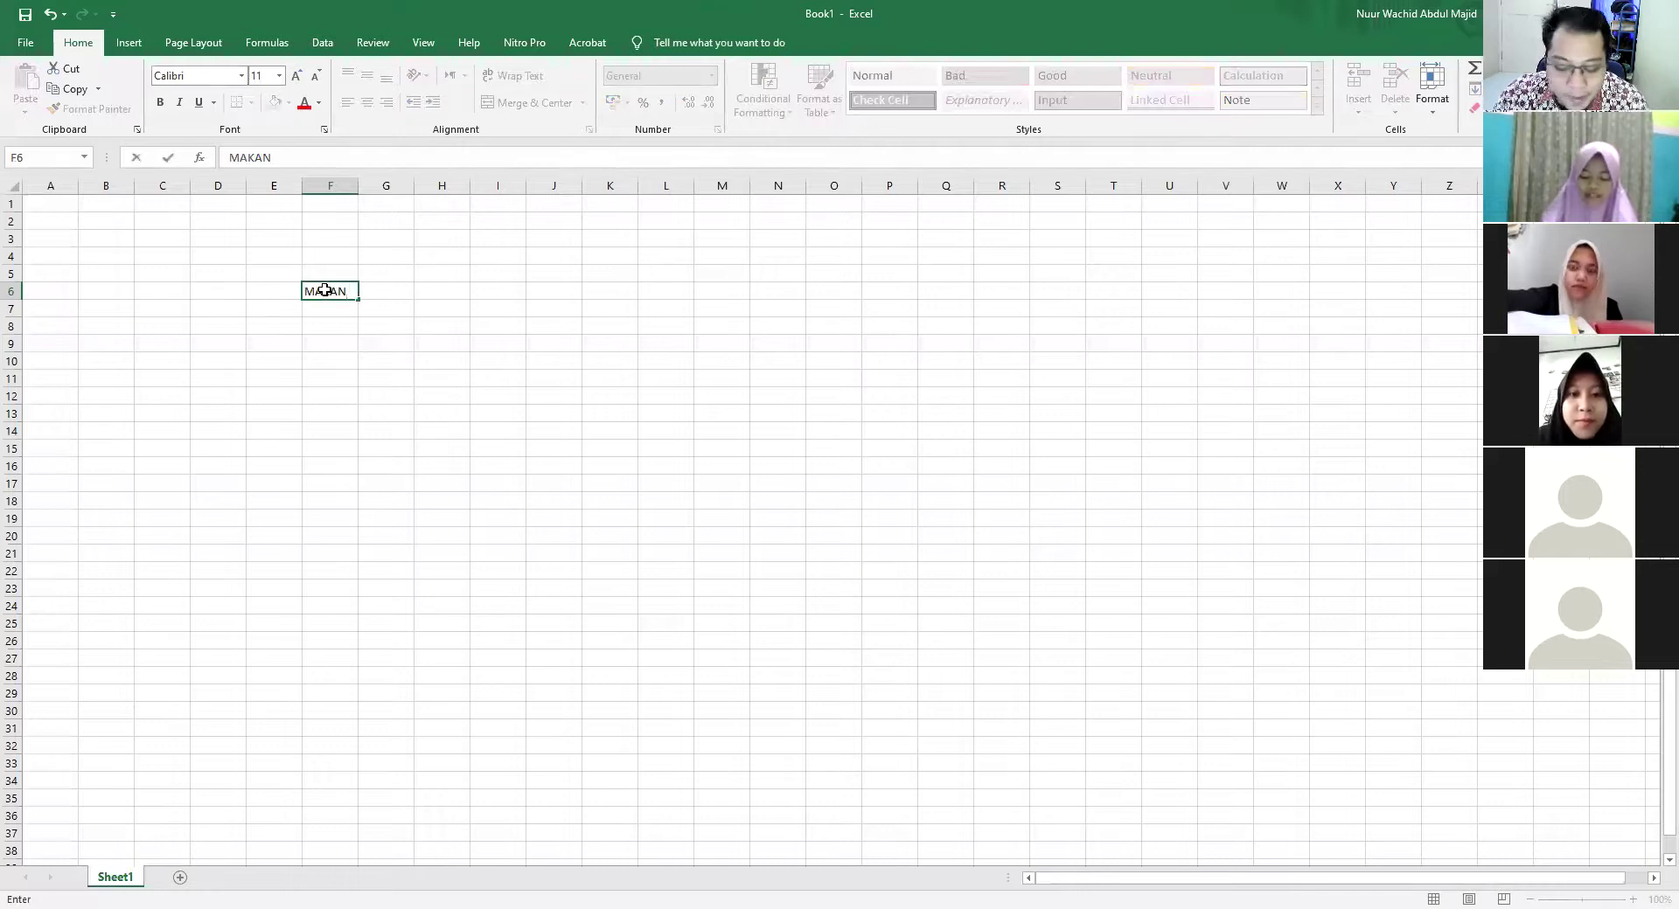
key(Return)
text(TIDAK)
click(325, 290)
Begin an =IF formula in cell G6
key(Right)
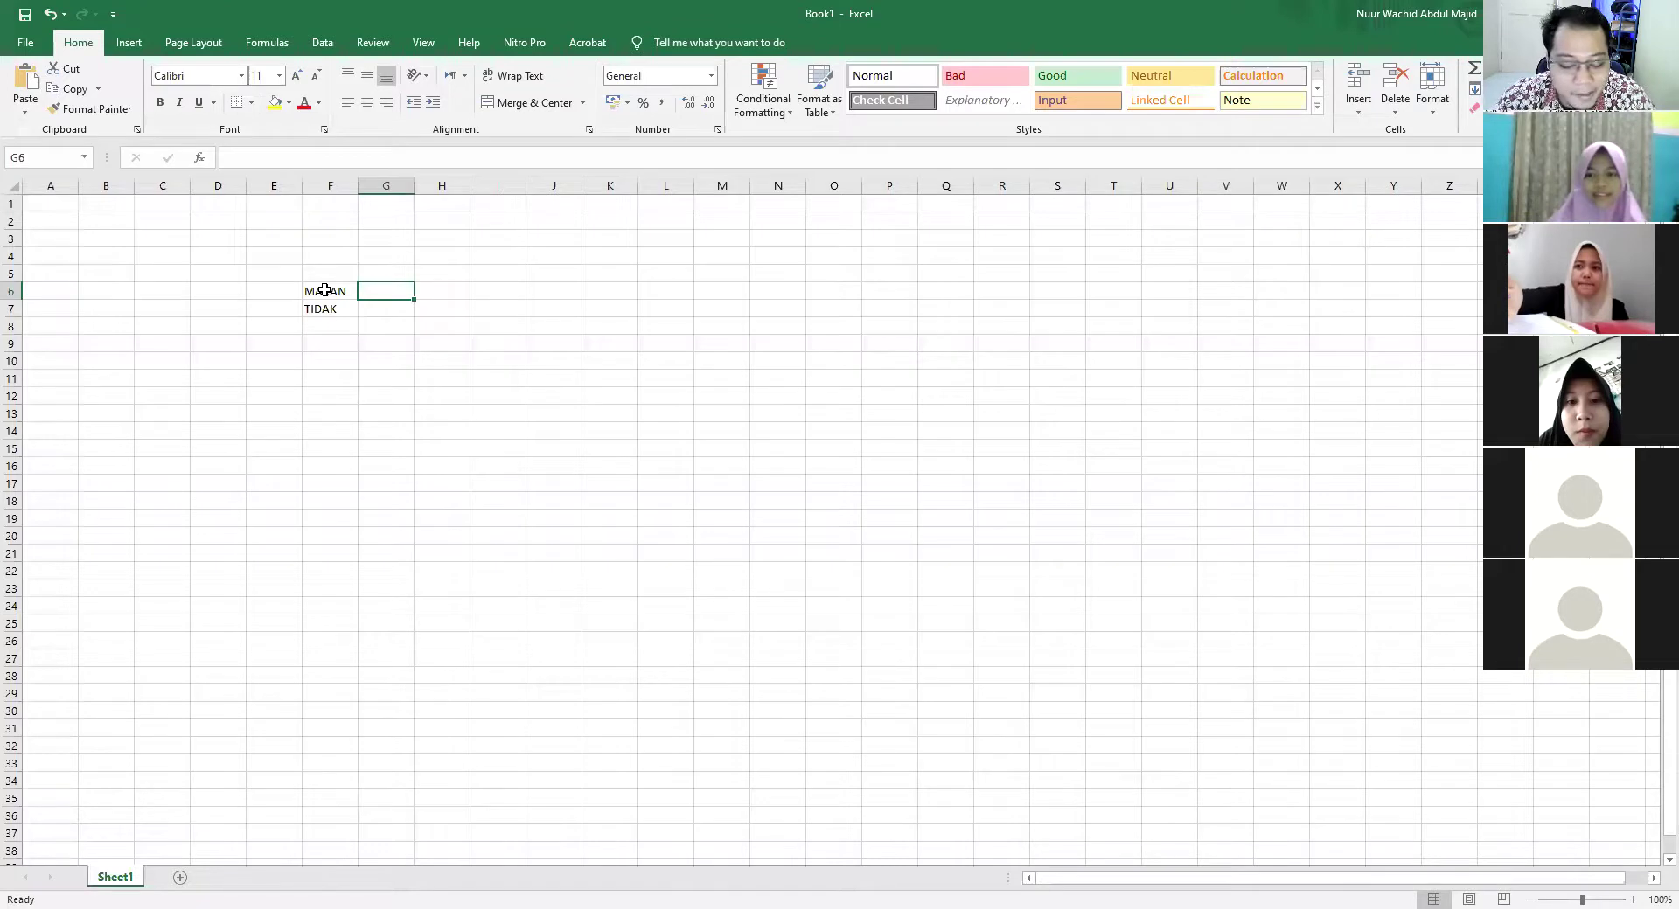
text(IF)
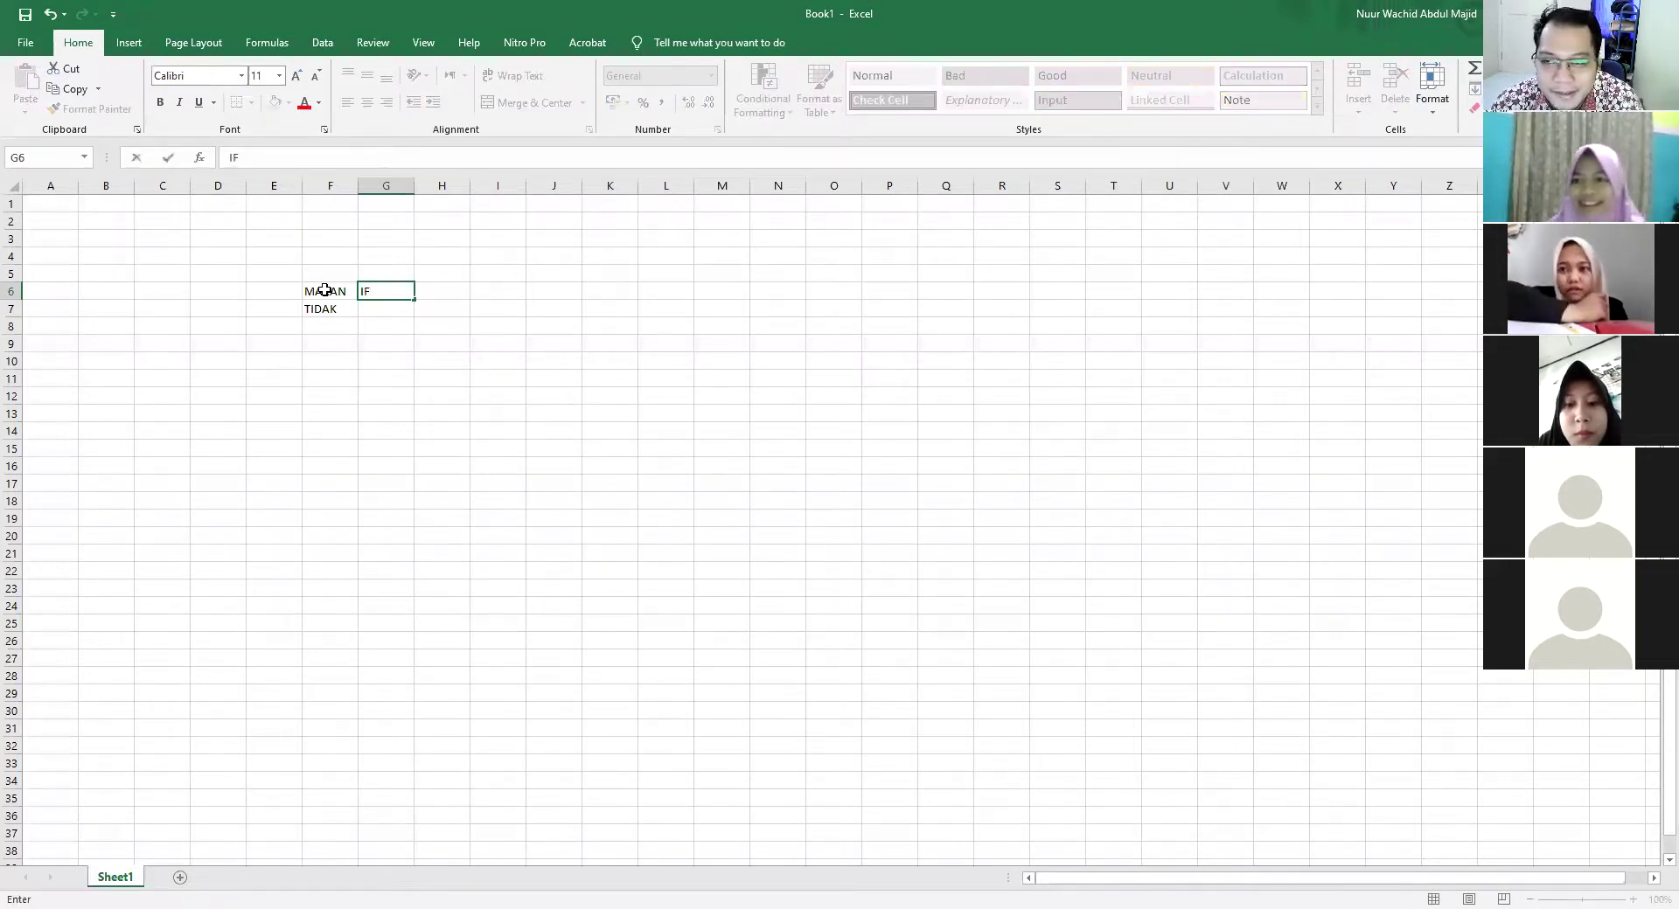
key(BackSpace)
key(BackSpace)
text(=)
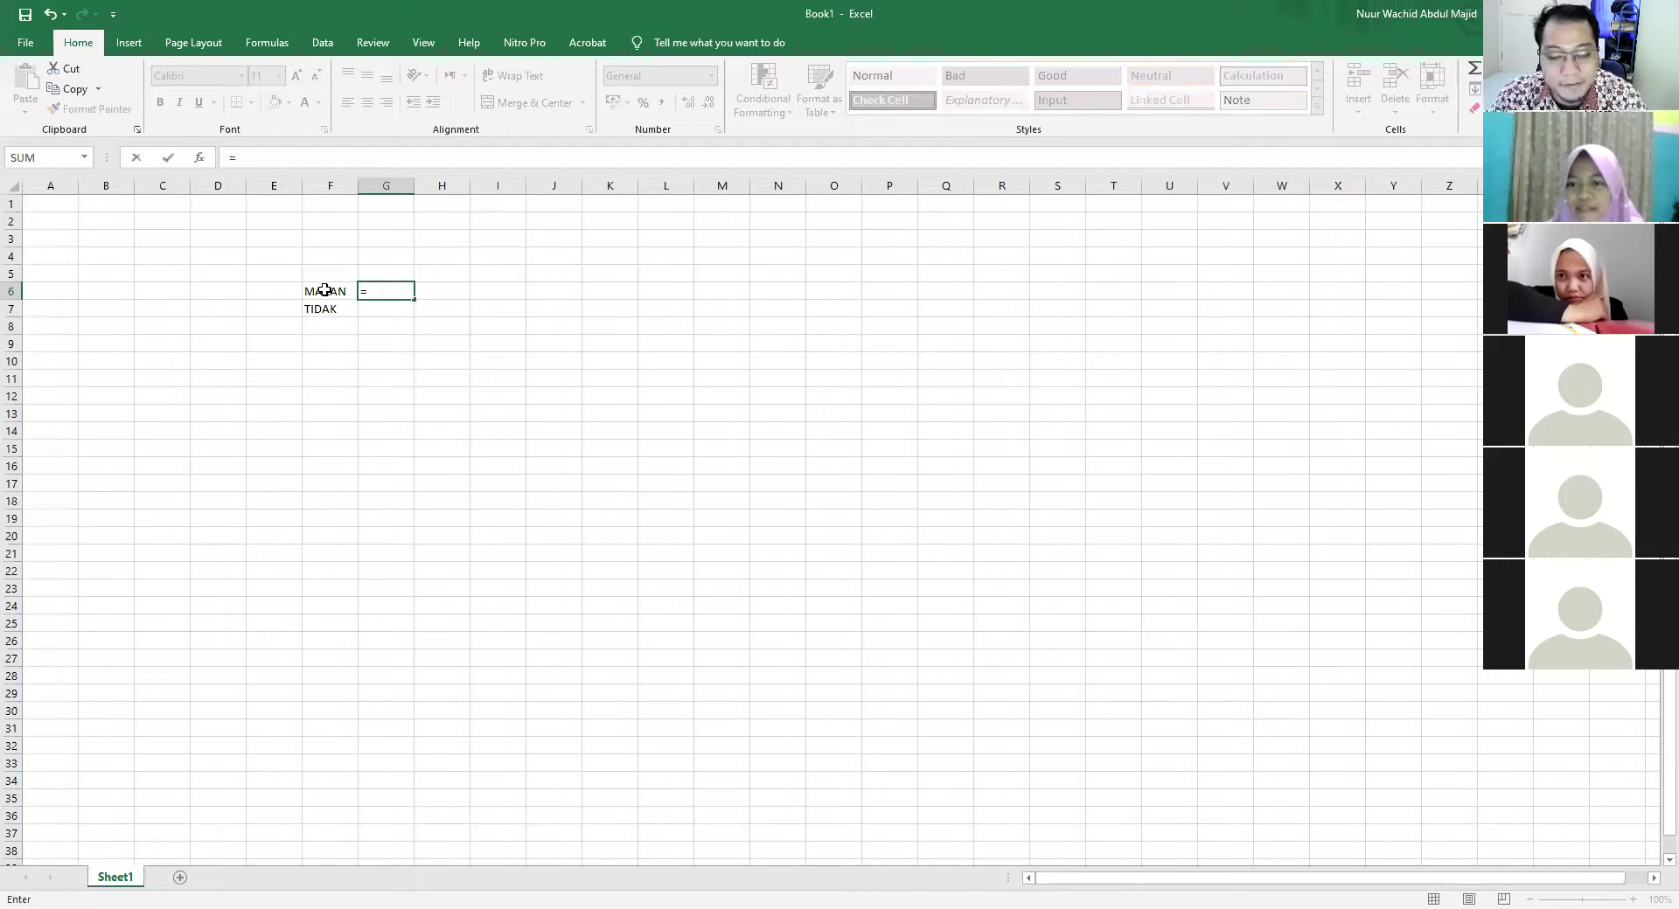
text(IF)
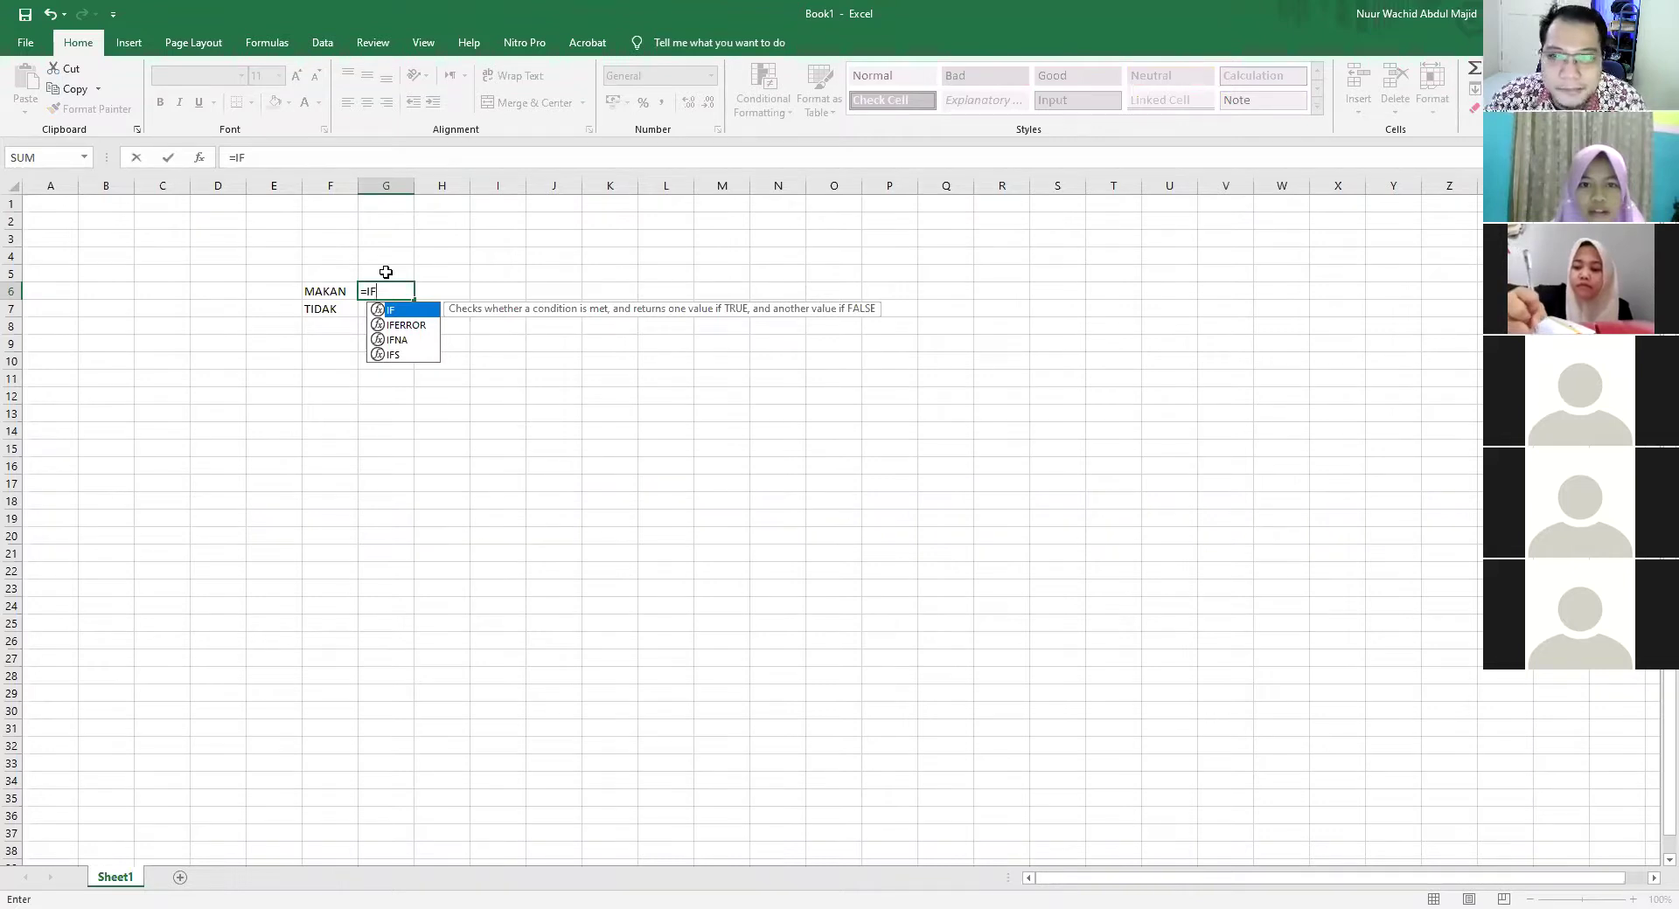
Extend the G6 formula to =IF(F6, using F6 as the logical test
text(()
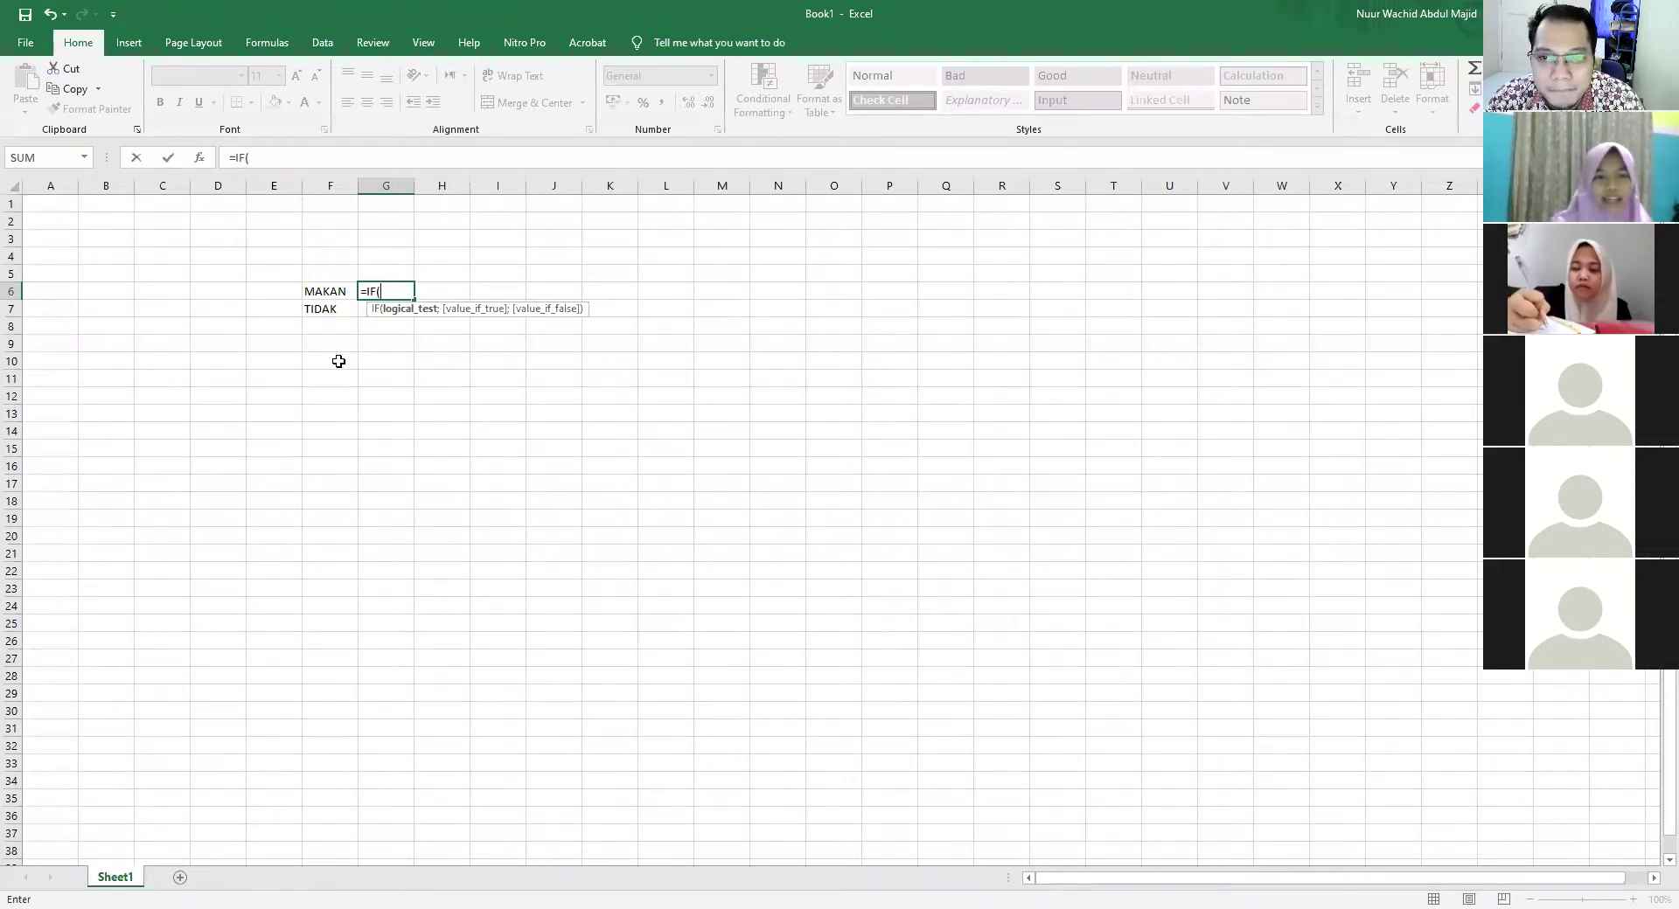
click(330, 289)
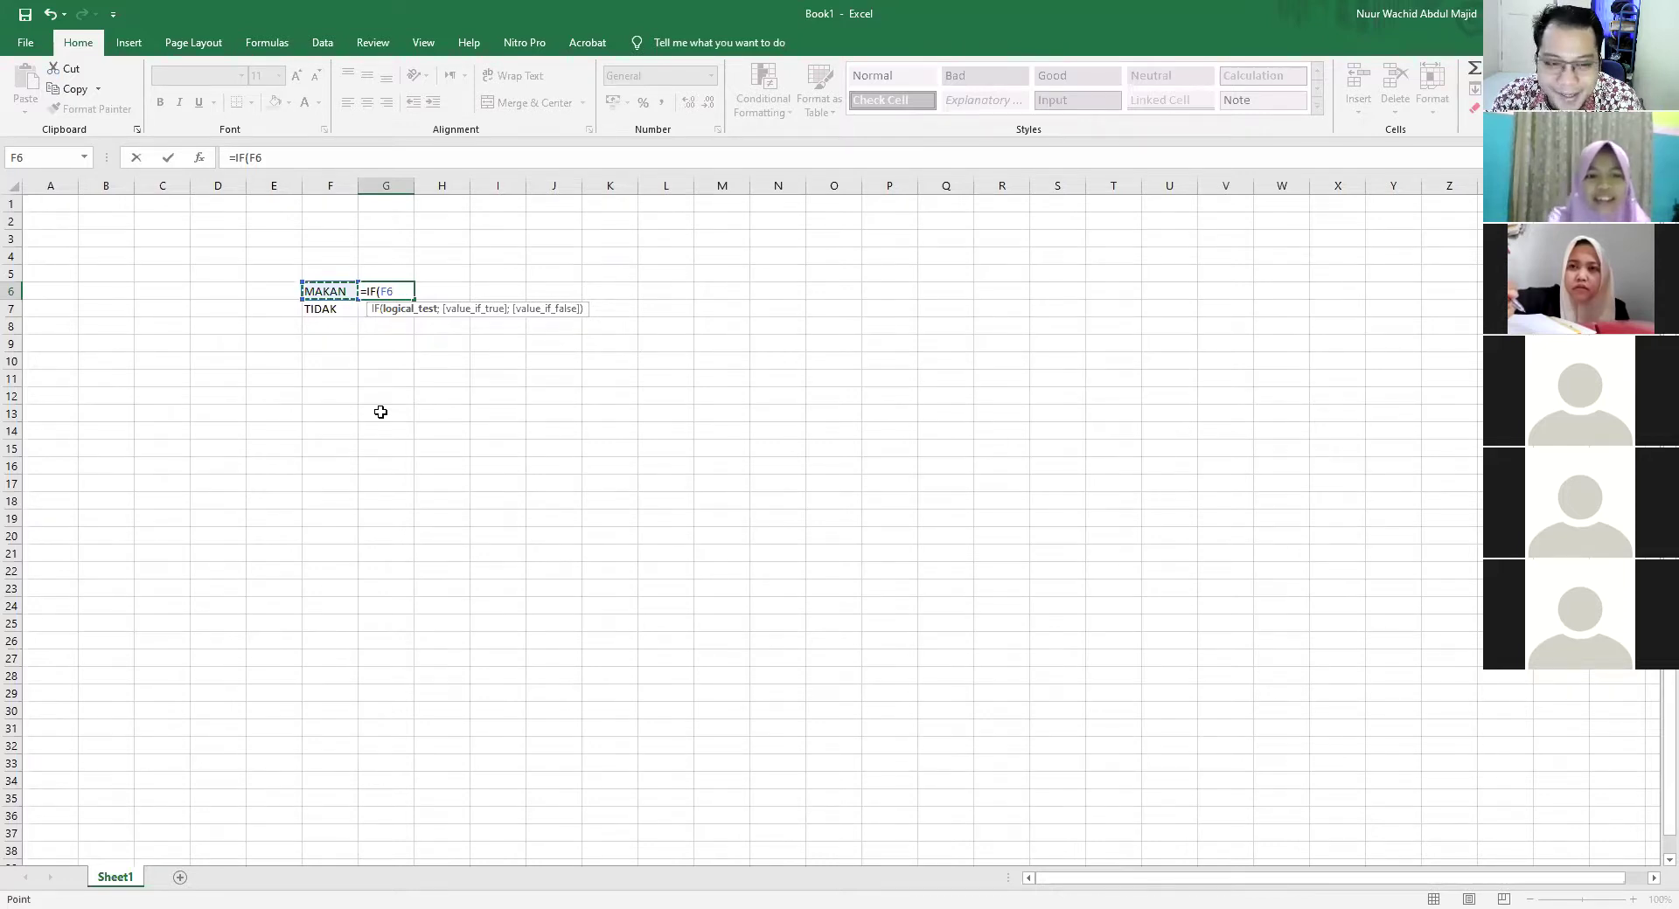
text(;)
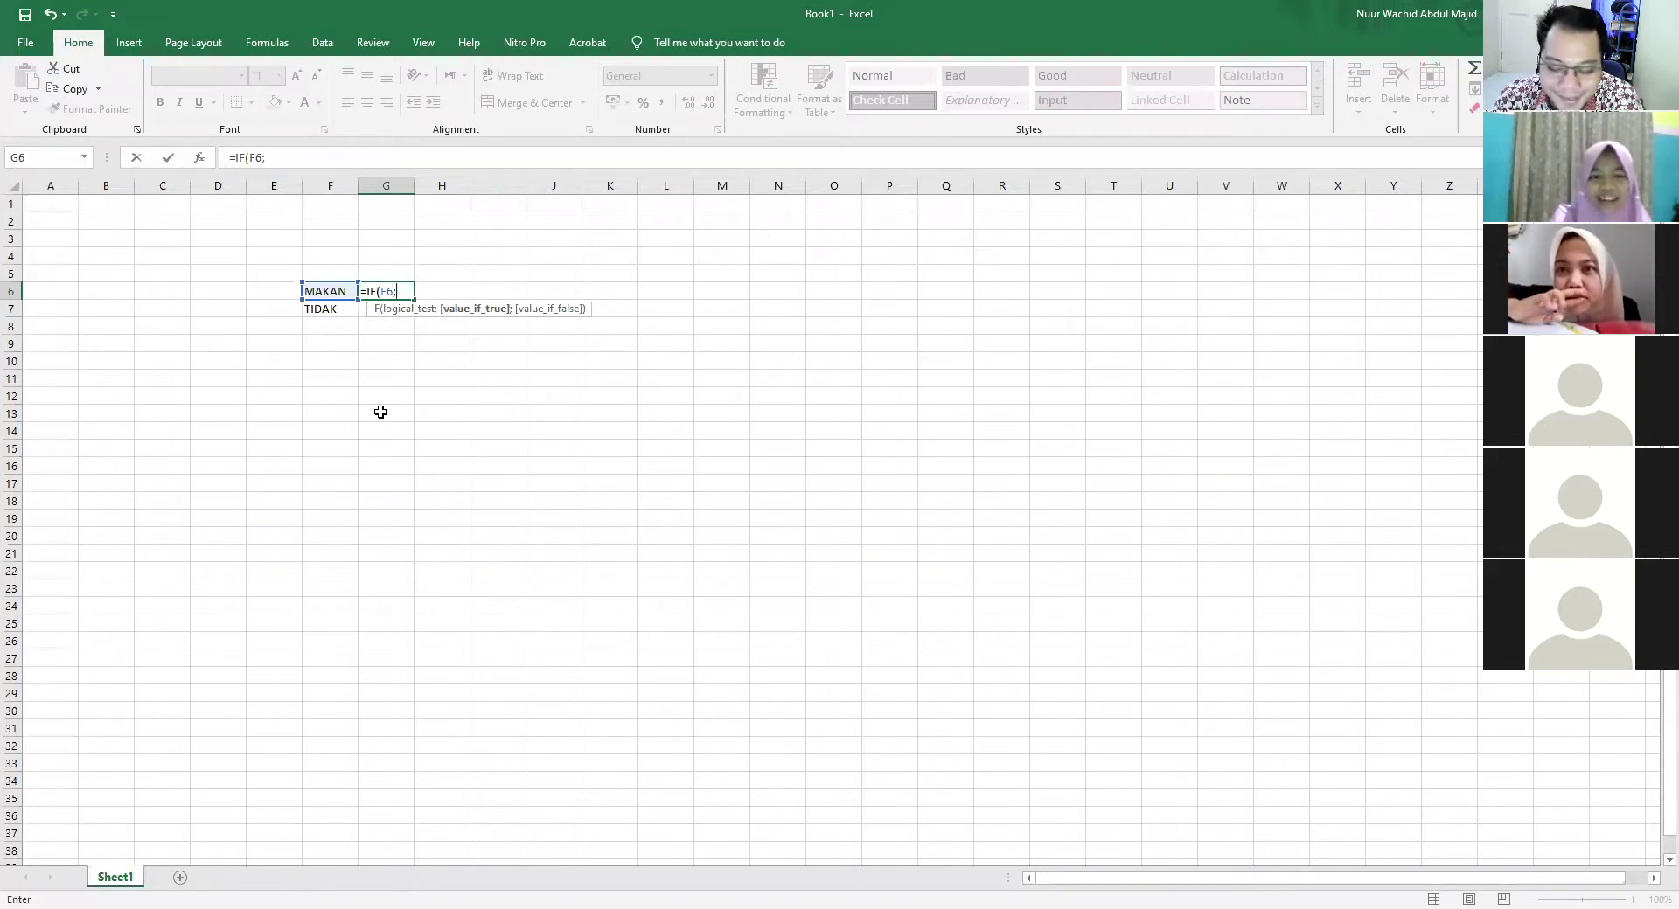
key(BackSpace)
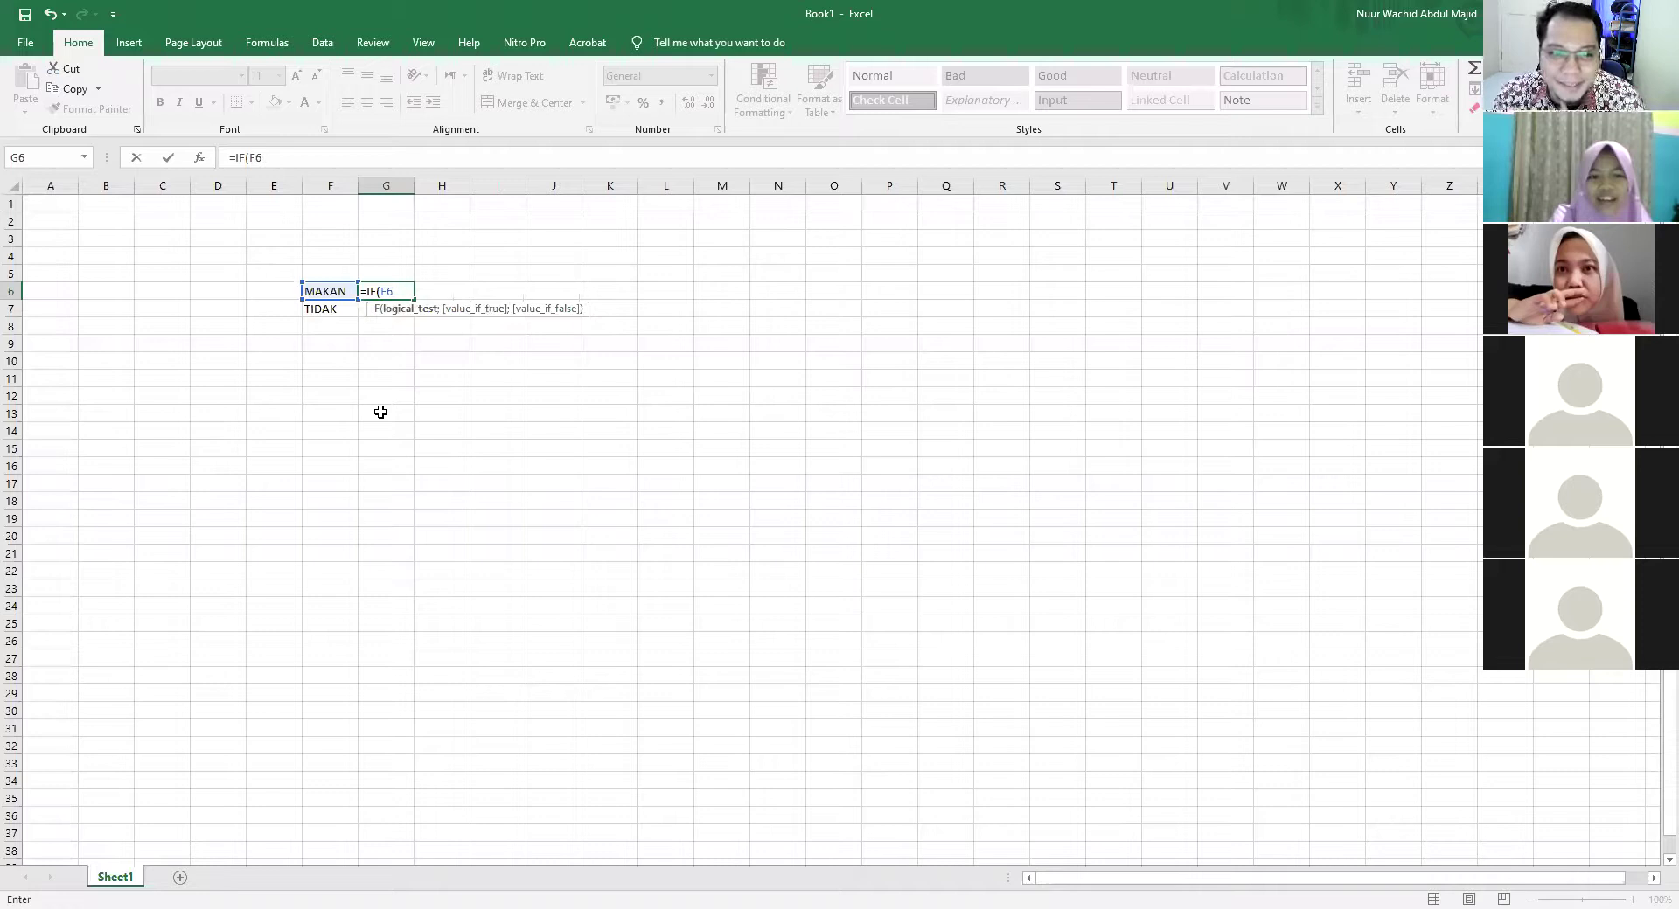
Finish G6 as =IF(F6="MAKAN";"KENYANG";"LAPAR")
text(=)
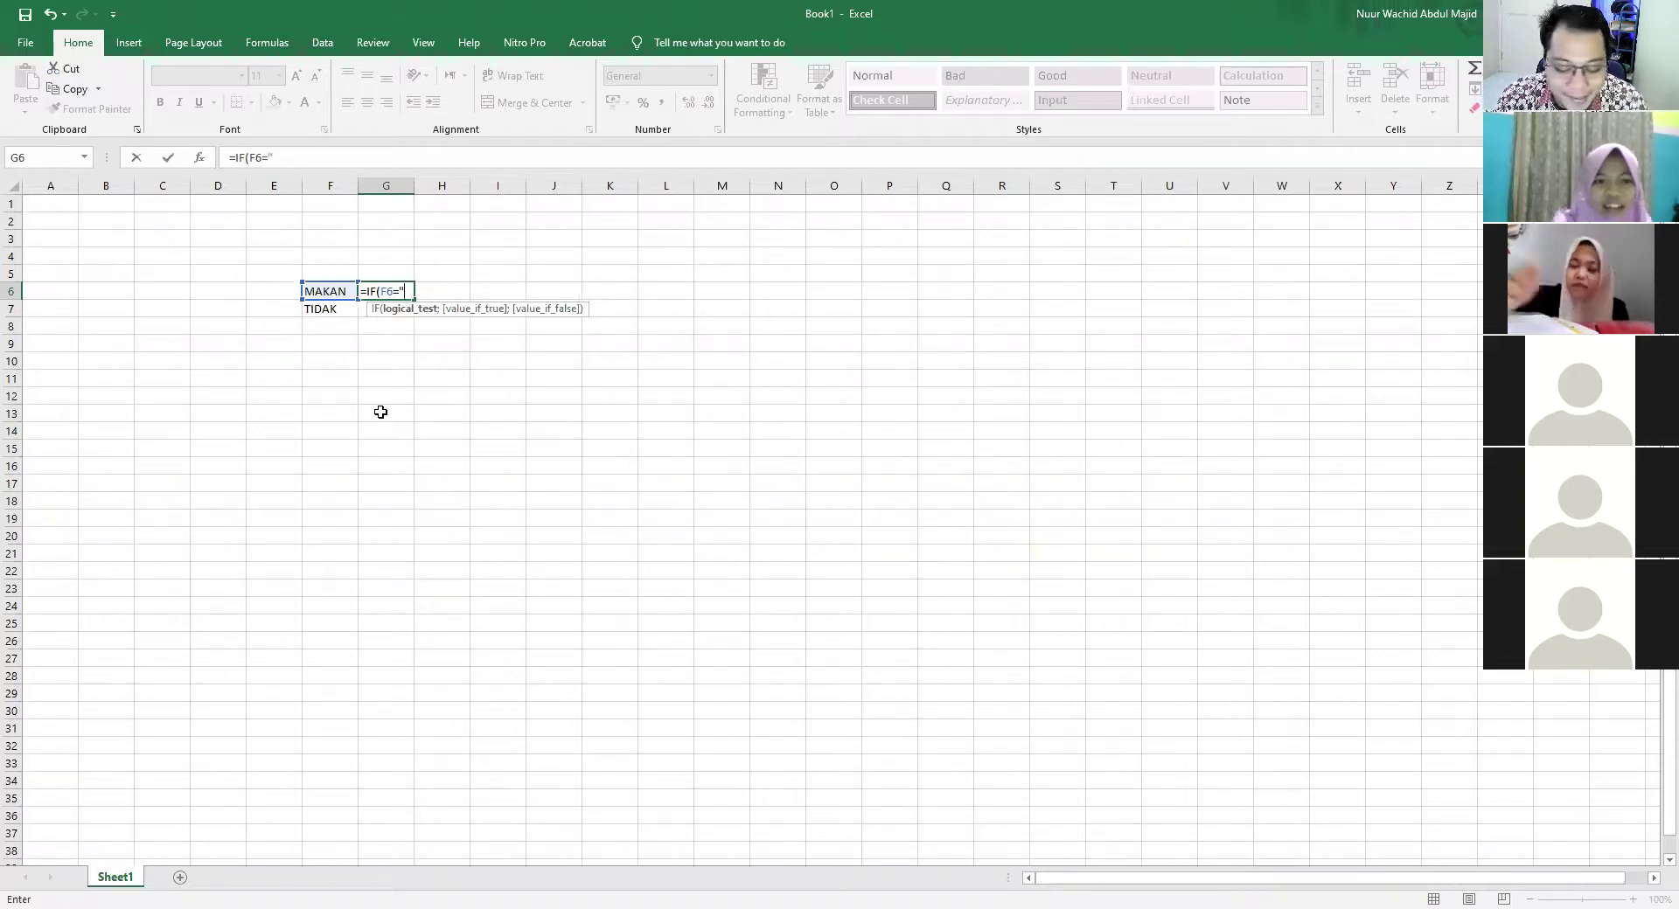
text("MAKAN")
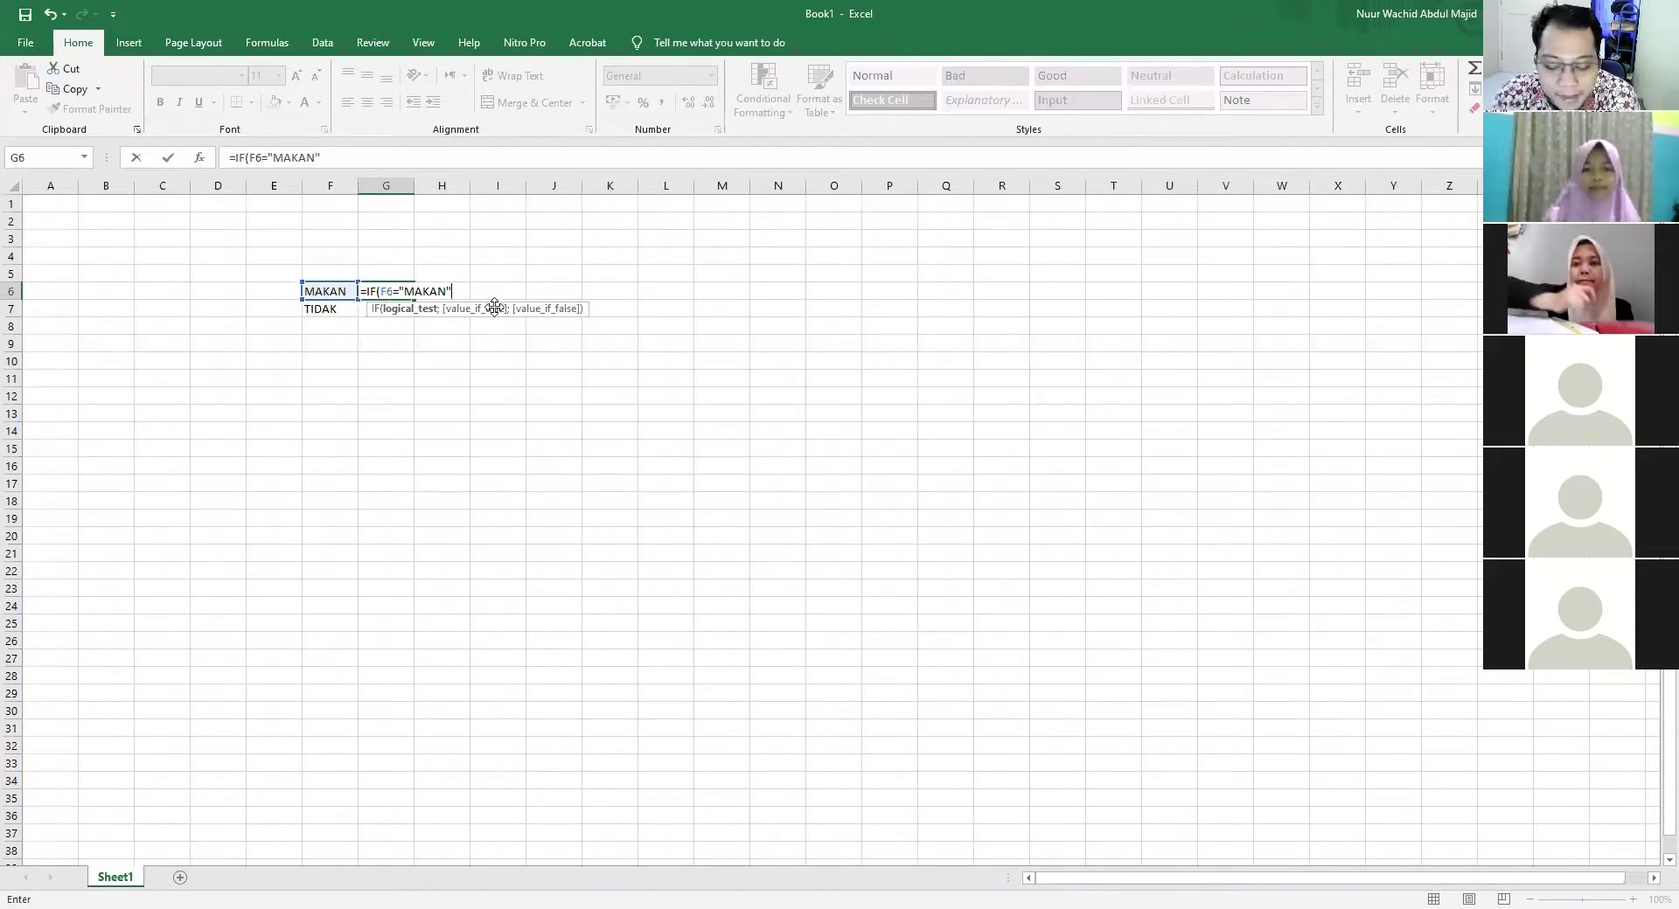
text(;)
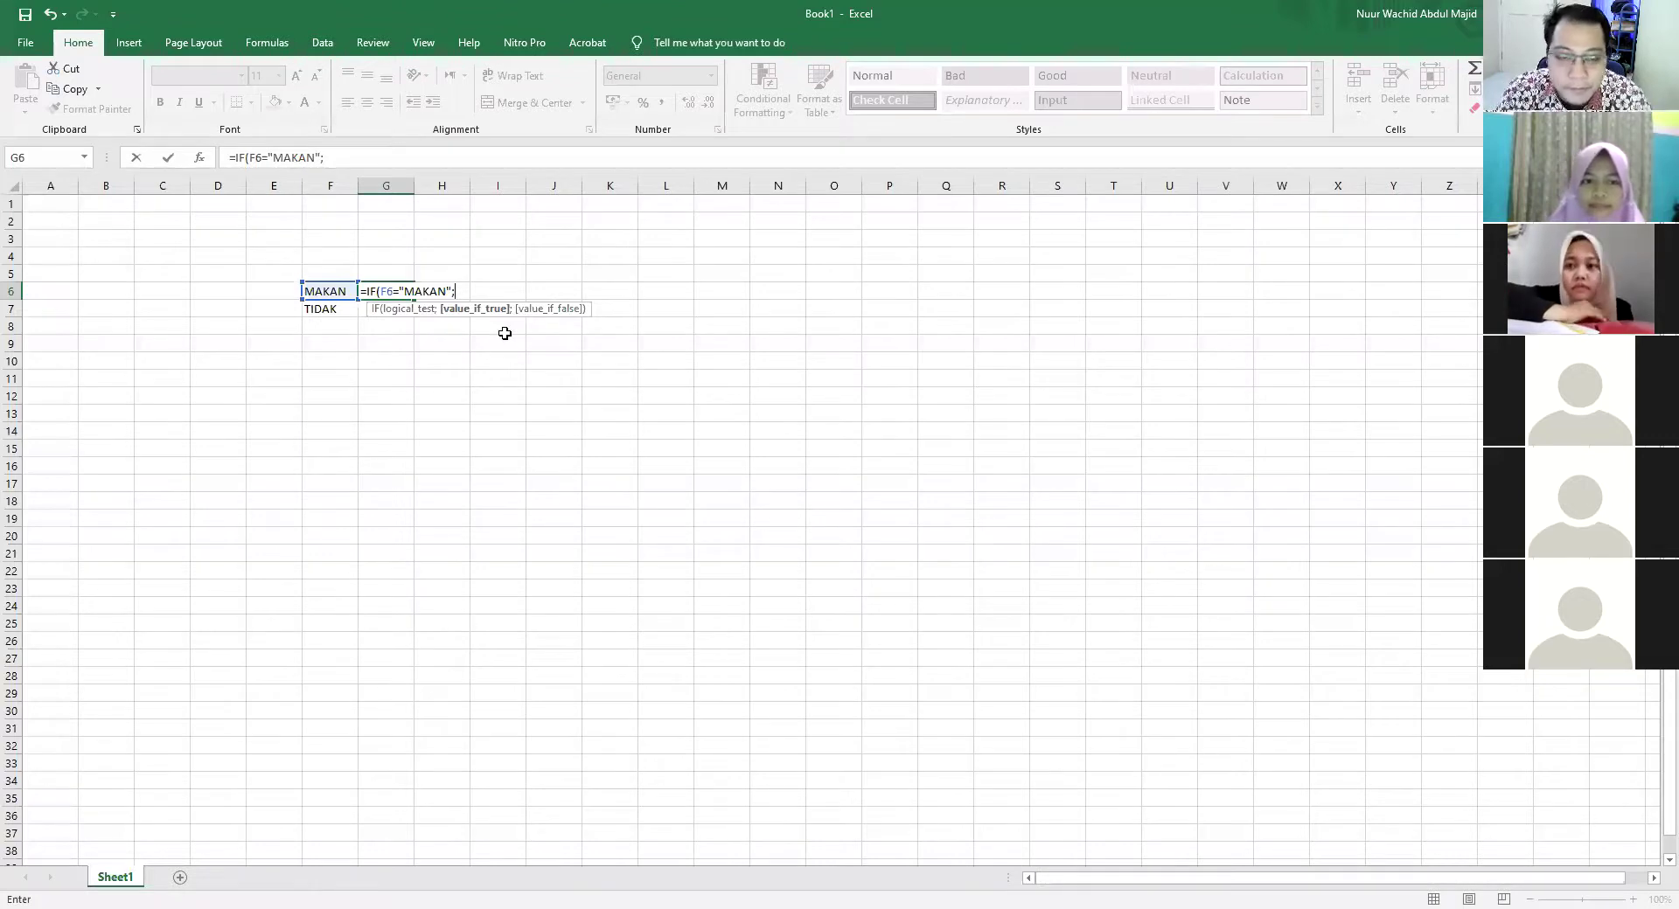
text("KENYANG)
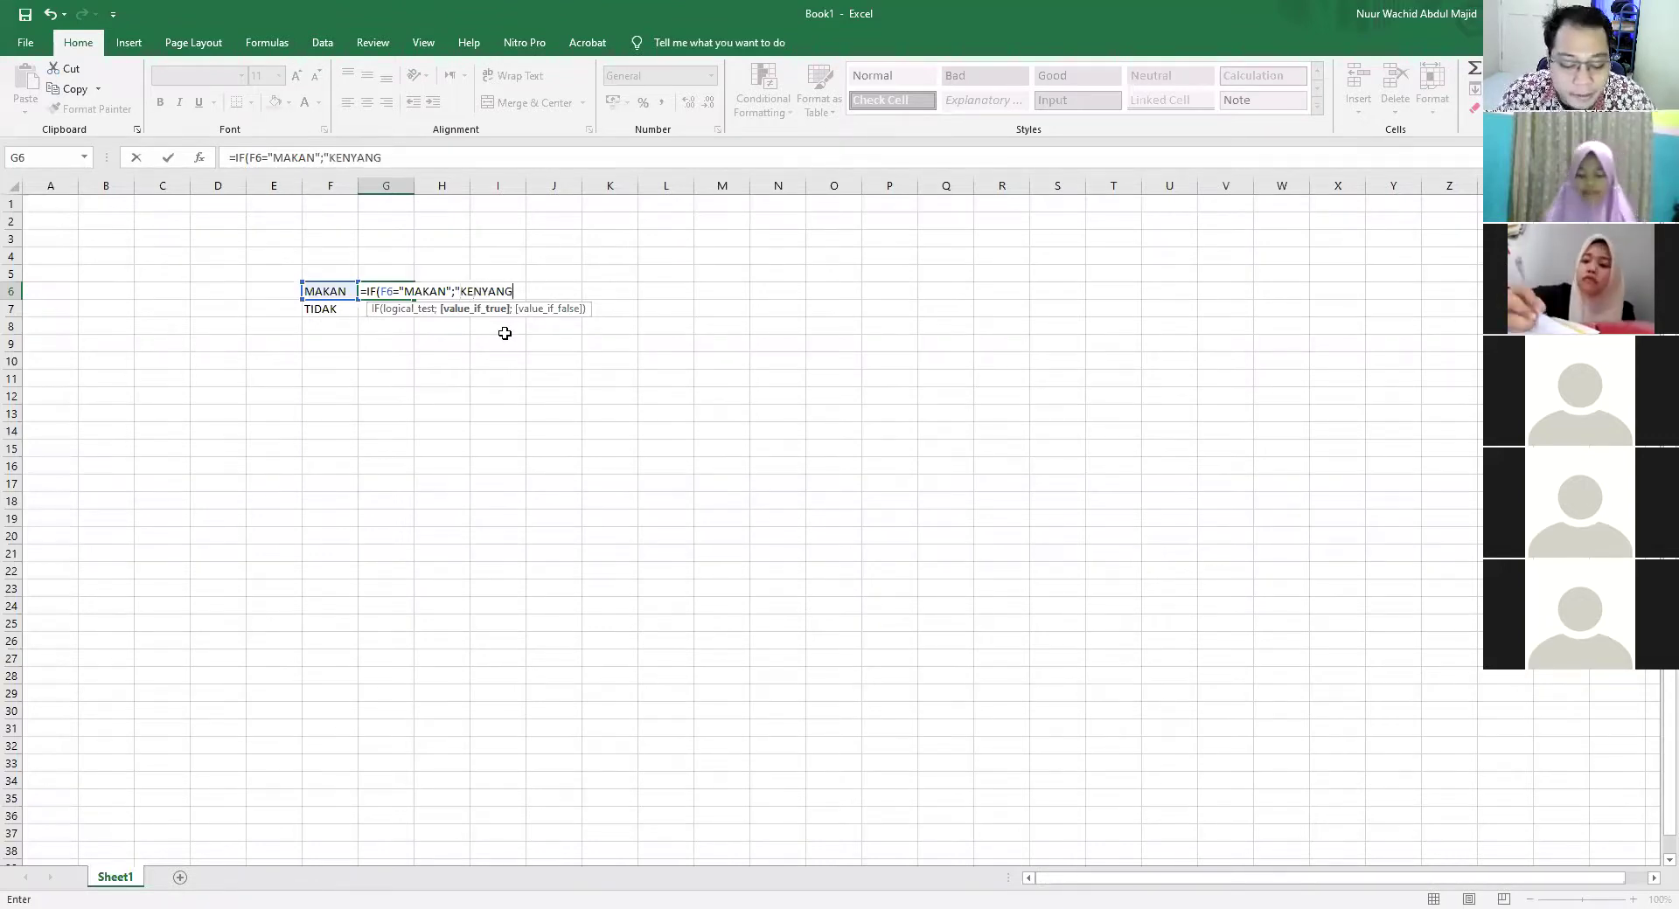
text(";"LAPAR"))
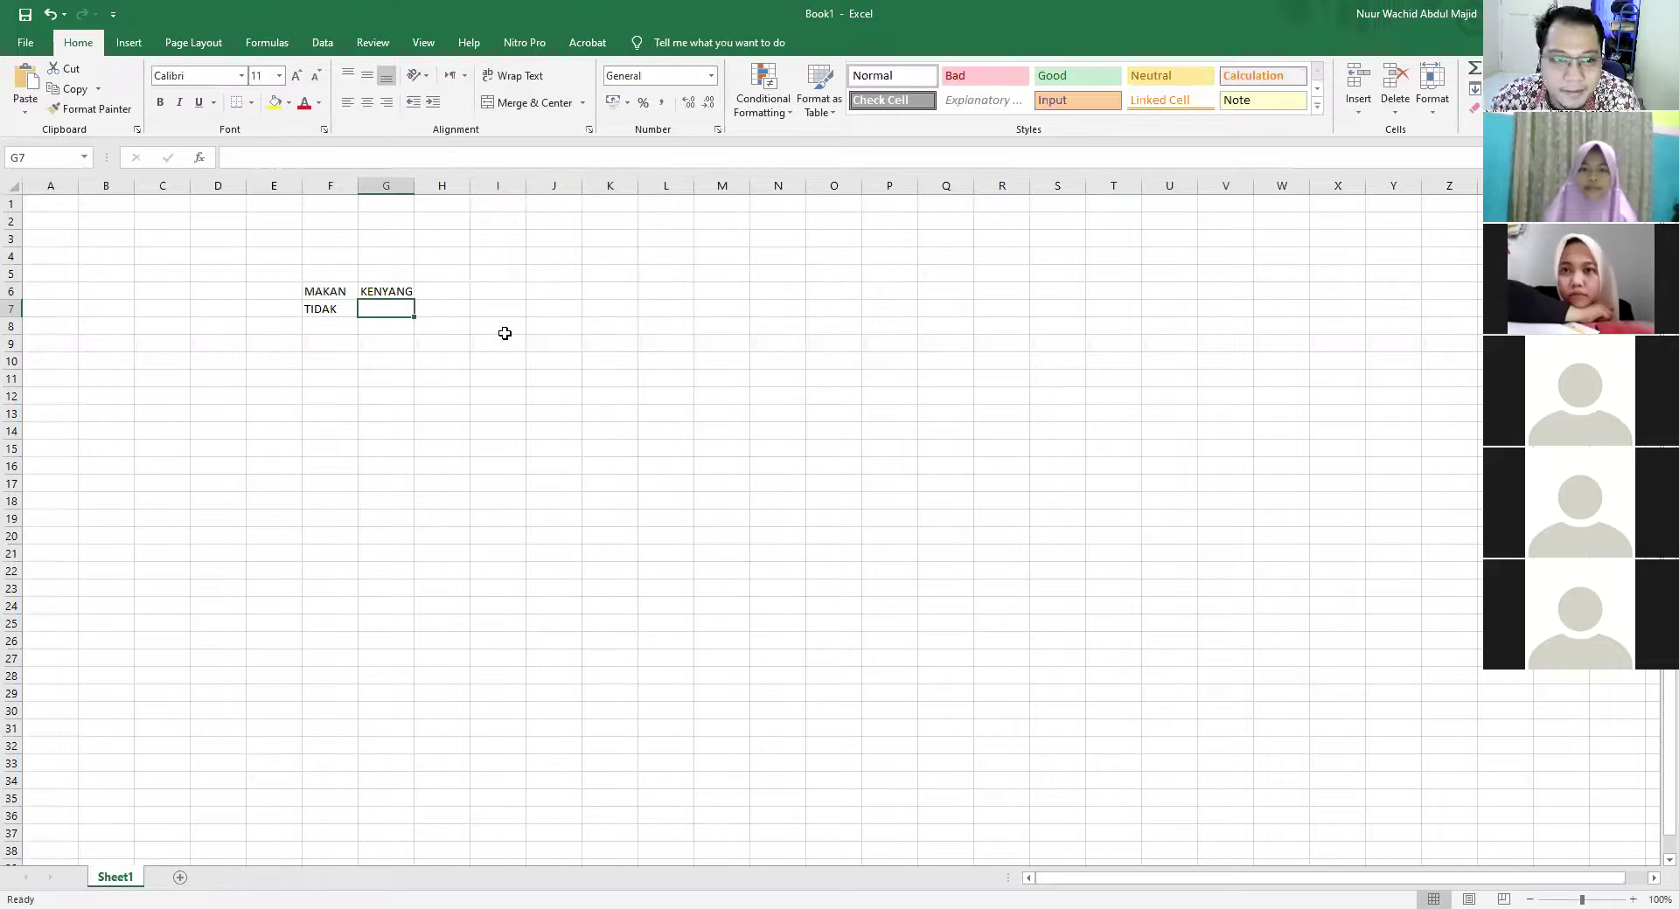
Copy the G6 IF formula into G7, and enter TIDAK in F8 and MAKAN in F9
click(392, 292)
drag(412, 299, 411, 316)
click(335, 328)
text(TIDAK)
key(Return)
text(MAKAN)
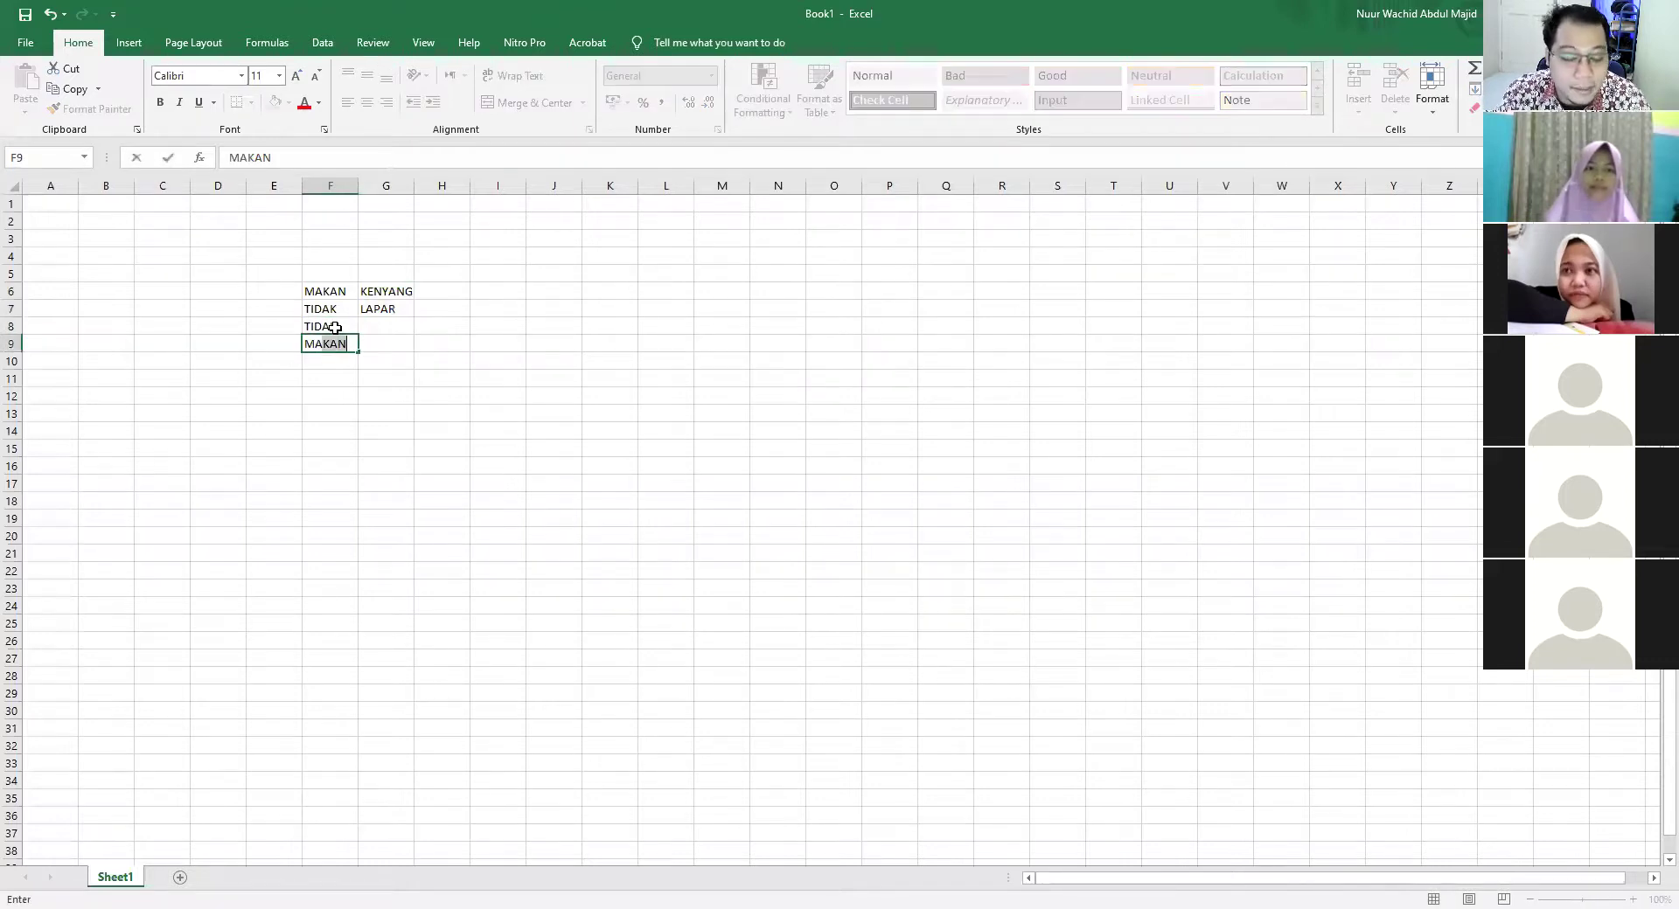
Fill the IF formula from G7 down through G9, then select the example block E5:H10
click(393, 306)
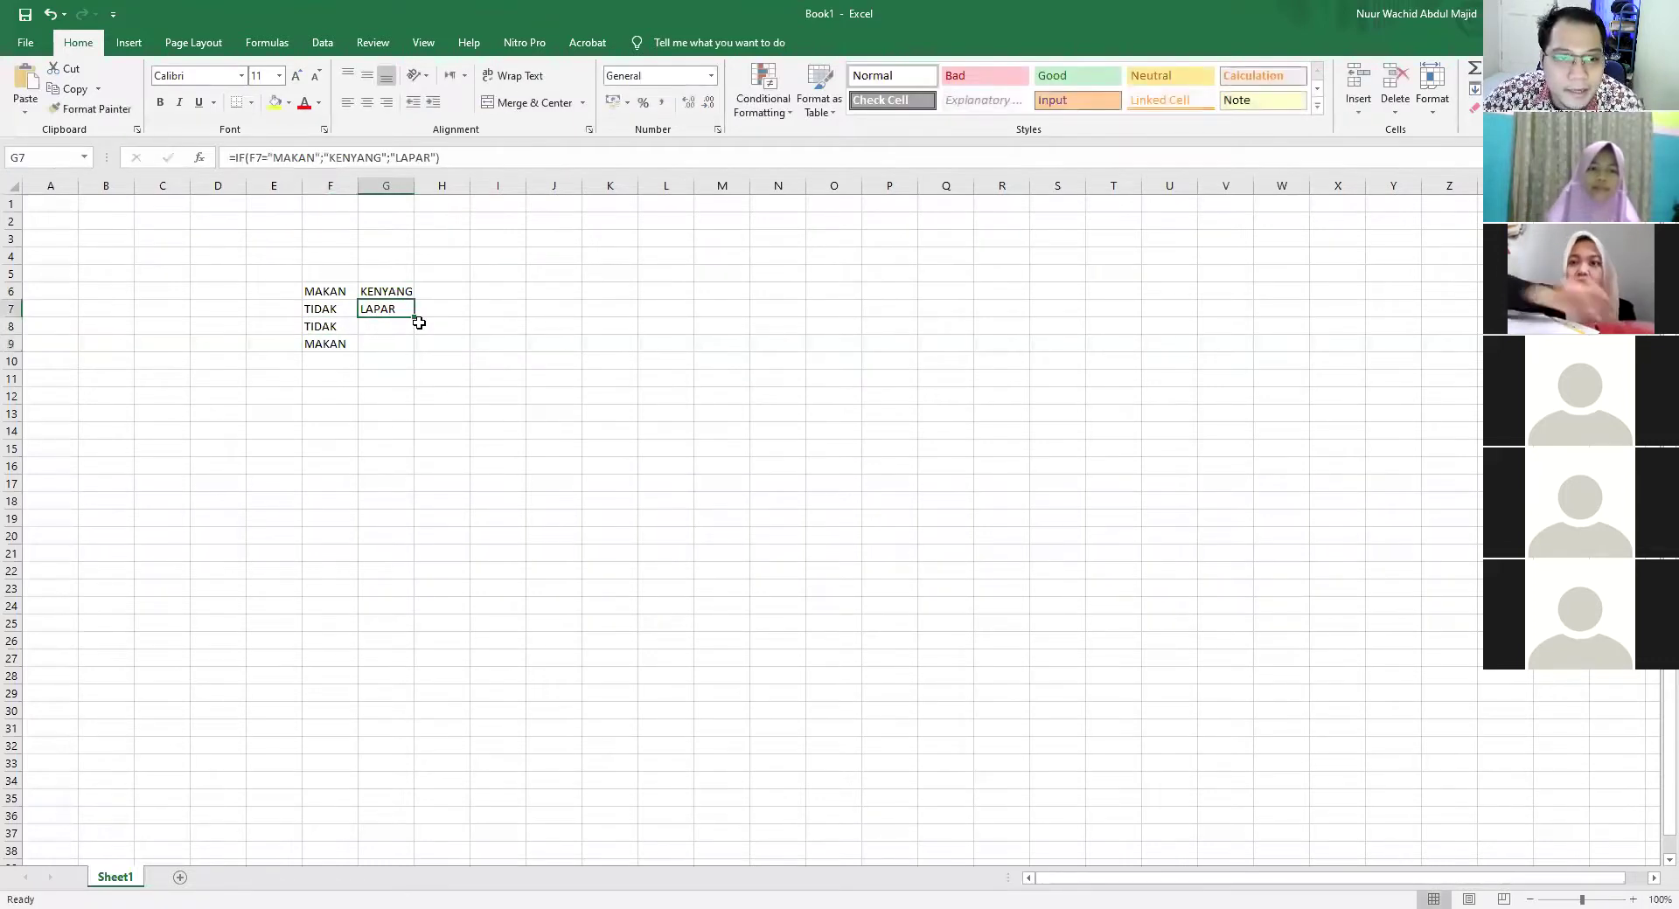
drag(412, 316, 412, 355)
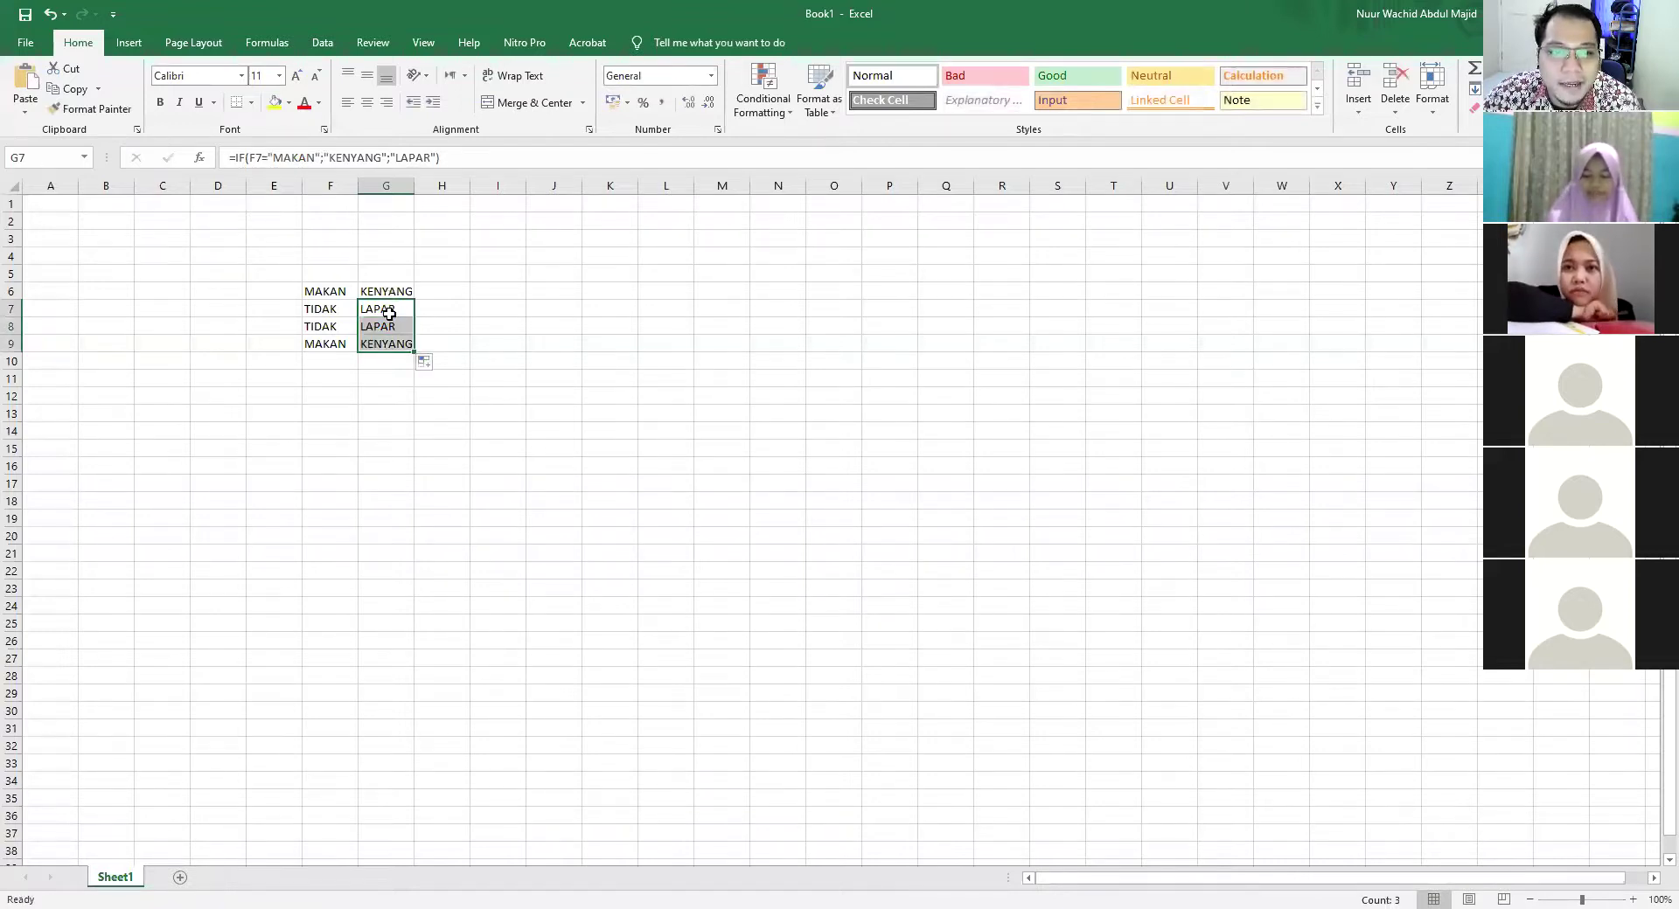
click(616, 430)
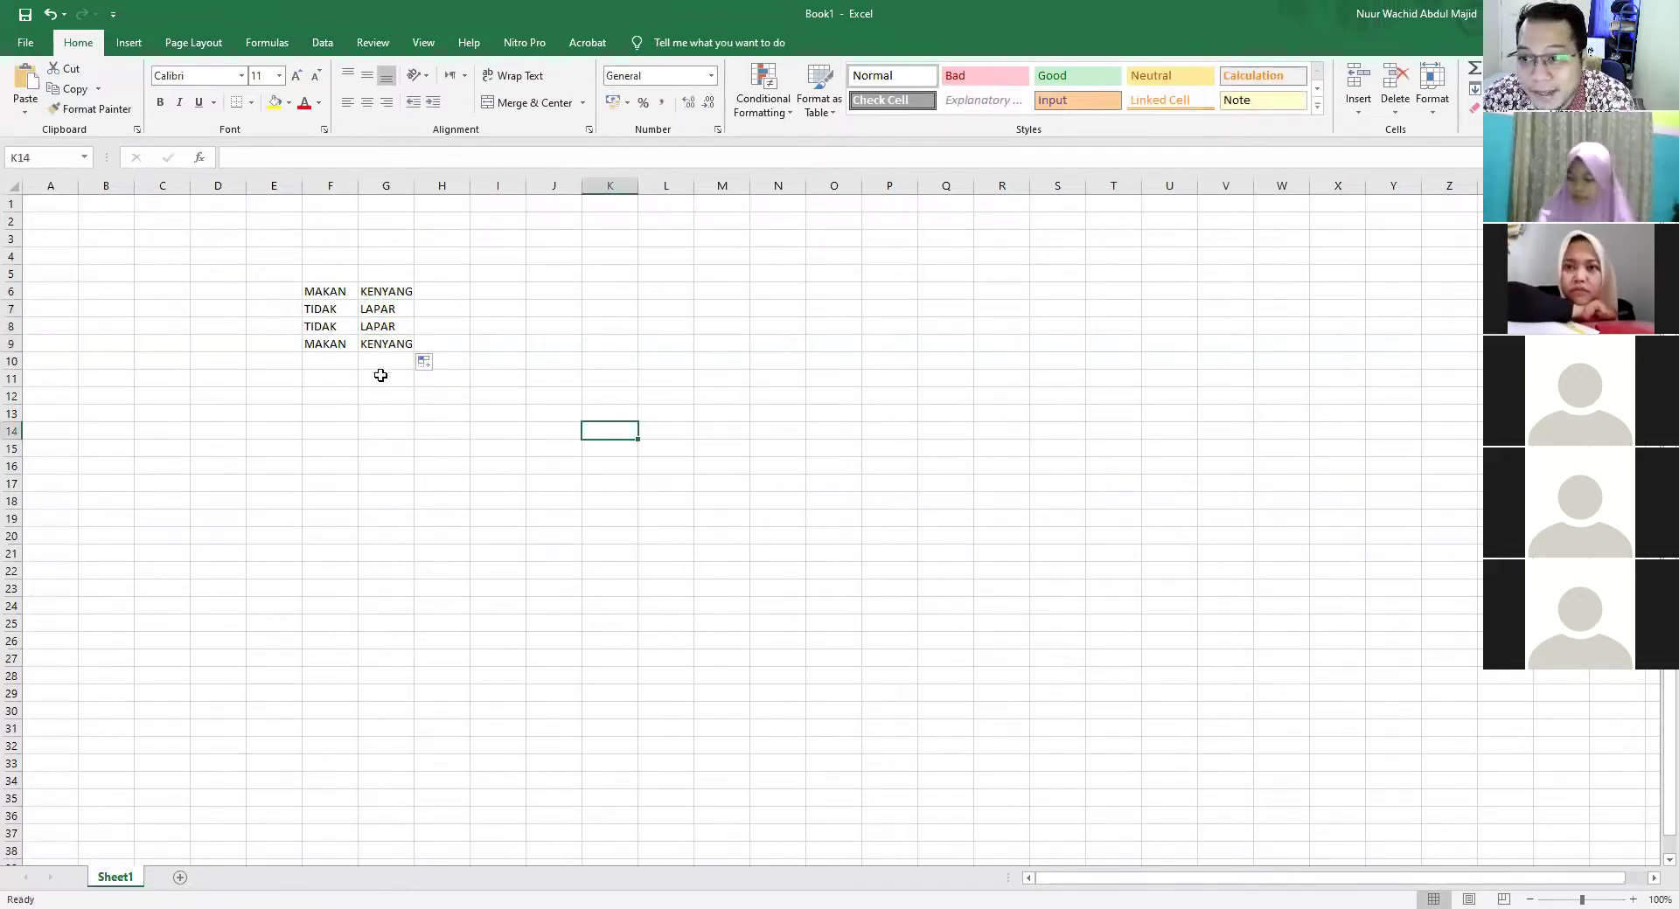
drag(289, 278, 446, 360)
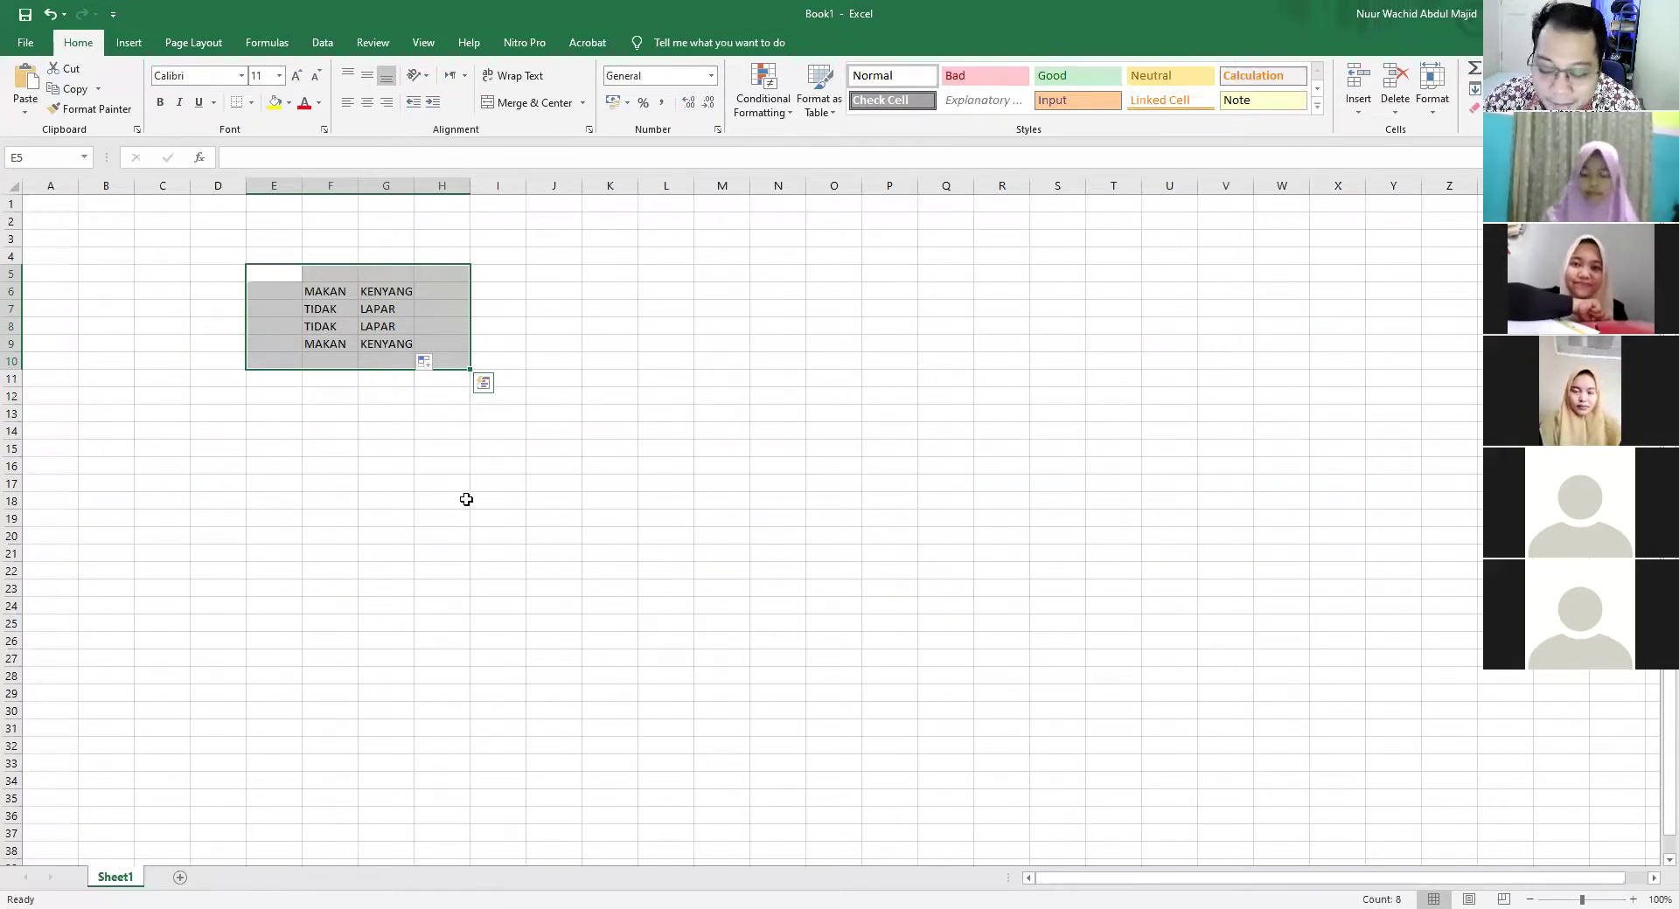
Clear E5:H10 and write 'JIKA NILAI DIATAS 75 MAKA LULUS, SISANYA ATAU DIBAWAH 75 TIDAK LULUS' in D5
key(Delete)
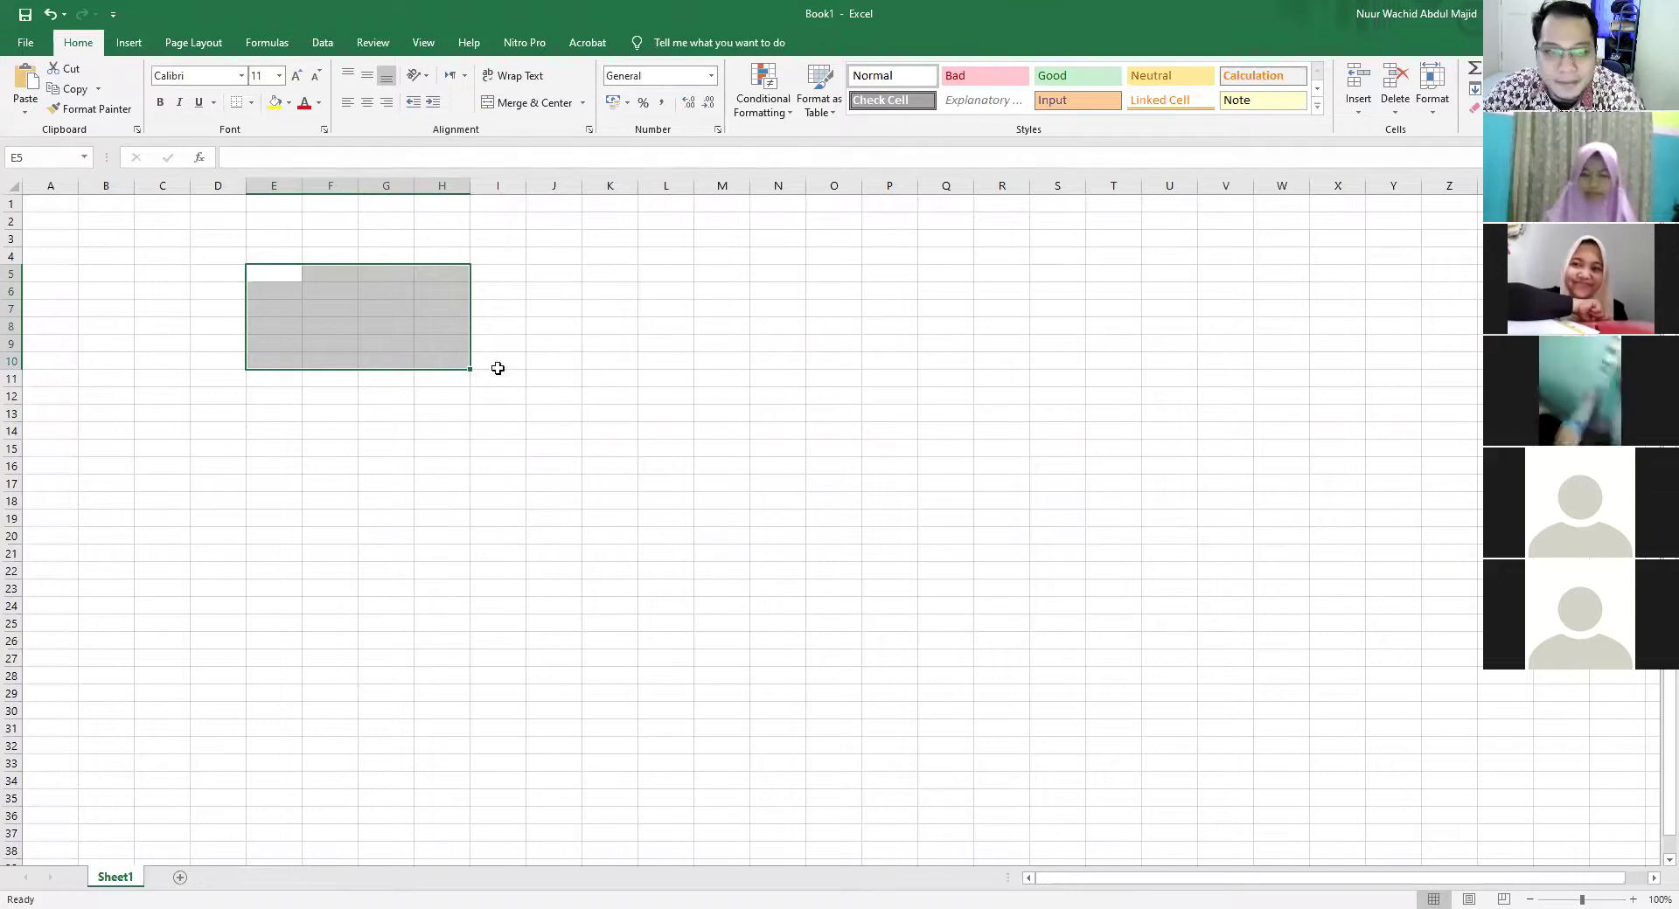
click(554, 344)
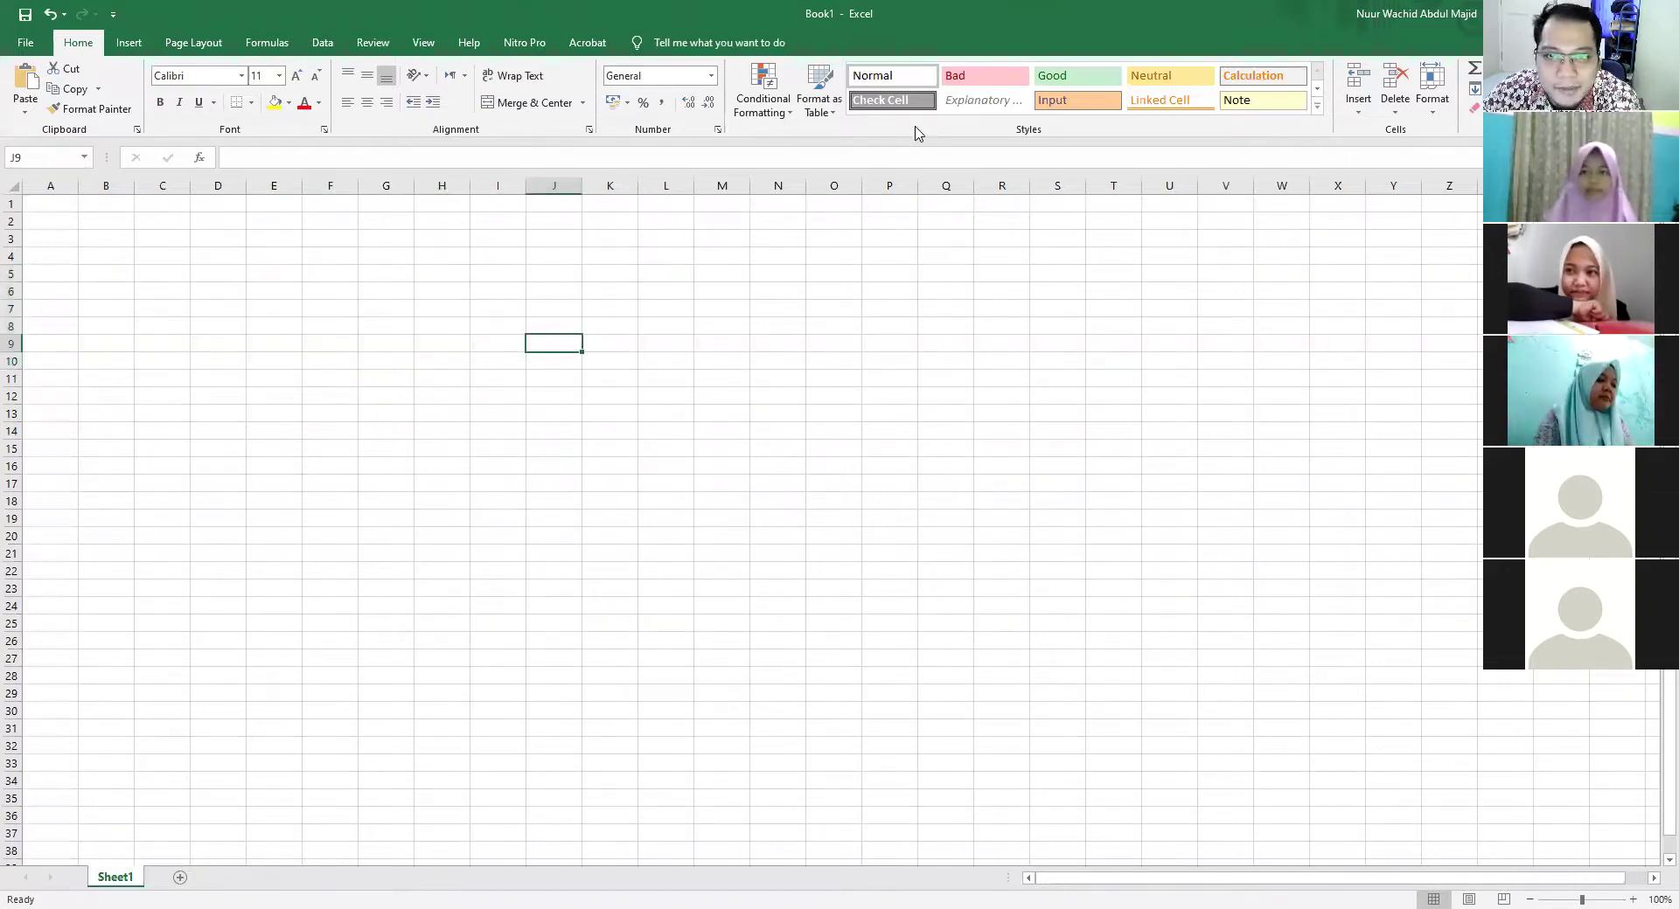
click(202, 293)
click(213, 277)
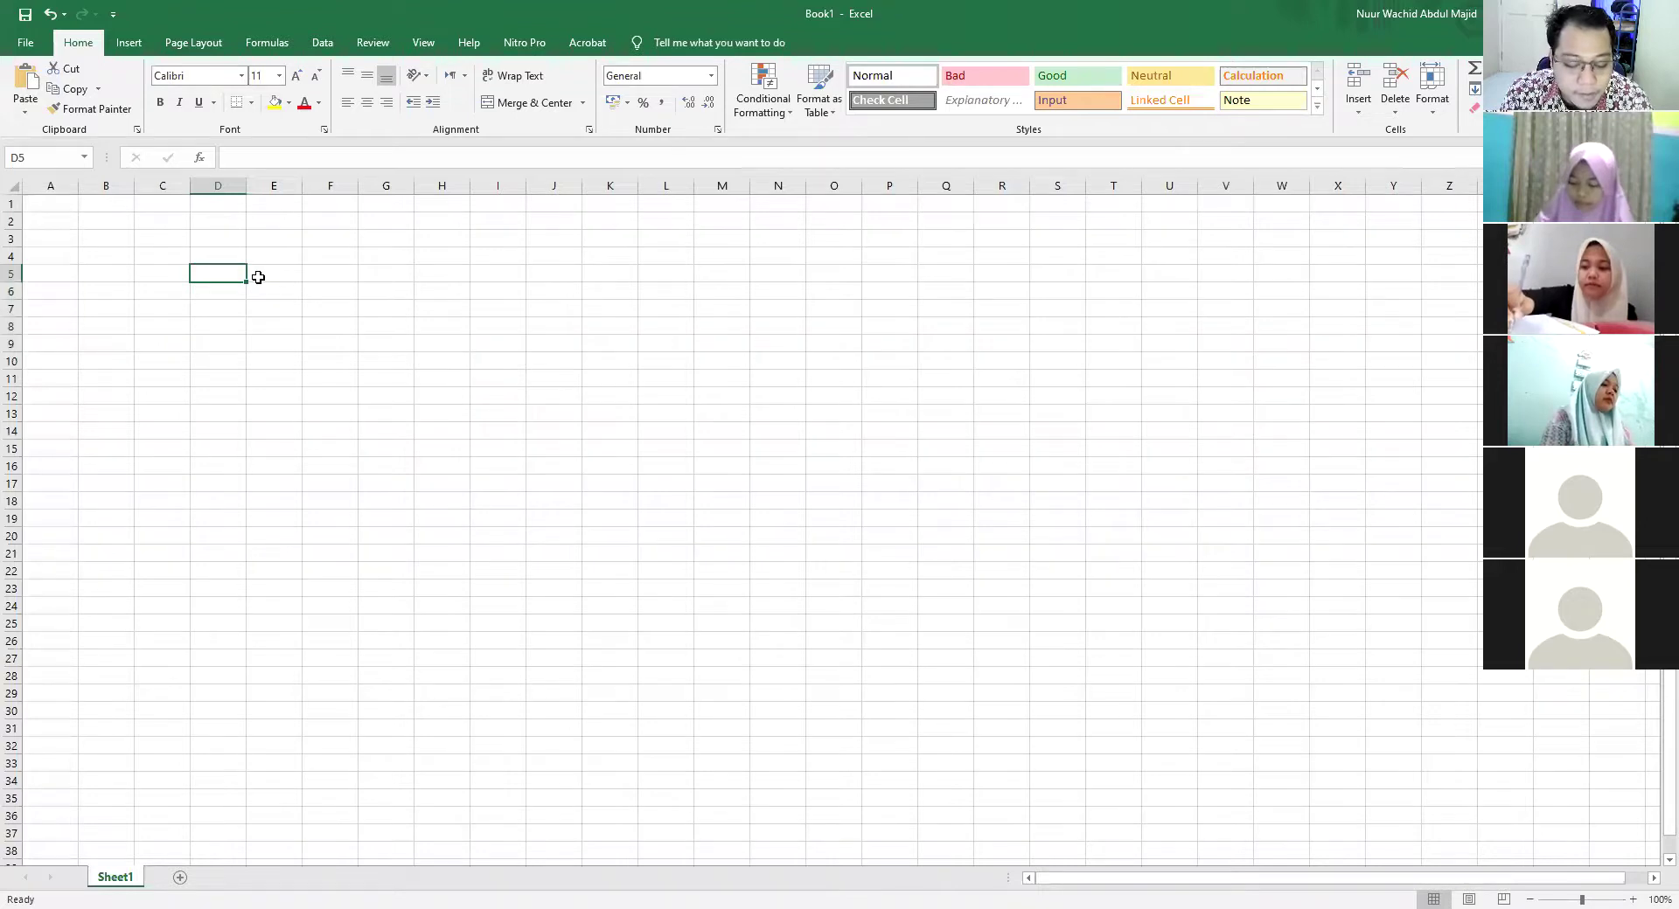
text(JIKA NILAI DIATAS )
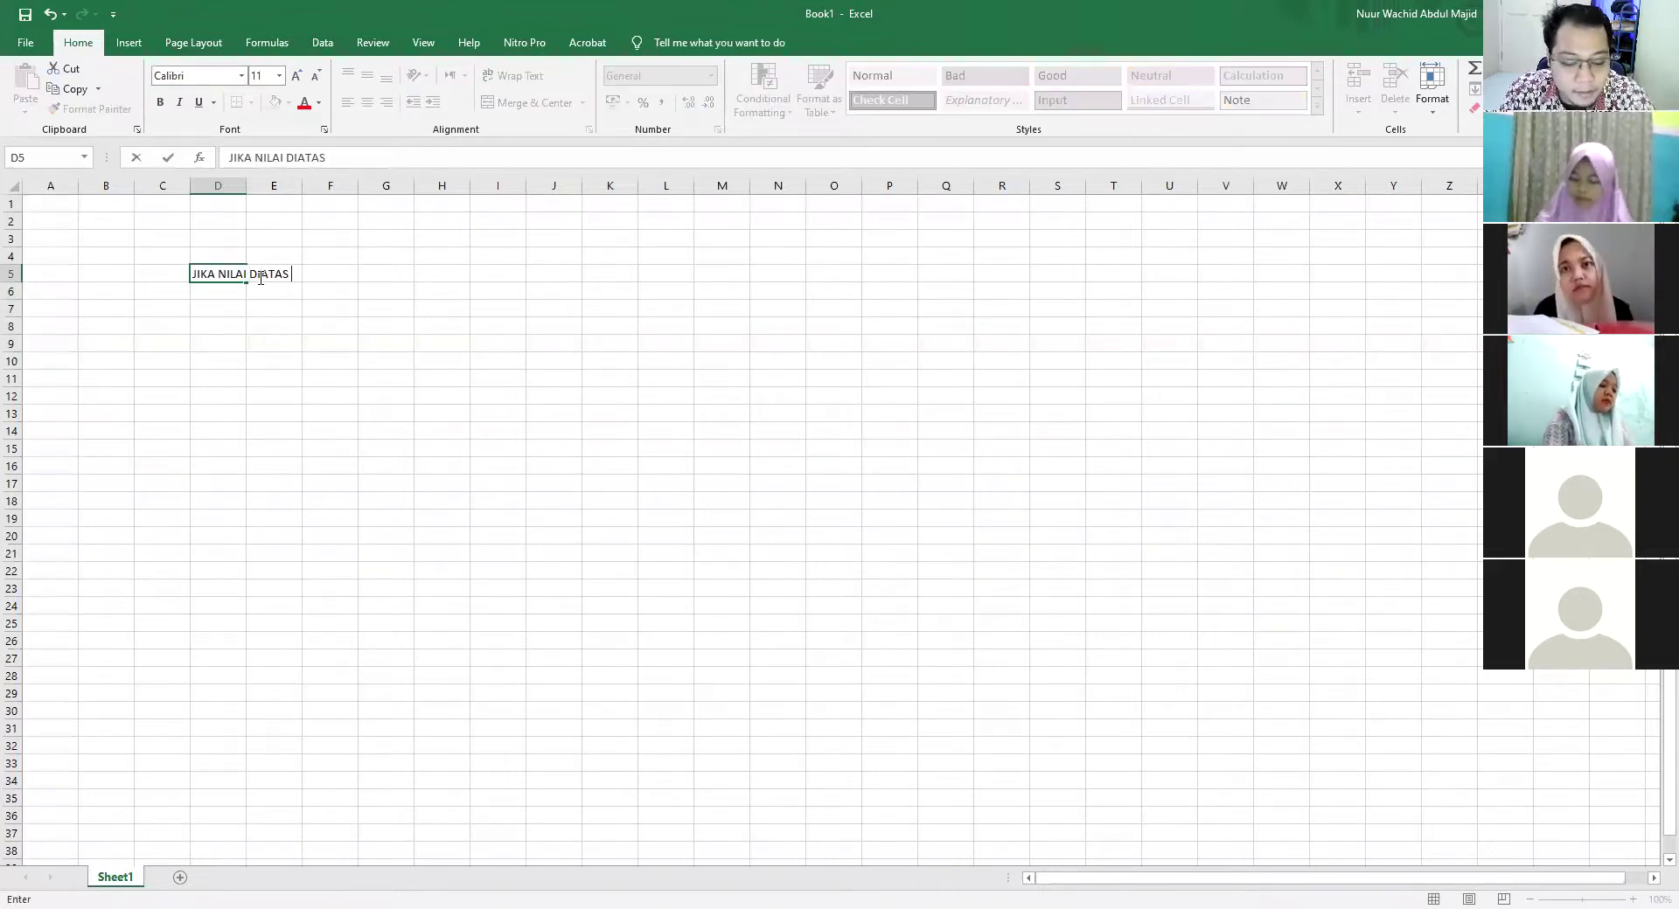
text(75 MAKA LULUS)
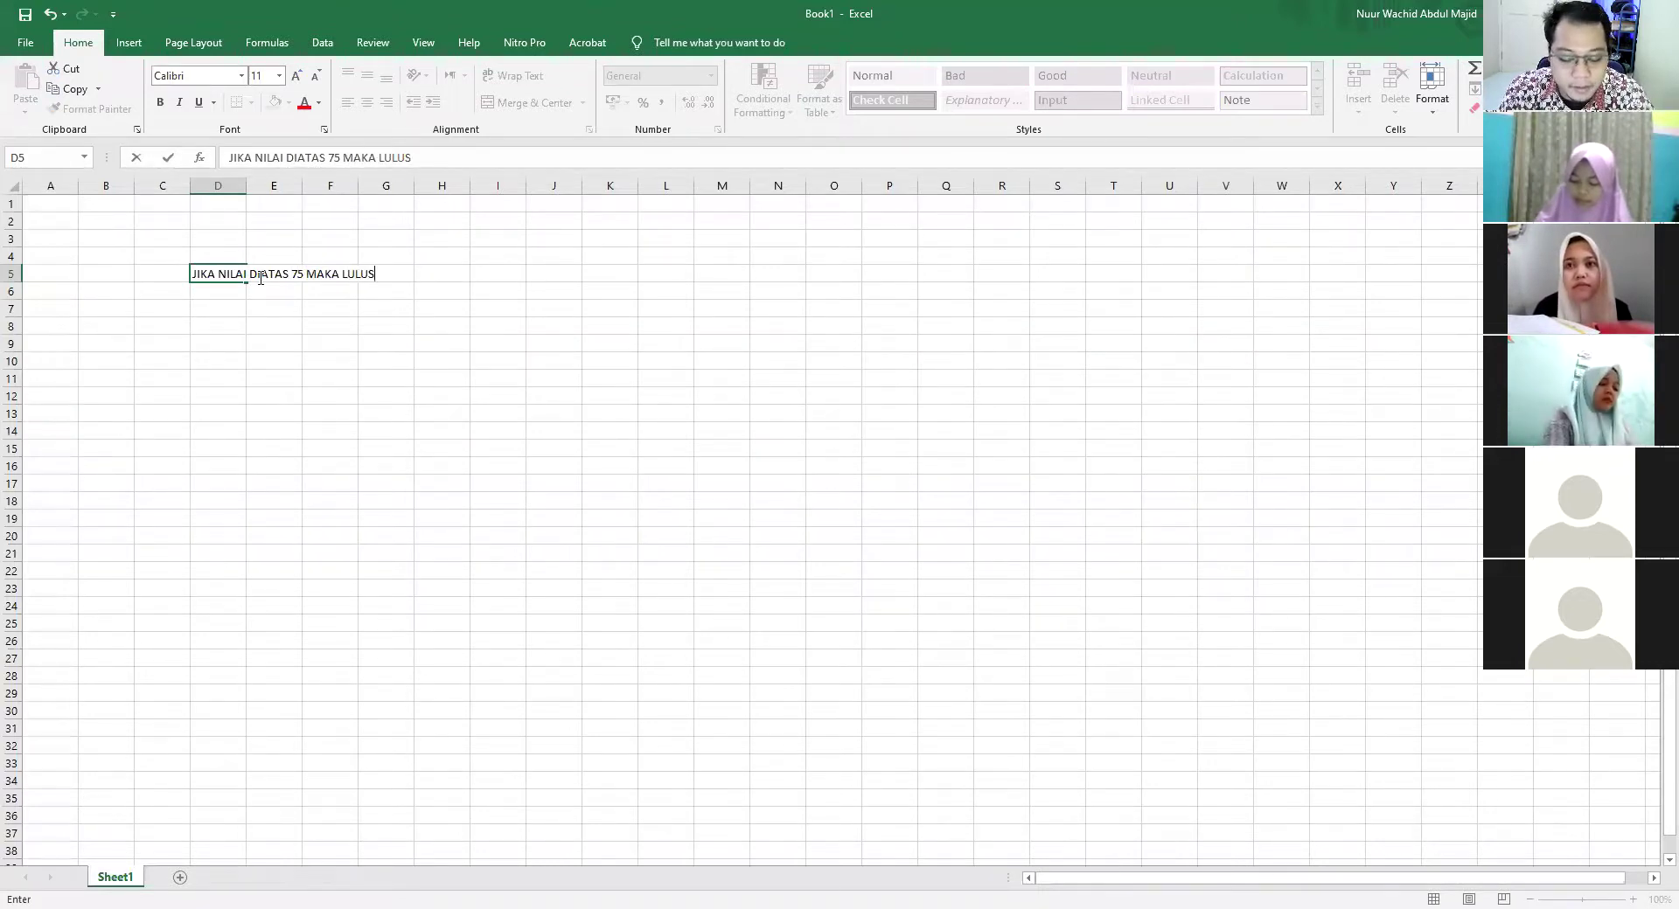
text(, SISANYA ATAU)
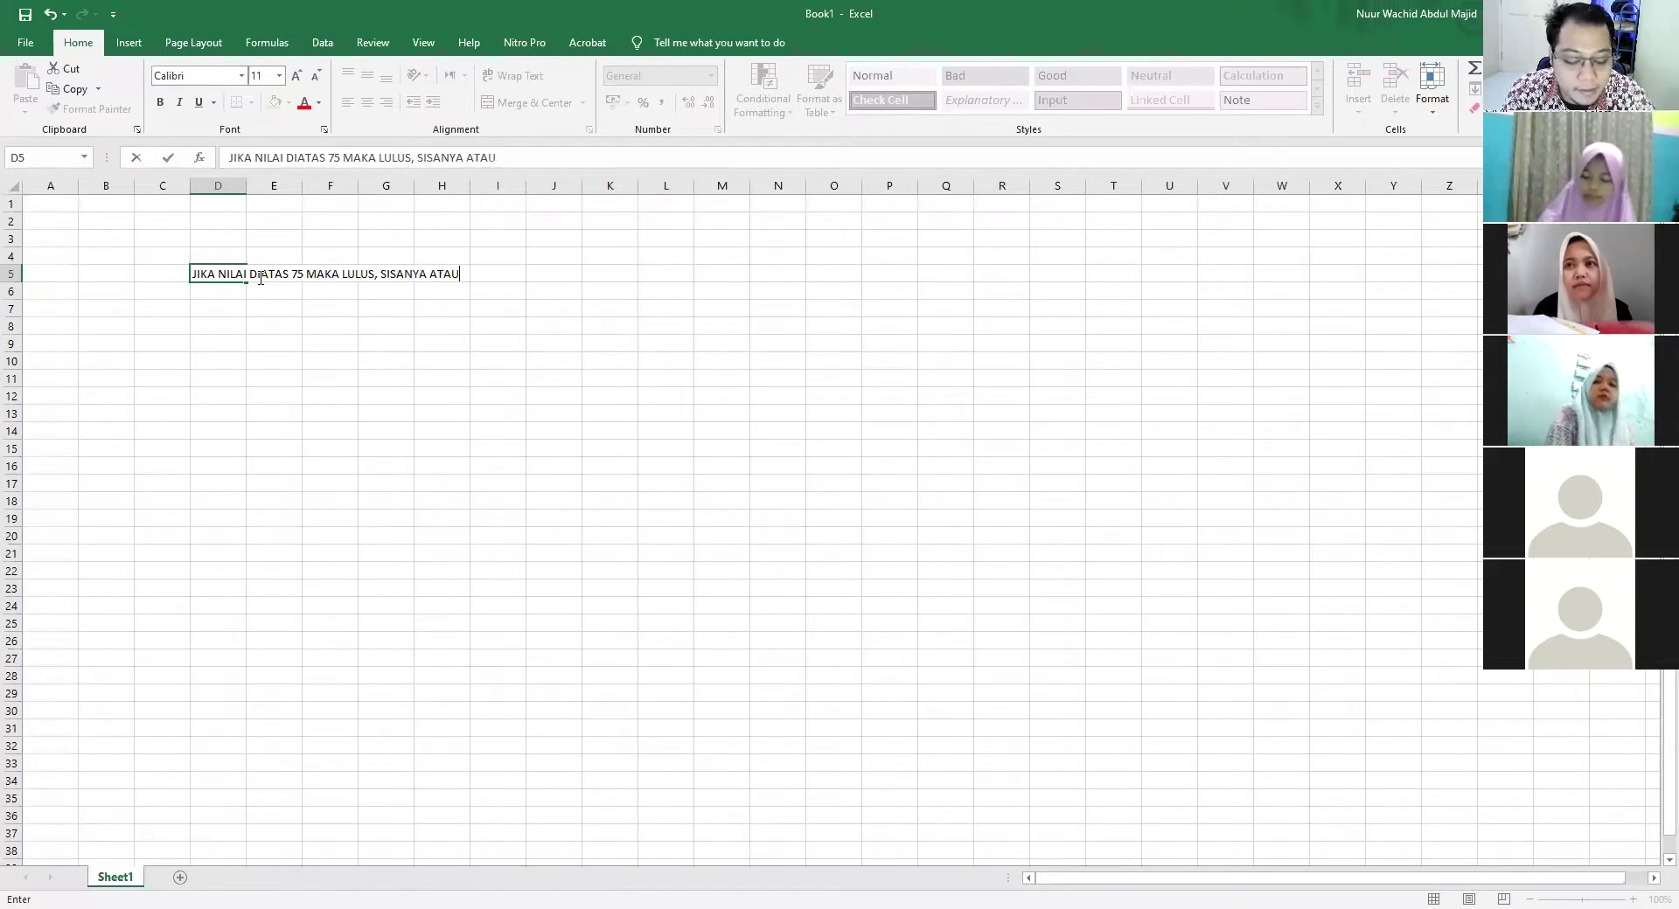
text( DIBAWAH 75 TIDAK LULUS)
key(Return)
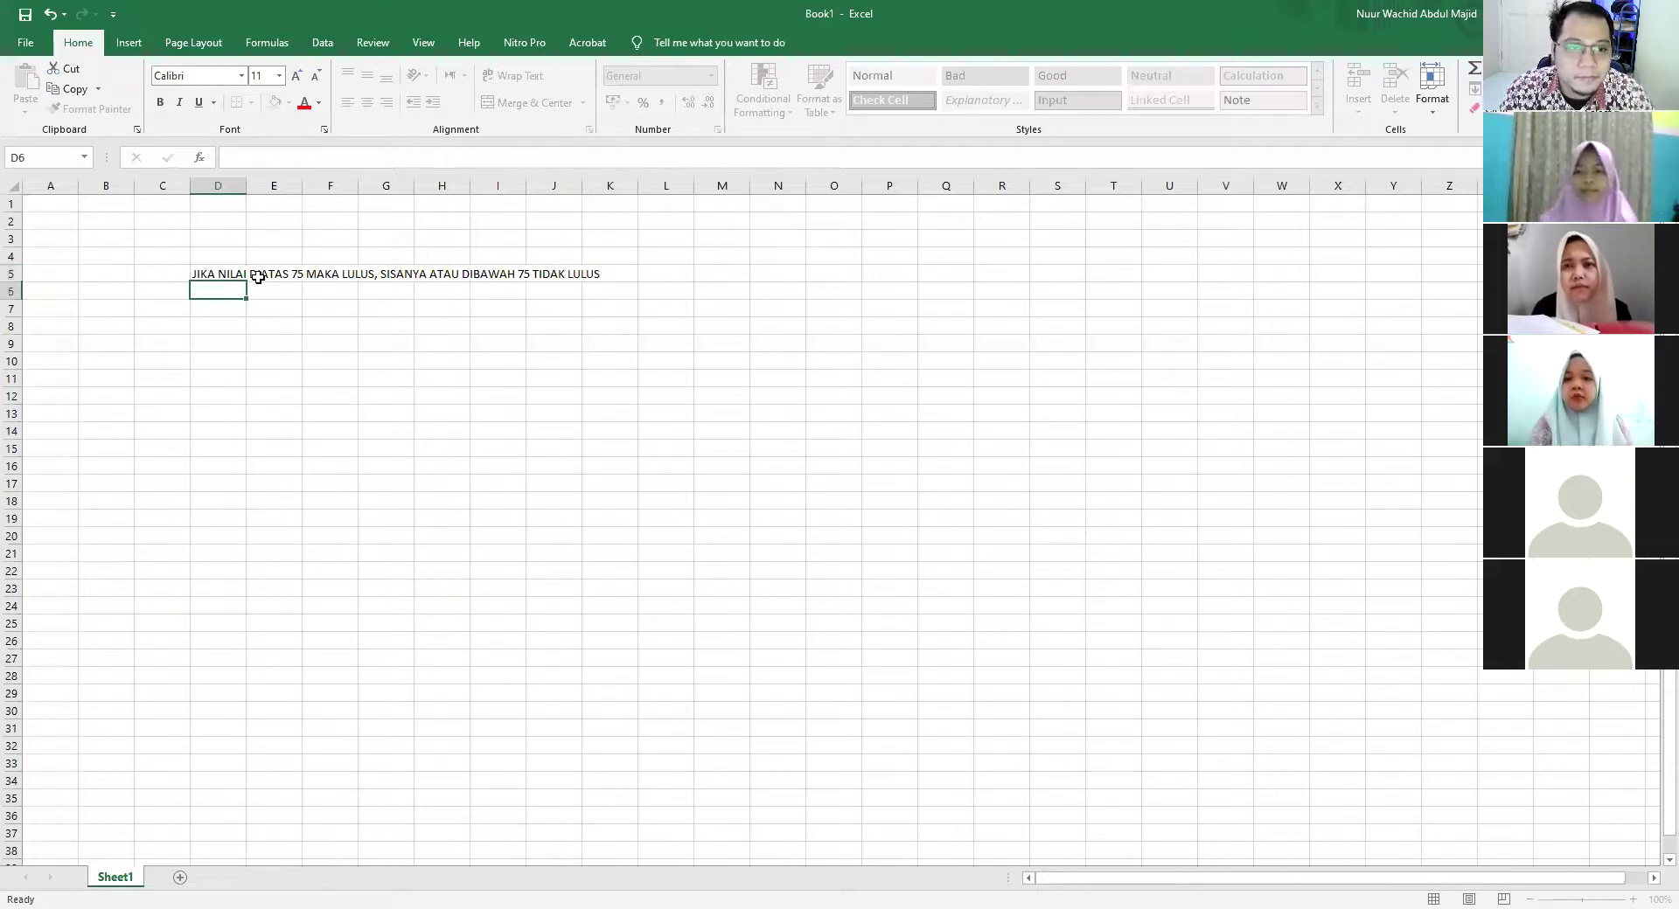
key(Return)
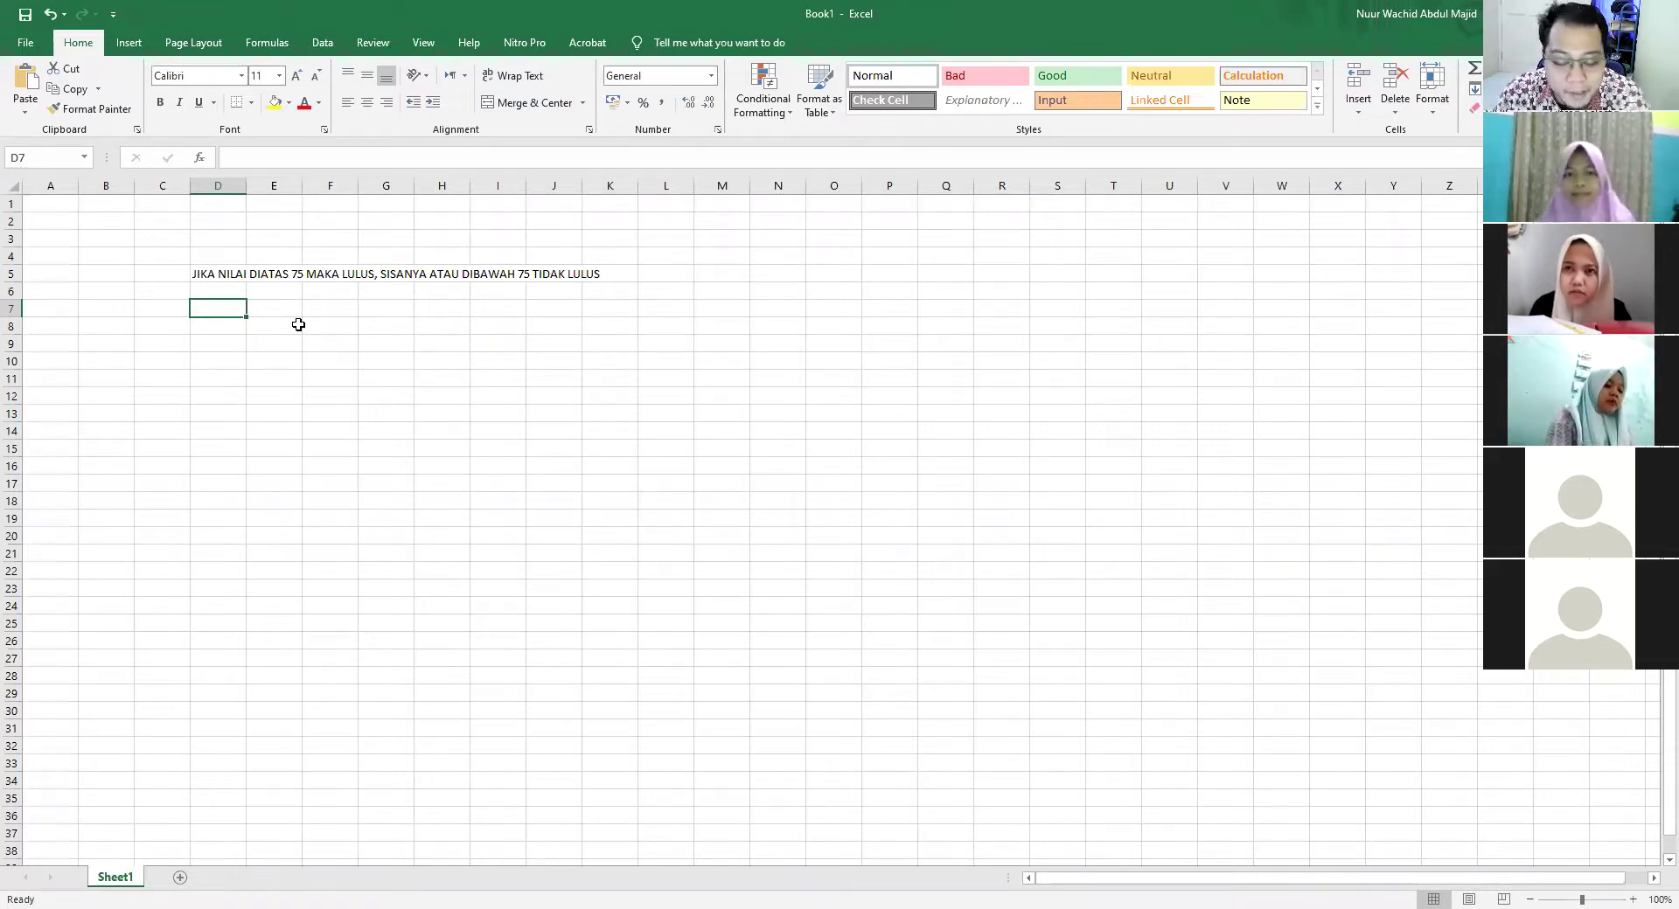
Enter 'IF > 75 MK LULUS; TIDAK LULUS' in cell D7
text(IF)
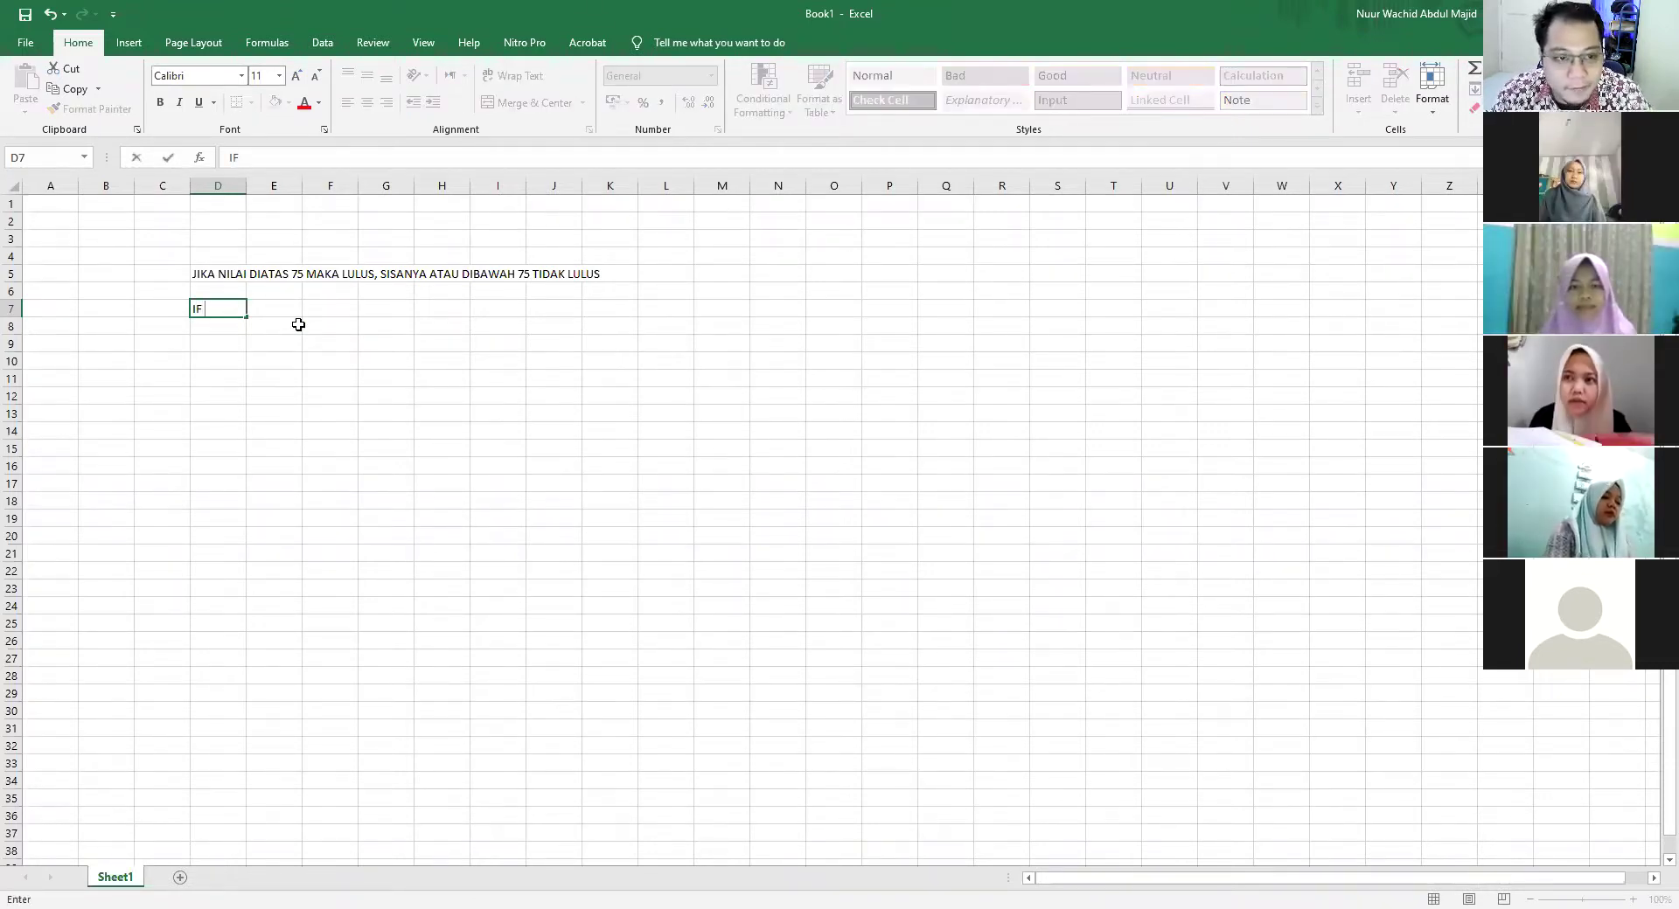
text( >)
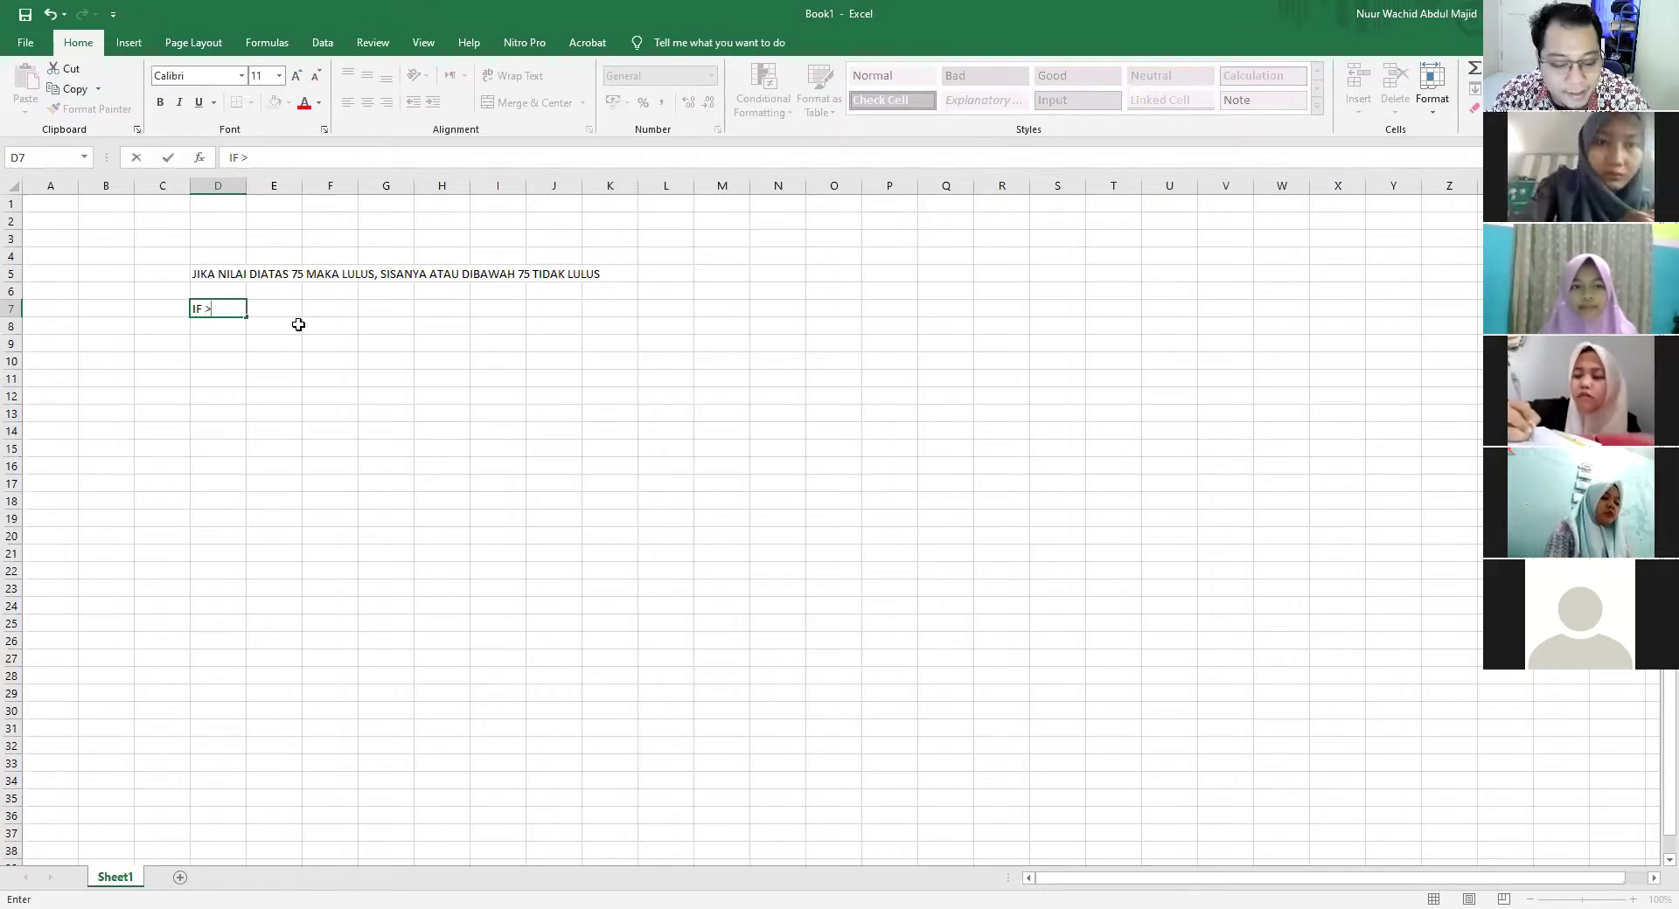
text( 75)
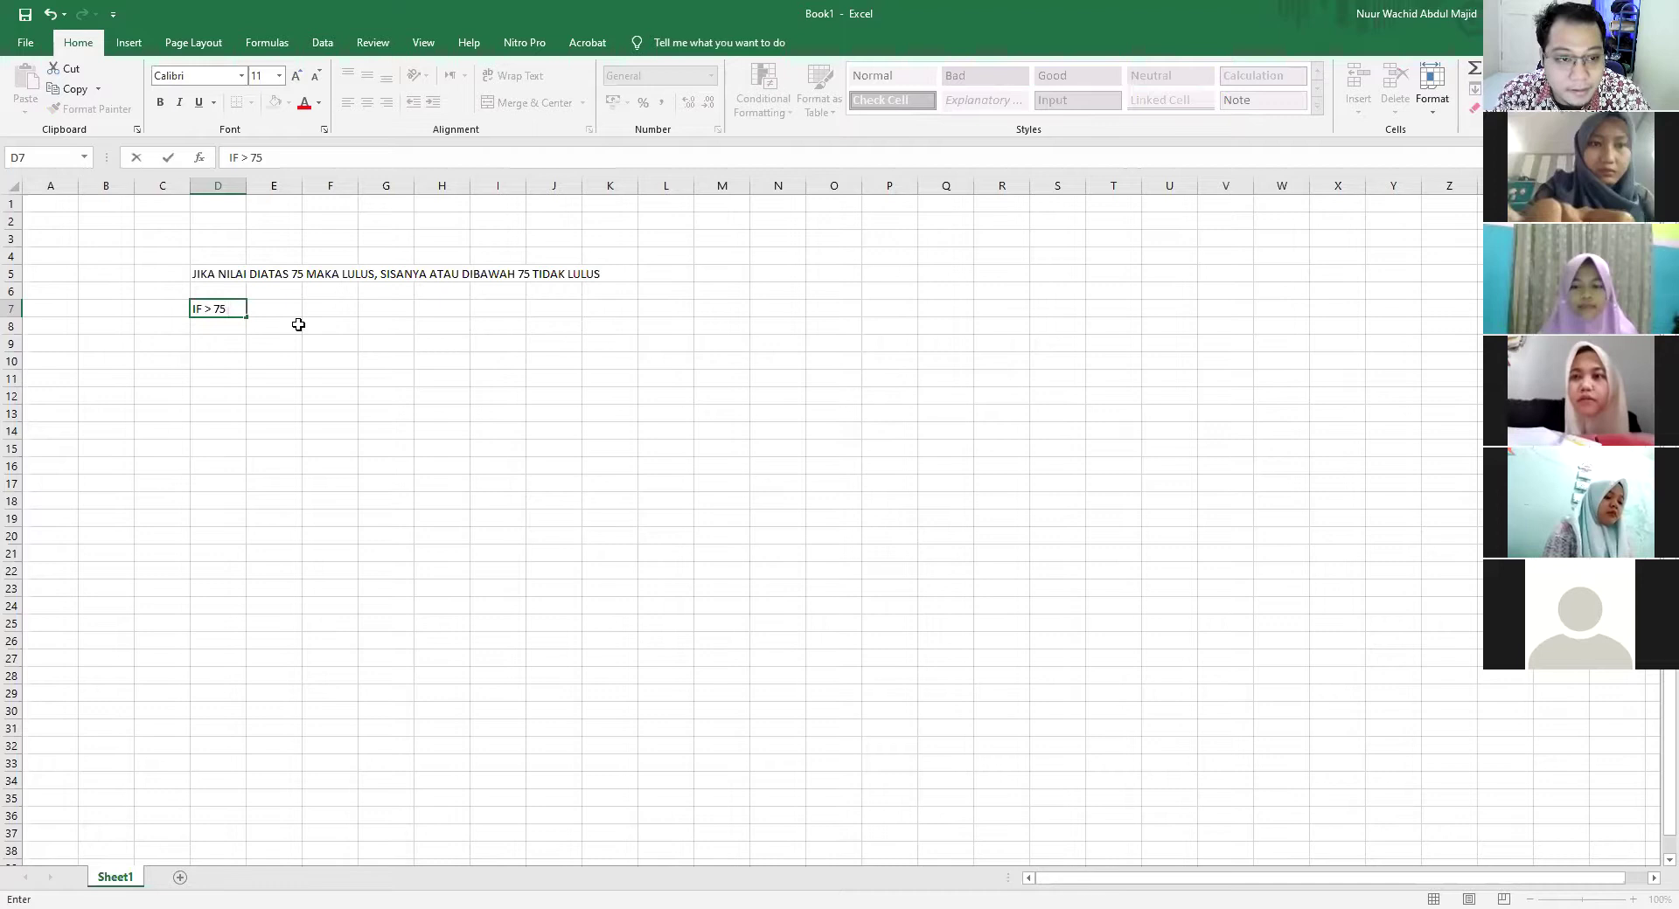
text( MK LULUS)
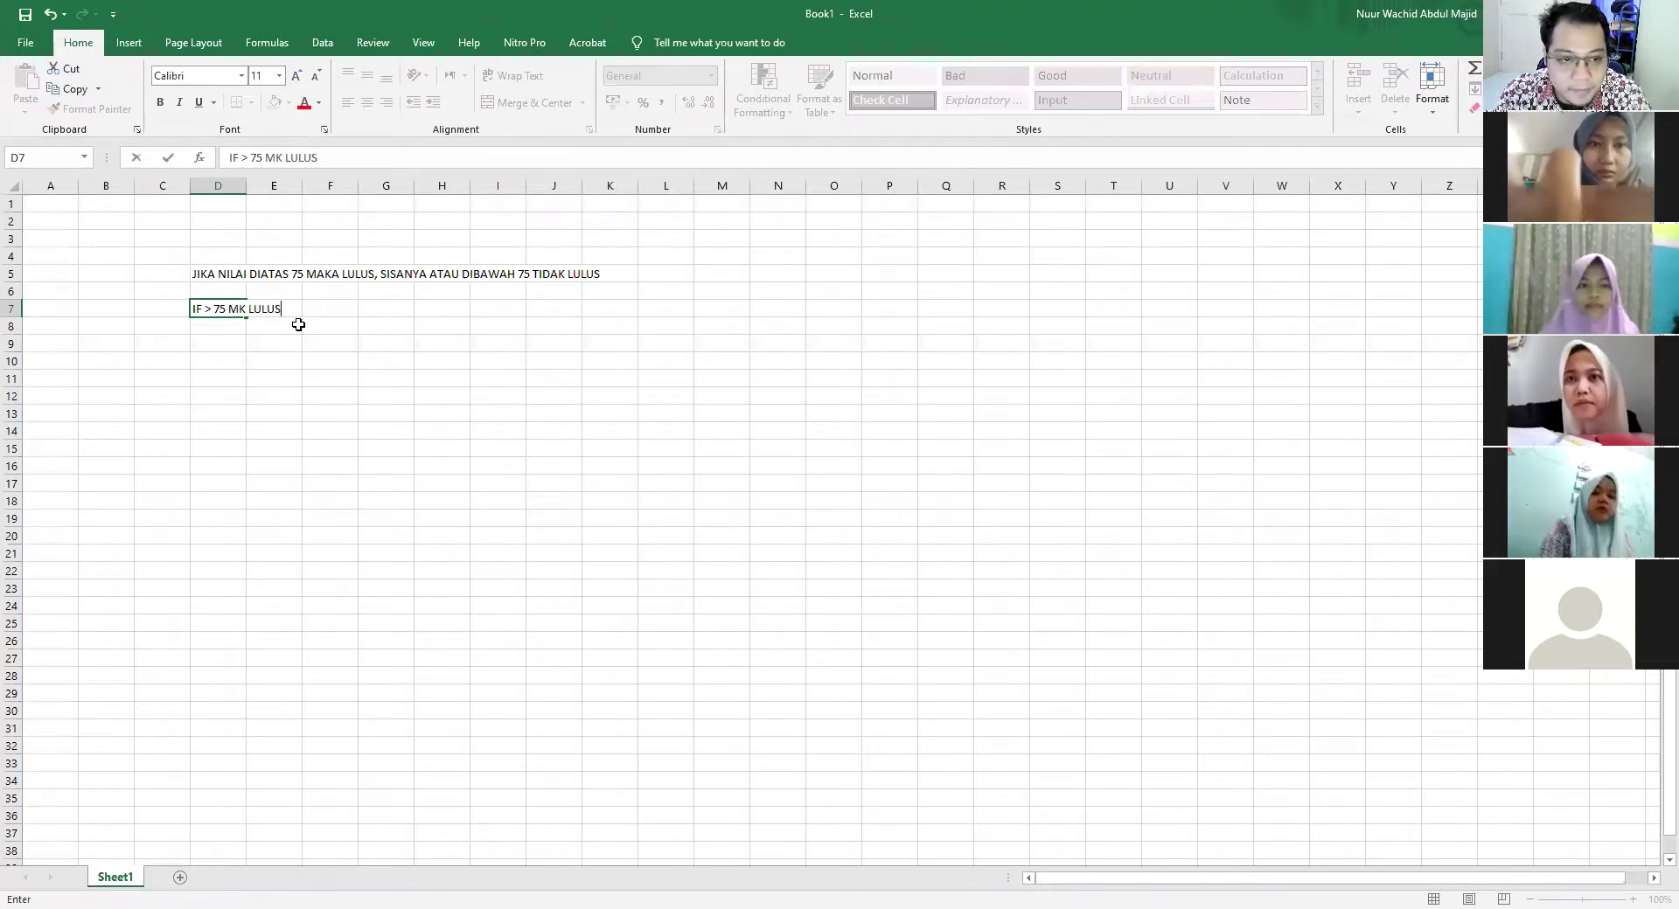
text(; TIDAK LULUS)
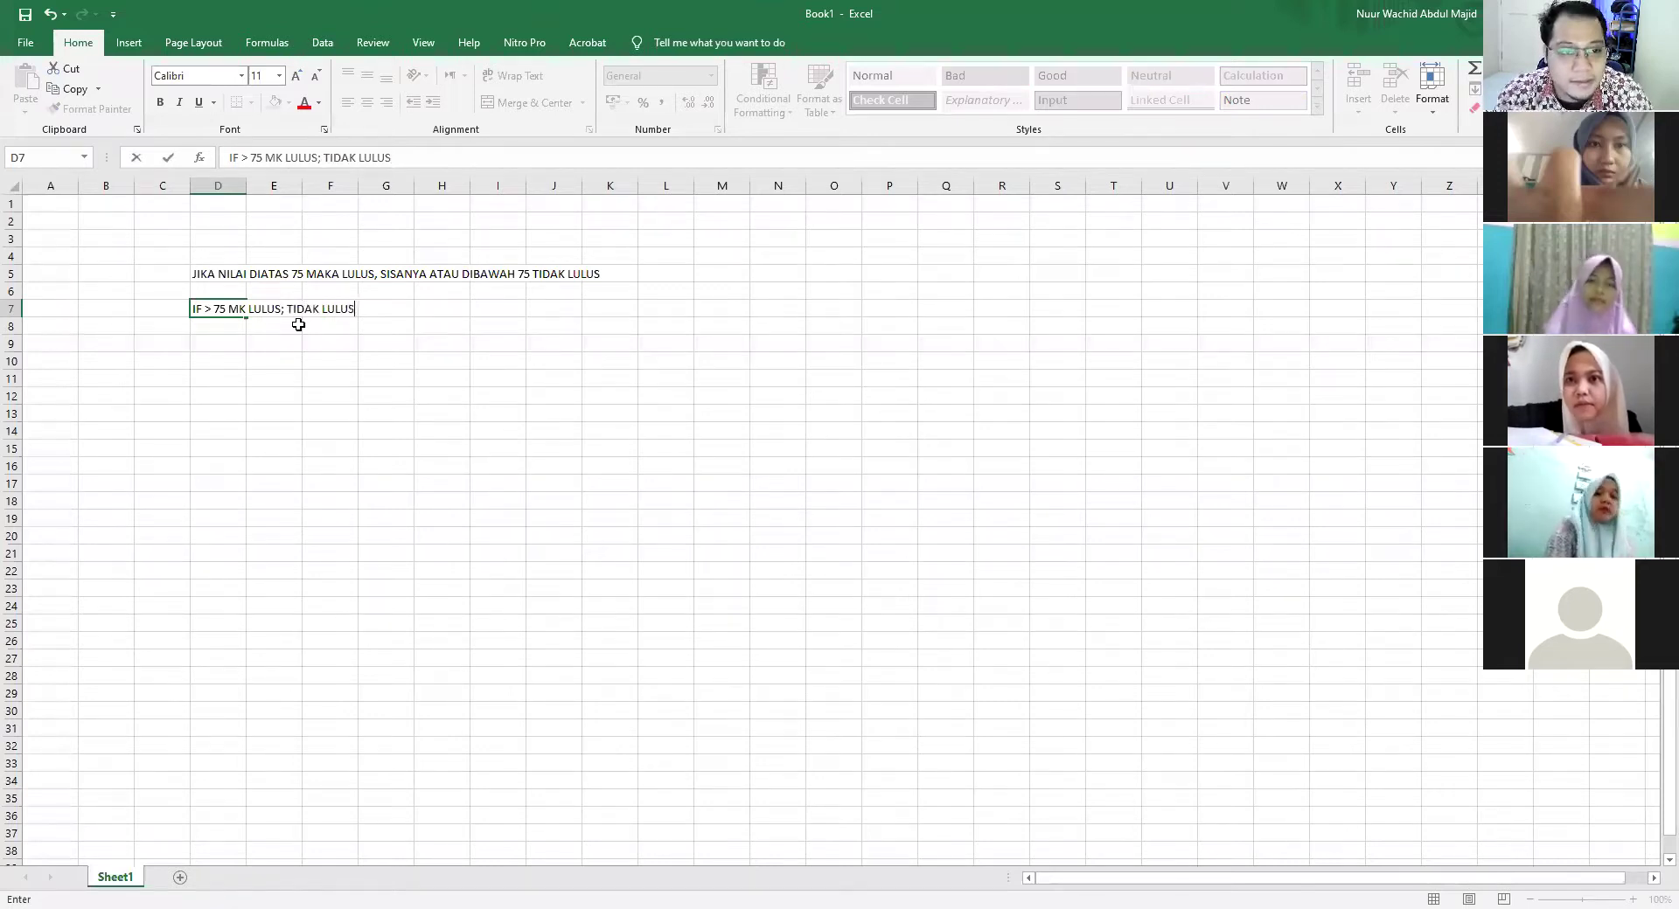
click(298, 325)
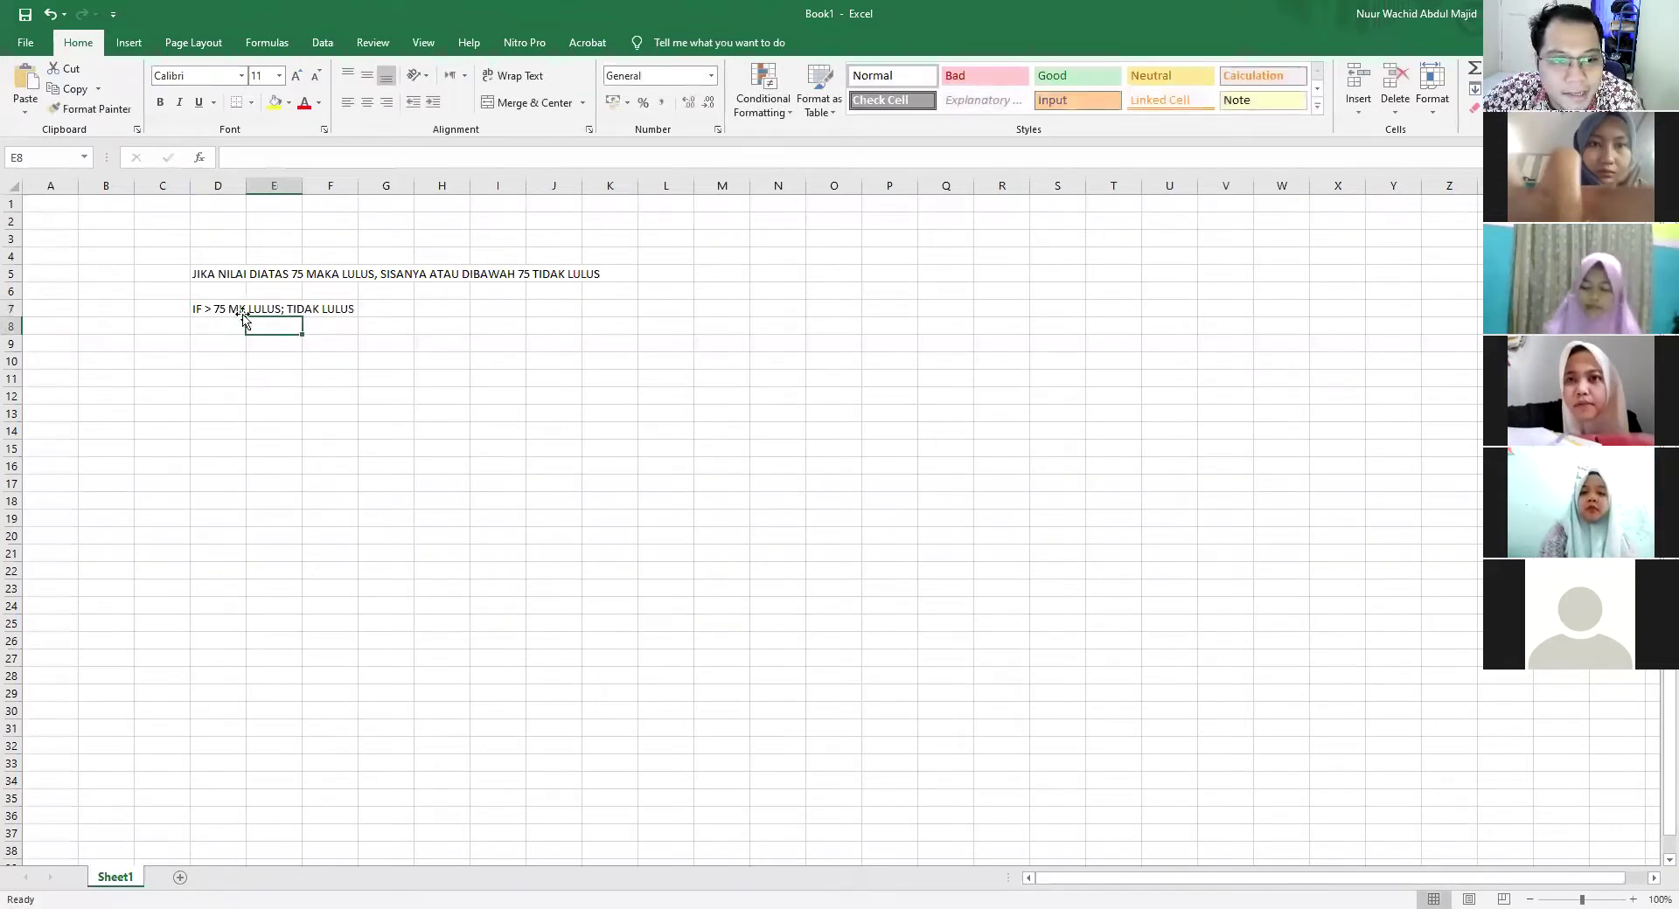
click(266, 378)
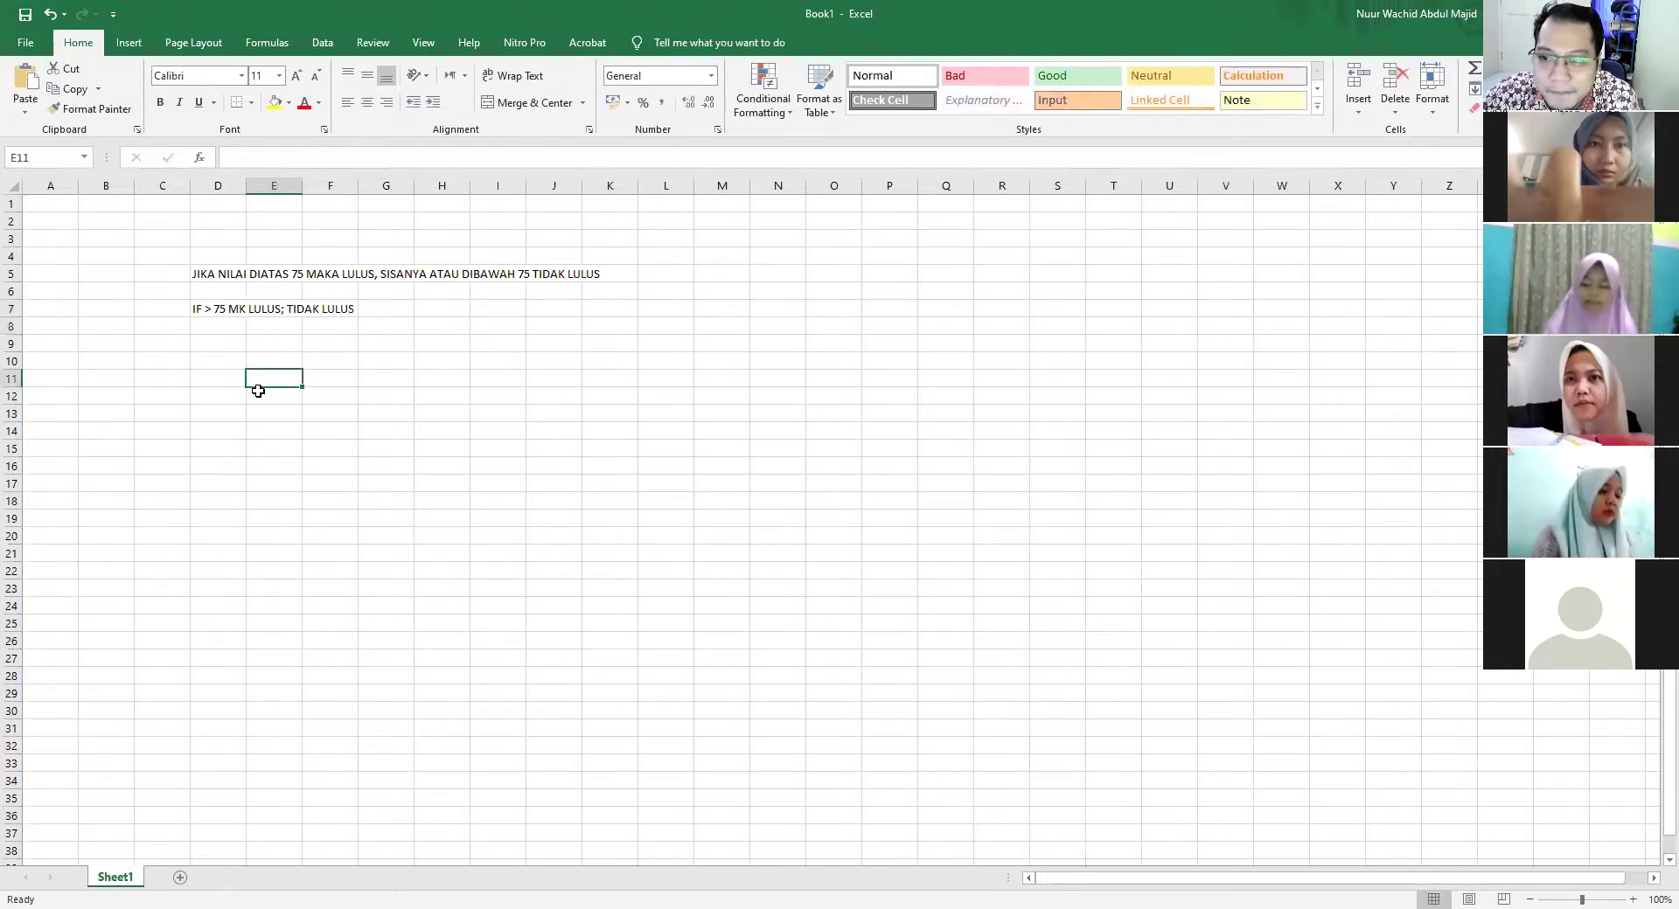
click(207, 308)
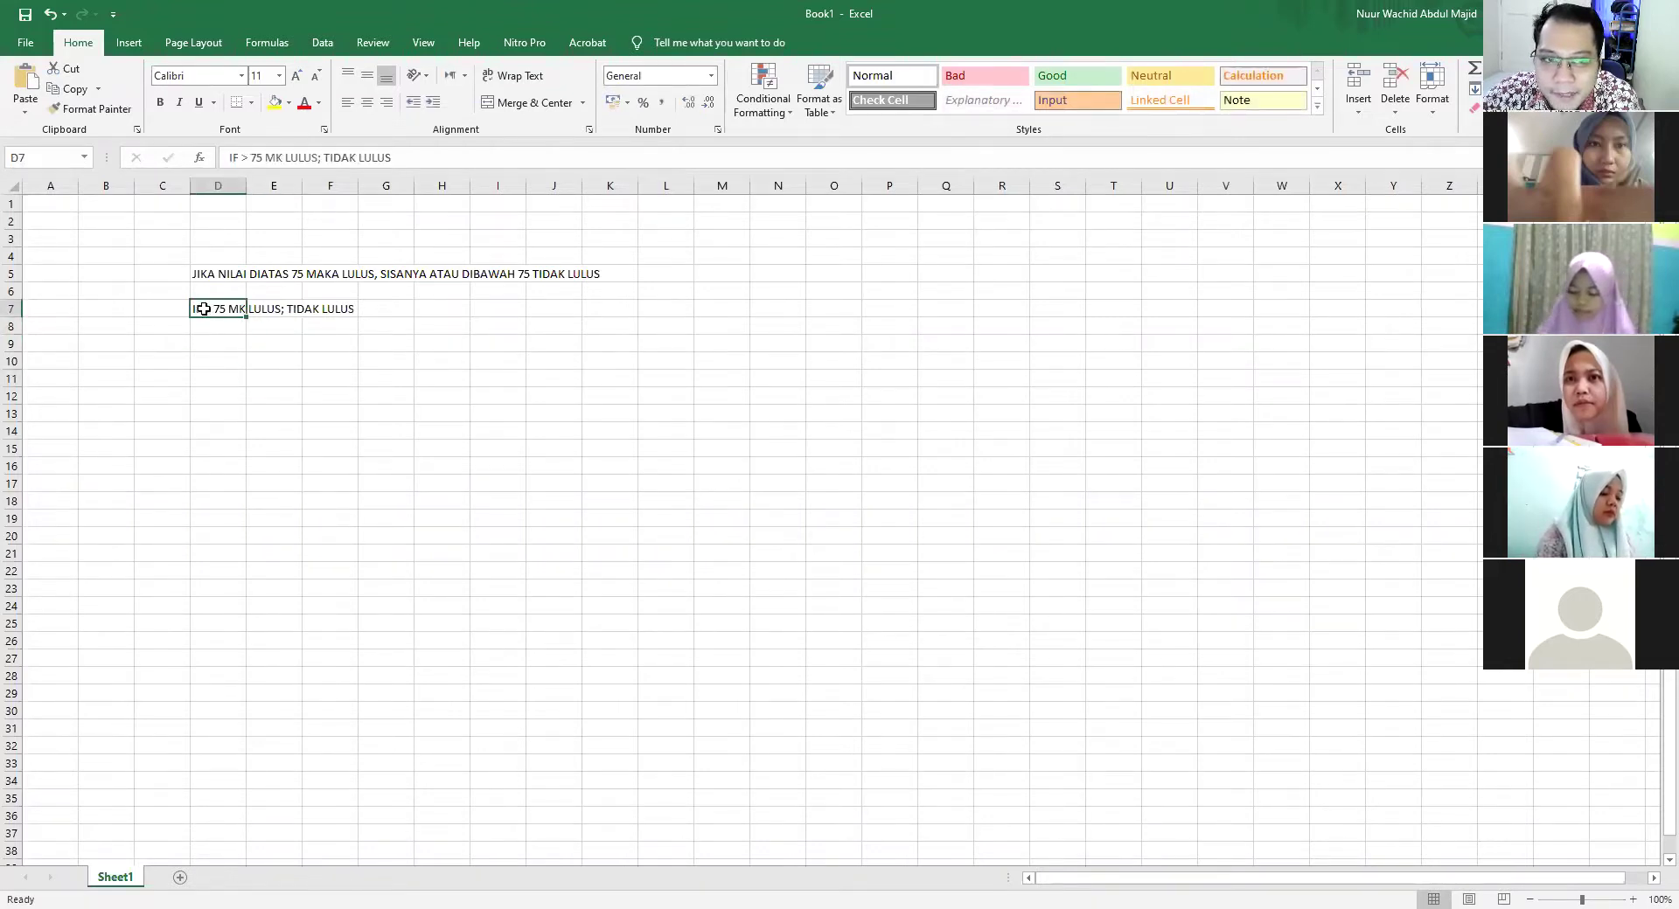
click(223, 365)
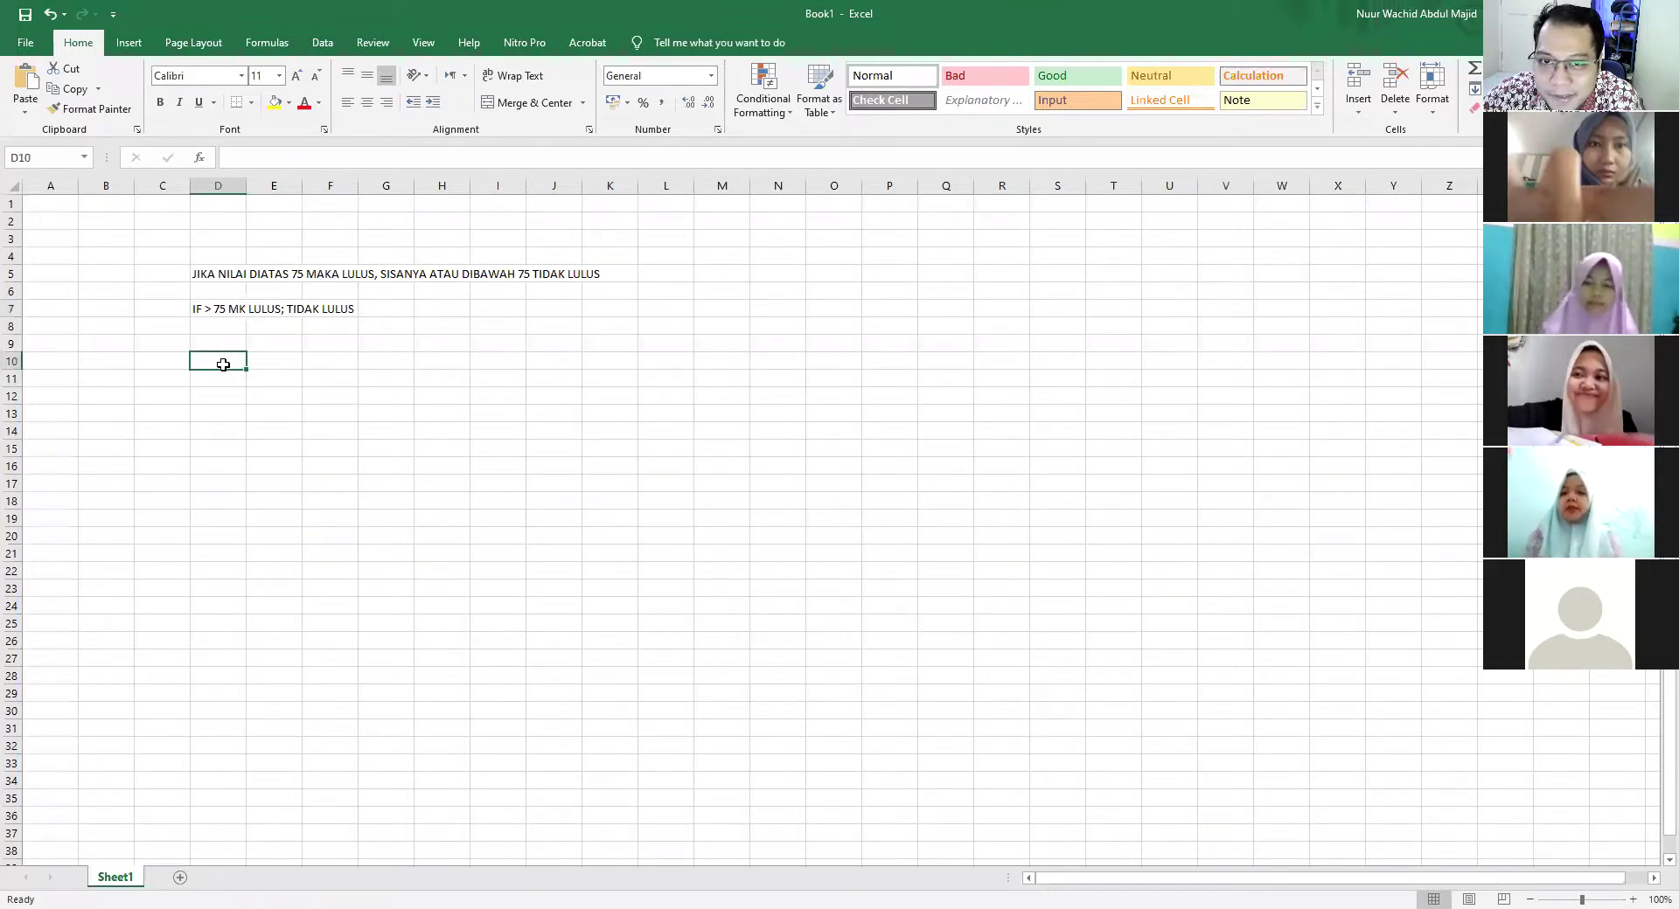
click(1287, 9)
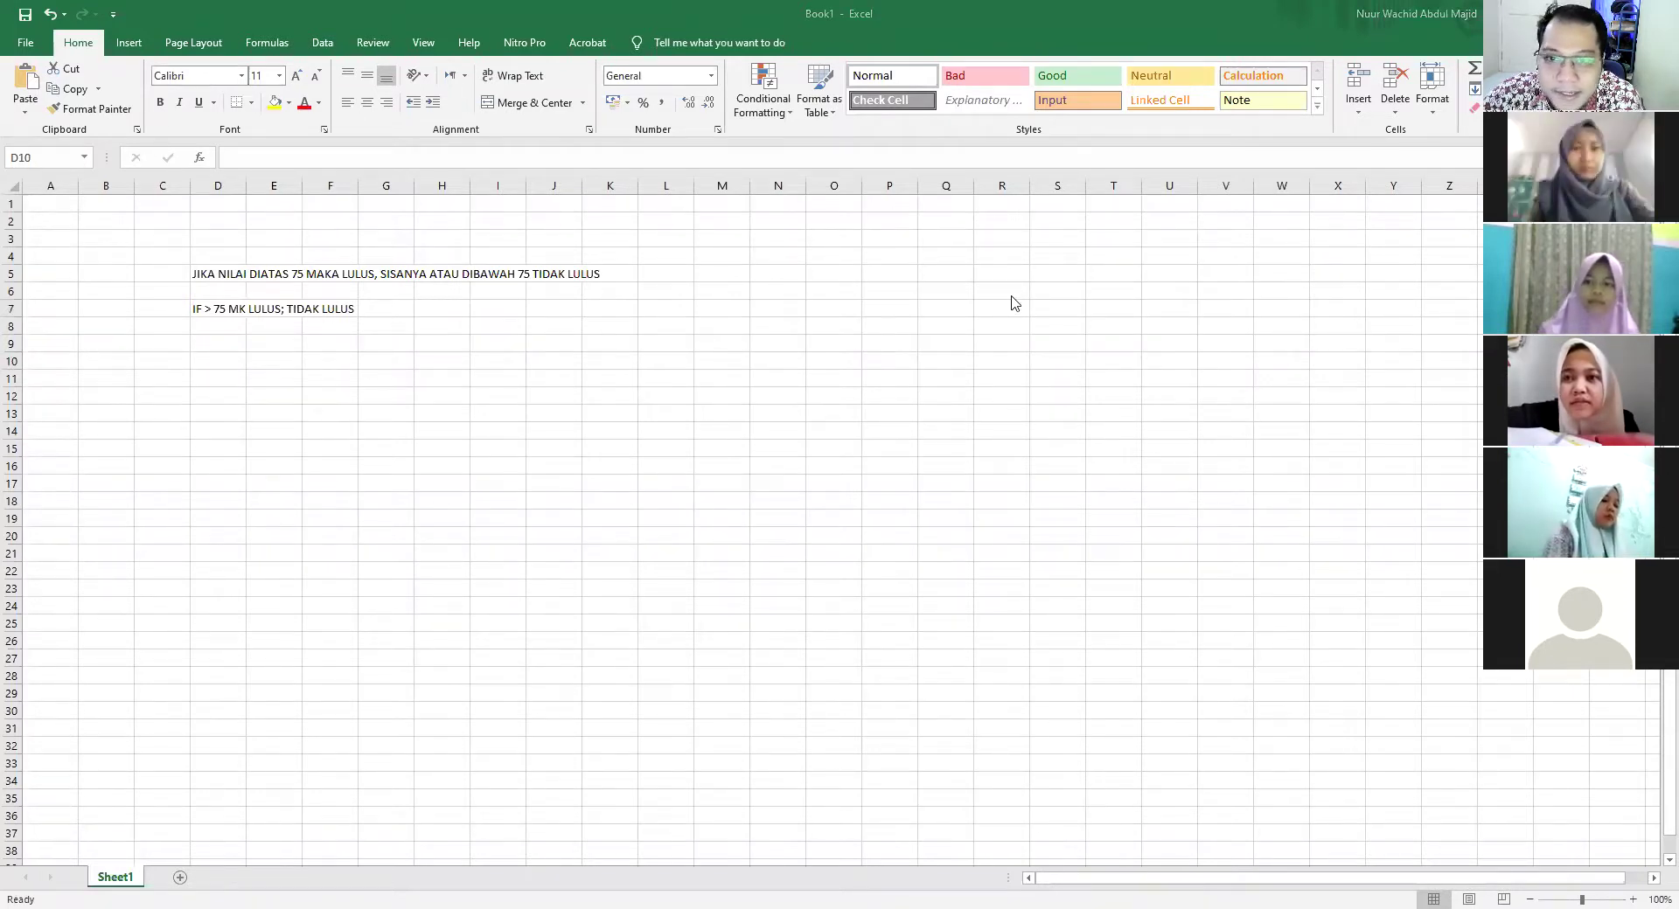
click(201, 300)
click(213, 274)
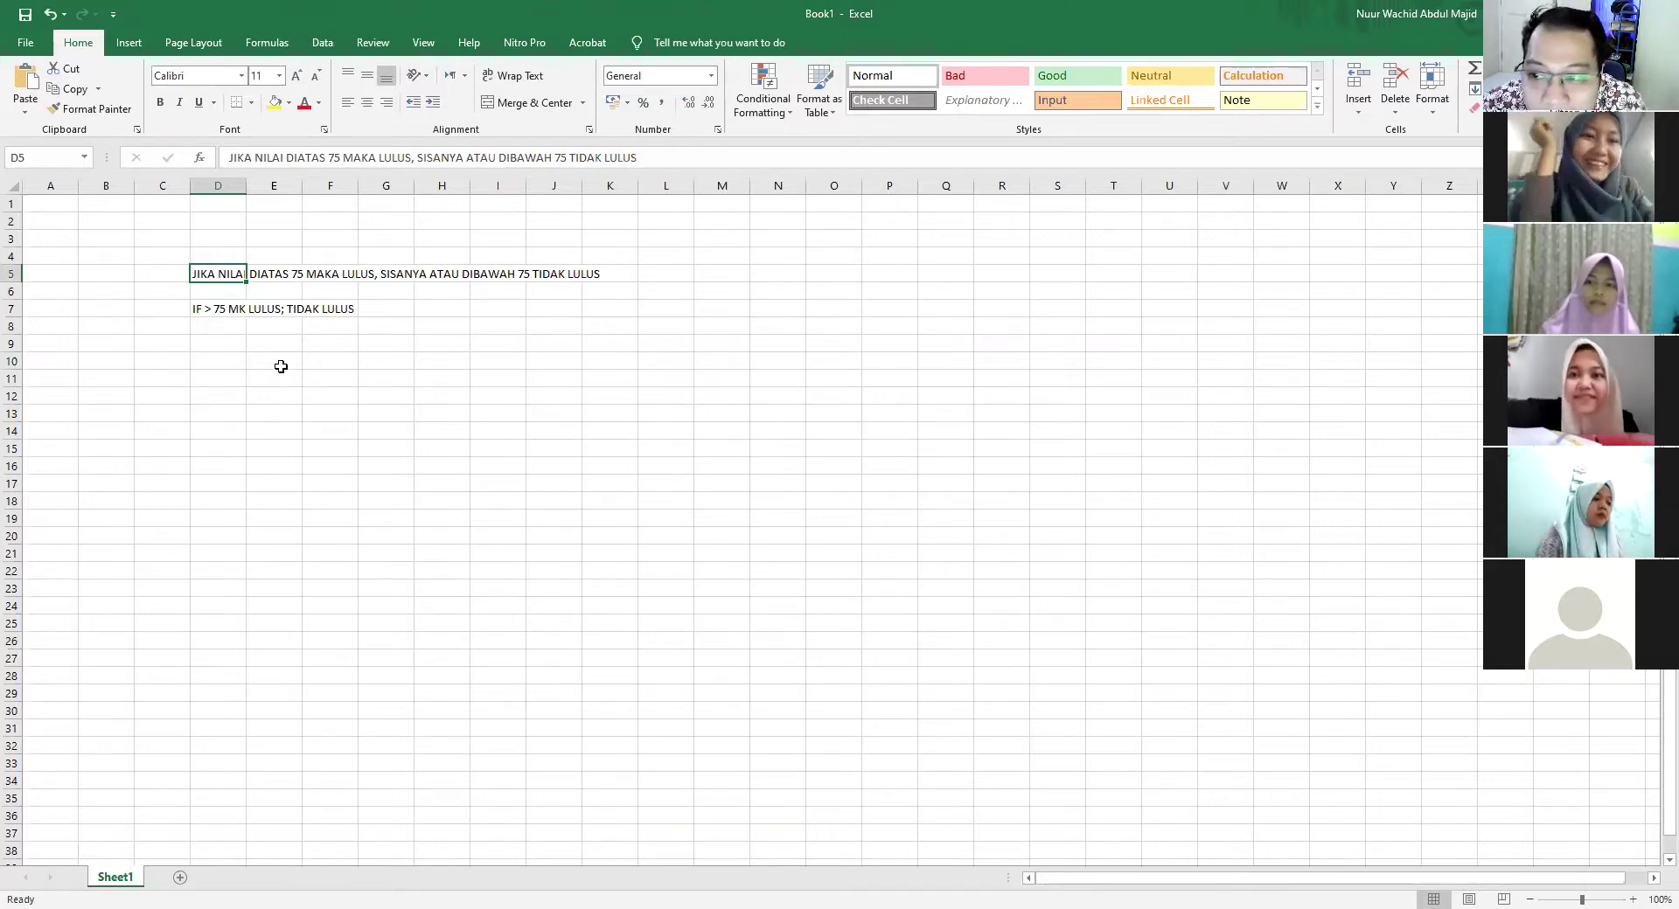
click(256, 328)
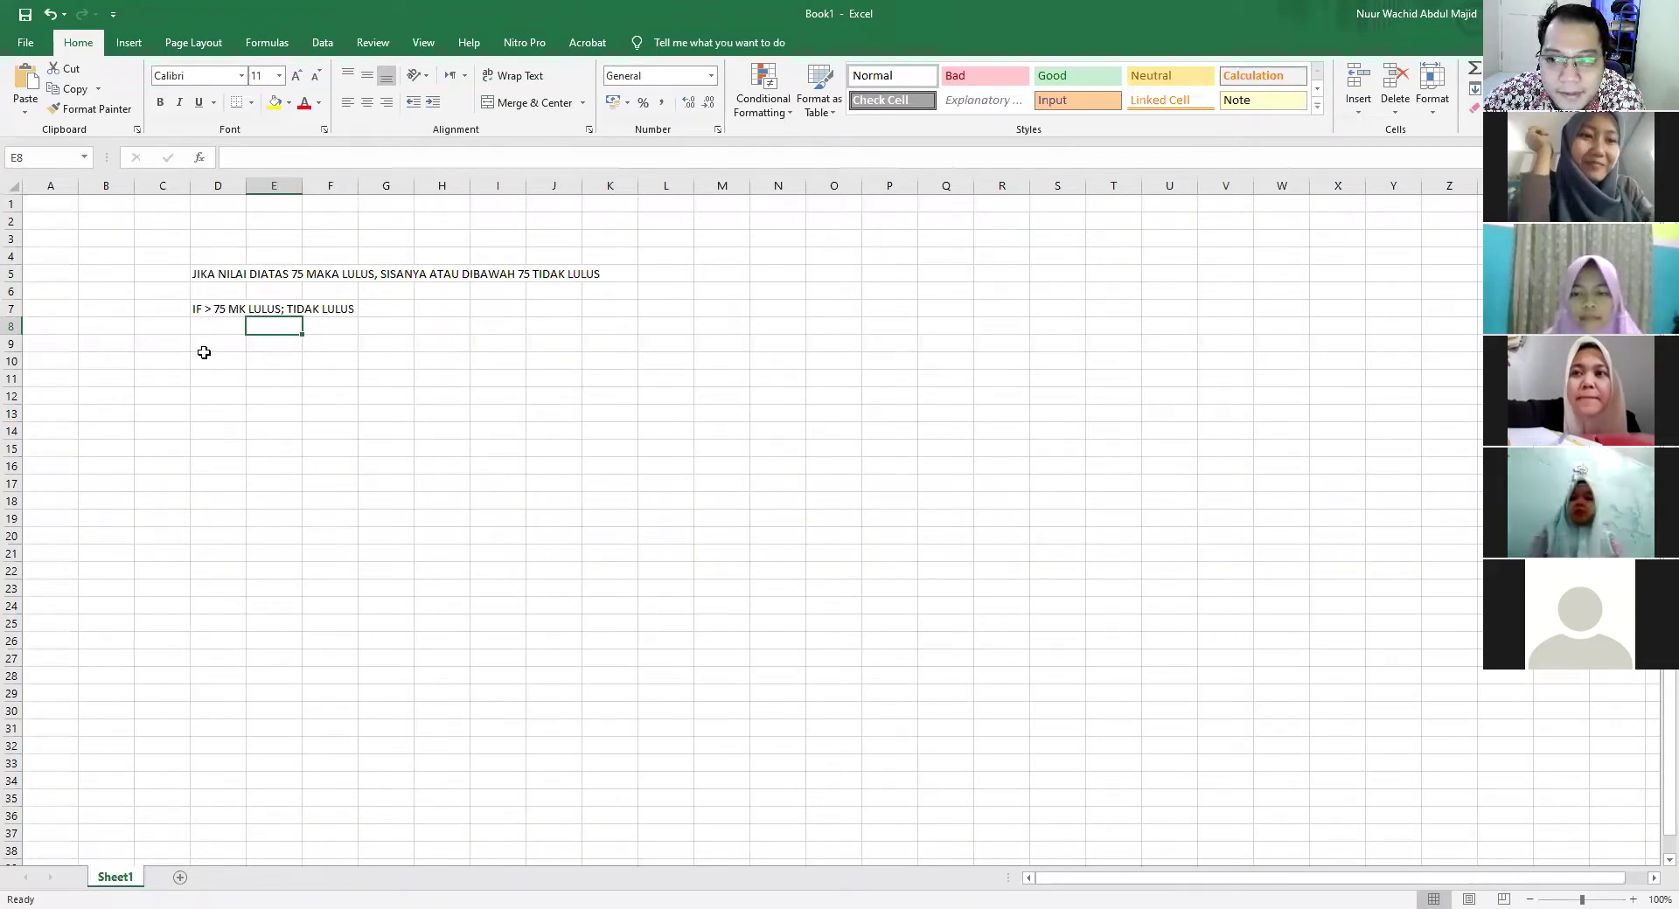
click(206, 355)
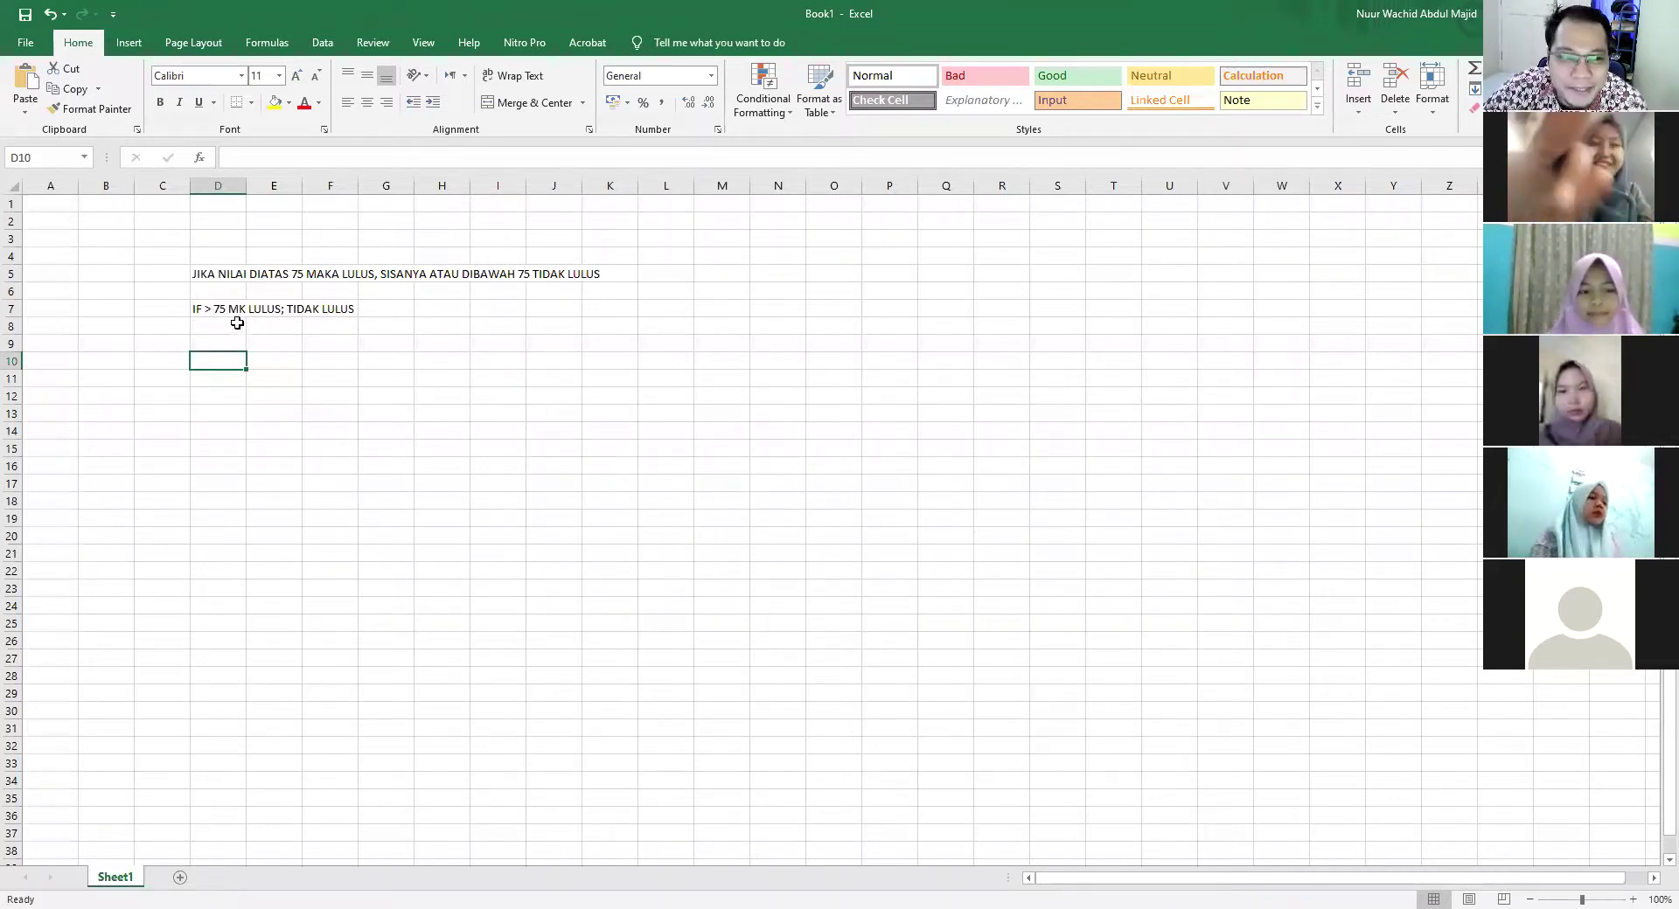
click(220, 308)
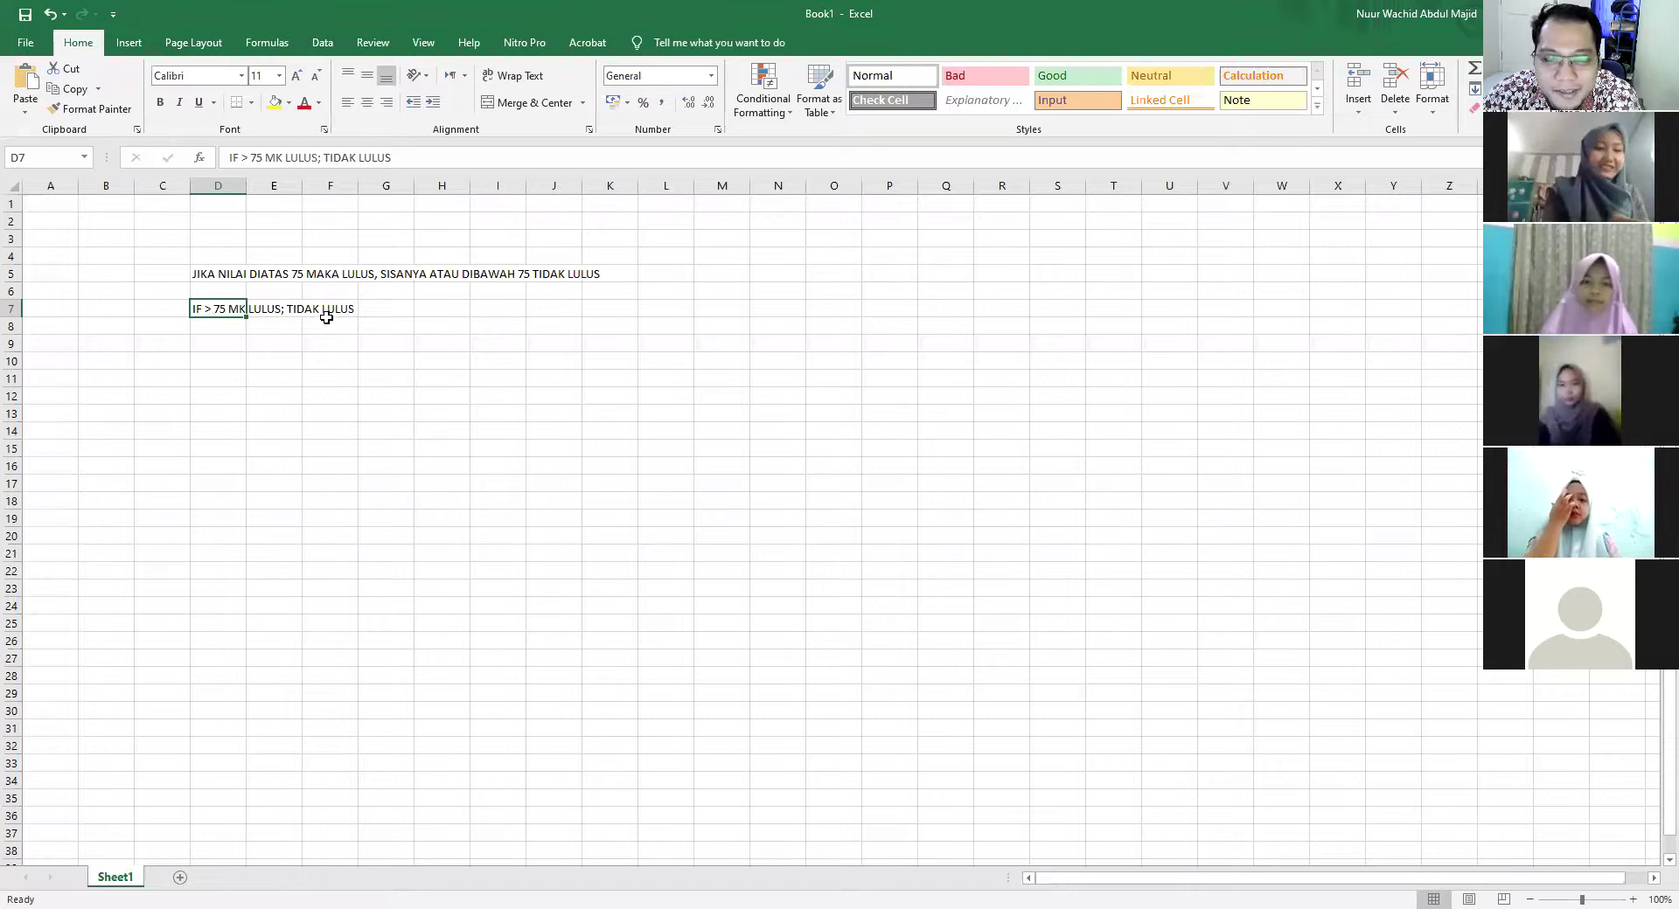
click(218, 329)
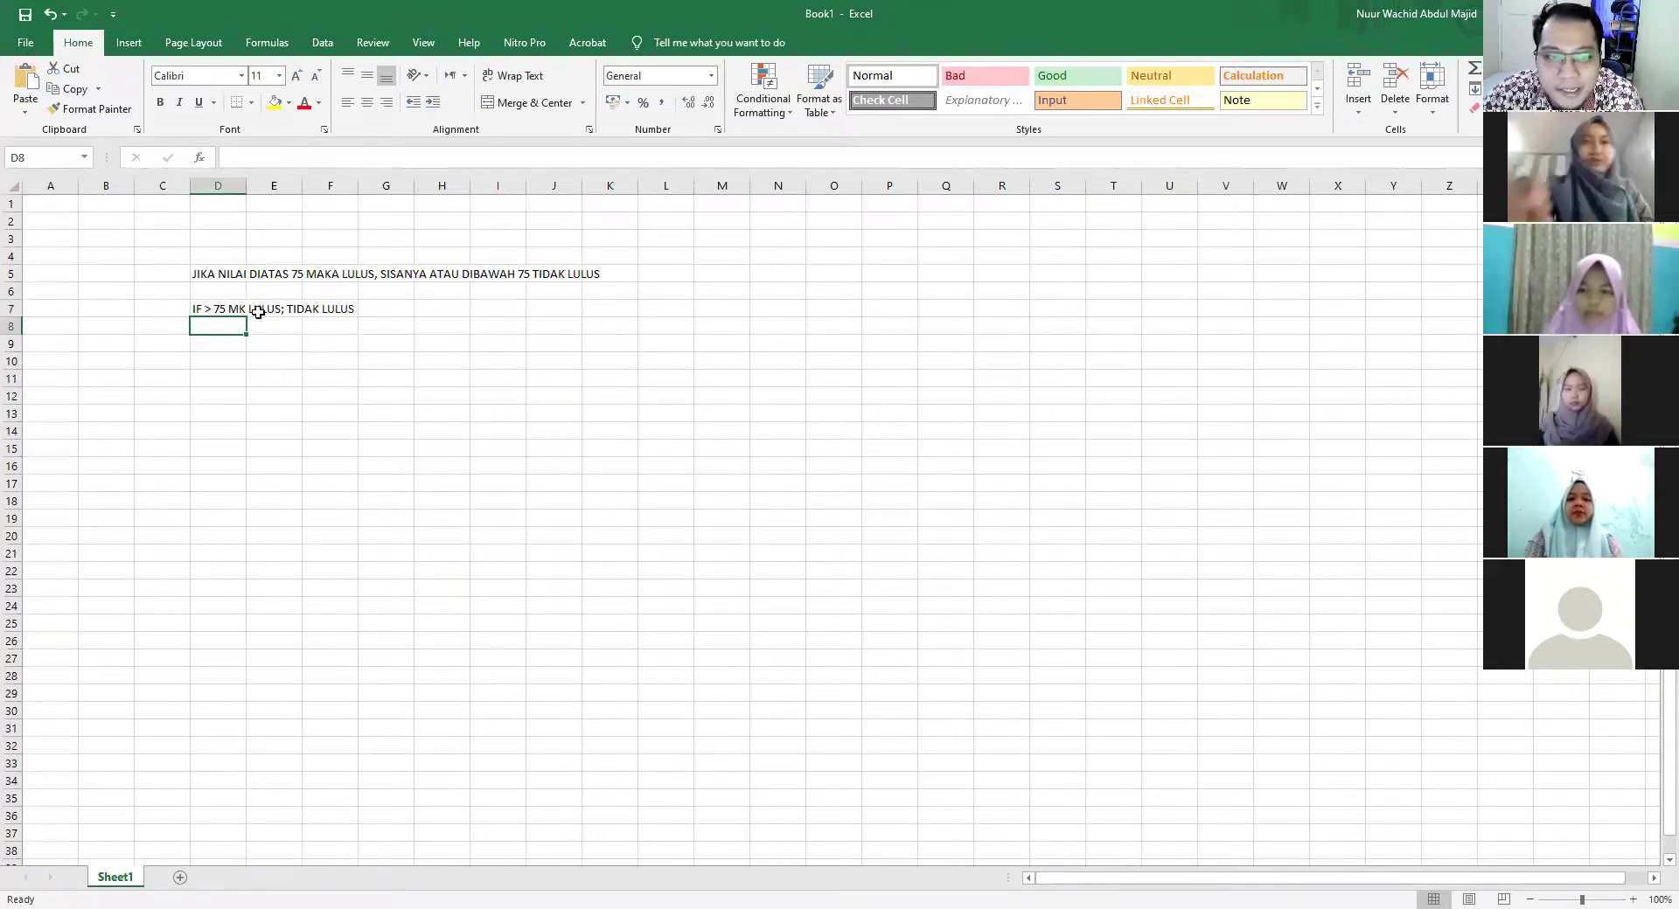
drag(164, 238, 705, 367)
click(778, 395)
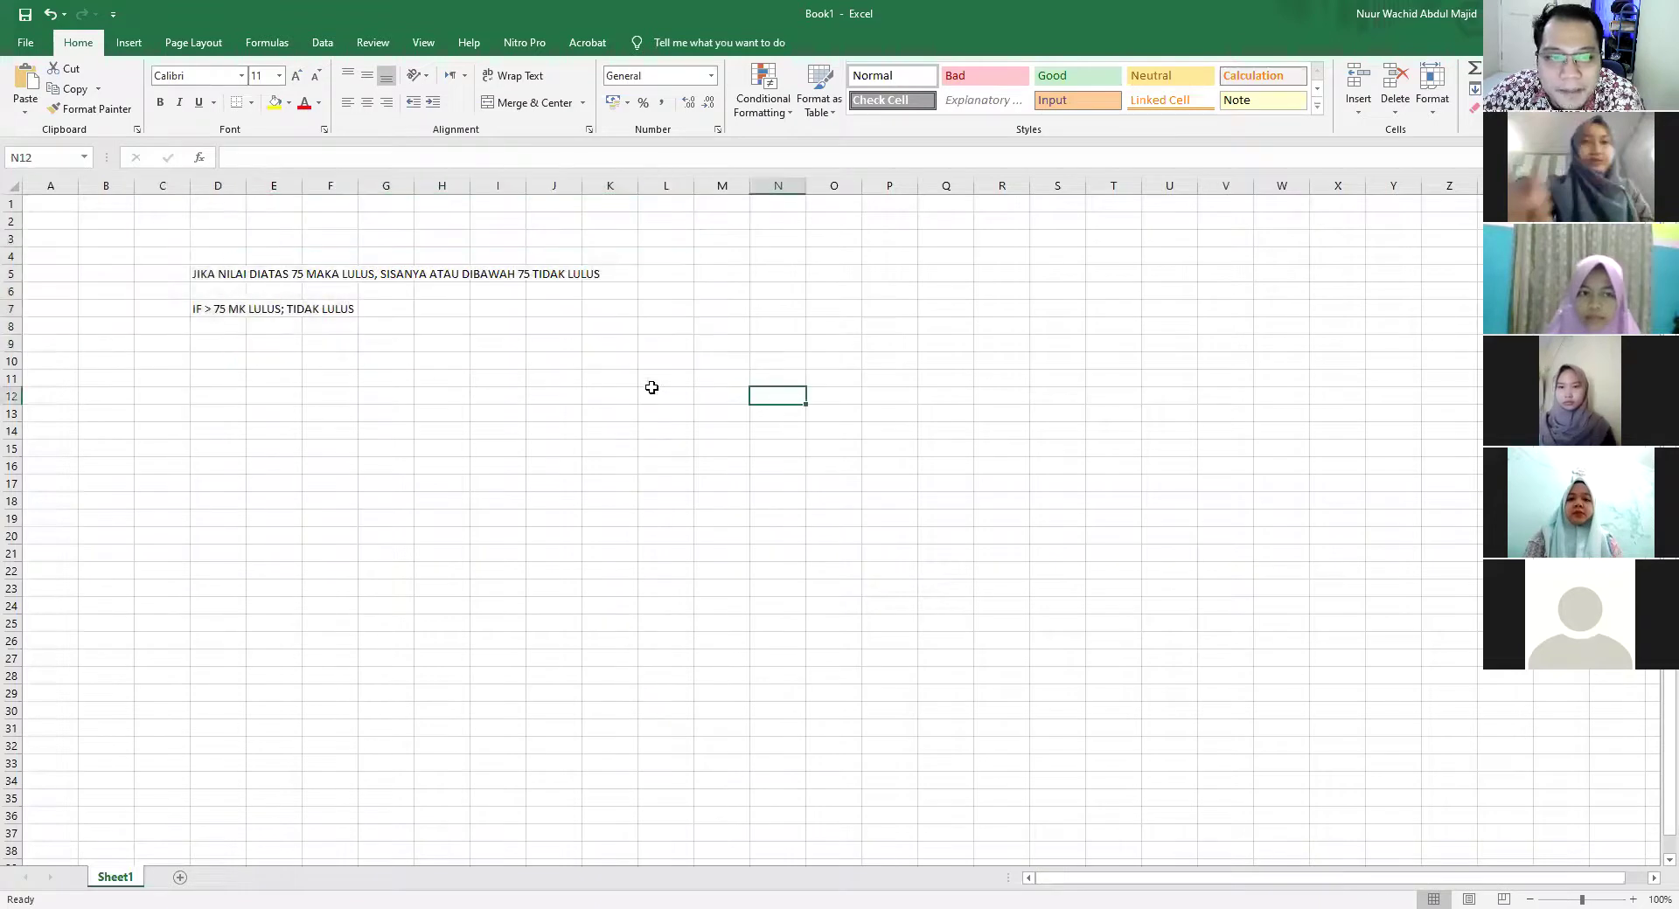
drag(122, 242, 612, 328)
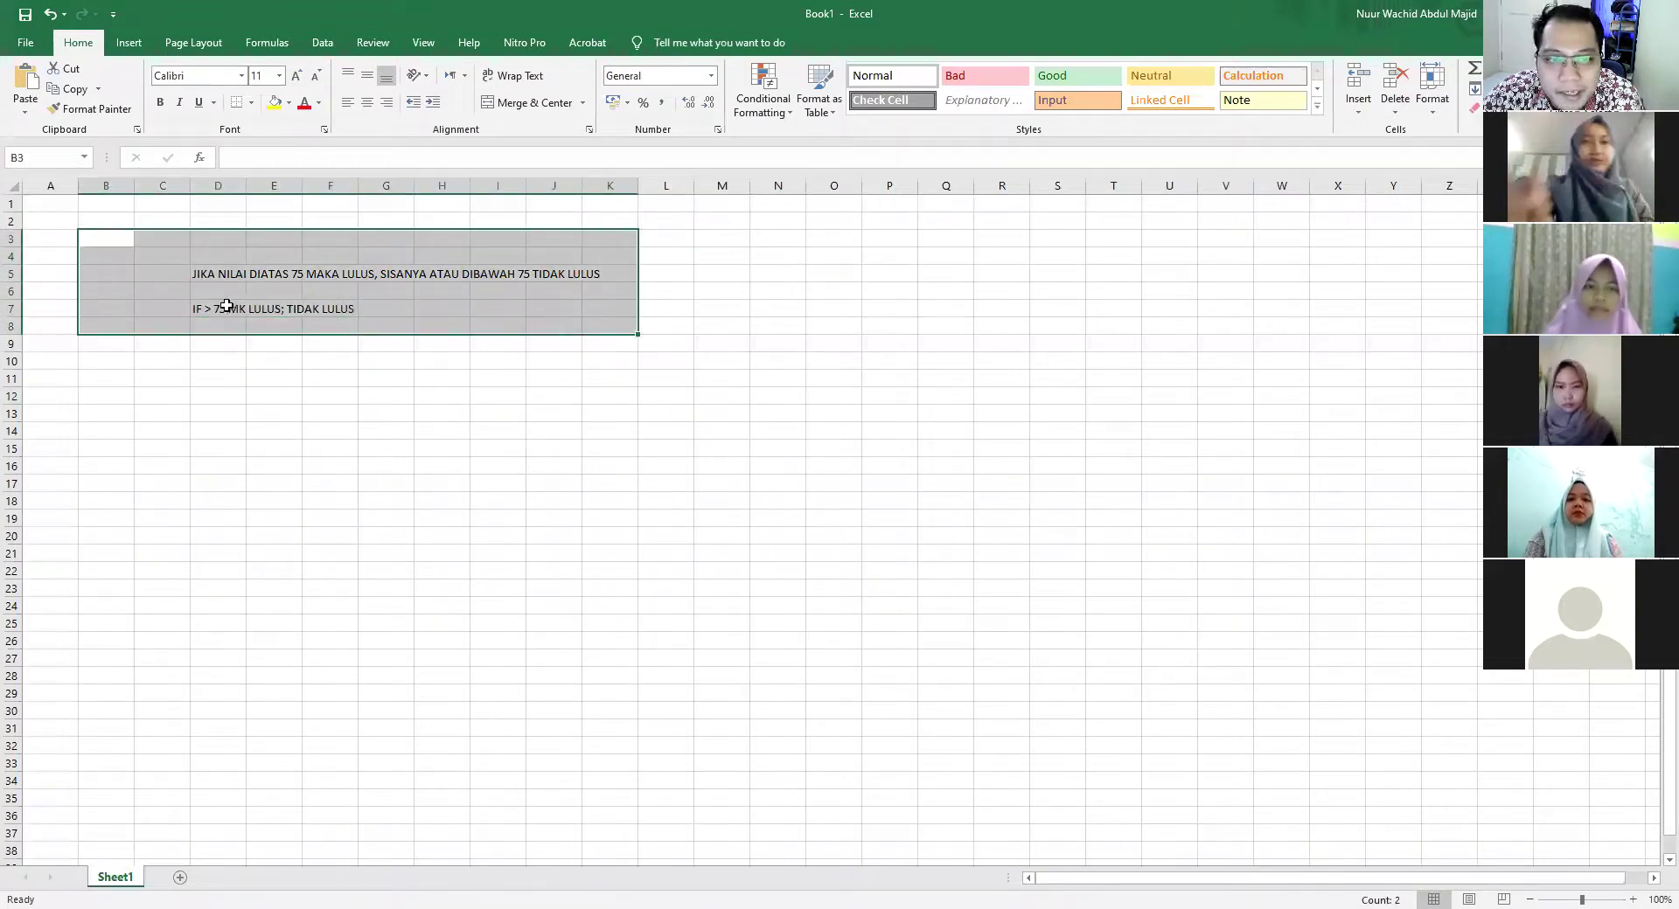
click(270, 318)
click(215, 308)
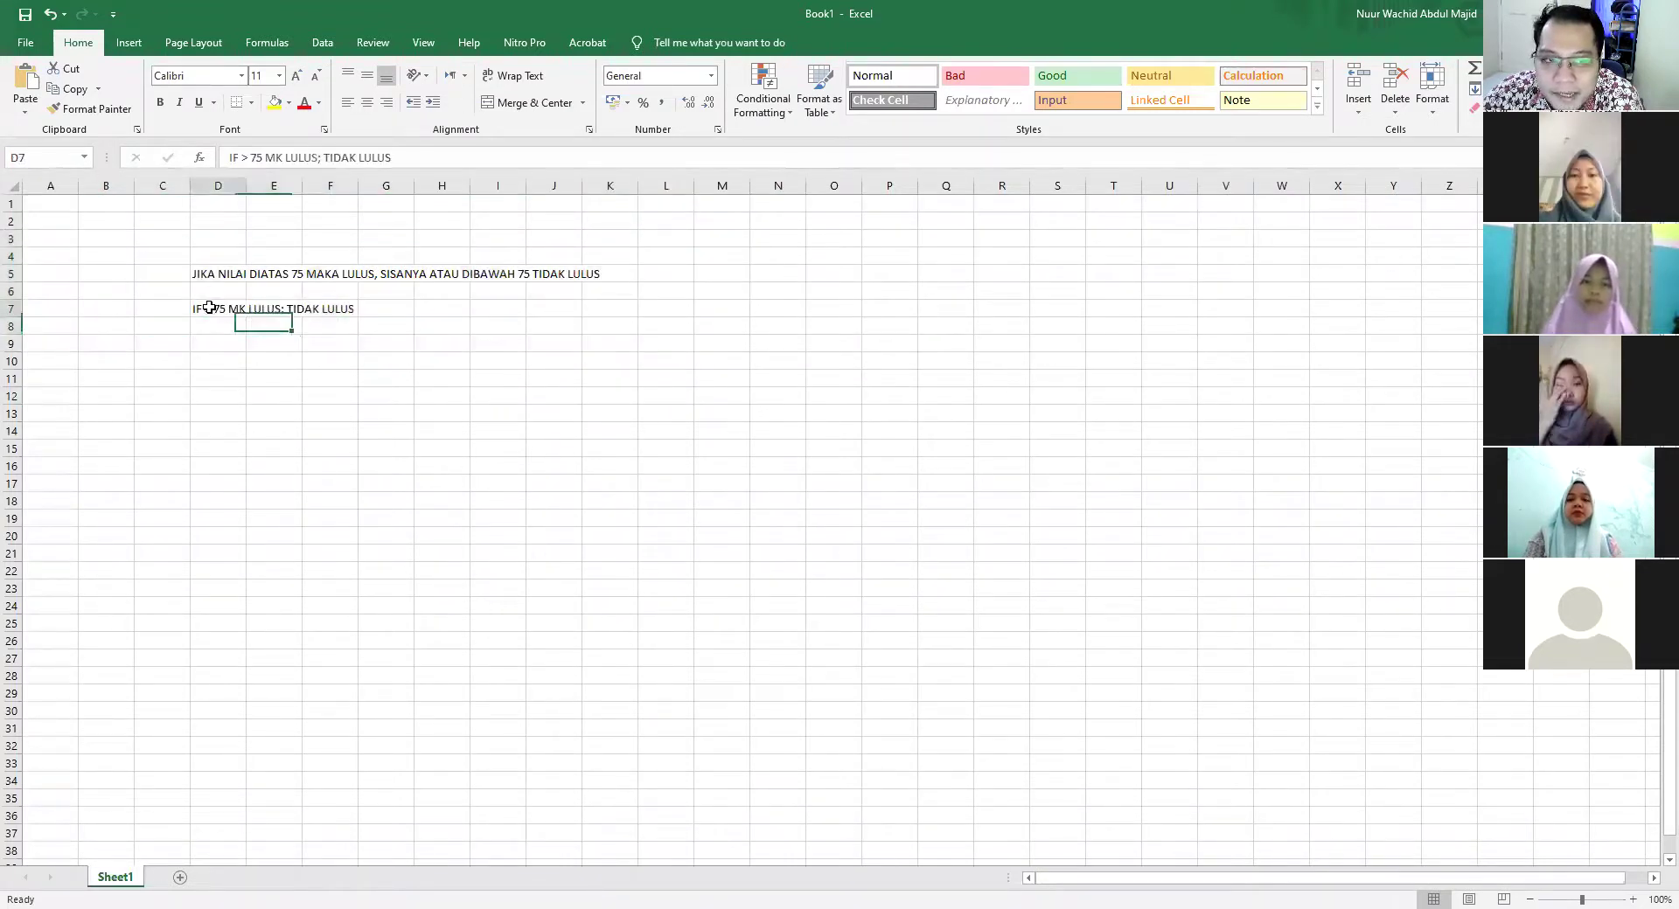
click(218, 275)
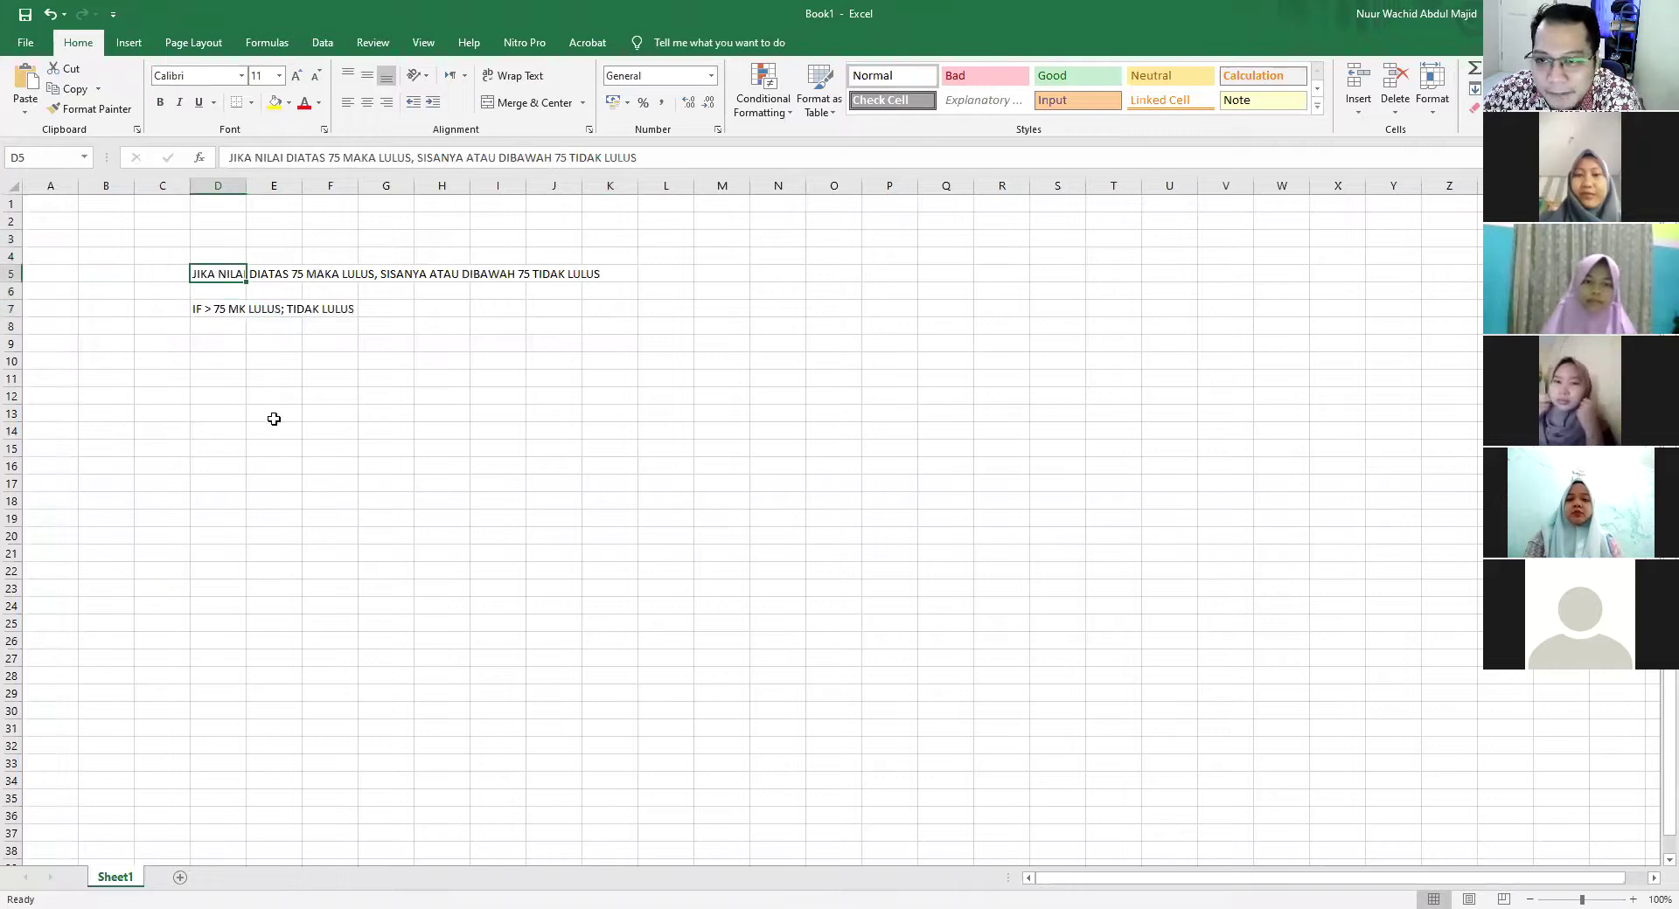
click(212, 386)
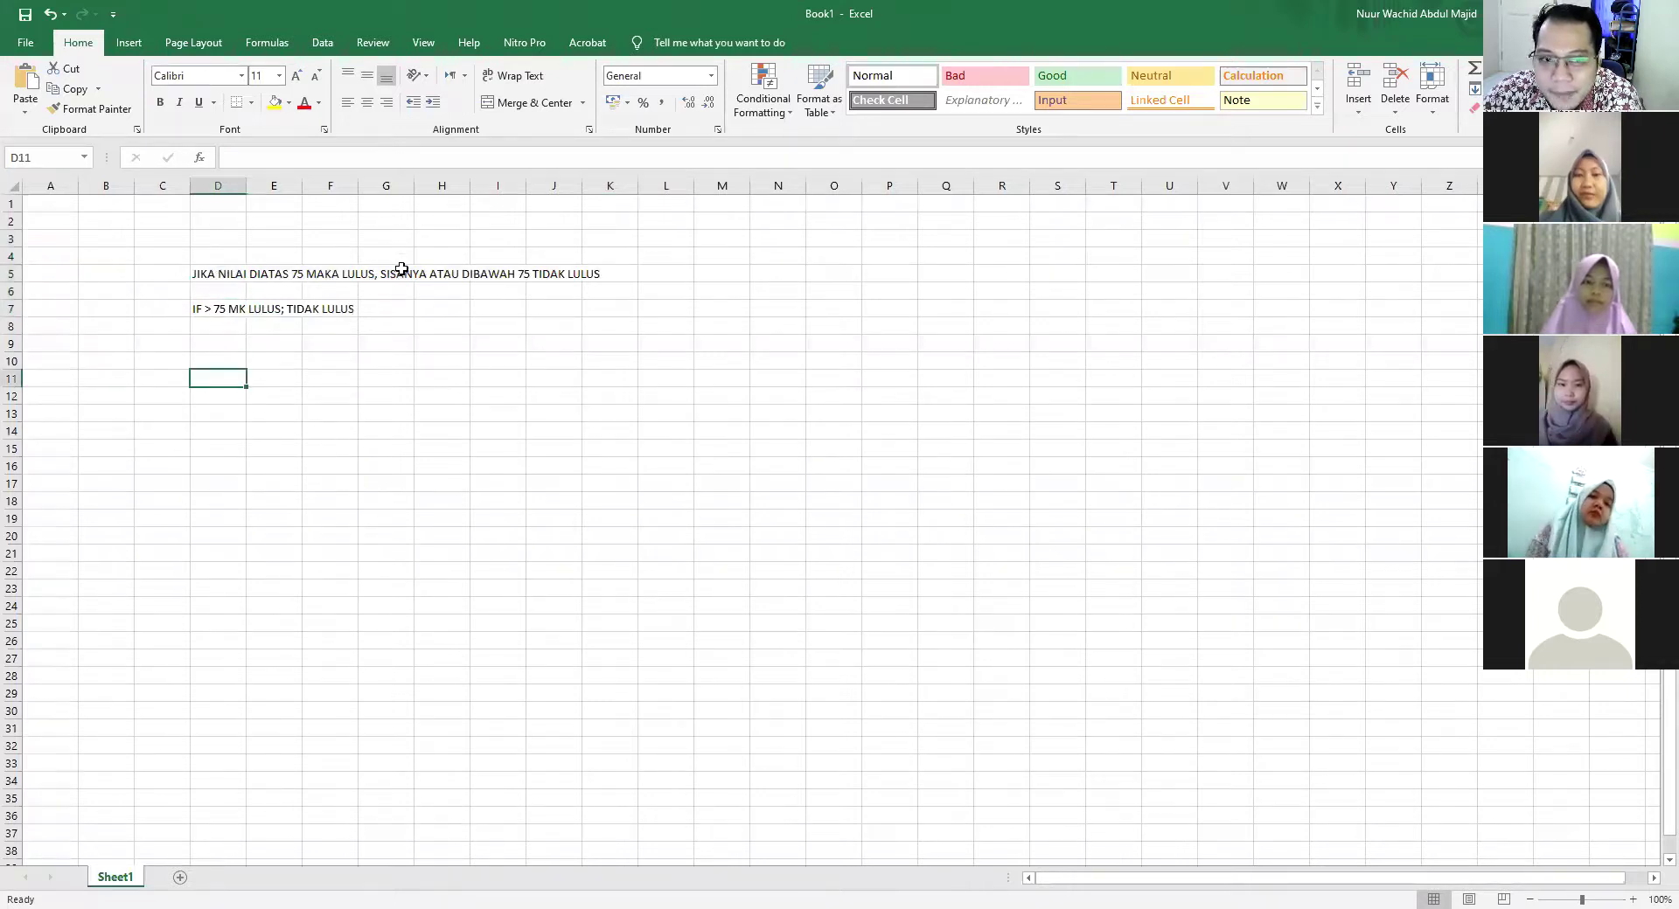
click(230, 362)
click(224, 390)
click(225, 359)
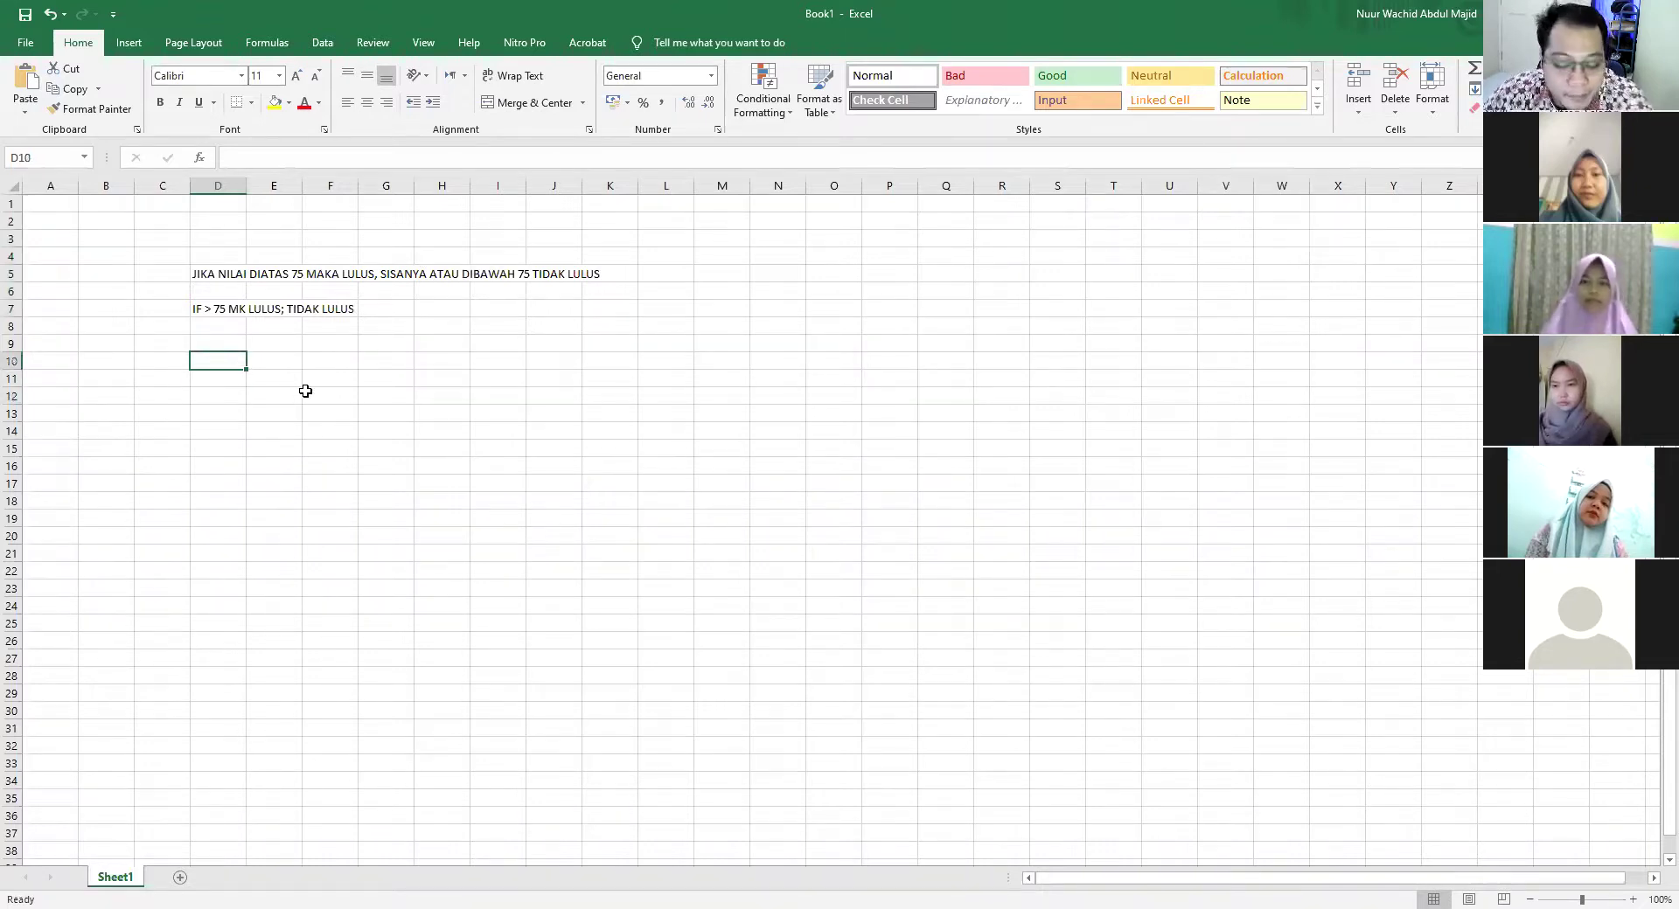
Enter scores 75, 80 and 60 in D10:D12, correcting the mistyped 690 to 60
text(75)
key(Return)
text(80)
key(Return)
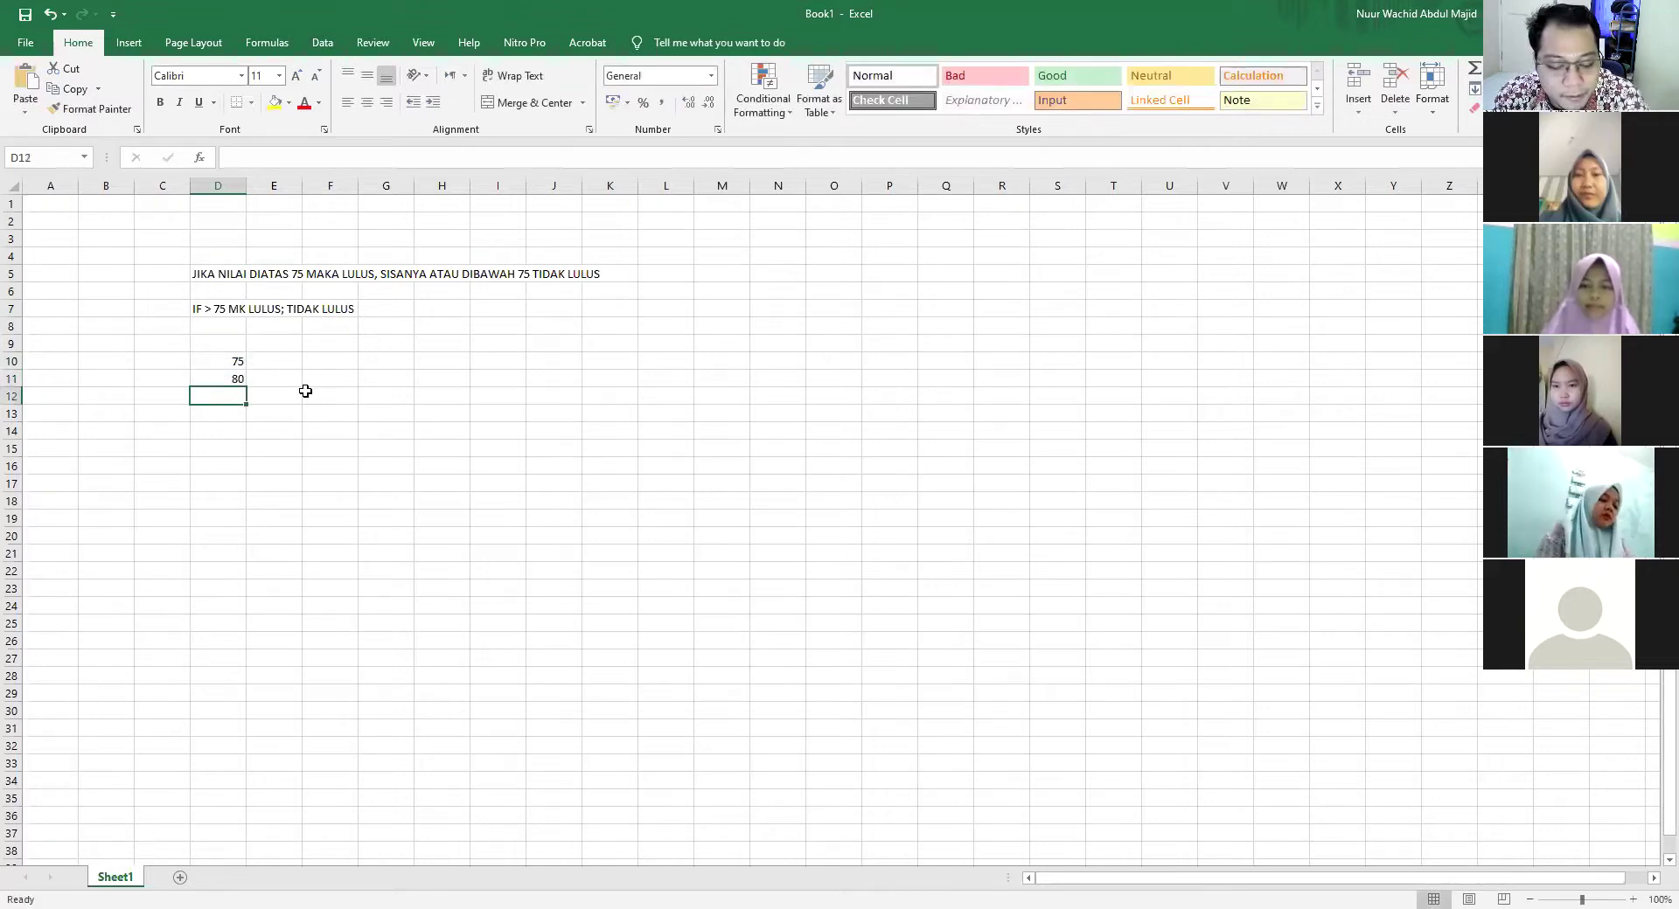
text(690)
key(Return)
key(Up)
text(60)
key(Return)
Enter scores 50, 45 and 100 in D13:D15
text(50)
key(Return)
text(45)
key(Return)
text(0)
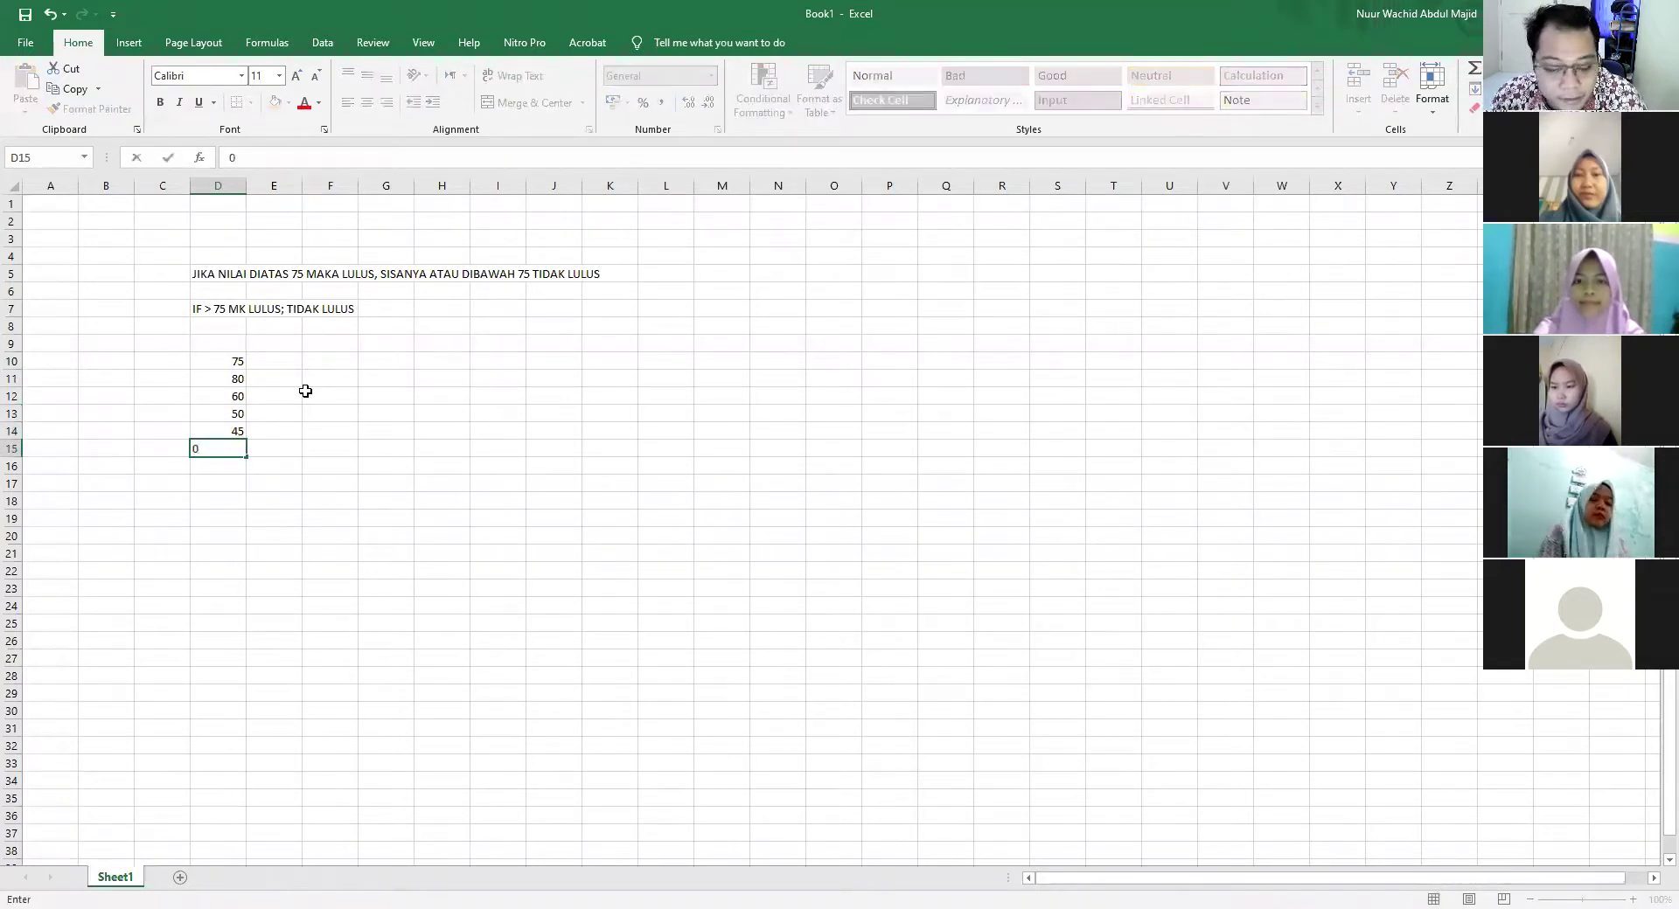
key(BackSpace)
text(100)
click(321, 395)
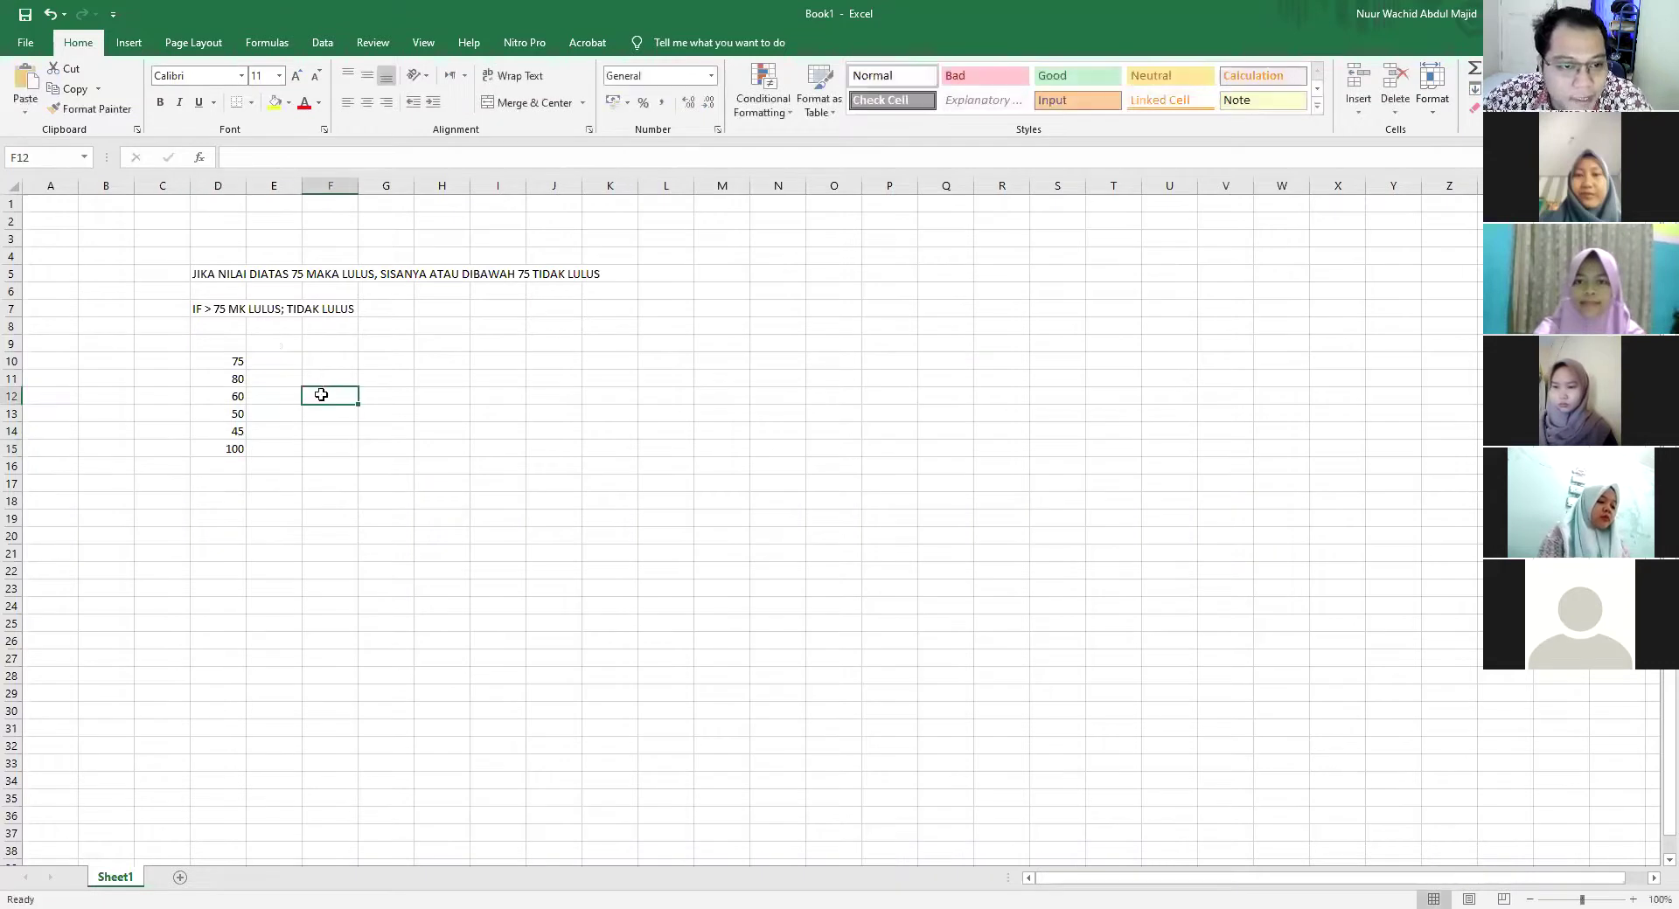
click(267, 356)
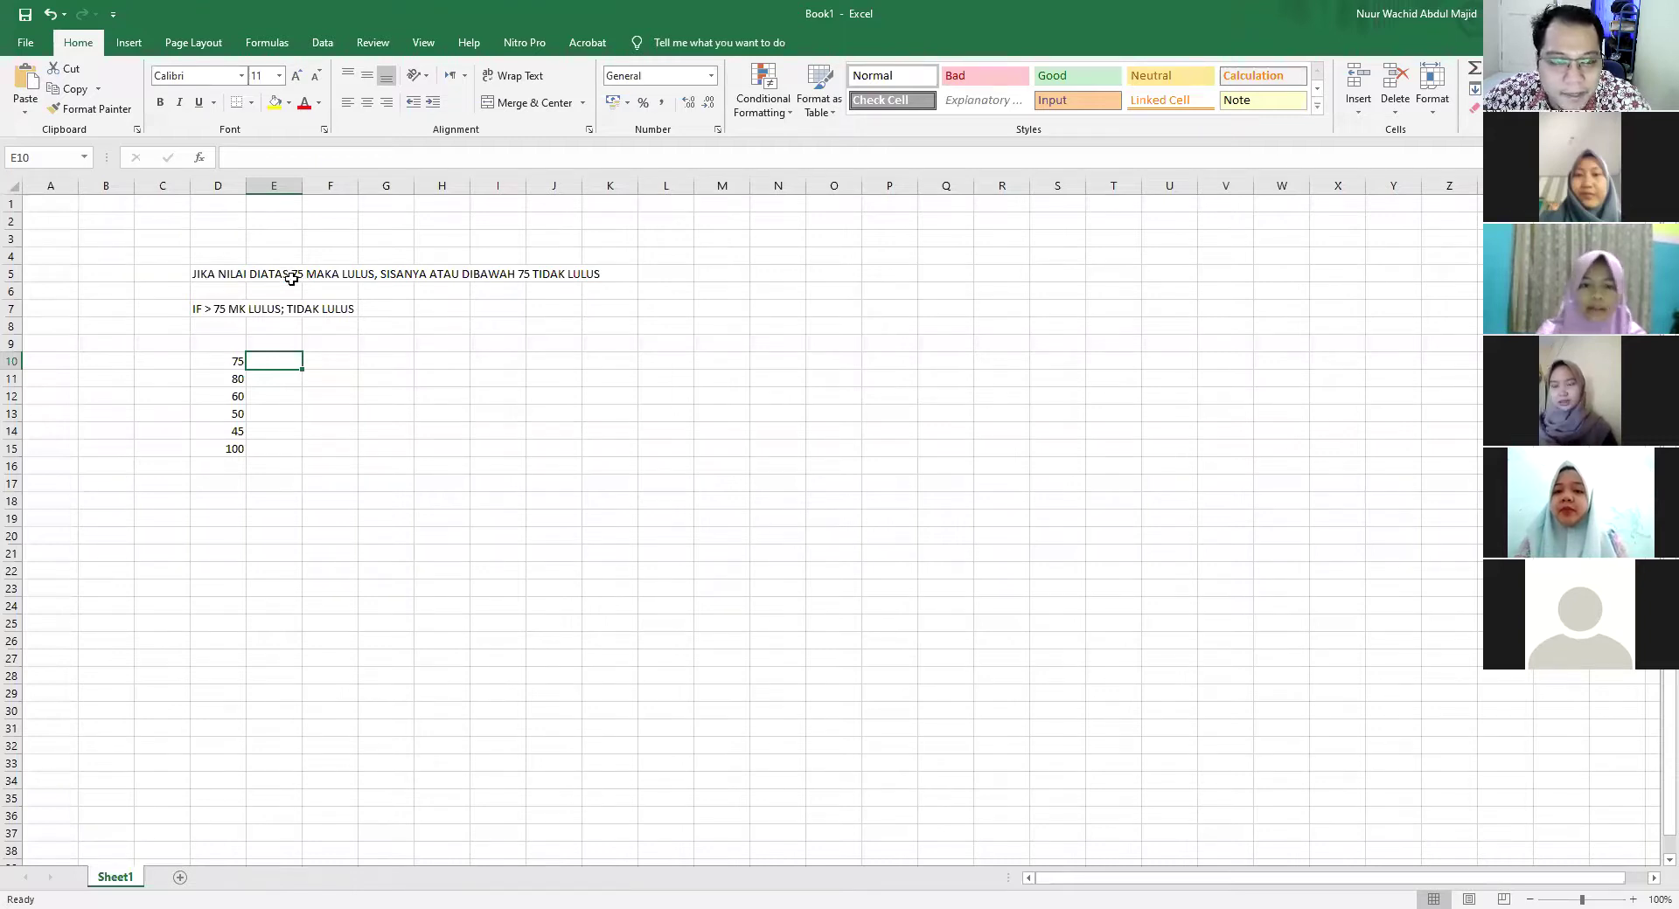
Put the comparison example >= in N11 with 75 in O11
click(794, 374)
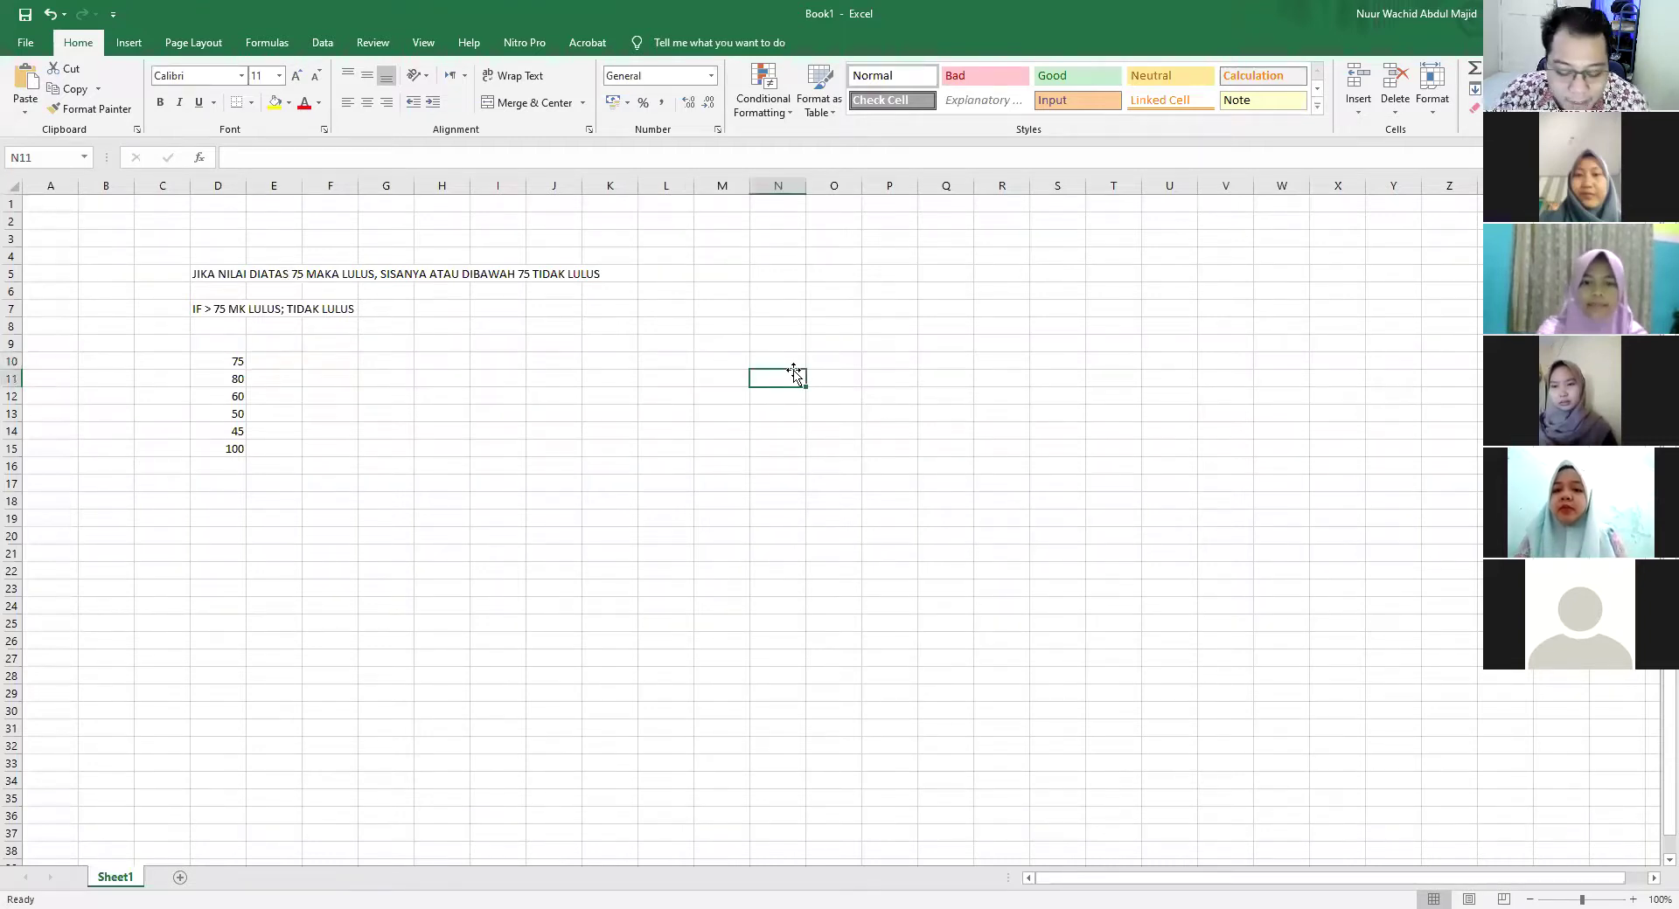
text(>)
key(Tab)
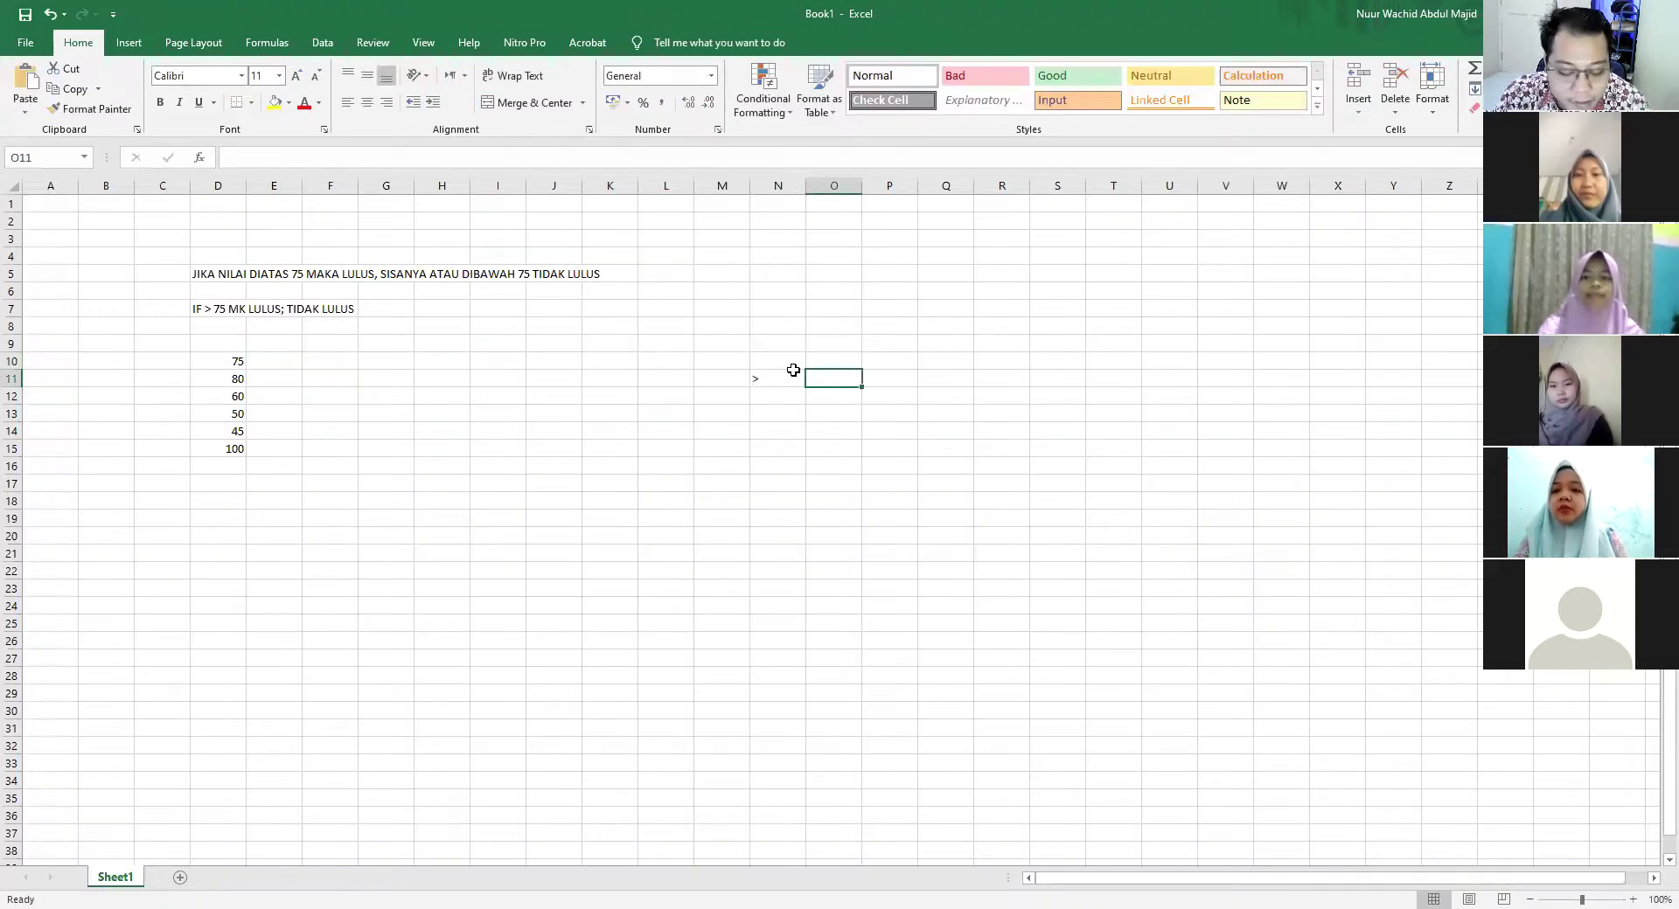
text(75)
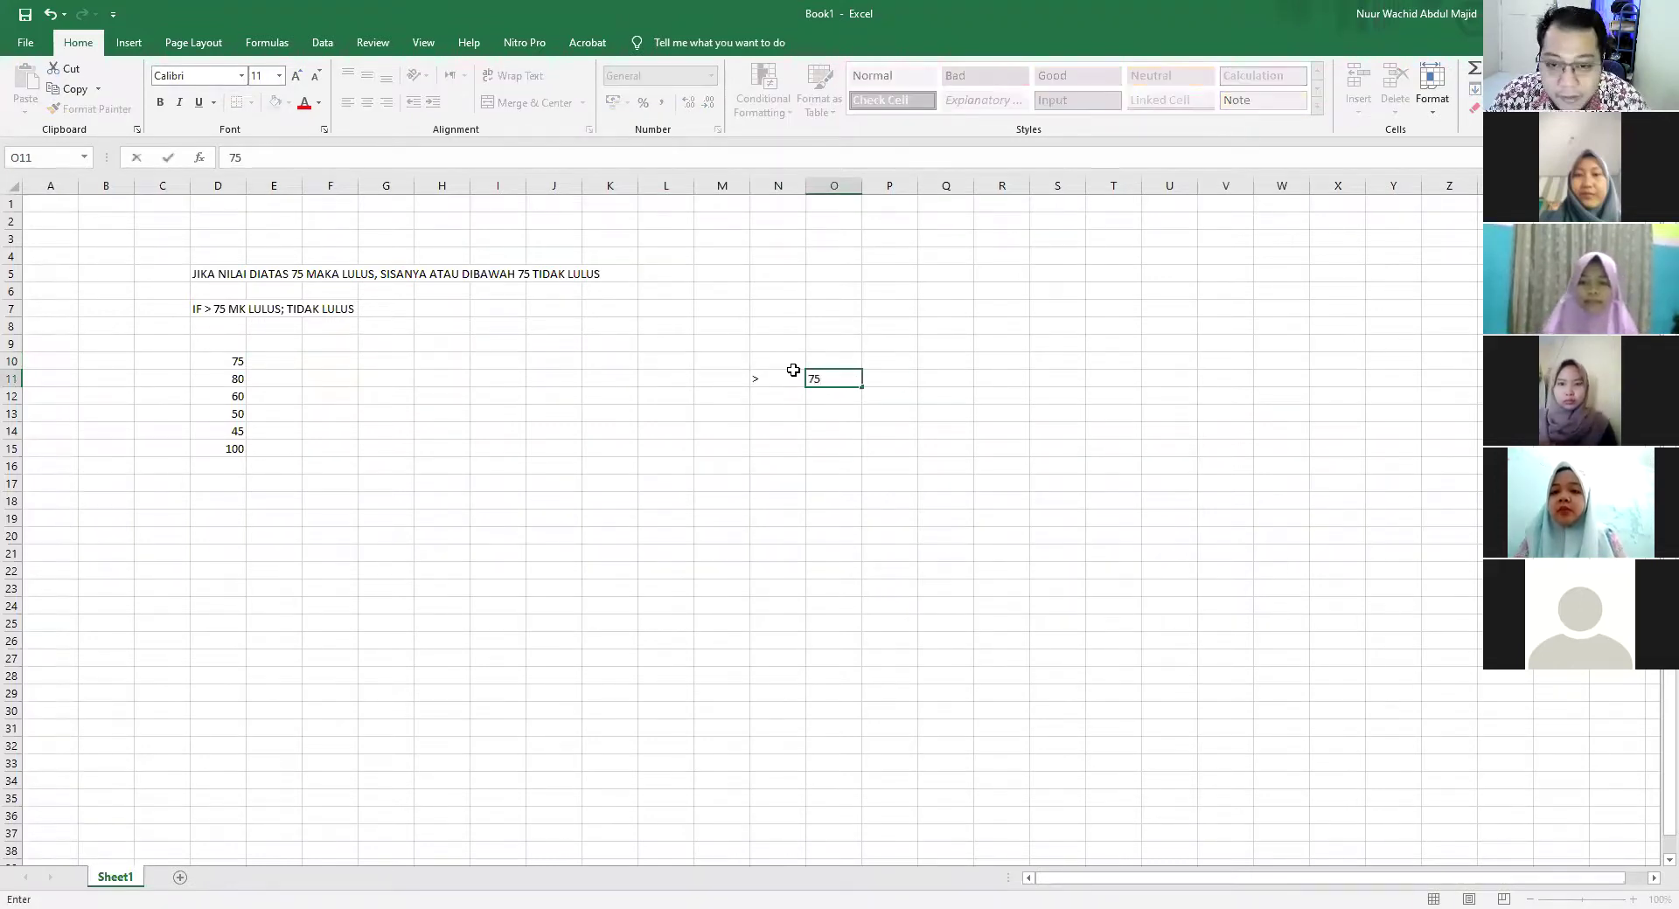
key(Tab)
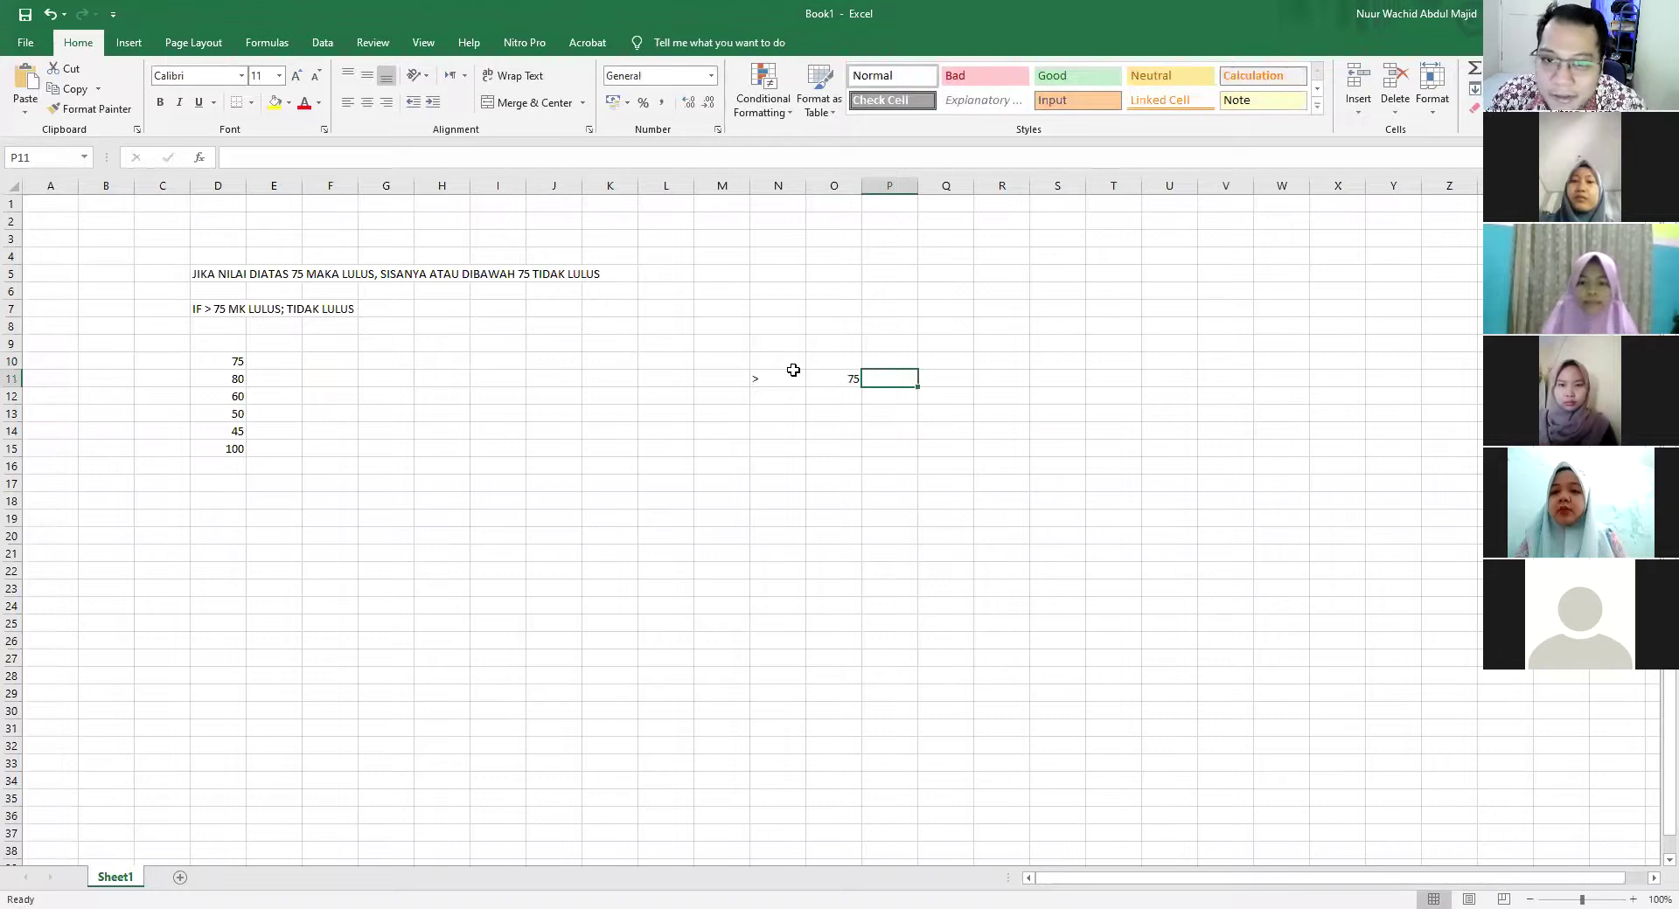
click(795, 373)
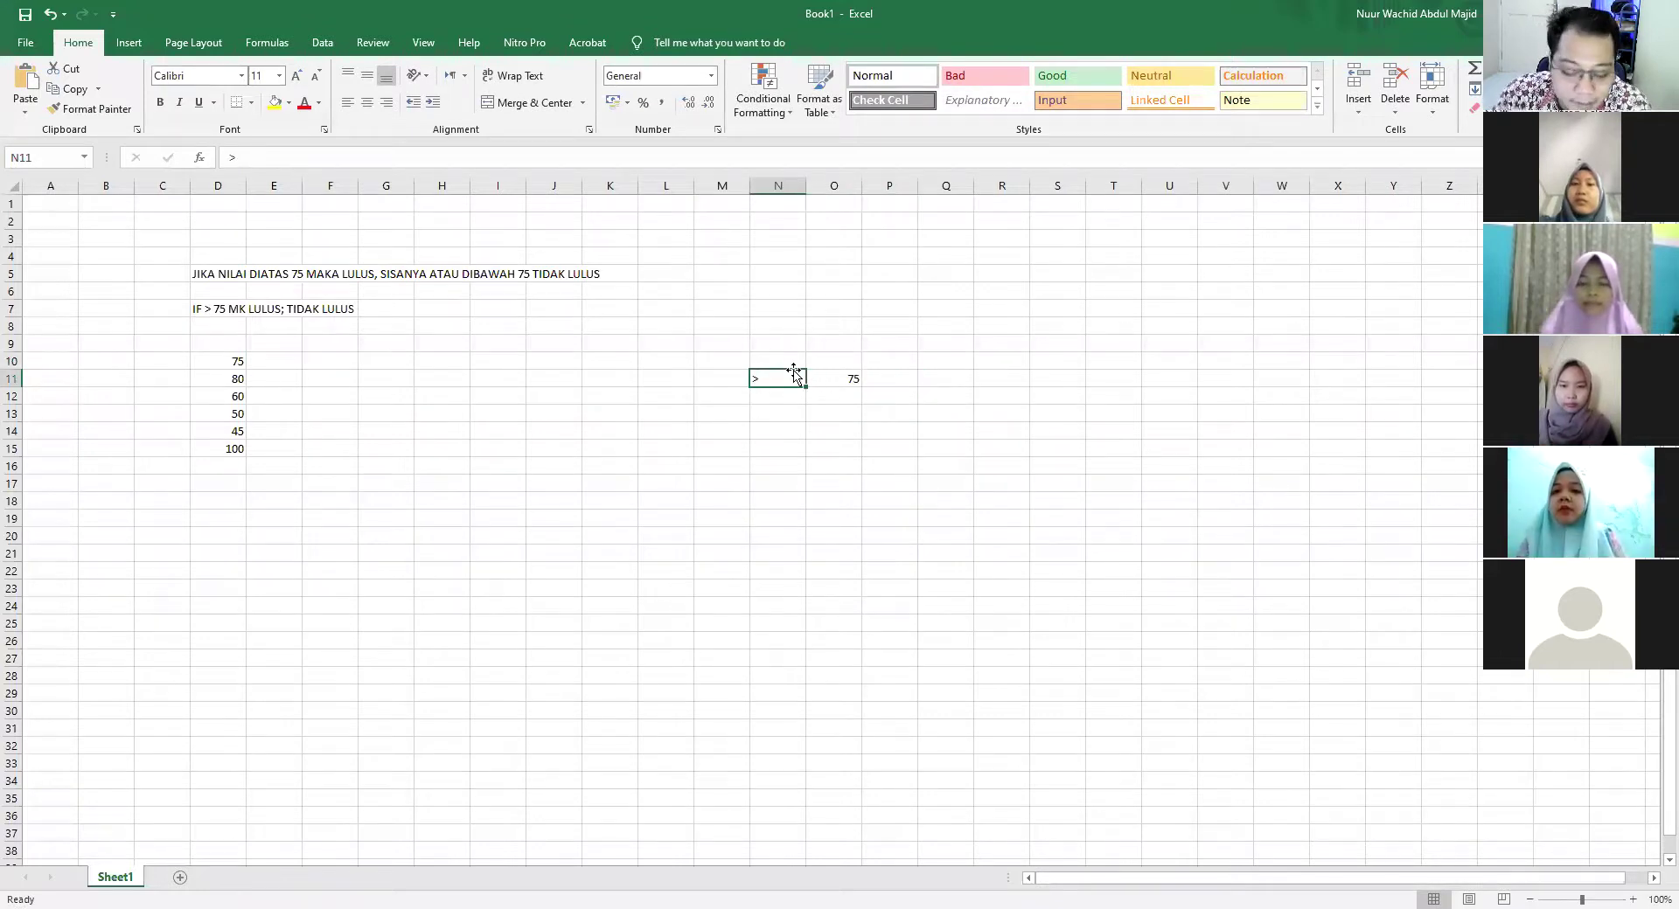
text(>=)
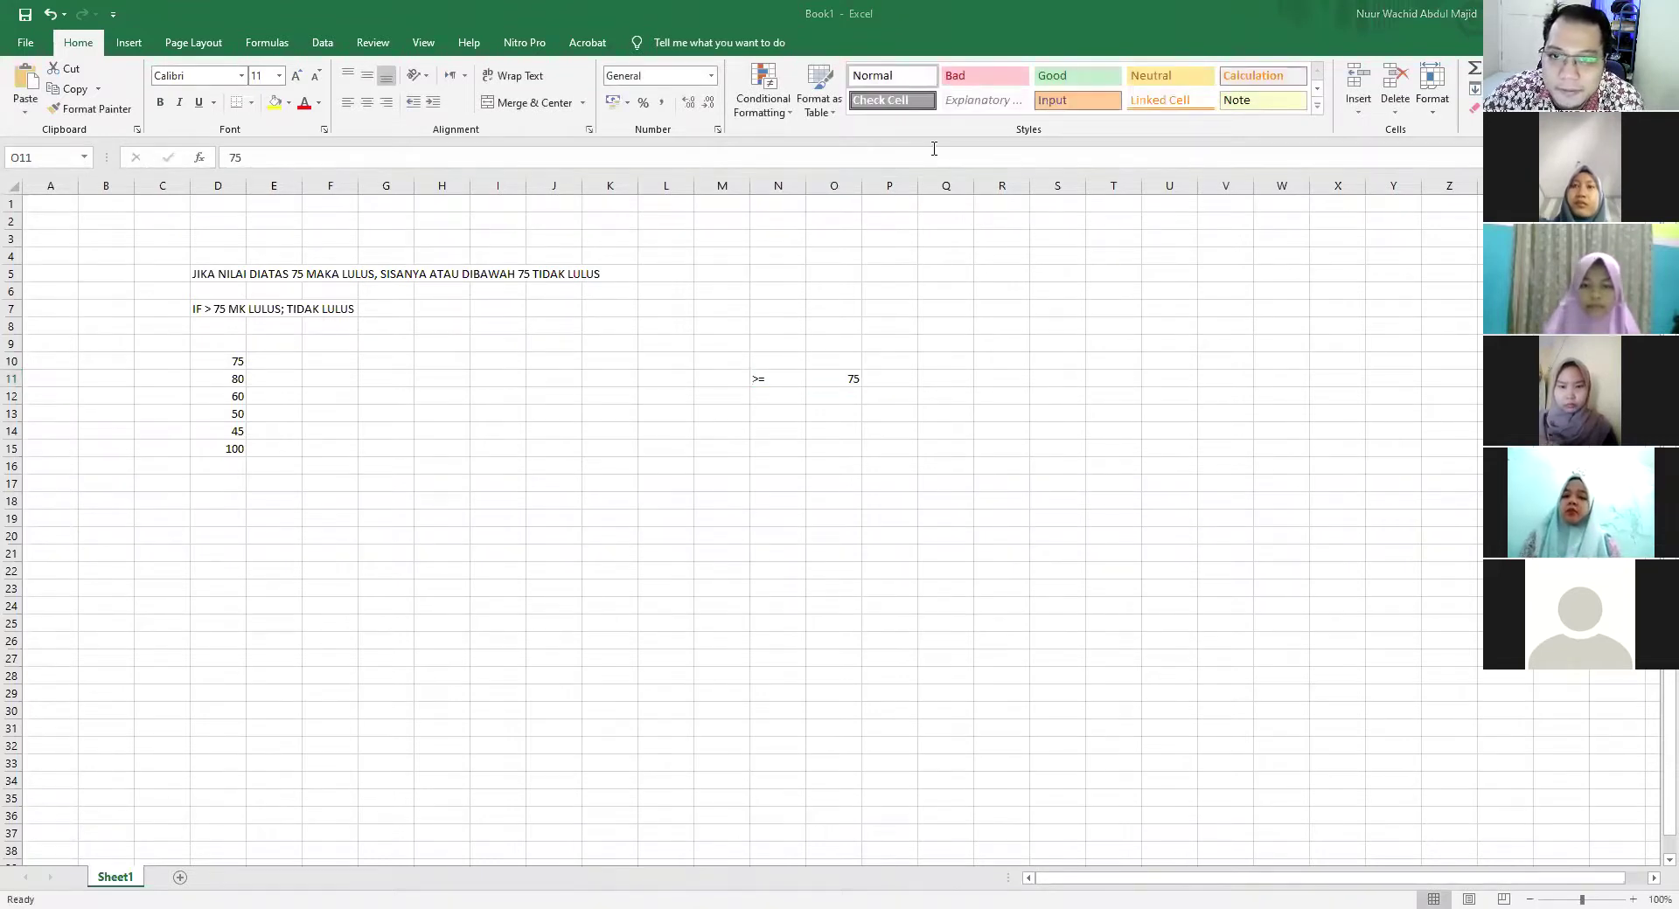
Insert 'SAMA DENGAN' after DIATAS in the D5 note and clear the N9:P14 example
click(233, 274)
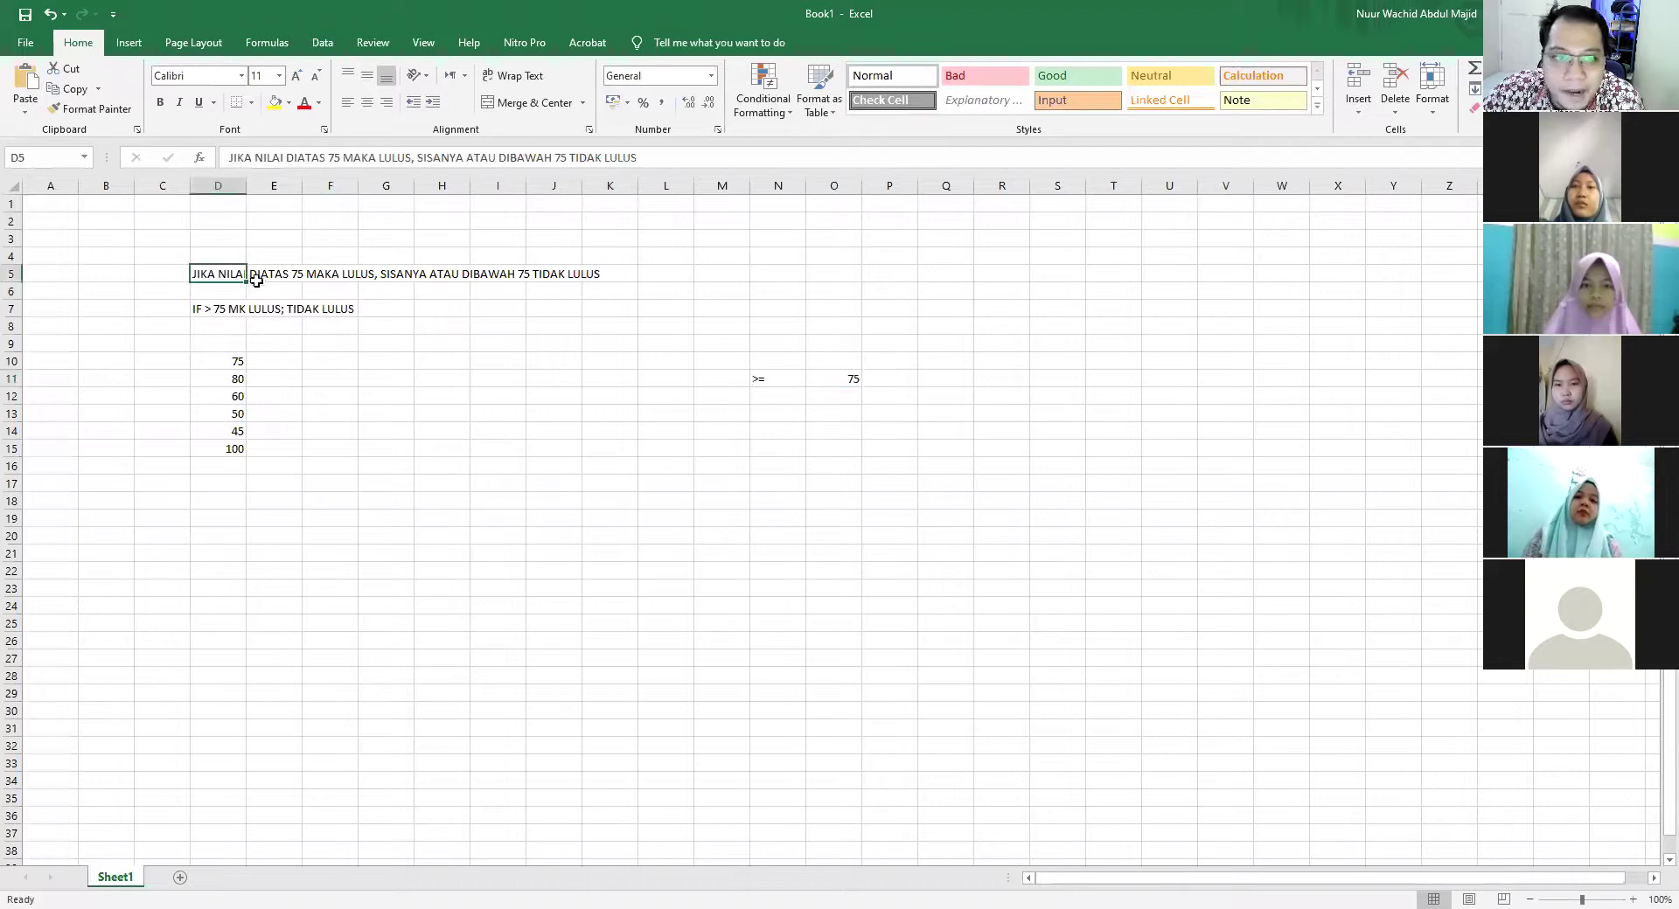
click(323, 159)
text(SAMA DENGAN)
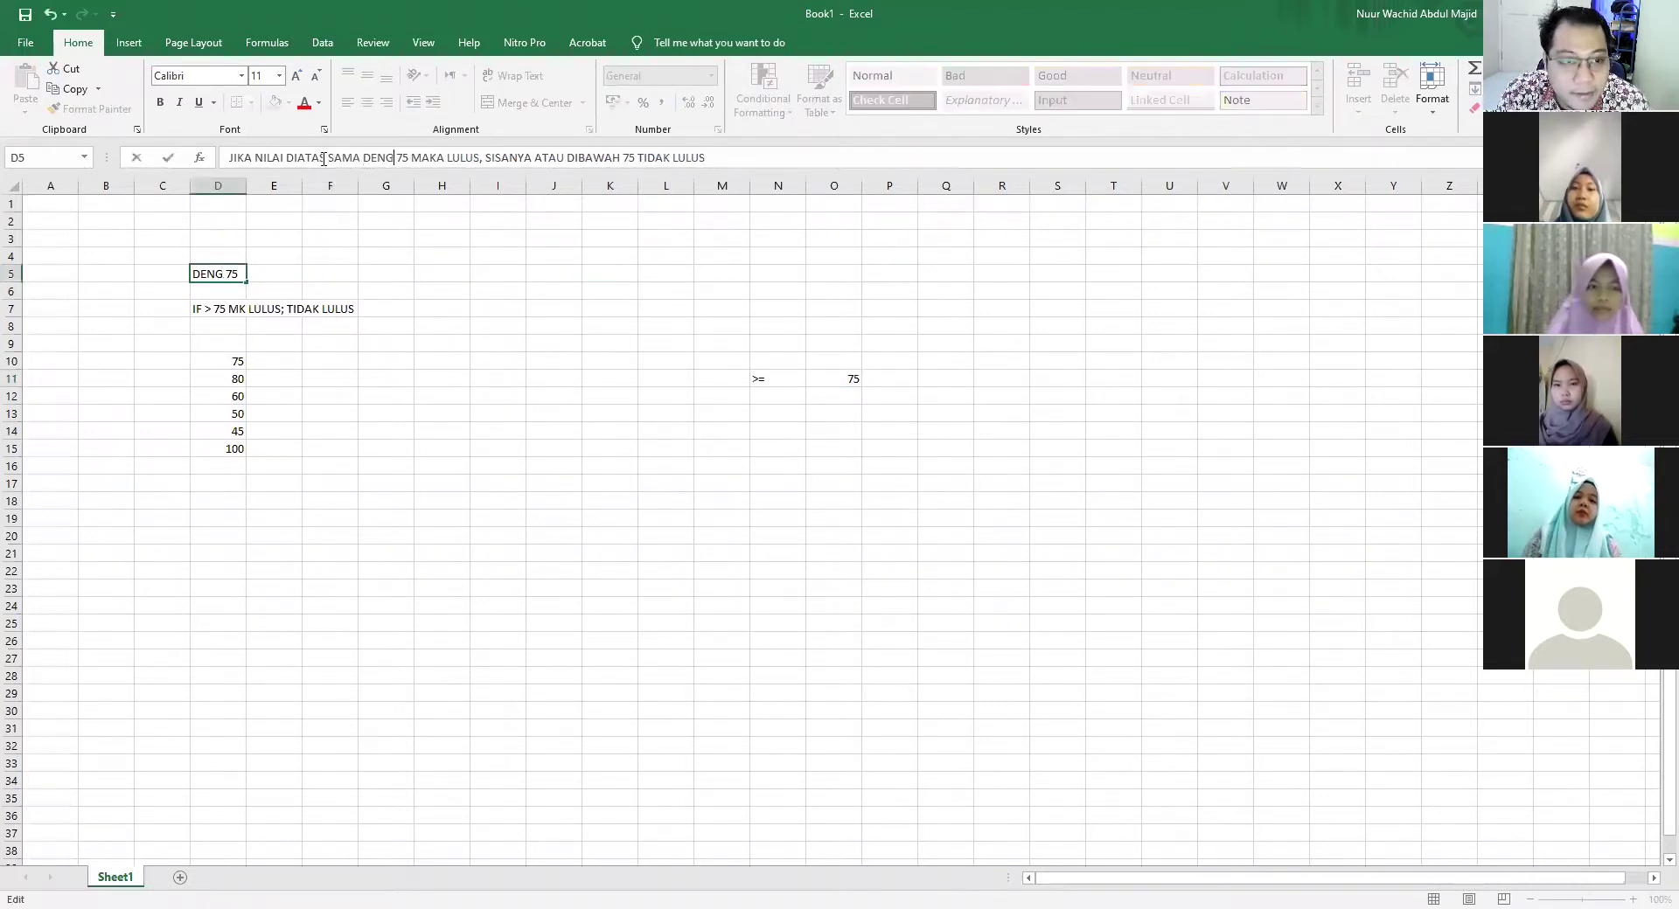
key(Return)
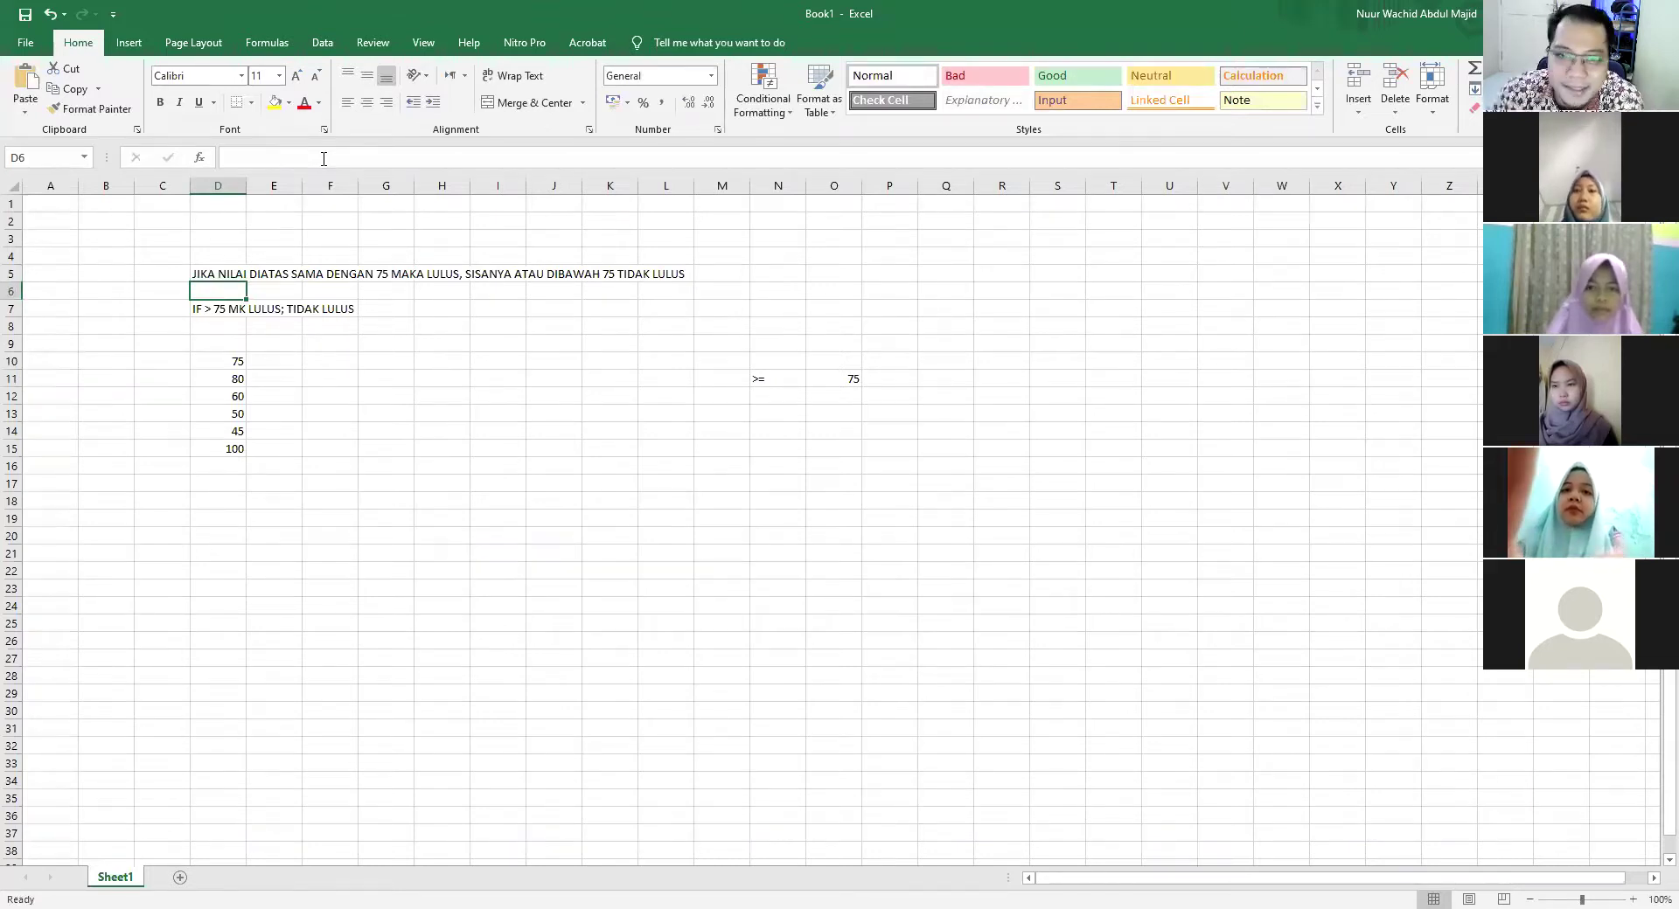
drag(769, 341, 915, 426)
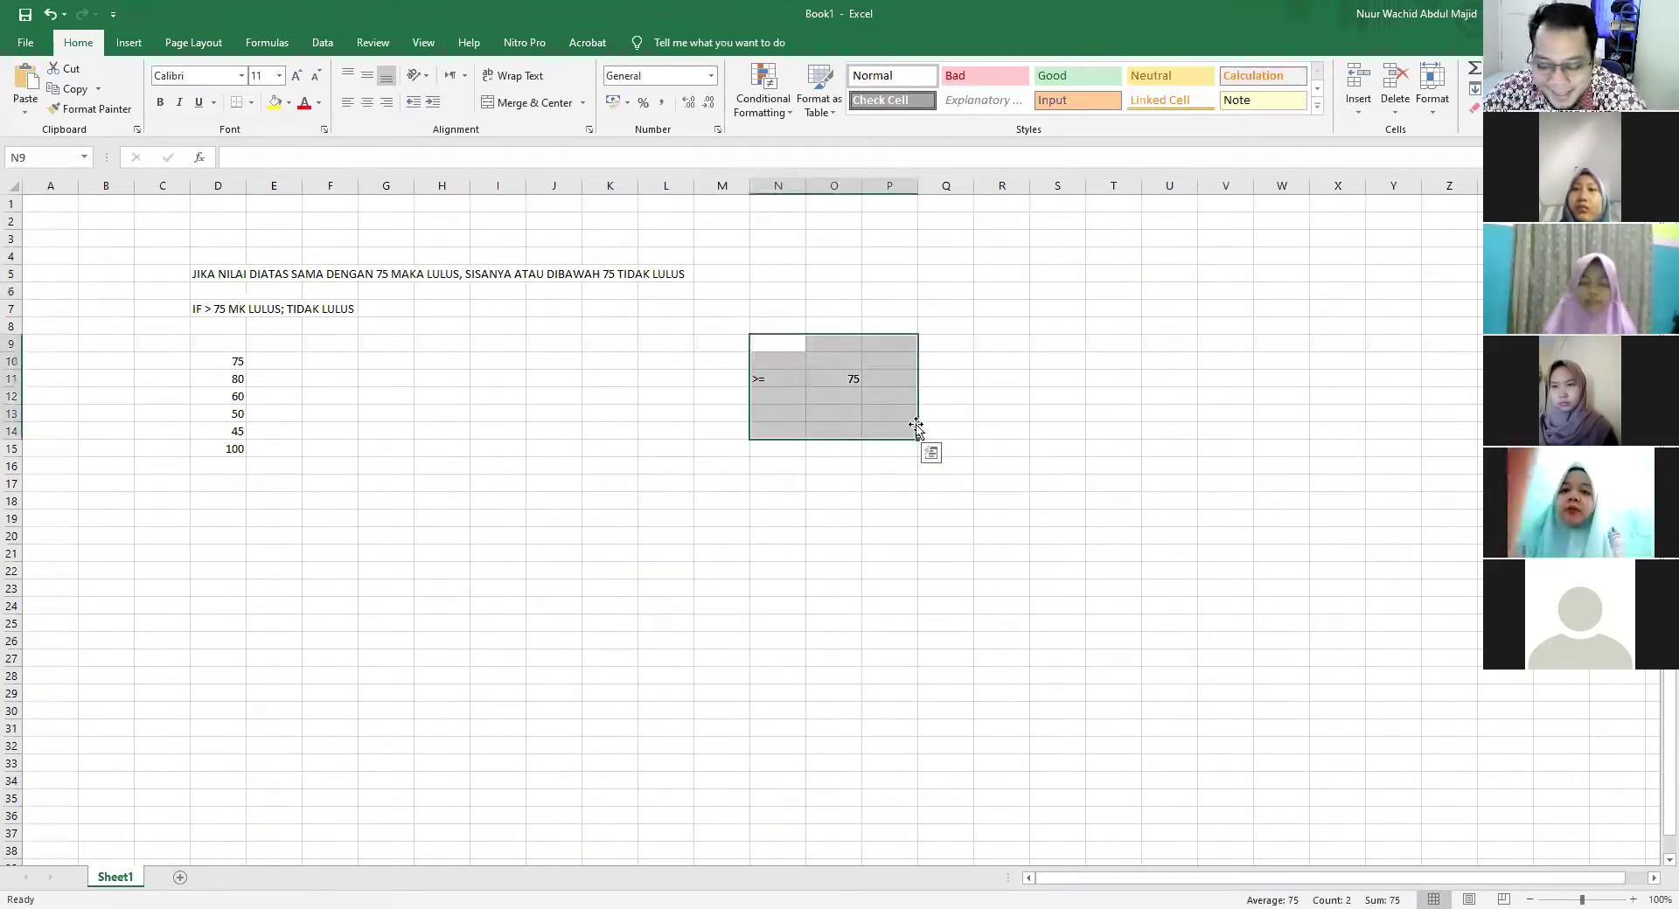
key(Delete)
click(775, 381)
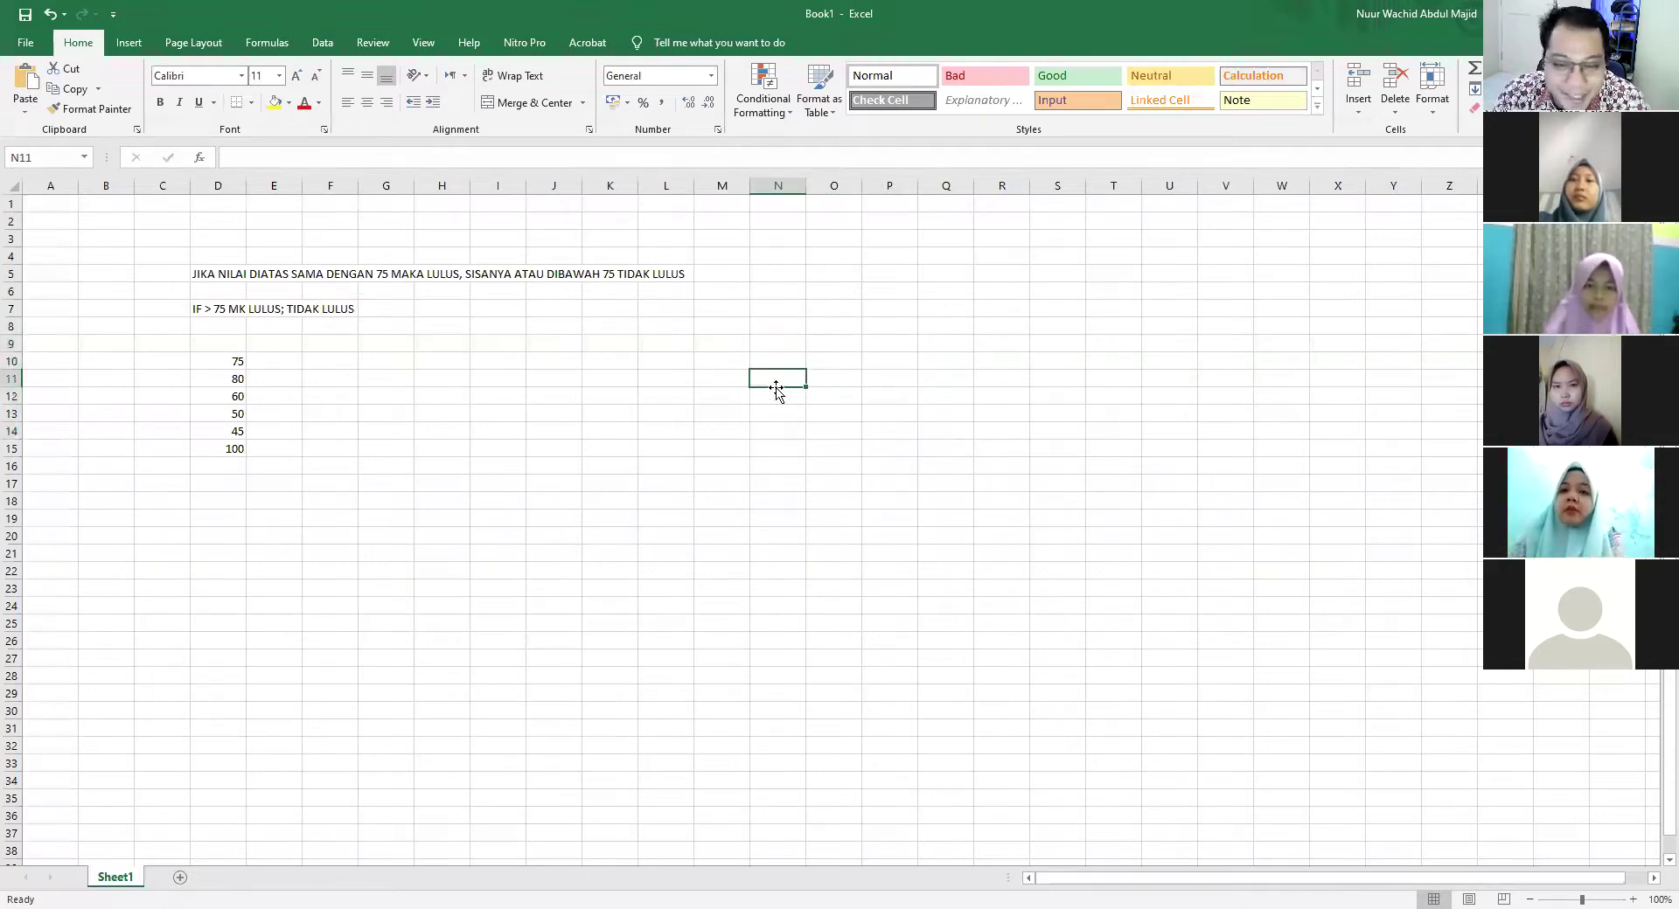
text(>)
click(770, 396)
text(<)
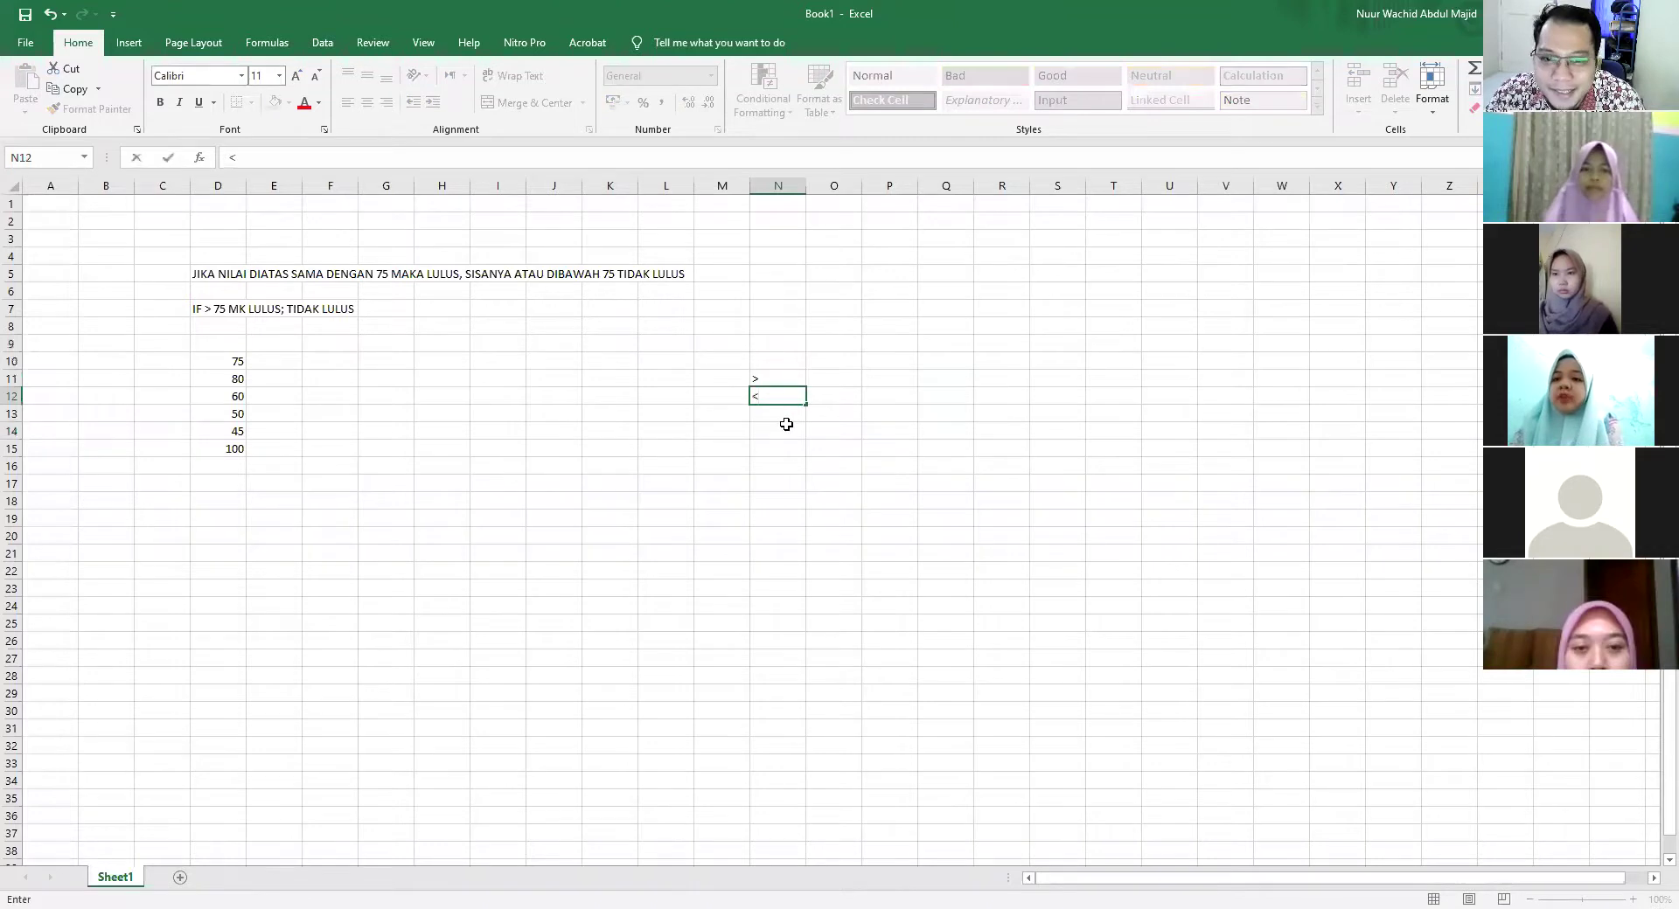
click(780, 413)
text(>=)
key(Return)
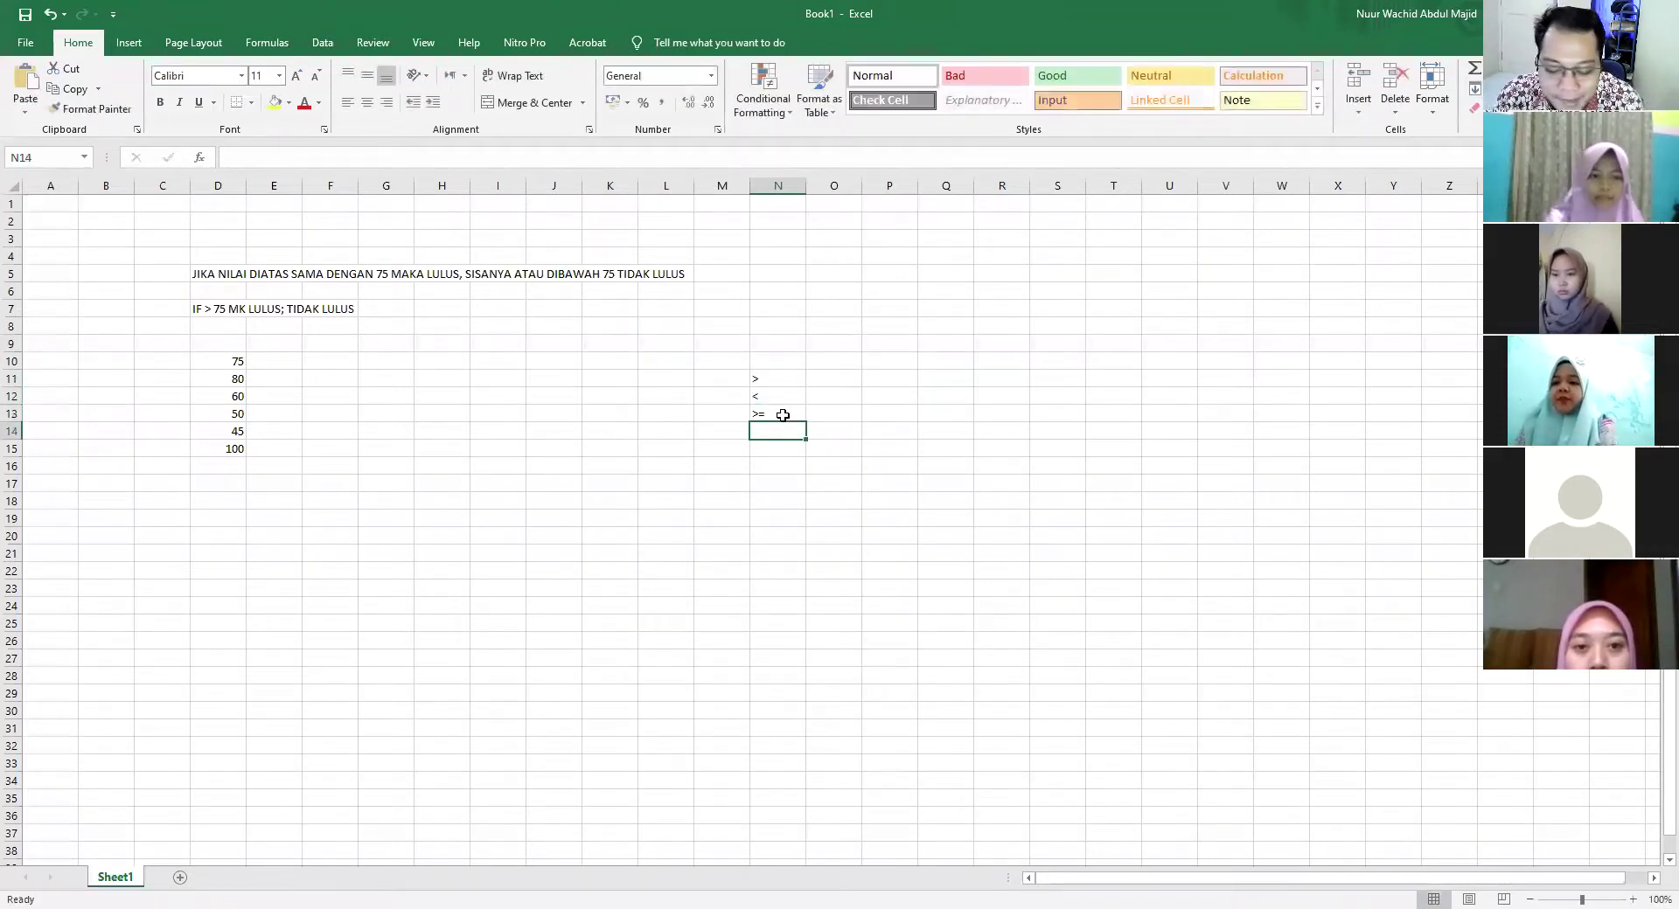
text(<=)
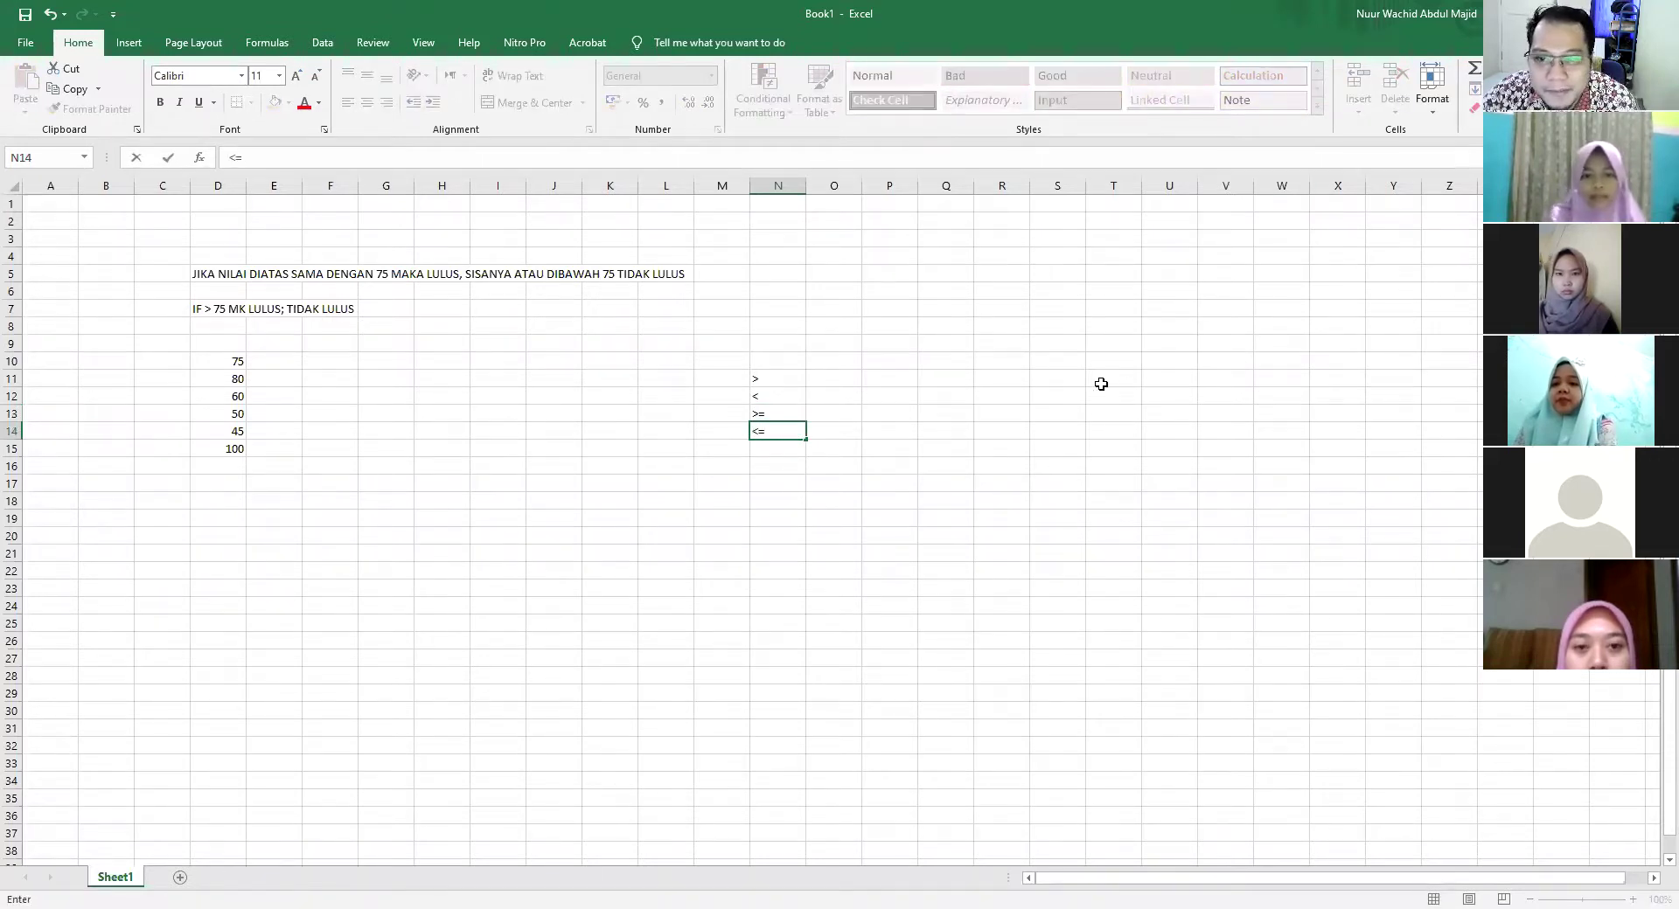
click(1038, 409)
click(773, 429)
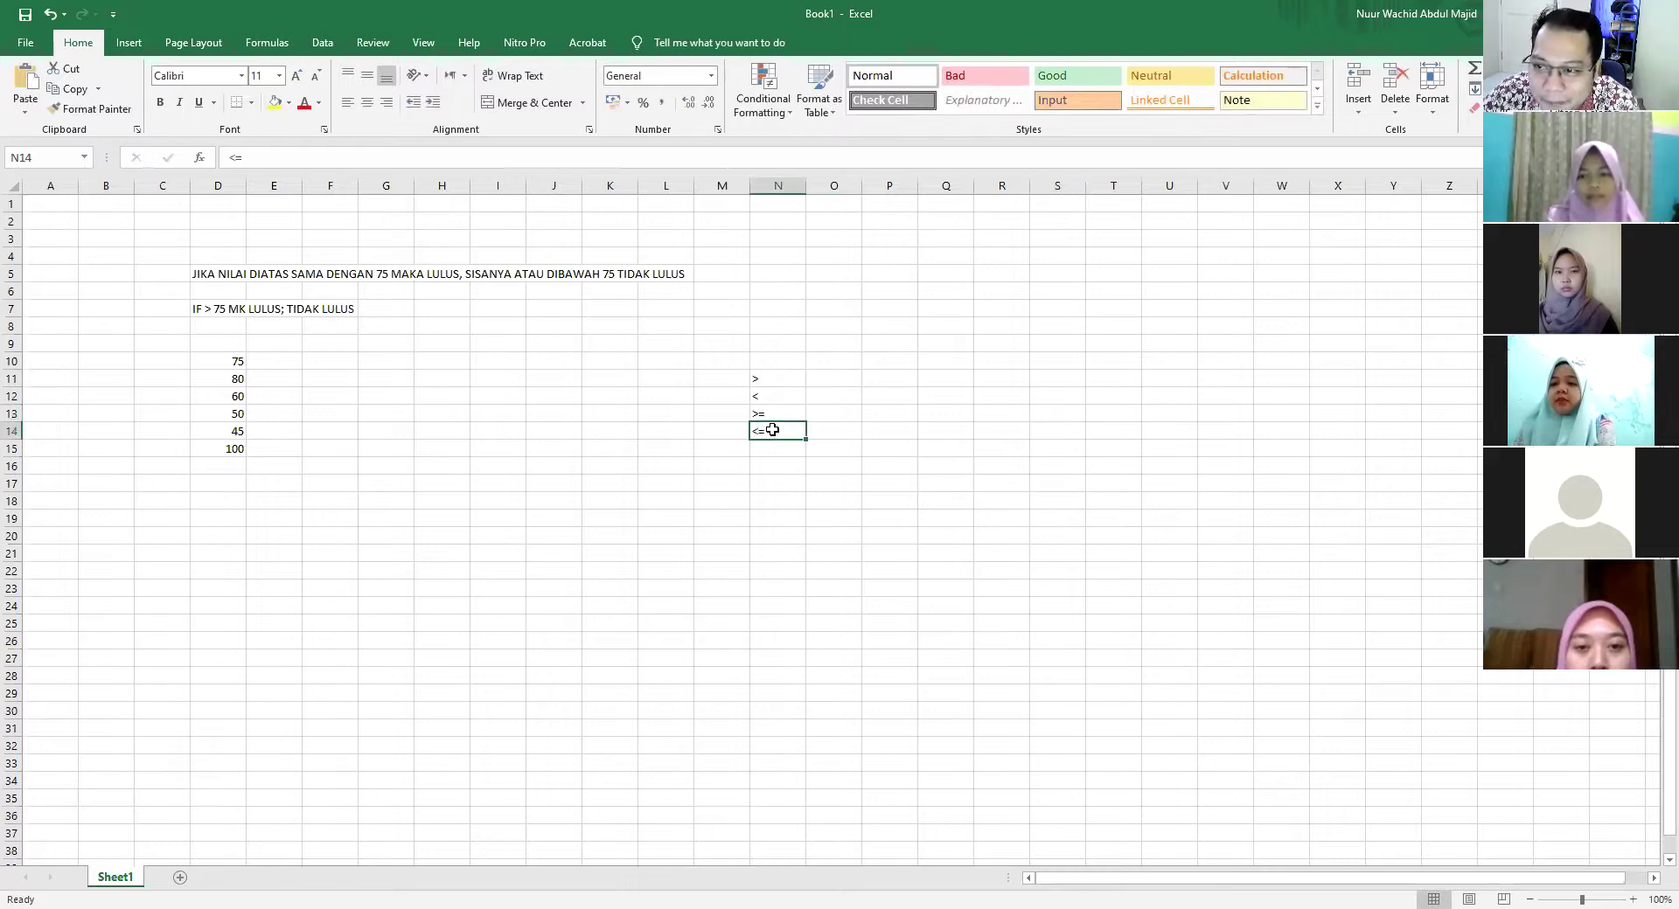
click(791, 448)
text(=)
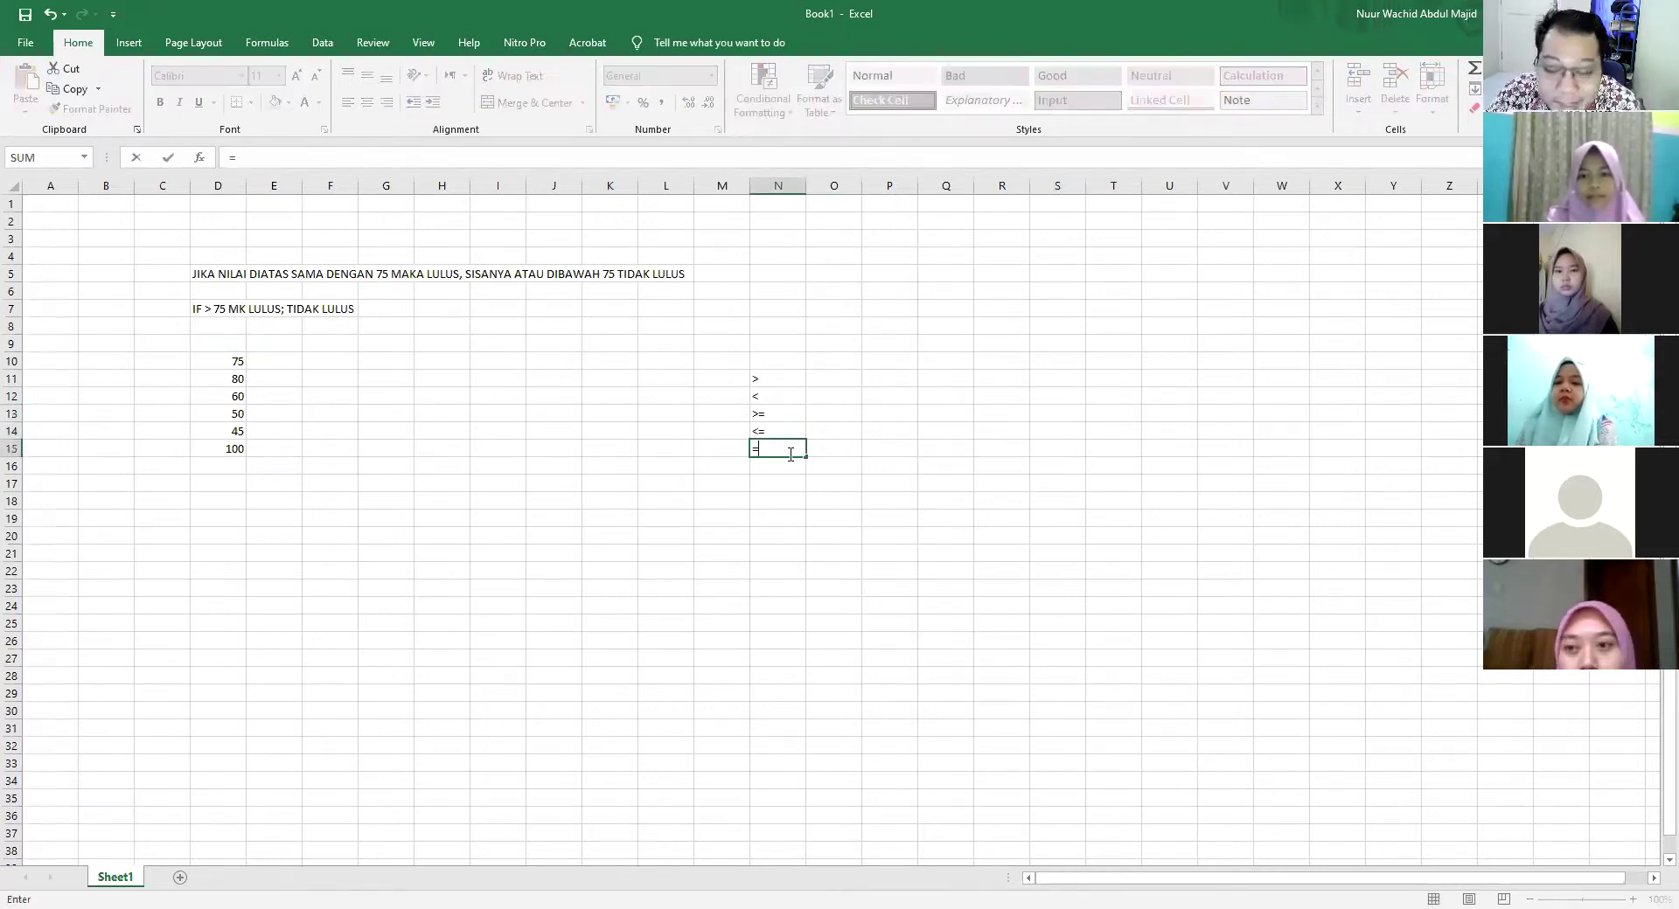
text(P12)
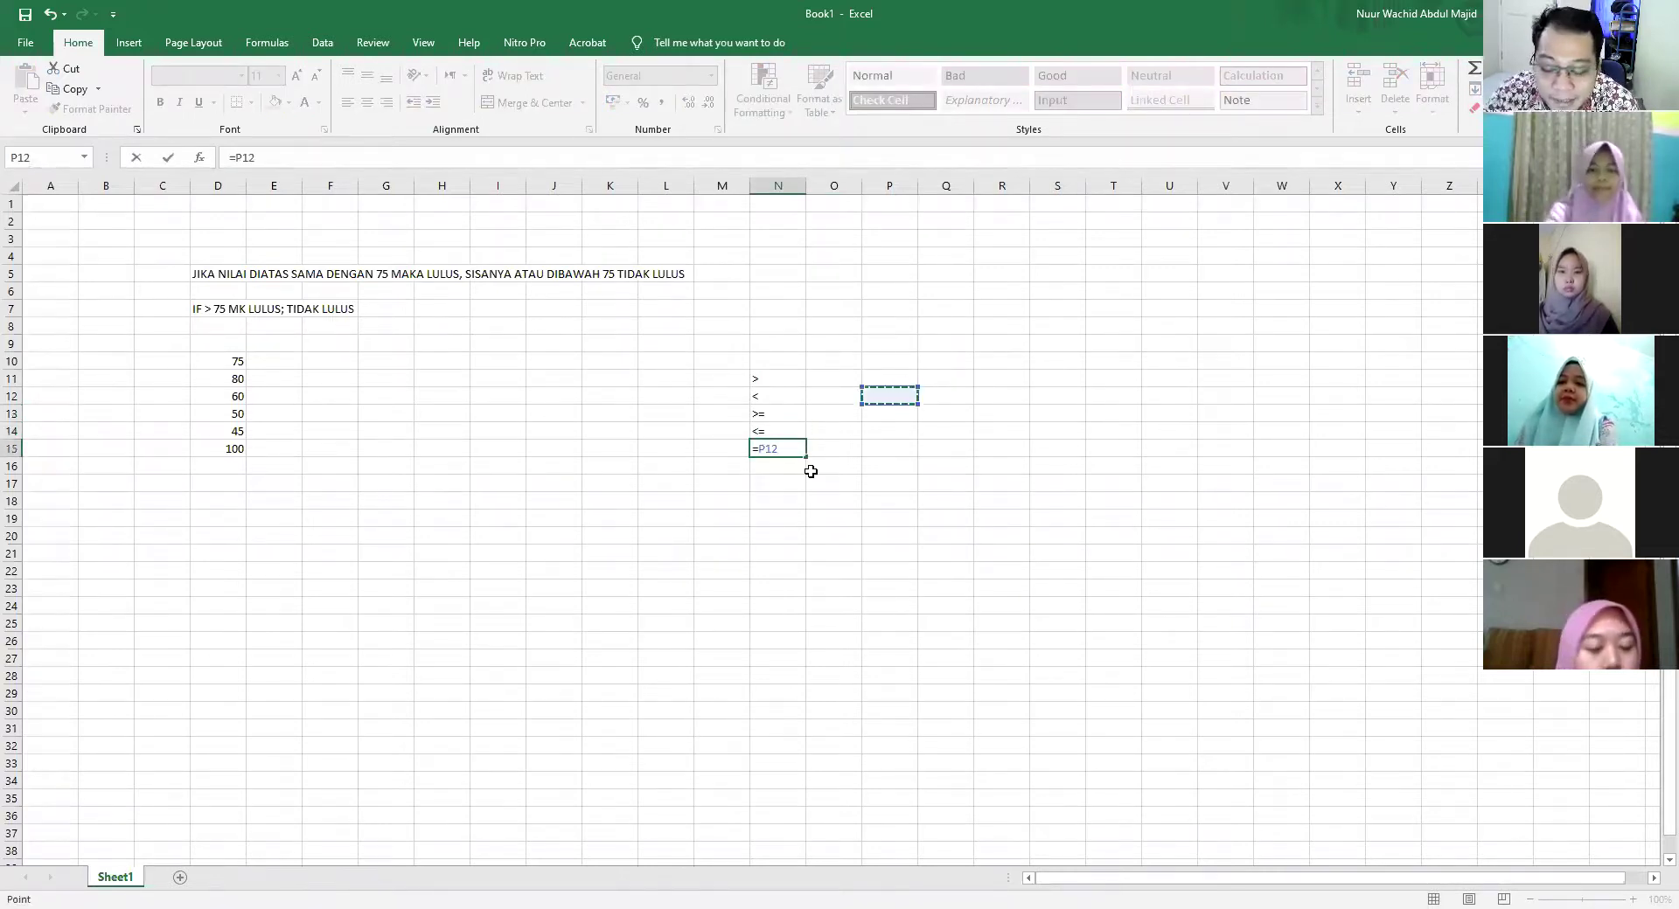
key(BackSpace)
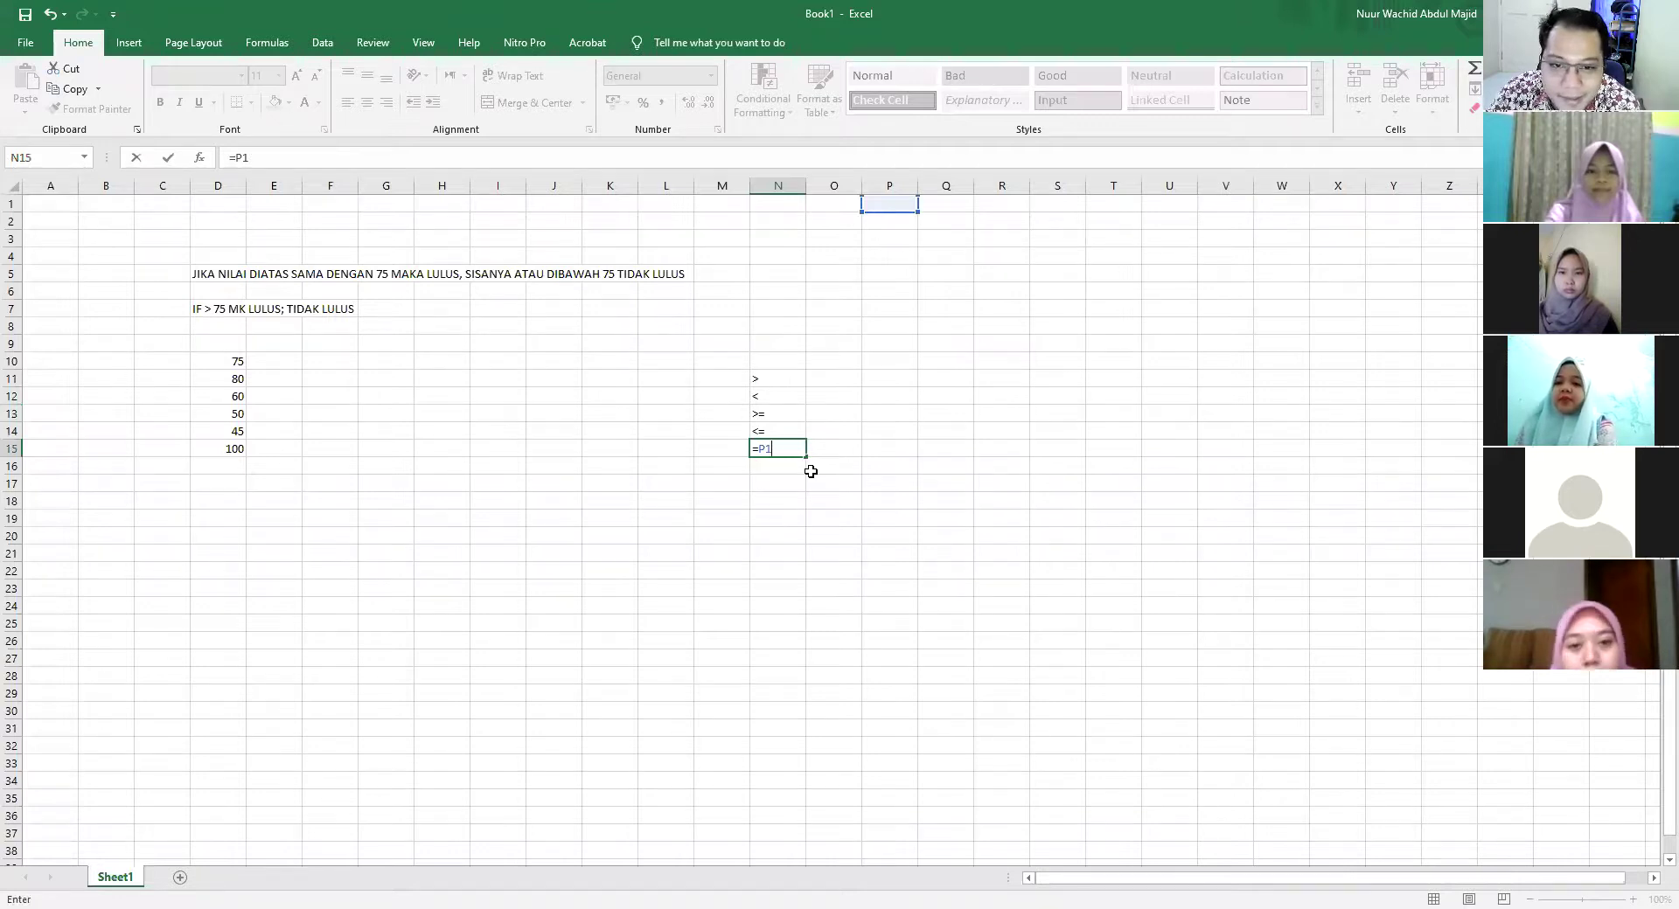
key(BackSpace)
key(BackSpace)
key(Return)
drag(700, 360, 856, 472)
click(945, 589)
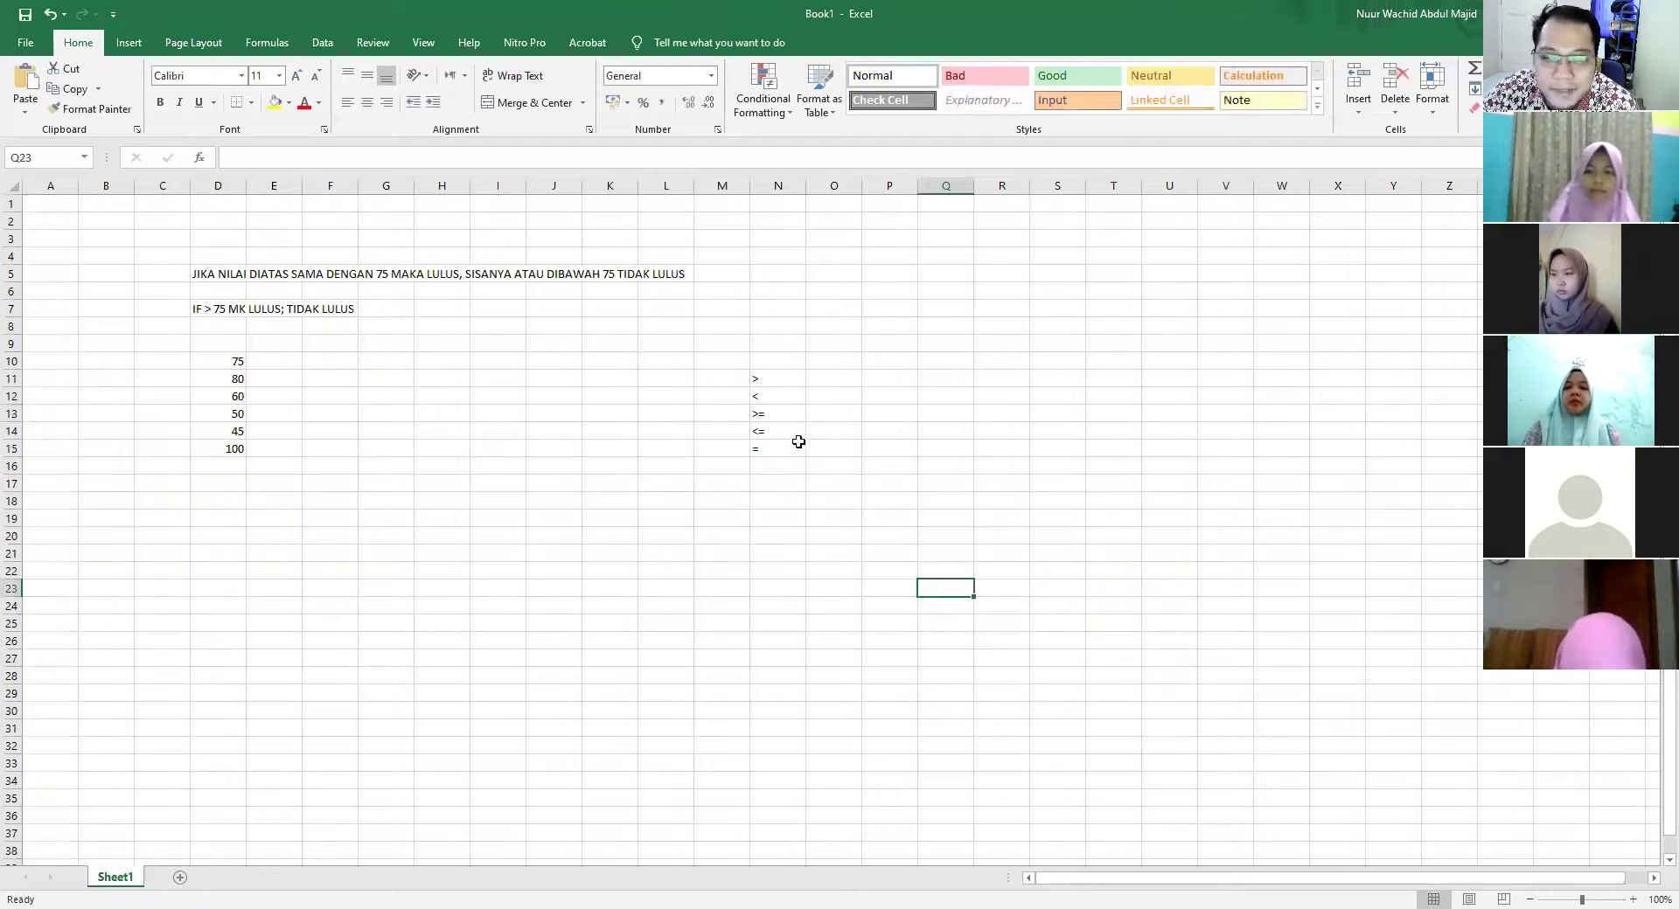
click(786, 447)
drag(768, 375, 787, 446)
key(Delete)
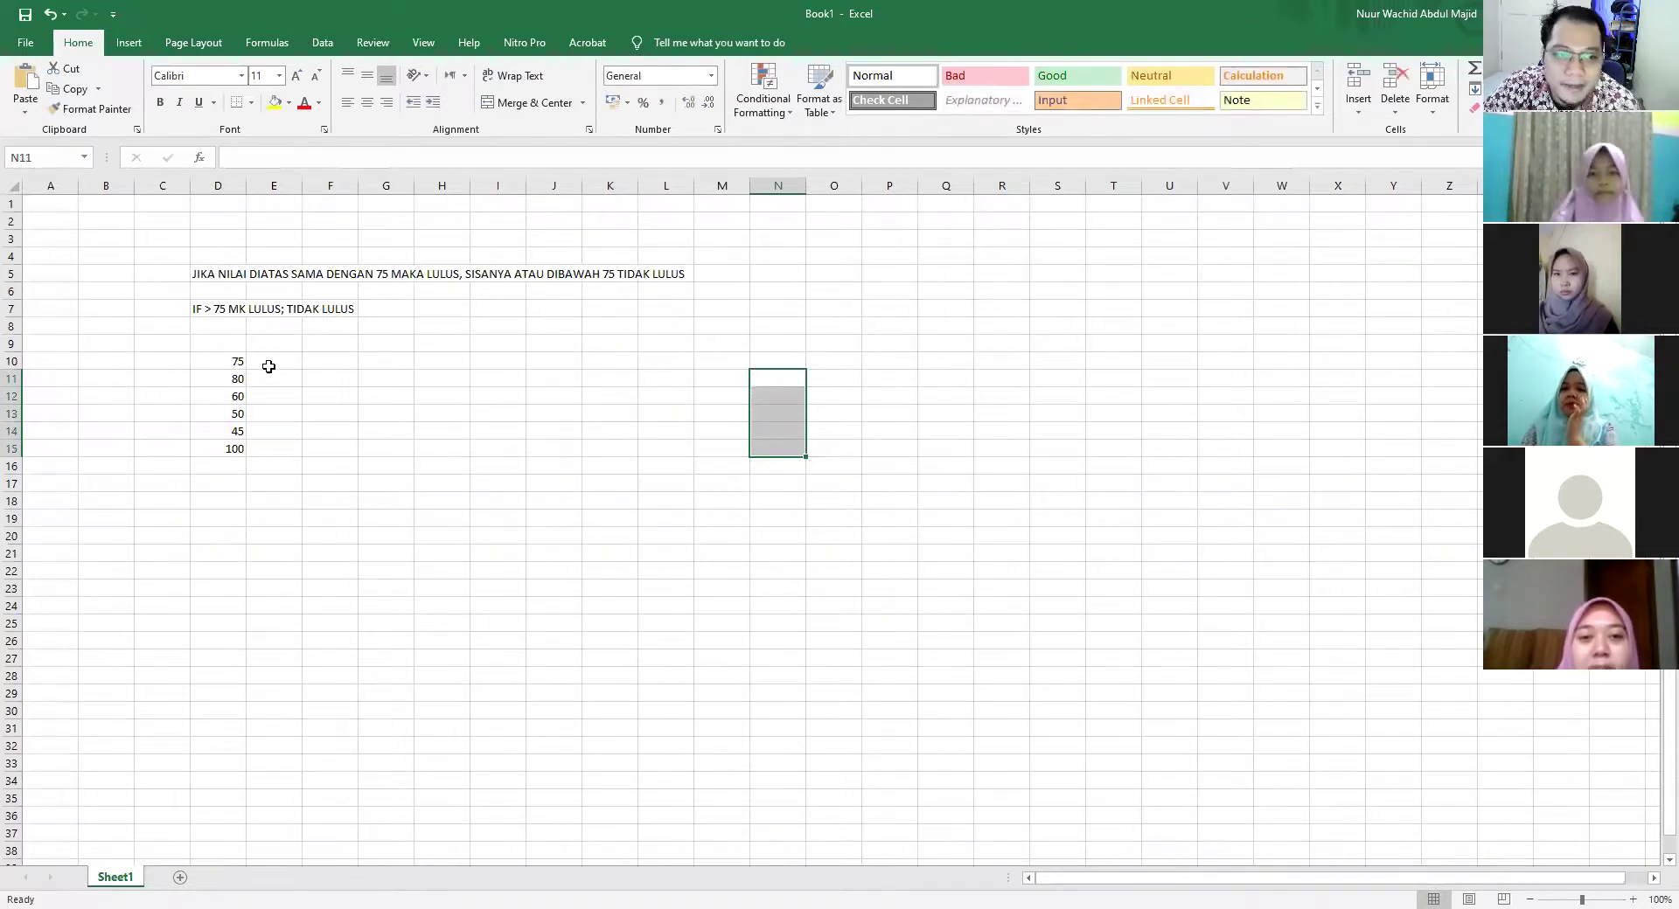
Enter =IF(D10>"75";"LULUS";"TIDAK LULUS") in E10, which returns TIDAK LULUS for 75
click(268, 366)
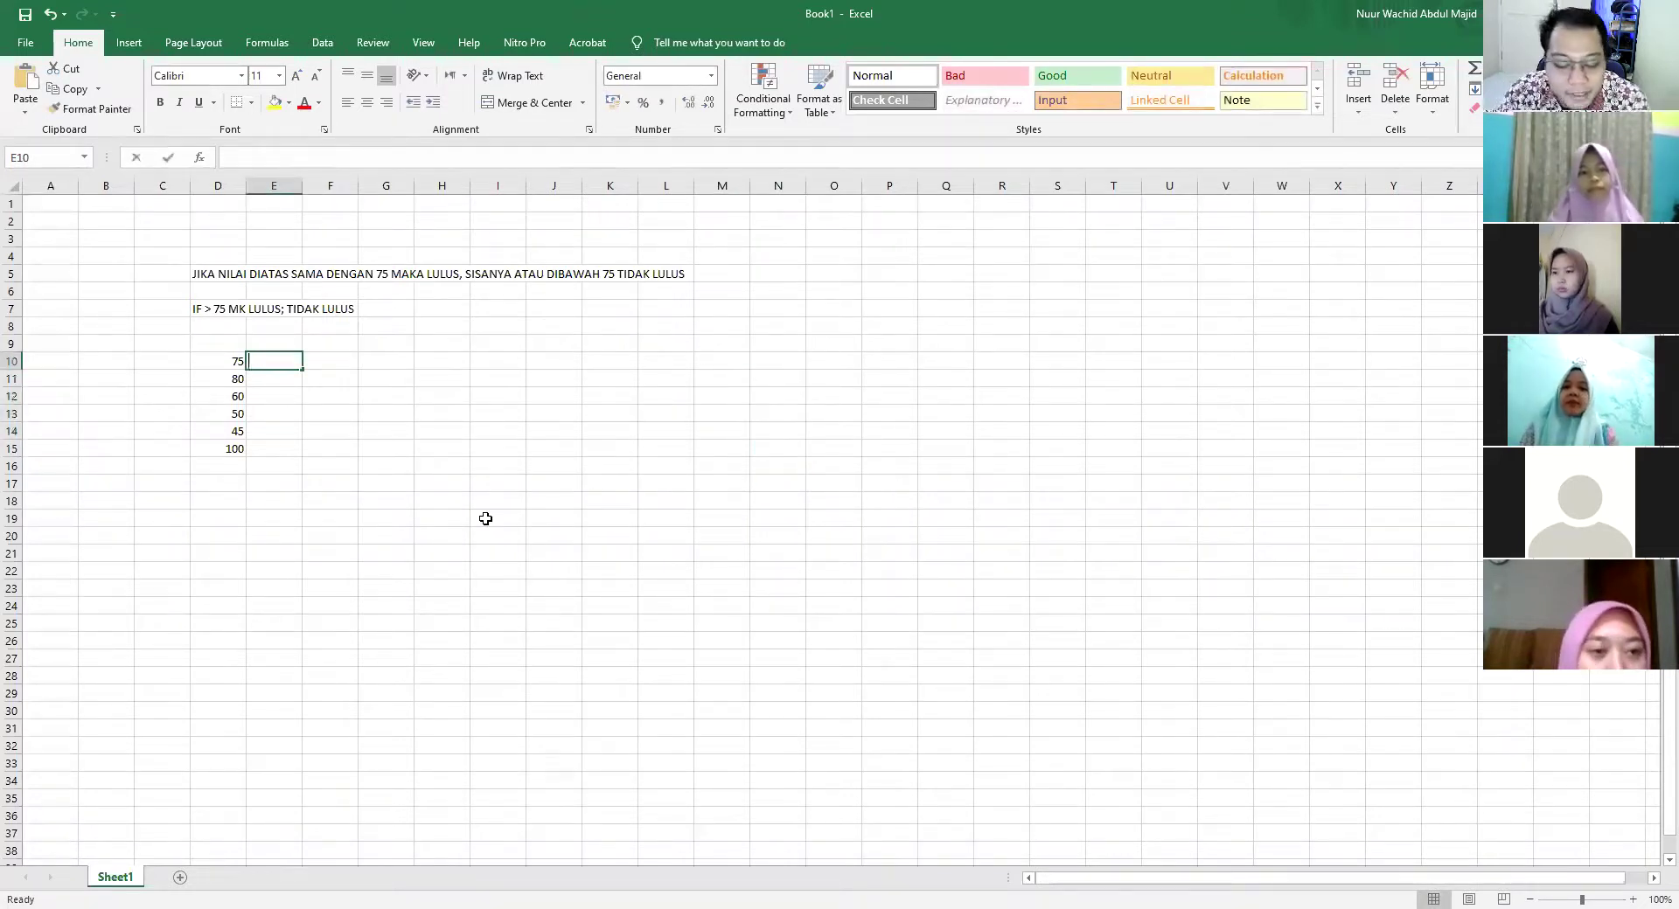
text(=IF)
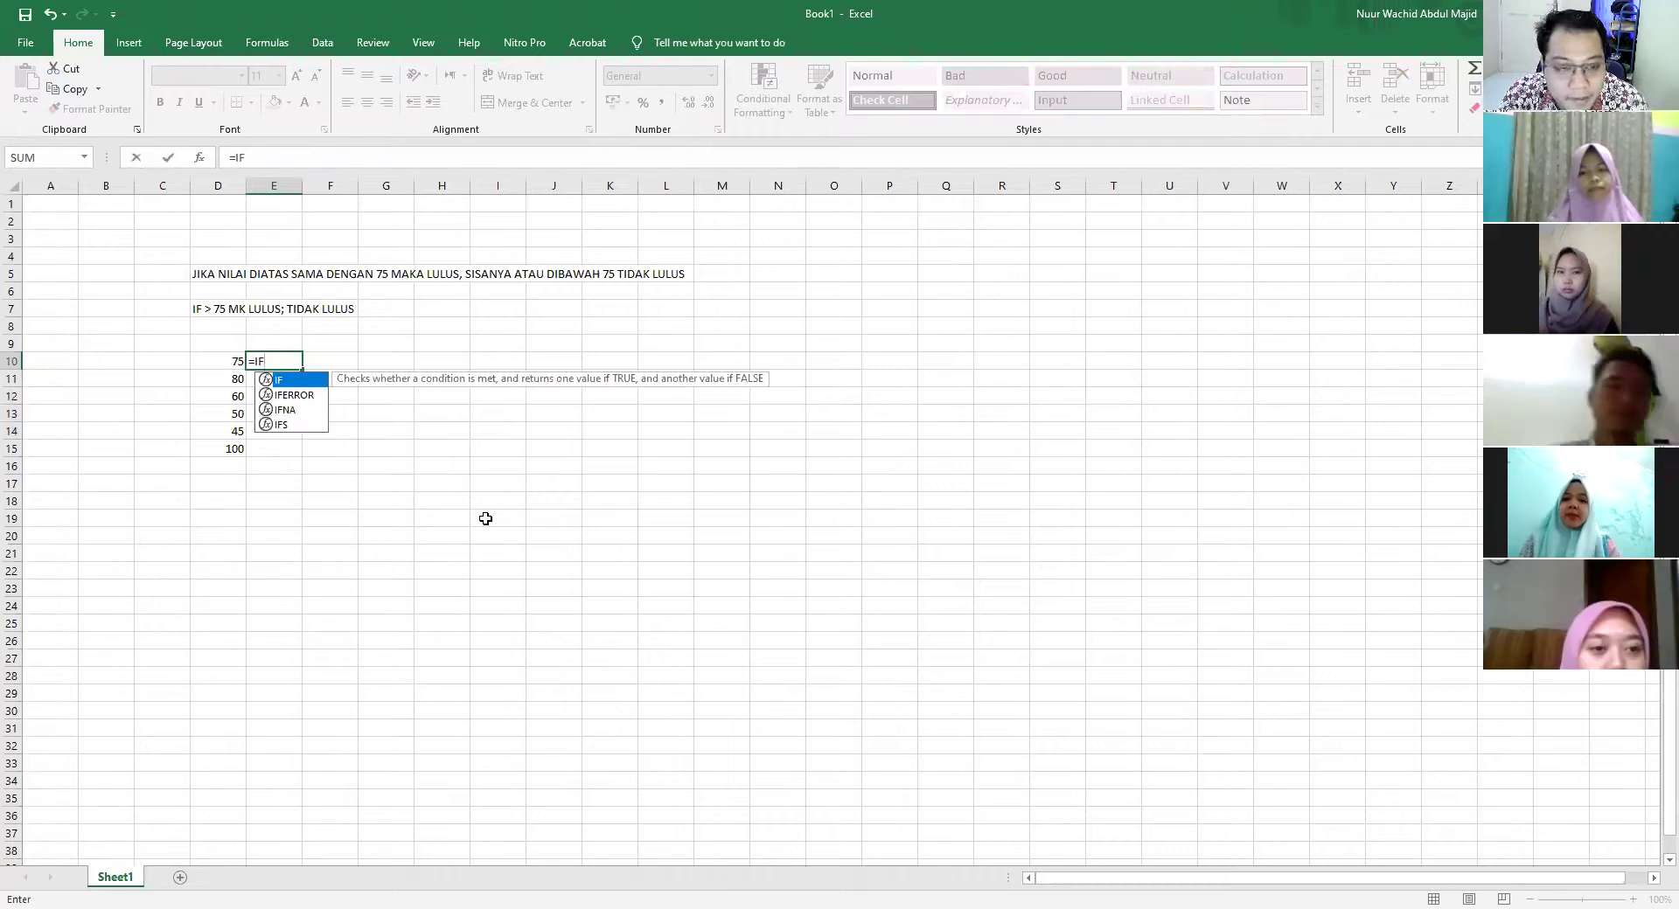
text(()
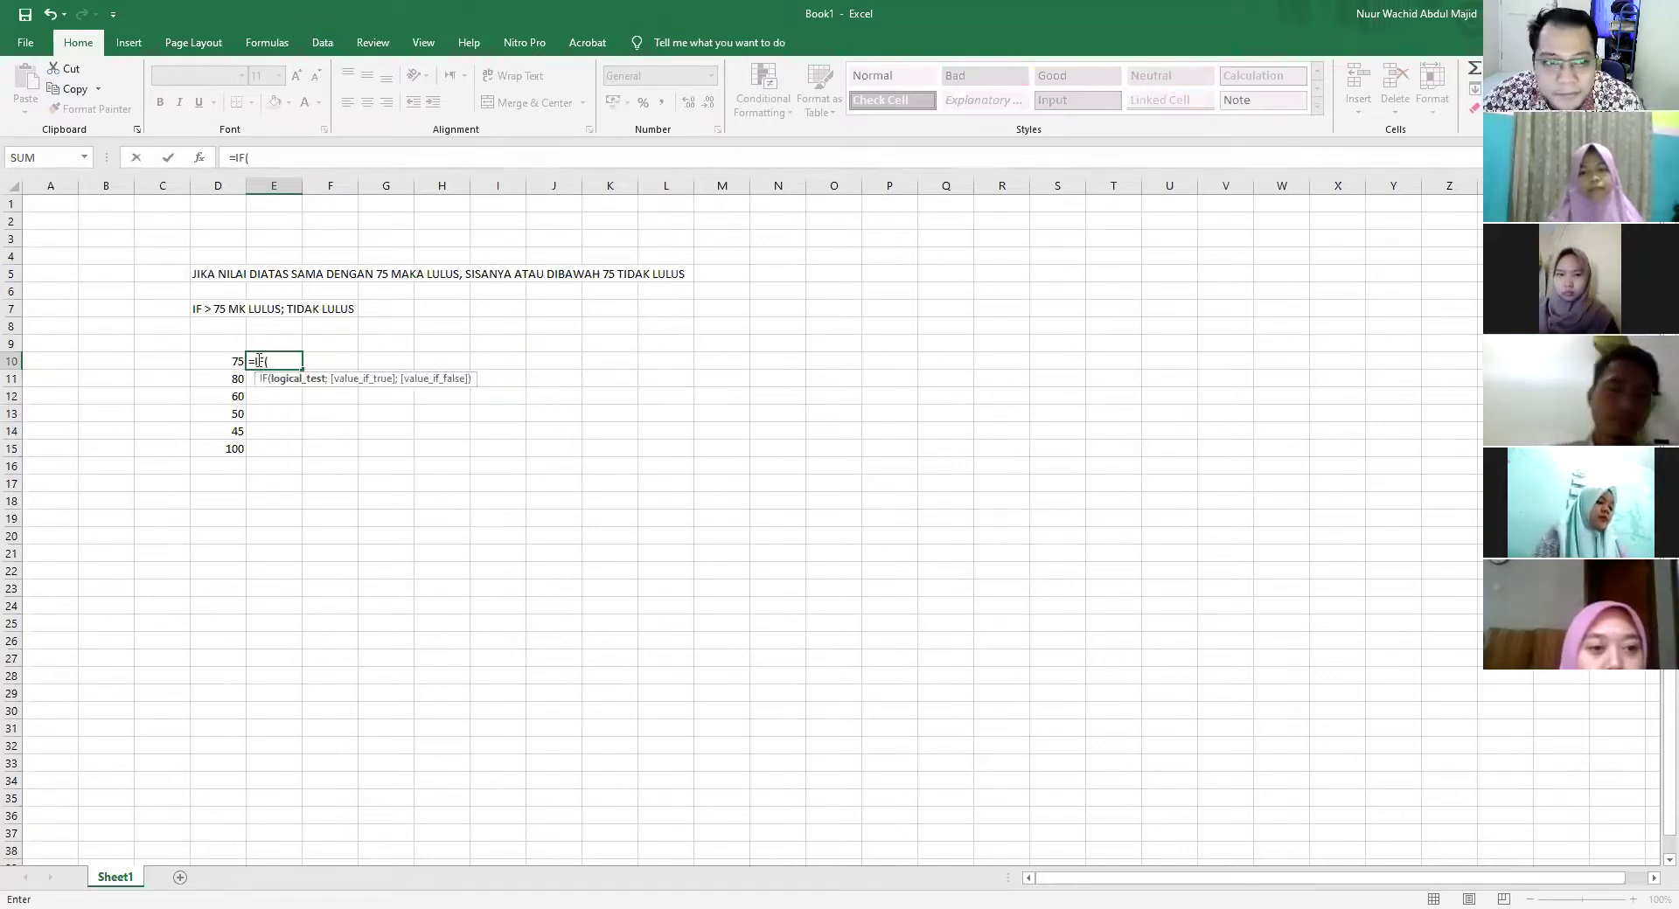
click(229, 361)
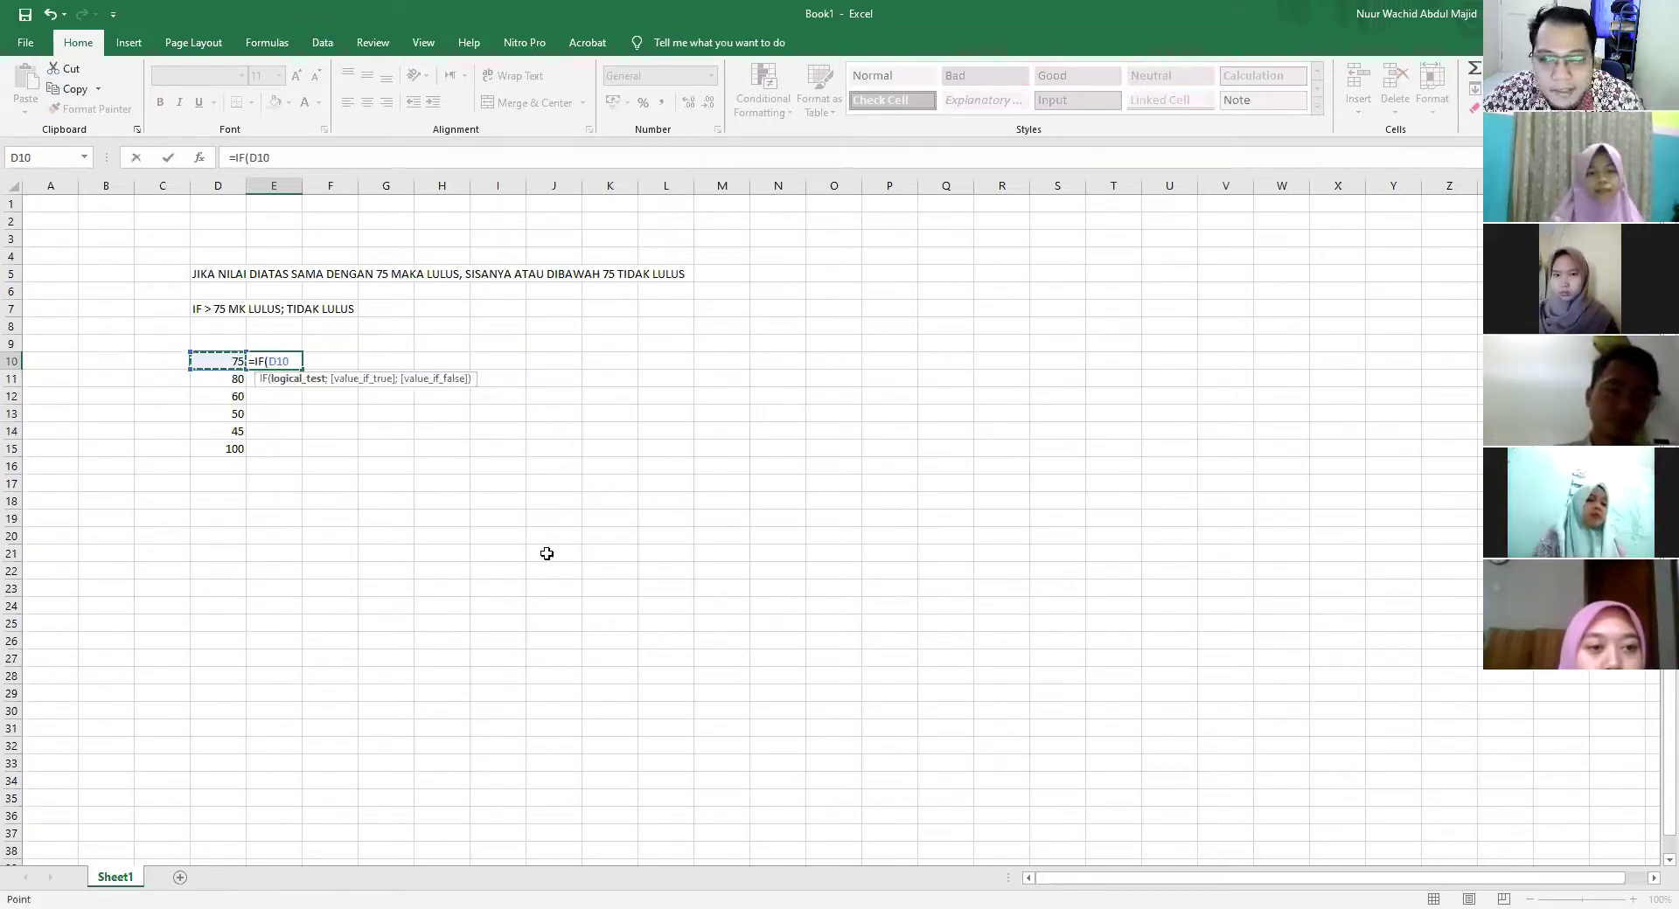
text(>75)
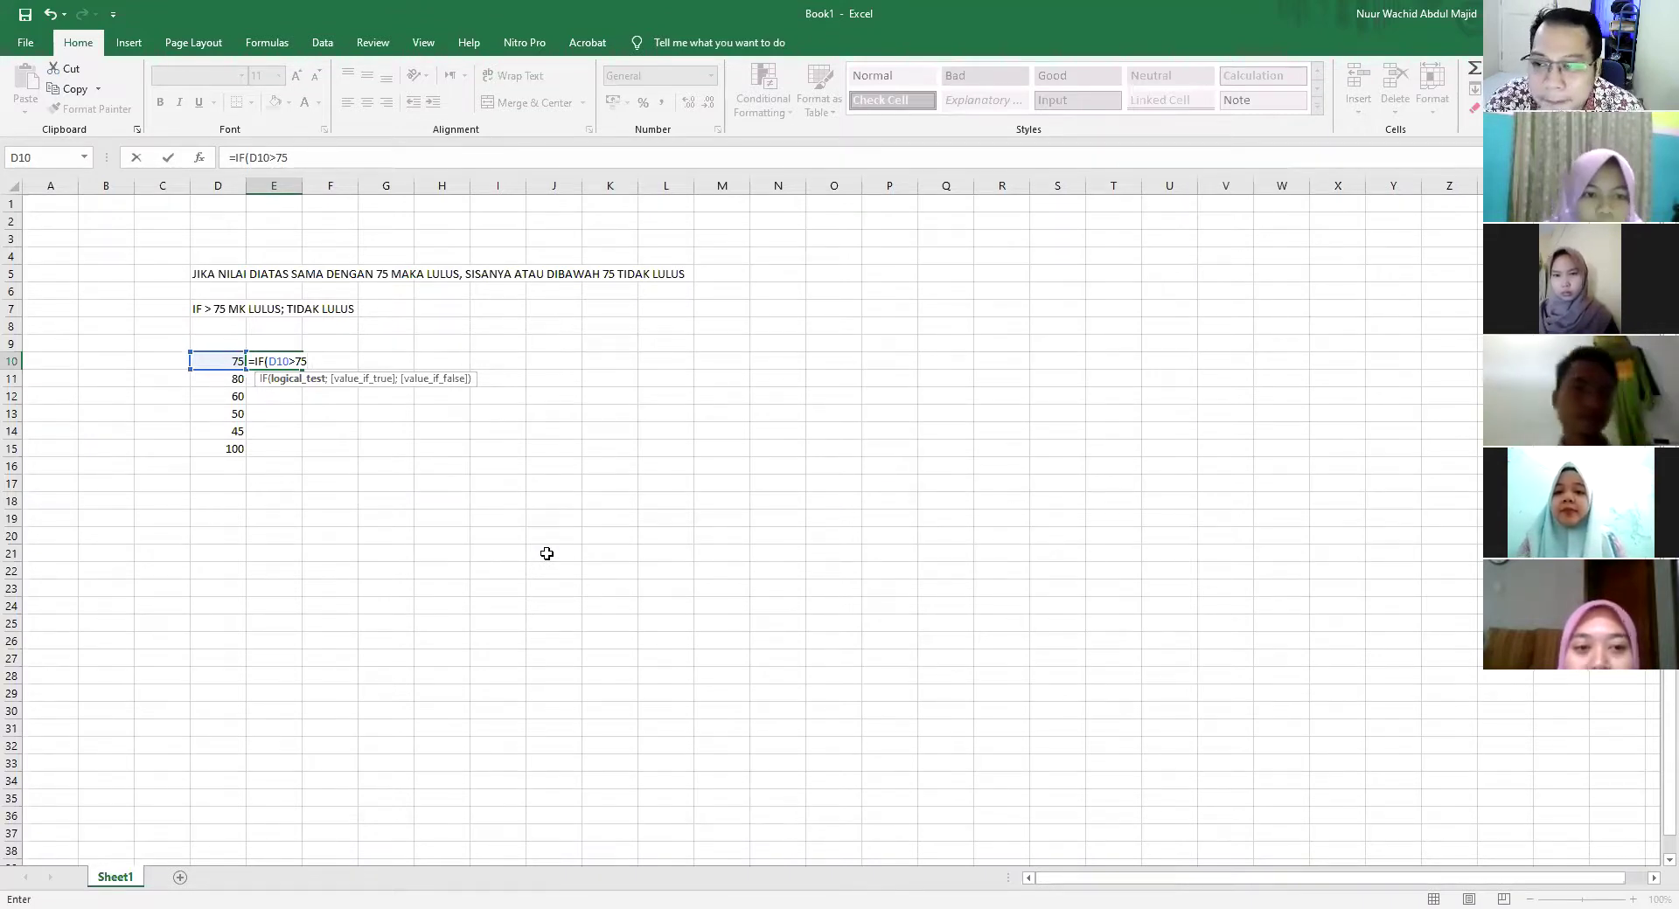
key(BackSpace)
key(BackSpace)
text("75")
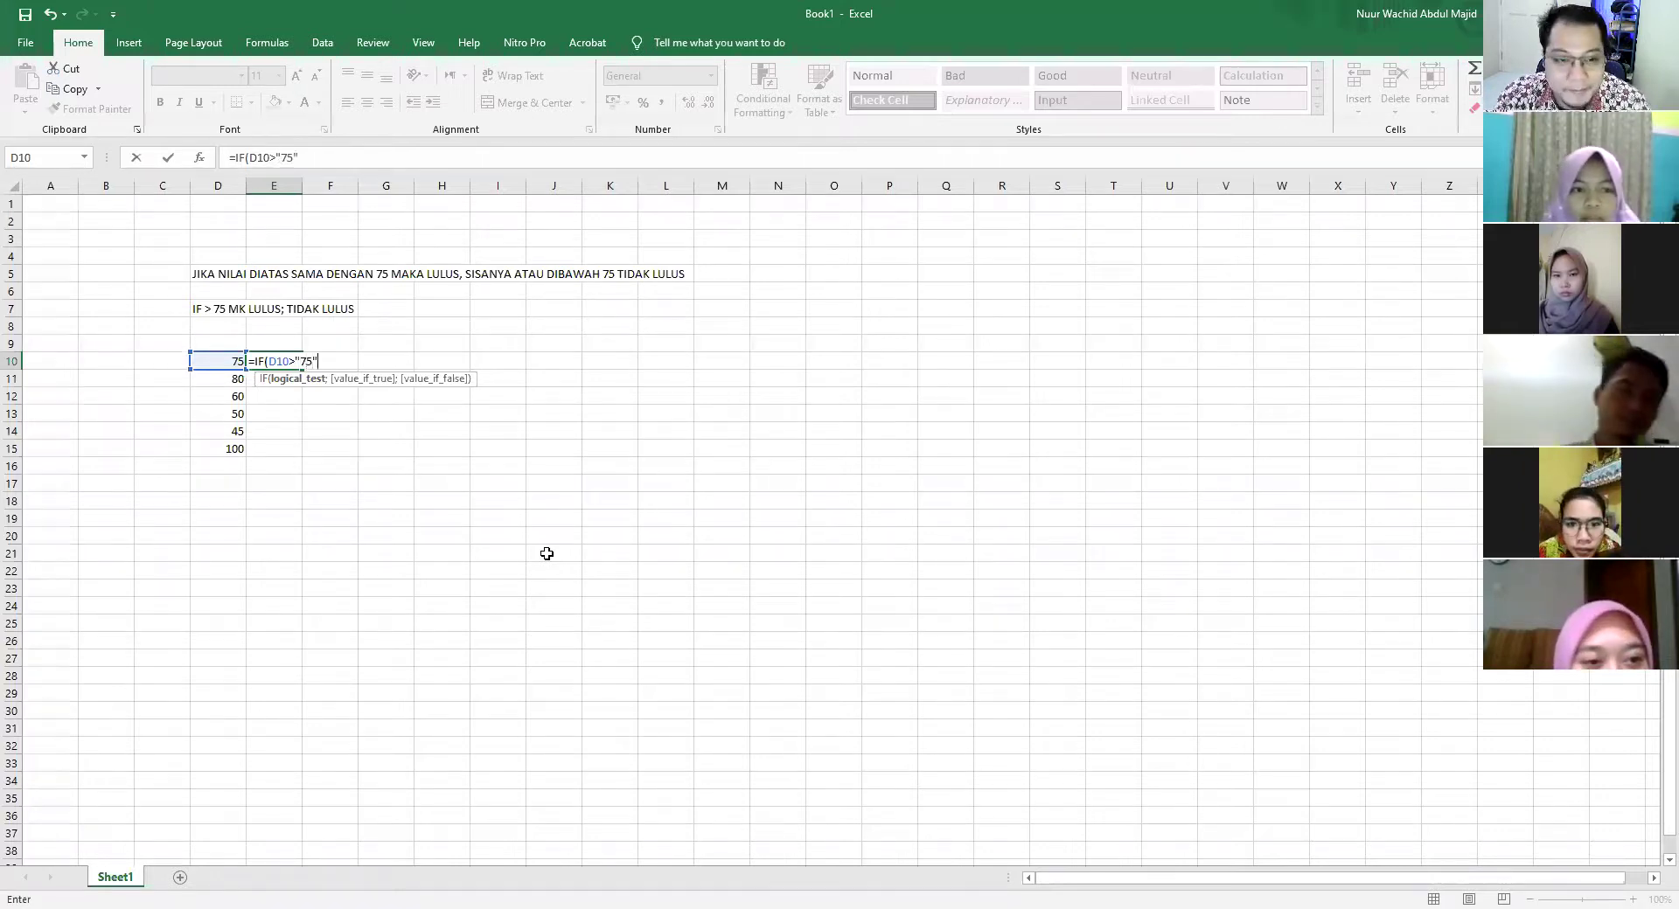
text(;"LULUS)
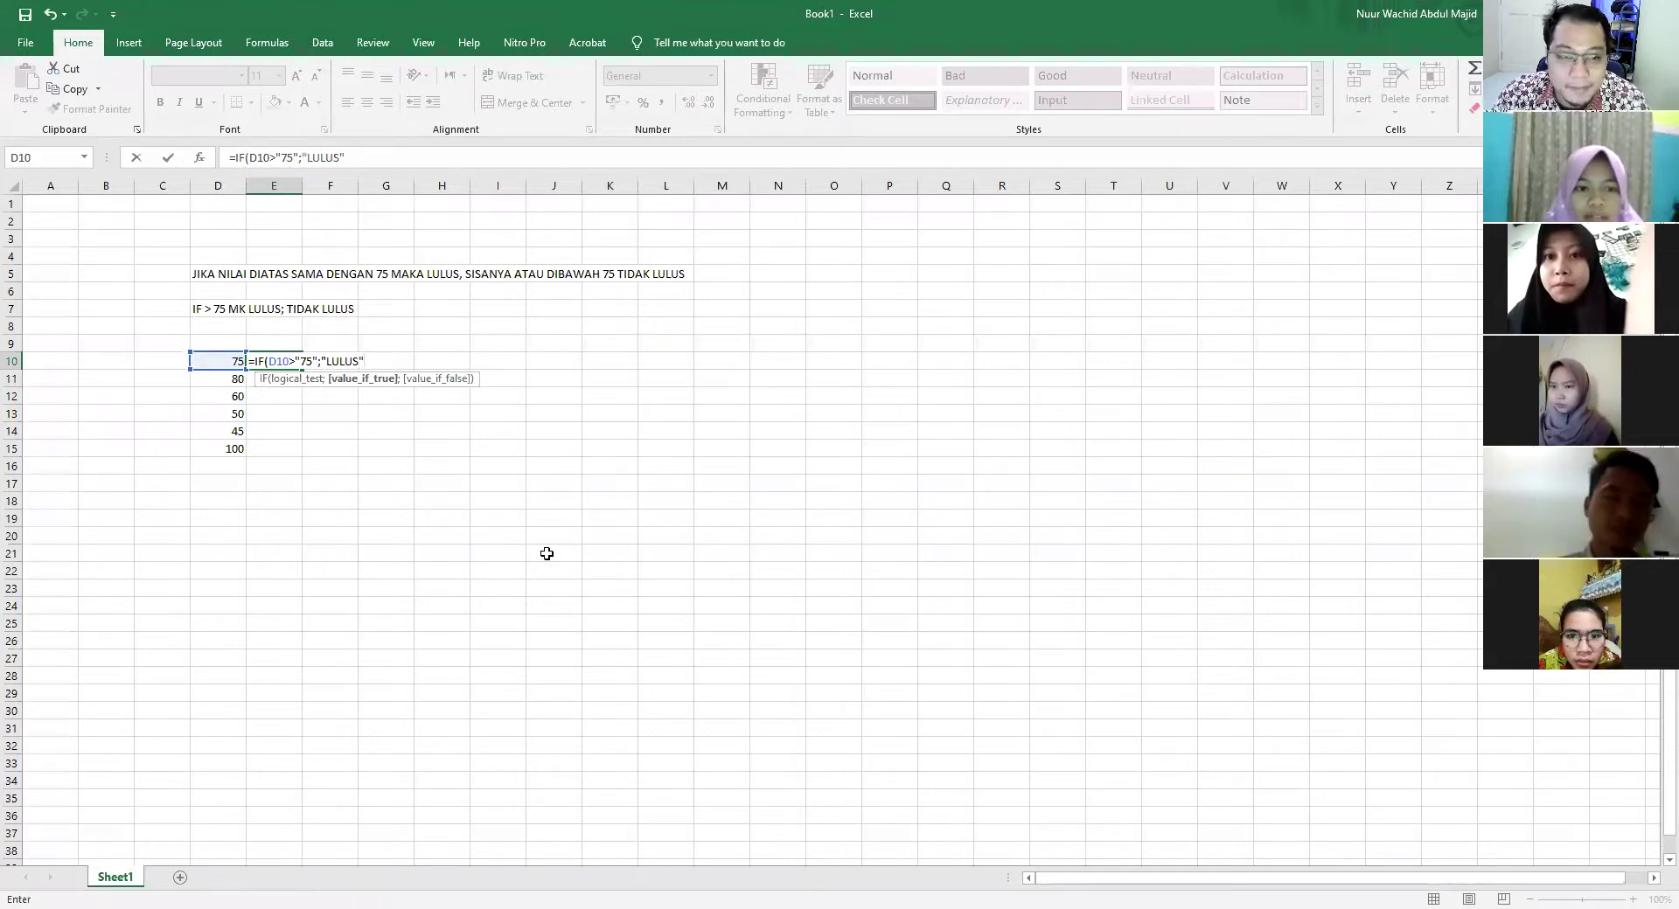
text(;"TIDAK LULUS)
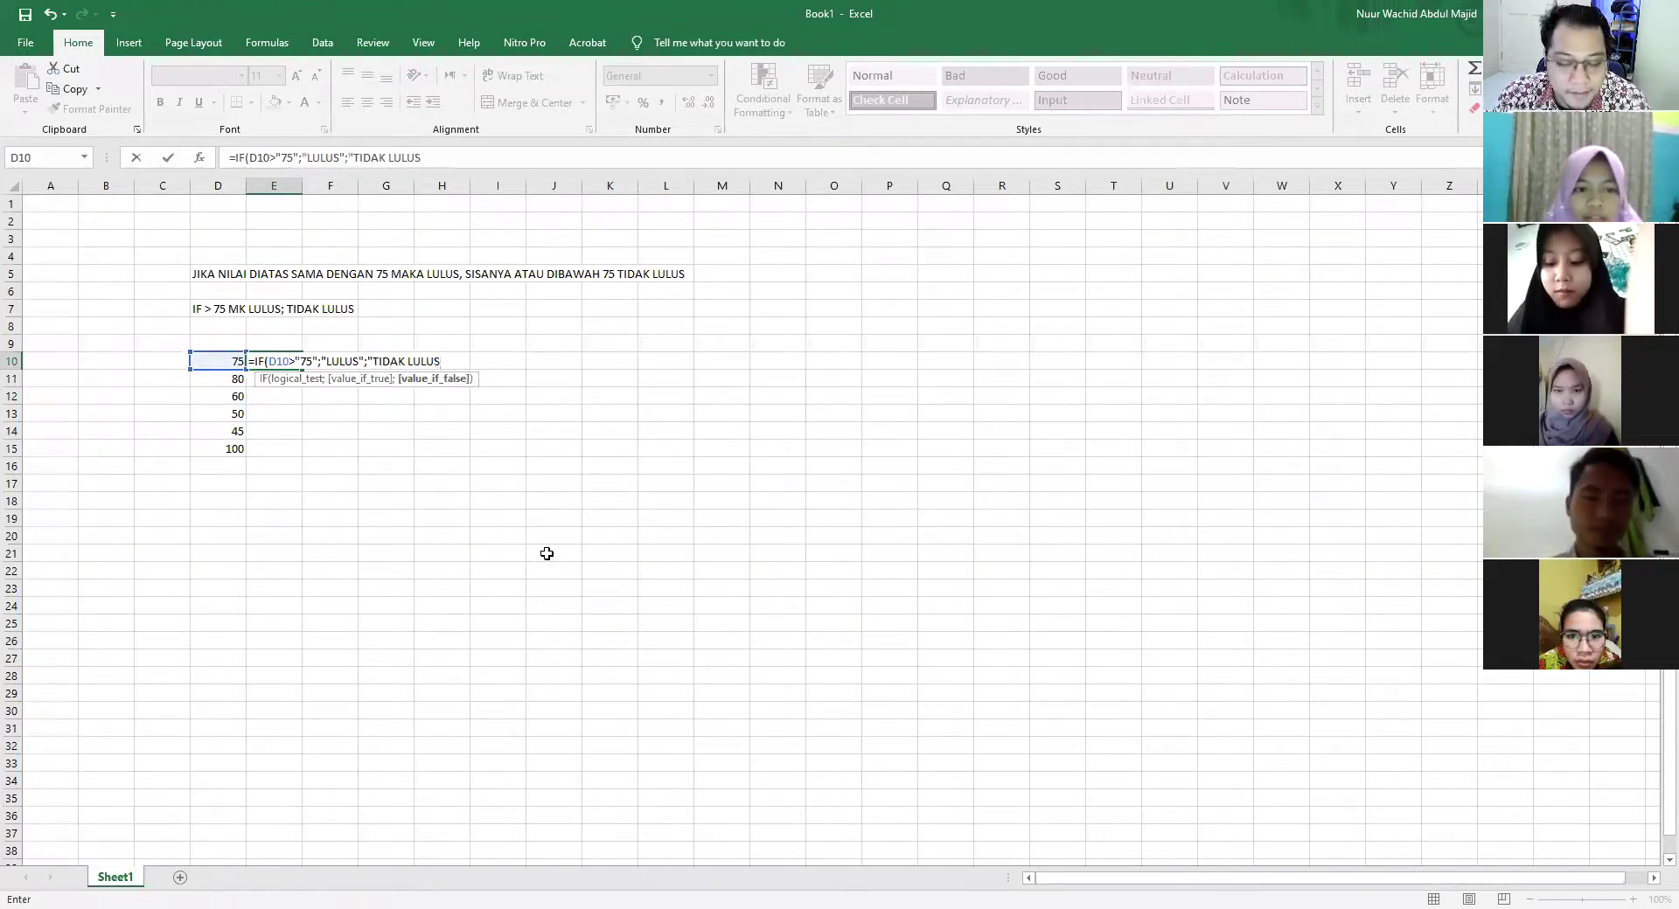
text("))
key(Return)
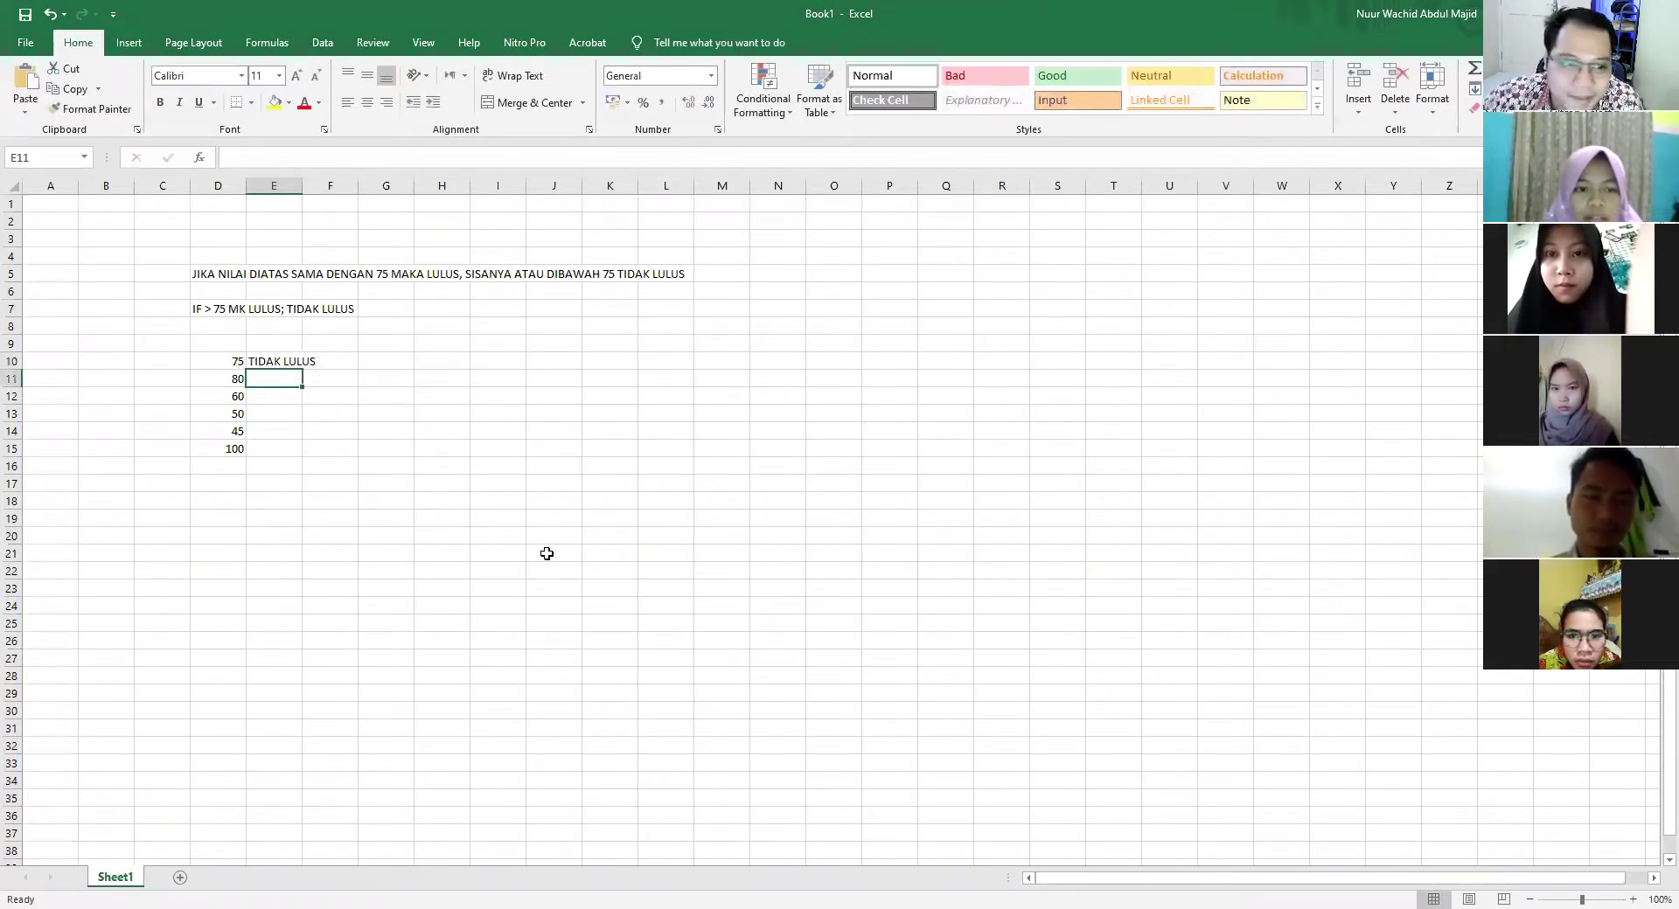
Fill E10's IF formula down to E15 and widen column E
click(274, 362)
drag(303, 369, 303, 459)
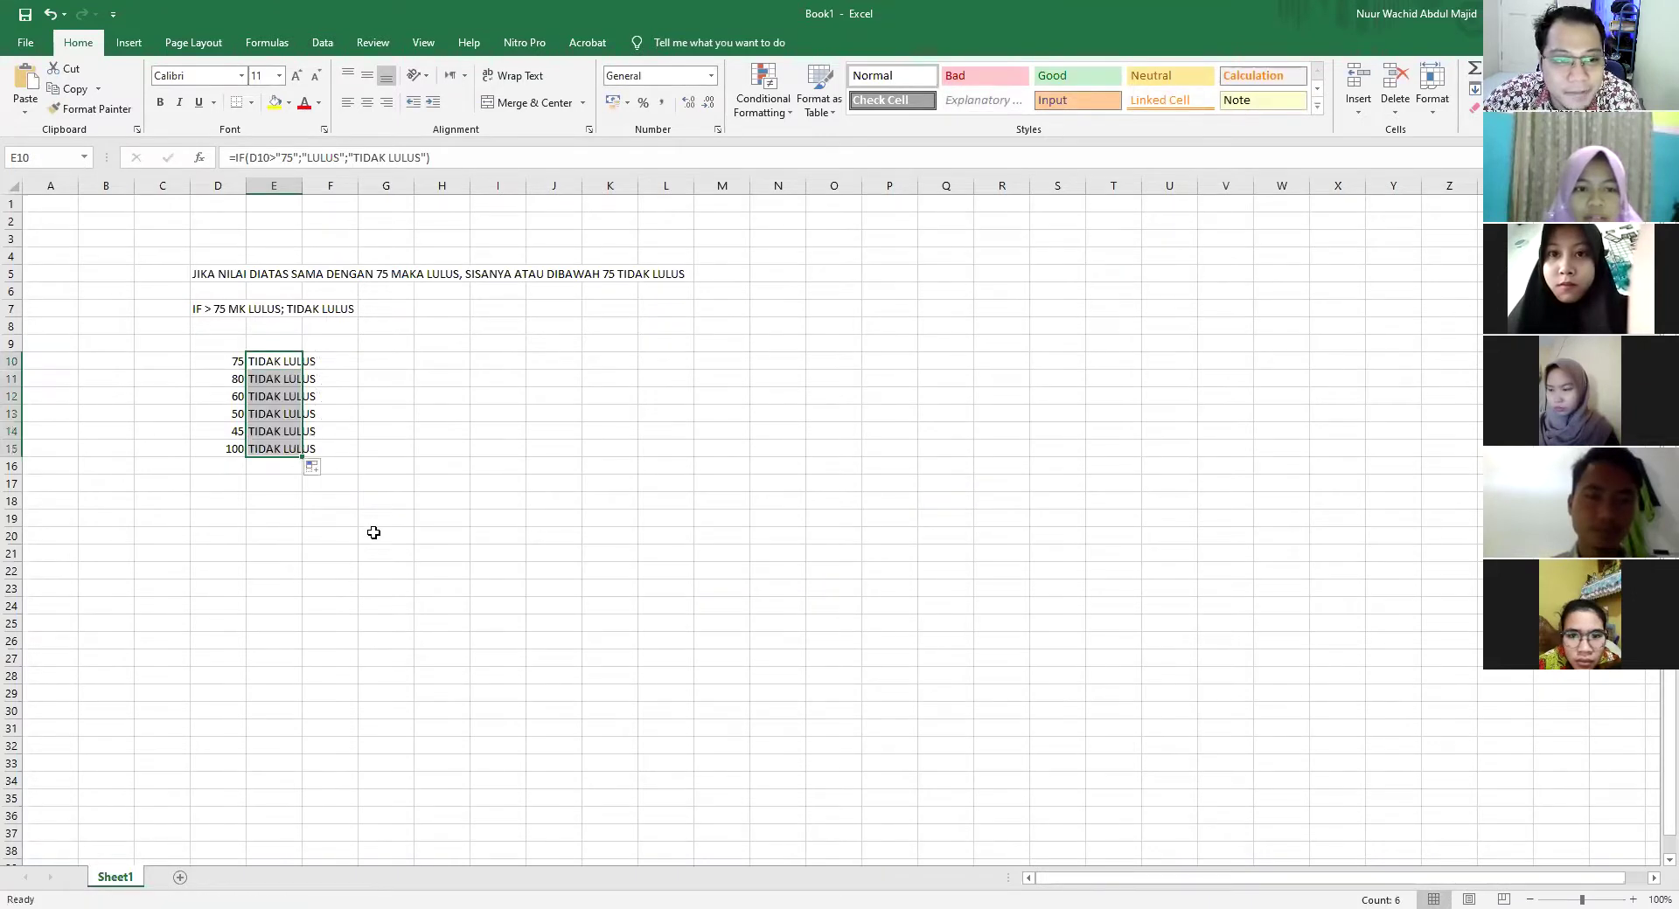
click(377, 548)
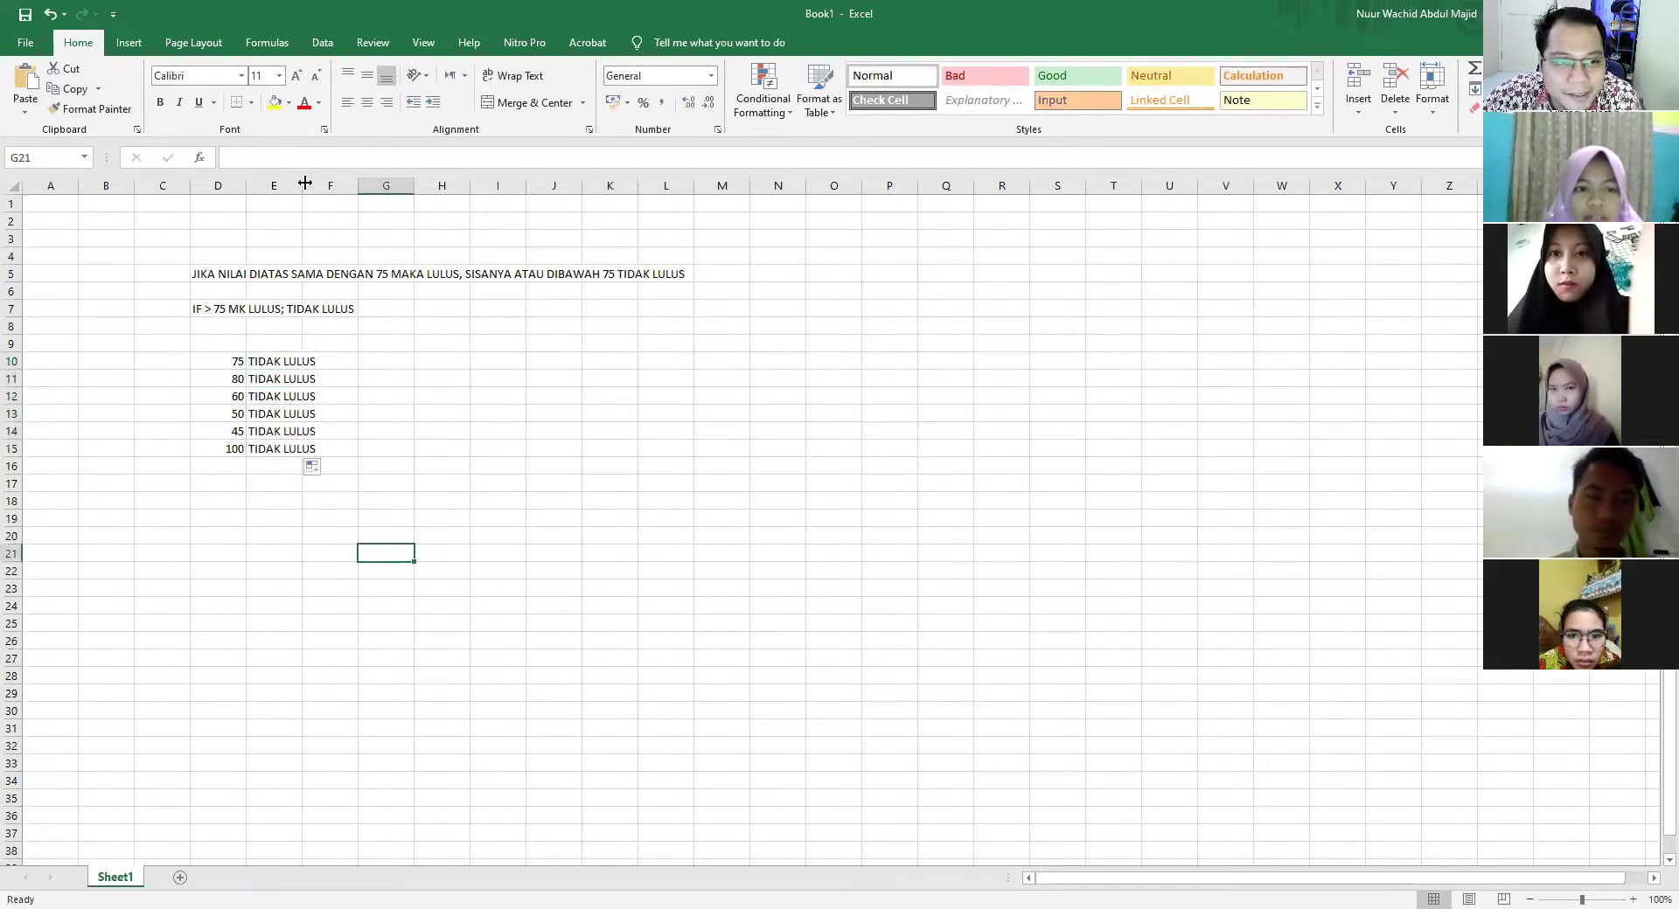
drag(305, 186, 354, 186)
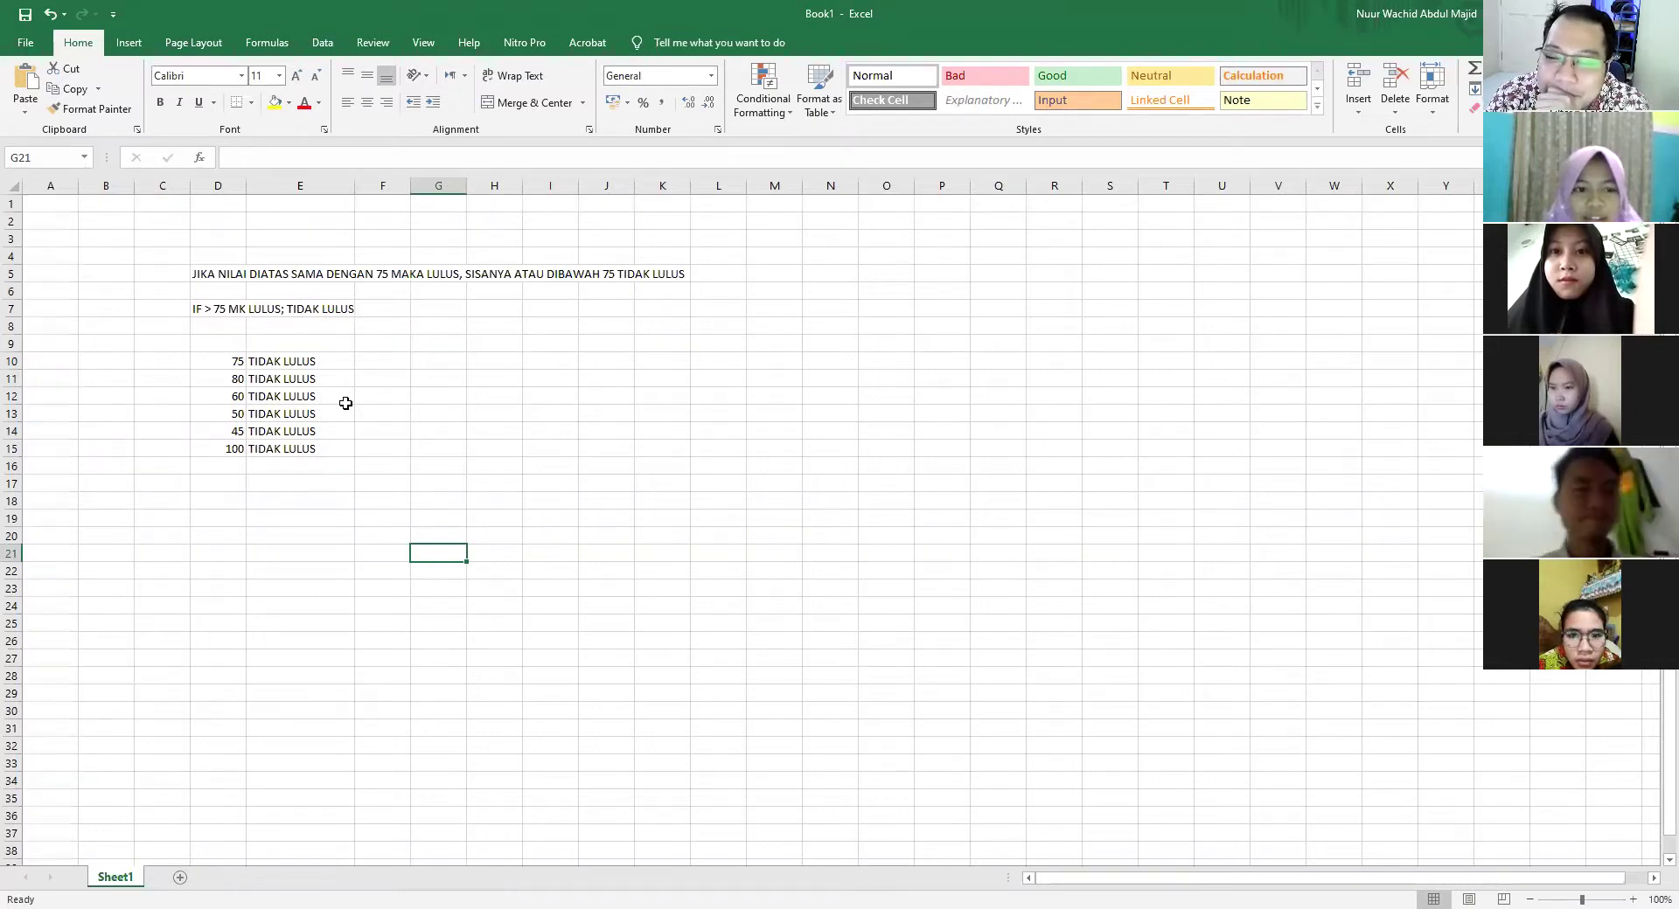
double_click(277, 359)
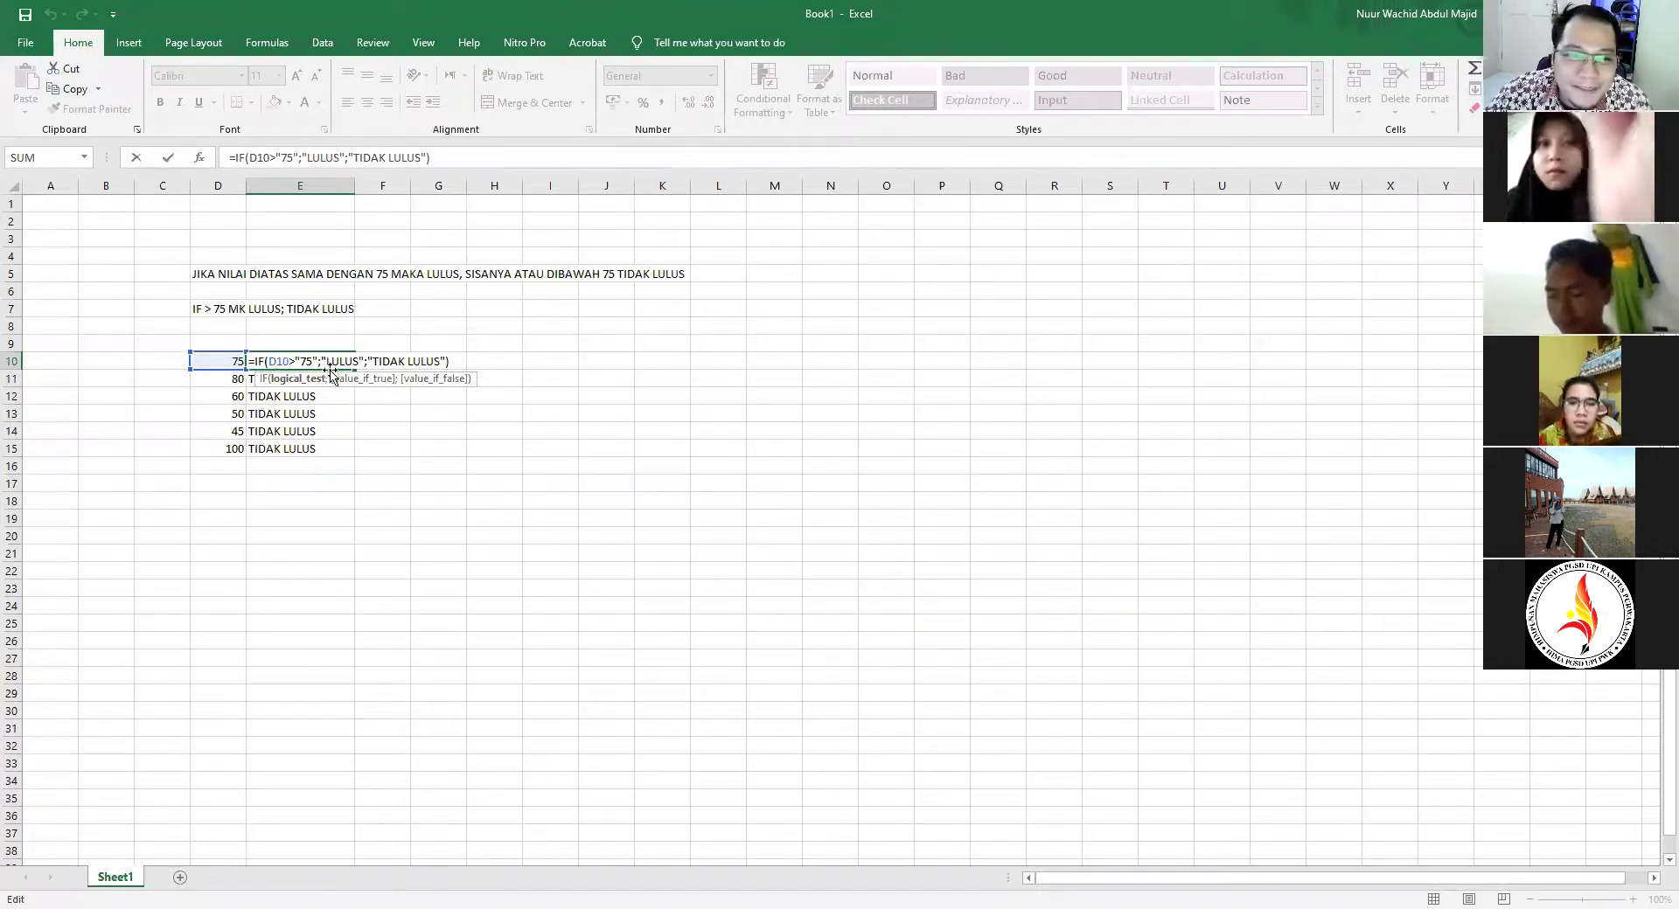
Remove the quotes around 75 so E10 reads =IF(D10>75;"LULUS";"TIDAK LULUS")
key(BackSpace)
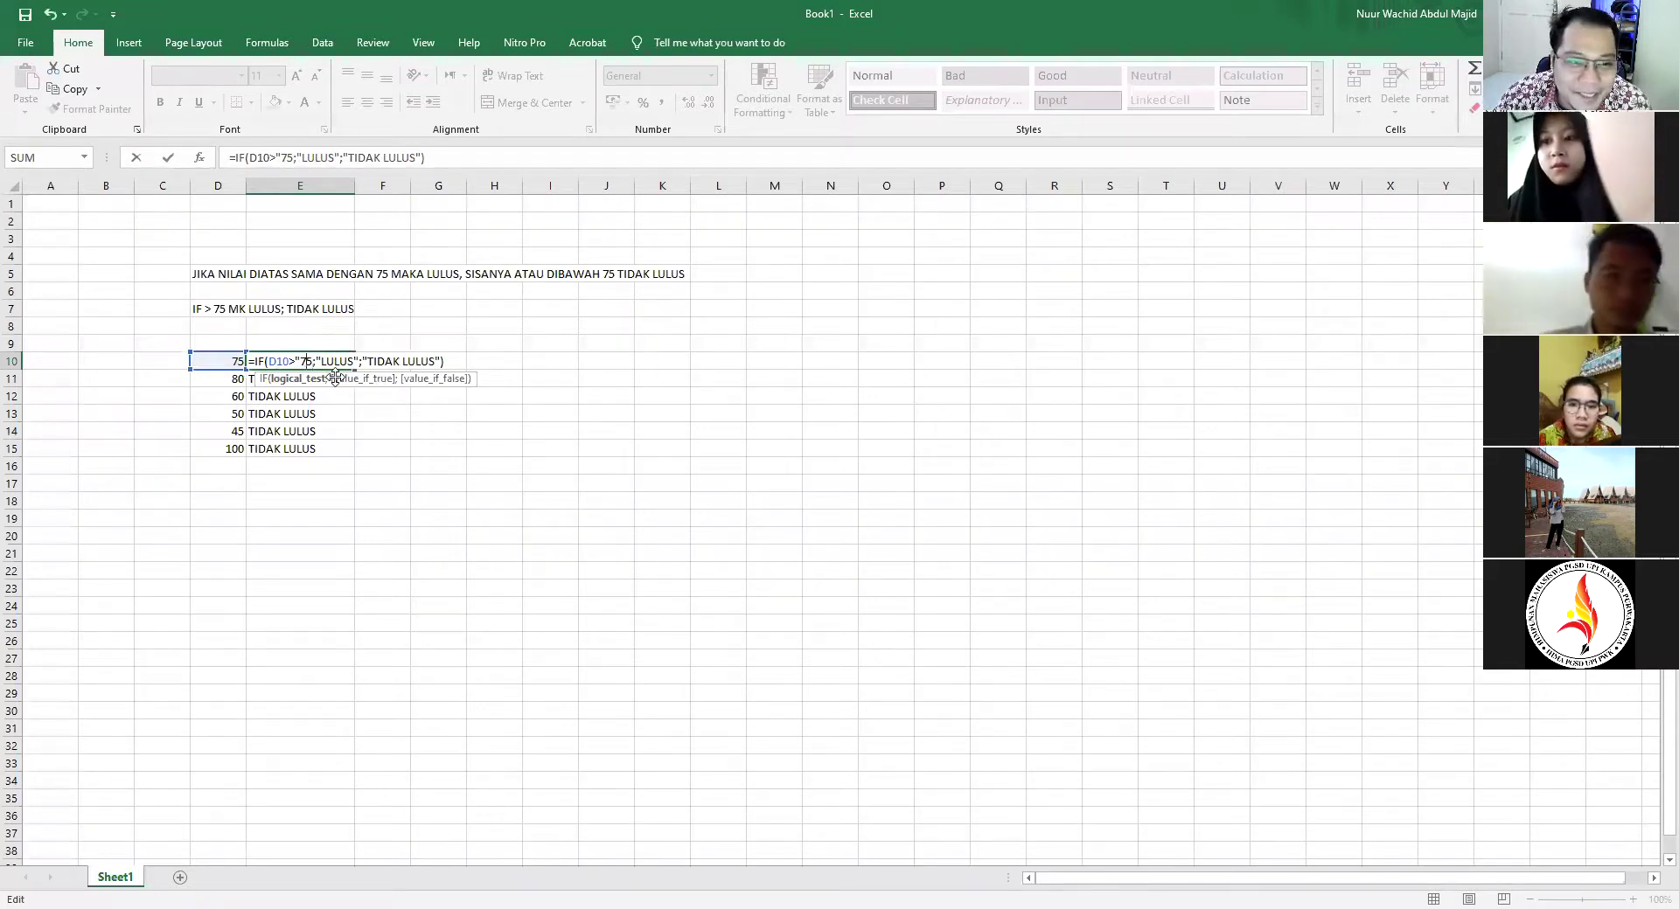
text(")
key(Return)
Copy the corrected formula down to E15 so 80 and 100 show LULUS
click(342, 365)
drag(354, 369, 350, 463)
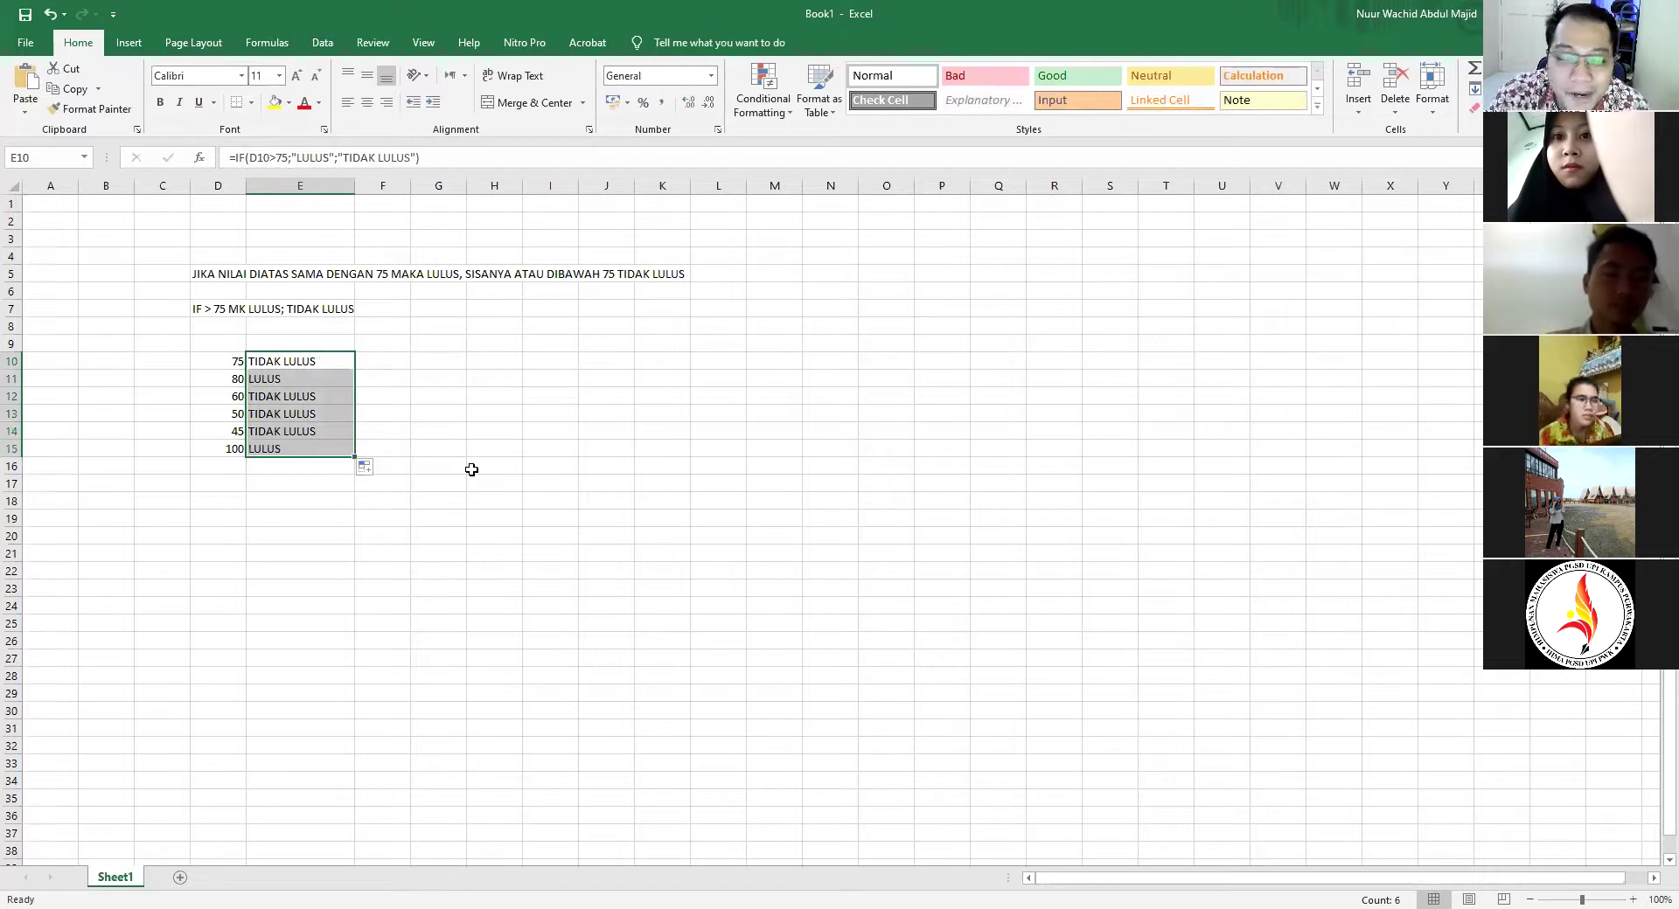
click(305, 368)
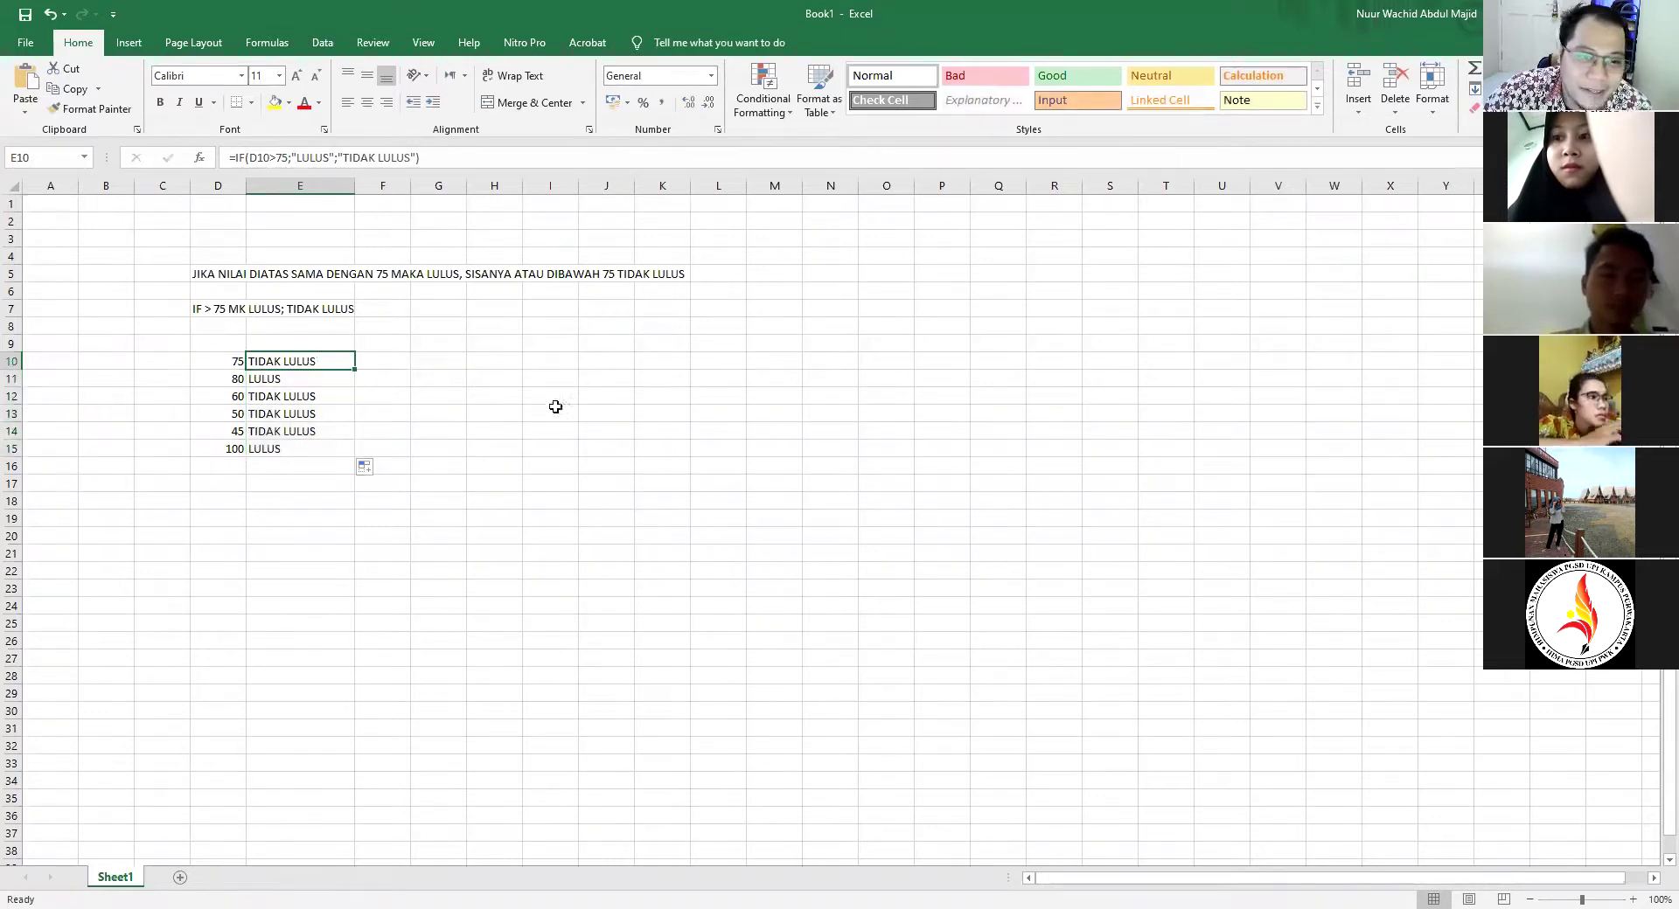
click(592, 359)
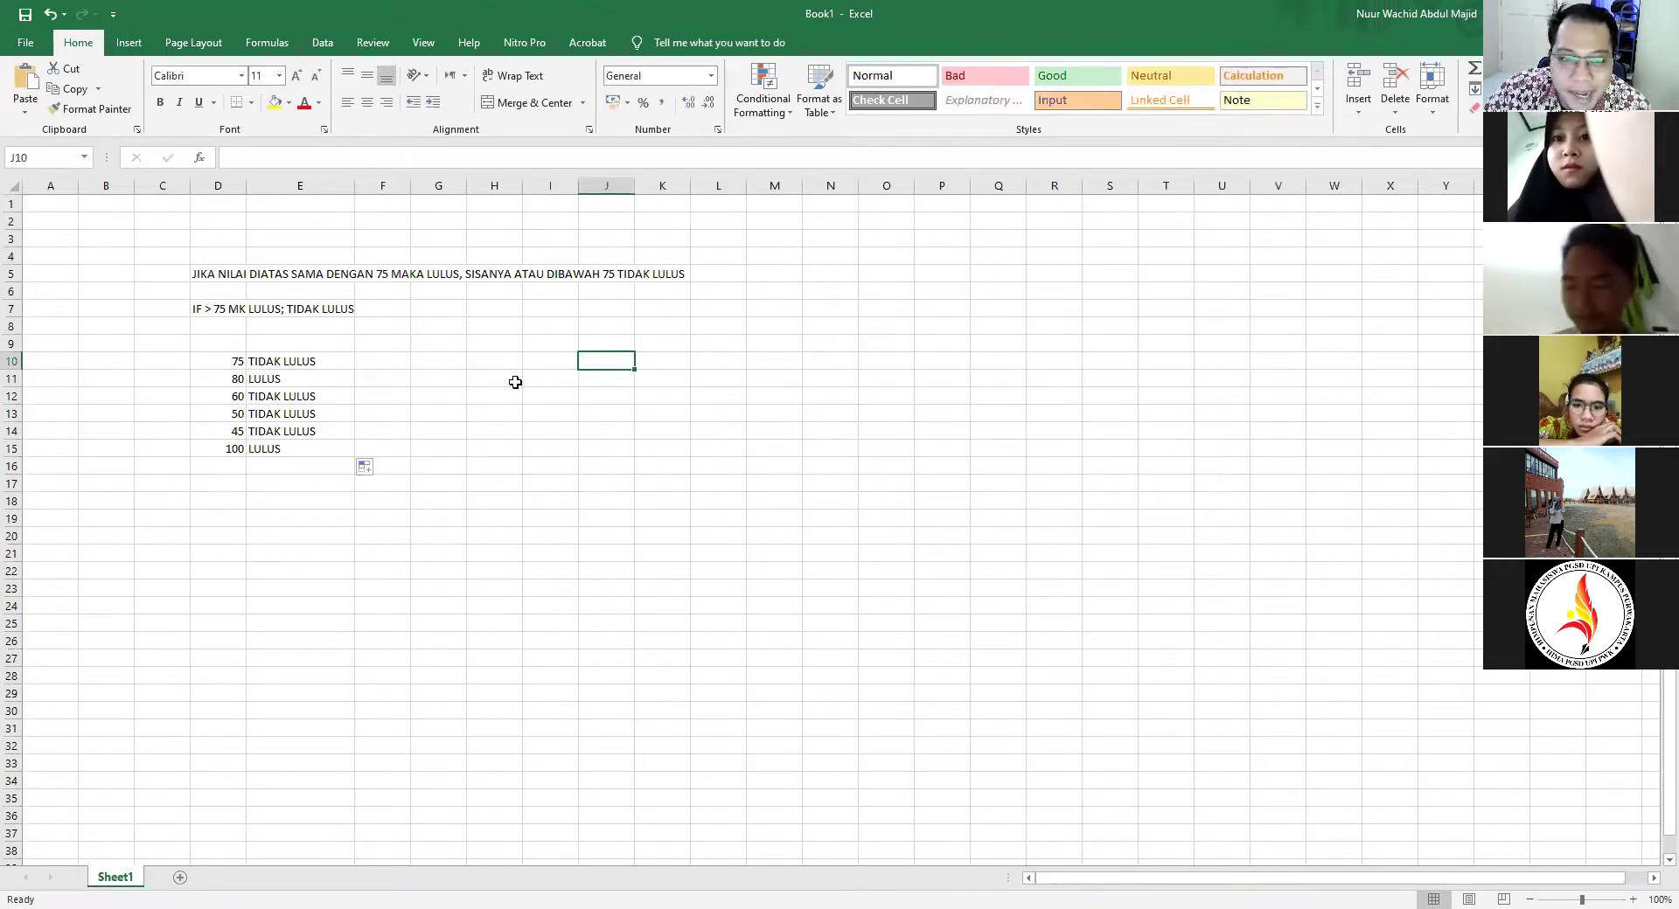
Type INTEGER in J10 and ANGKA in K10
text(INTEGER)
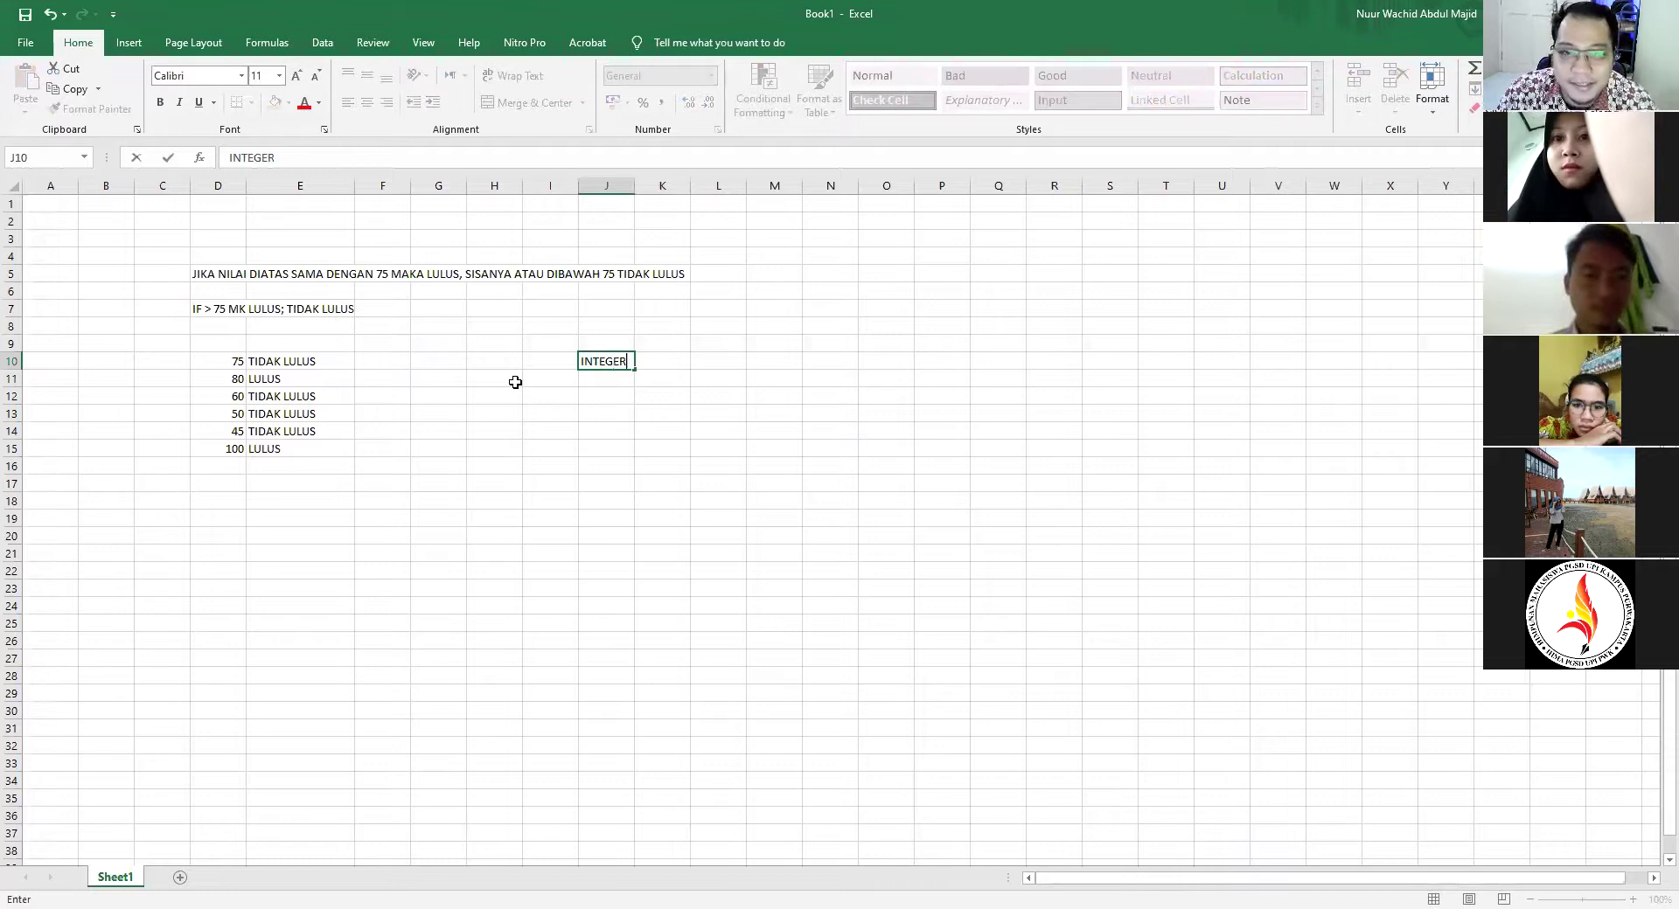
key(Return)
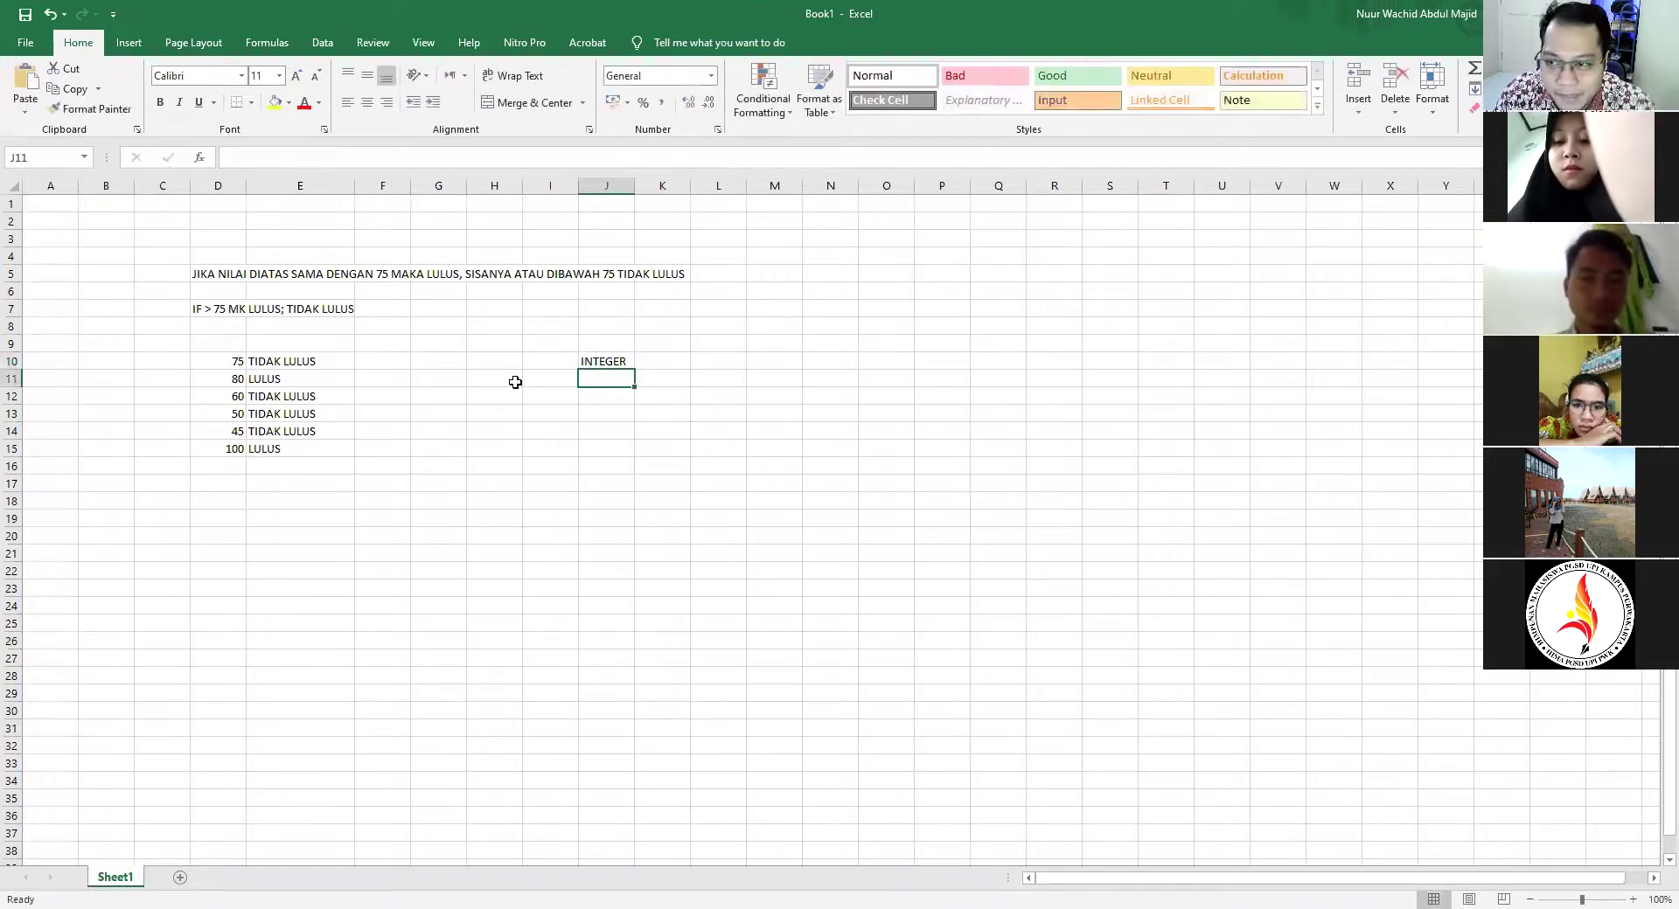
key(Up)
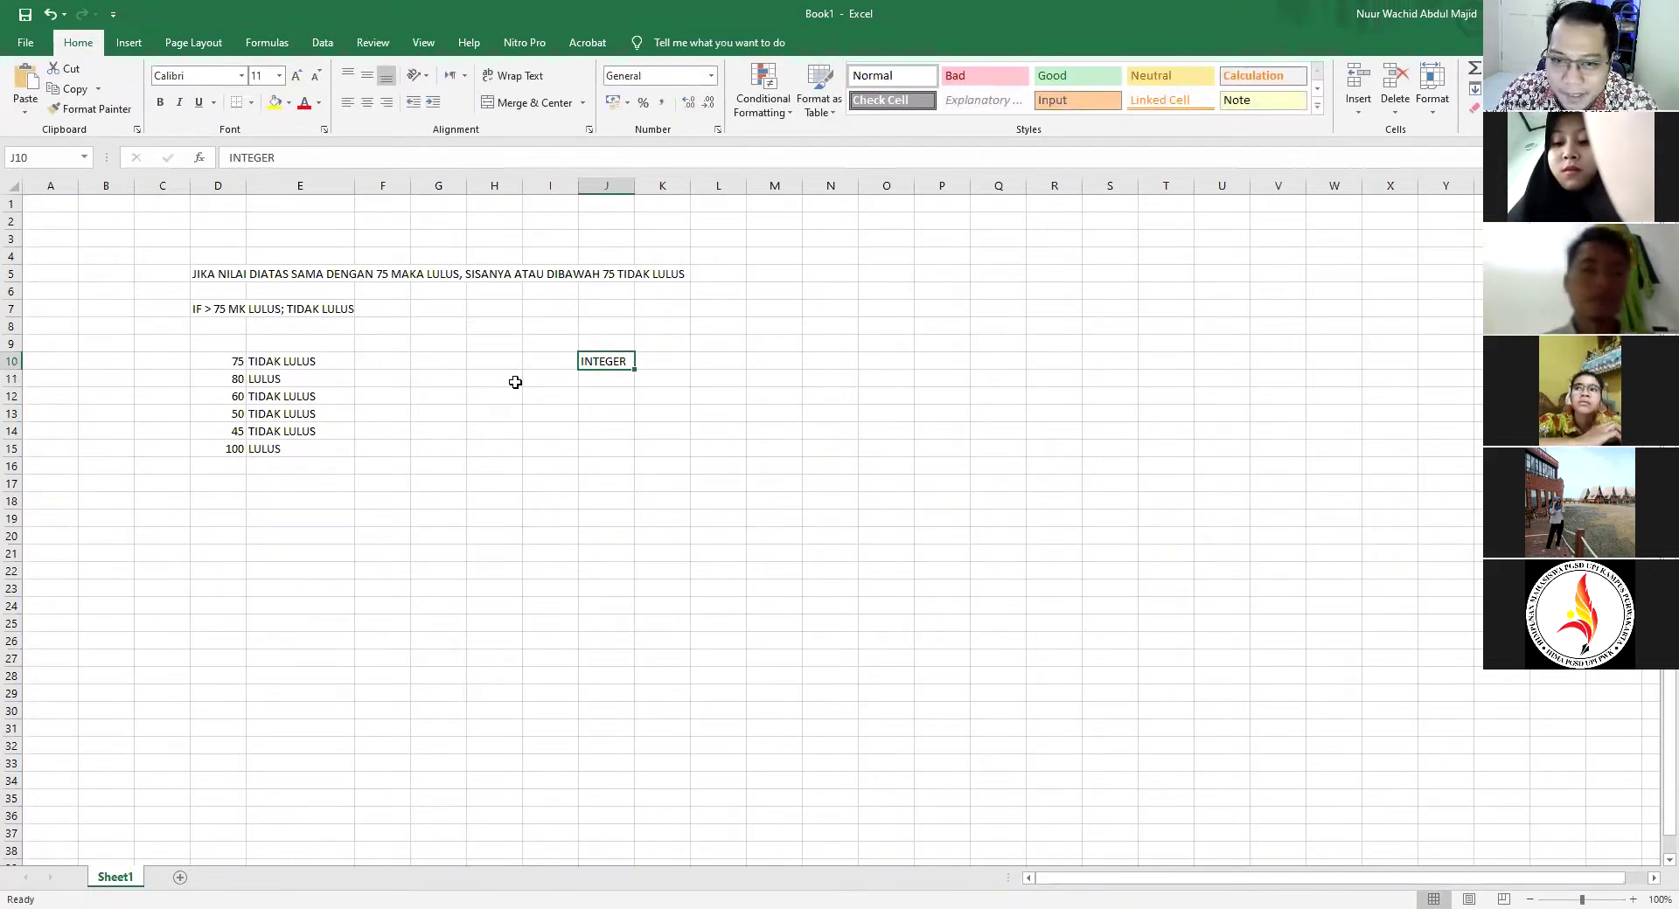
key(Right)
text(ANG)
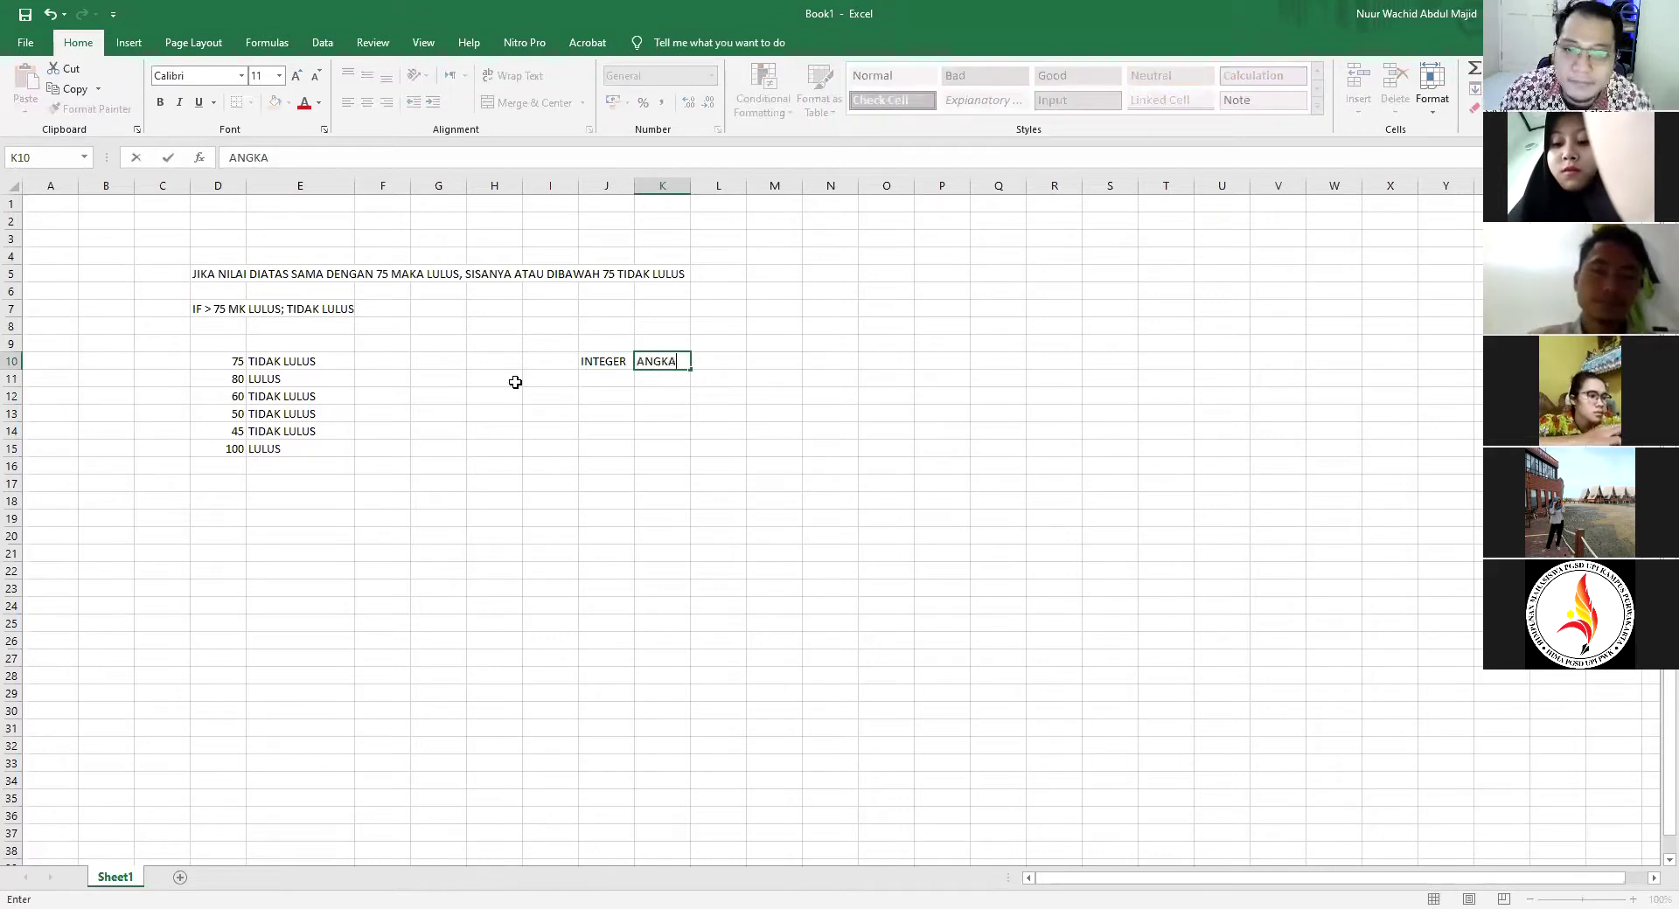
key(Return)
key(Up)
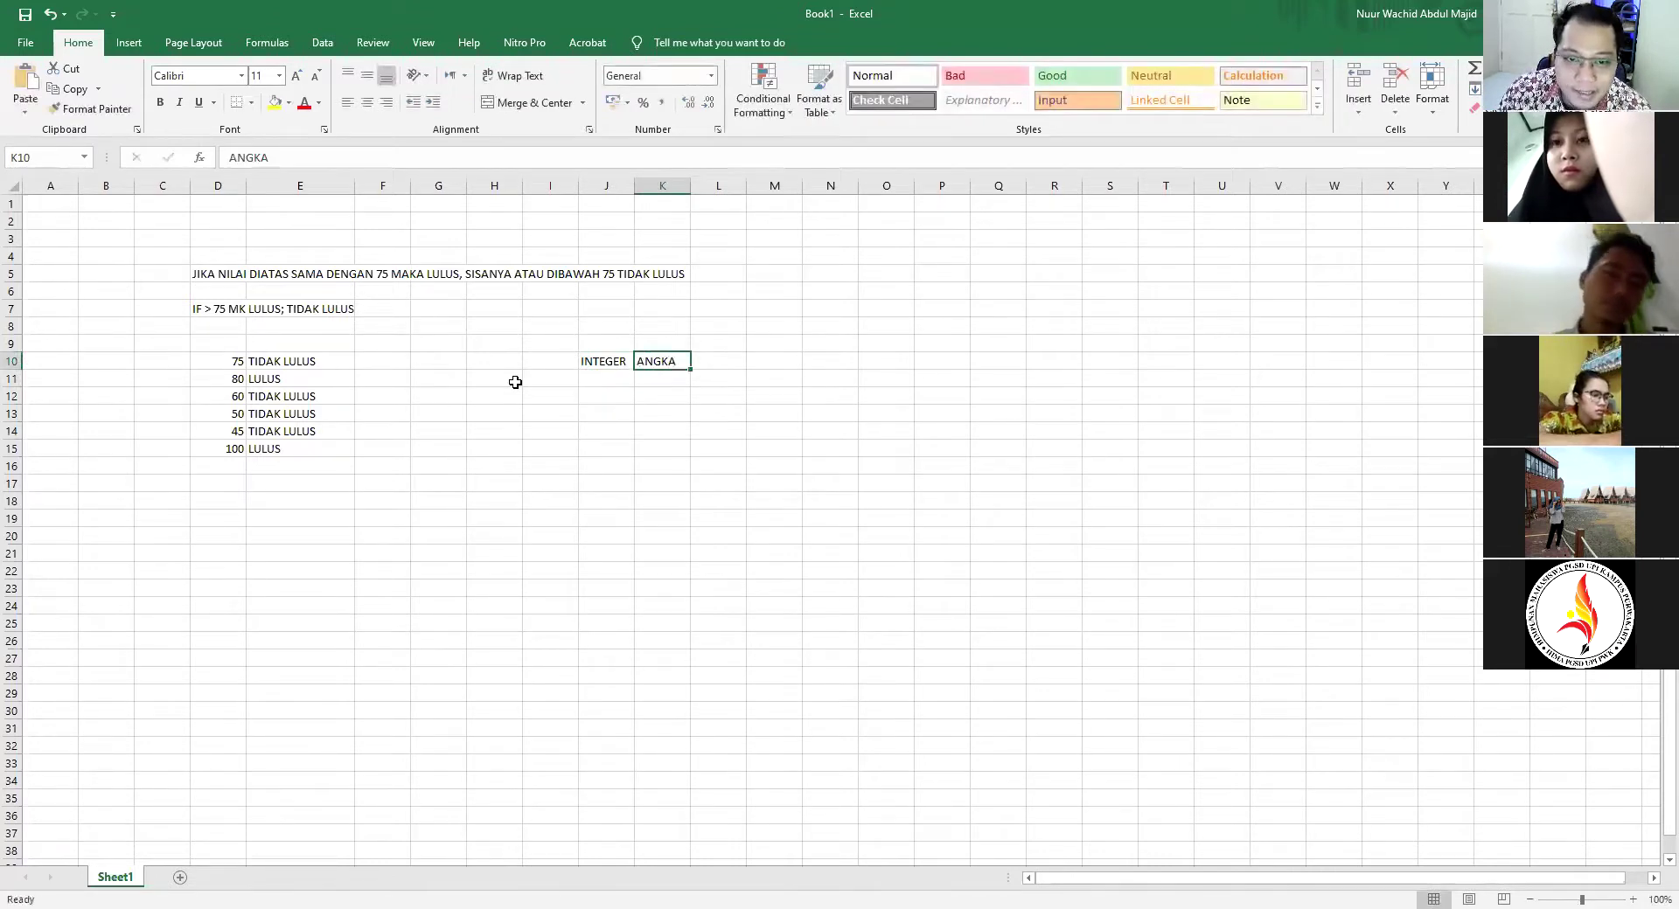
key(Right)
Enter TIDAK MENGGUNAKAN " " in L10, restoring ANGKA in K10 after an accidental clear
text(TIDAK MENGGUNAKAN)
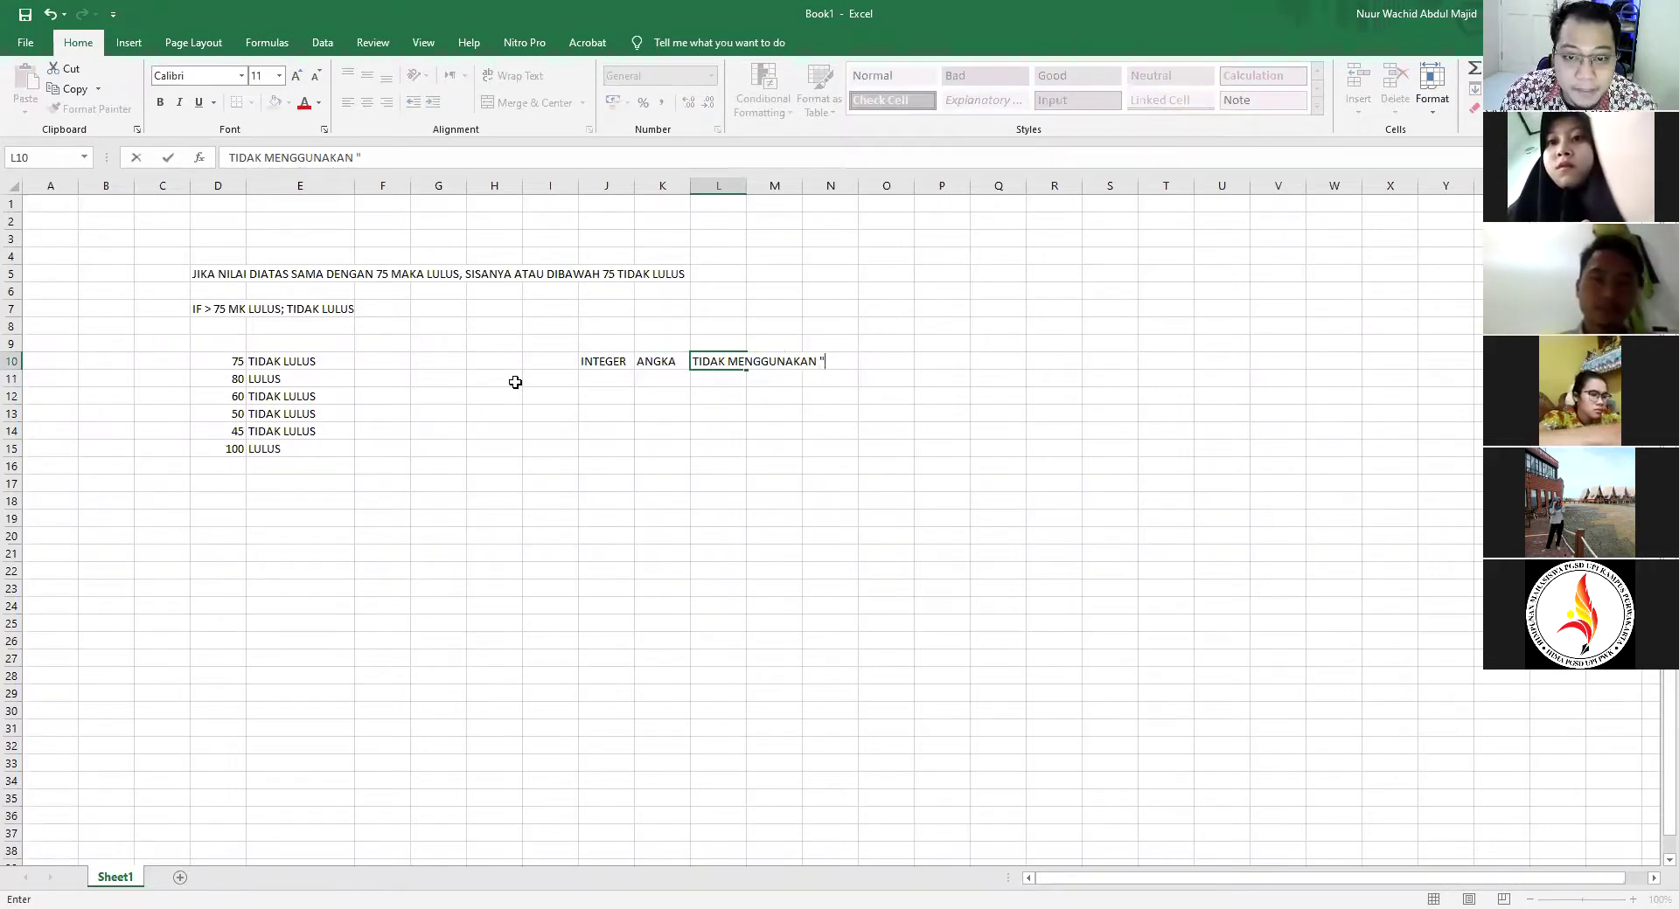
key(Left)
key(BackSpace)
key(Return)
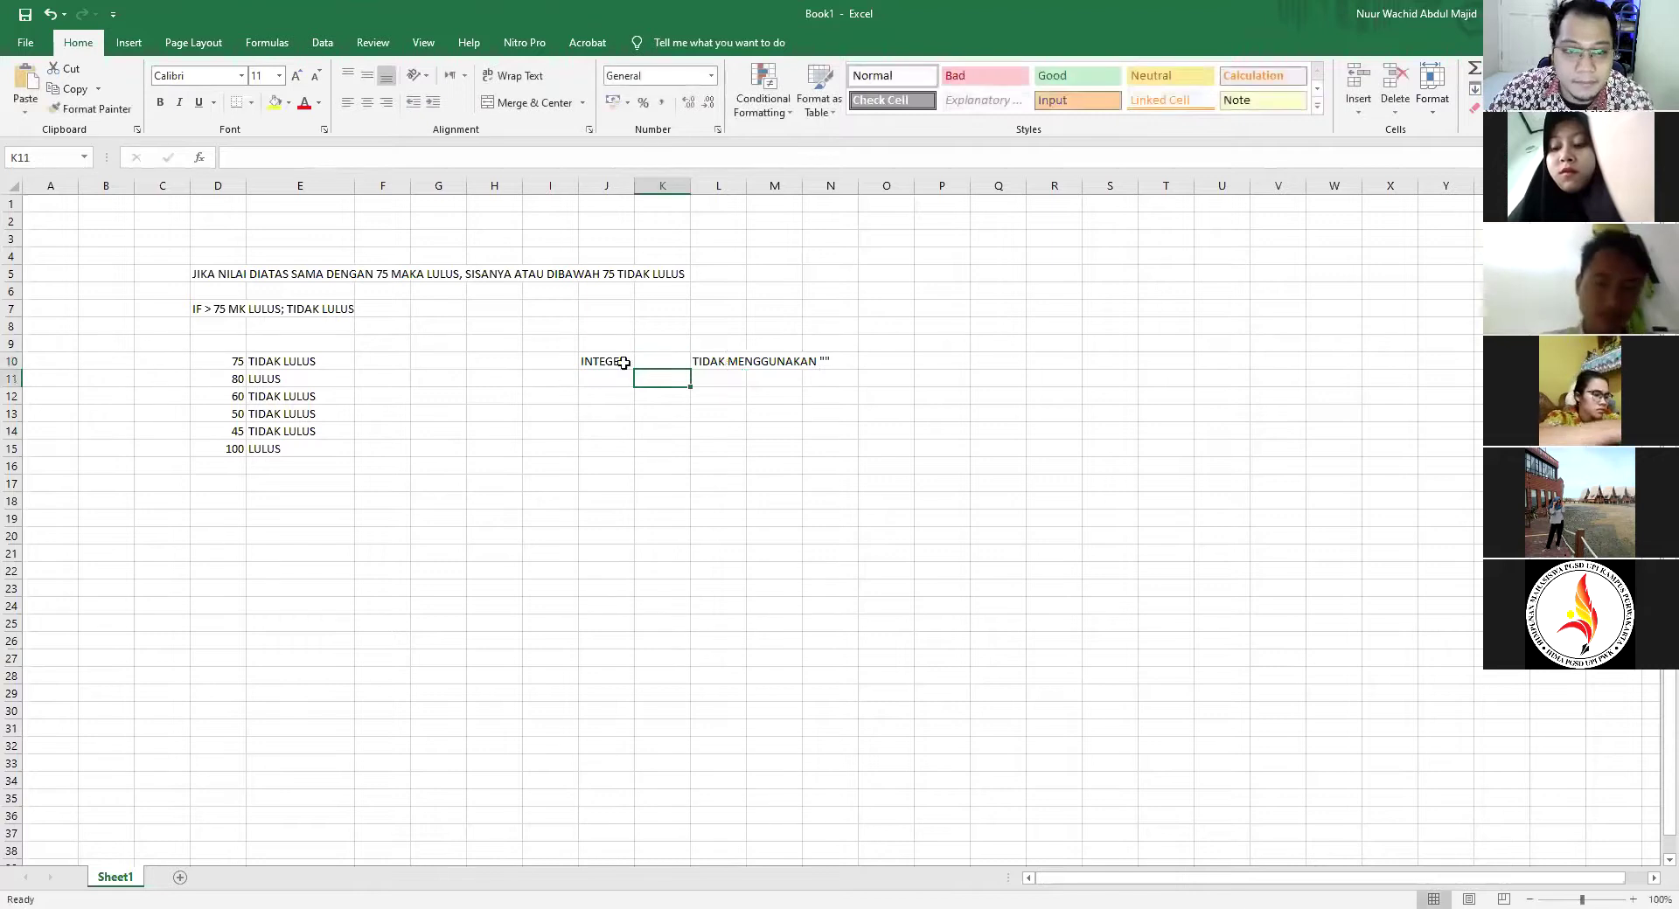
key(ctrl+z)
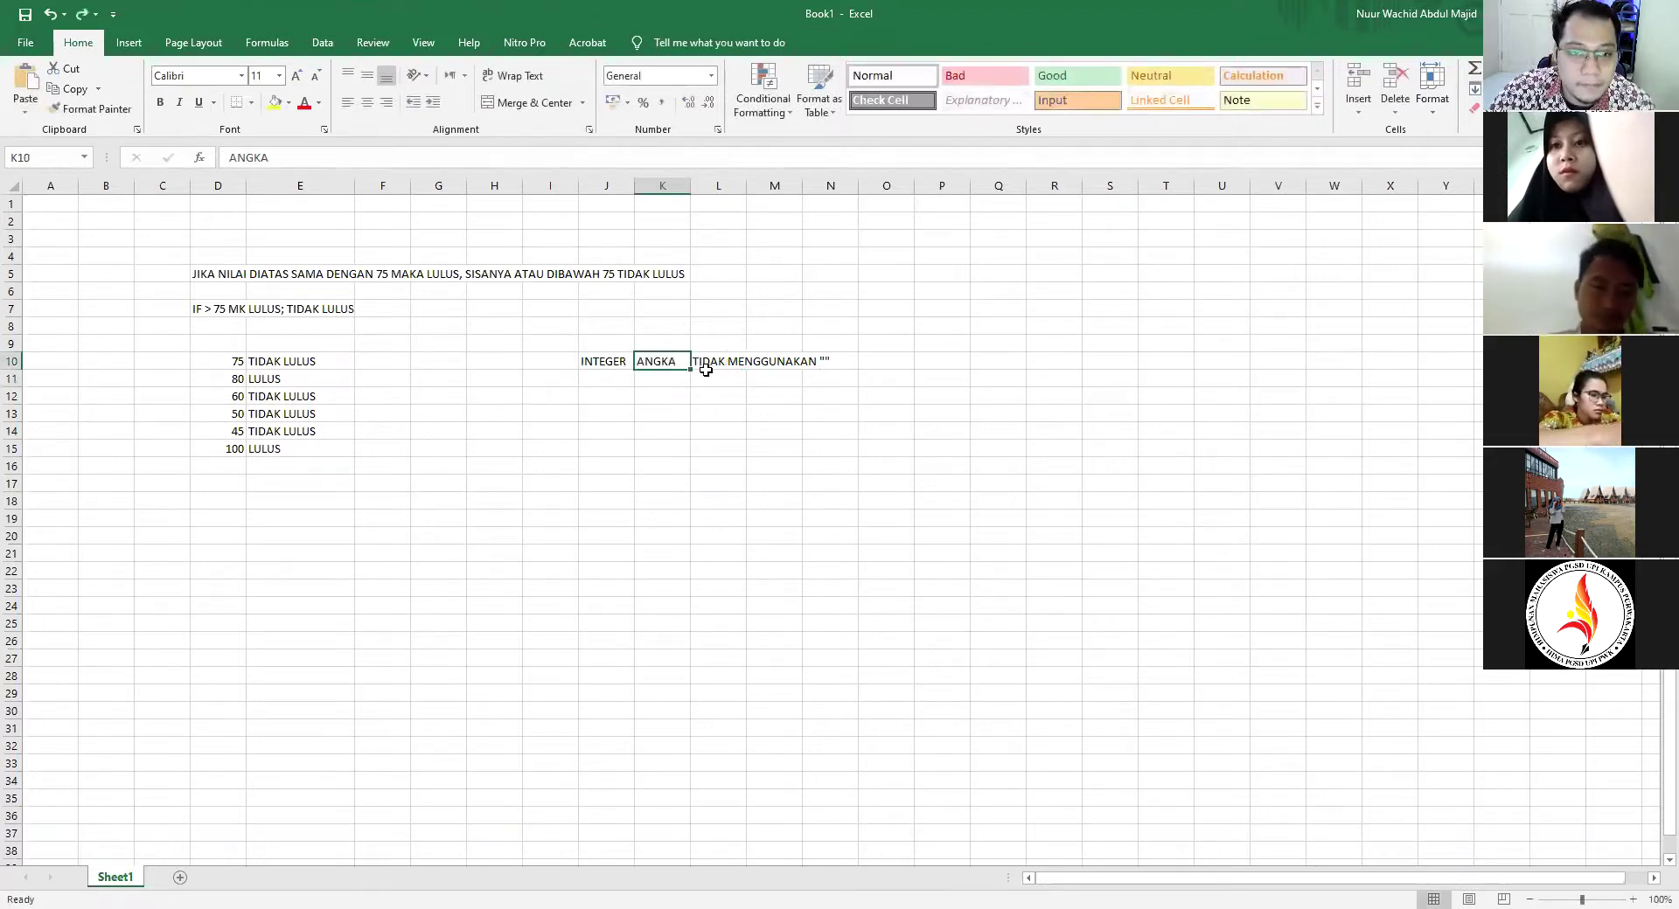
key(Right)
click(358, 154)
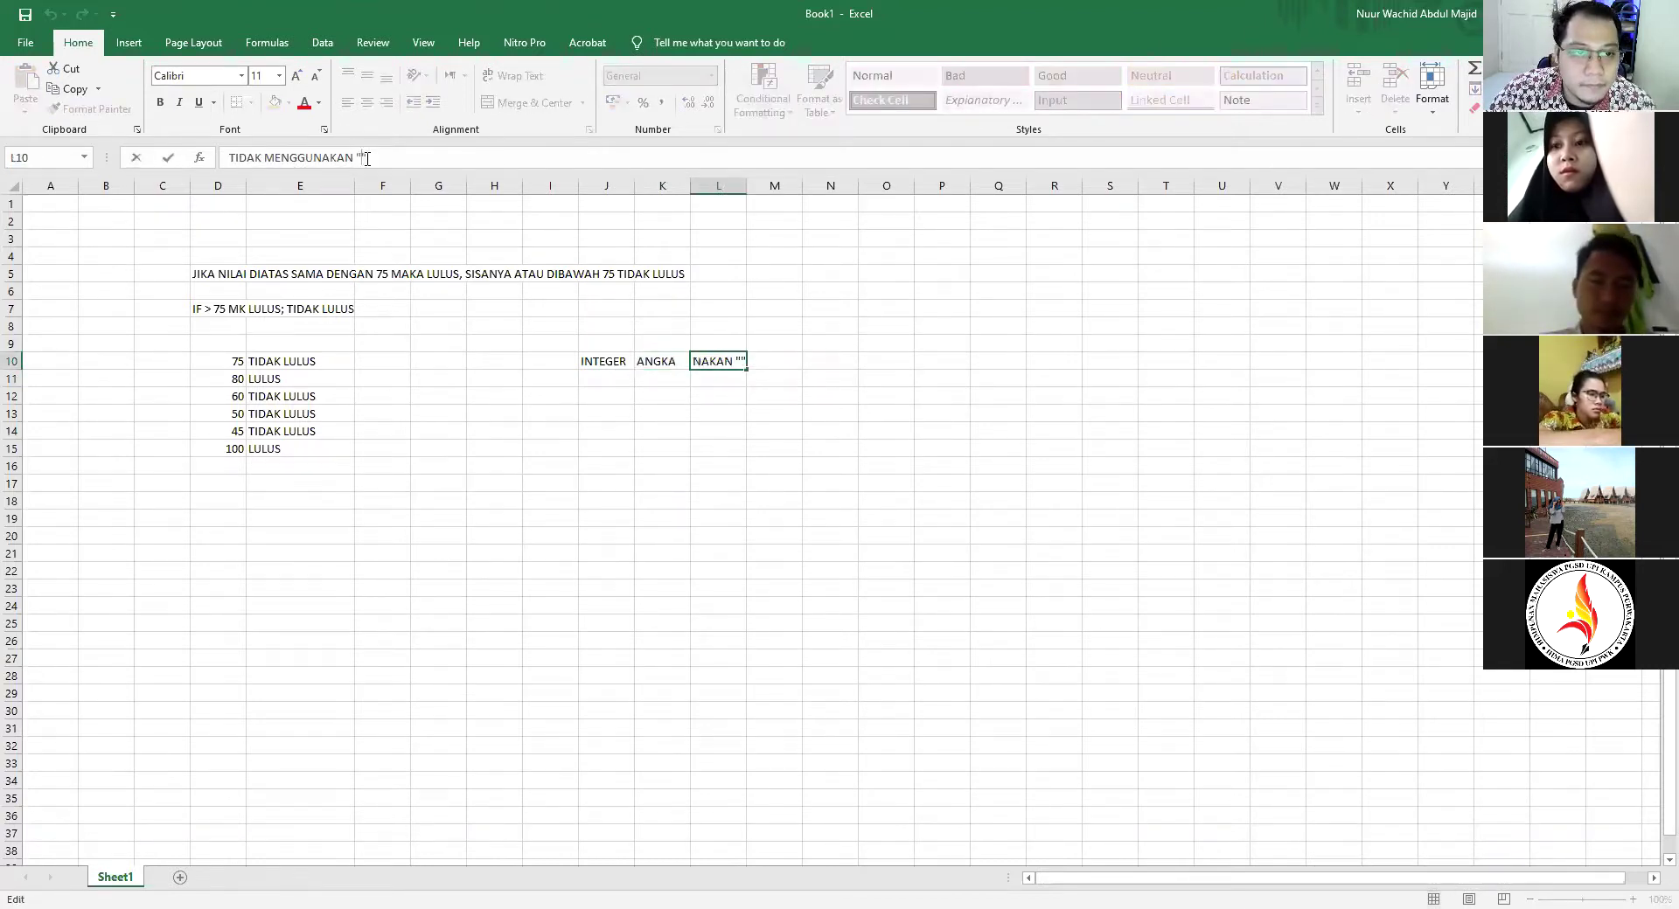
click(618, 437)
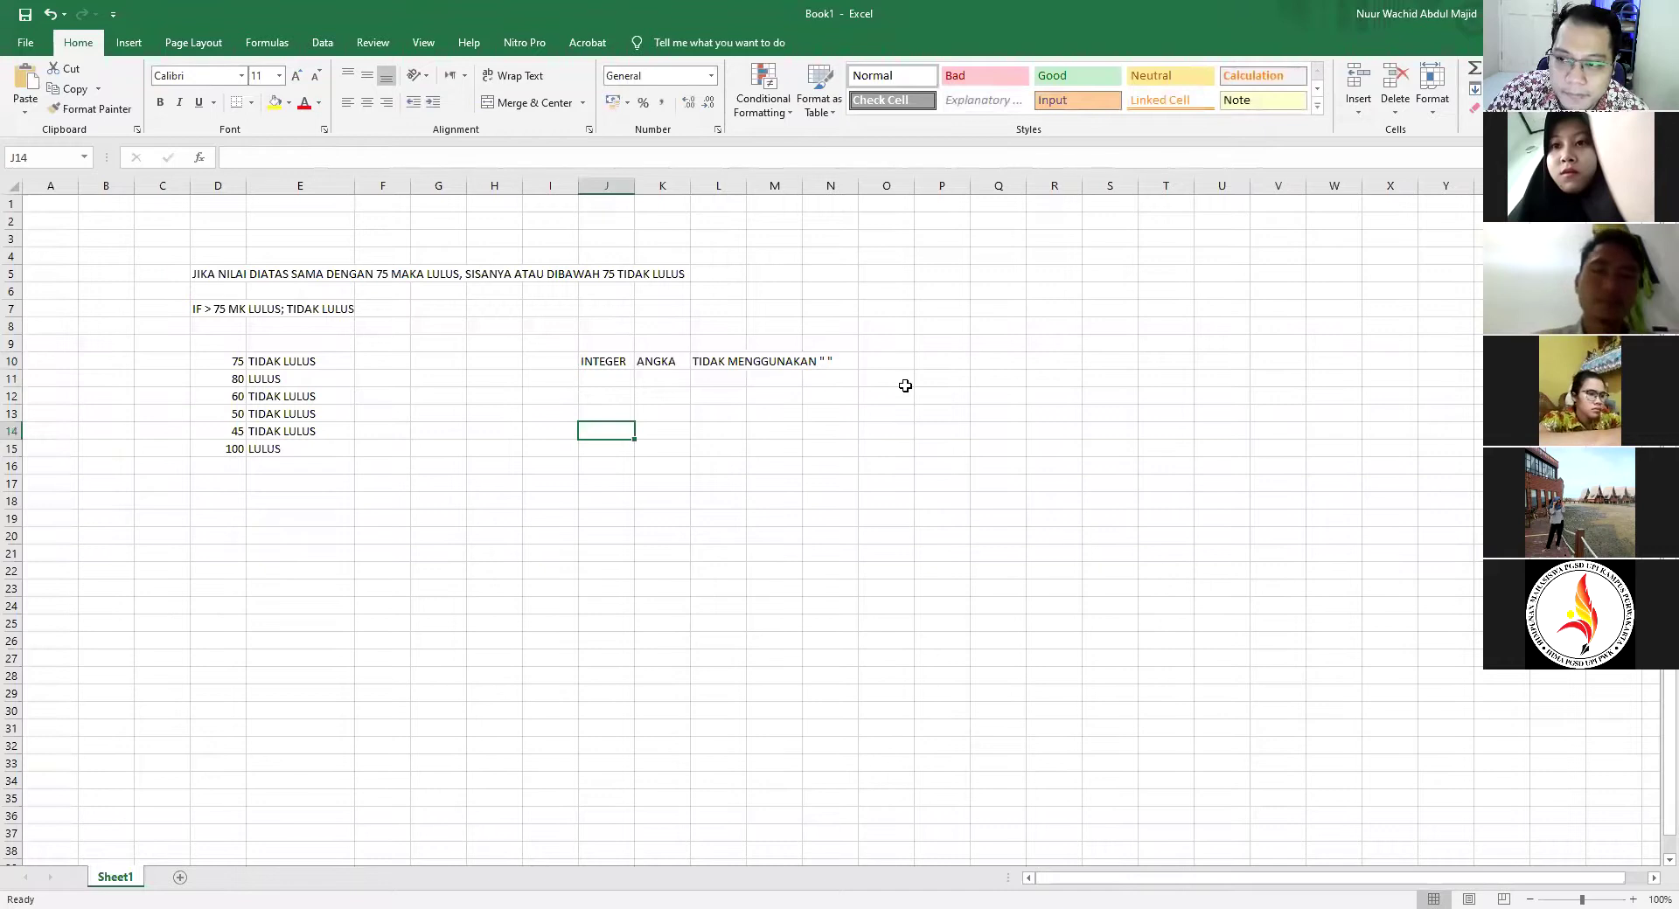
click(618, 380)
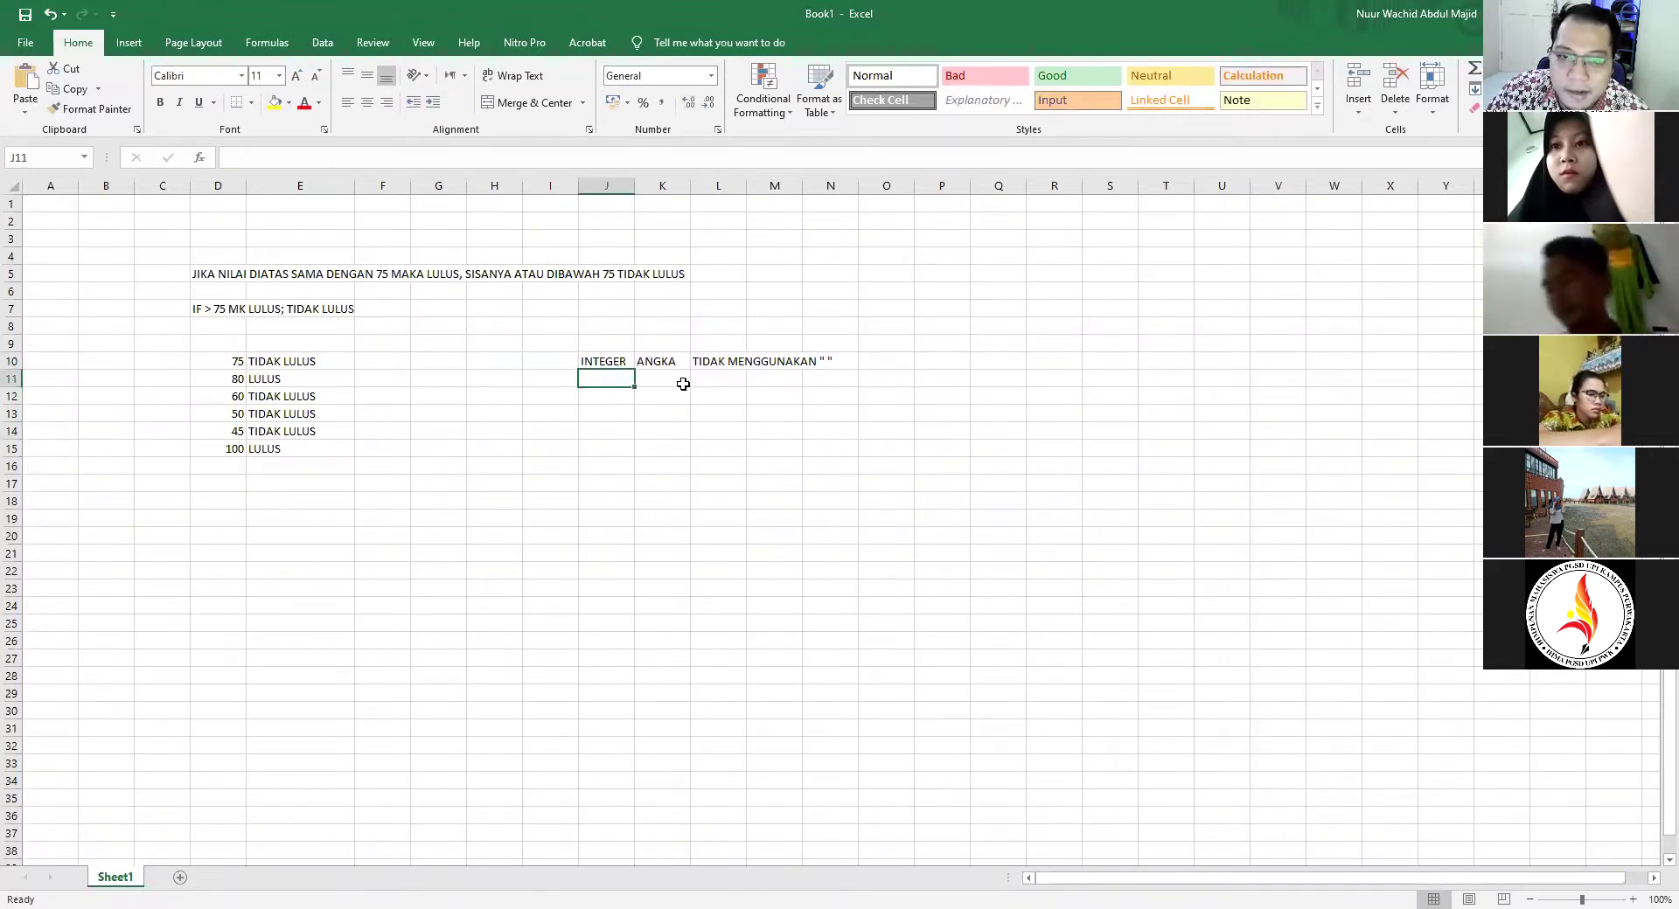
Add HURUF DAN LAINNYA in K11 and MENGGUNAKAN " " in L11
click(682, 388)
text(HURUF DAN)
text(NNYA)
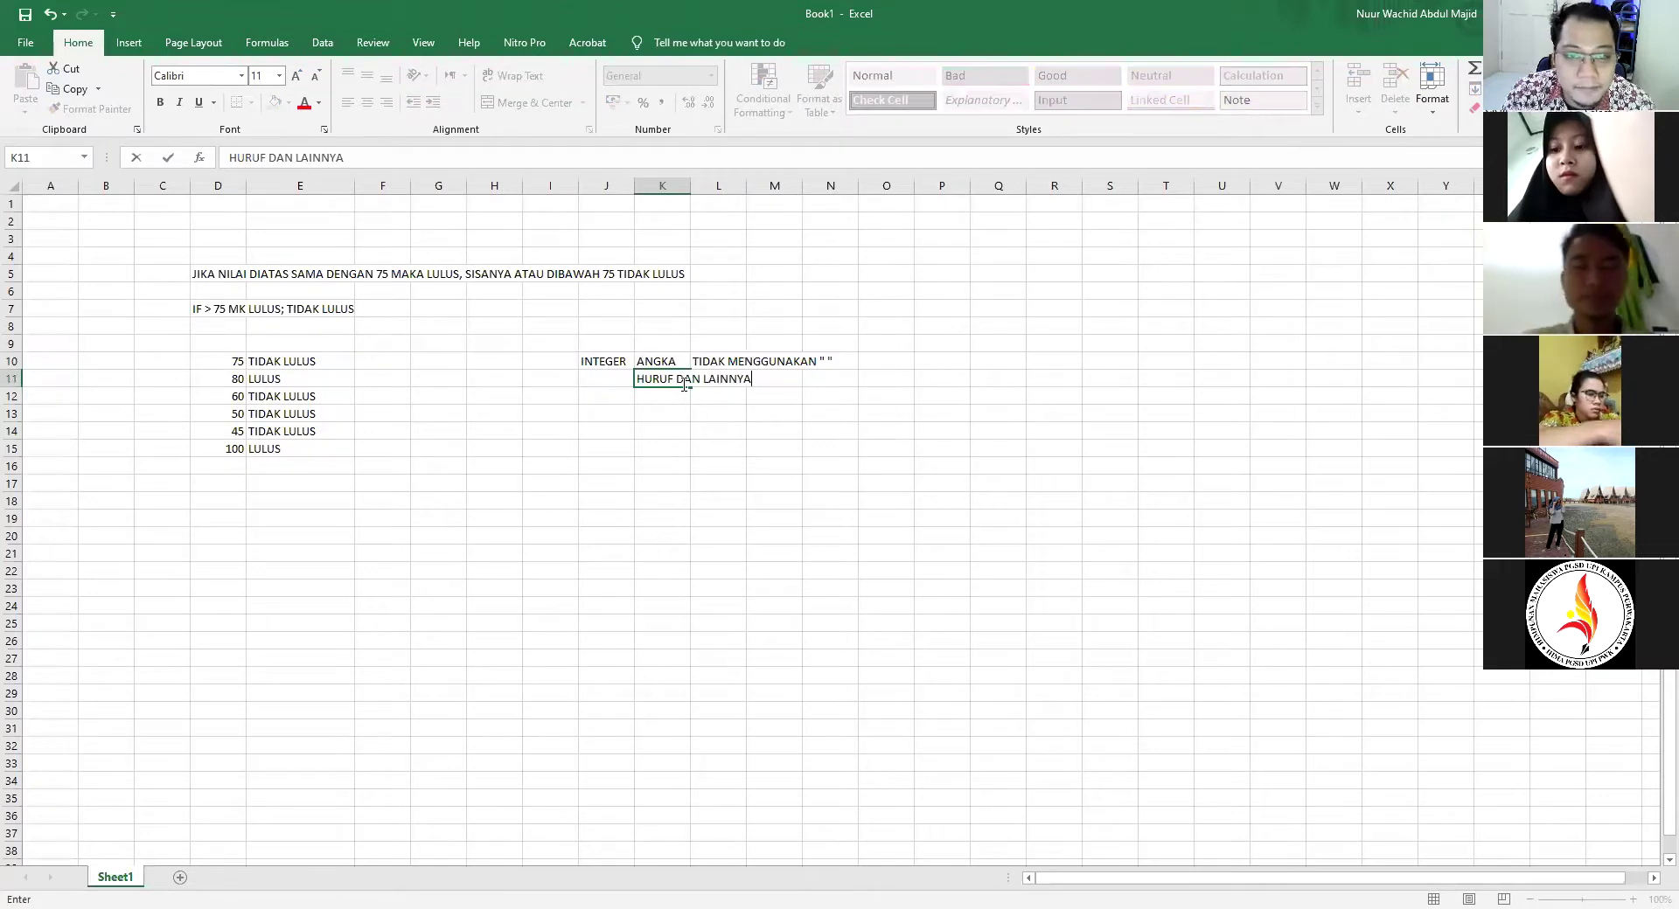
key(Tab)
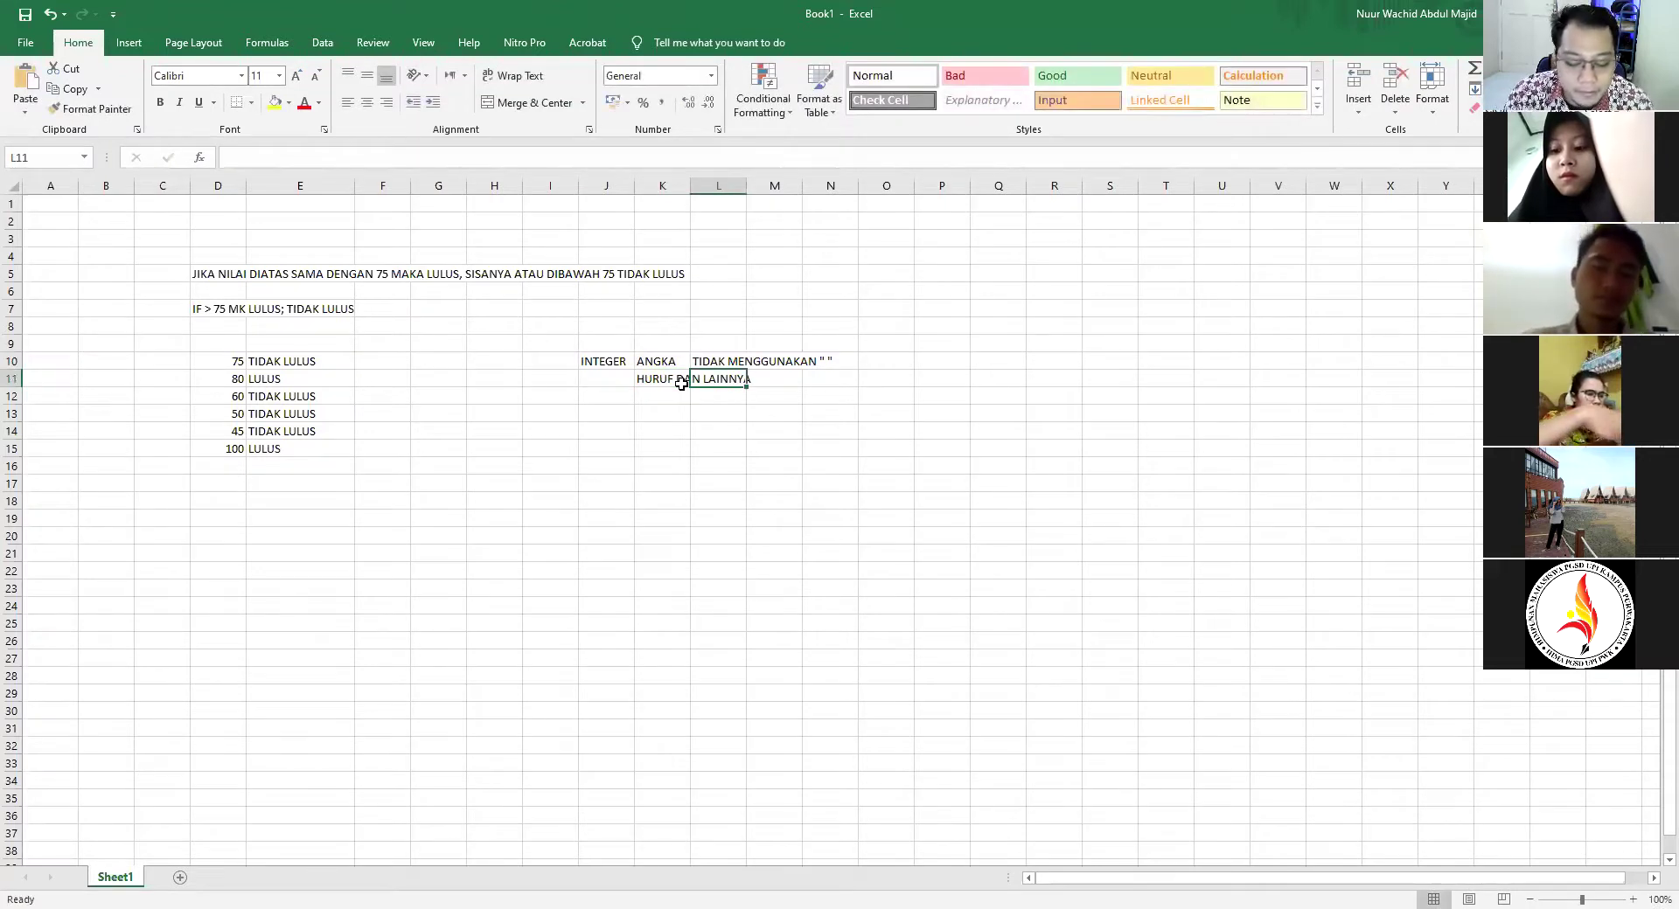
text(MENGGUNAKAN )
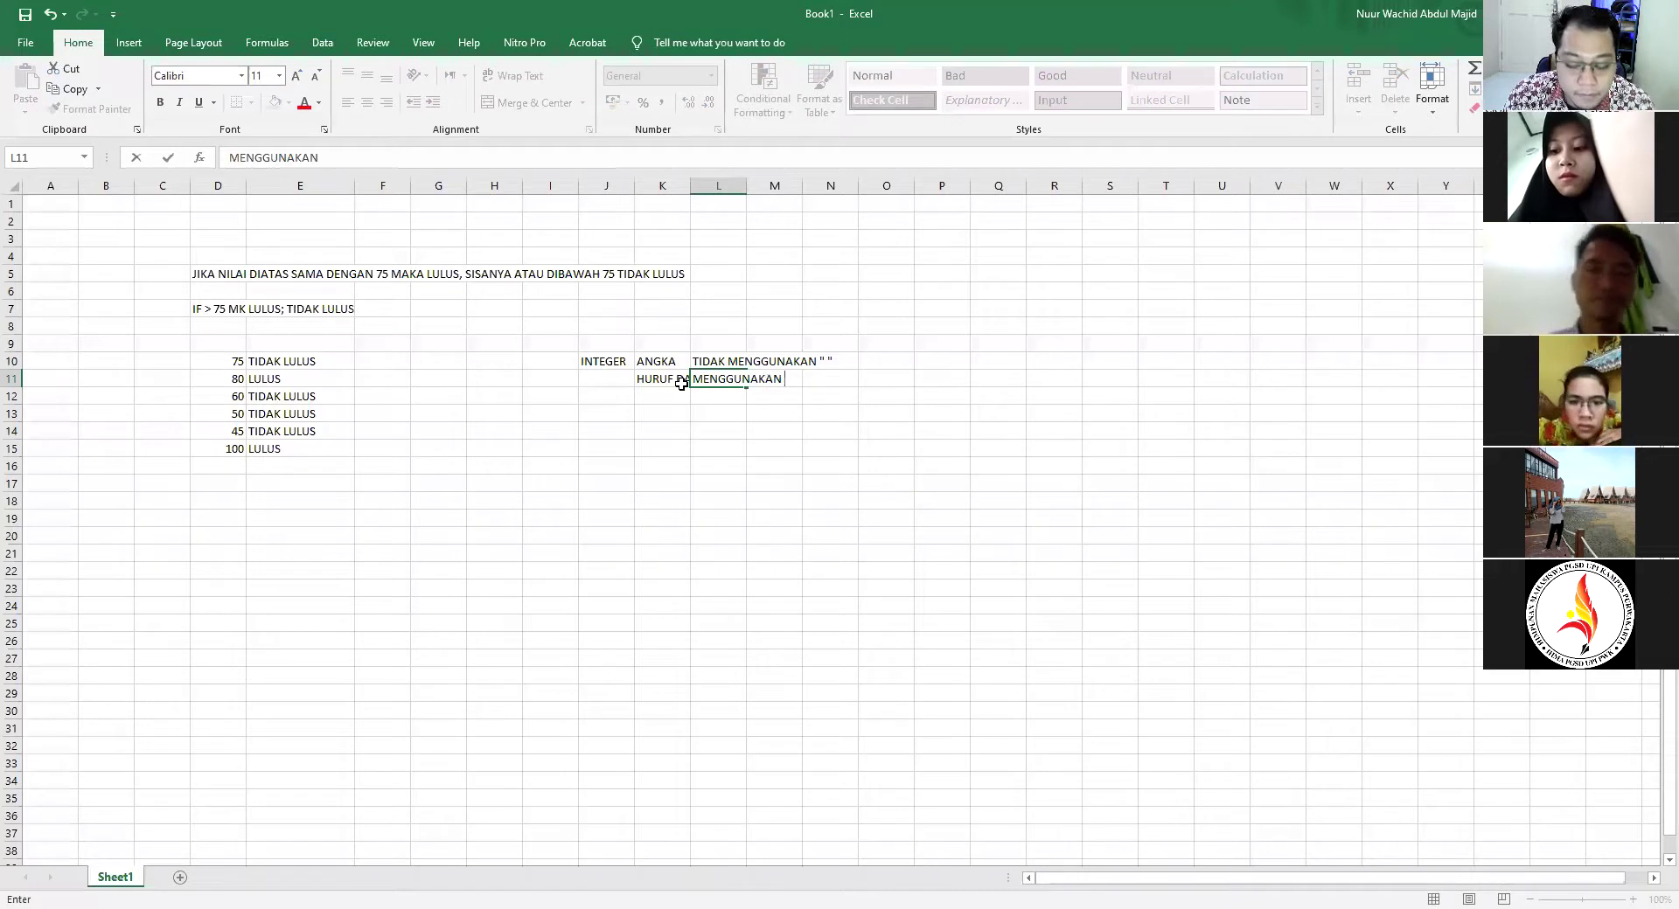
text(" ")
key(Return)
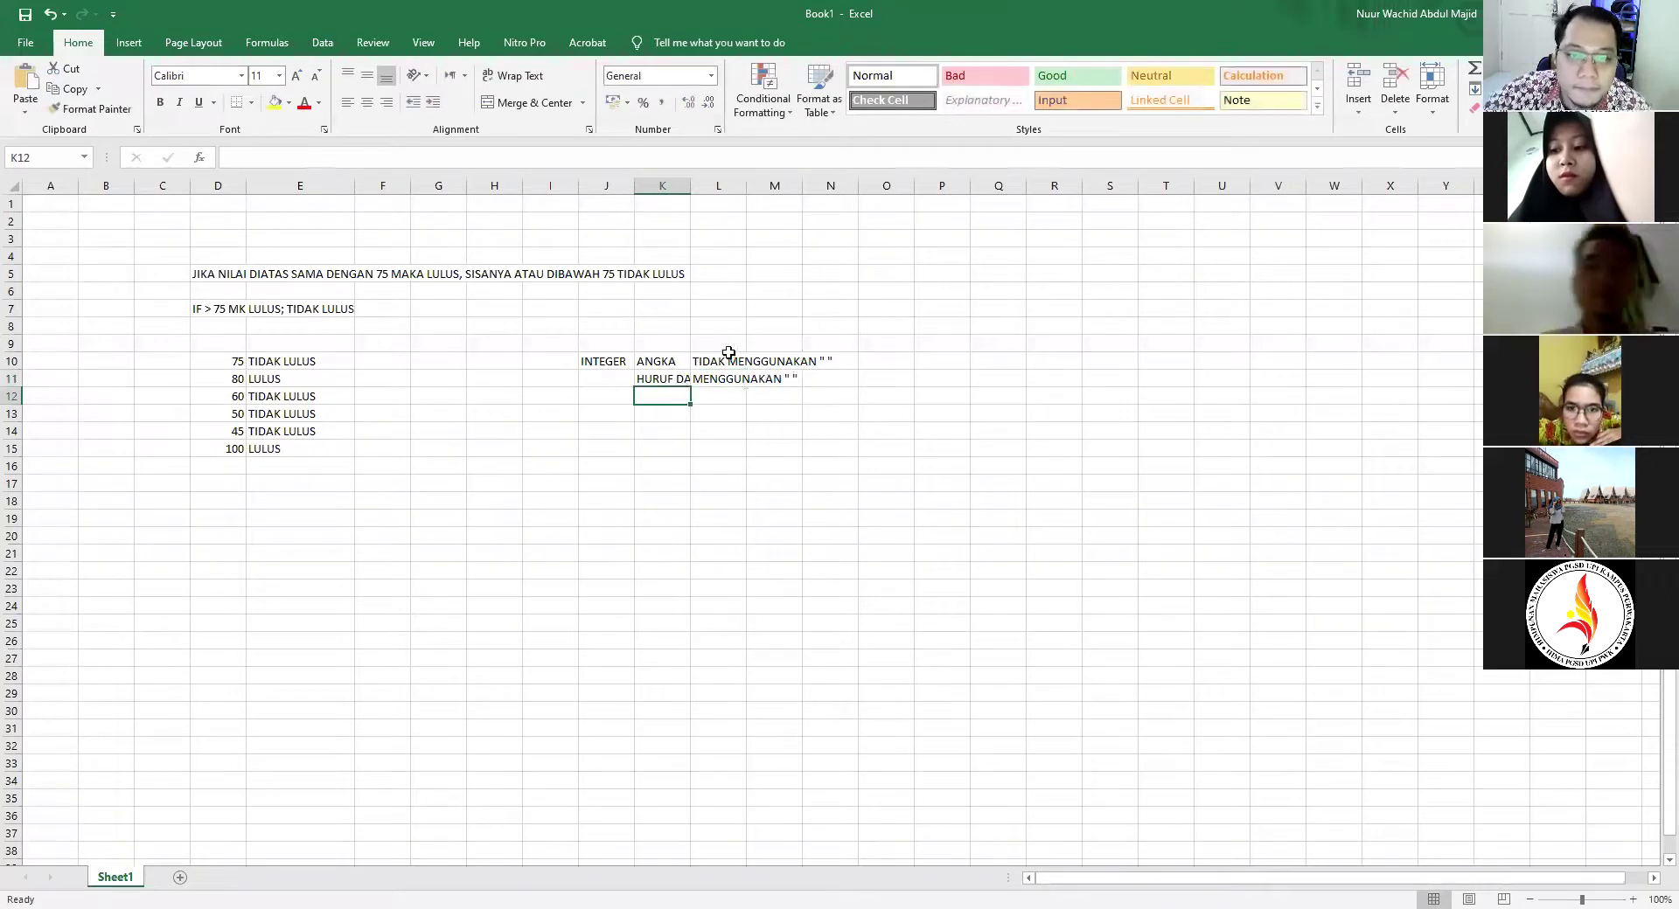
click(717, 383)
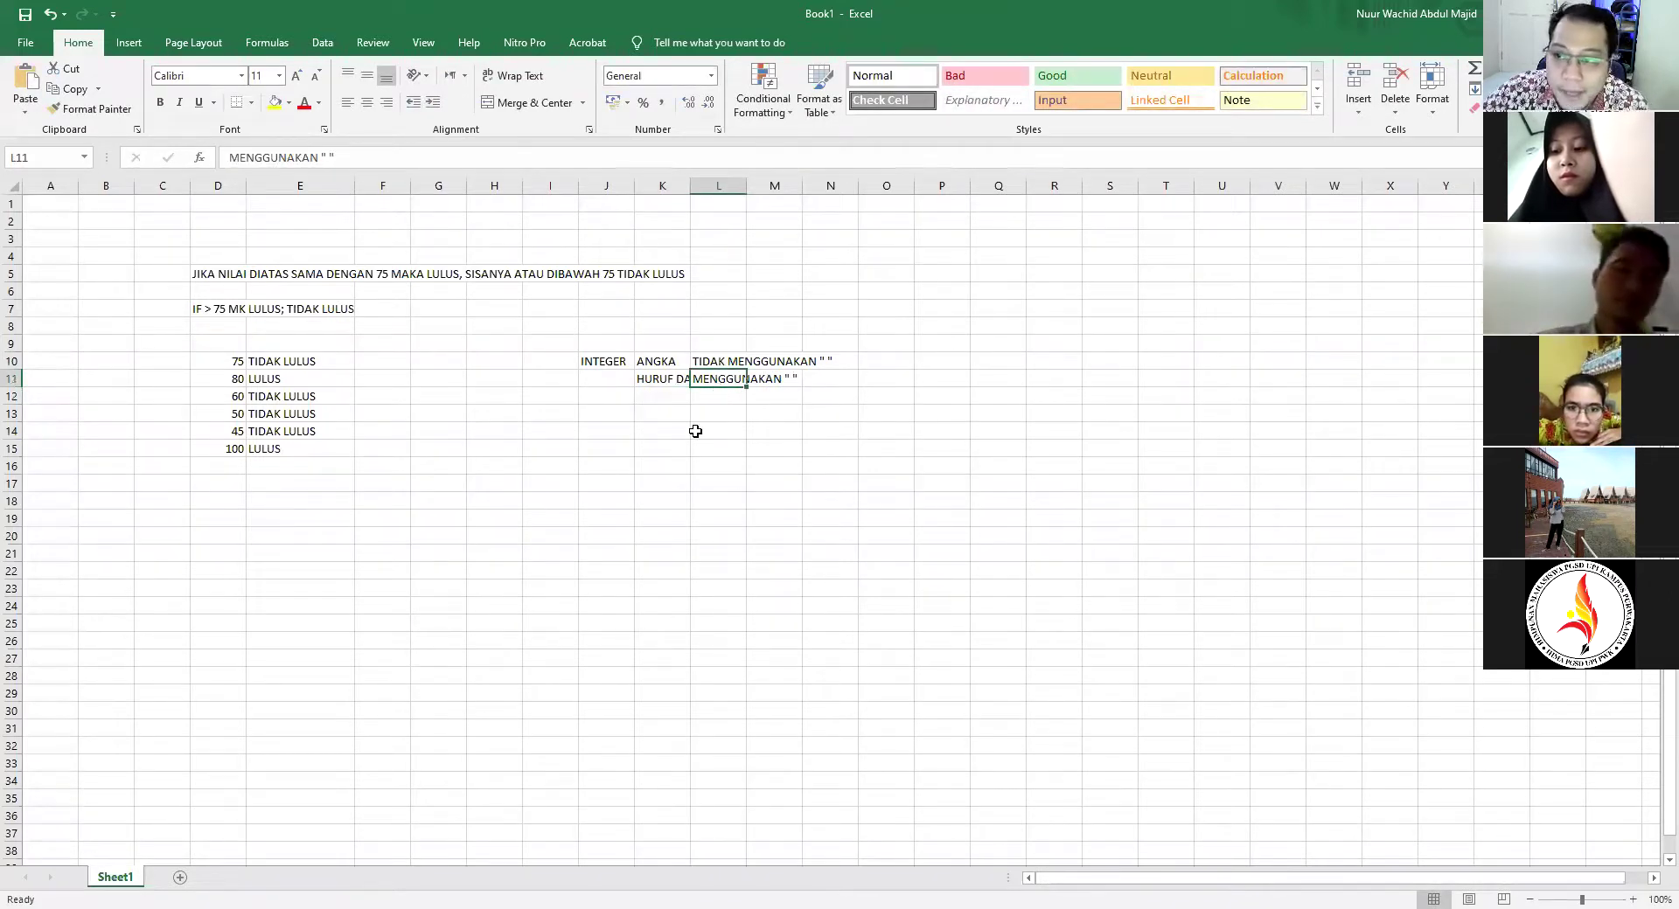
click(644, 434)
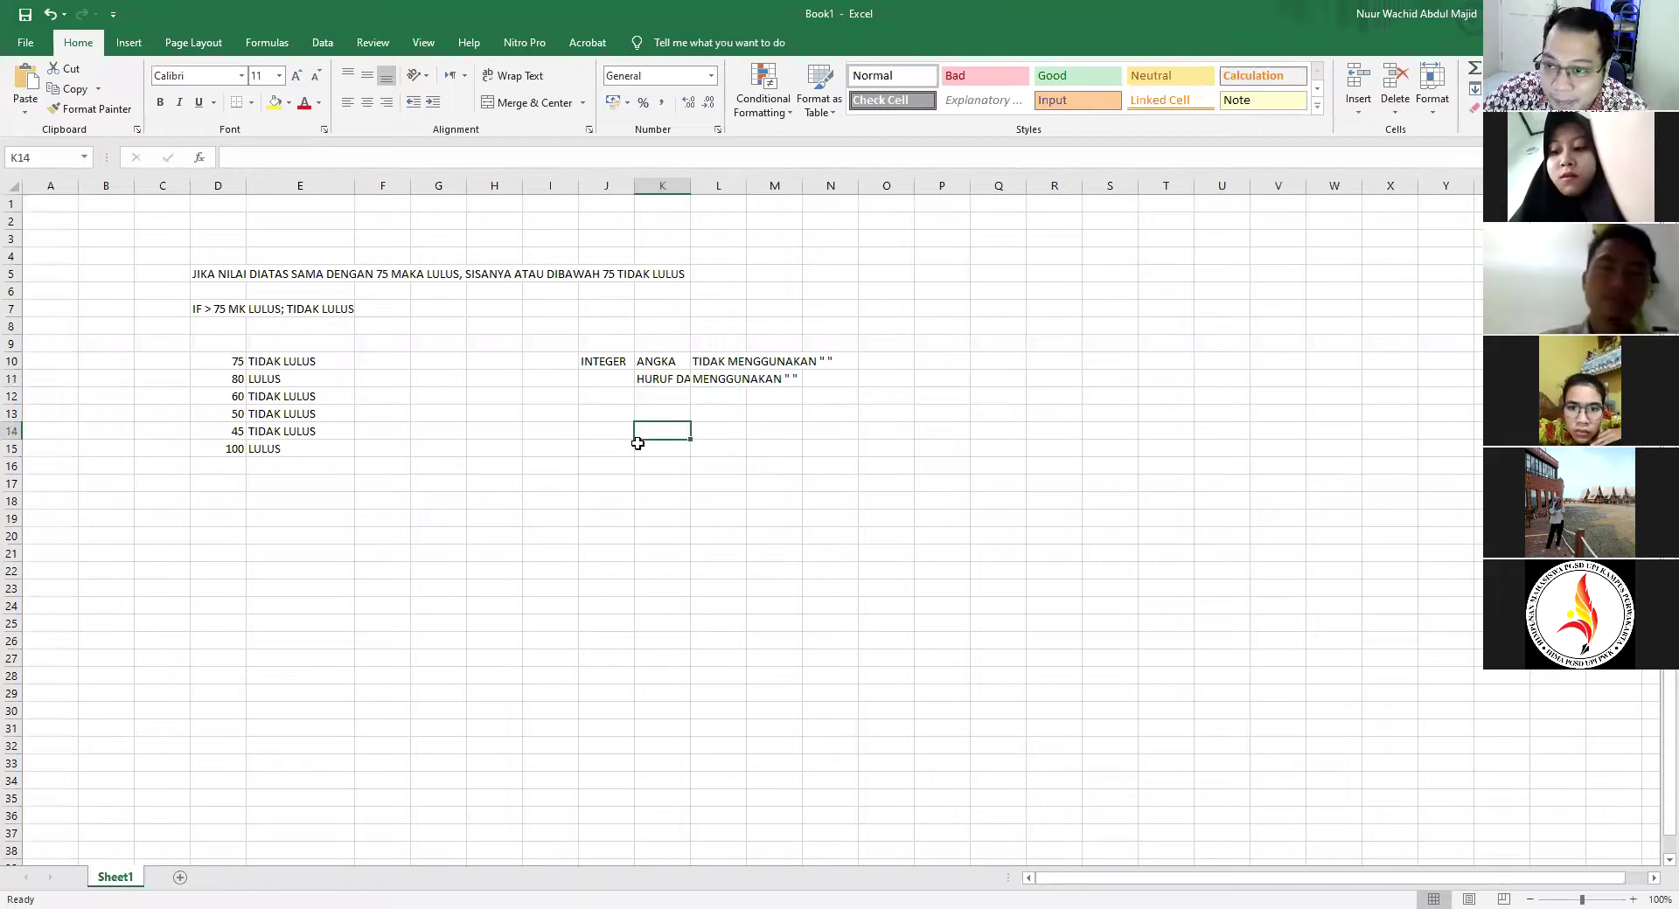
Edit and reconfirm E10's IF formula, which shows TIDAK LULUS for 75
click(226, 361)
click(280, 362)
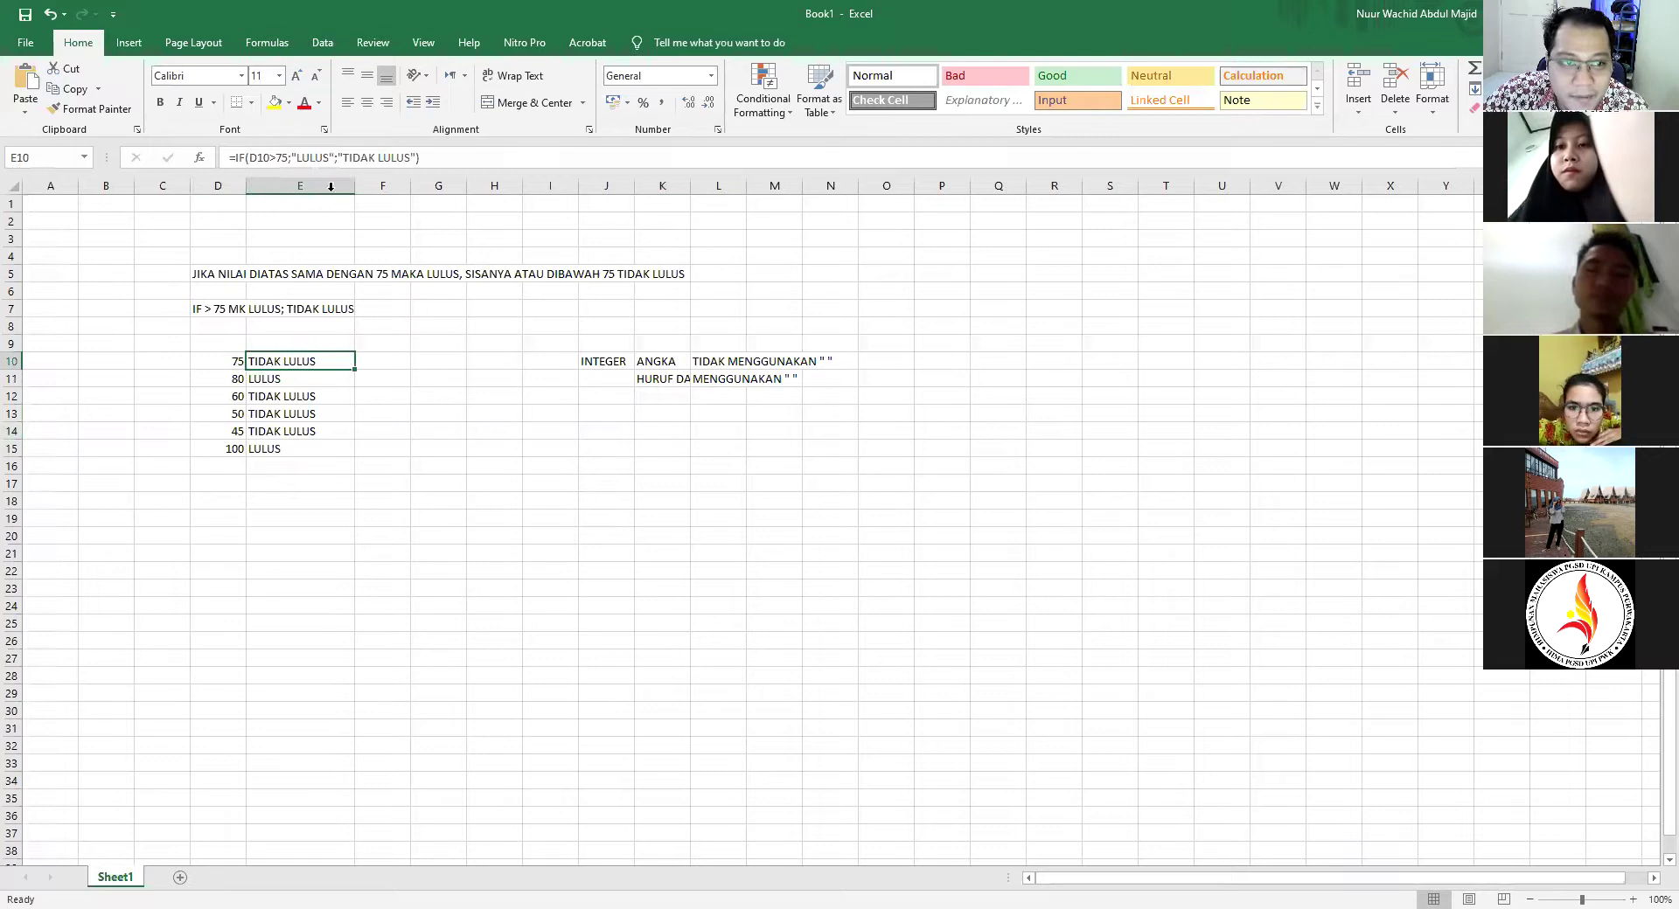
click(277, 155)
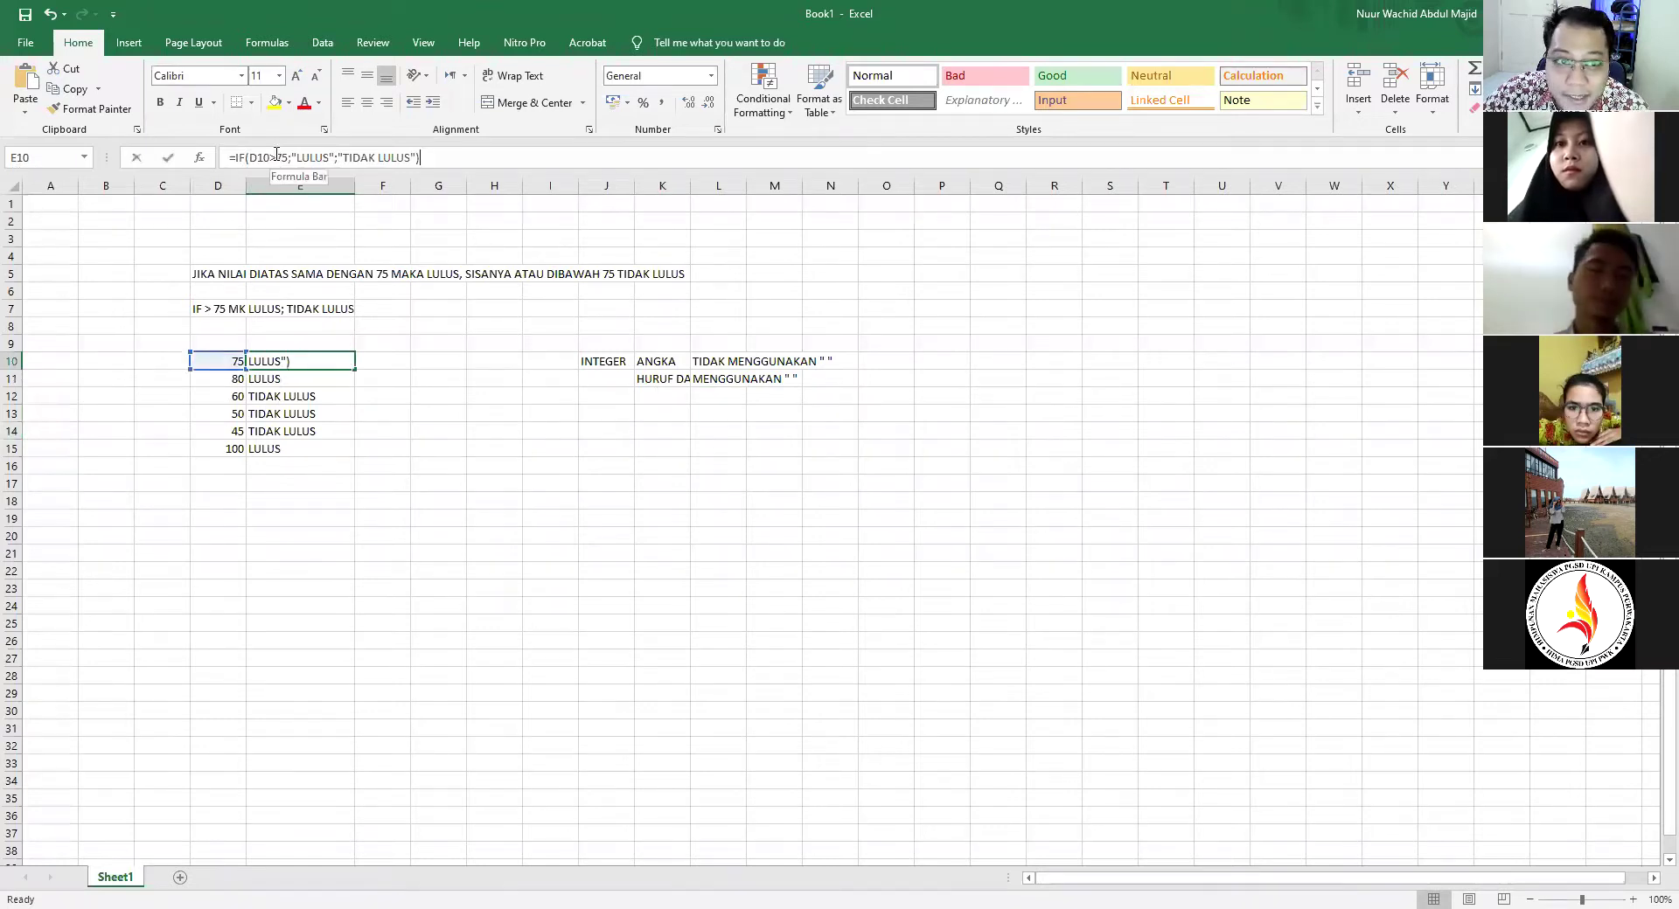
click(289, 157)
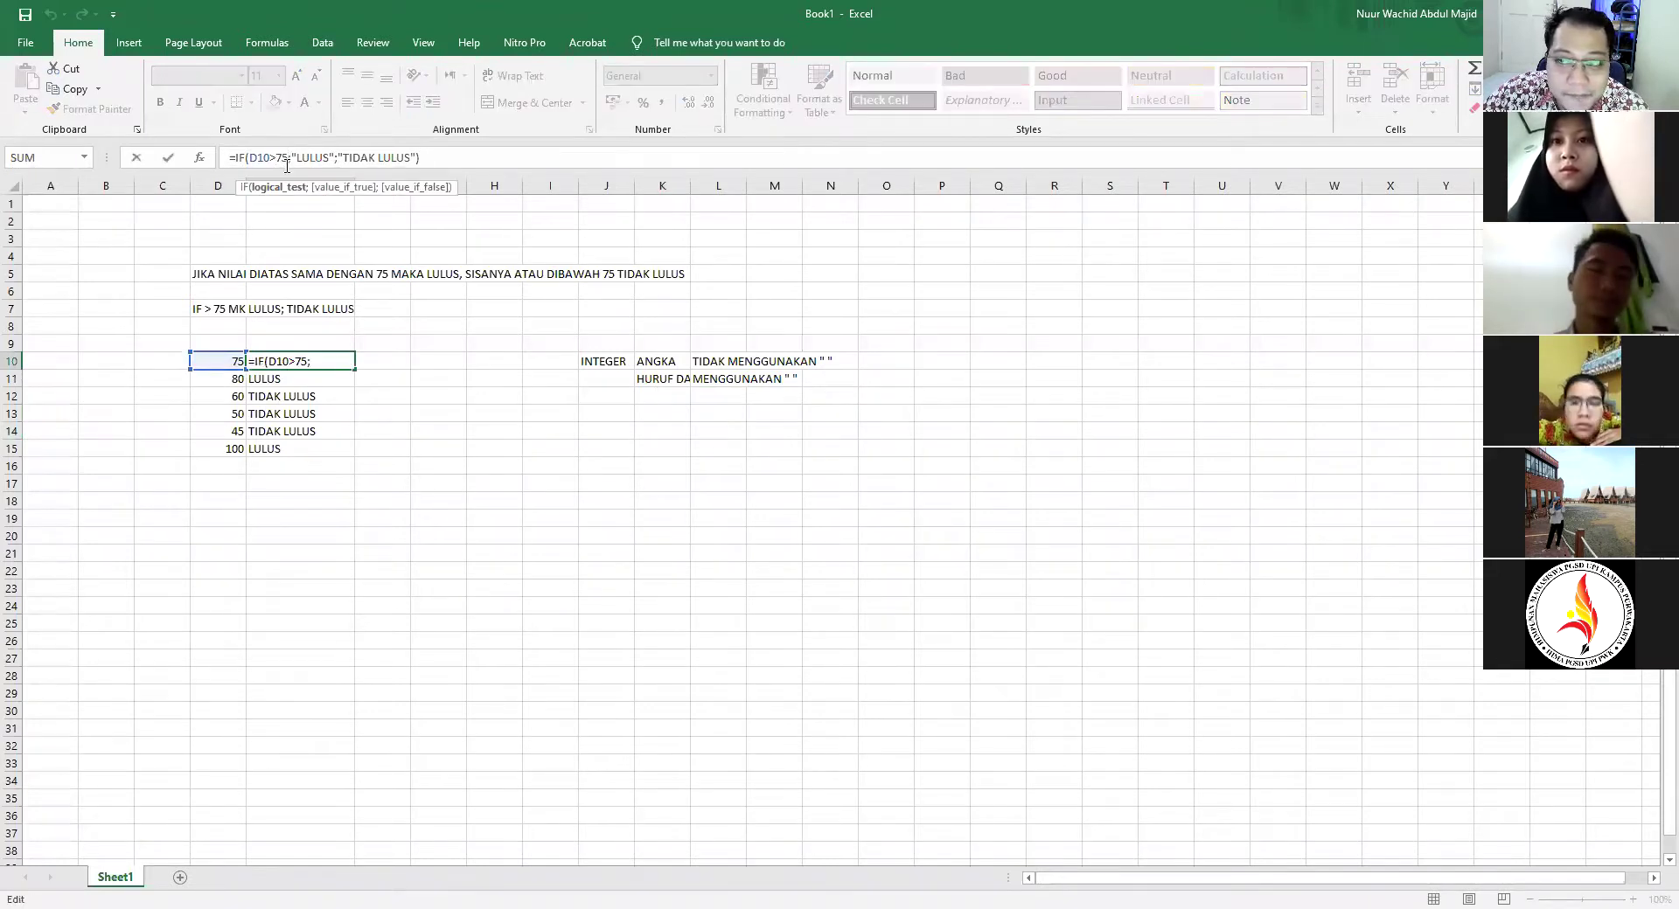
key(Return)
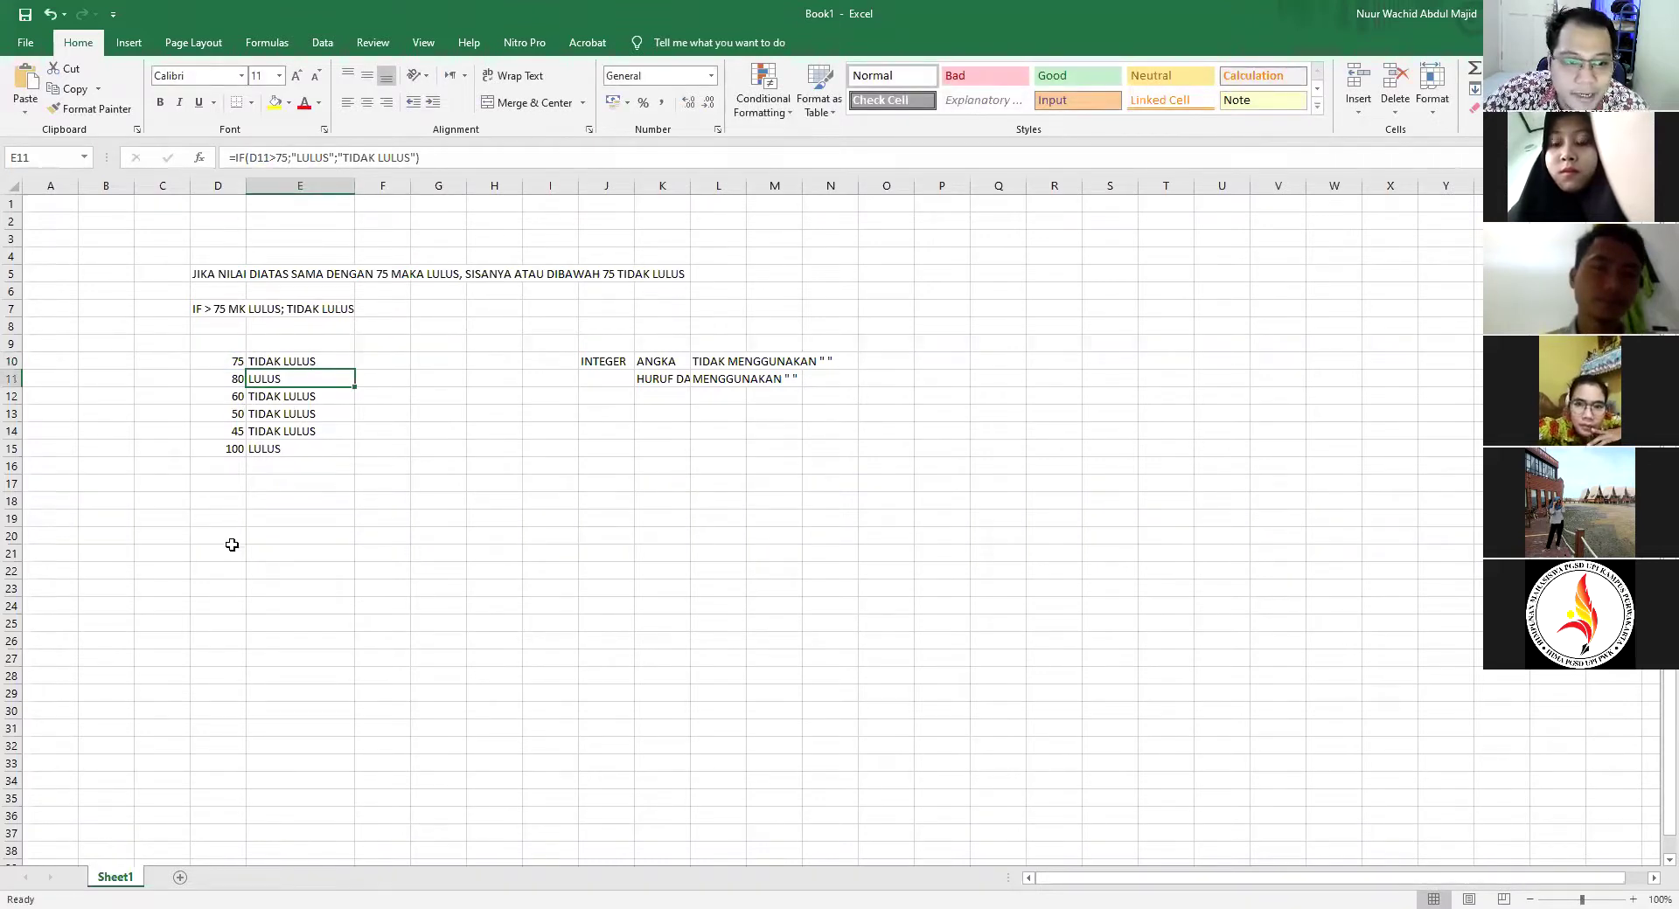
Type MAKAN in D21 and a quoted space " " in E21
click(230, 547)
text(MAKAN)
key(Return)
click(230, 546)
key(Right)
text(" ")
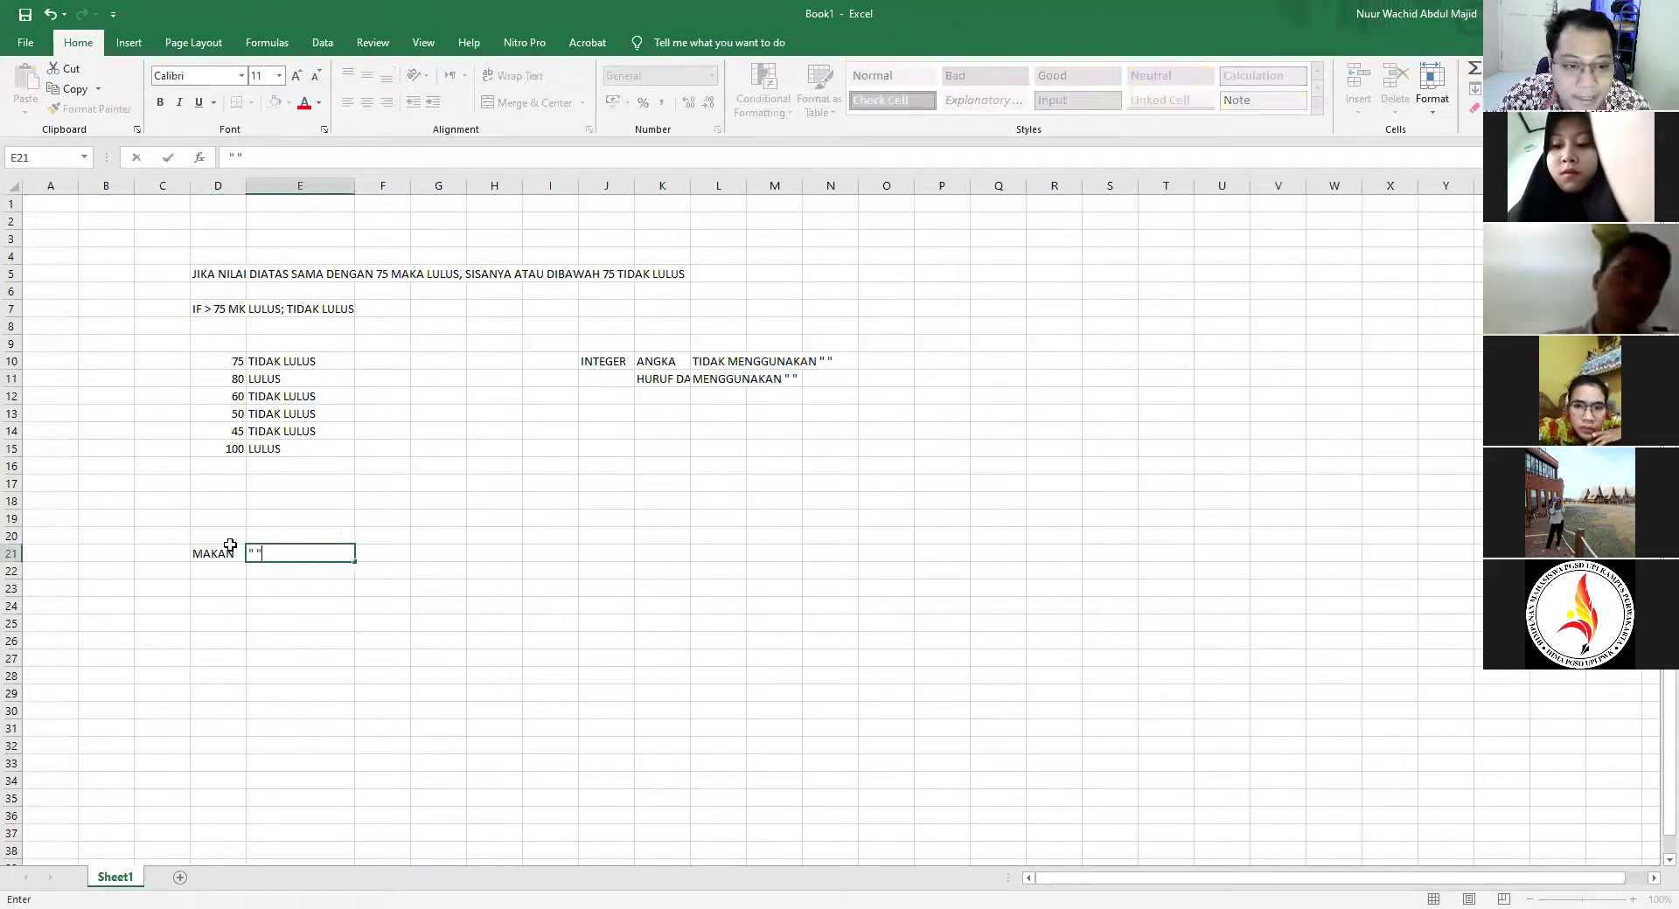
key(Return)
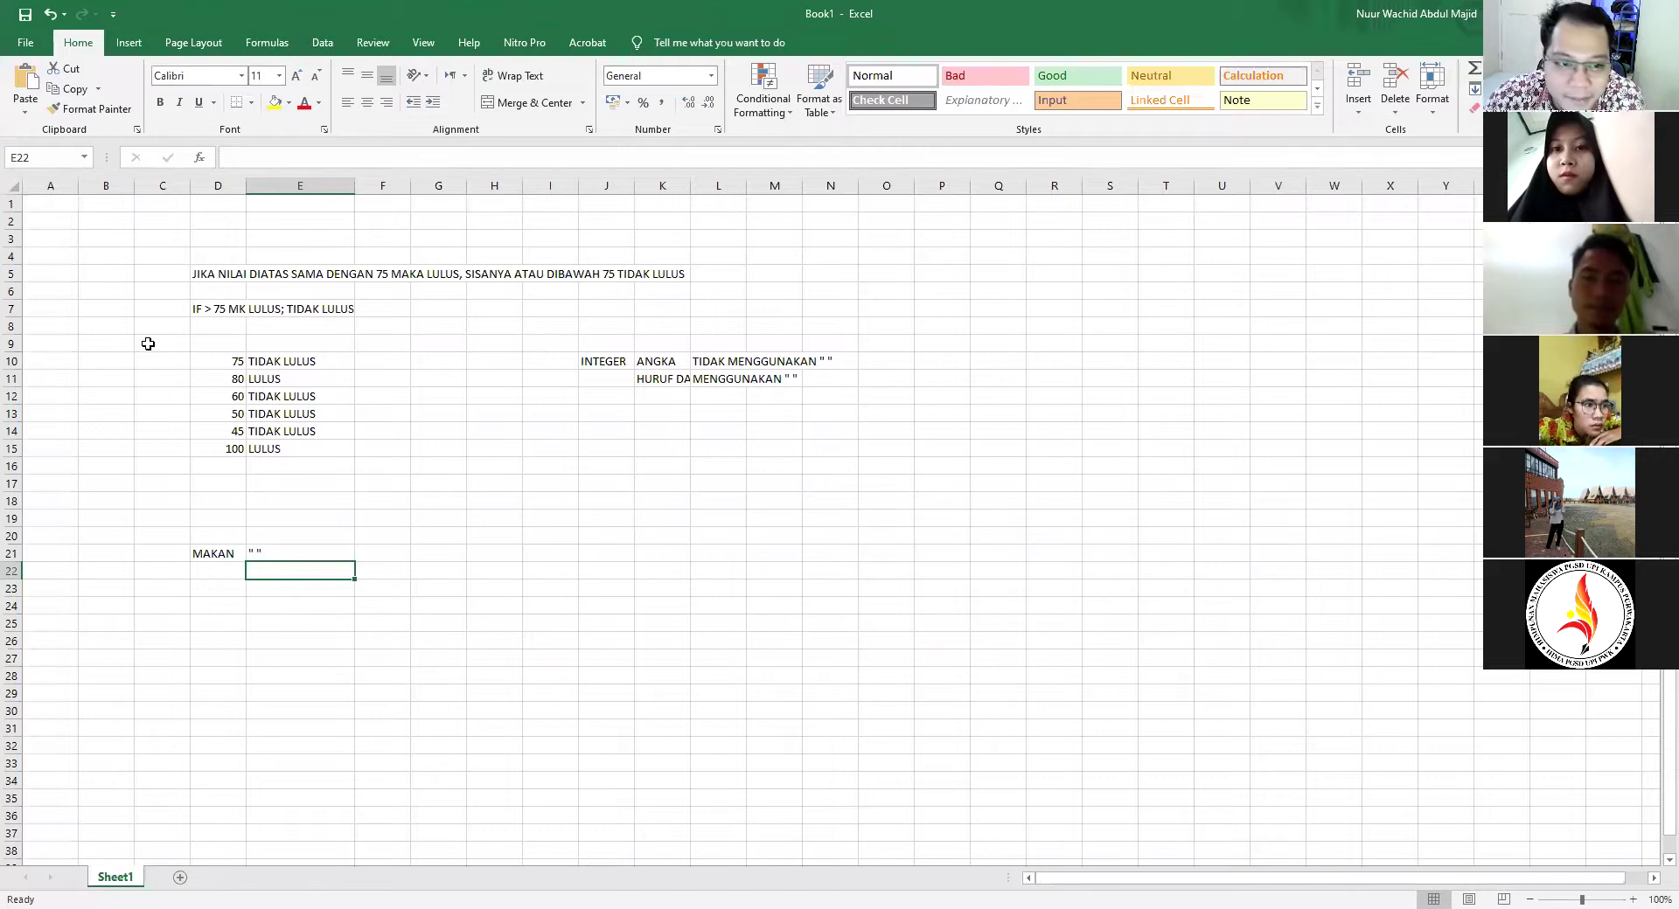
Highlight the block of worked examples to review it, then deselect
drag(147, 344, 906, 622)
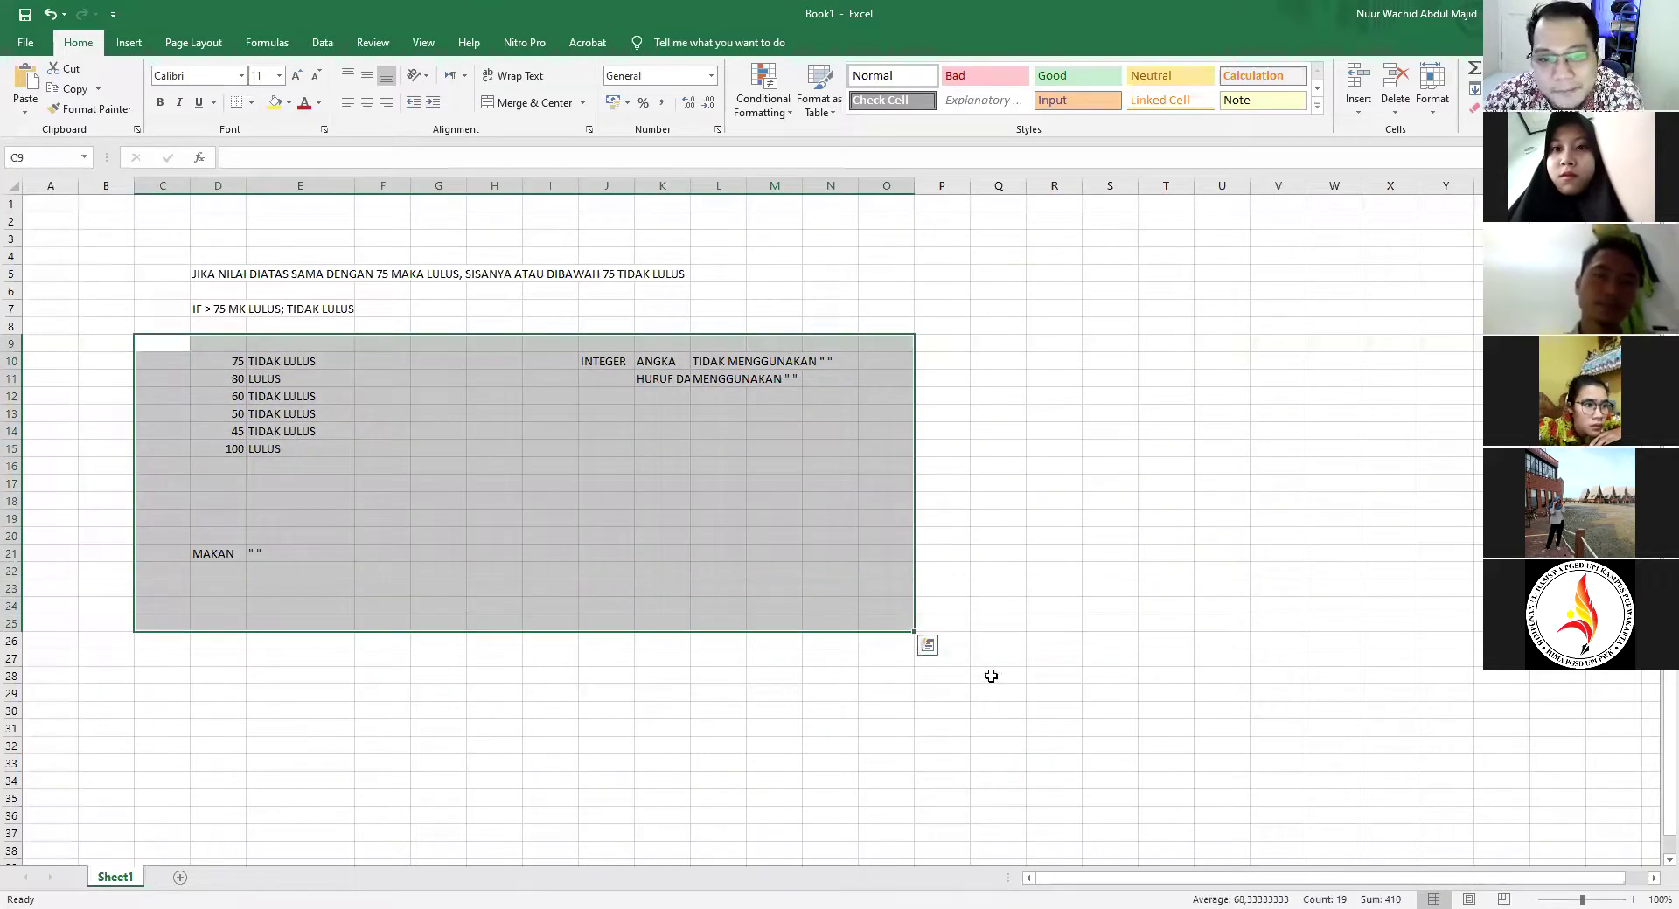
click(989, 679)
drag(63, 326, 970, 583)
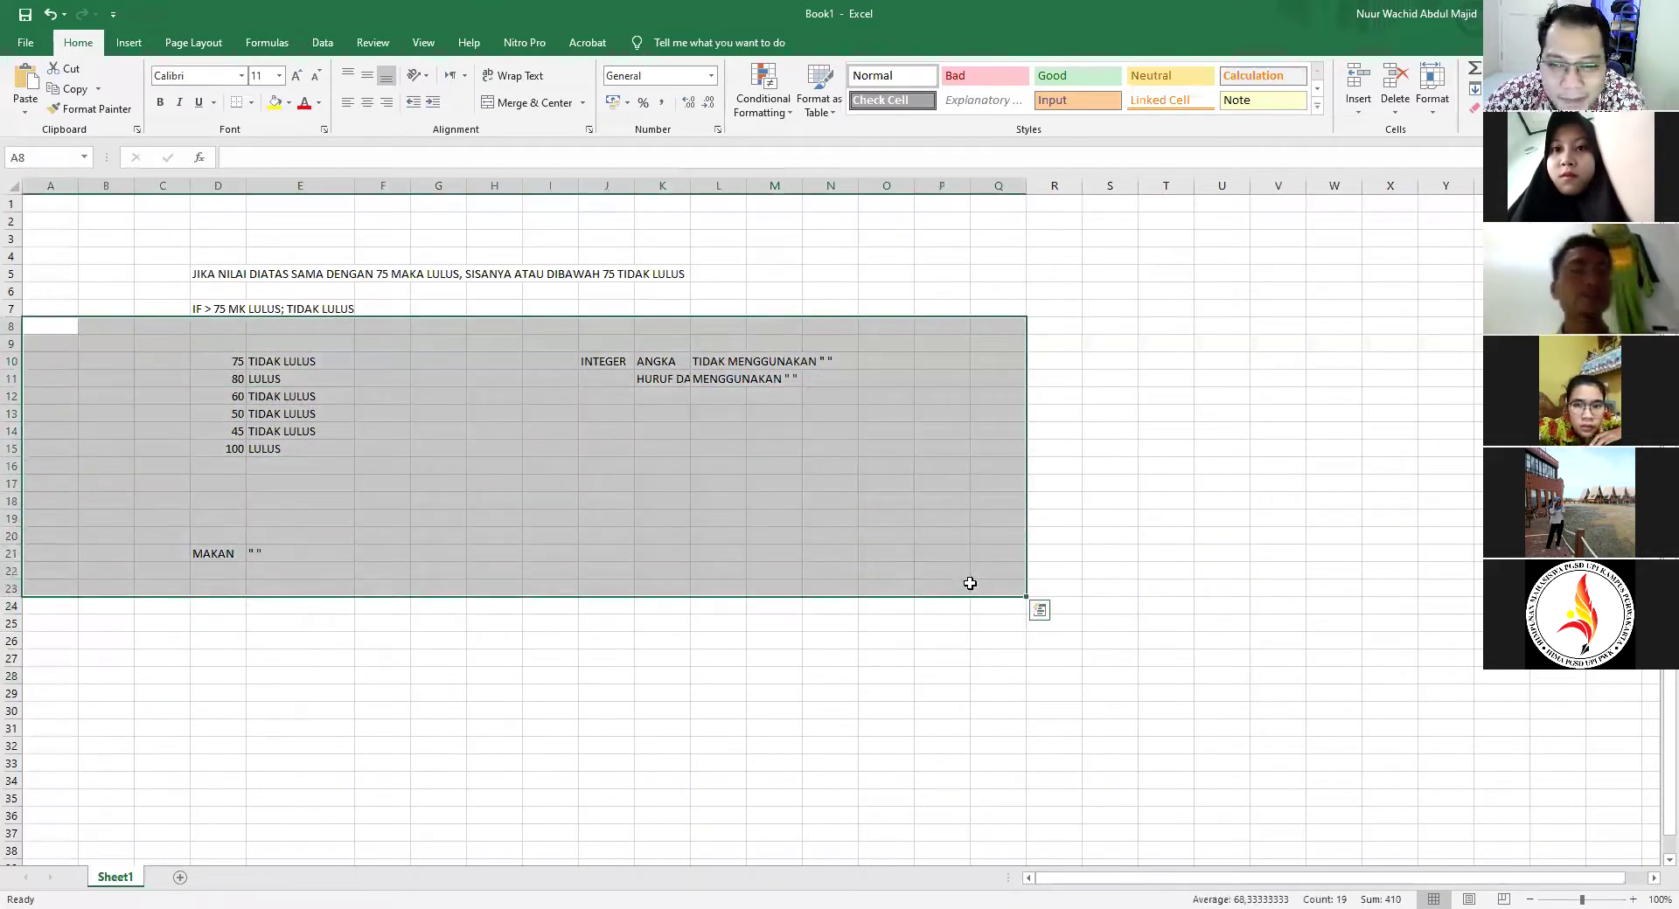
click(785, 677)
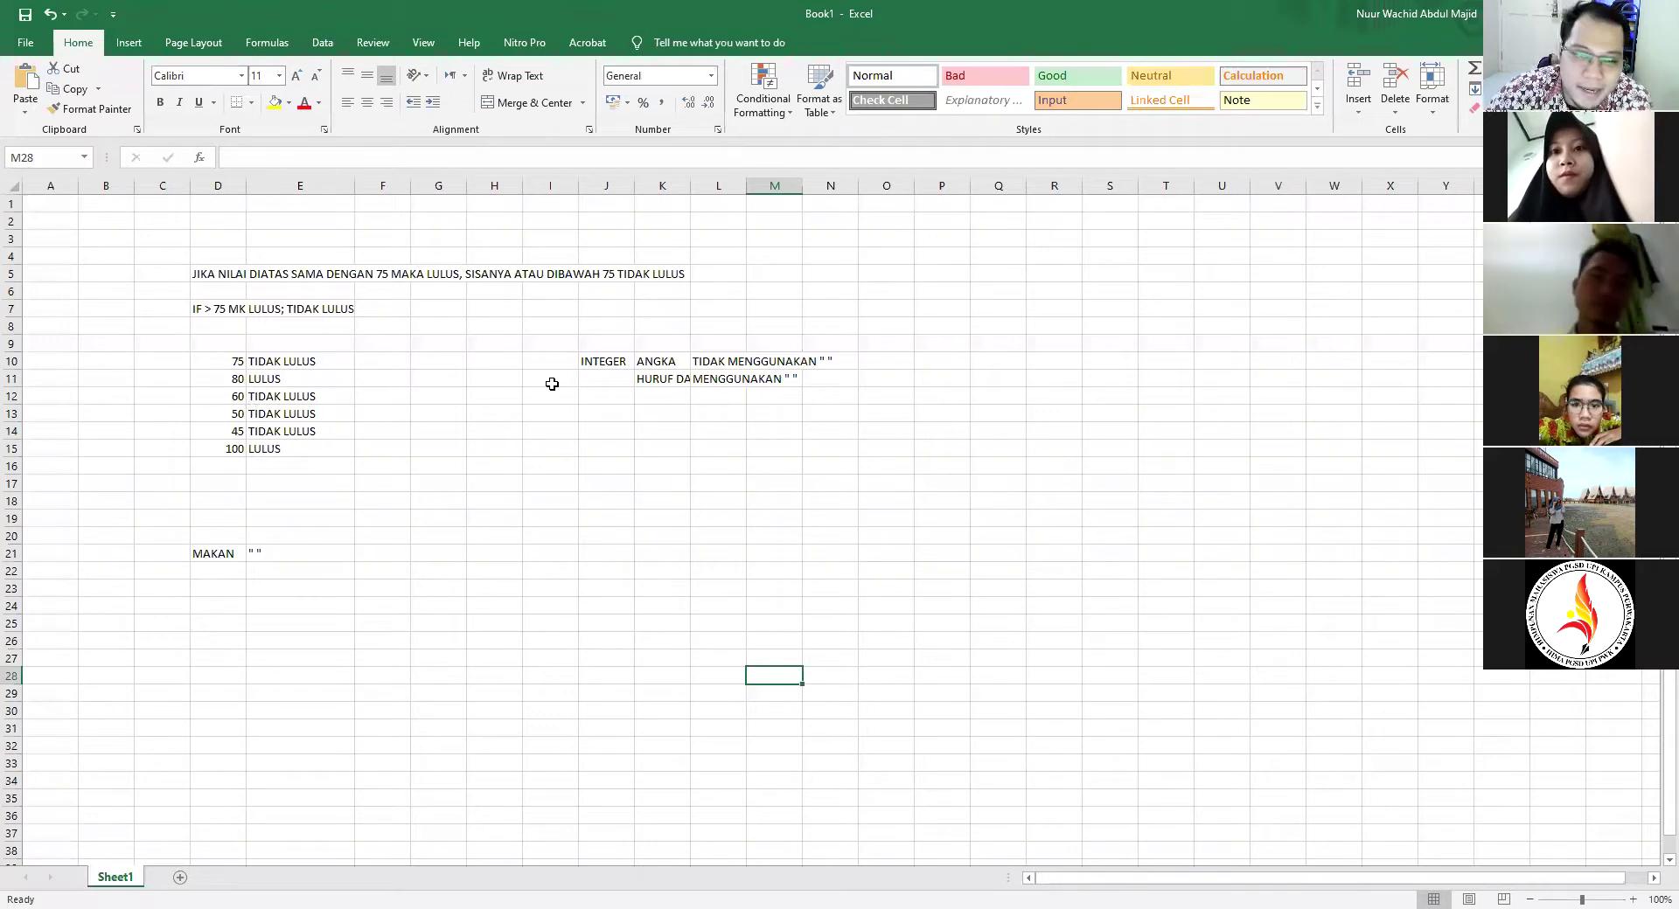
Wrap 75 in quotes in E10's formula: =IF(D10>"75";"LULUS";"TIDAK LULUS")
click(278, 364)
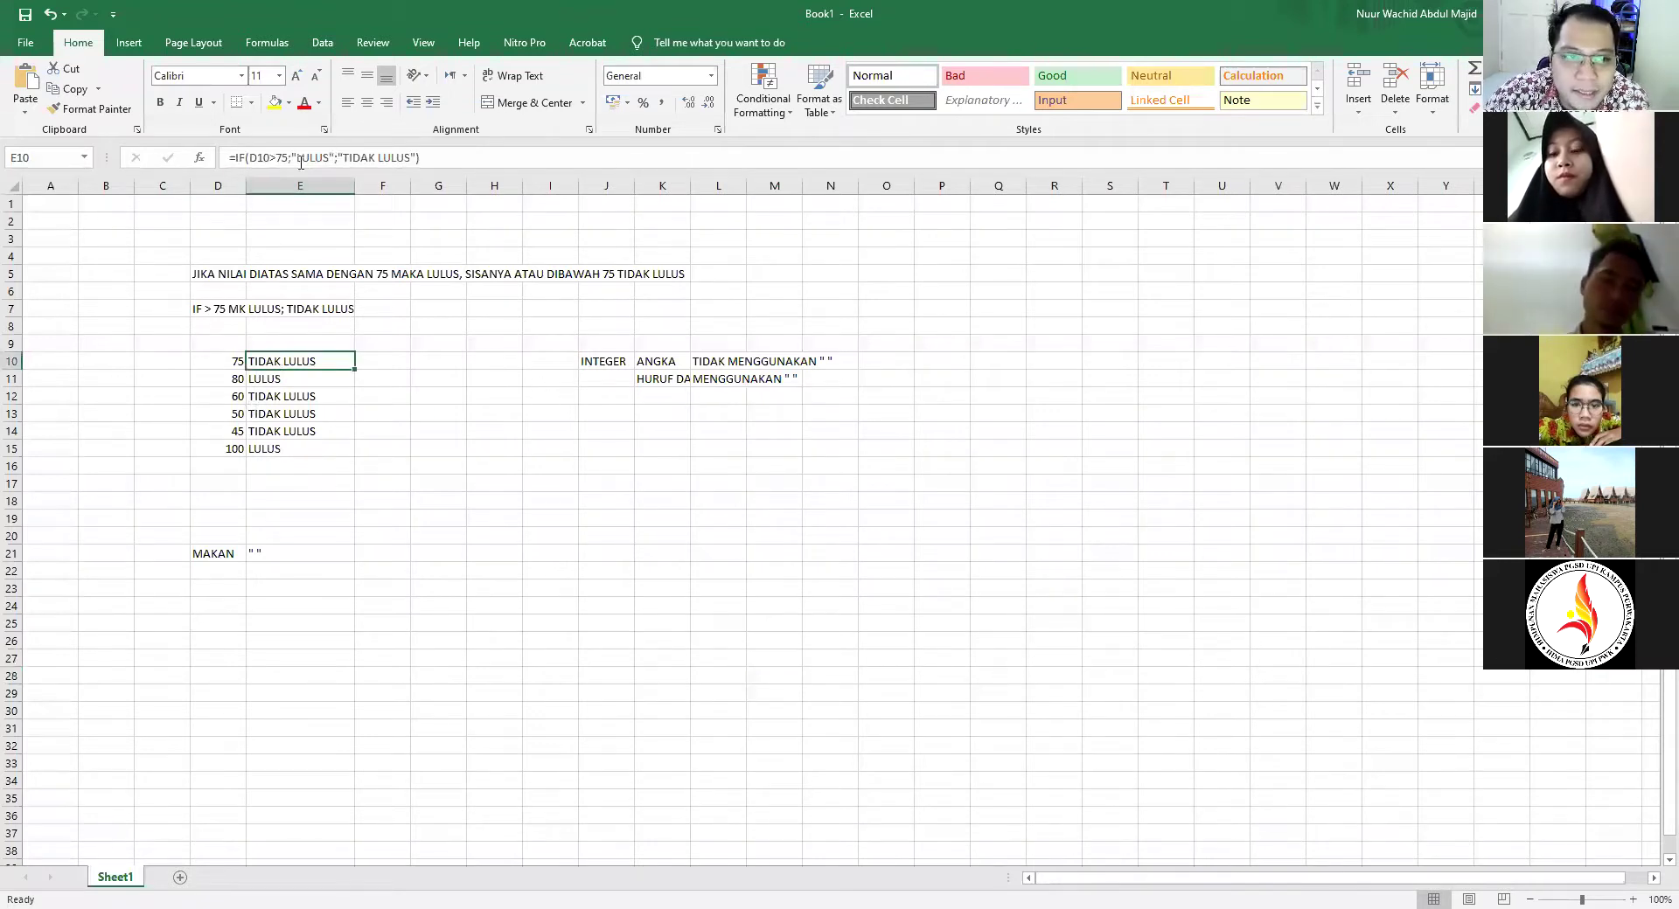
click(307, 379)
click(269, 362)
double_click(268, 362)
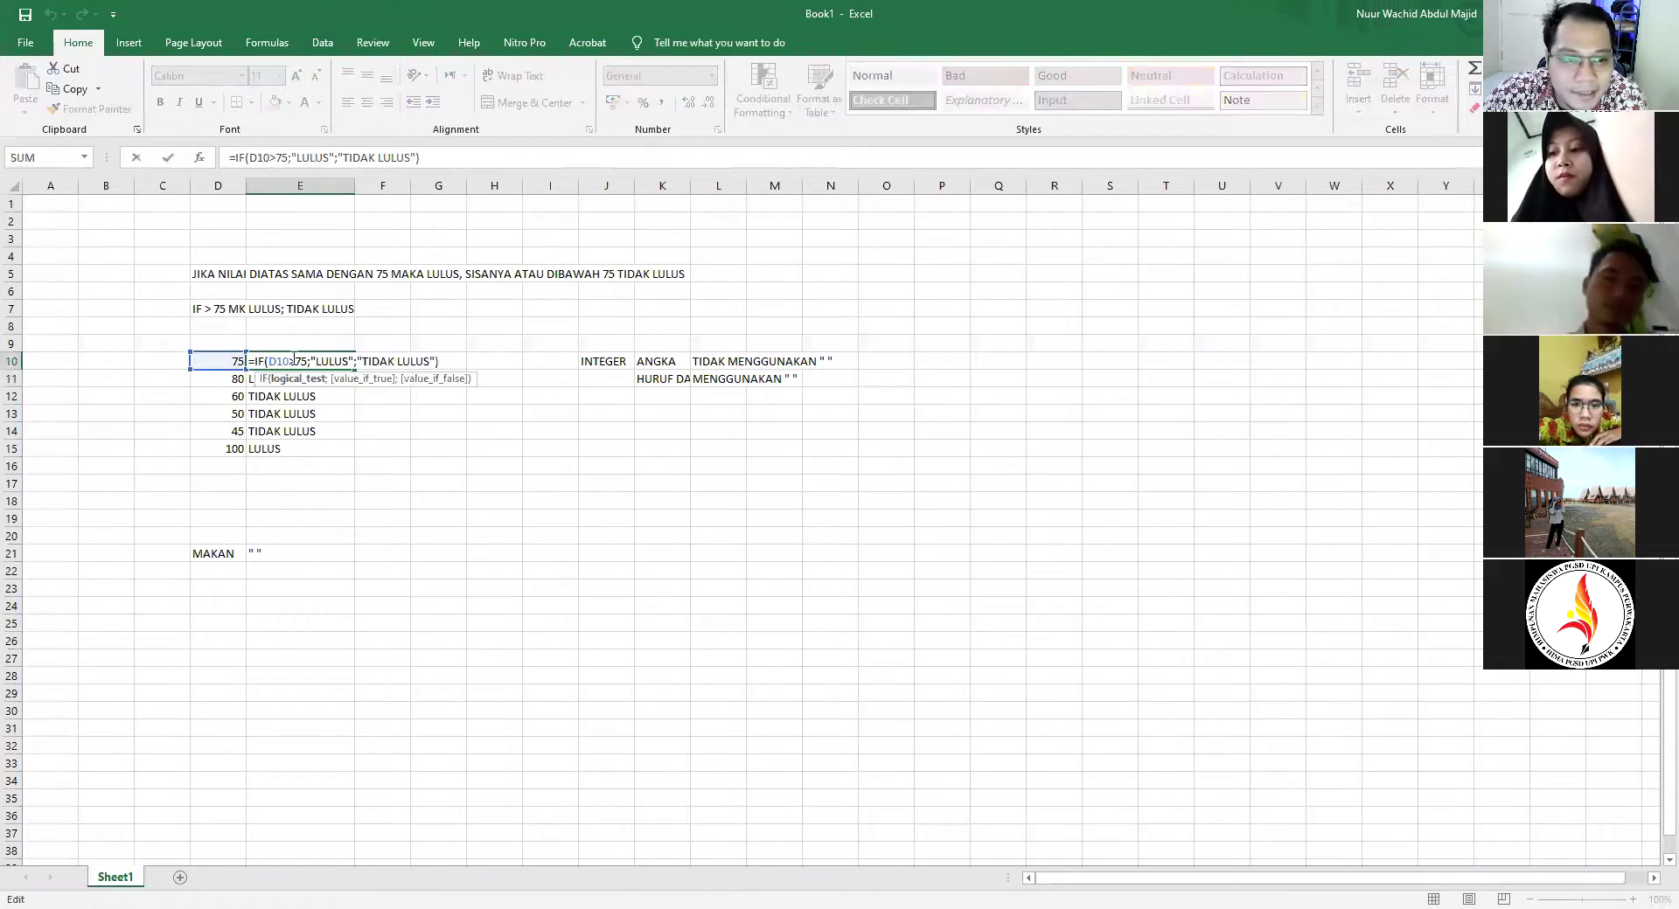
text(" )
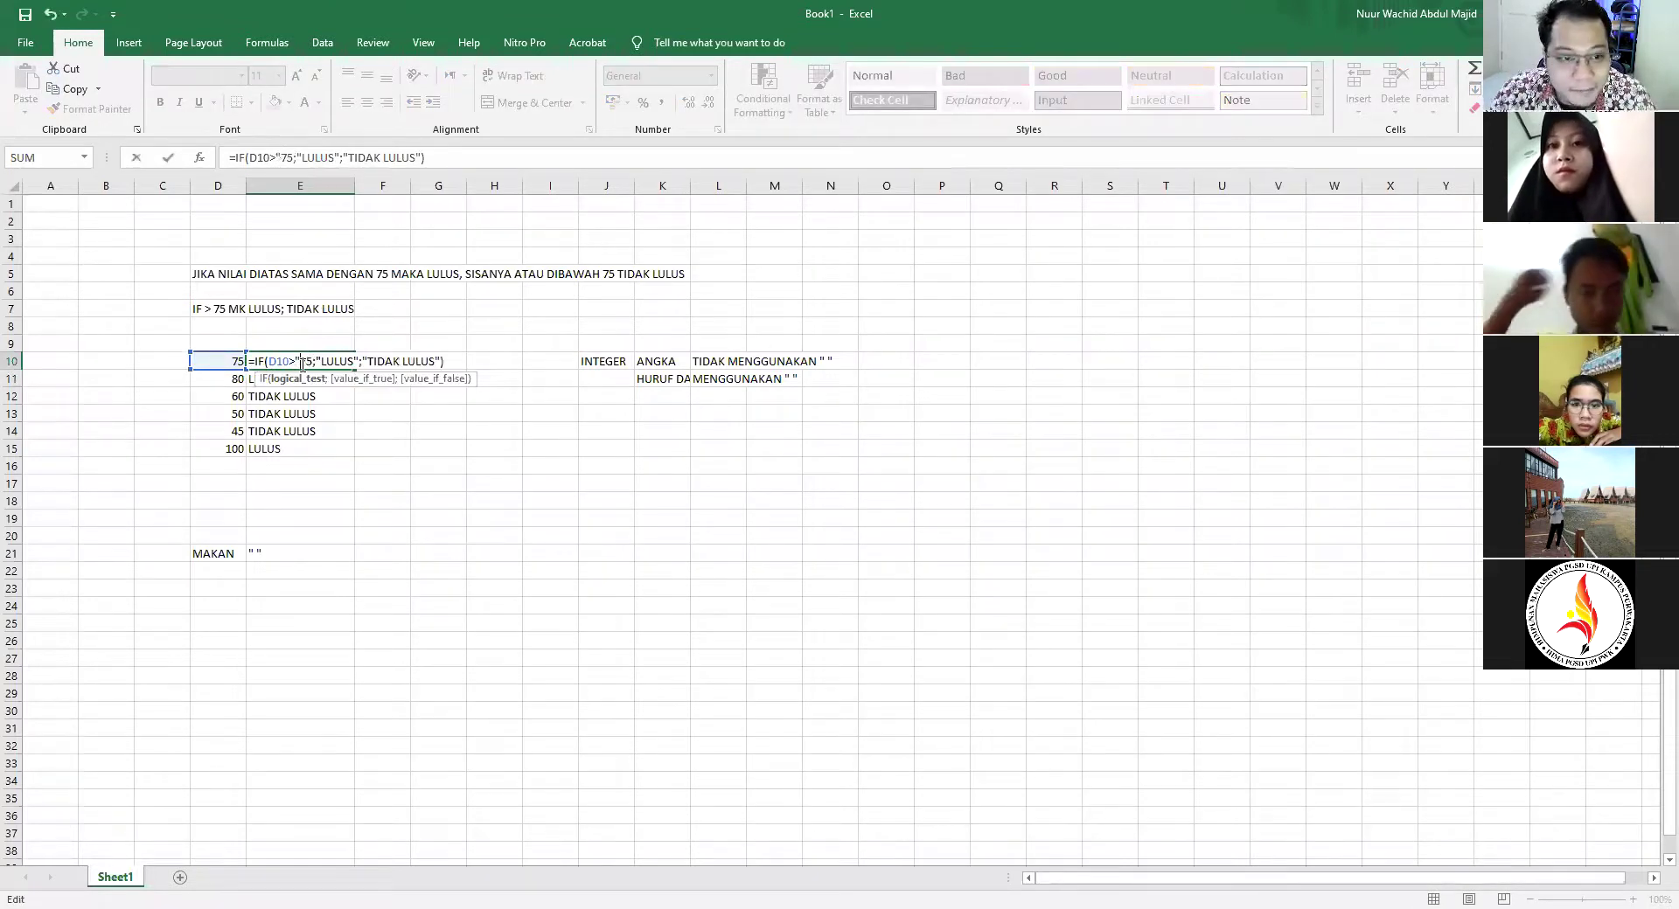
text(")
key(Return)
Copy the quoted-75 formula down to E15 and check that 80 and 100 show TIDAK LULUS
click(325, 366)
drag(355, 372, 355, 452)
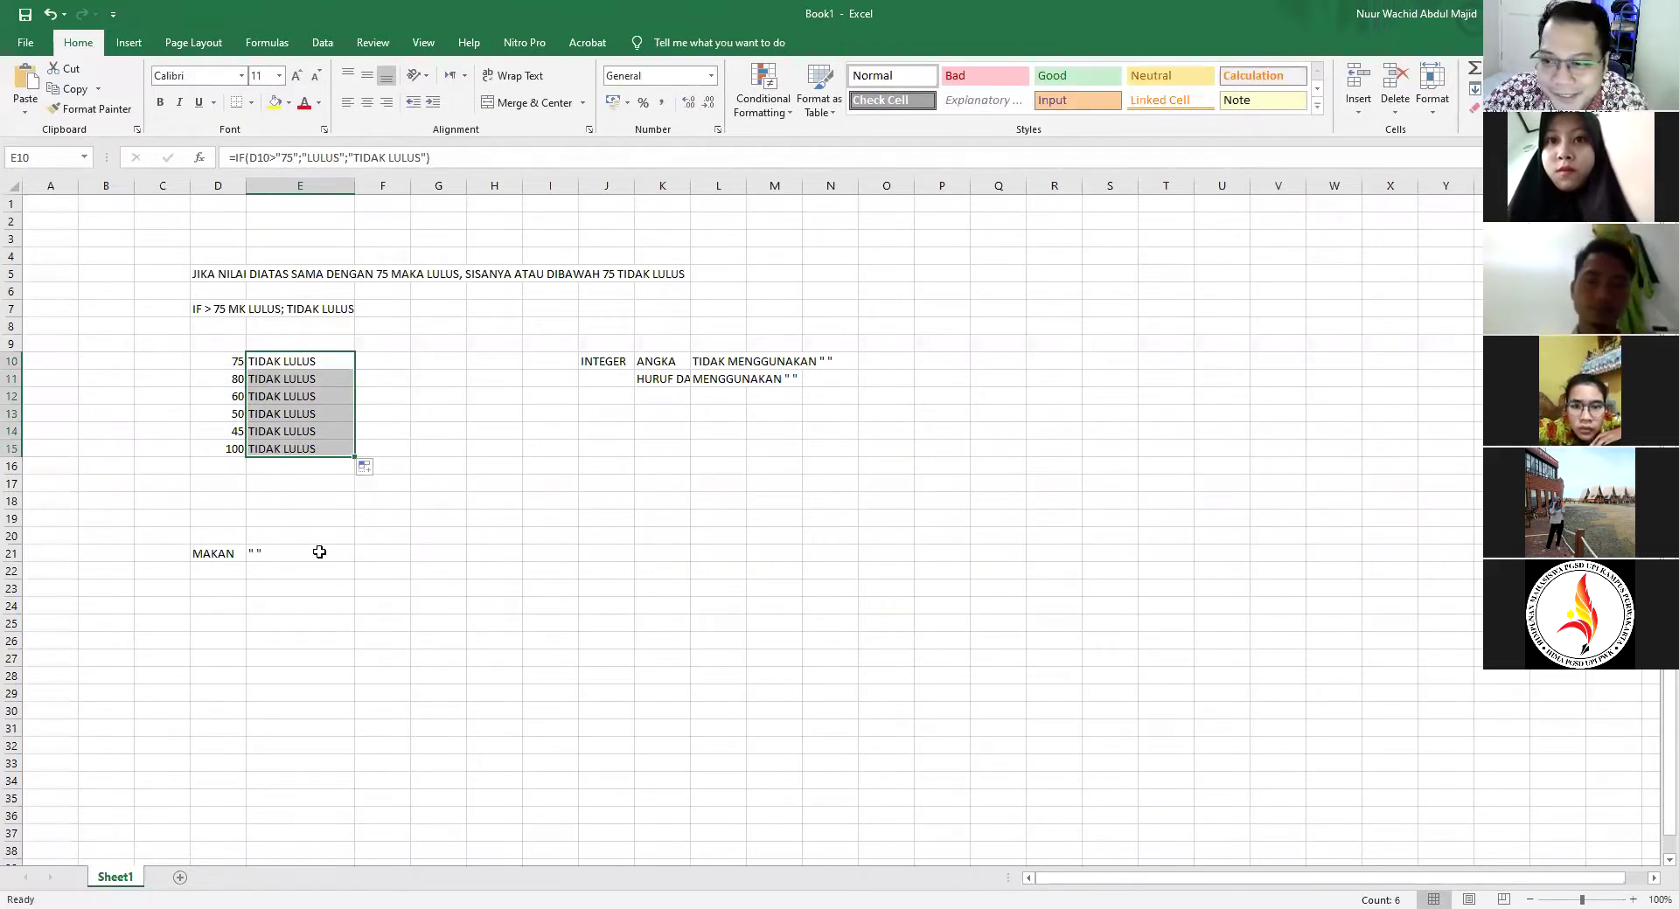
click(281, 382)
key(Left)
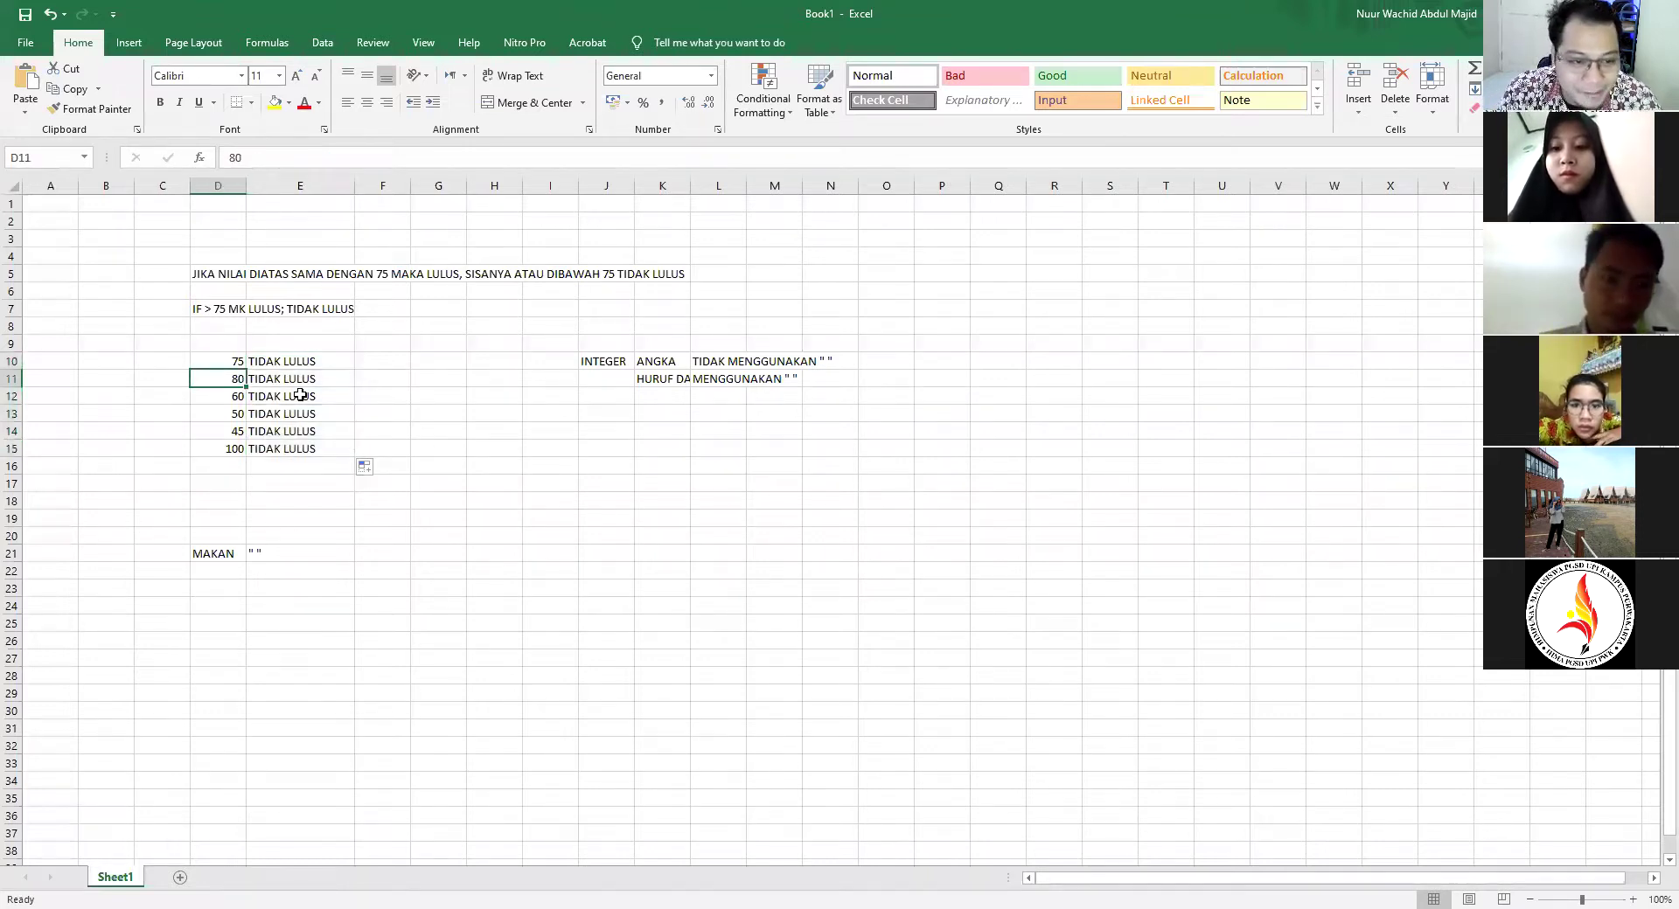
click(233, 449)
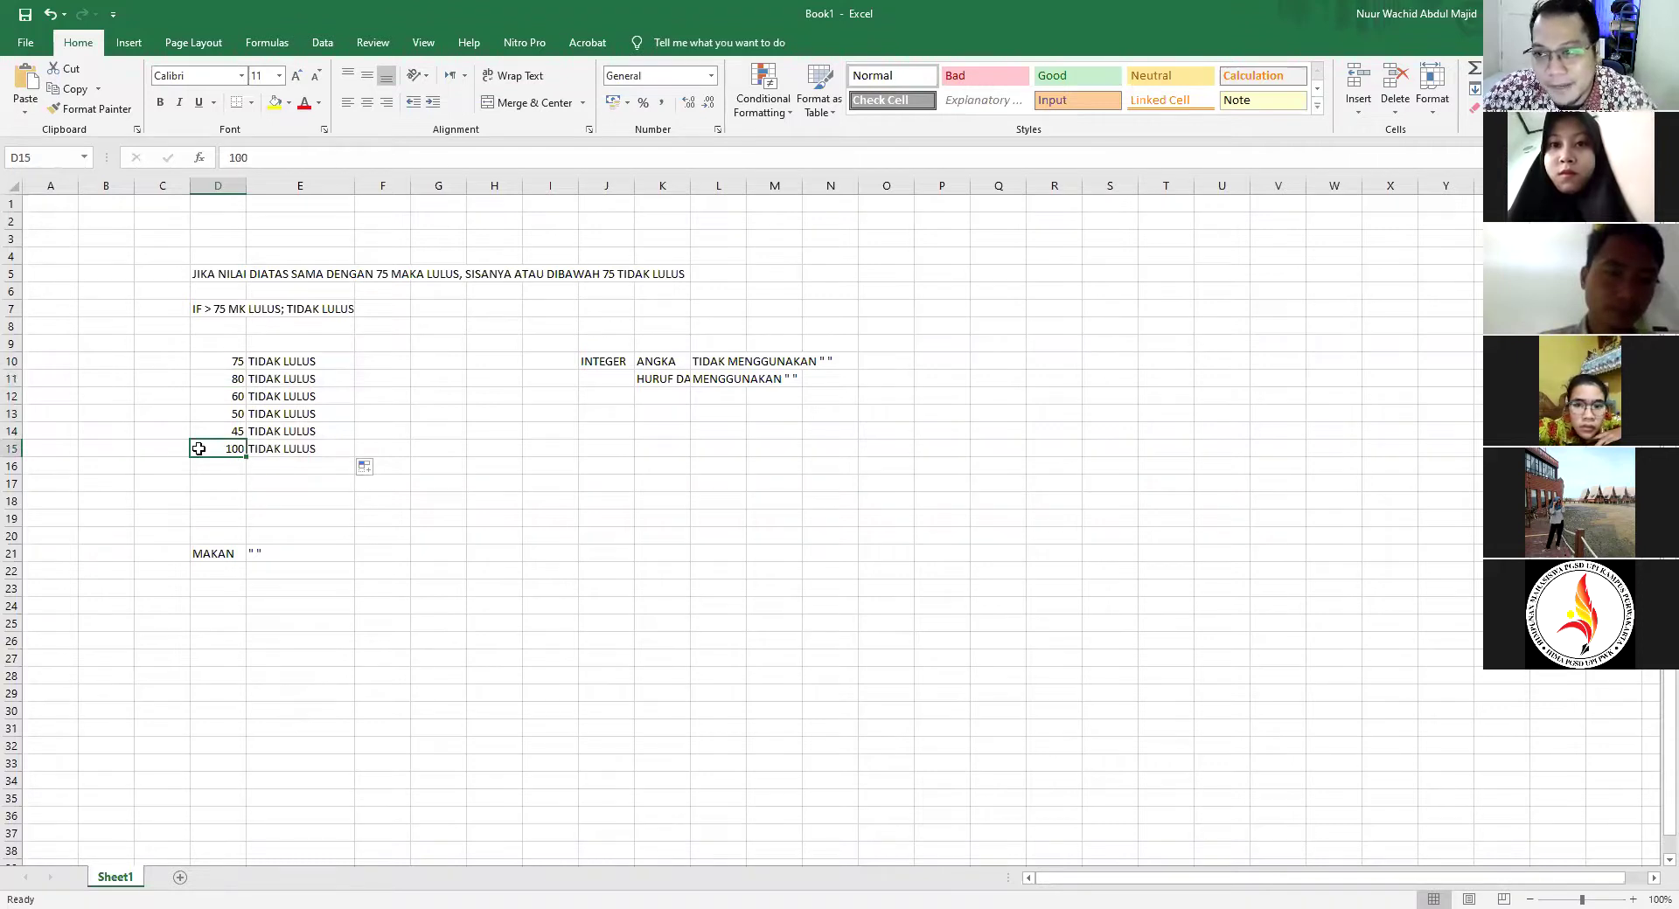
click(293, 369)
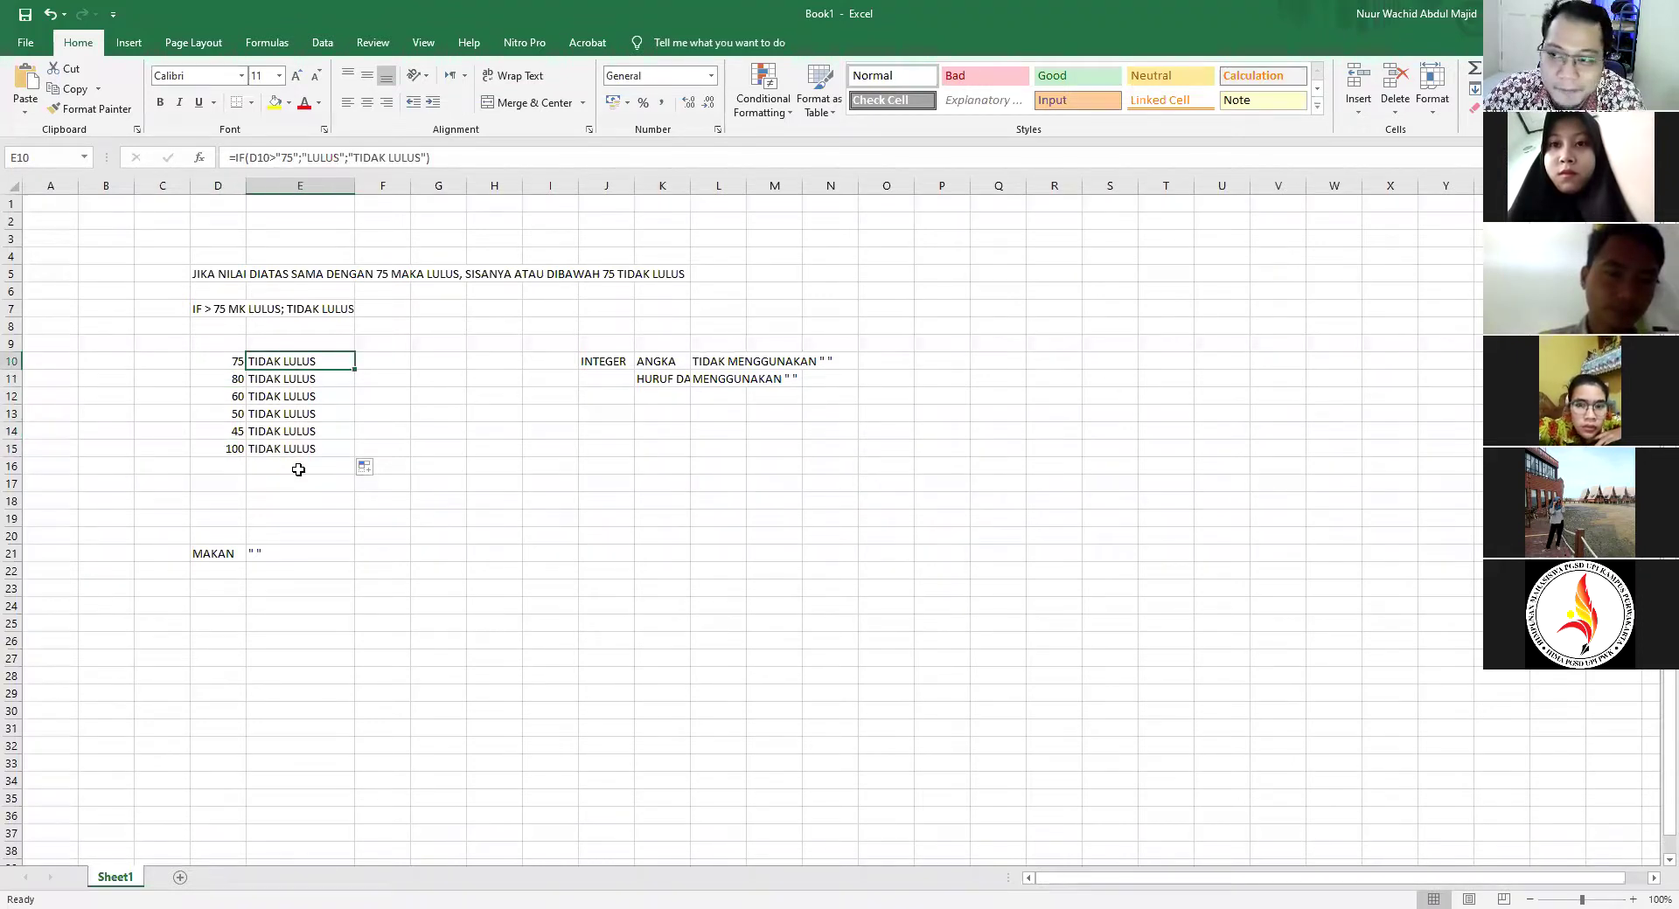
click(221, 363)
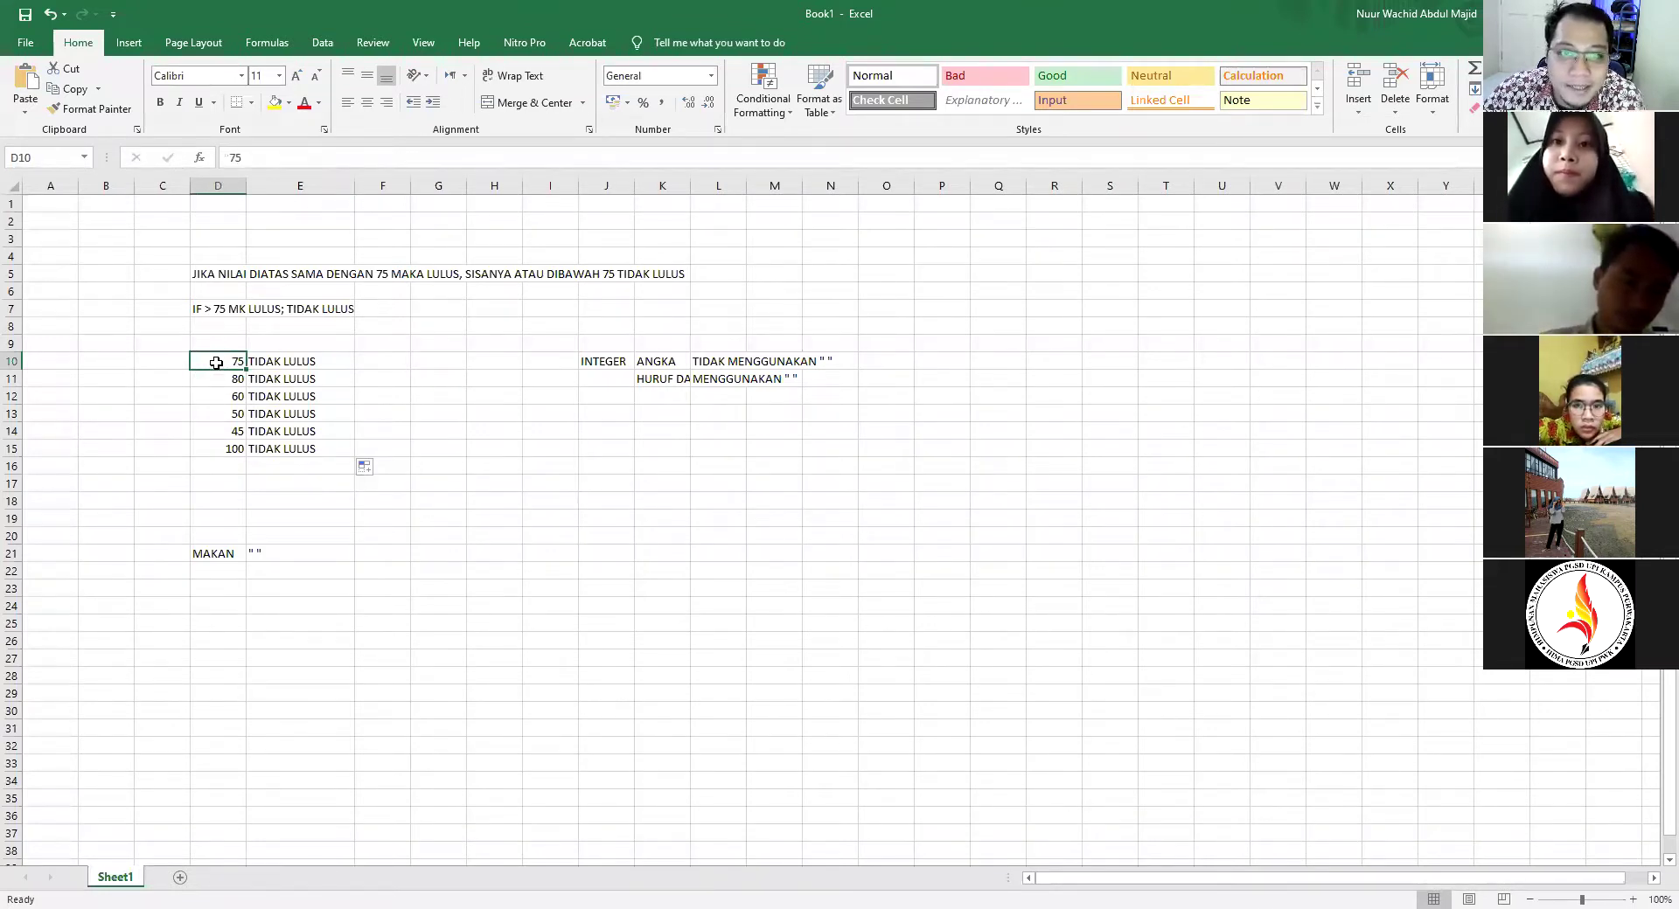
click(708, 77)
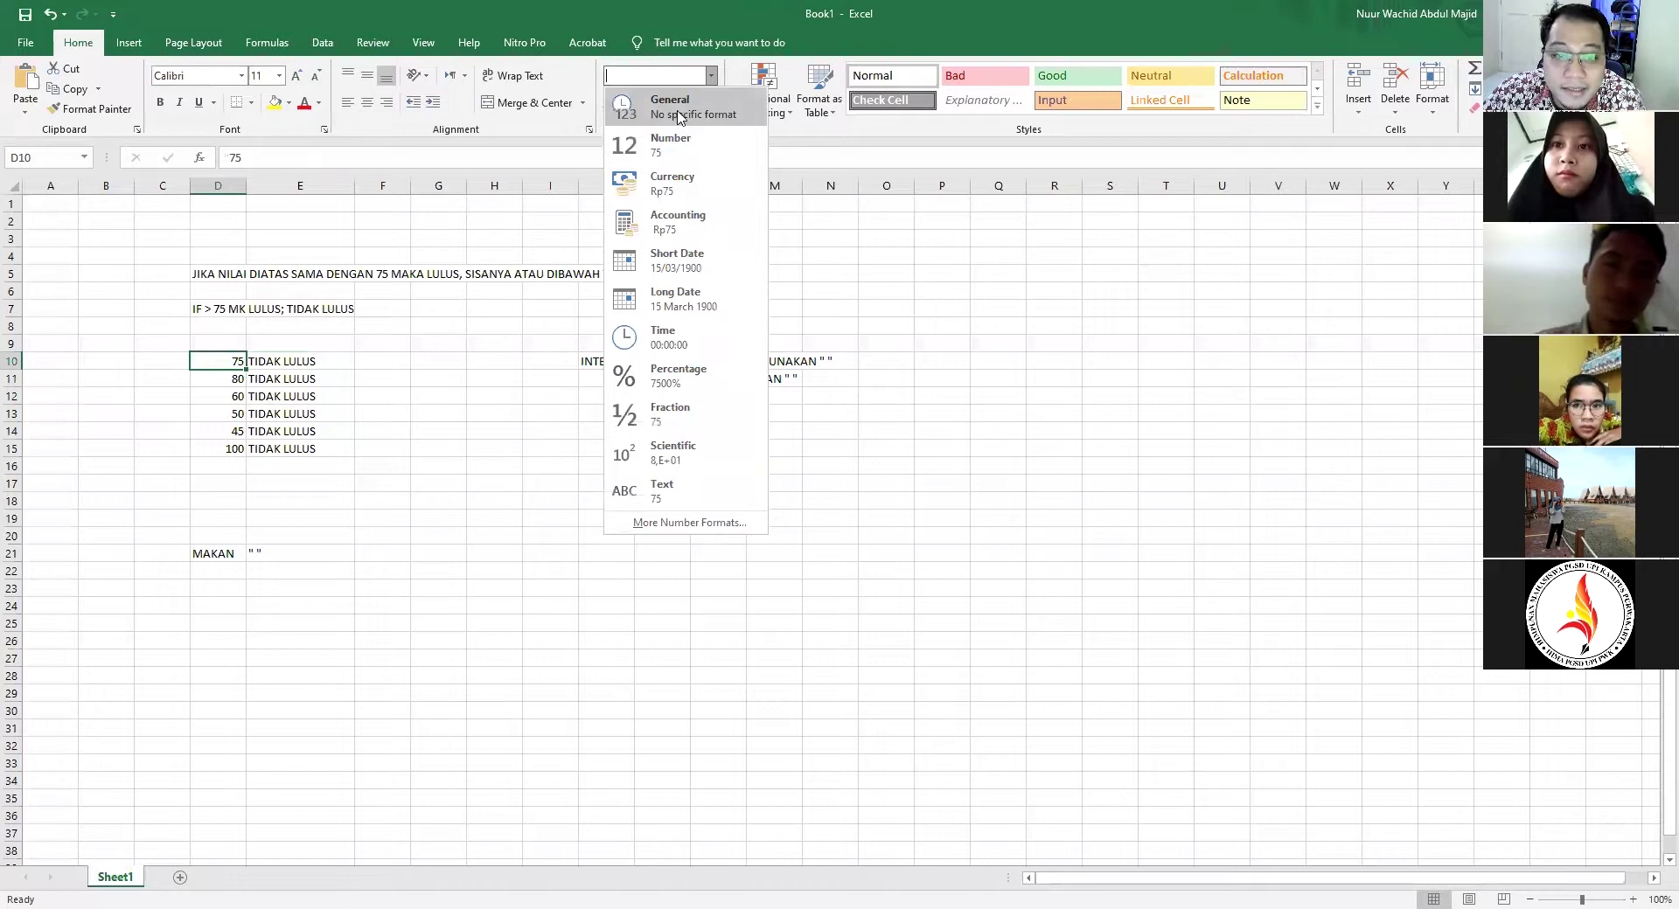
click(951, 448)
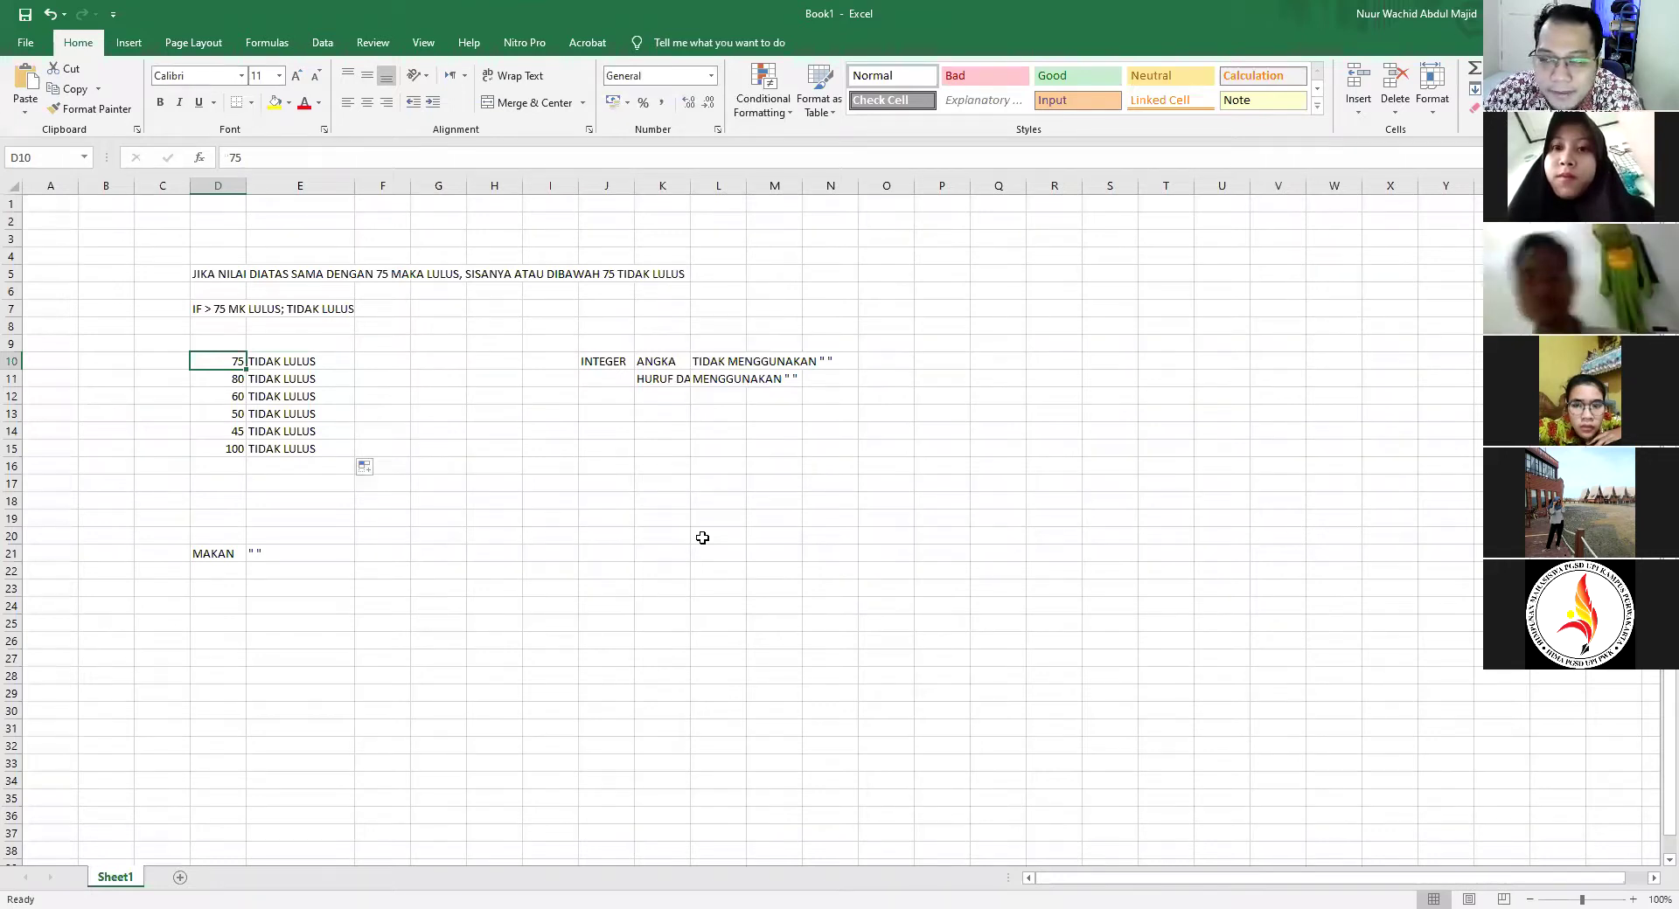
mouse_move(148, 334)
mouse_down()
mouse_move(487, 389)
mouse_move(892, 521)
mouse_move(927, 572)
mouse_up()
click(865, 692)
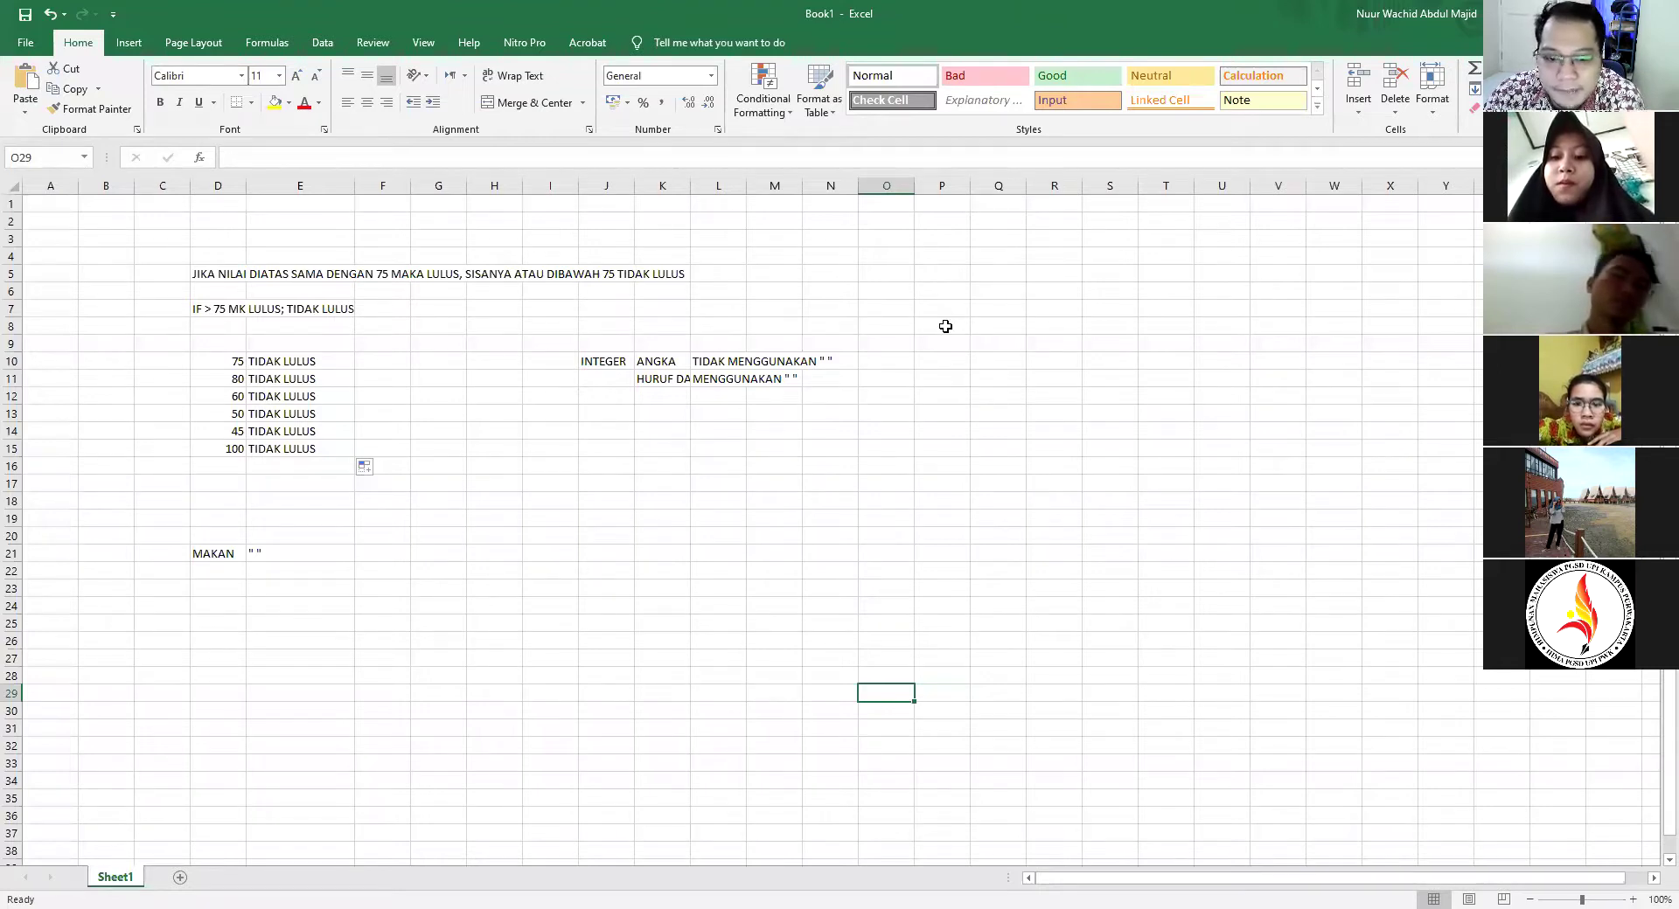
Delete all contents in C4:Q30
click(733, 908)
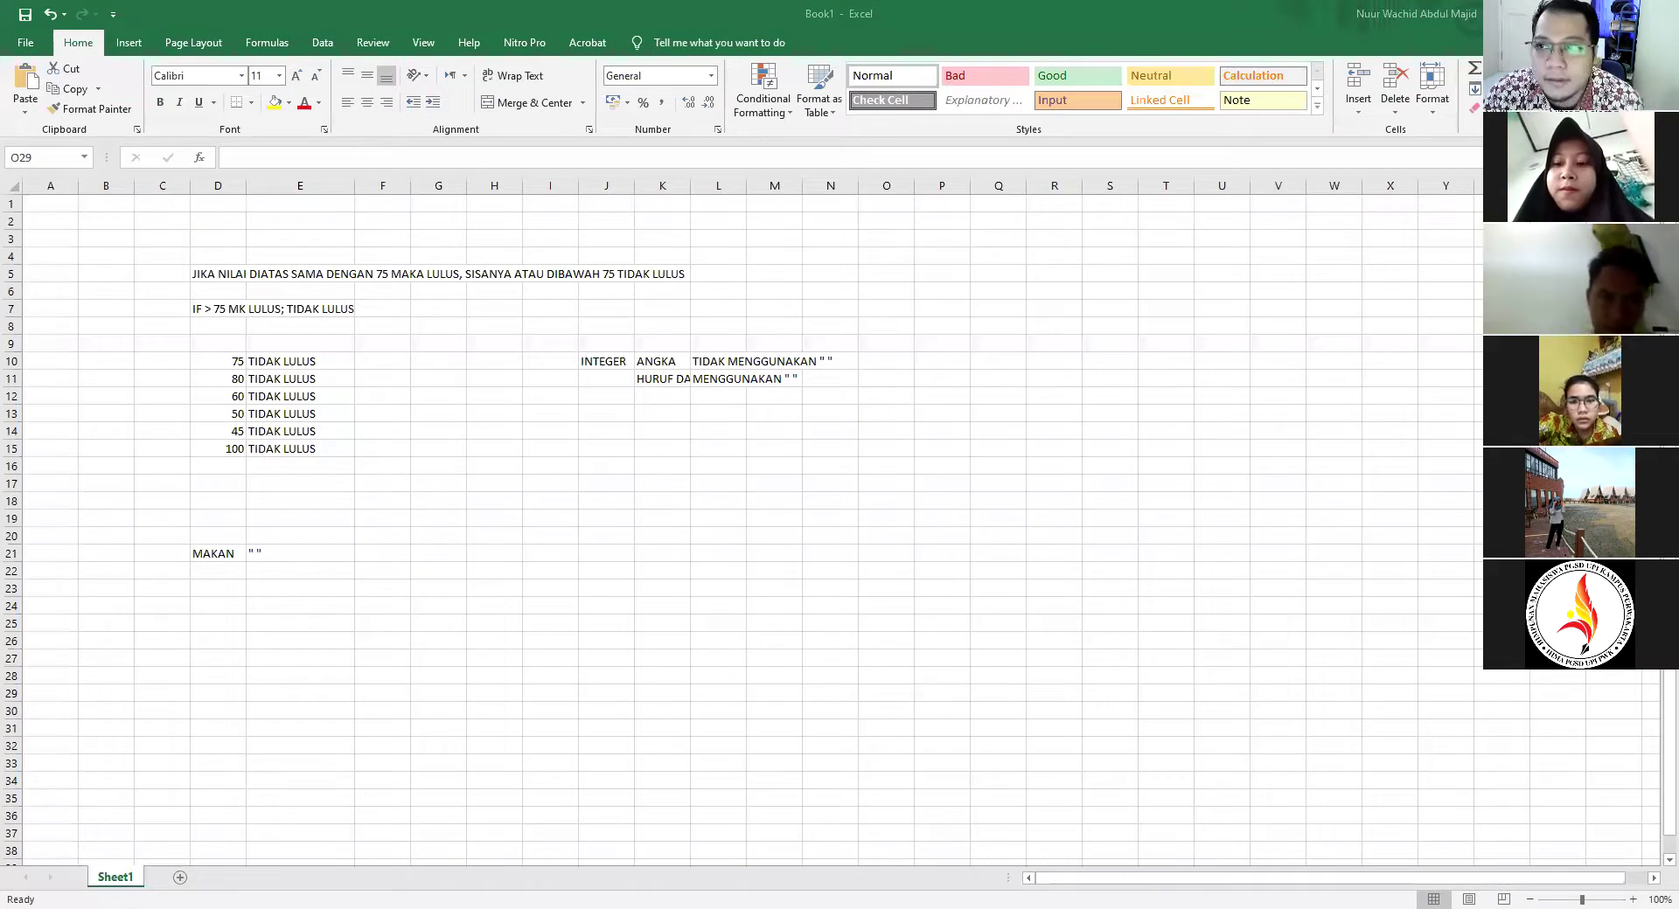
click(532, 526)
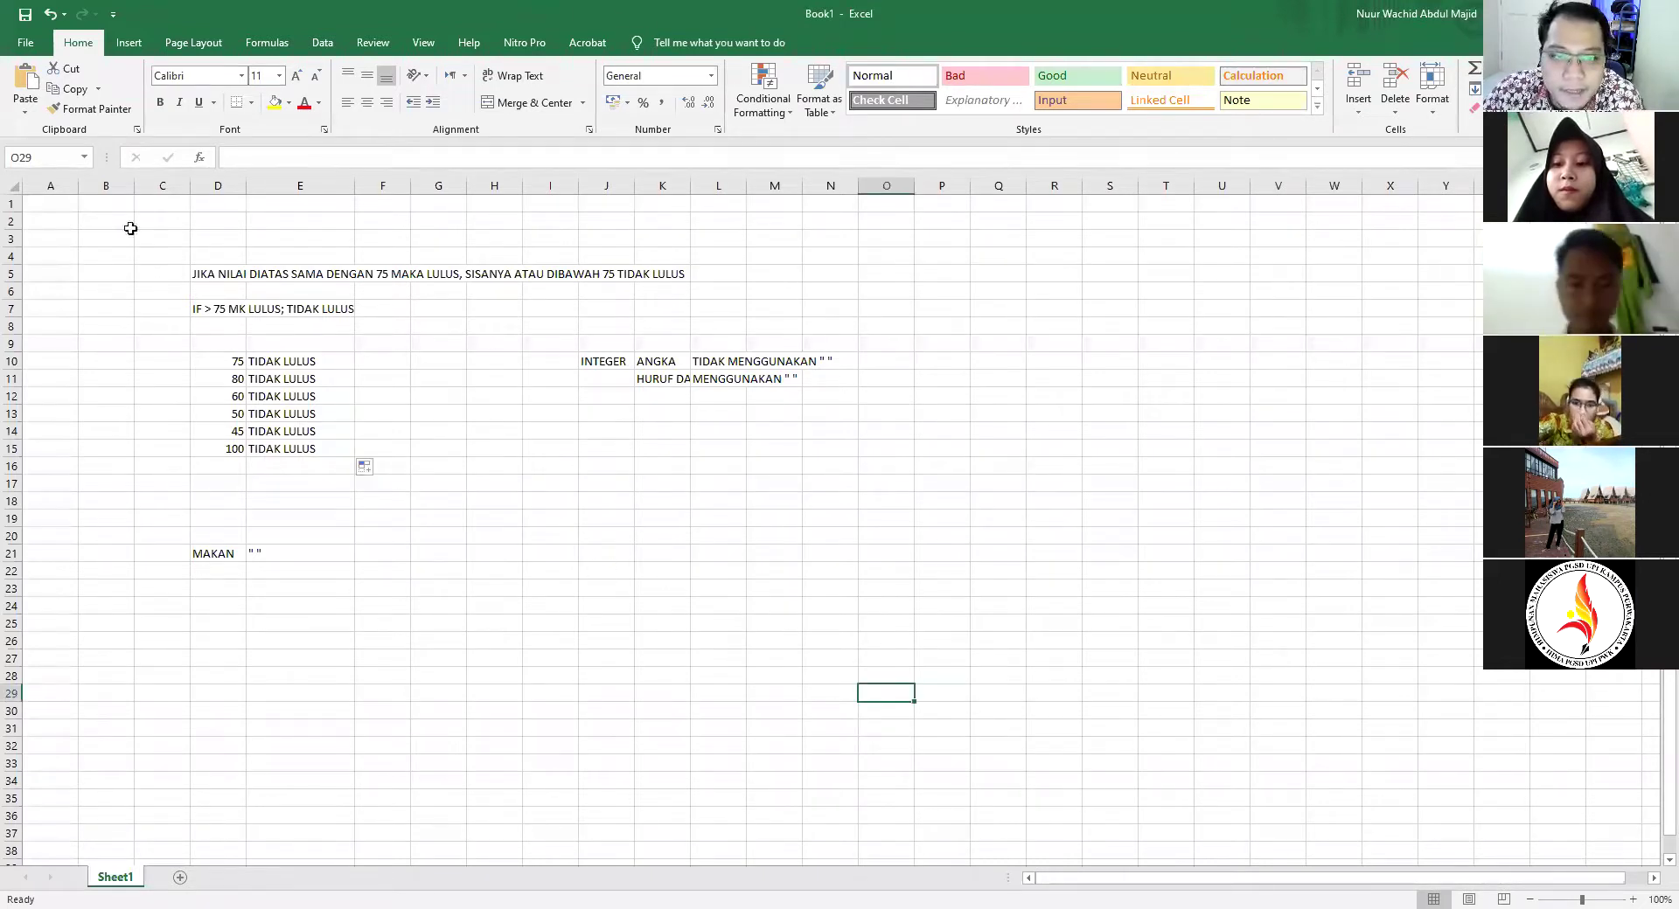
drag(142, 248, 1005, 712)
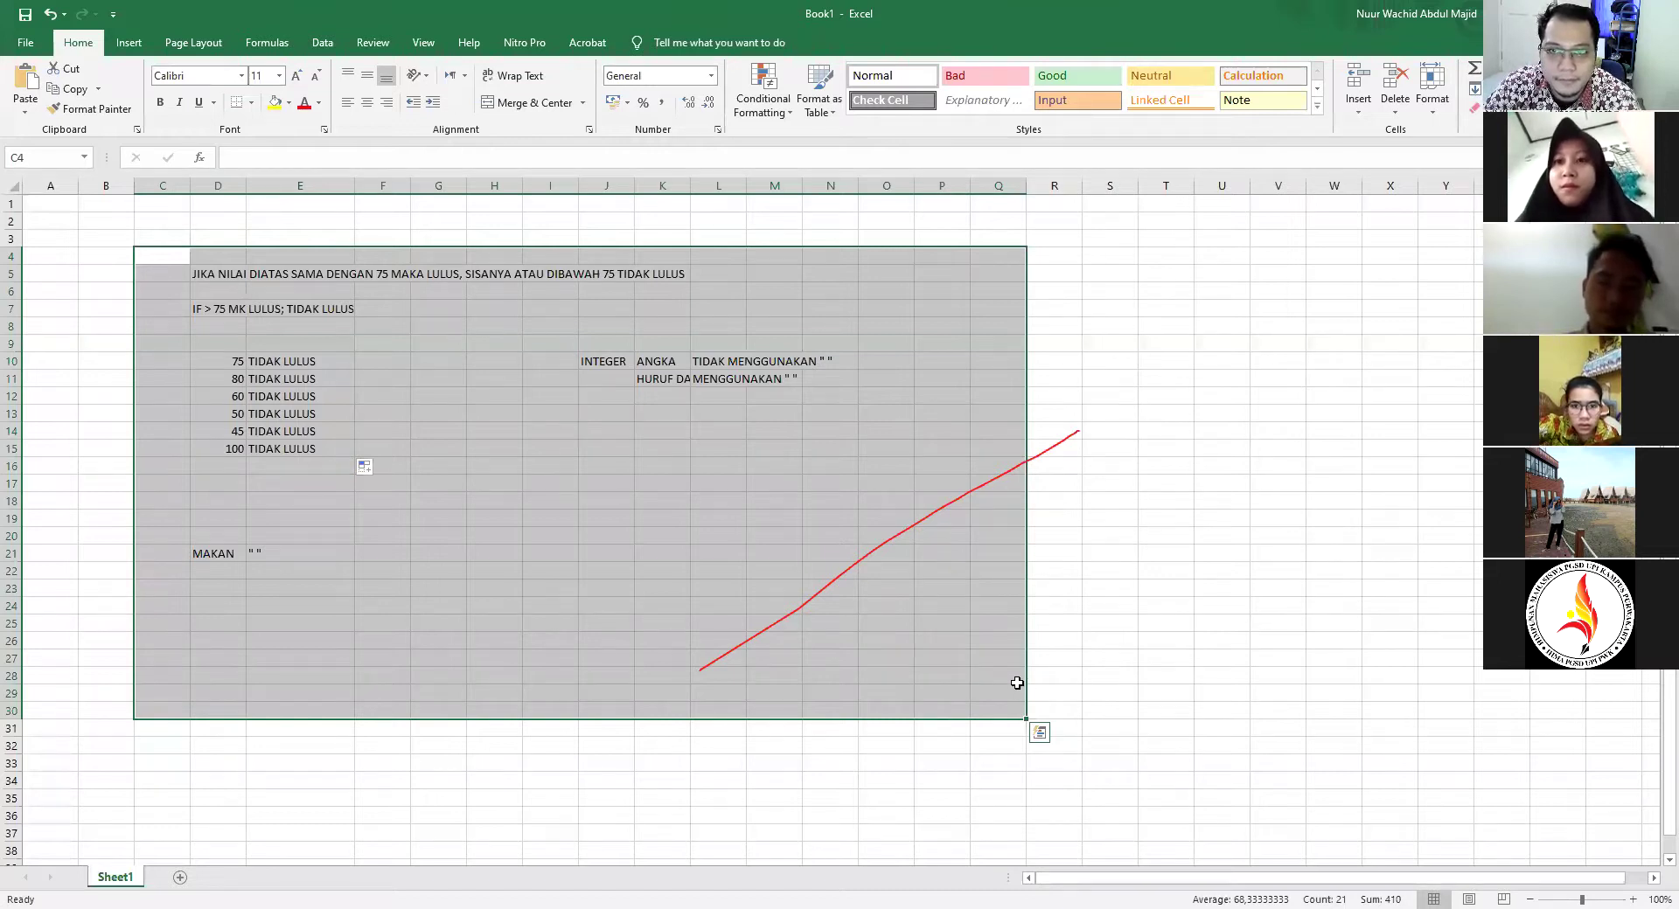
key(Delete)
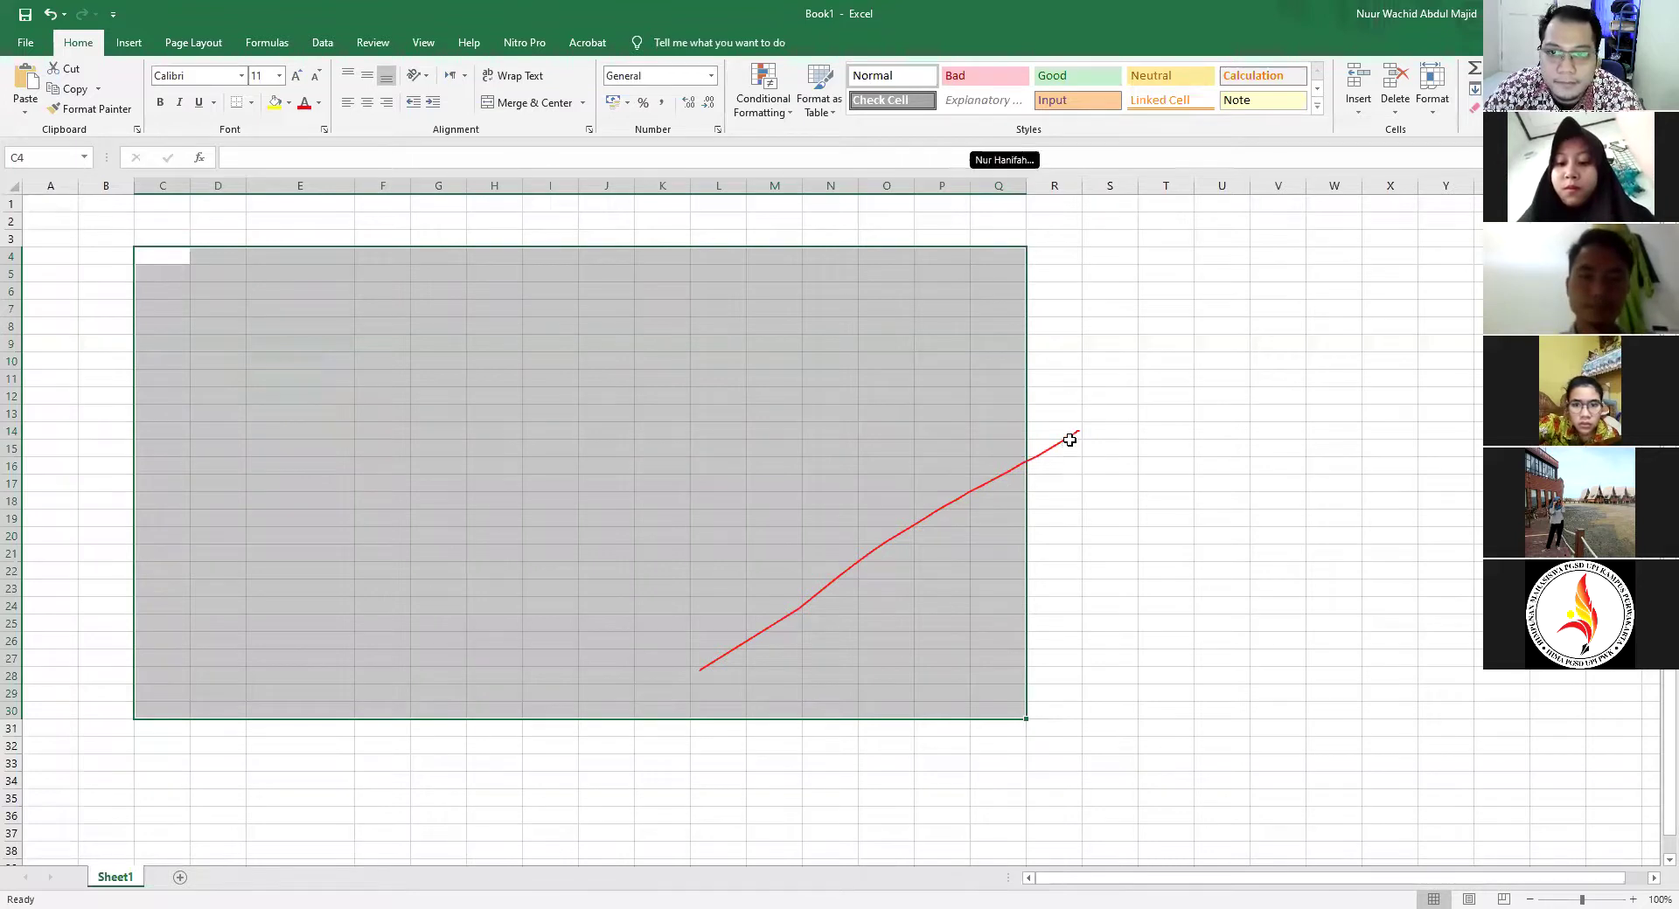
click(1086, 293)
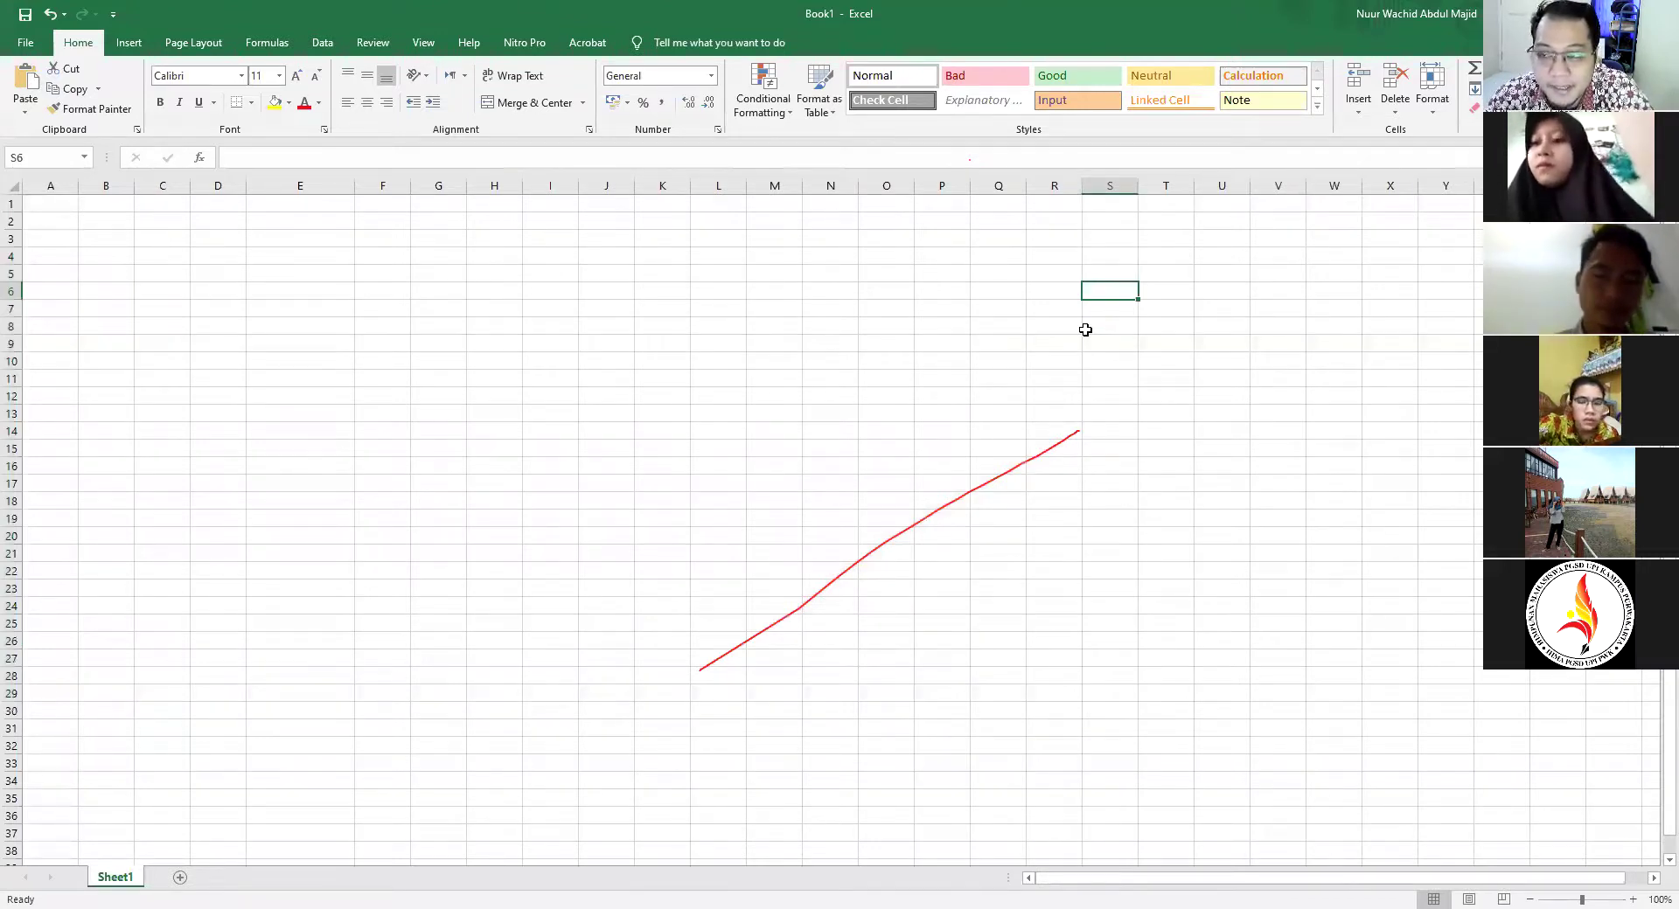
Select cells E5 and F5 on the now-blank sheet
click(326, 278)
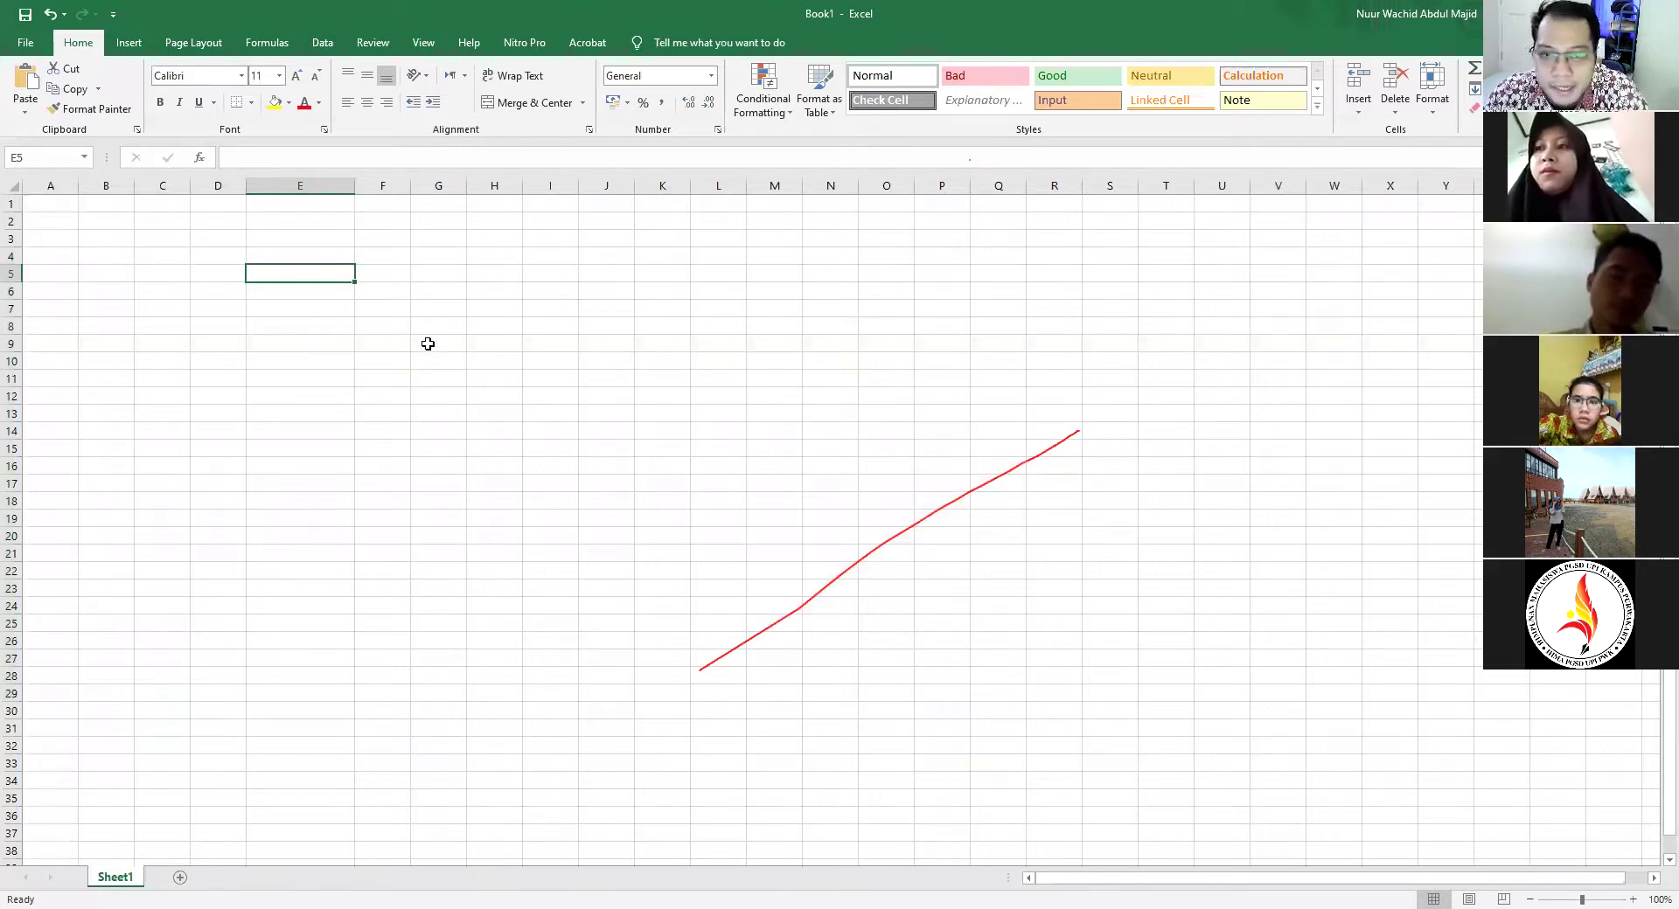
click(320, 313)
click(330, 274)
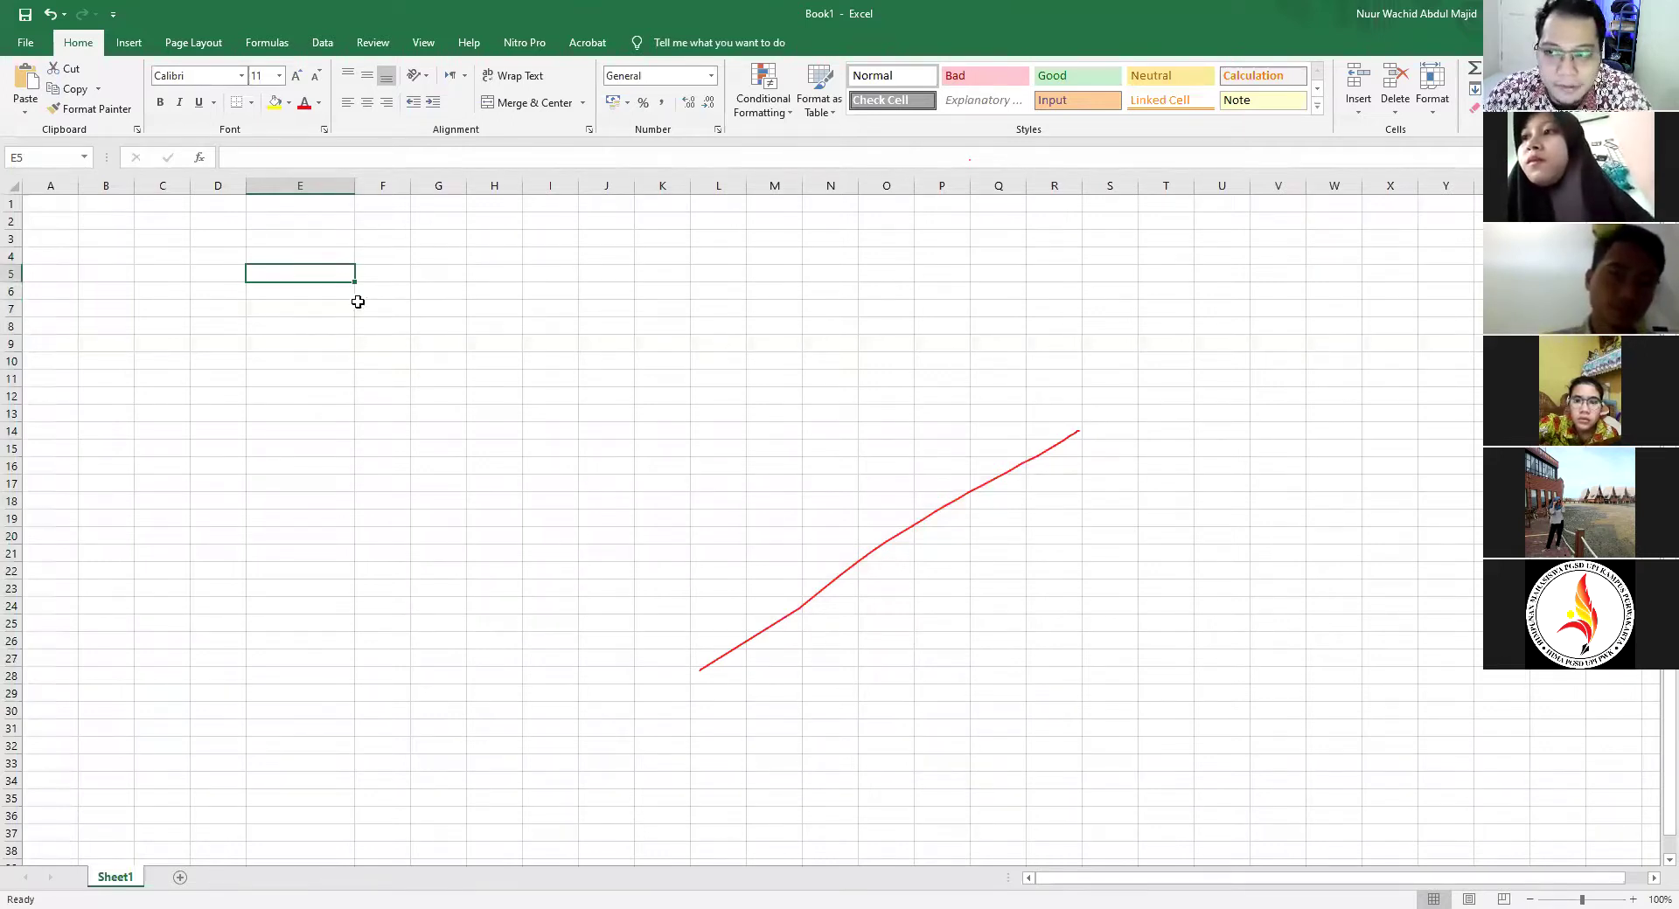
click(374, 273)
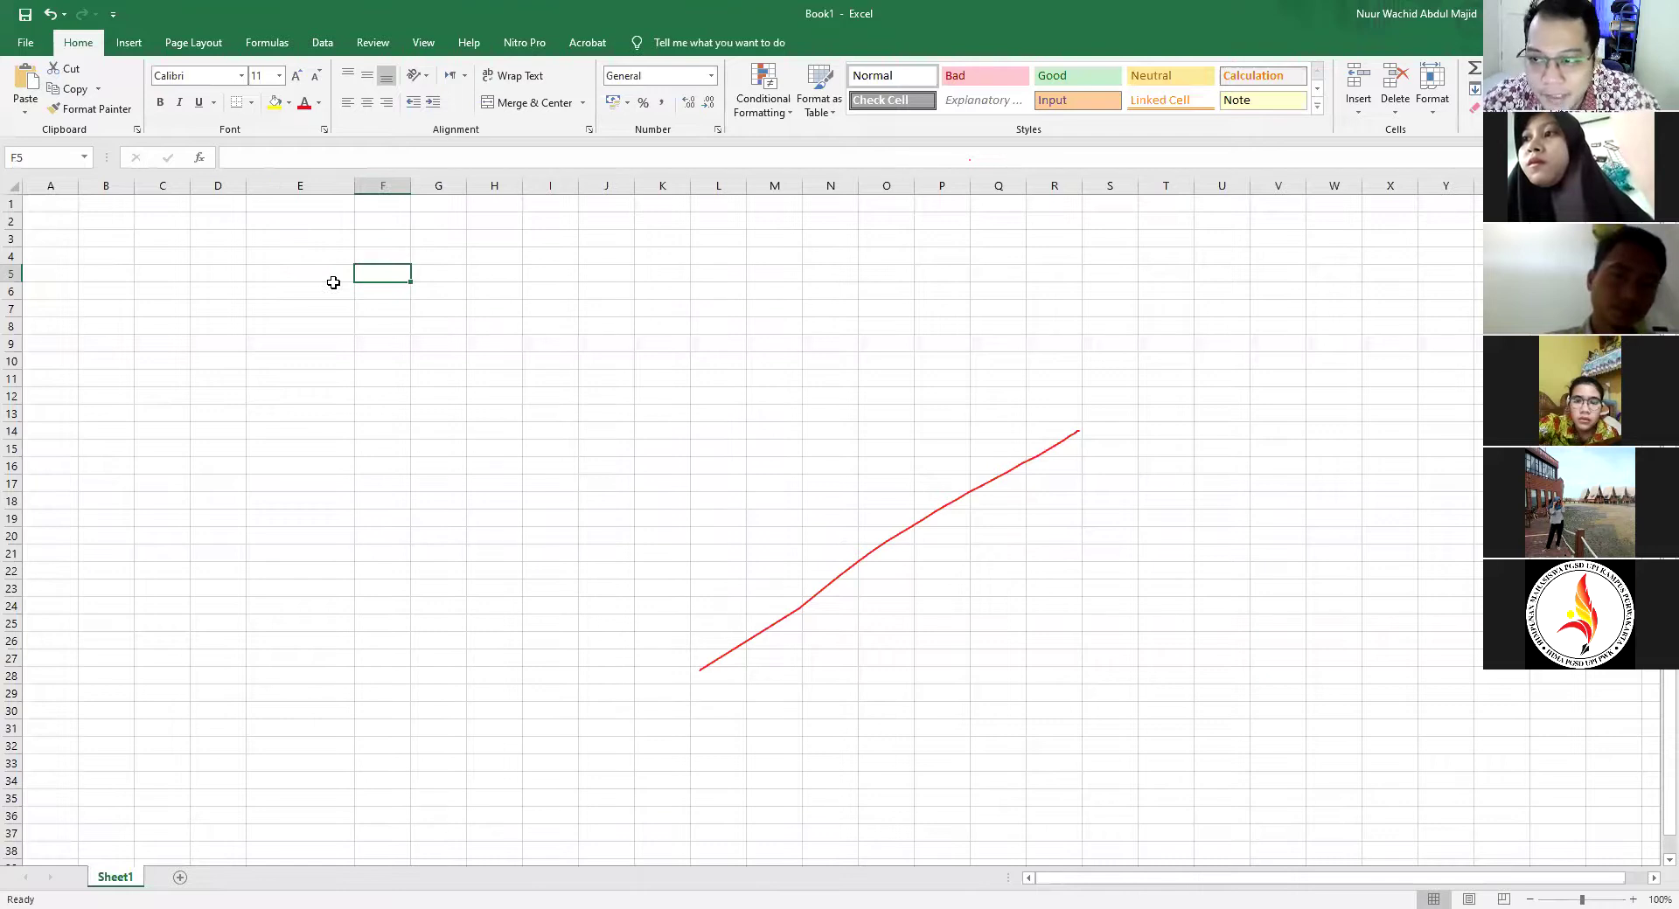
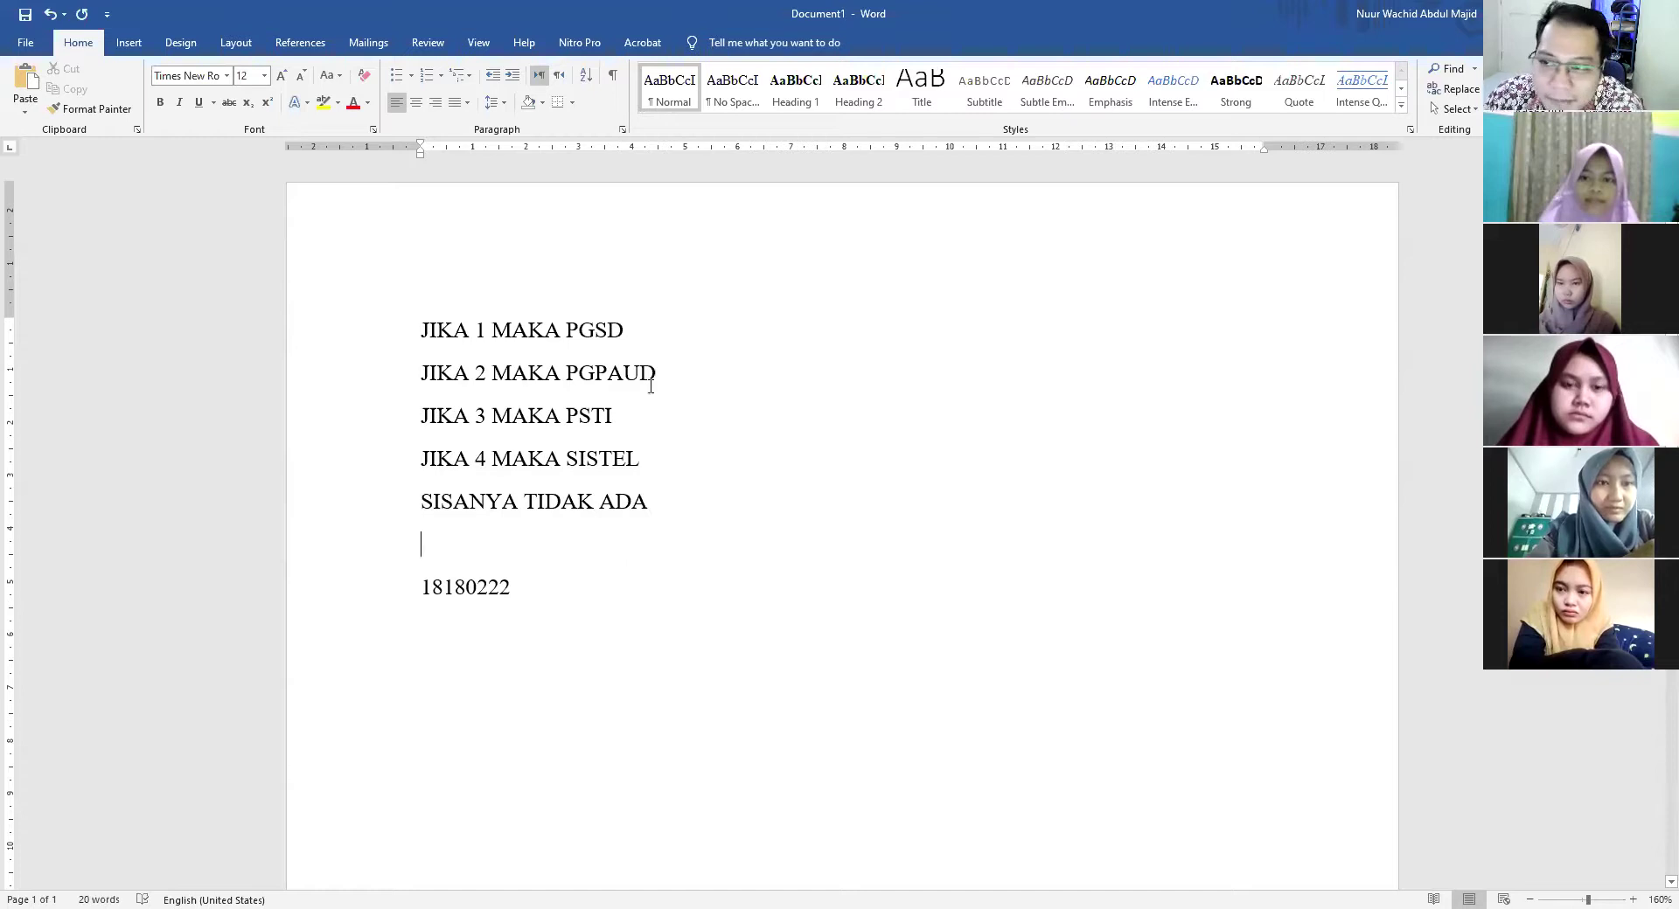
drag(509, 588, 422, 588)
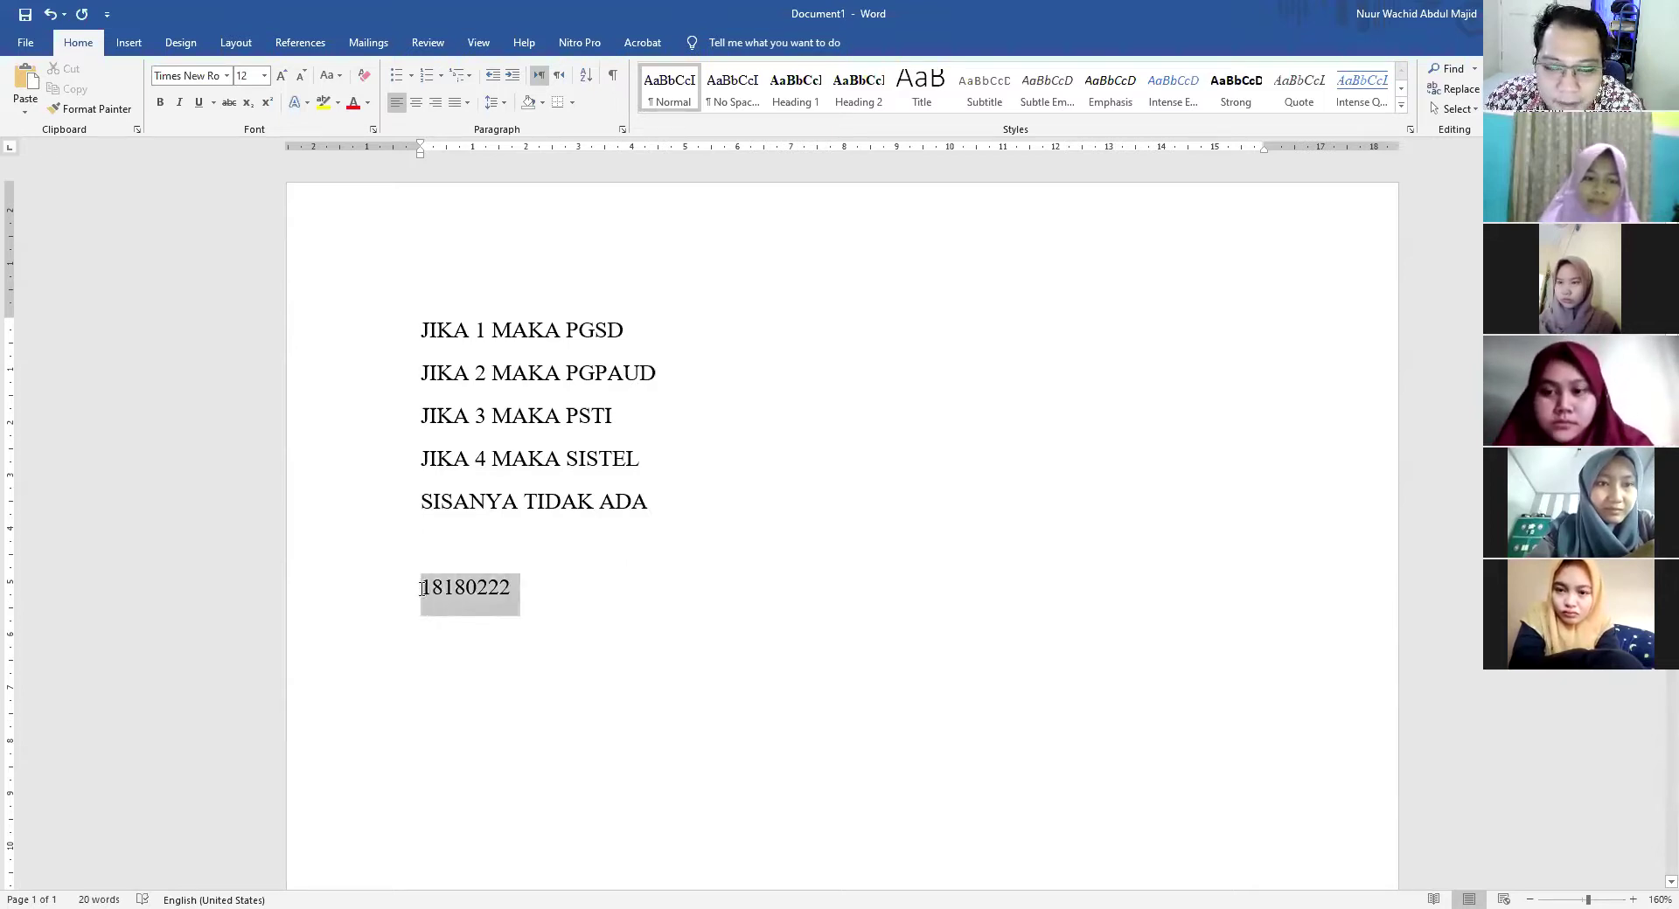
click(536, 705)
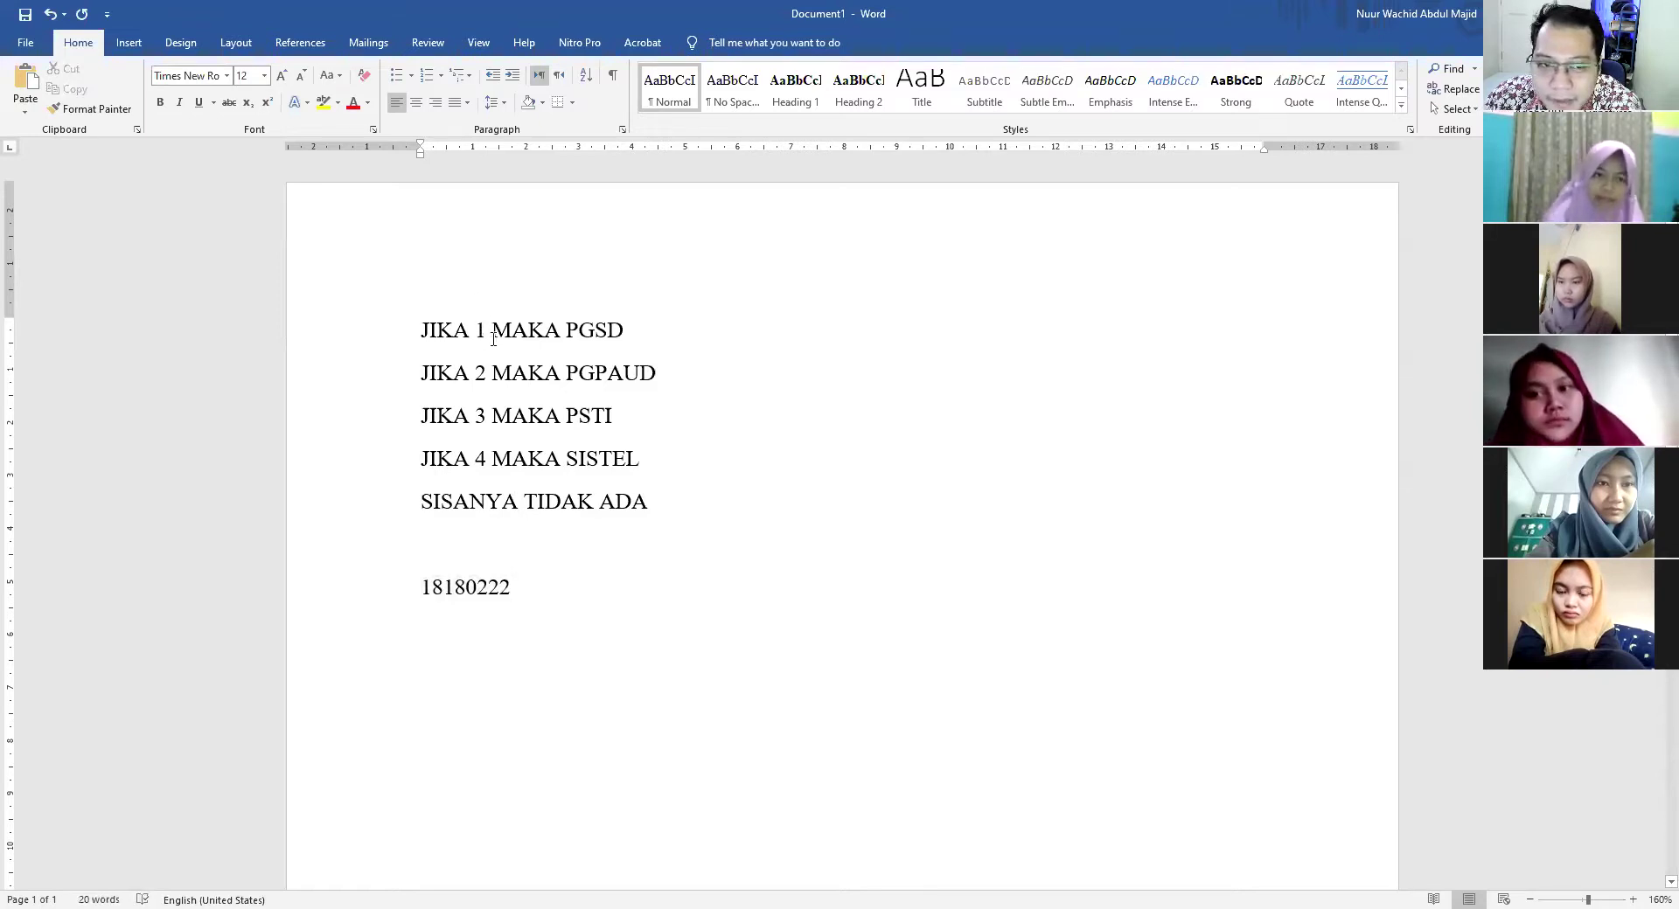
double_click(449, 581)
click(566, 622)
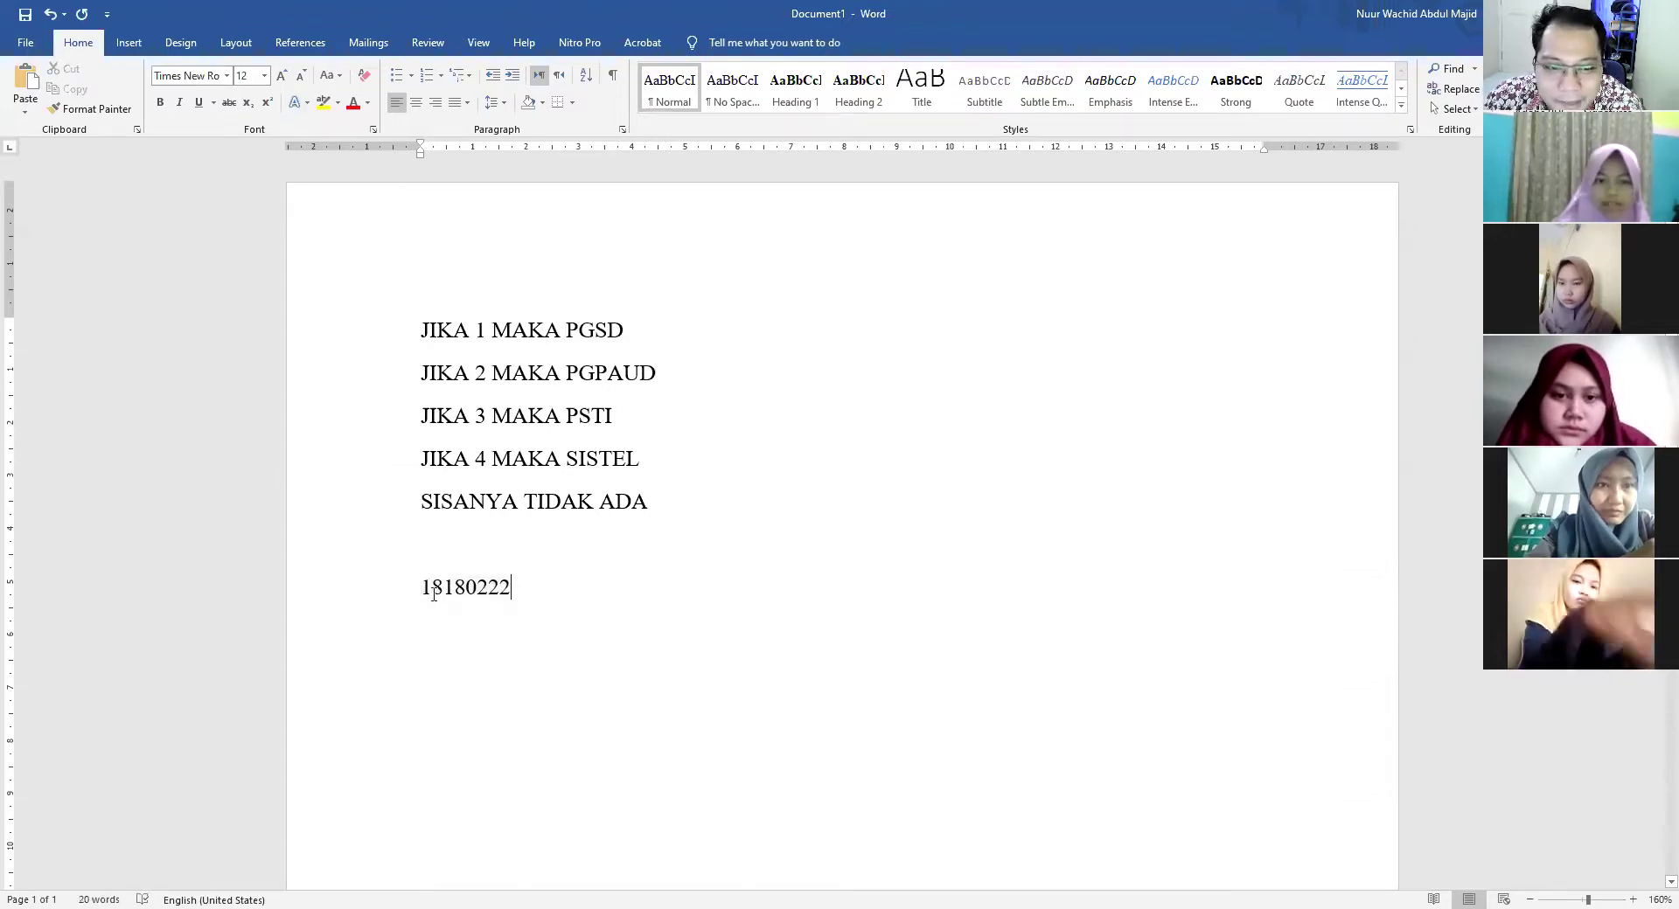
drag(443, 595, 424, 584)
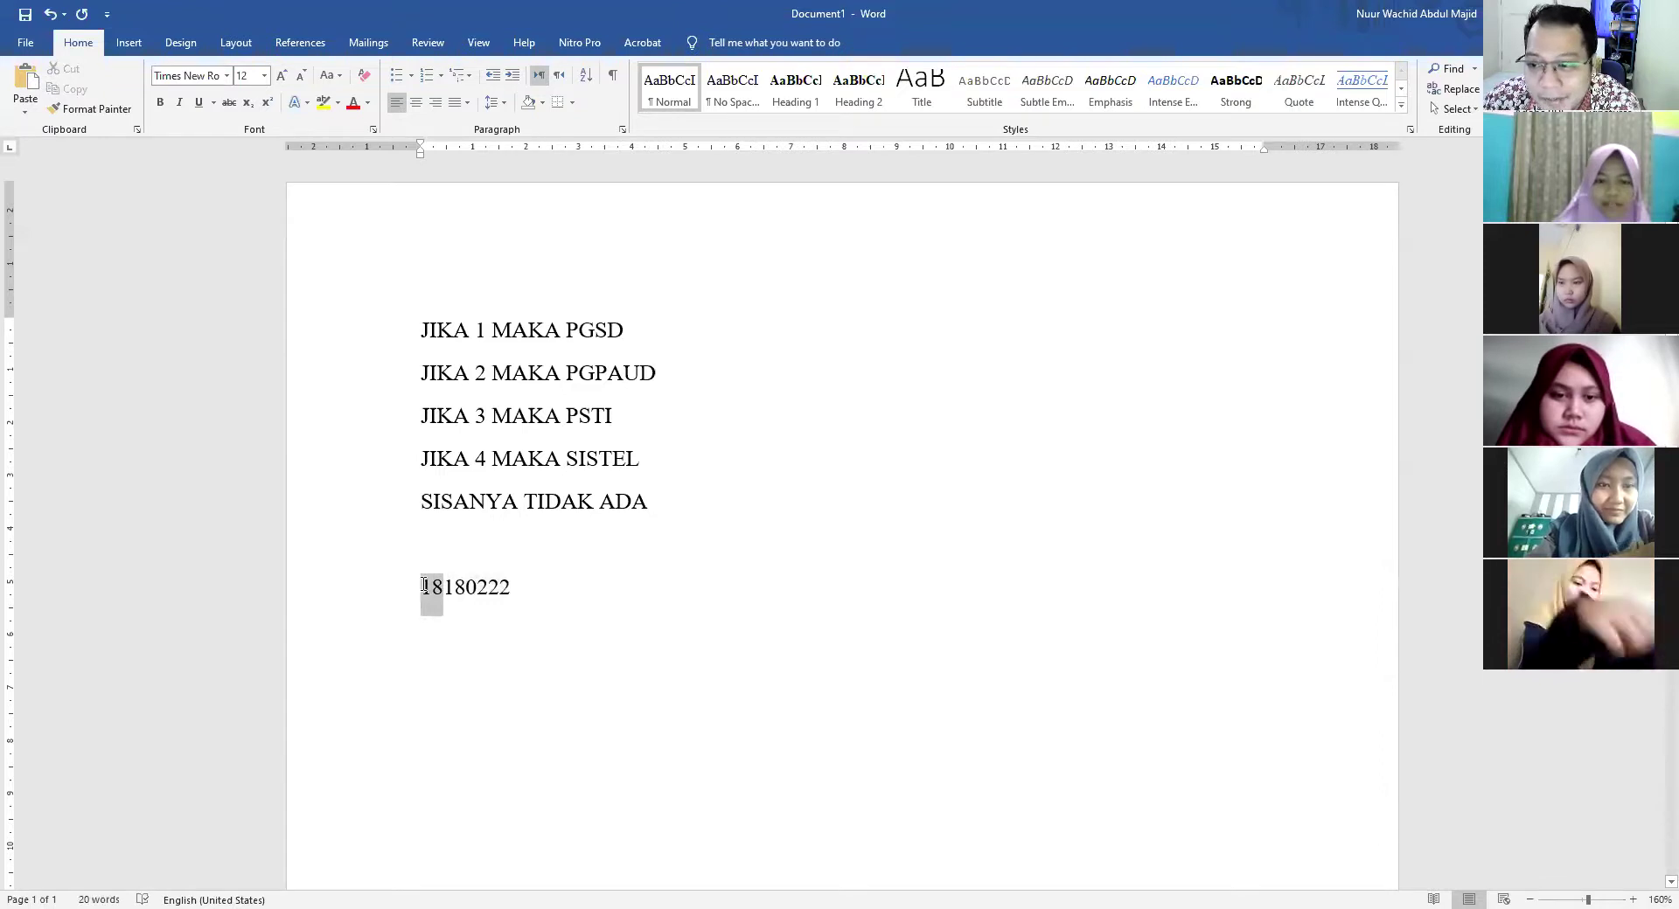
click(587, 614)
drag(443, 592, 469, 592)
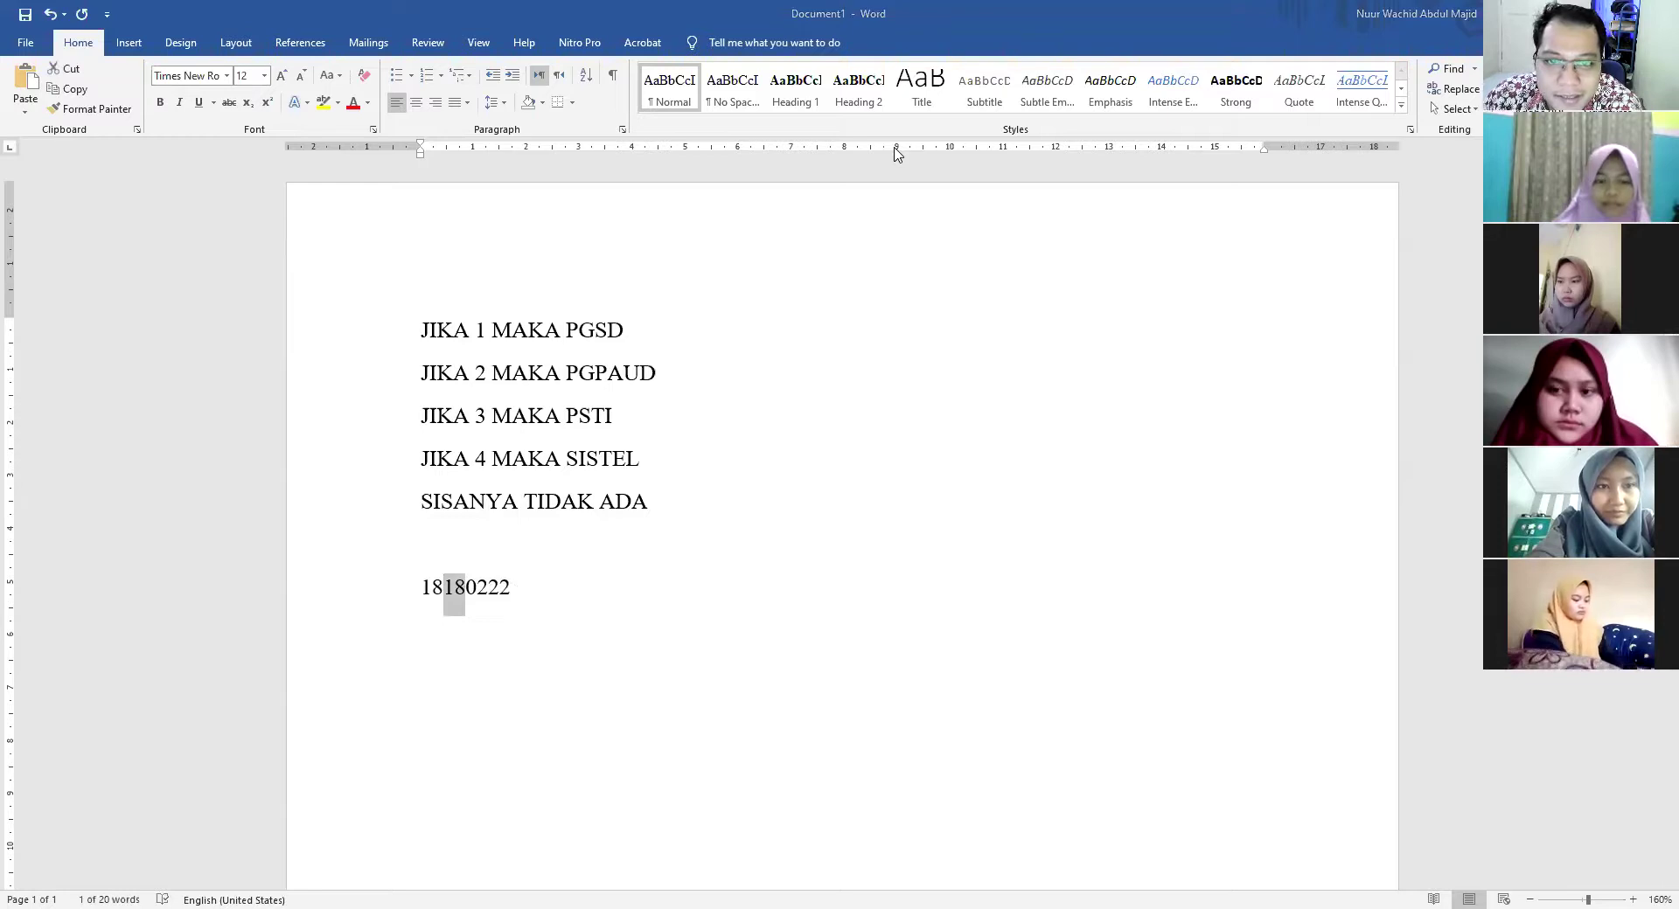
click(675, 617)
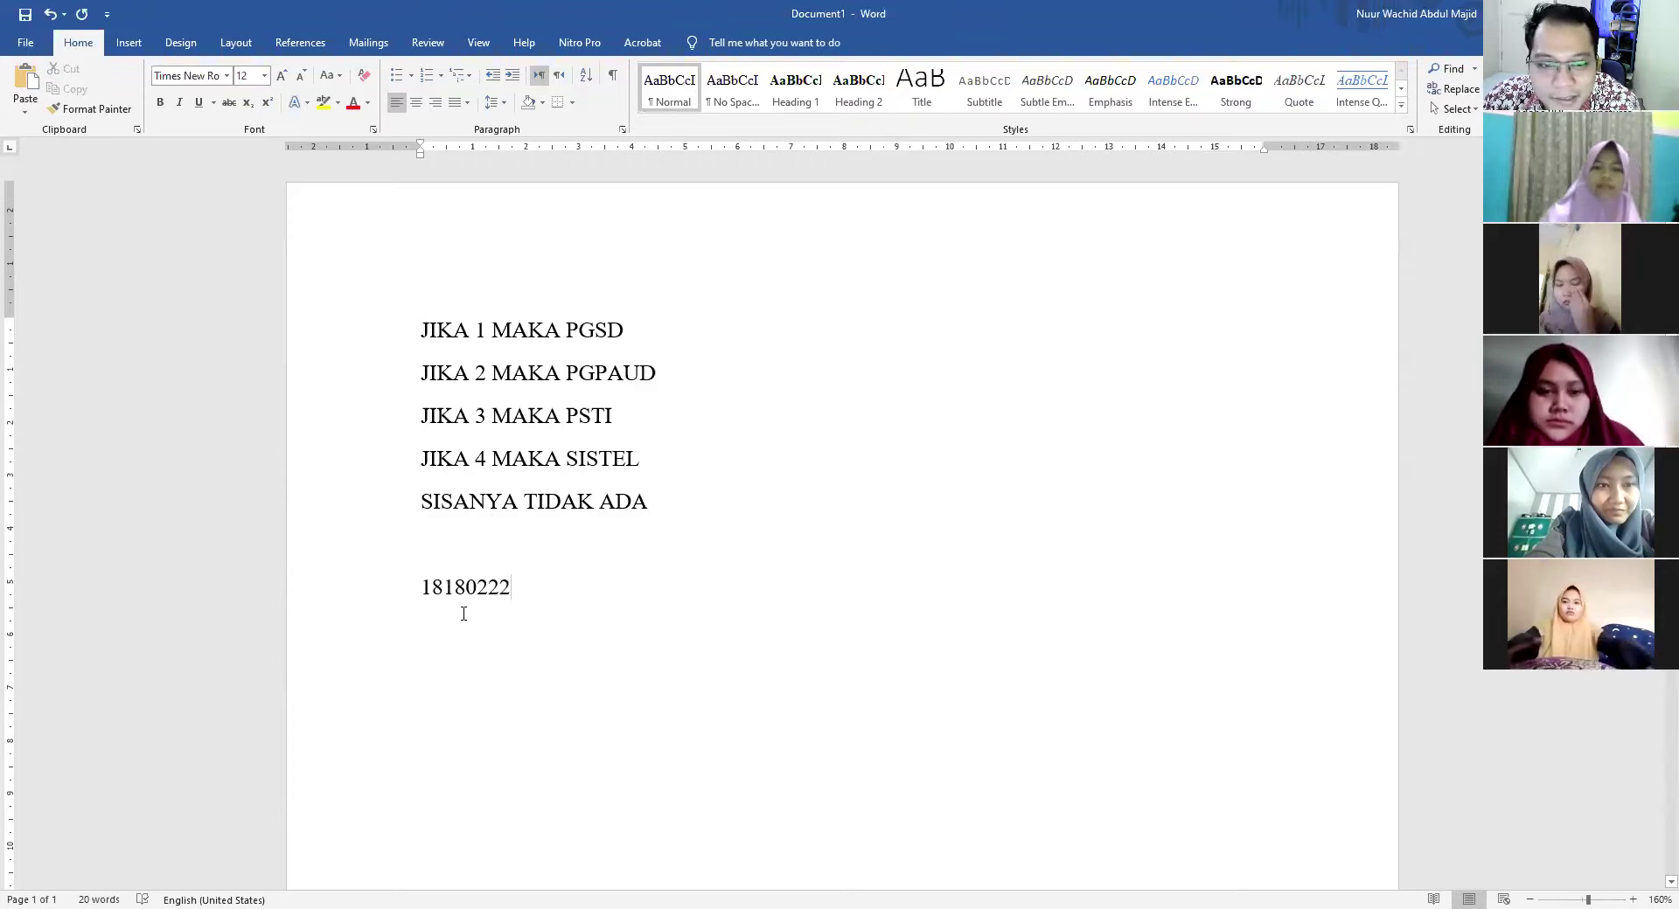
key(Return)
Add code 18280222 under 18180222, mark its differing digit, then select the five JIKA rules
text(1)
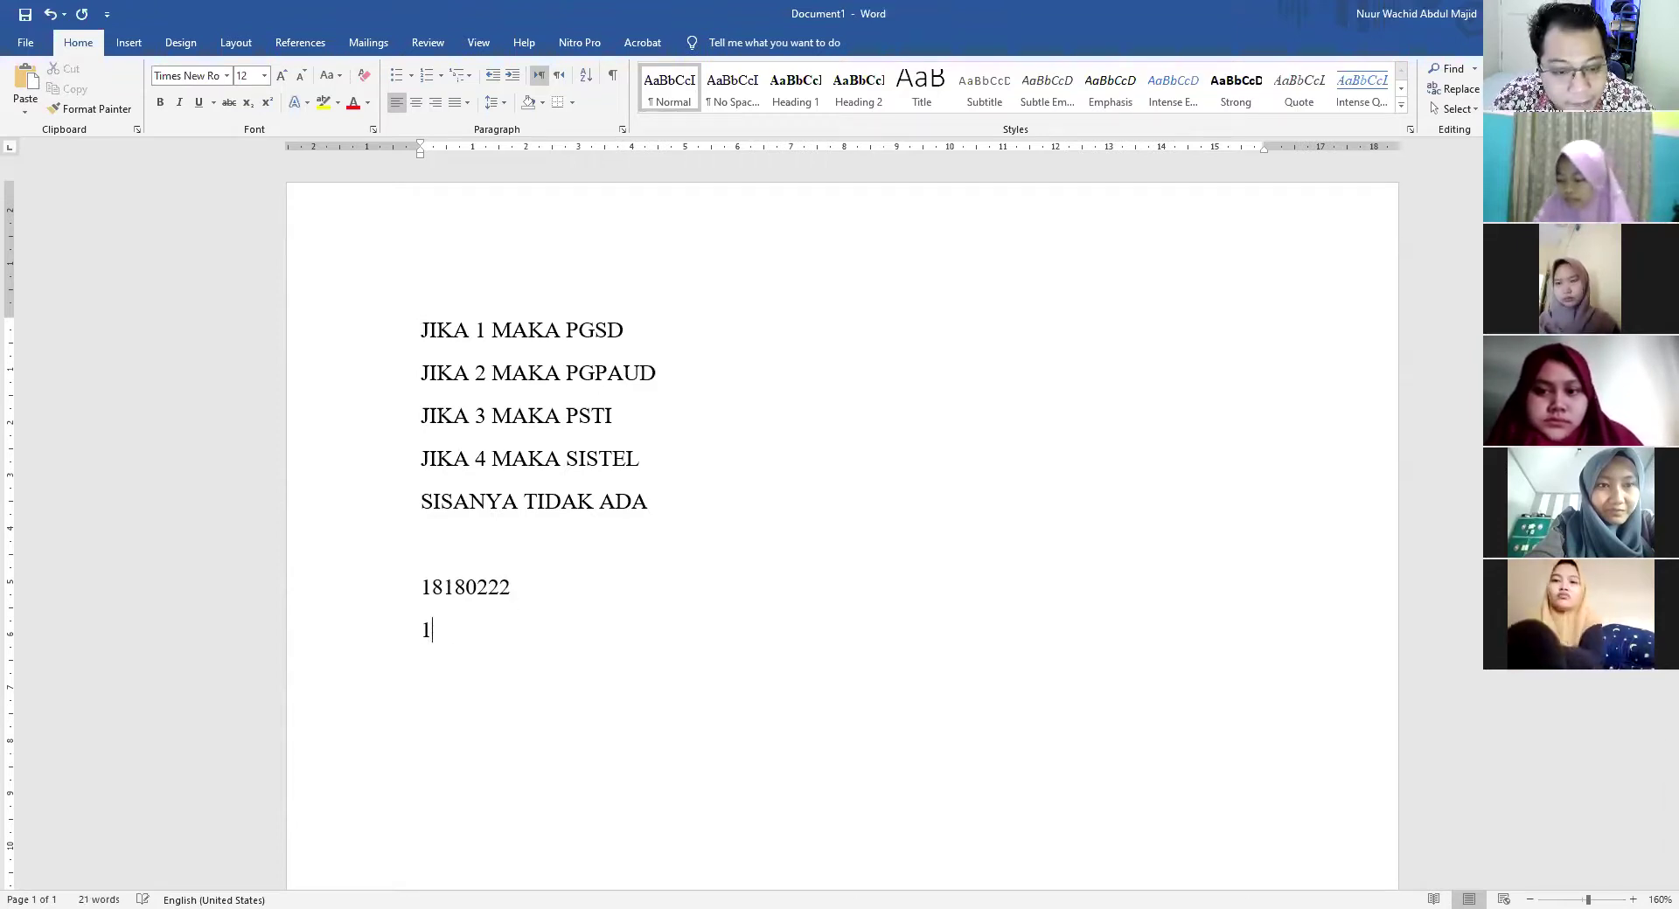
text(8280222)
drag(443, 630, 426, 631)
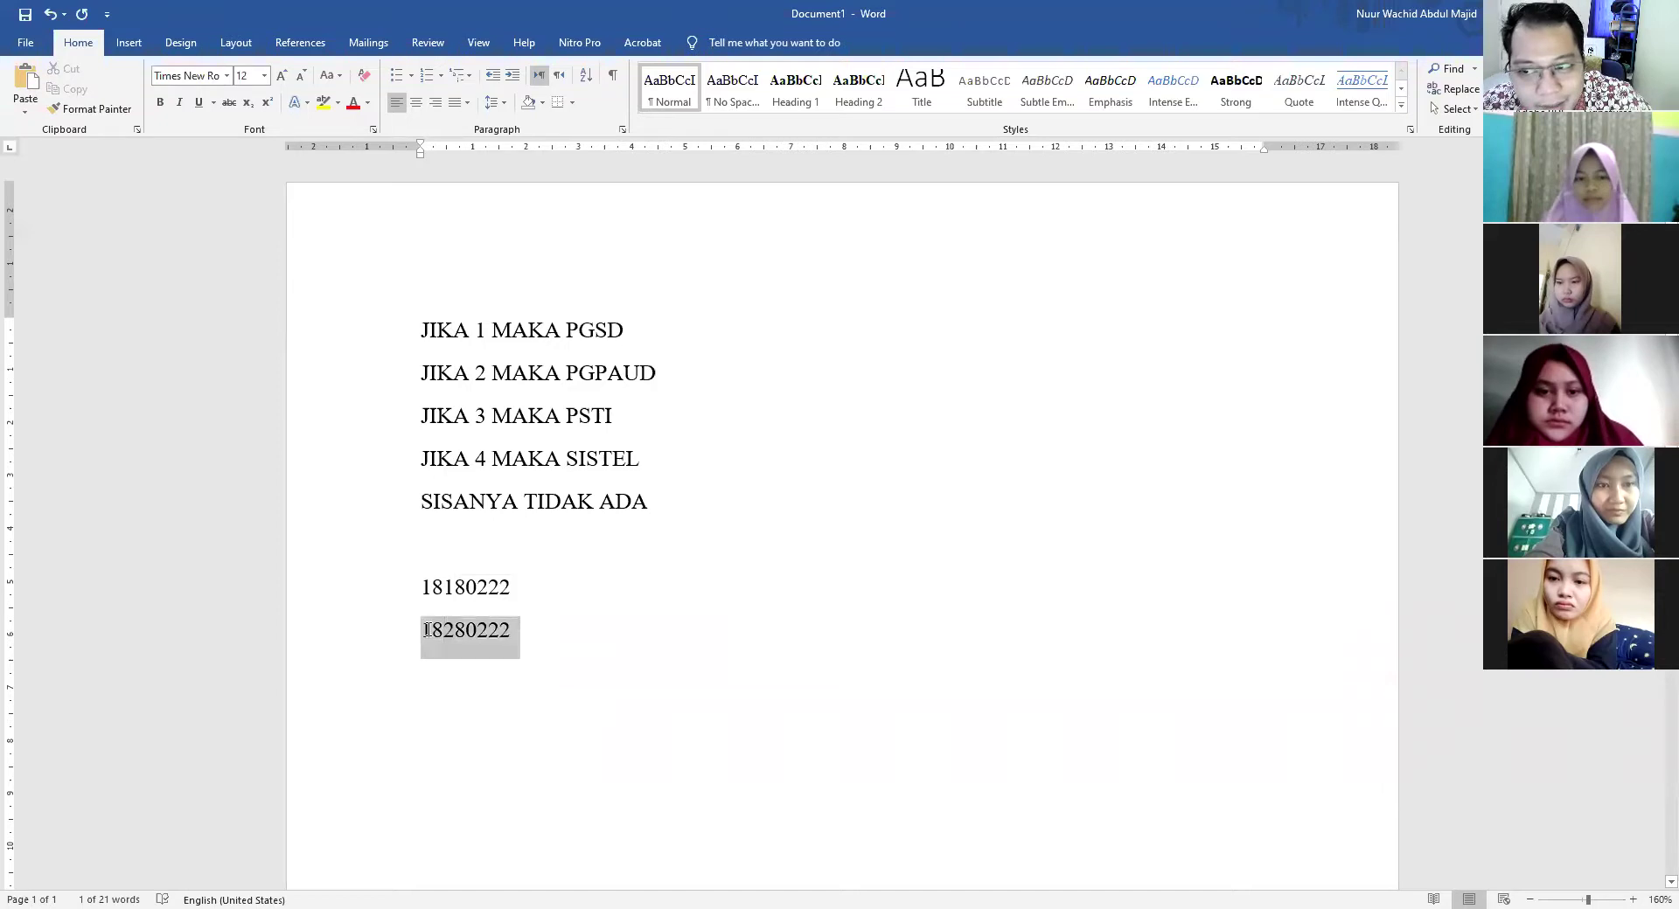
click(567, 651)
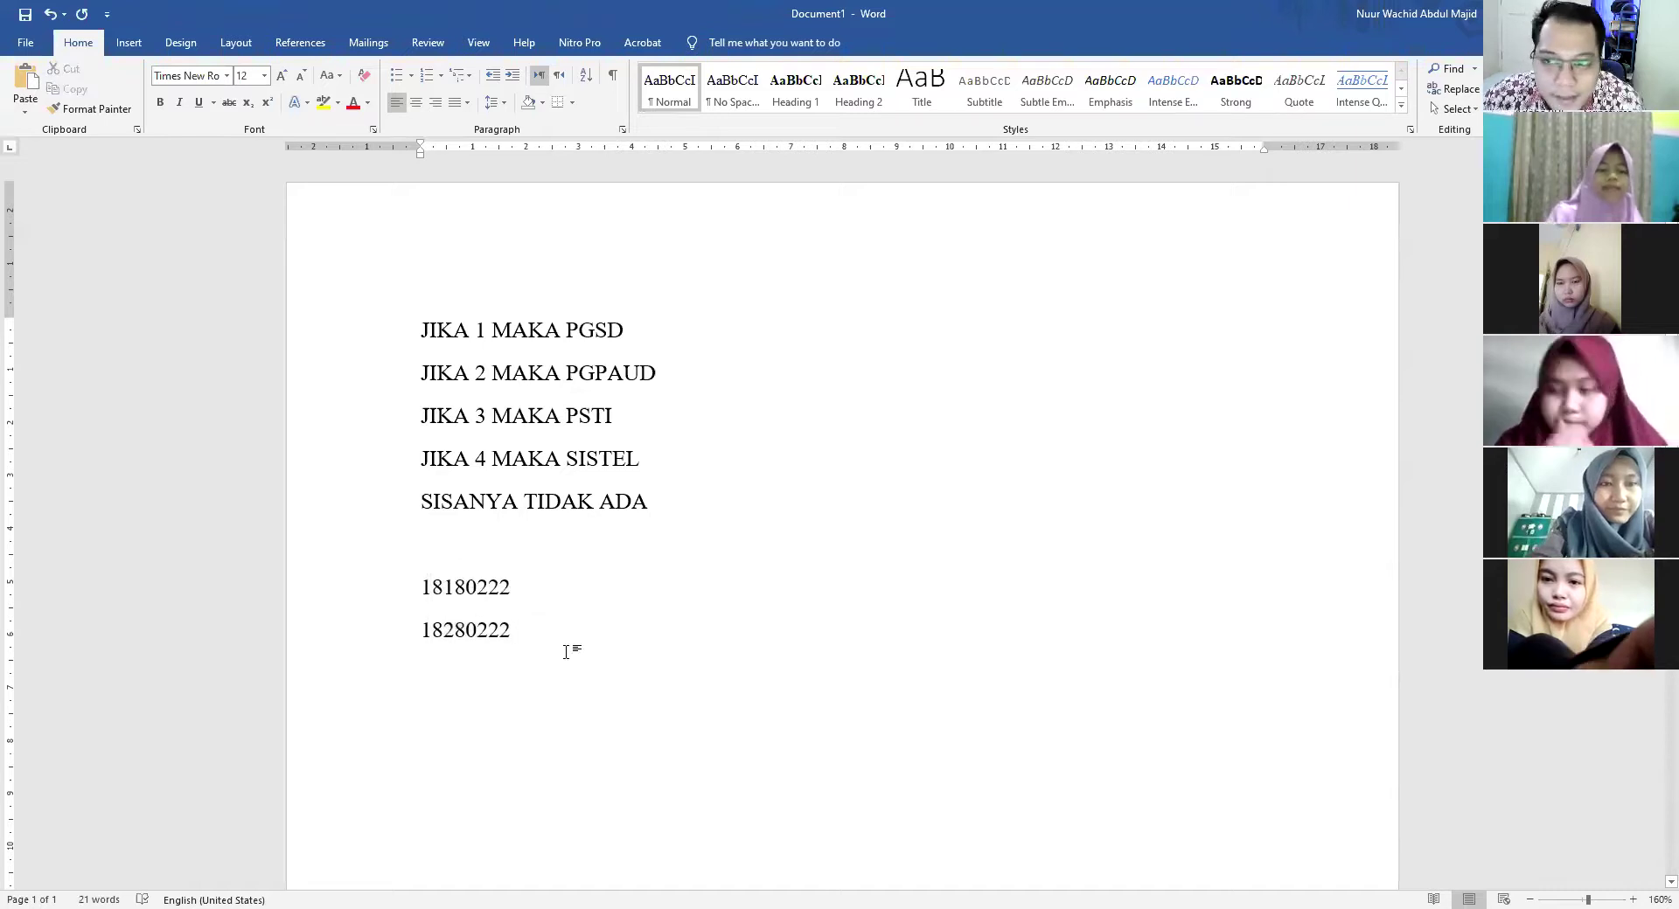
drag(444, 587, 445, 630)
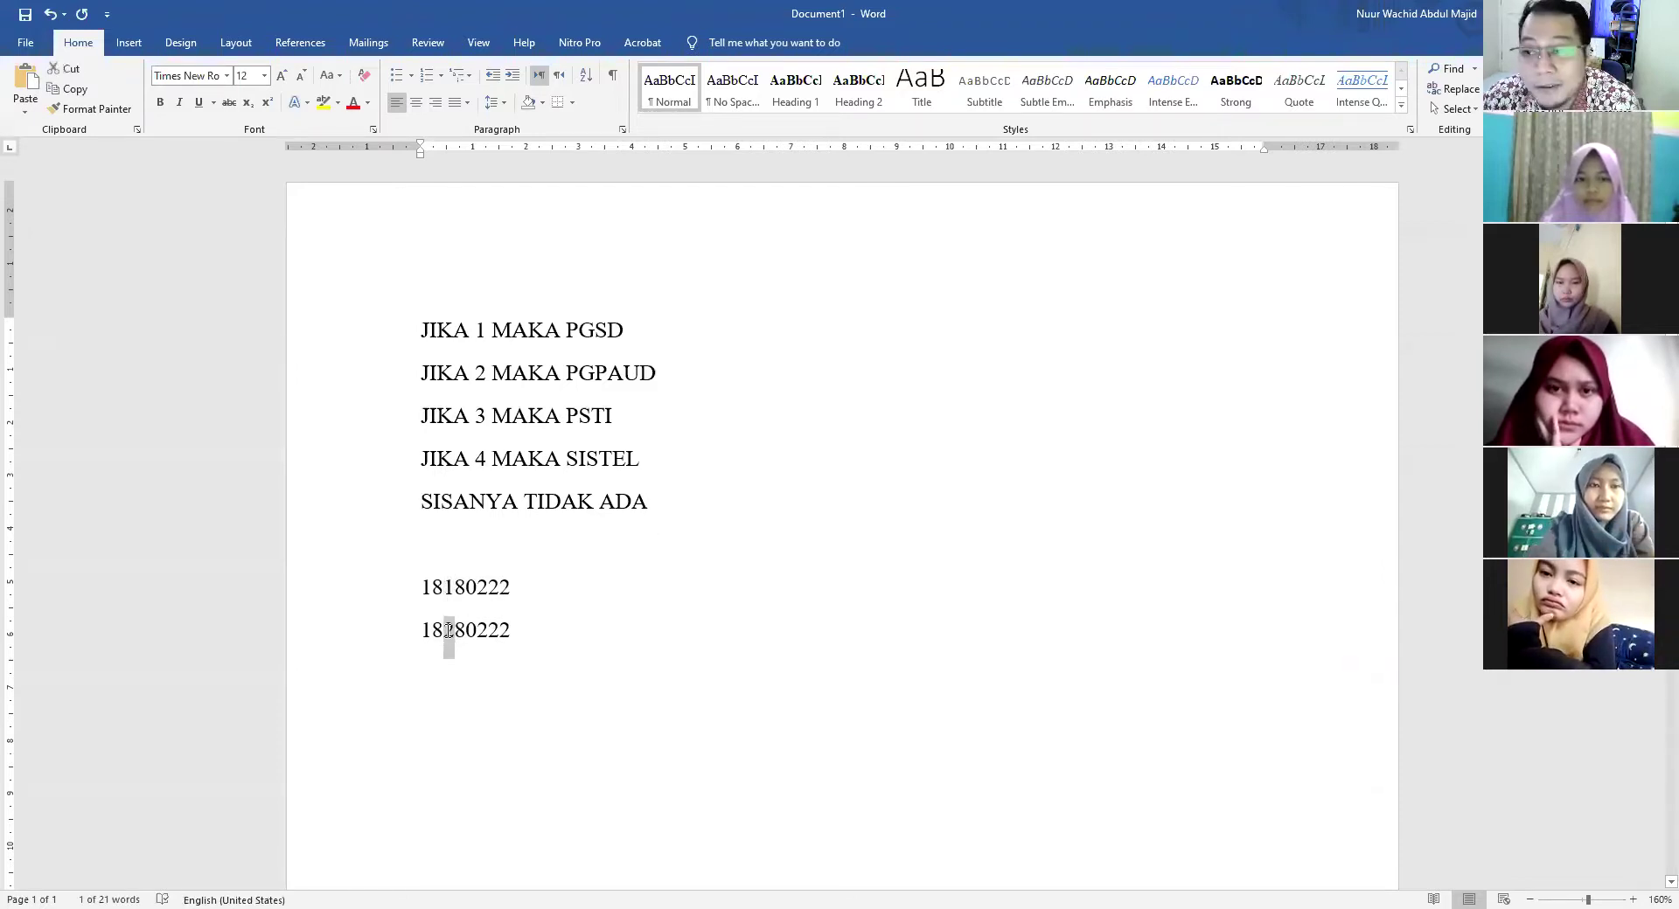
click(566, 373)
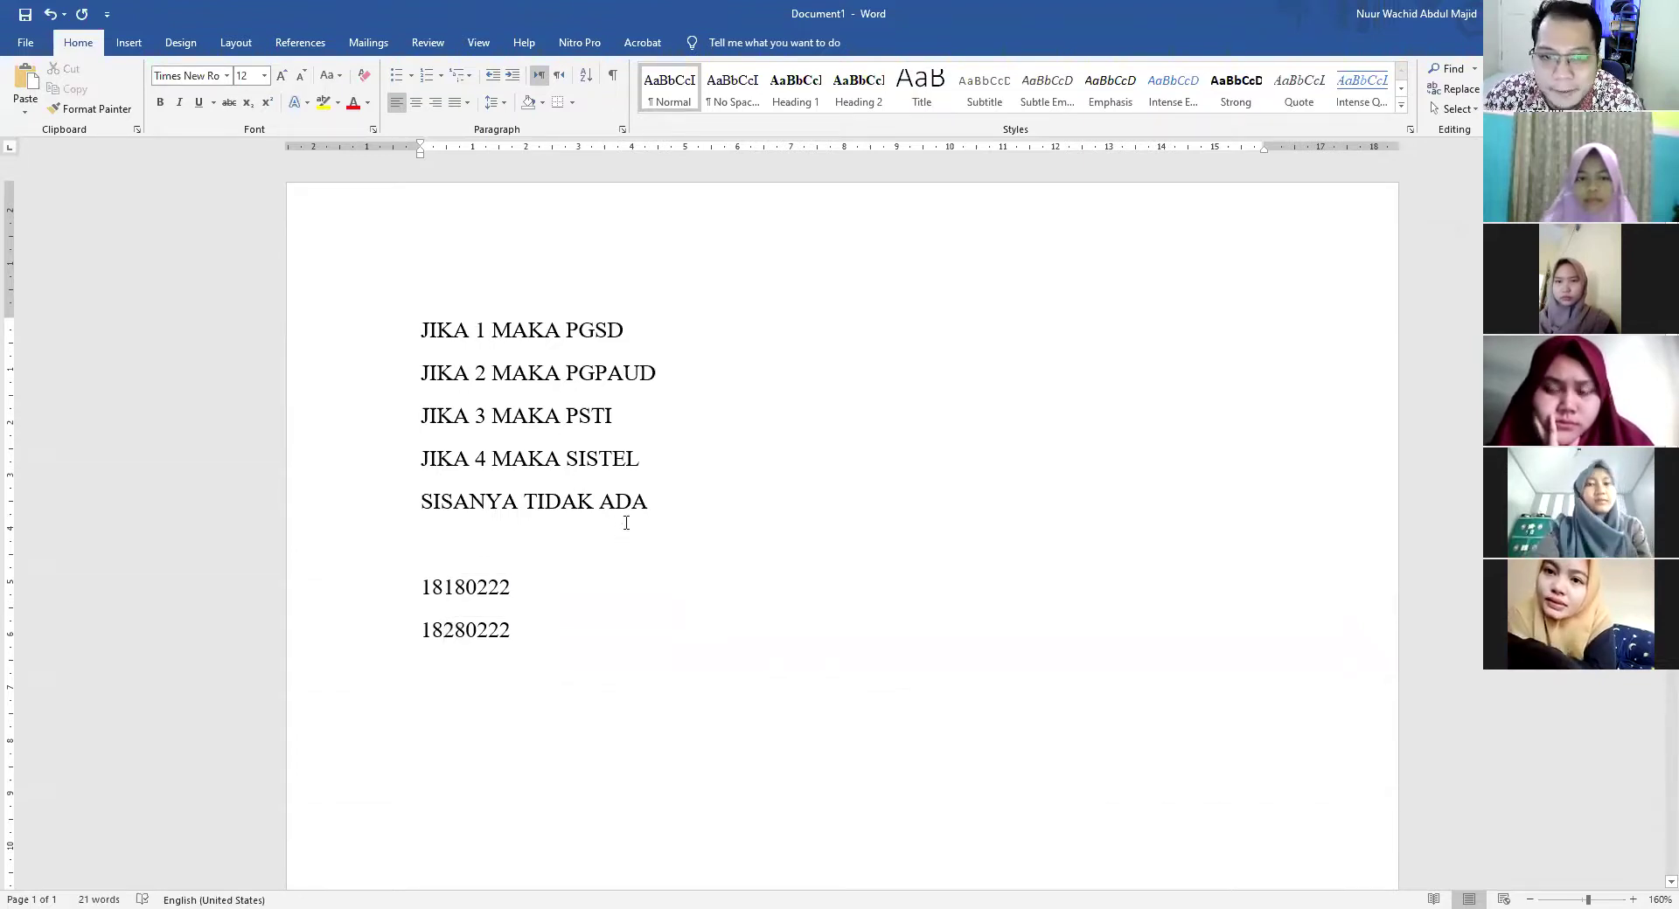
drag(665, 504, 418, 331)
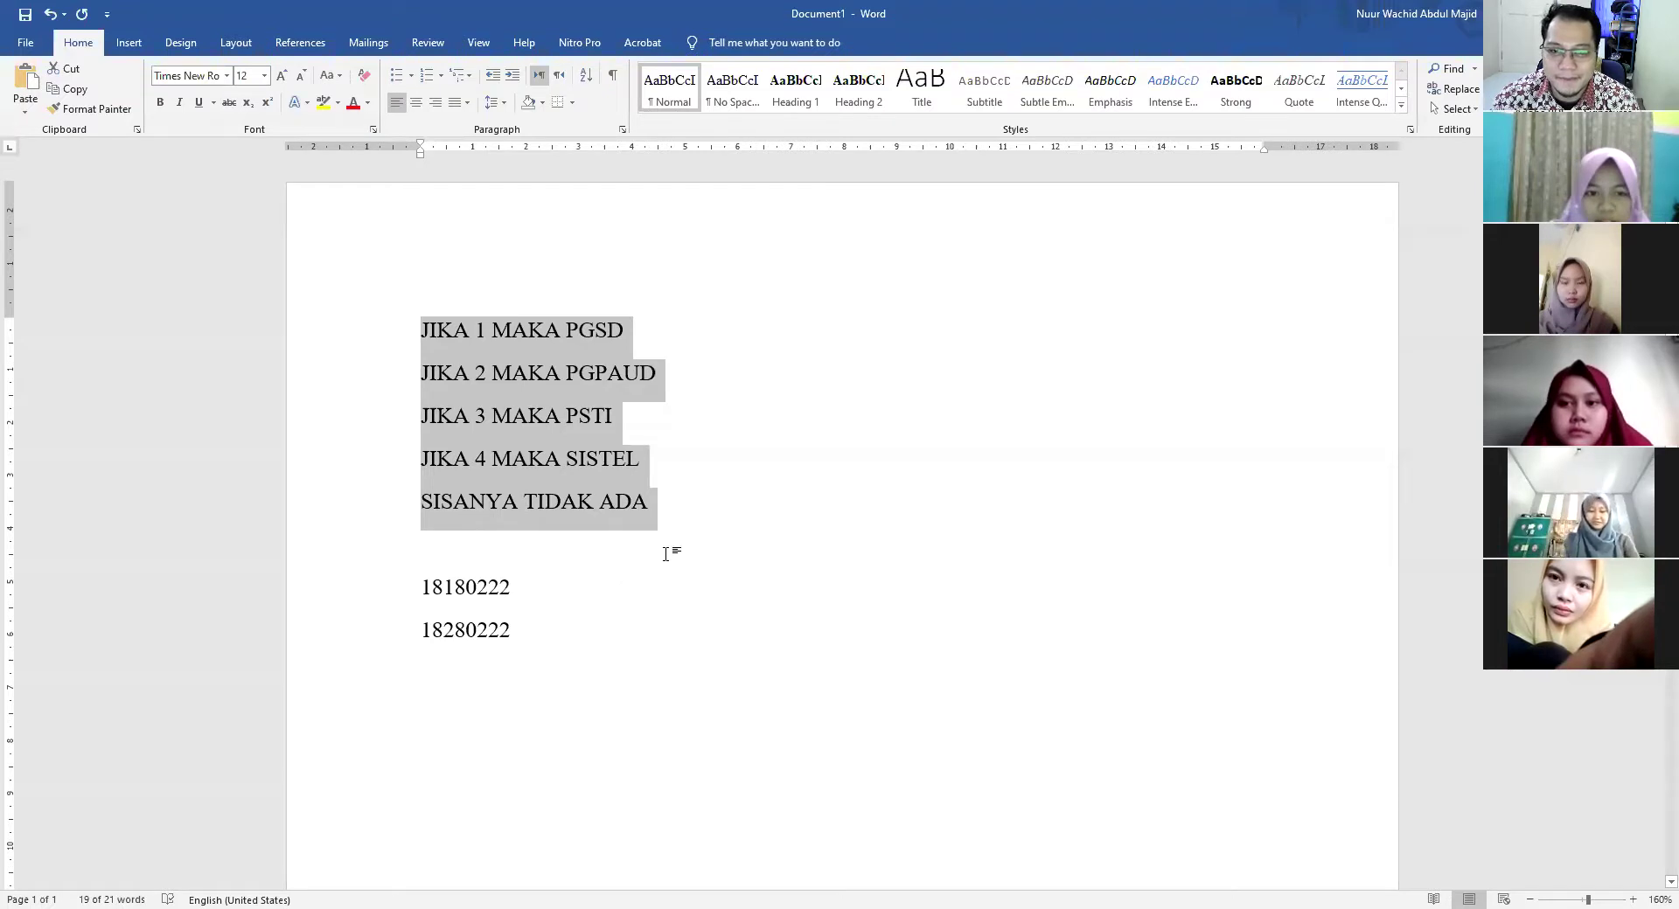
Review the JIKA 2 and JIKA 1 rule lines in the Word document
click(440, 461)
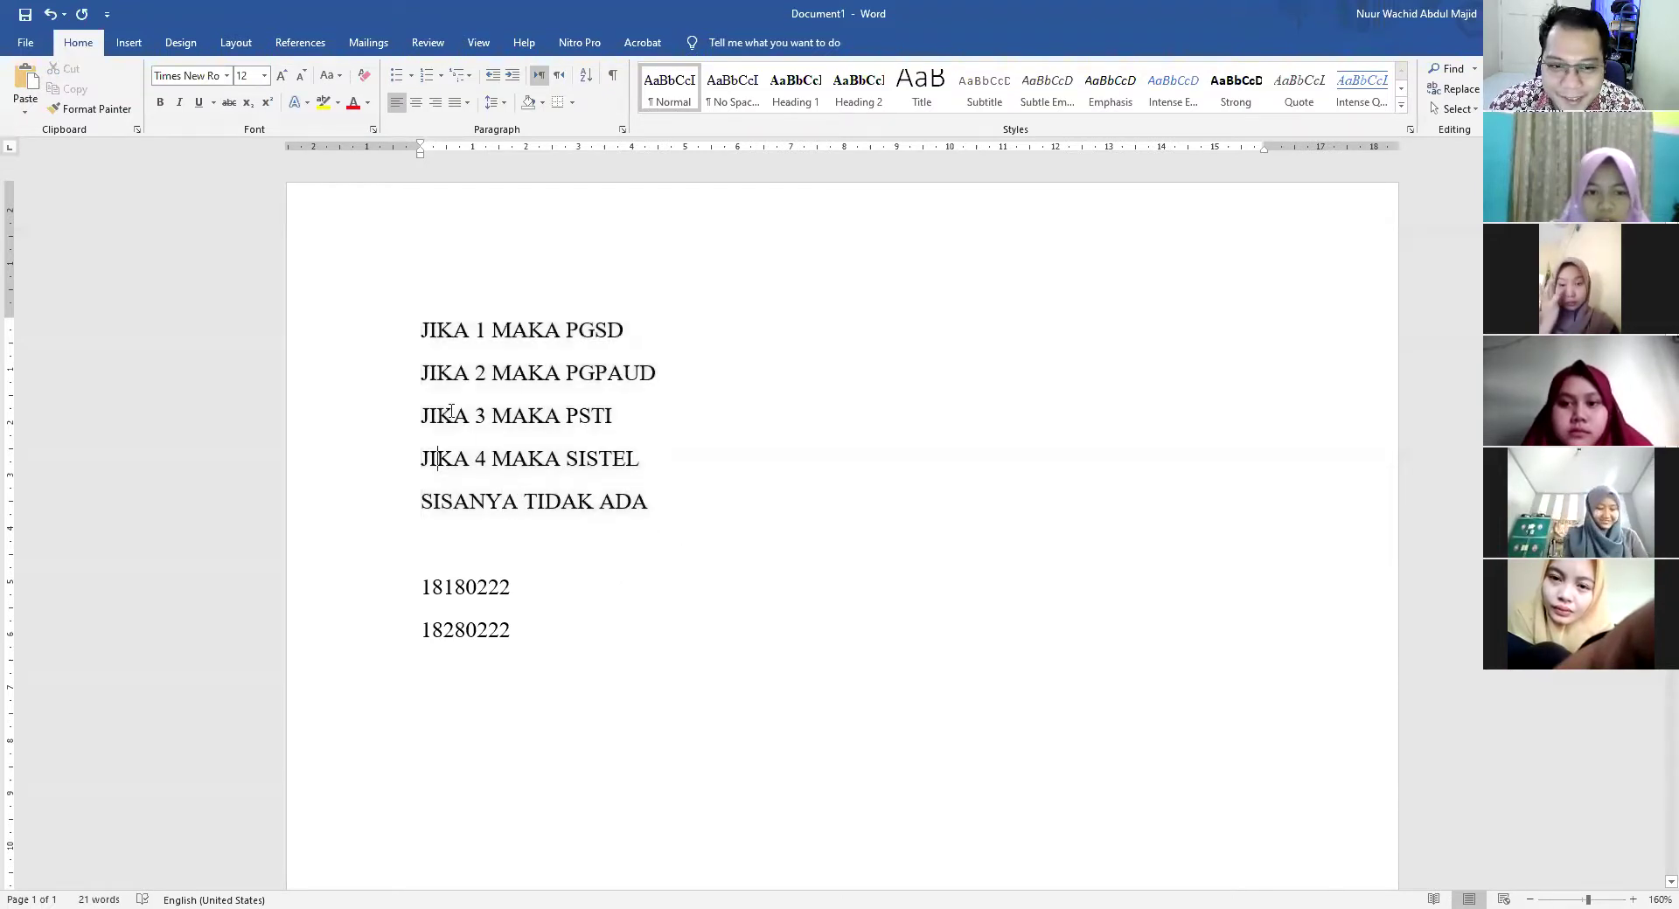
click(454, 372)
click(453, 330)
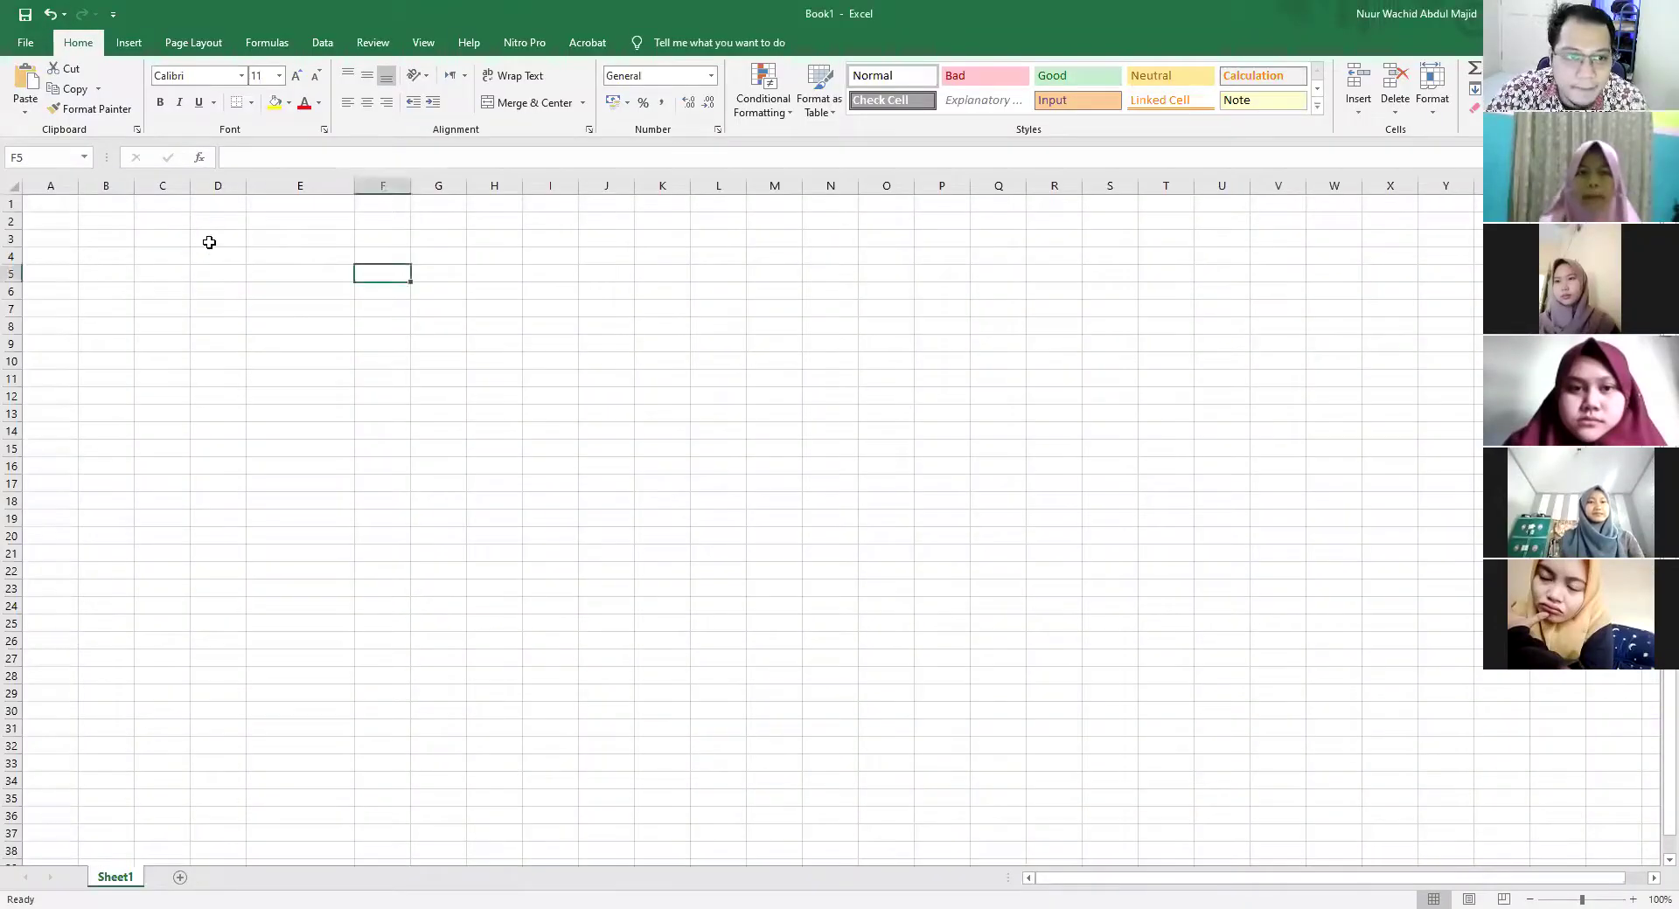
Enter the codes 1, 2, 2, 3, 4, 3 down cells D4:D9
click(215, 268)
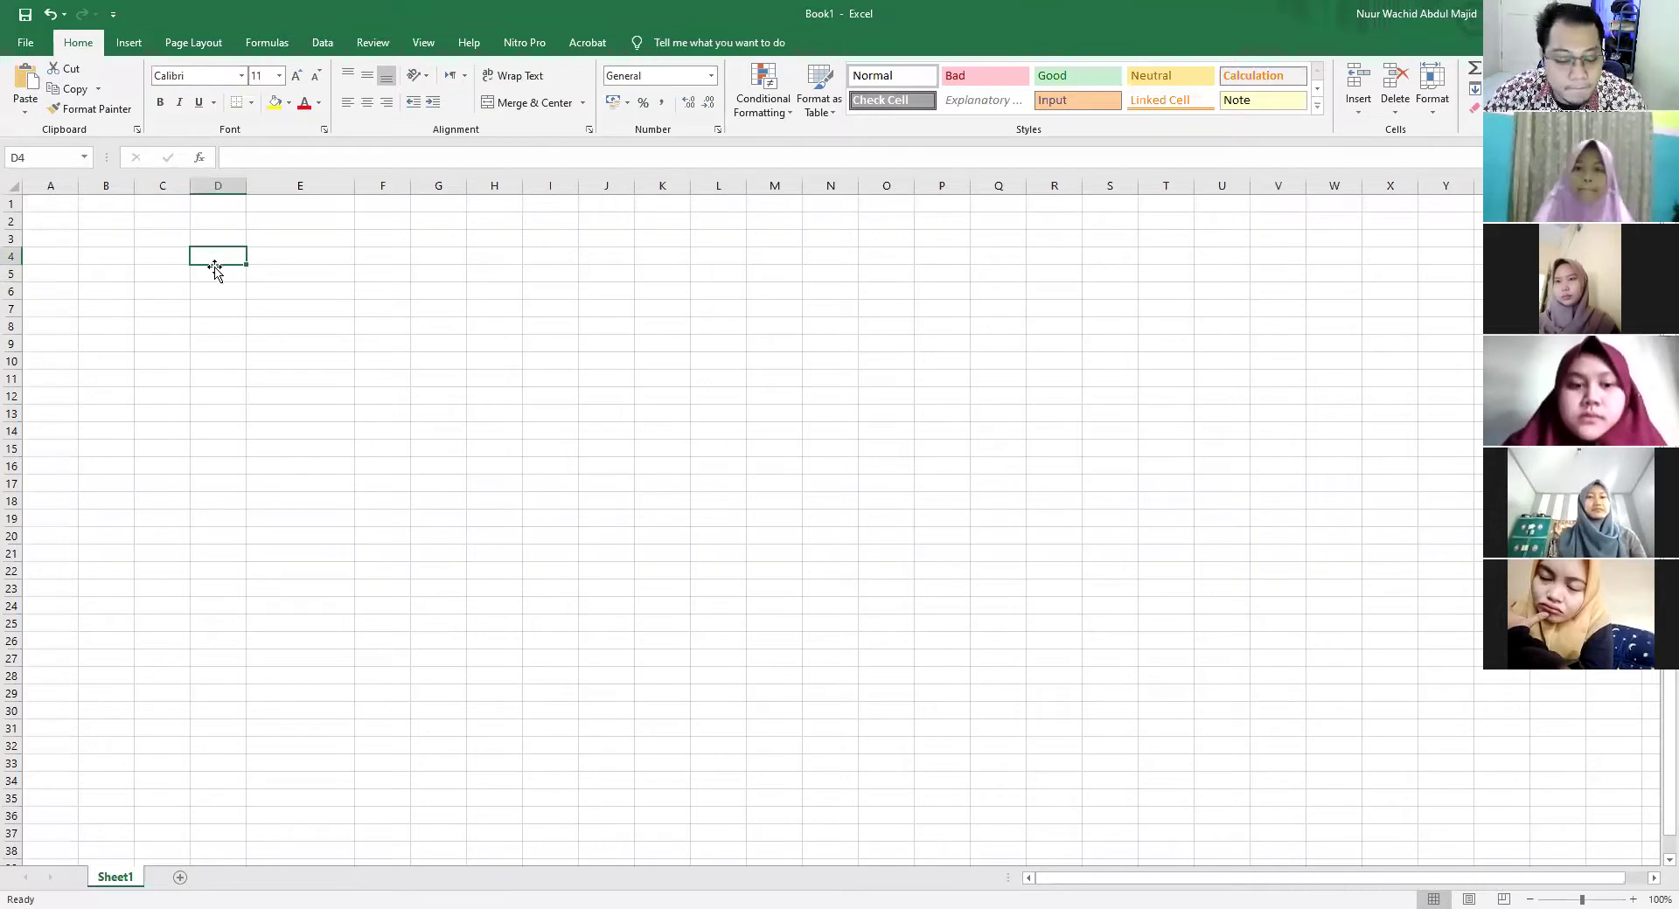
text(2)
key(Return)
text(2)
key(Return)
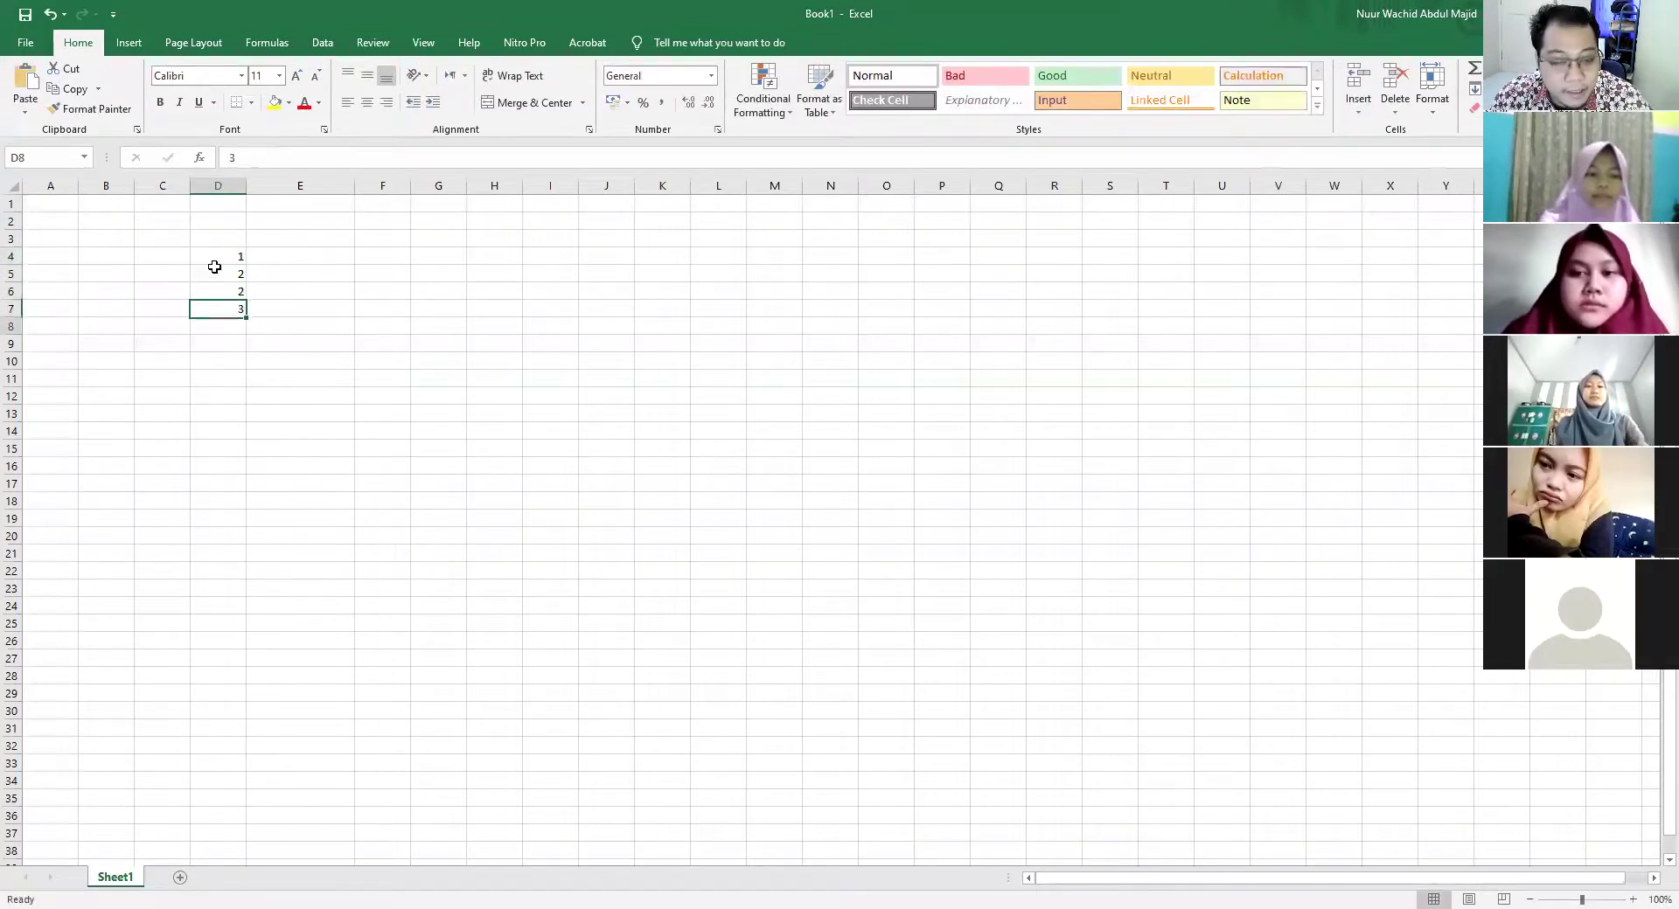
text(3)
key(Return)
text(5)
key(BackSpace)
text(4)
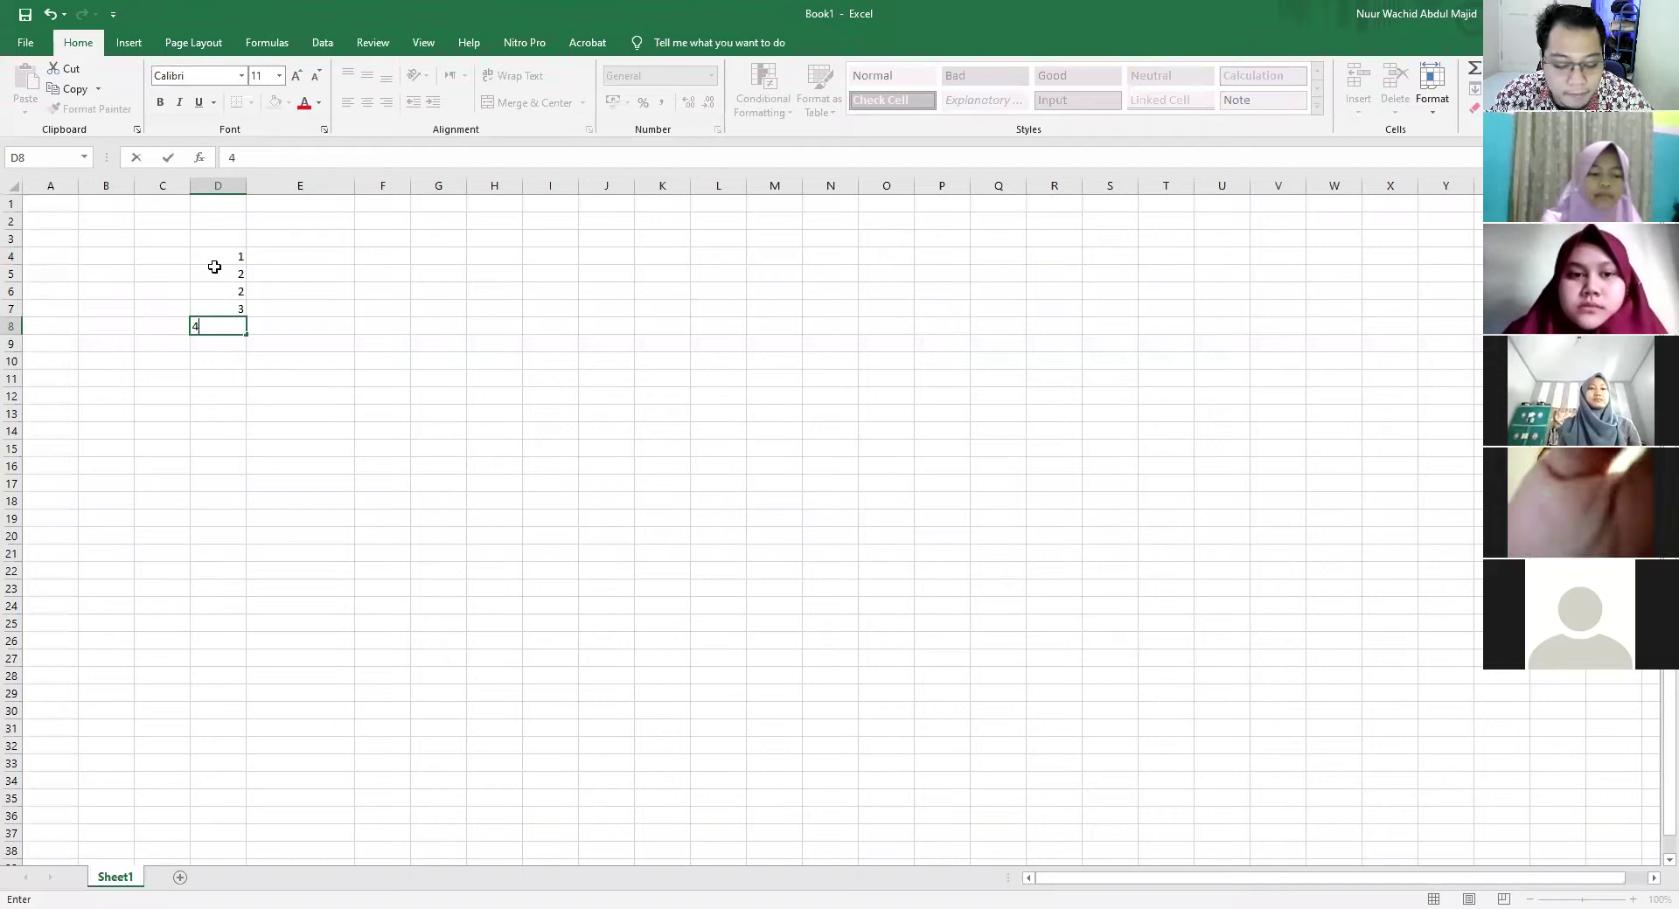
key(Return)
key(BackSpace)
text(3)
key(Up)
key(Up)
key(Up)
key(Up)
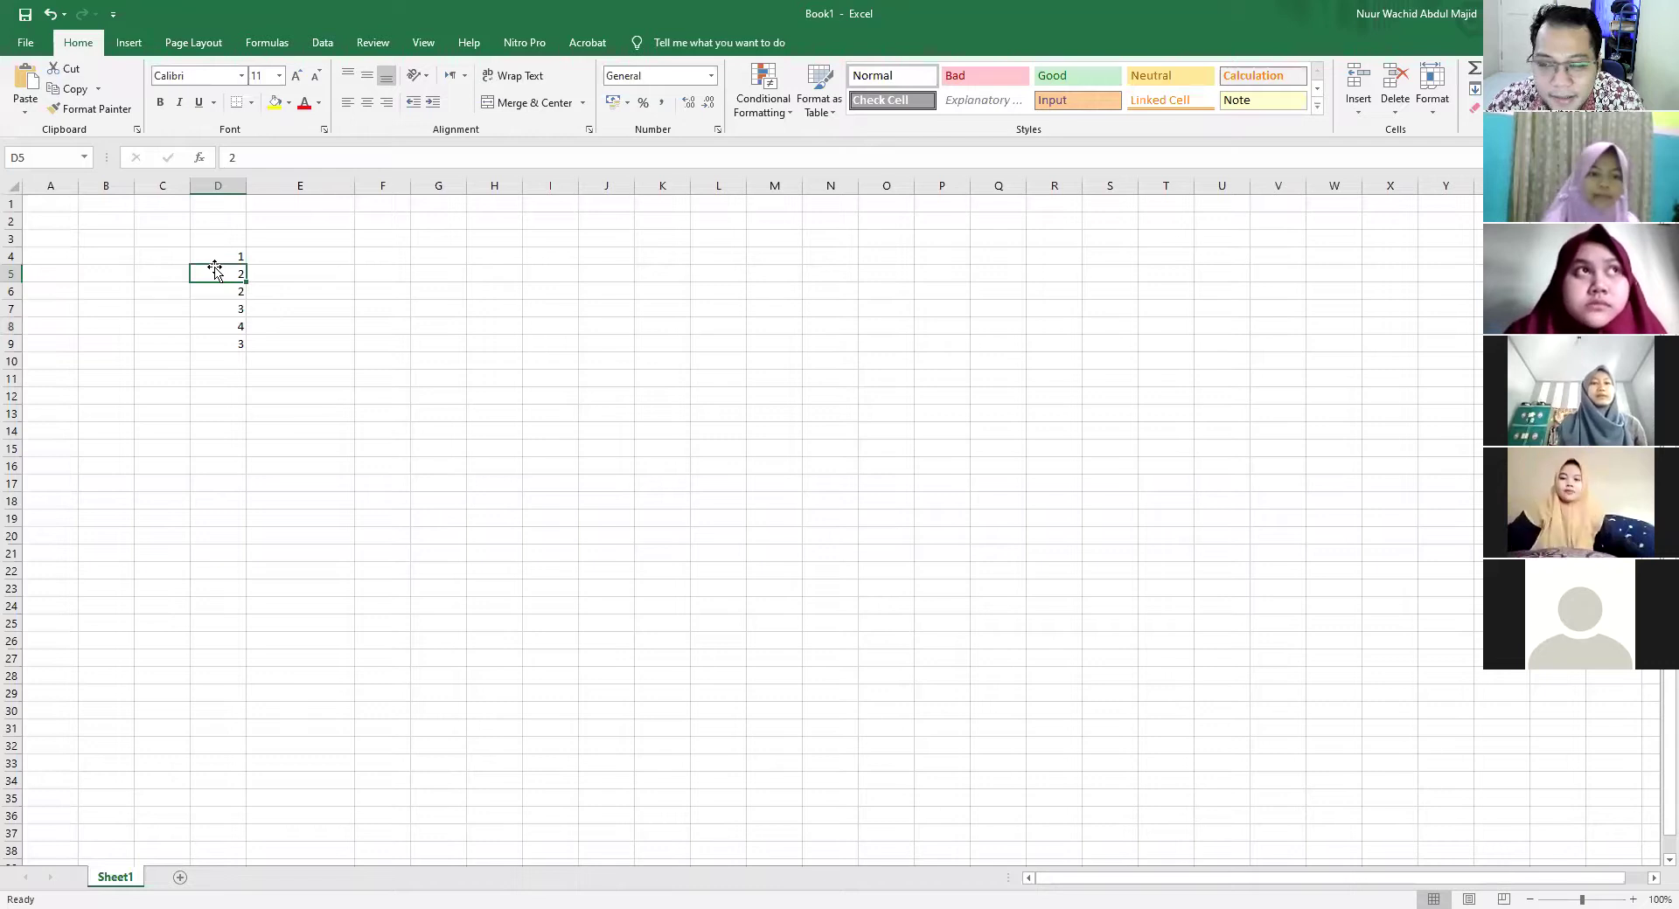
Begin an =IF( formula in cell E4
key(Up)
key(Right)
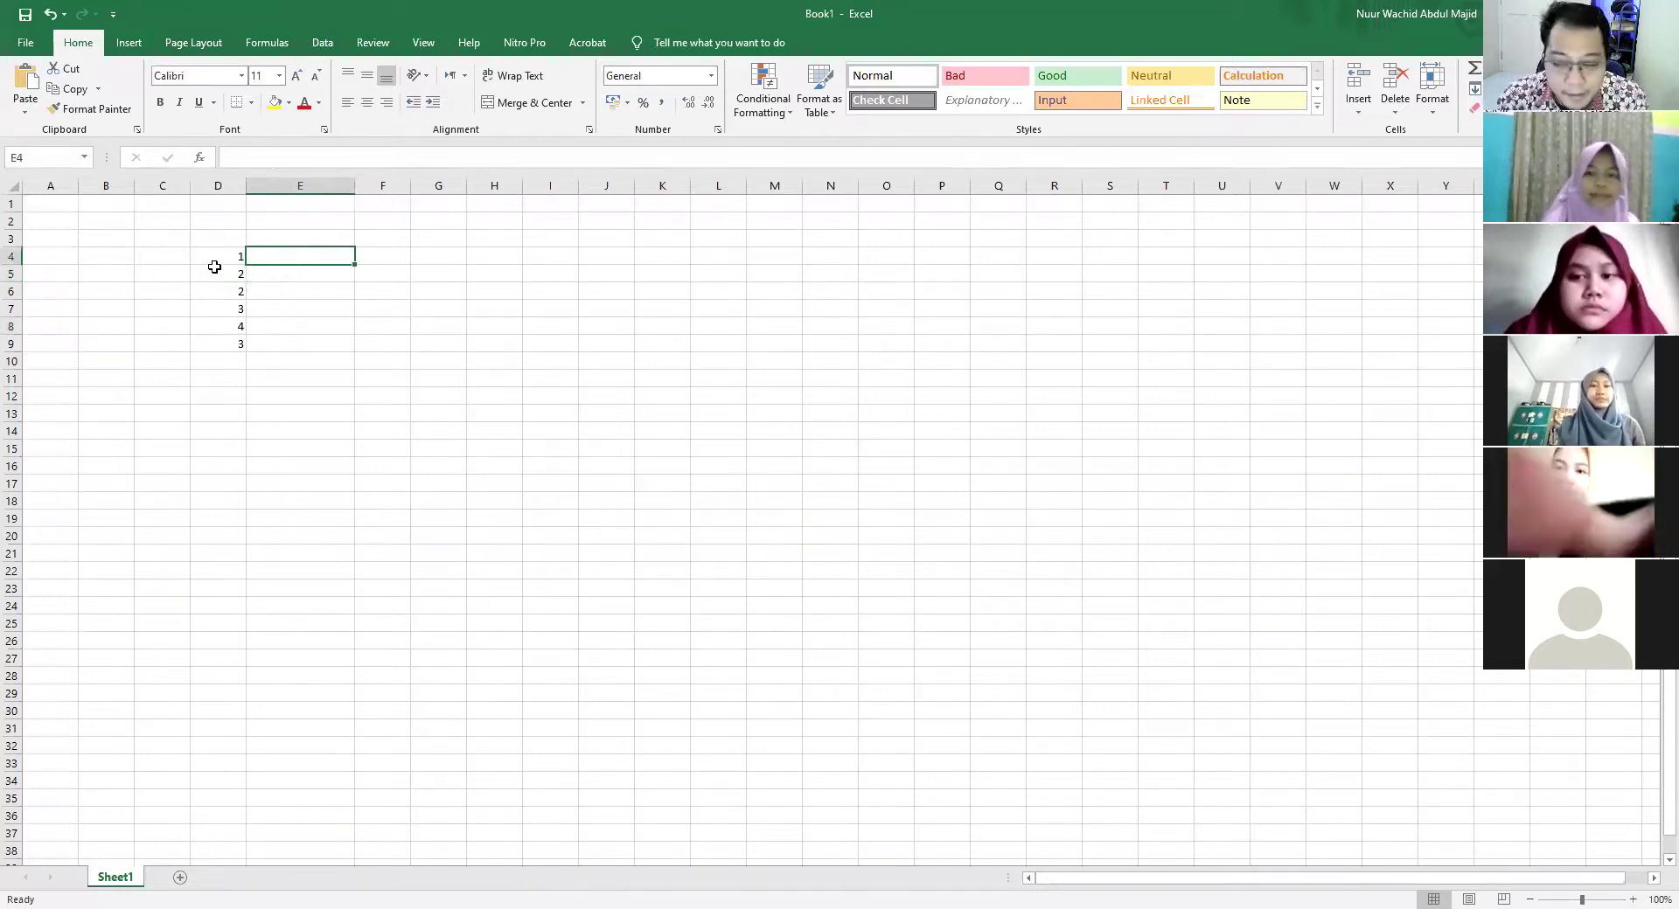
text(=)
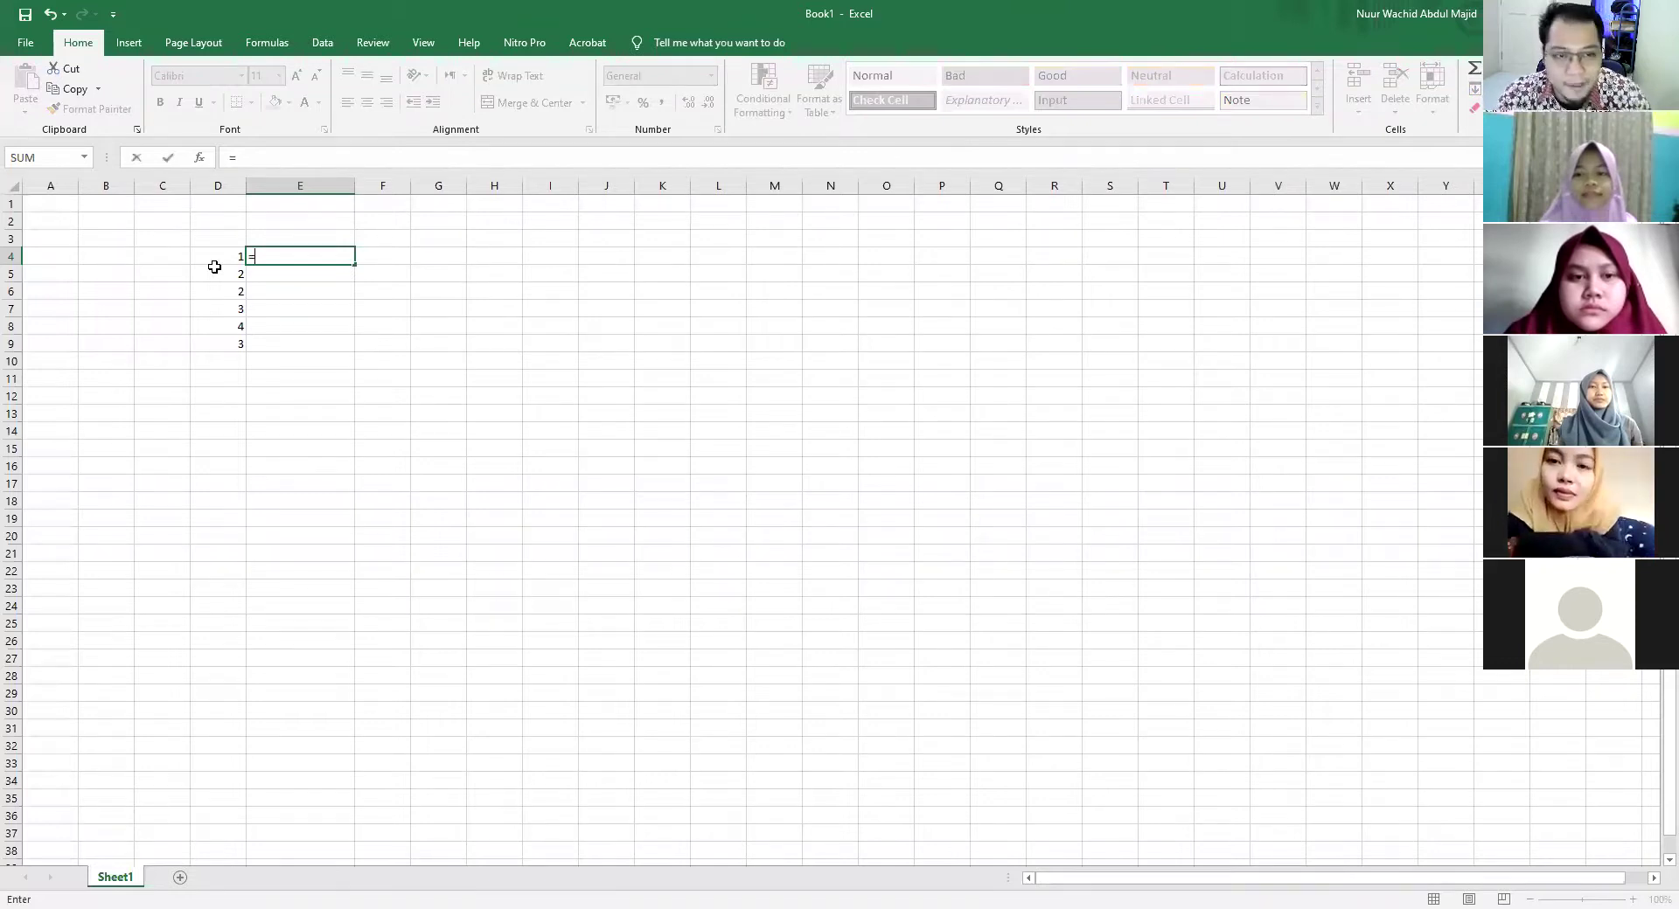
text(IF()
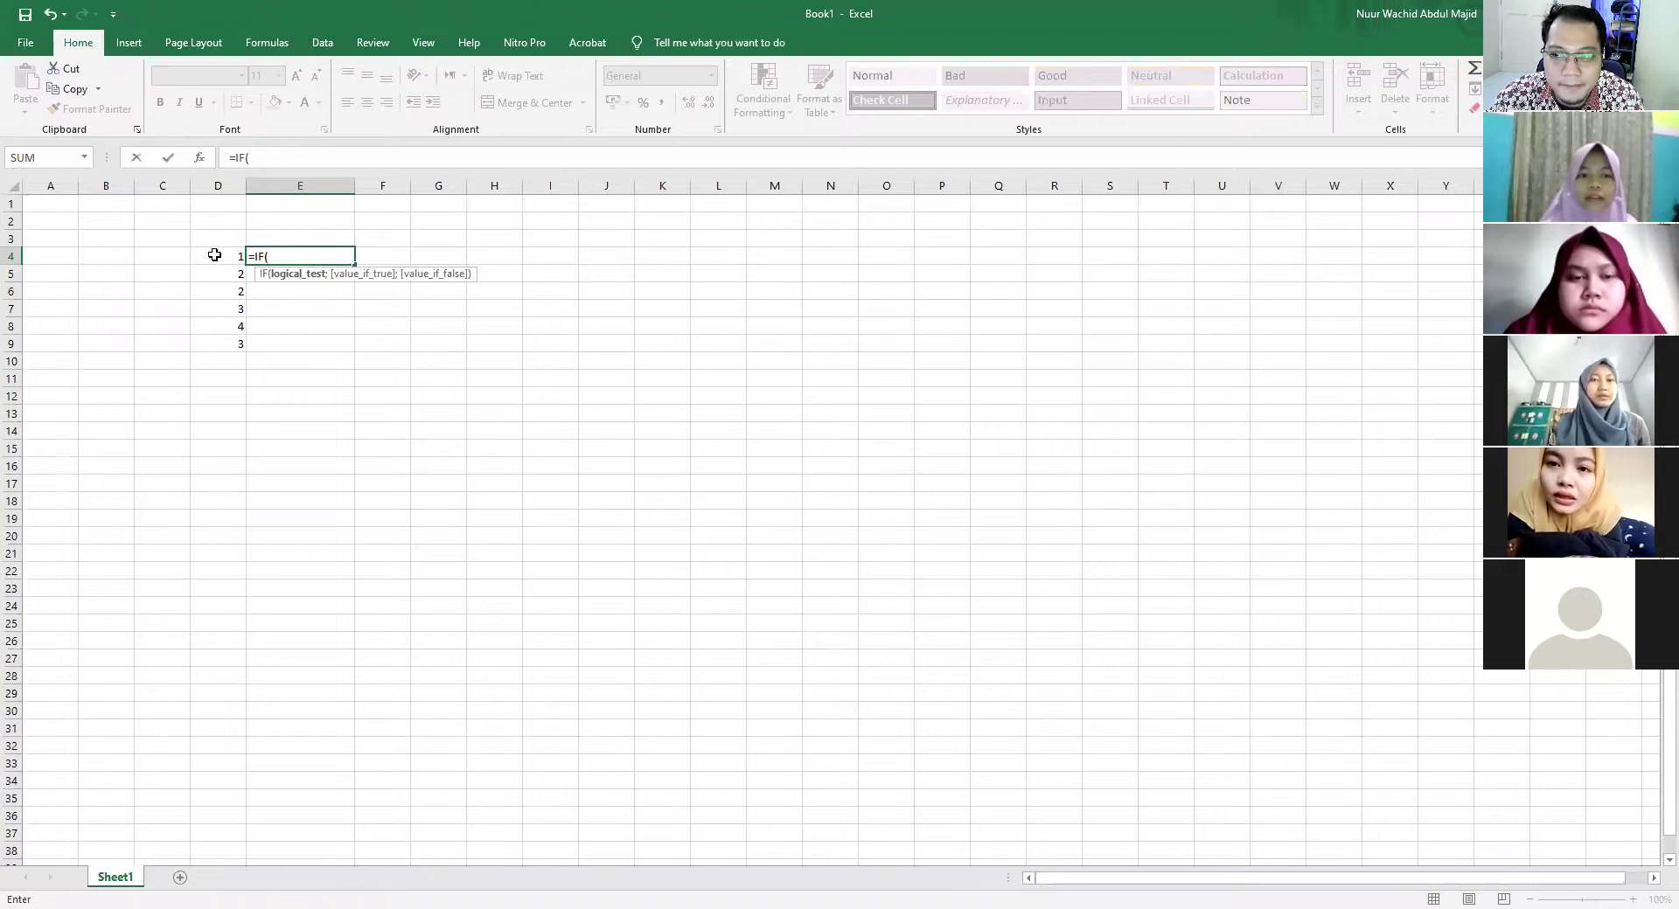
Write the first condition D4=1 returning "PGSD" in E4's IF formula
click(214, 255)
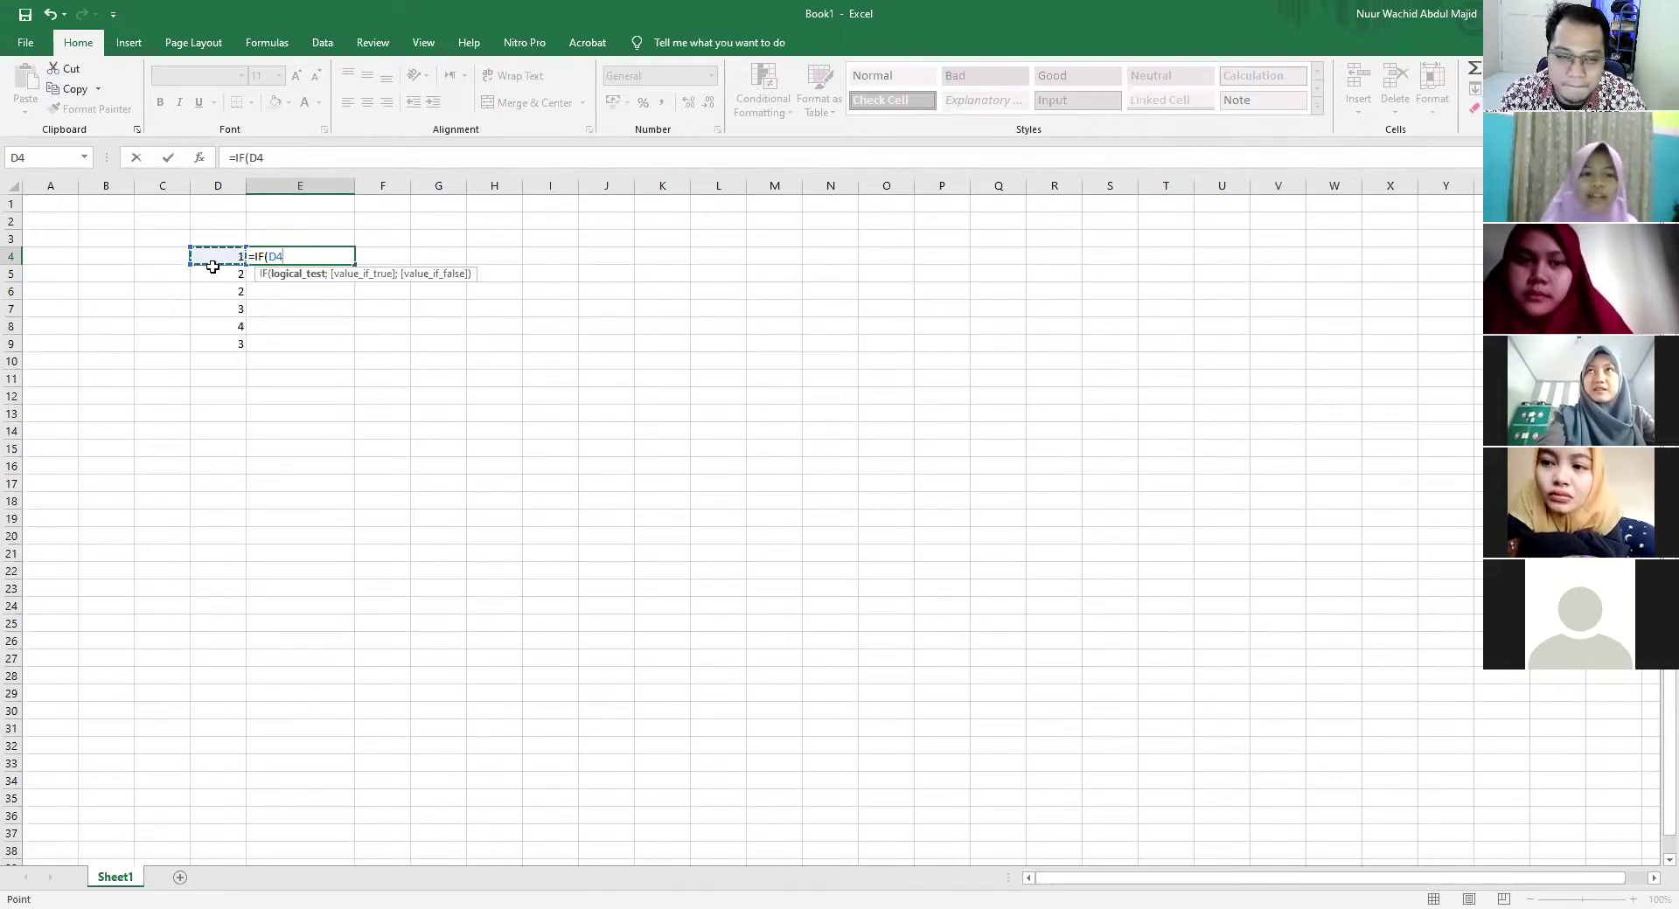
text(=1)
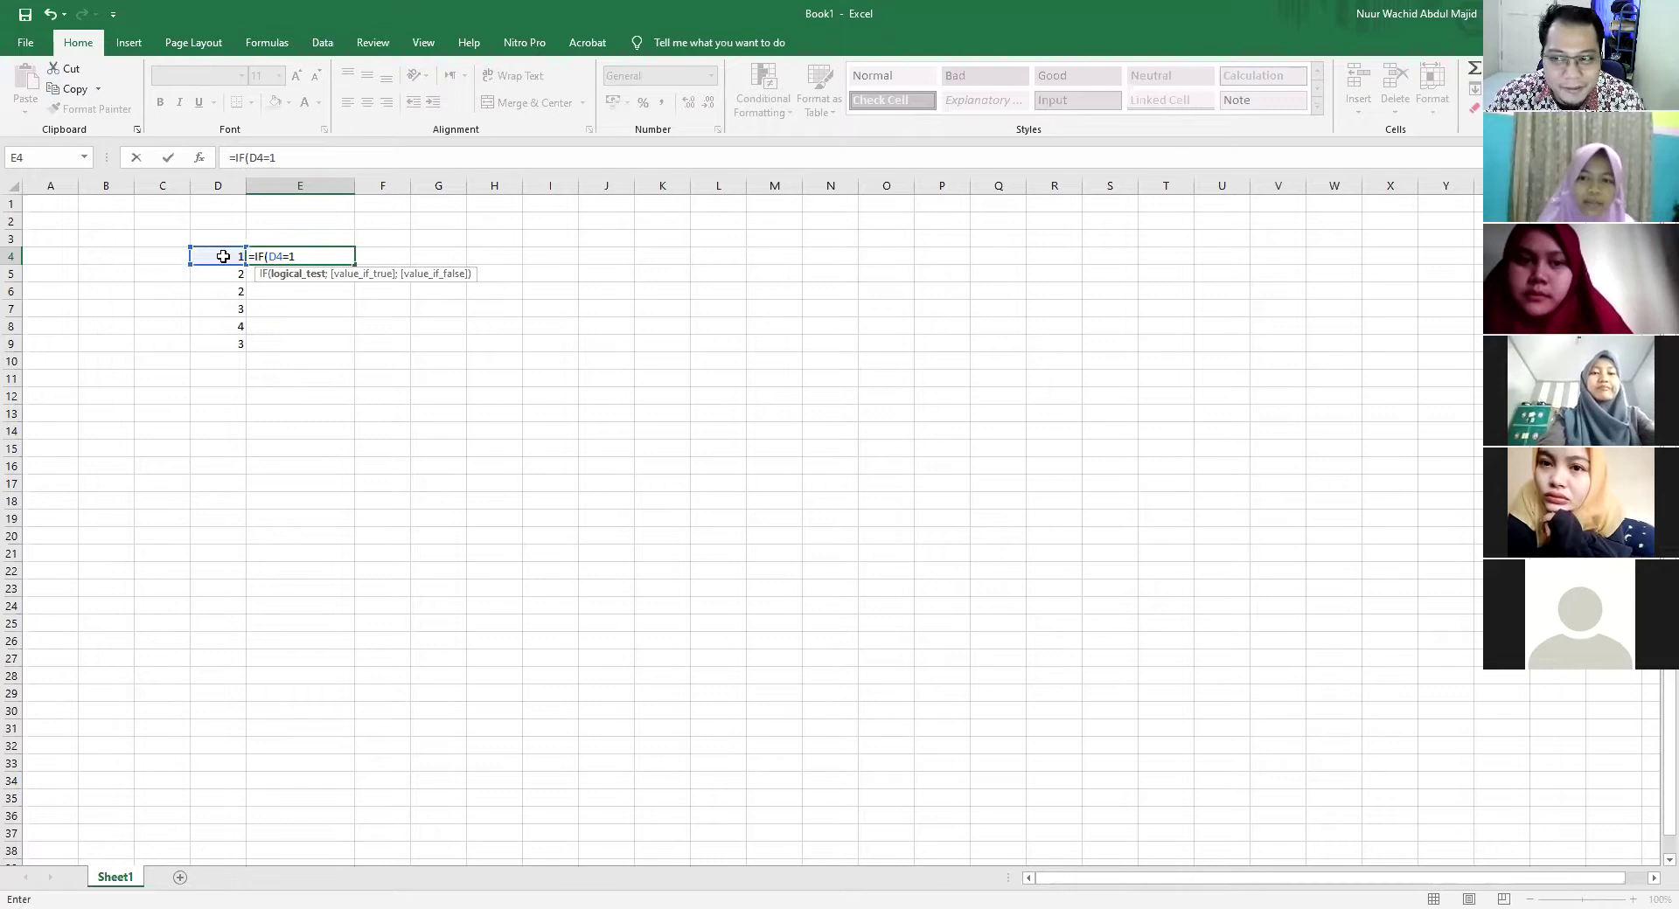
text(;)
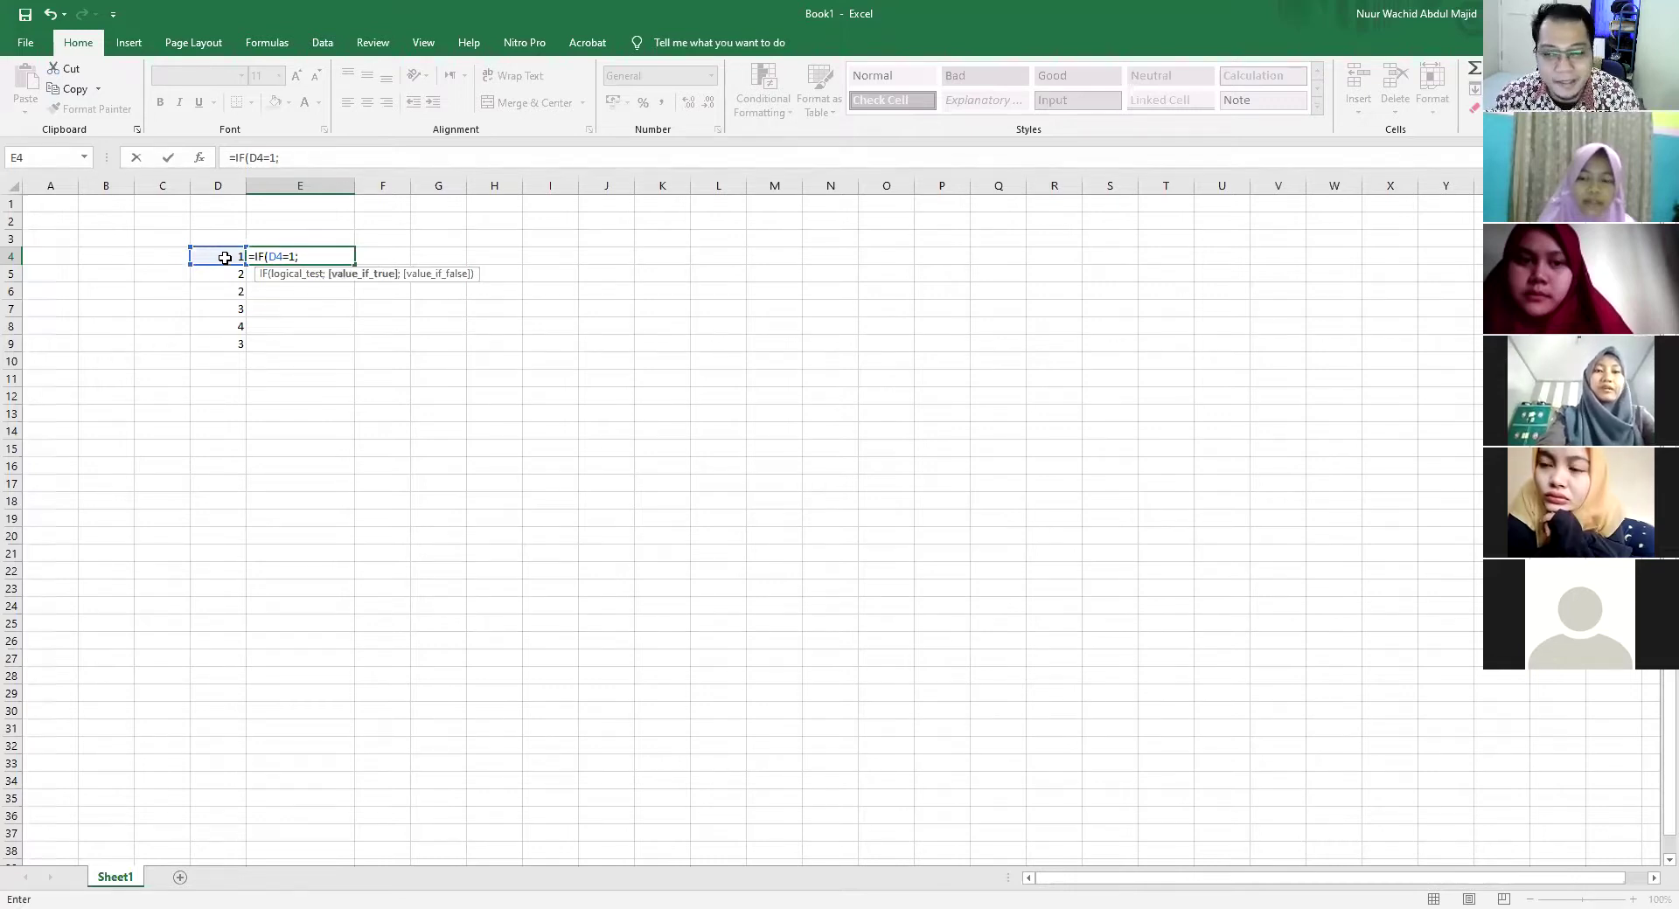
text("PGSD)
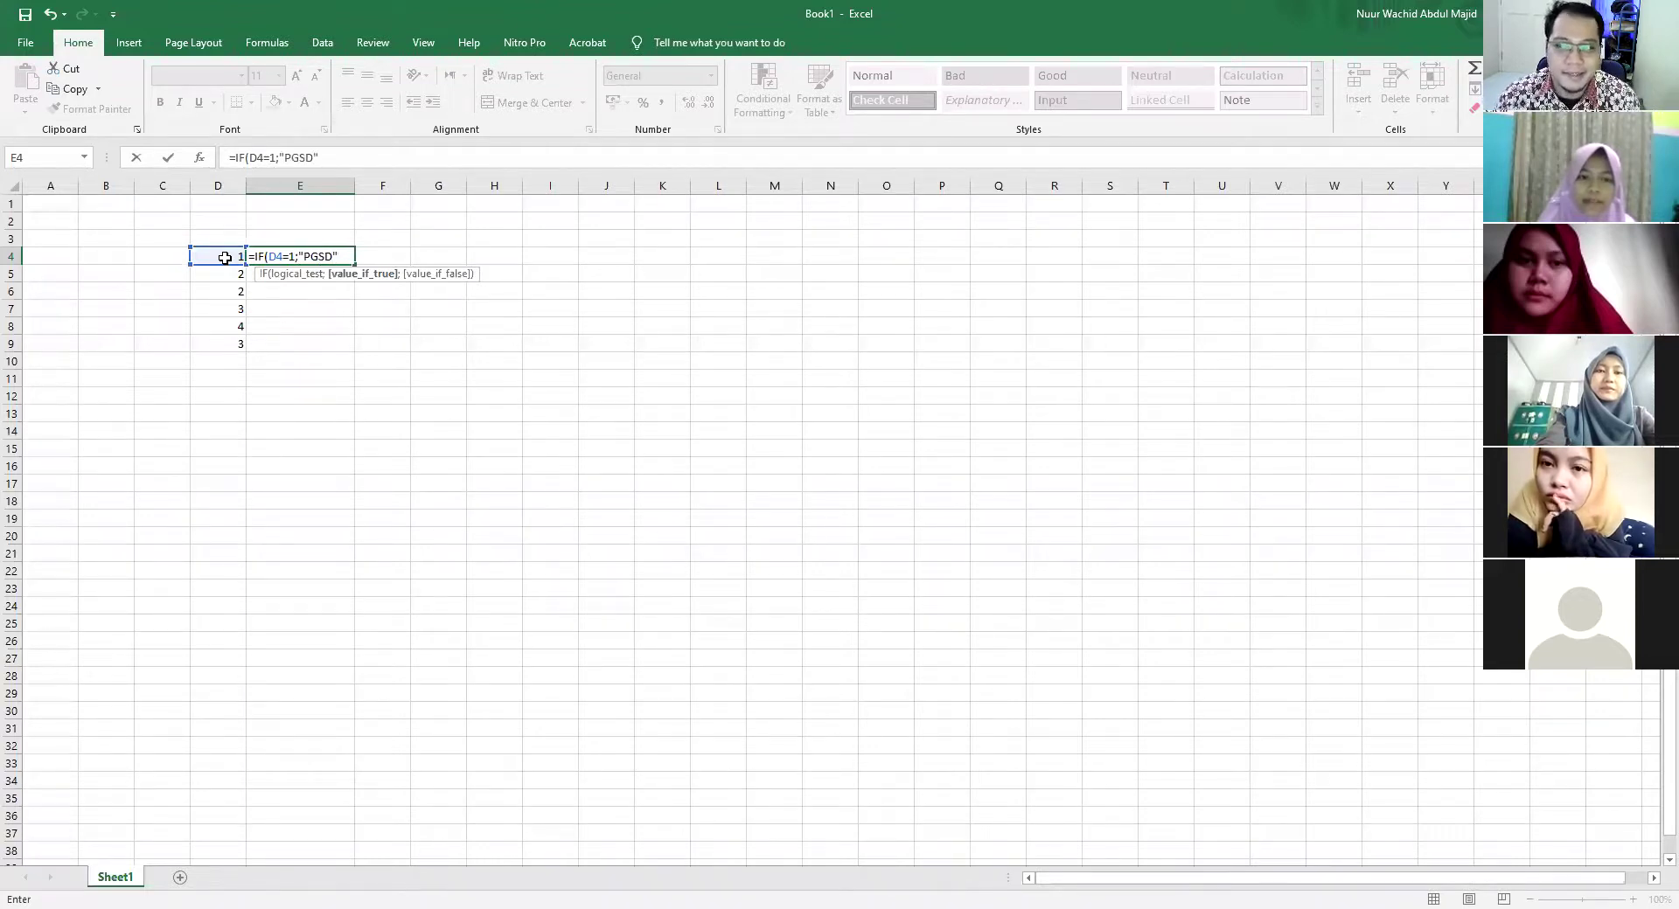
text(";2)
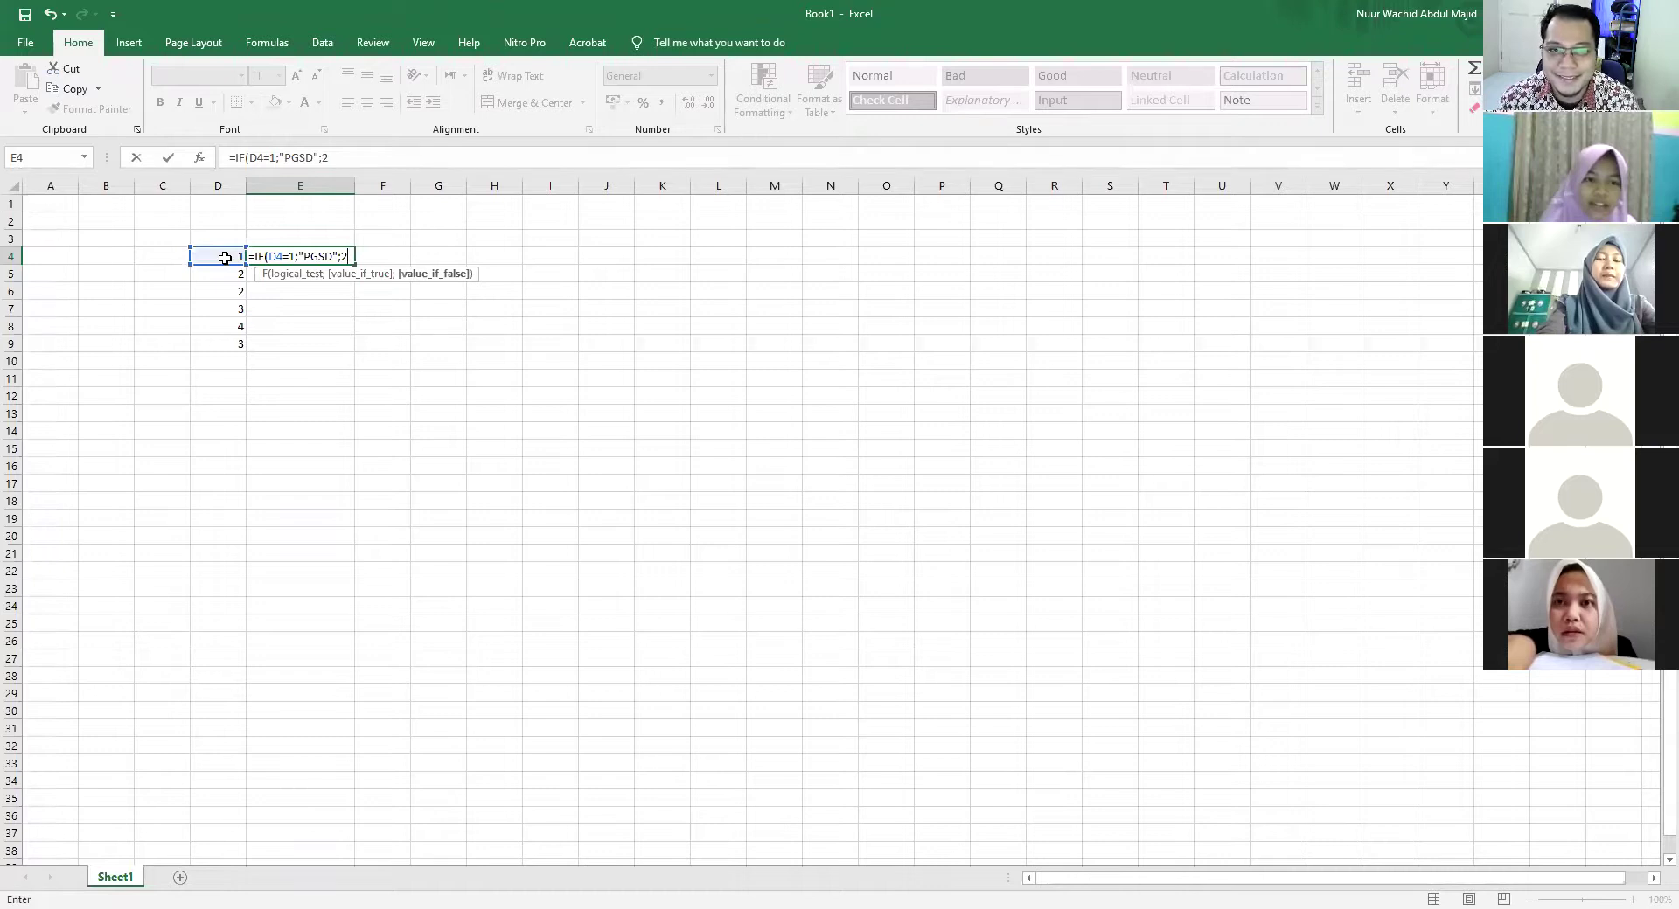
Remove stray characters from E4's formula and open a nested ;IF(
key(BackSpace)
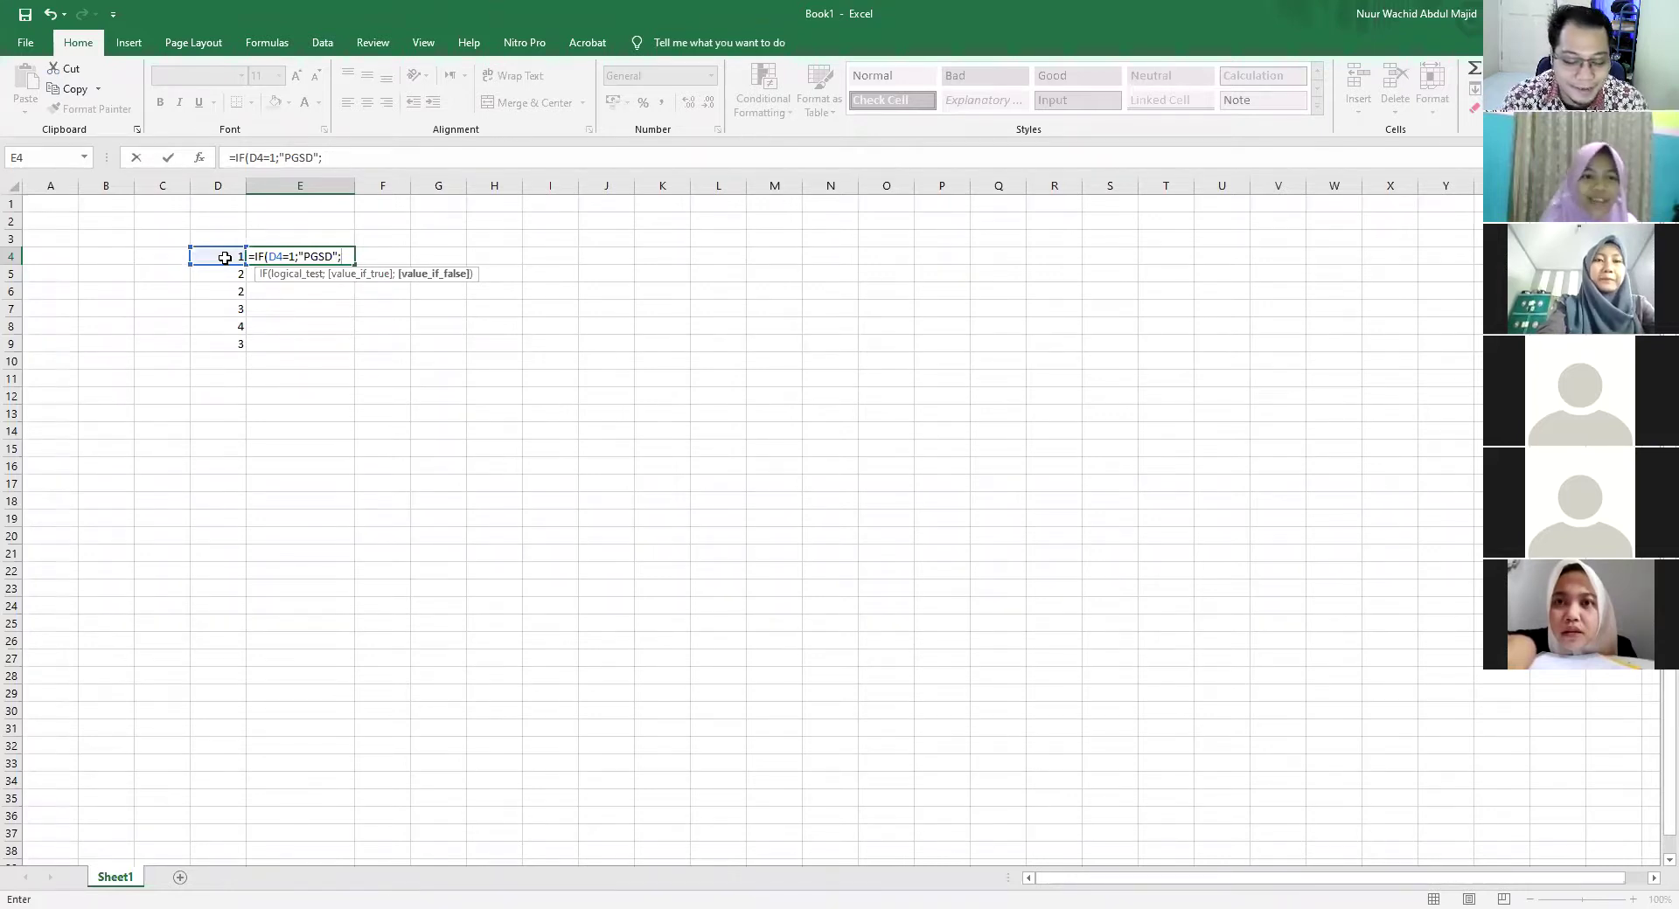
text(IF)
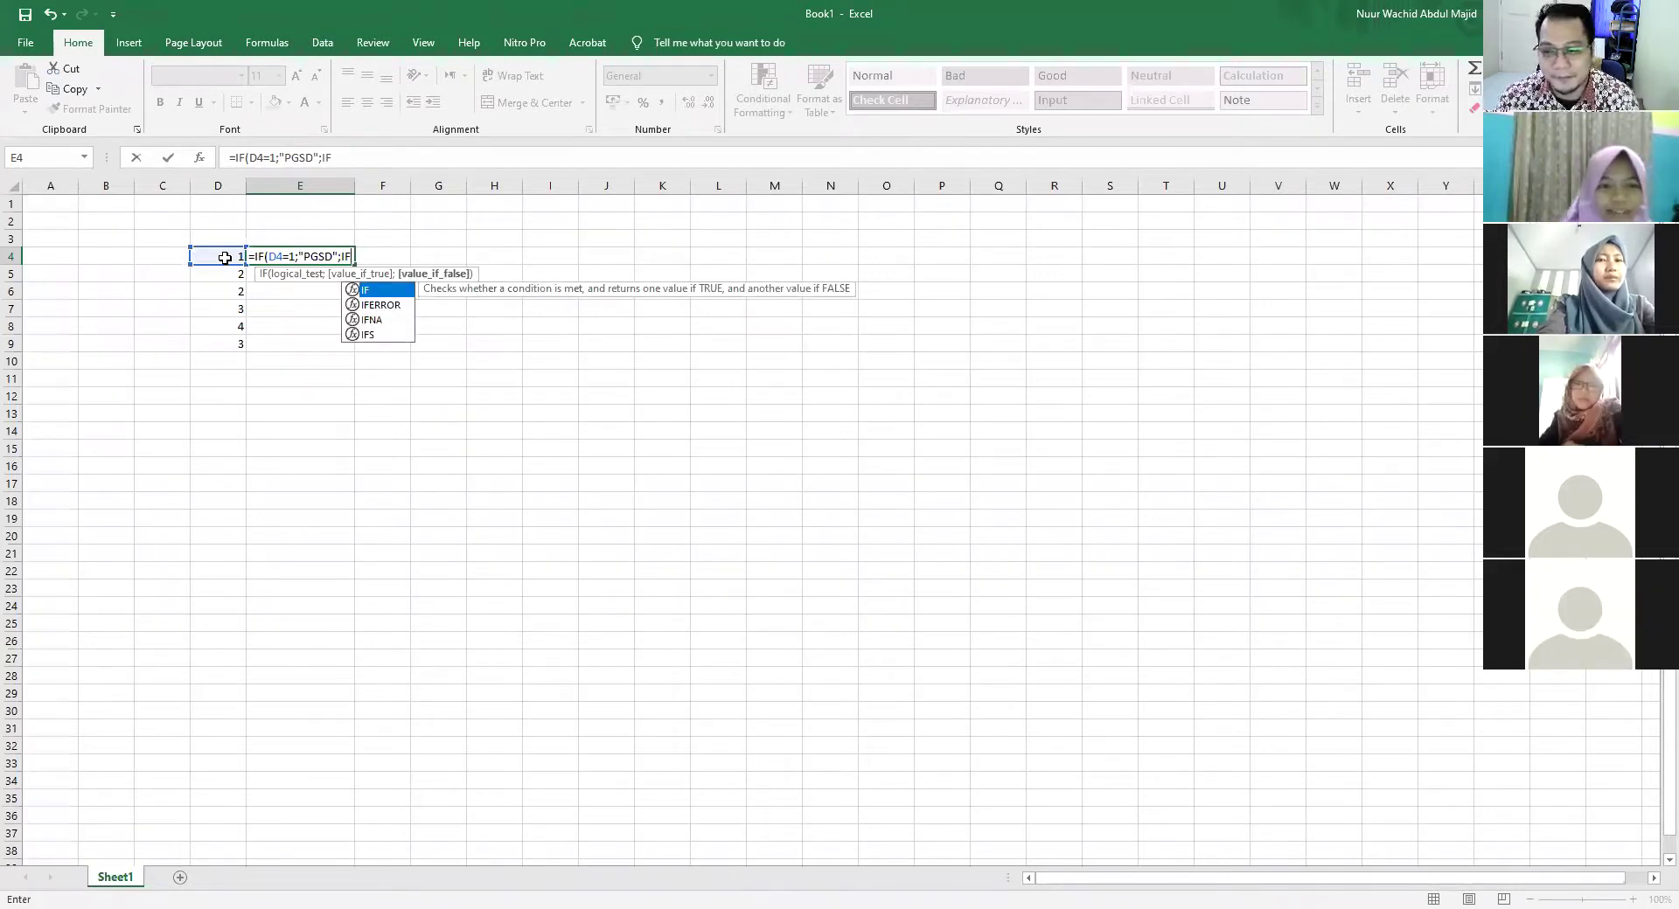
key(BackSpace)
key(BackSpace)
key(BackSpace)
text())
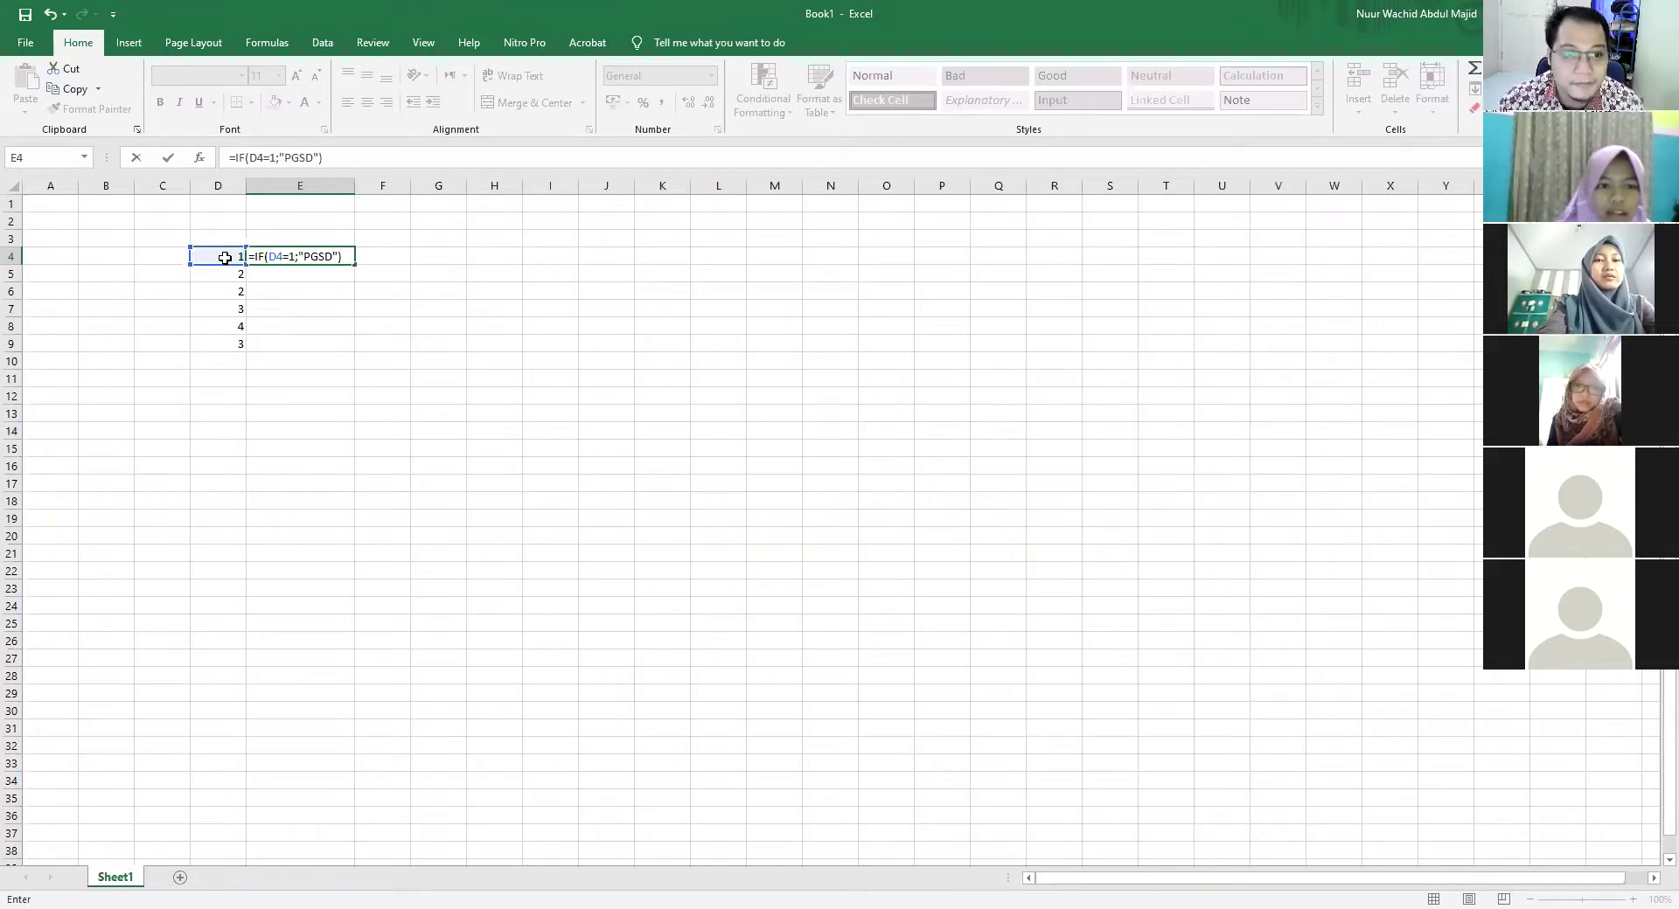
key(BackSpace)
text(;IF)
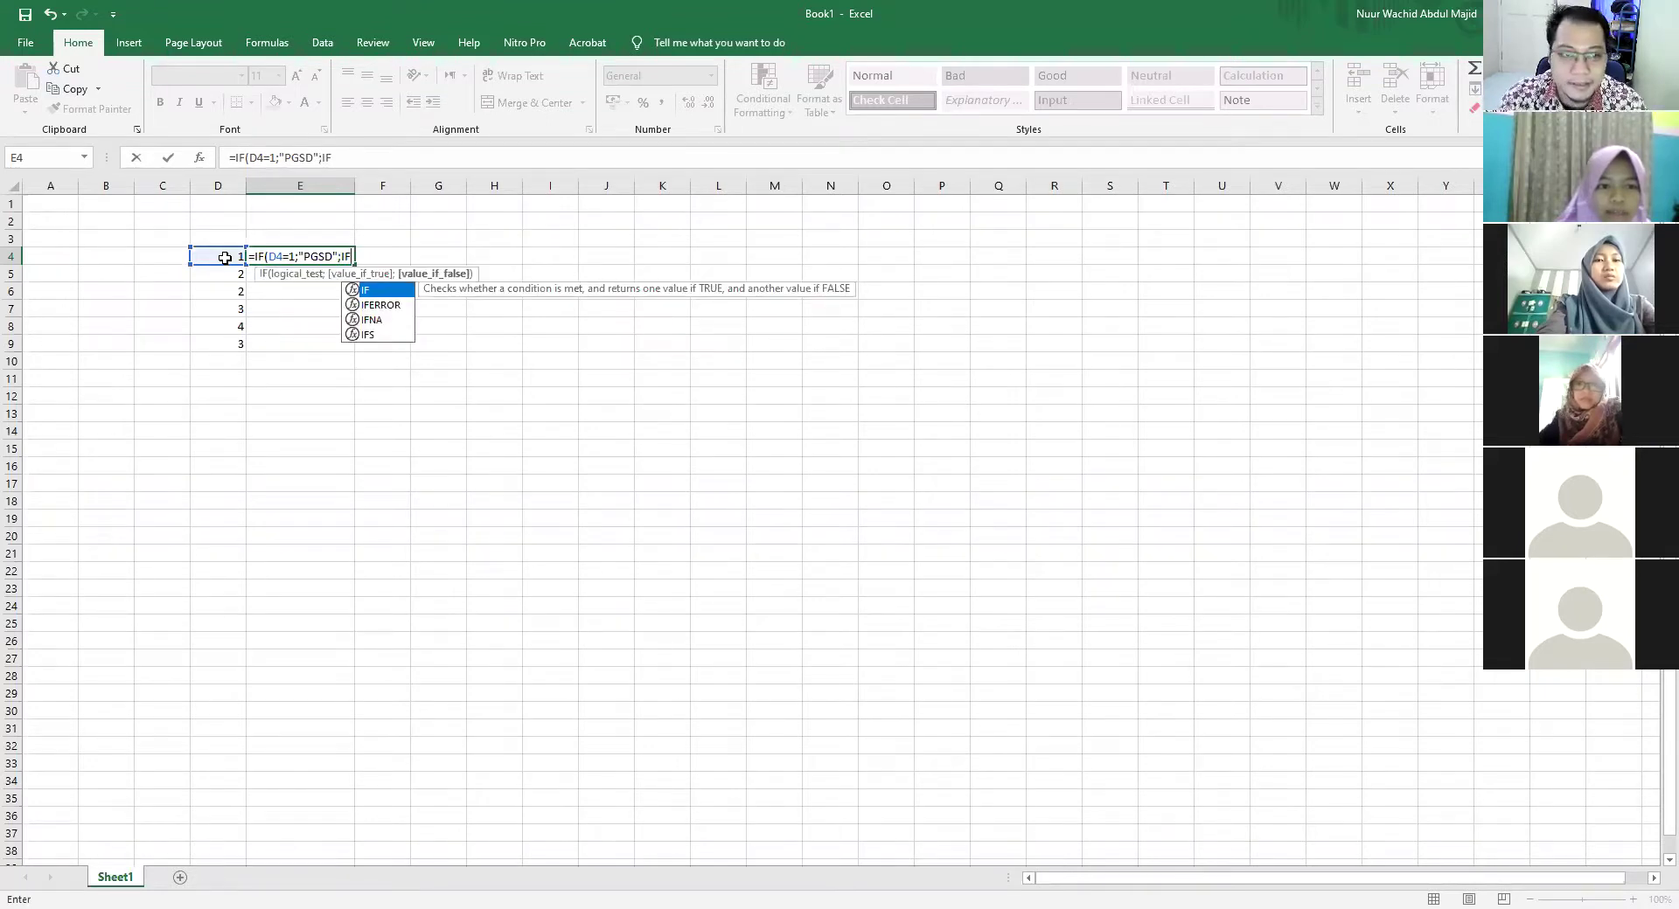
text(()
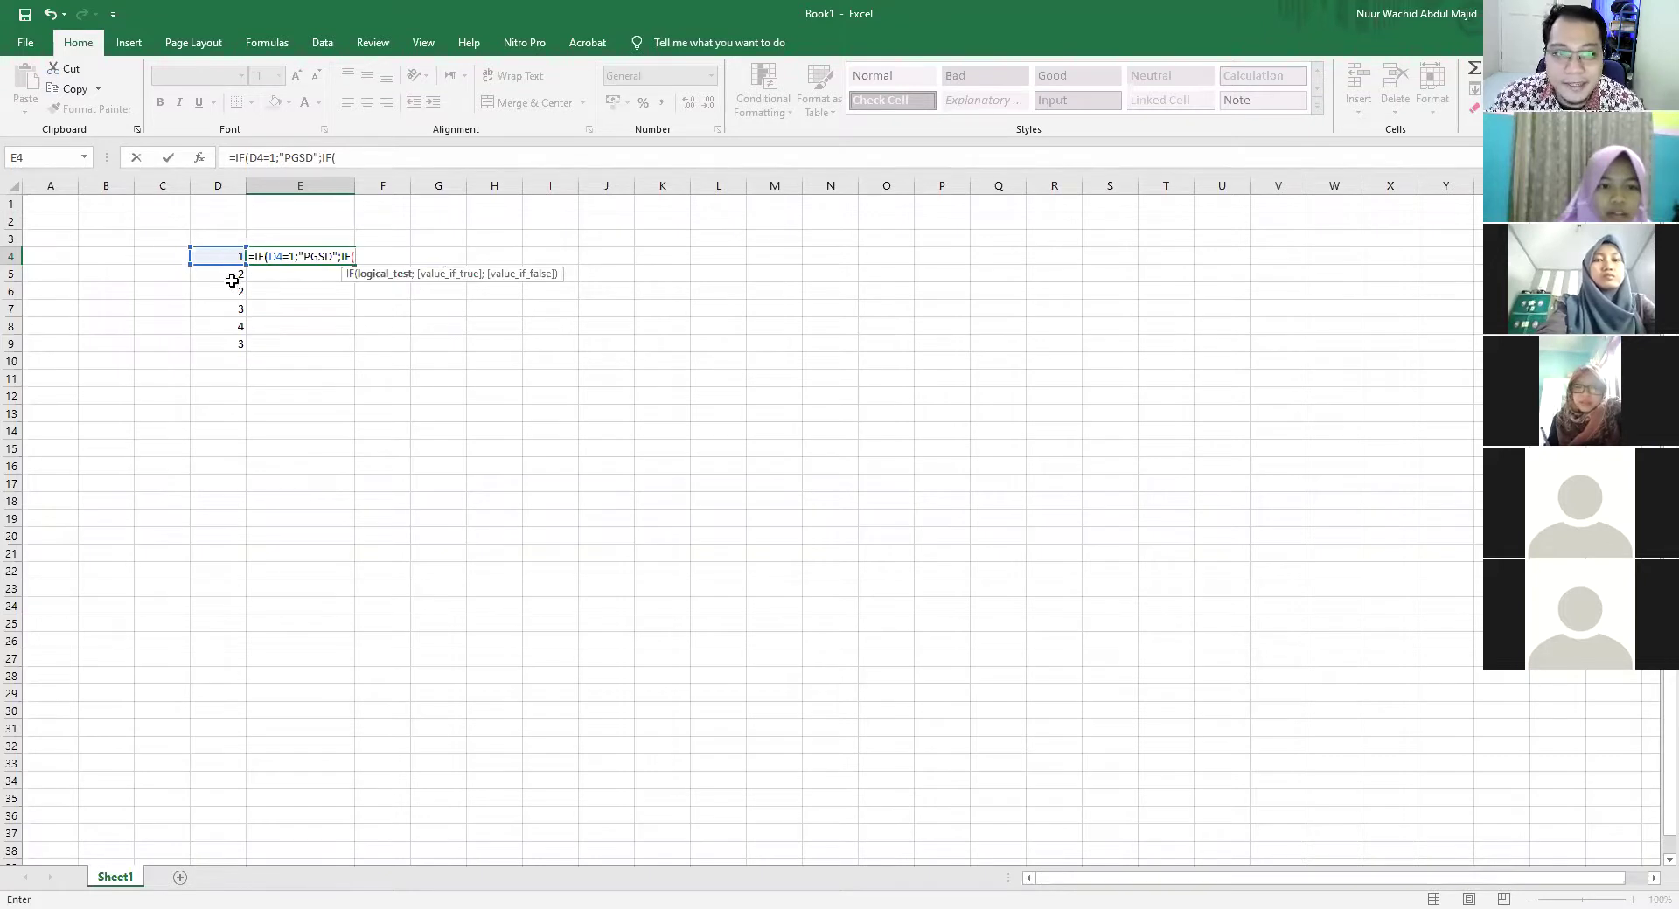
Add nested conditions D4=2 returning "PGPAUD" and D4=3 returning "PSTI"
click(232, 277)
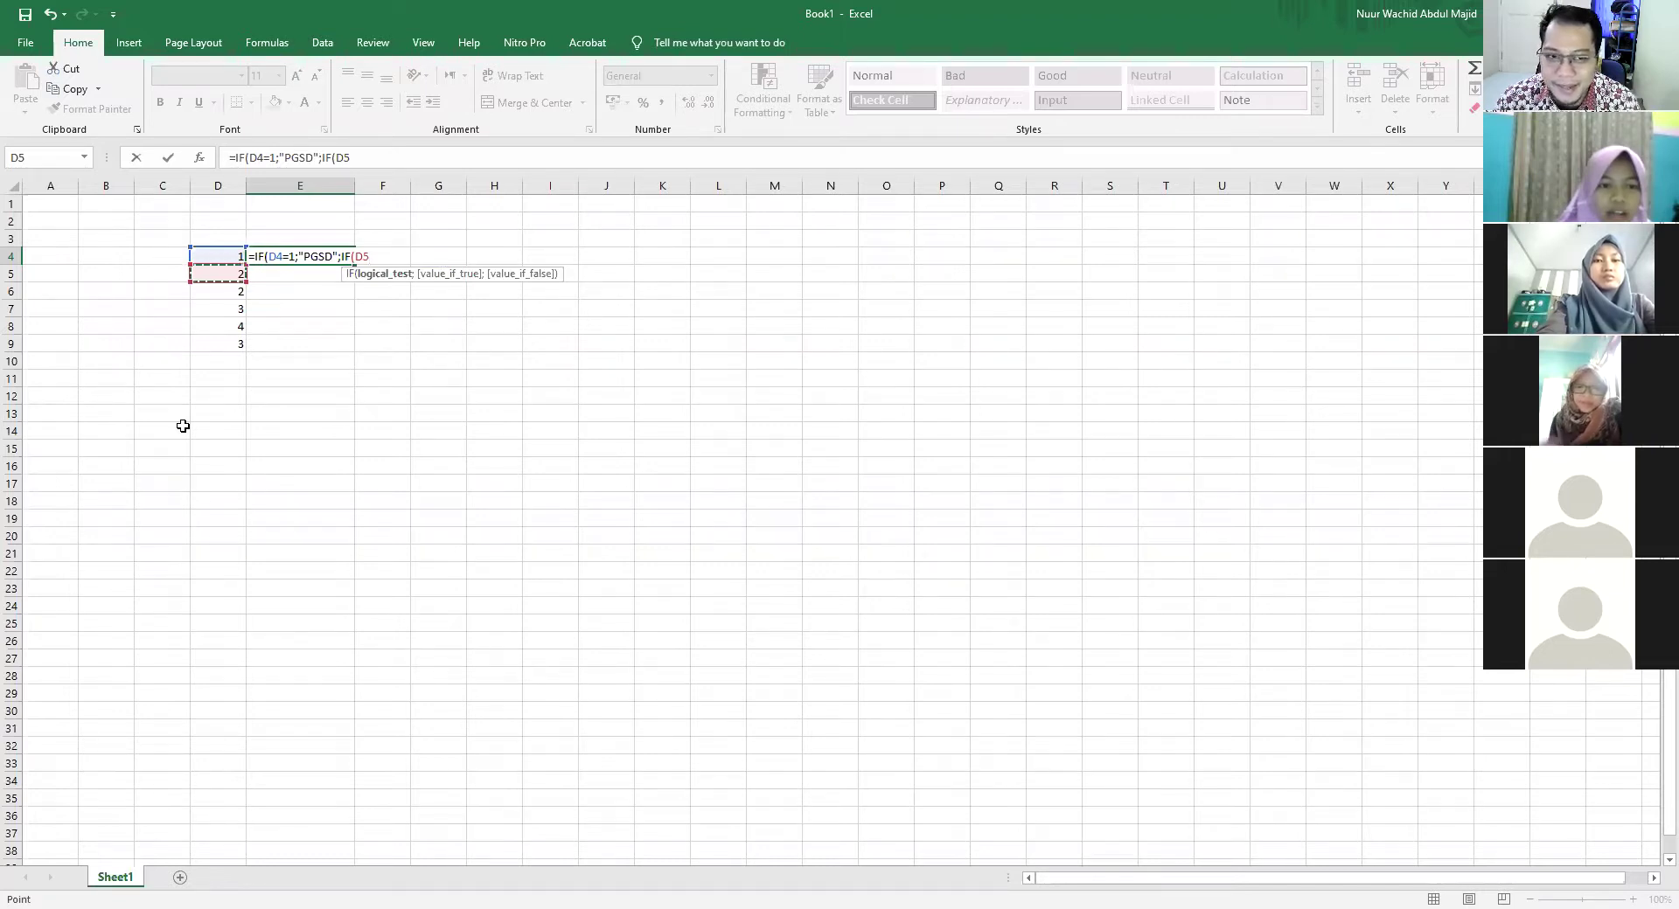
key(BackSpace)
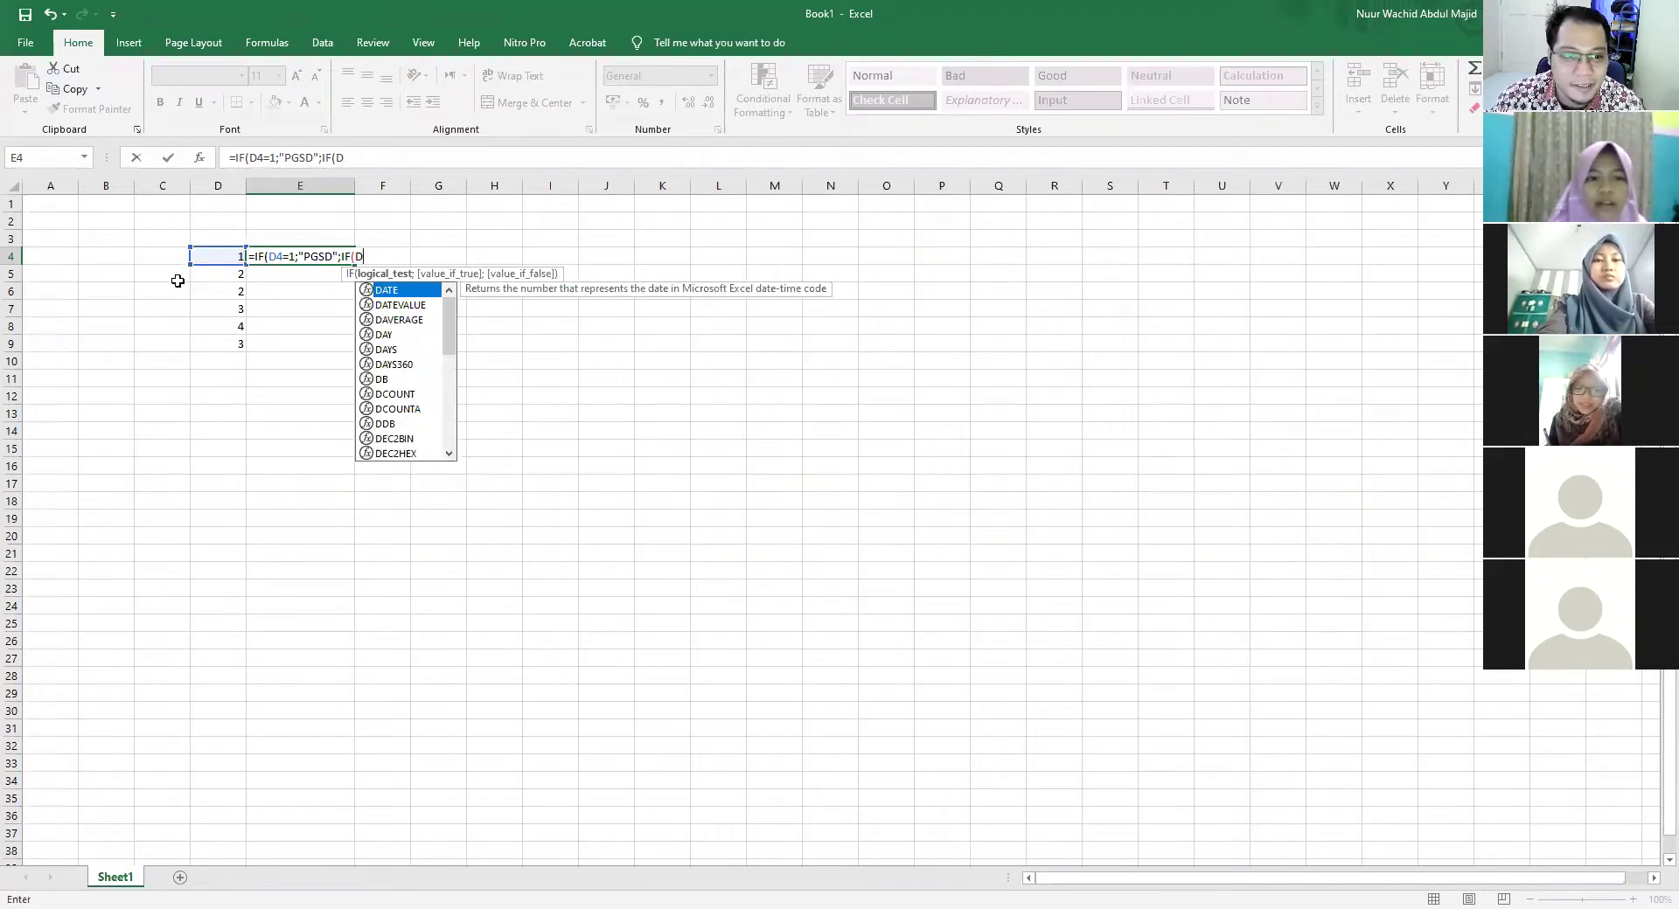
key(BackSpace)
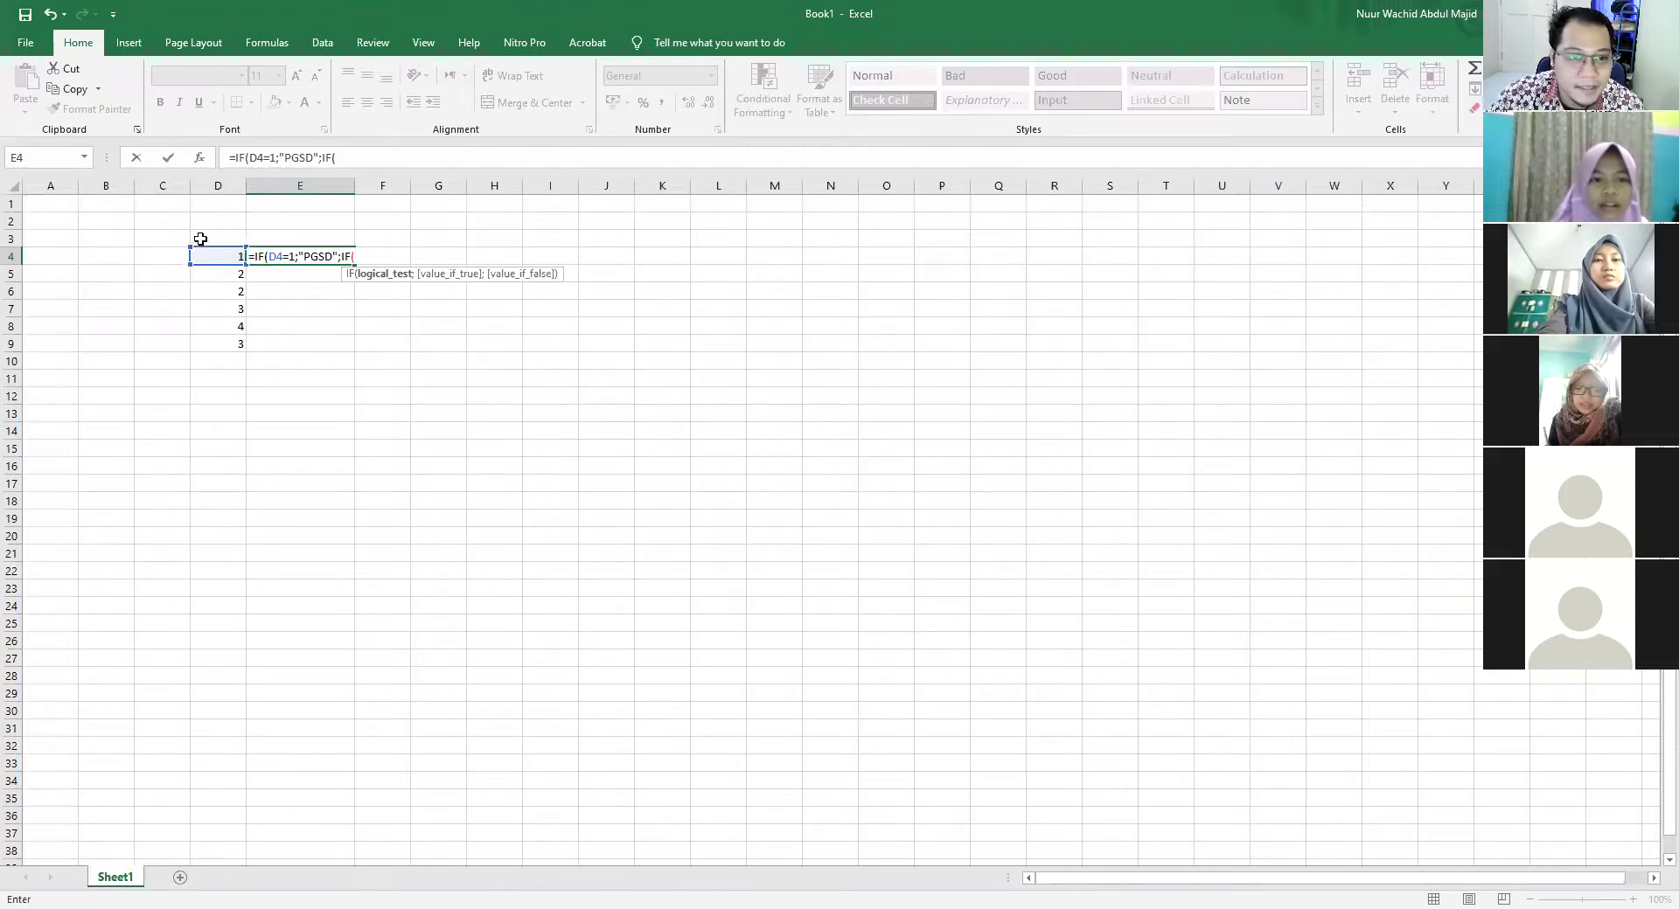
click(217, 256)
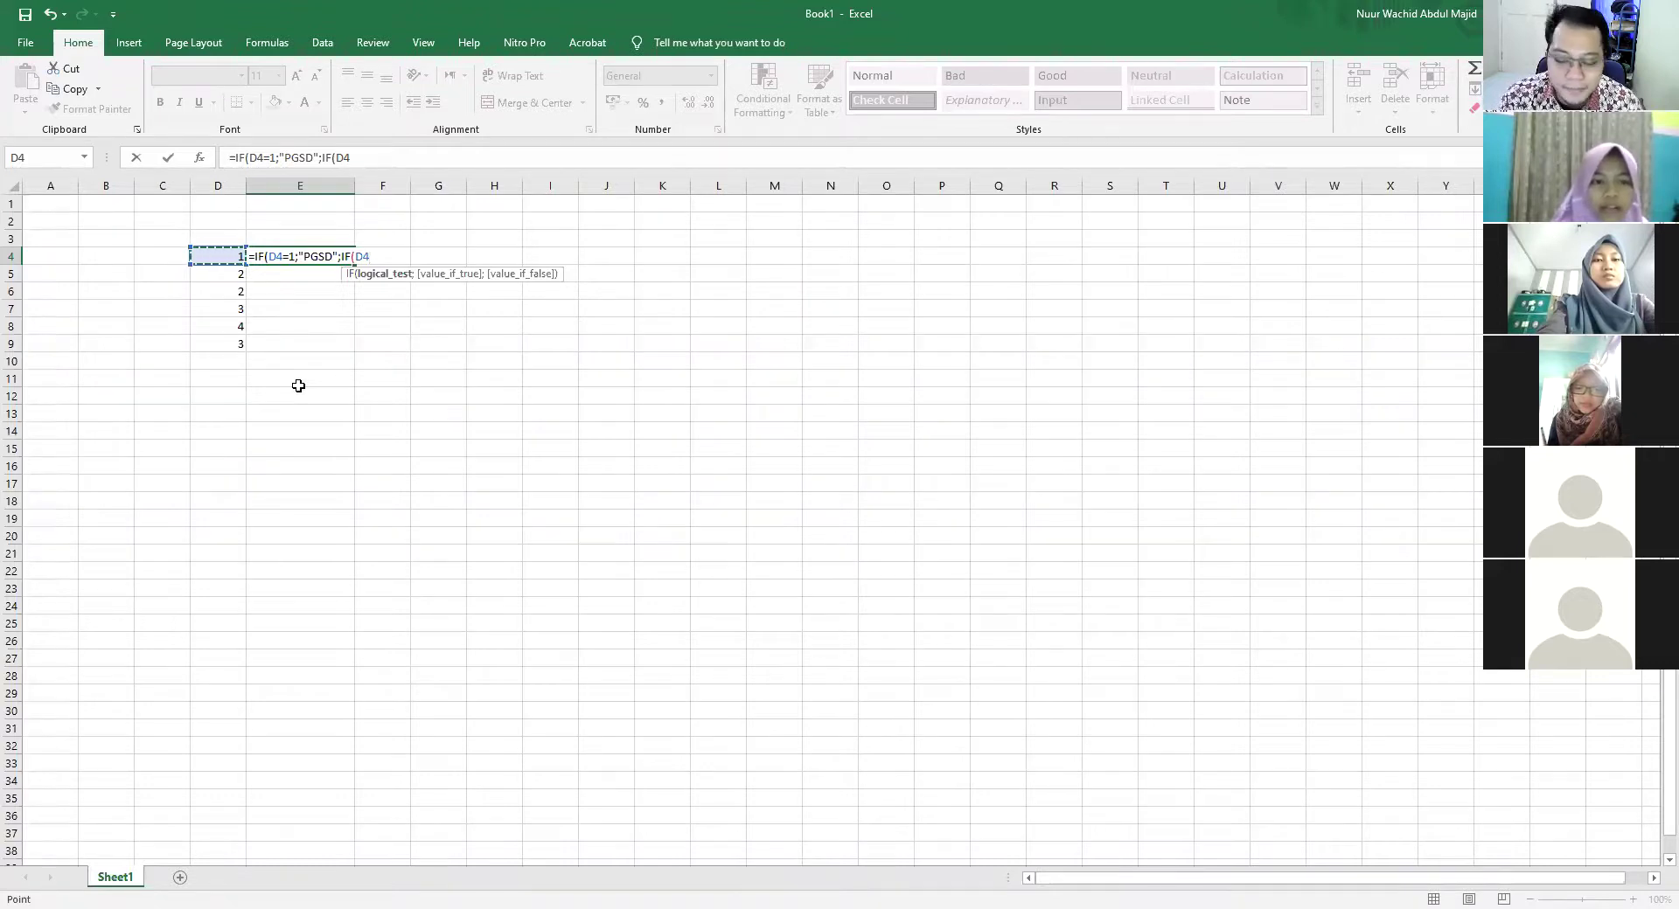
text(=2)
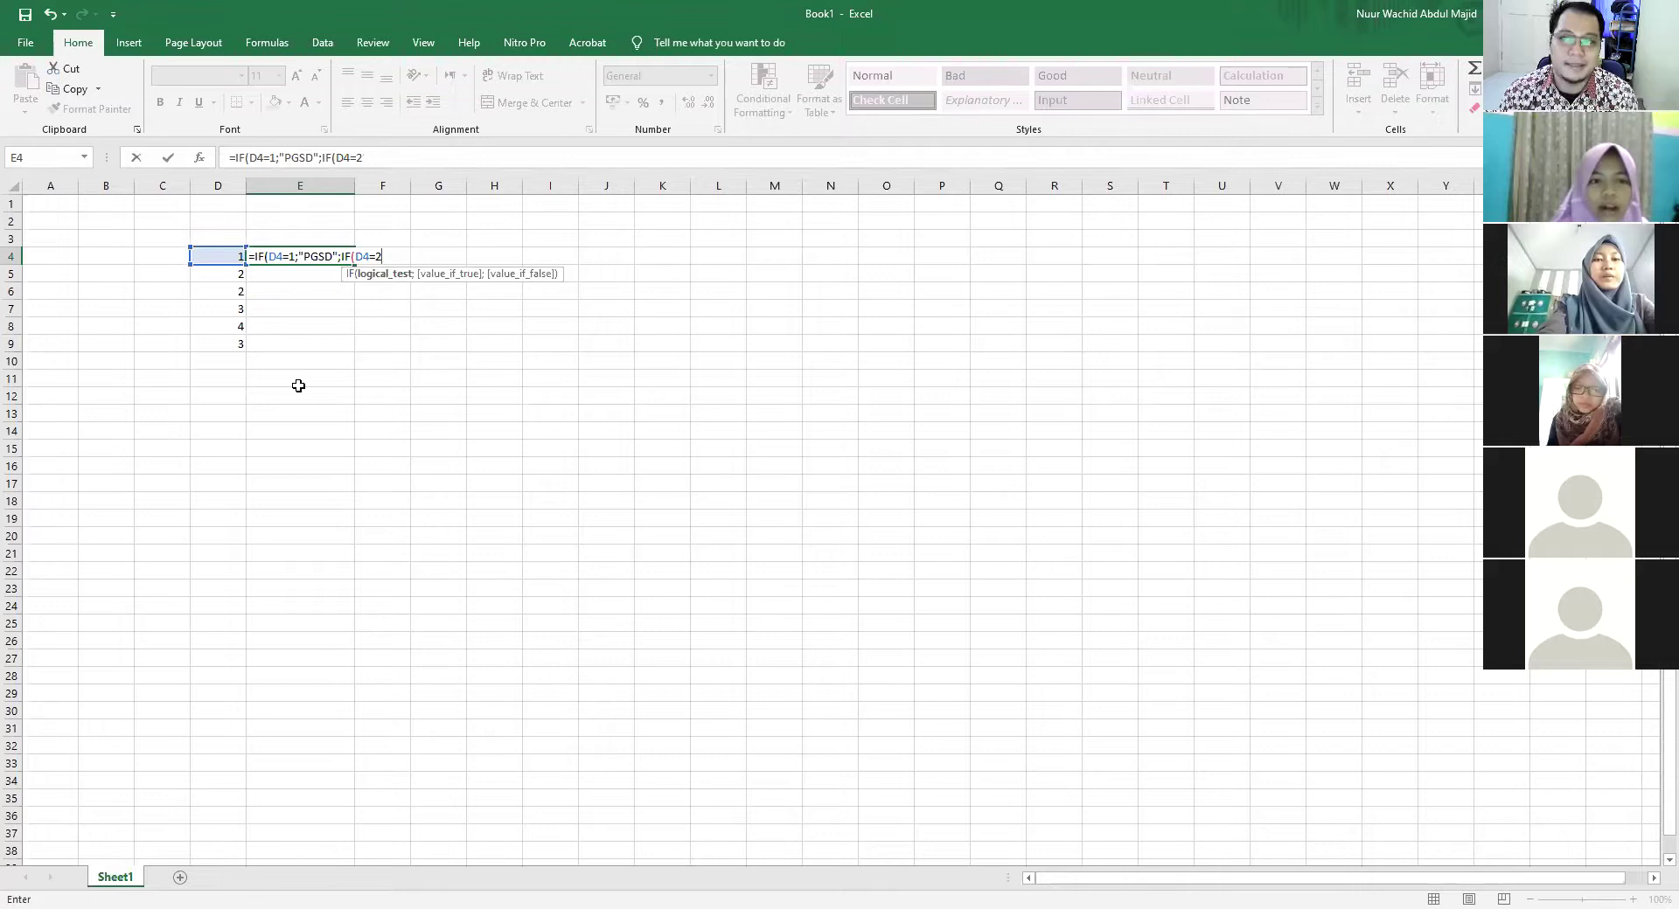
text(;)
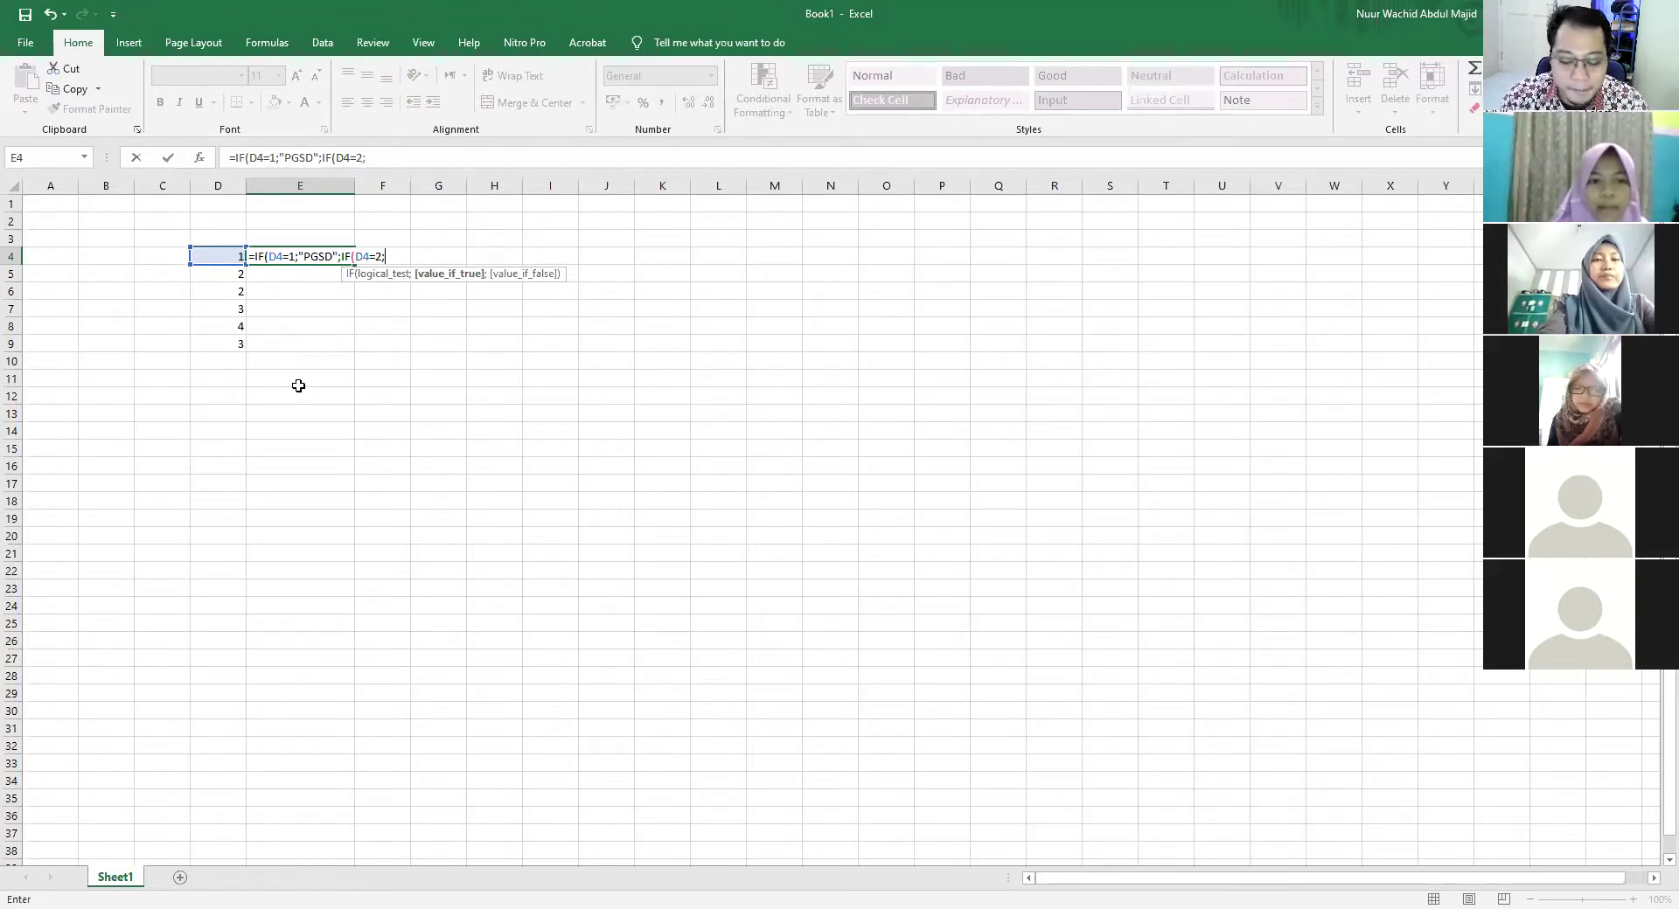
text("PGPAUD")
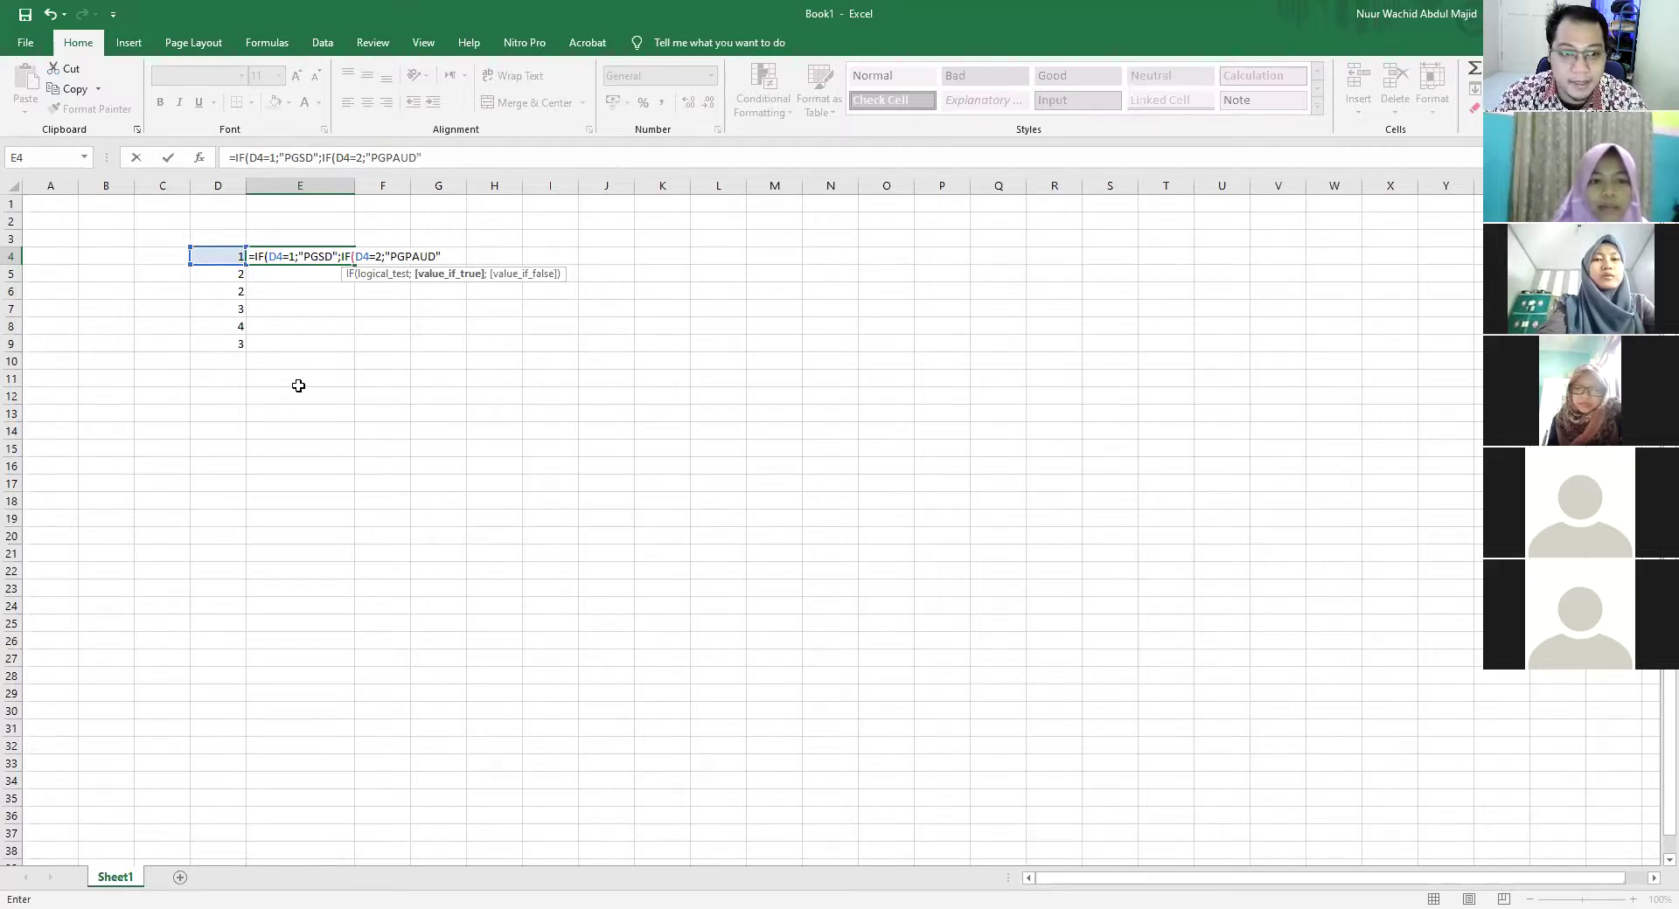
text(;)
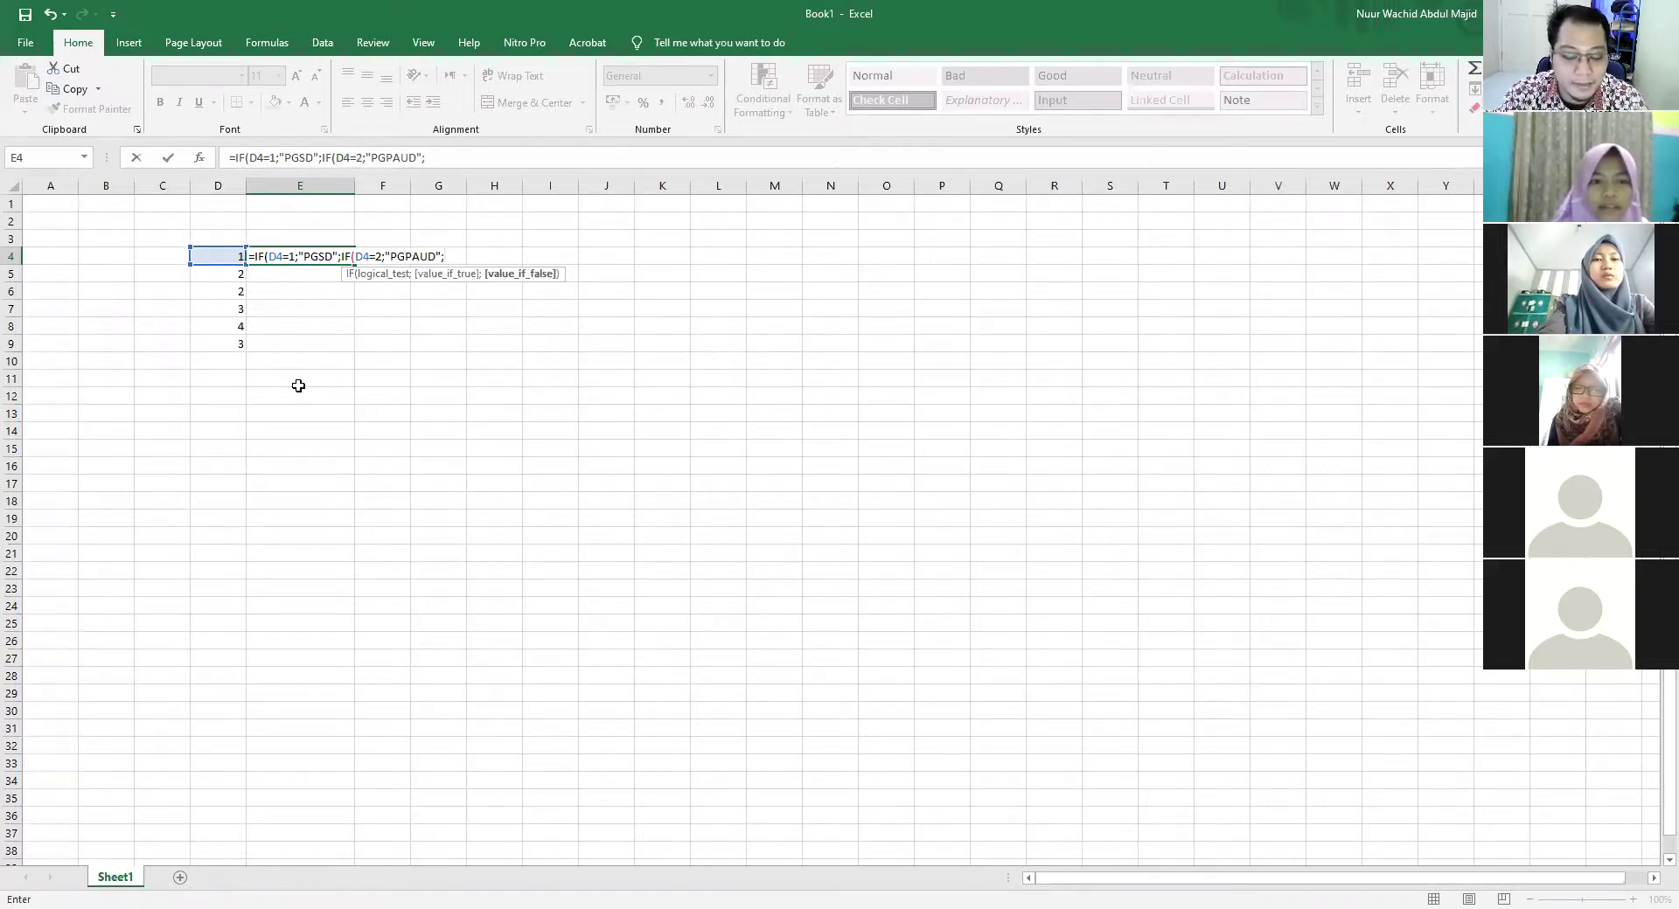
text(IF)
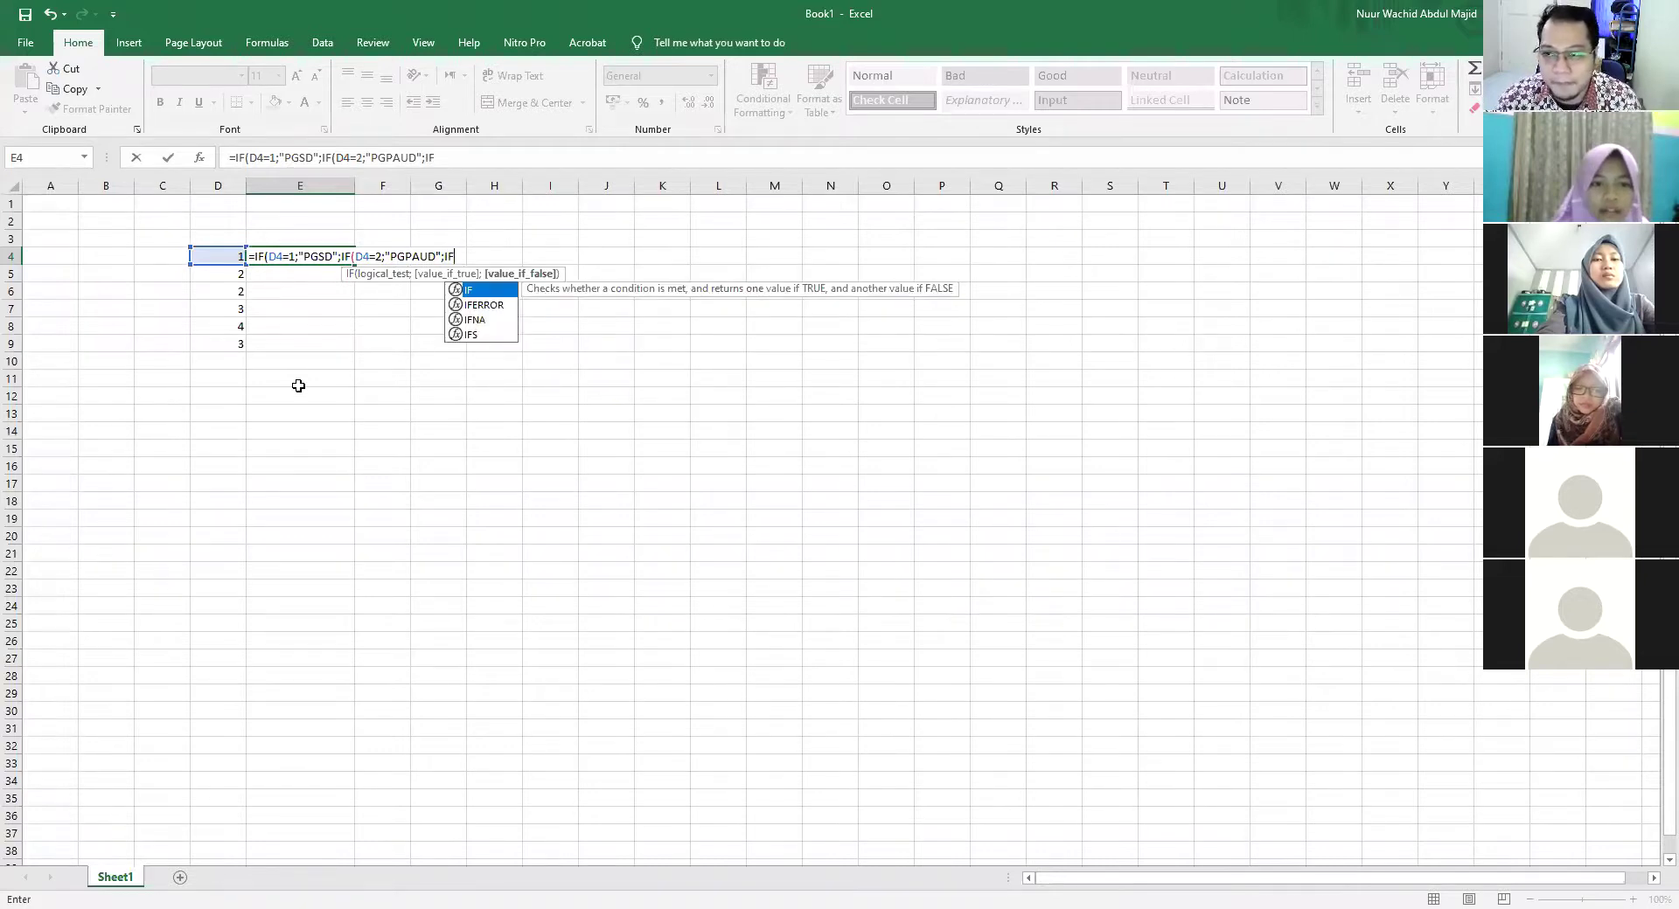
text(()
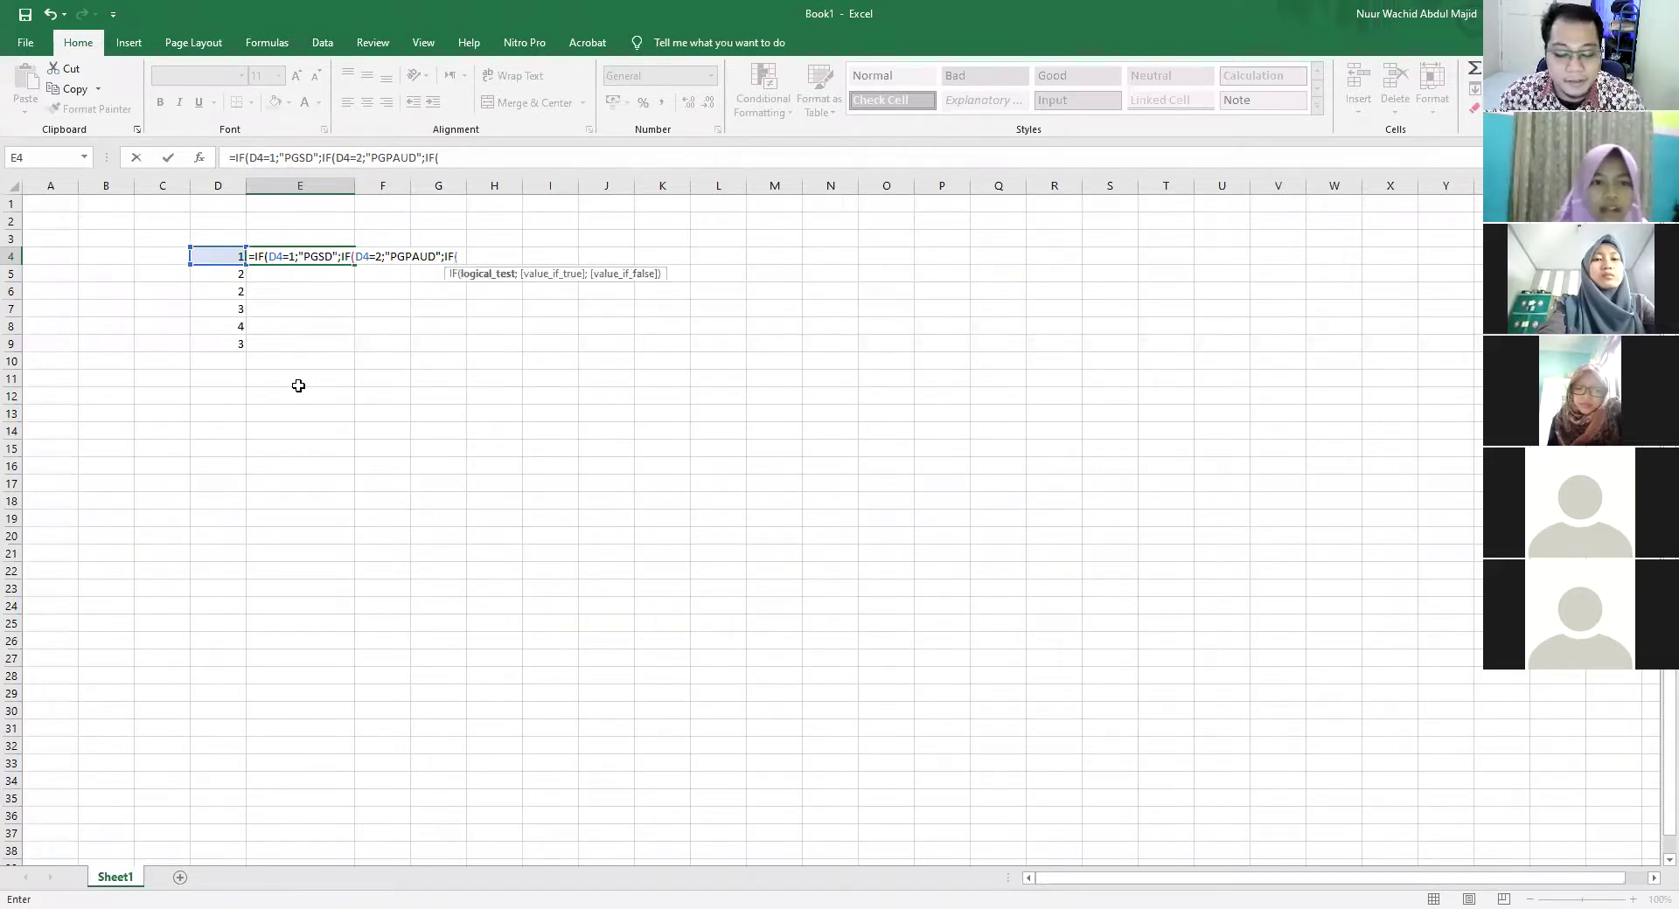
click(210, 255)
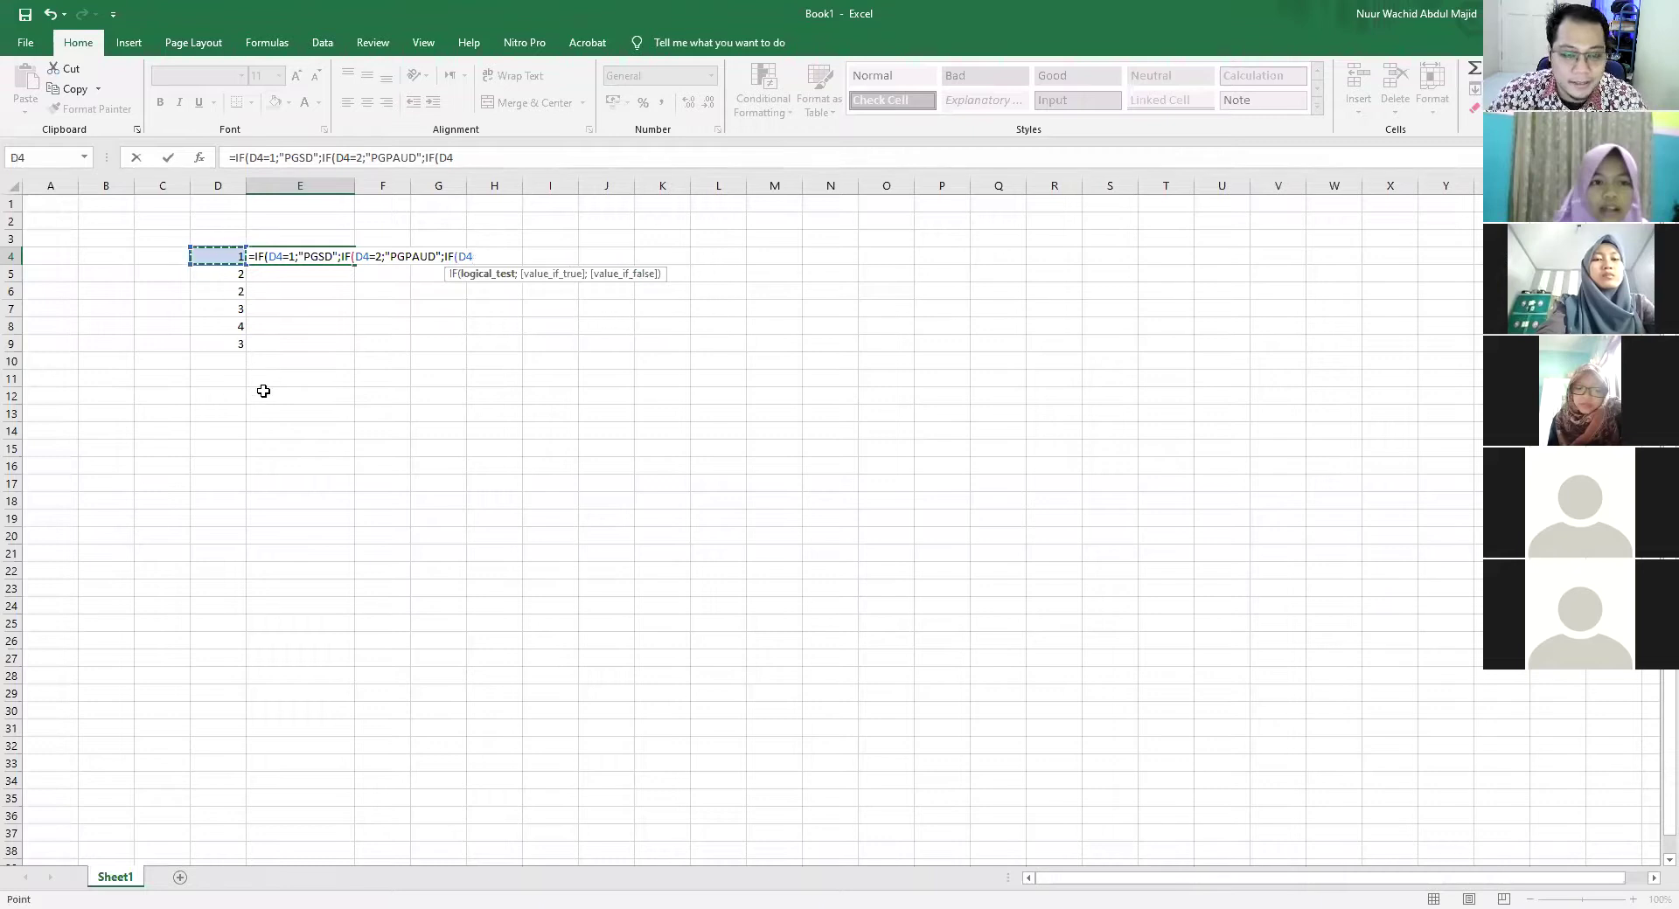
text(=3;"PS)
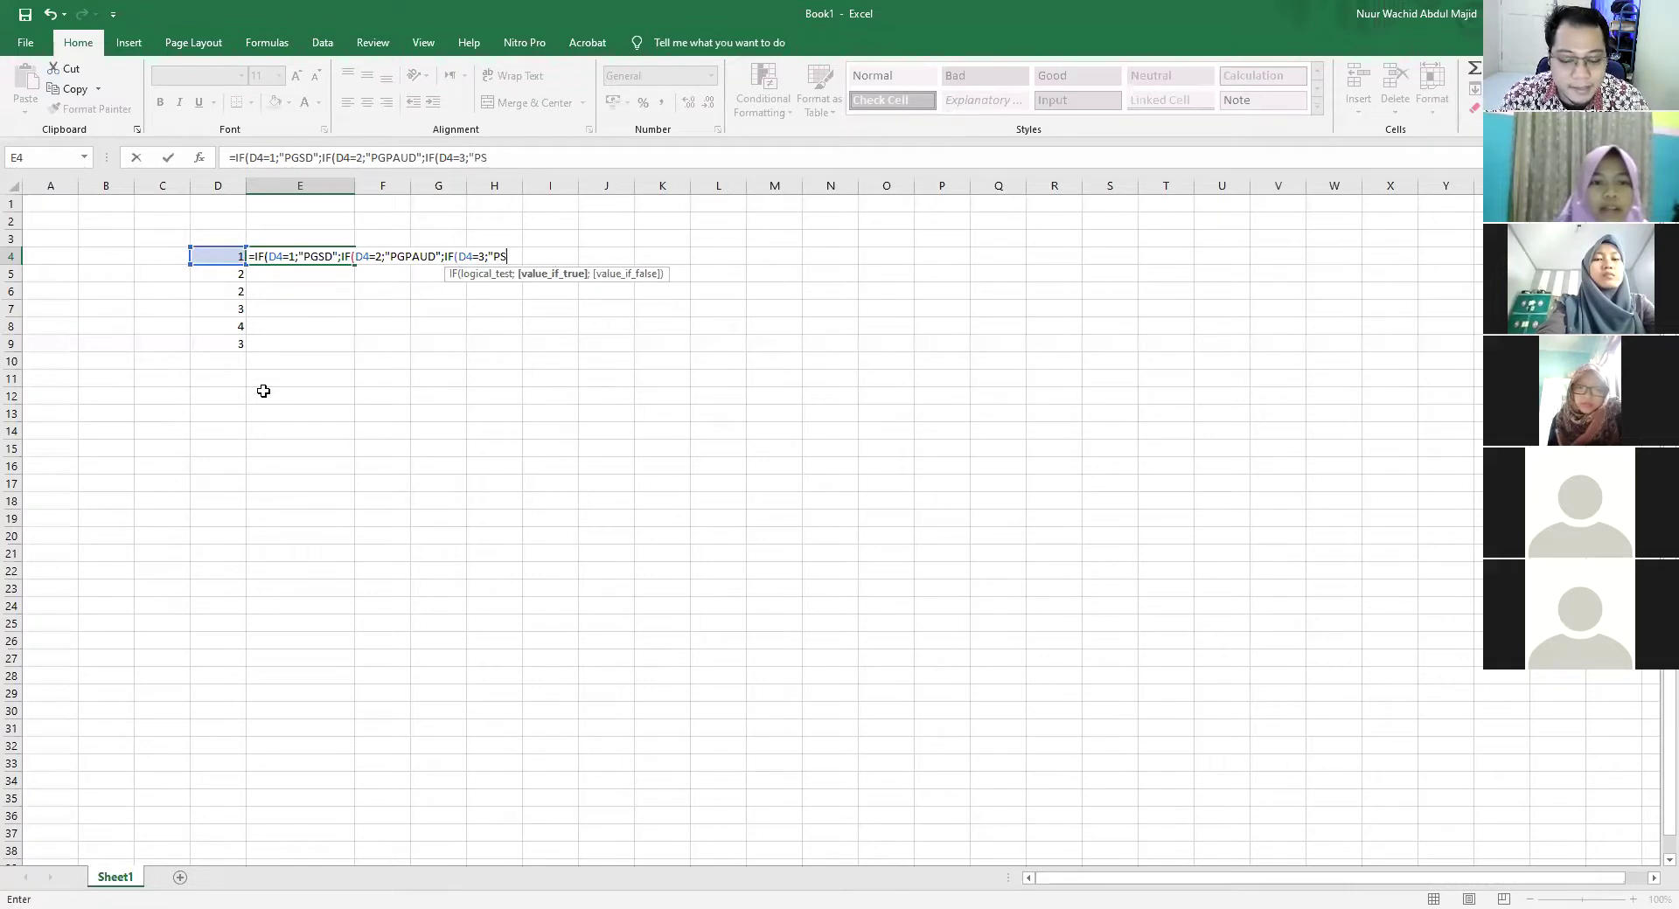
text(TI")
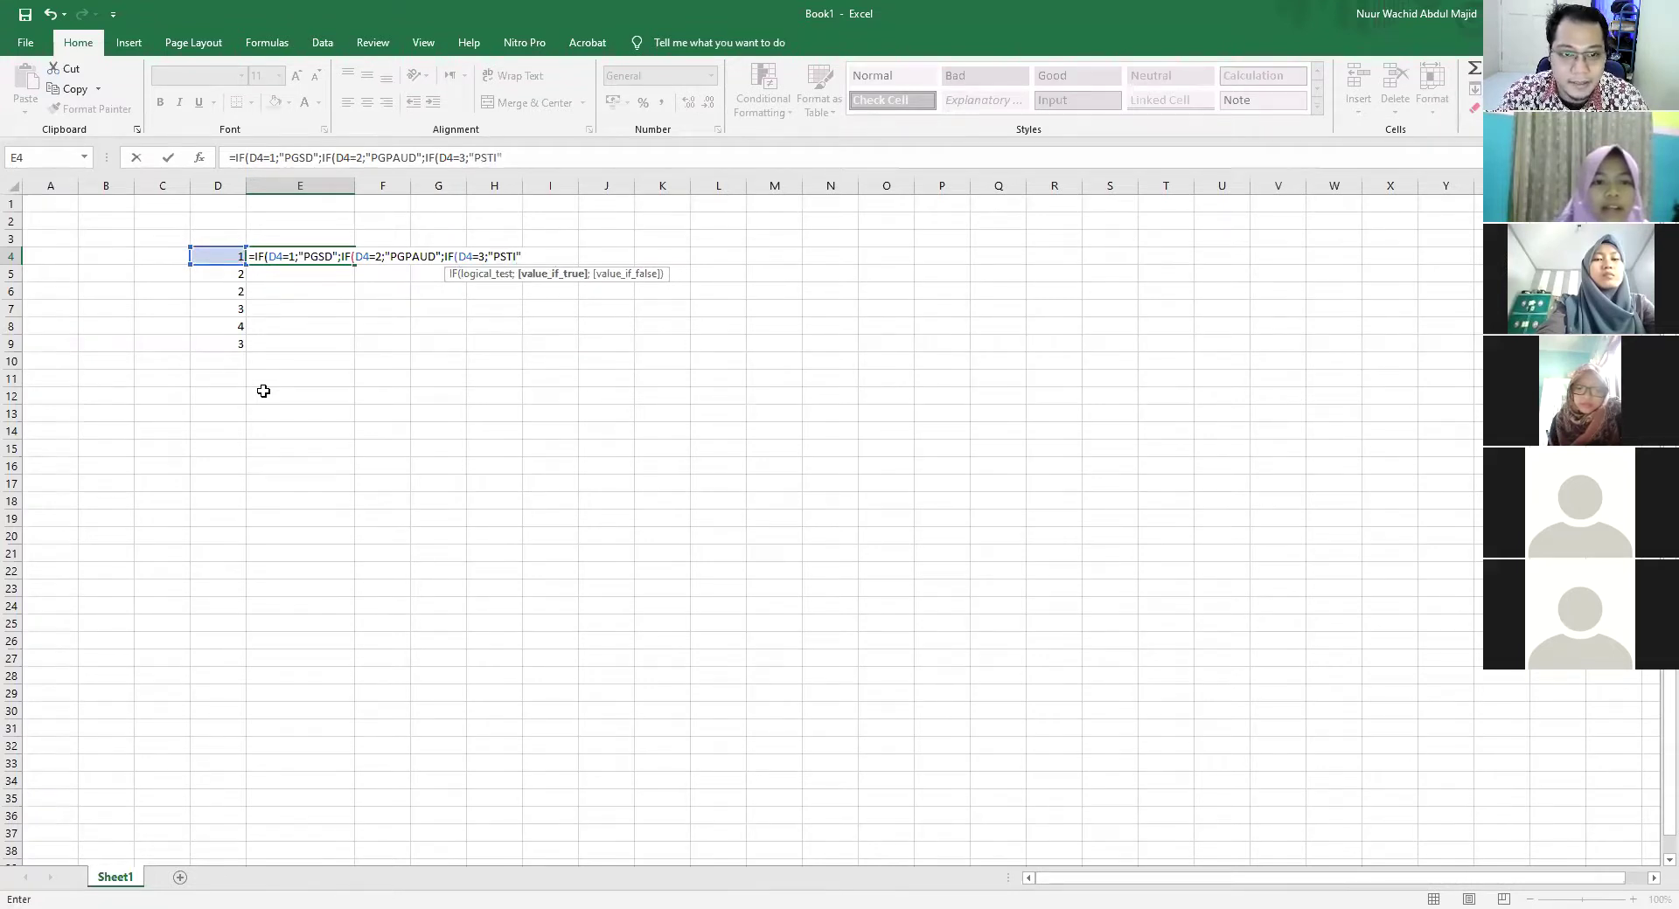
text(;)
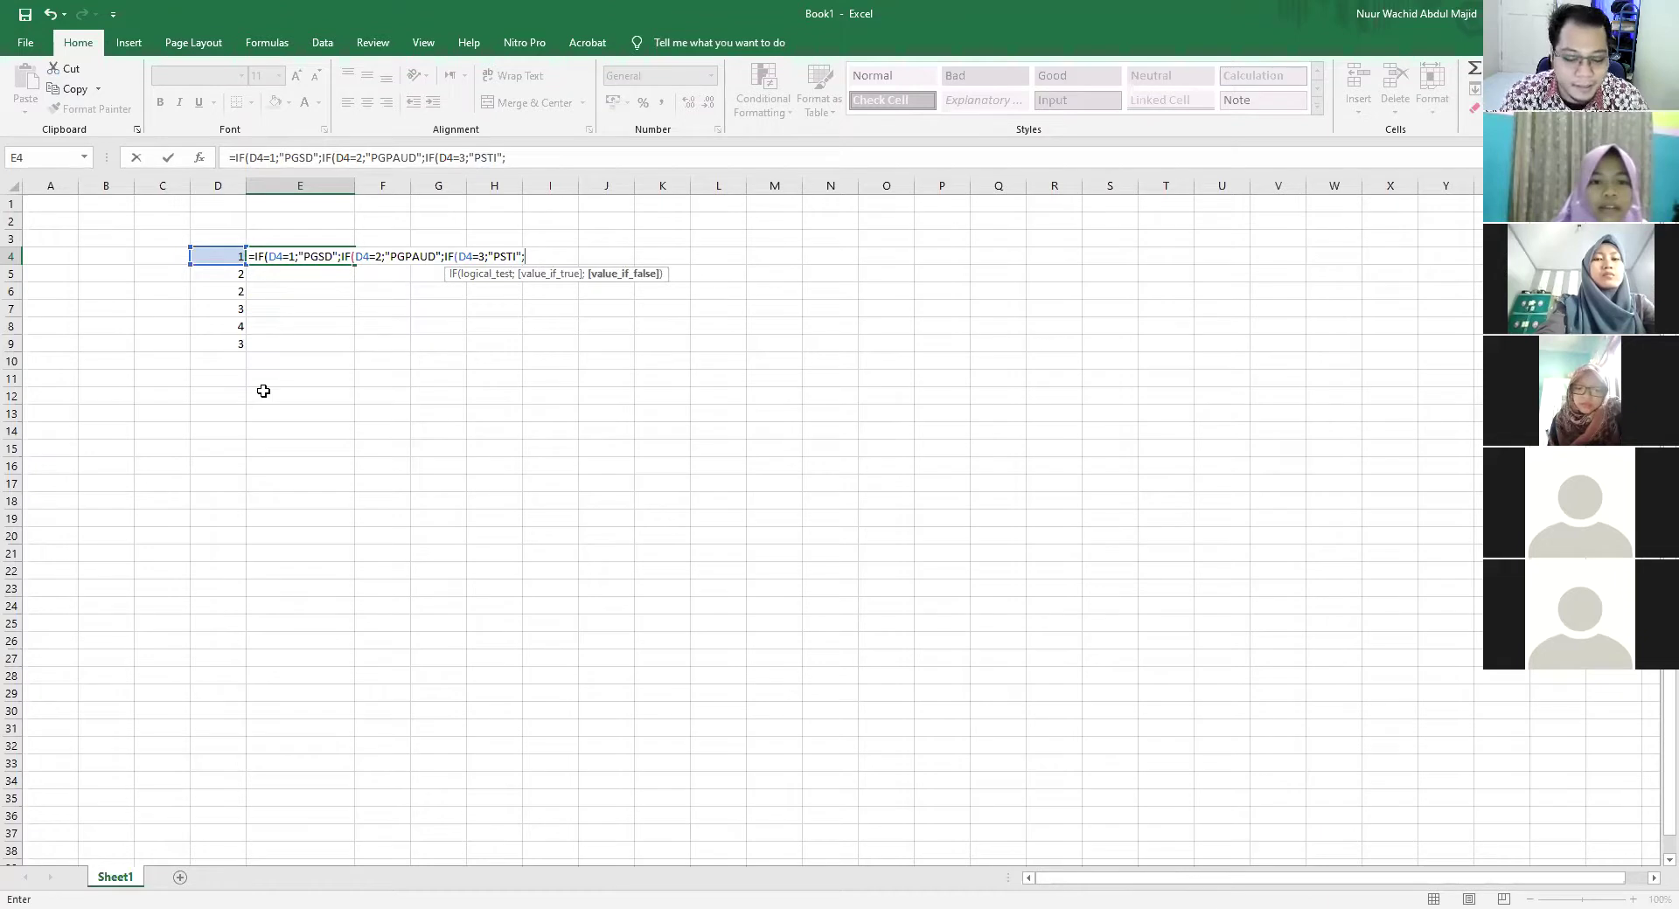
text(IF()
Add the fourth condition D4=4 returning "SISTEL" to E4's nested IF
click(215, 256)
text(=)
text(4=4)
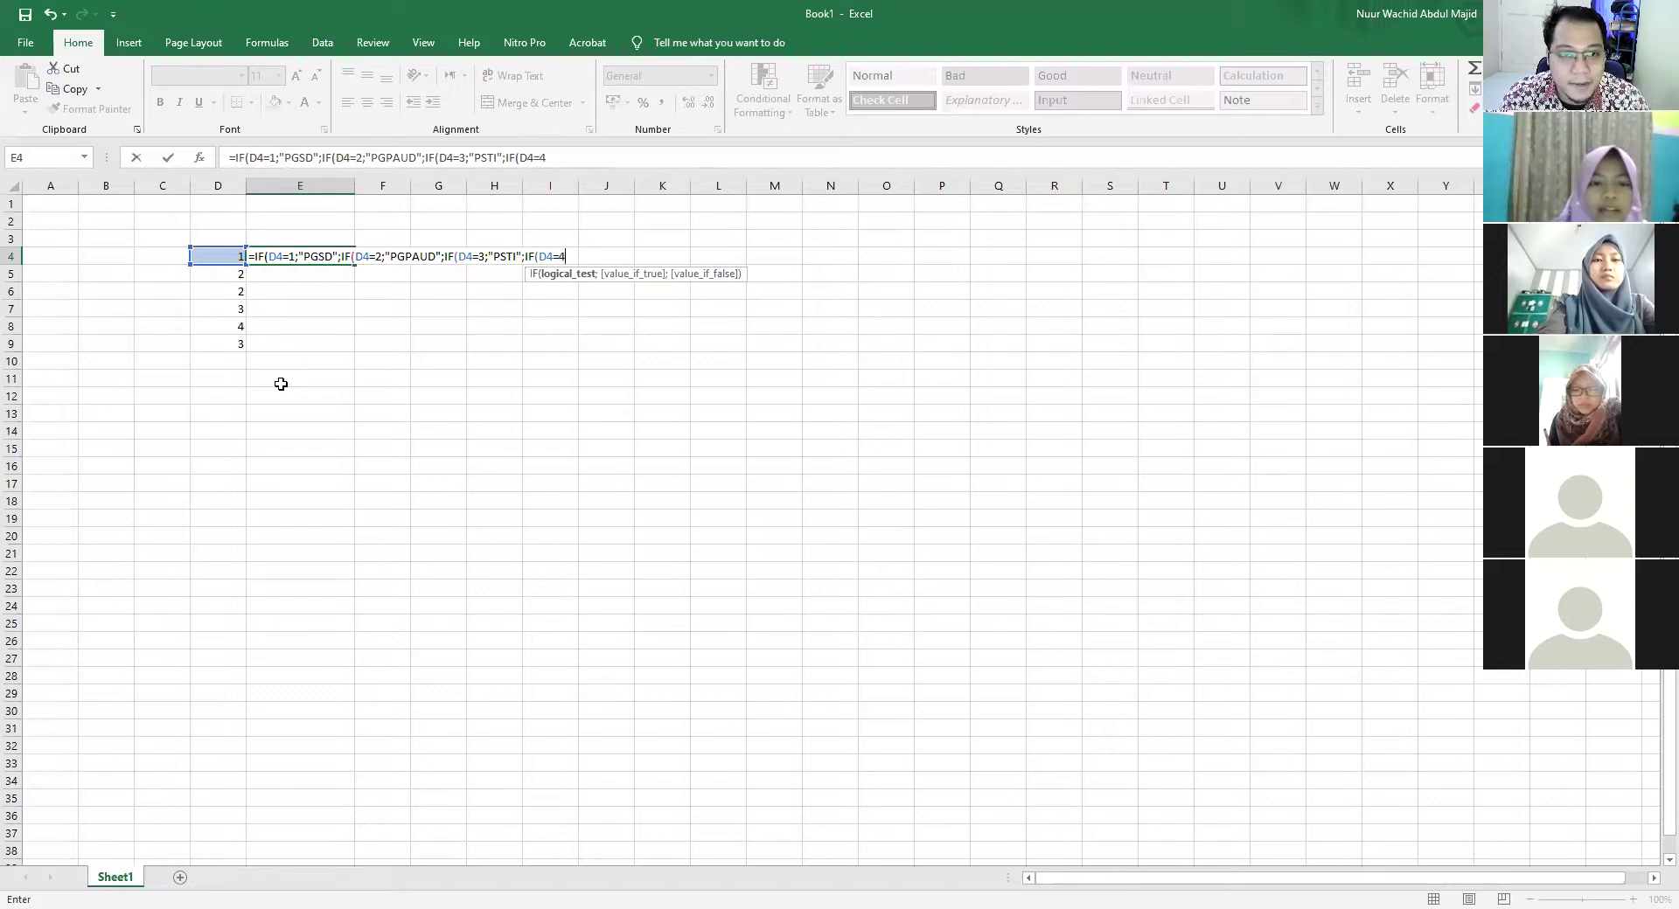
text(;"SISTE)
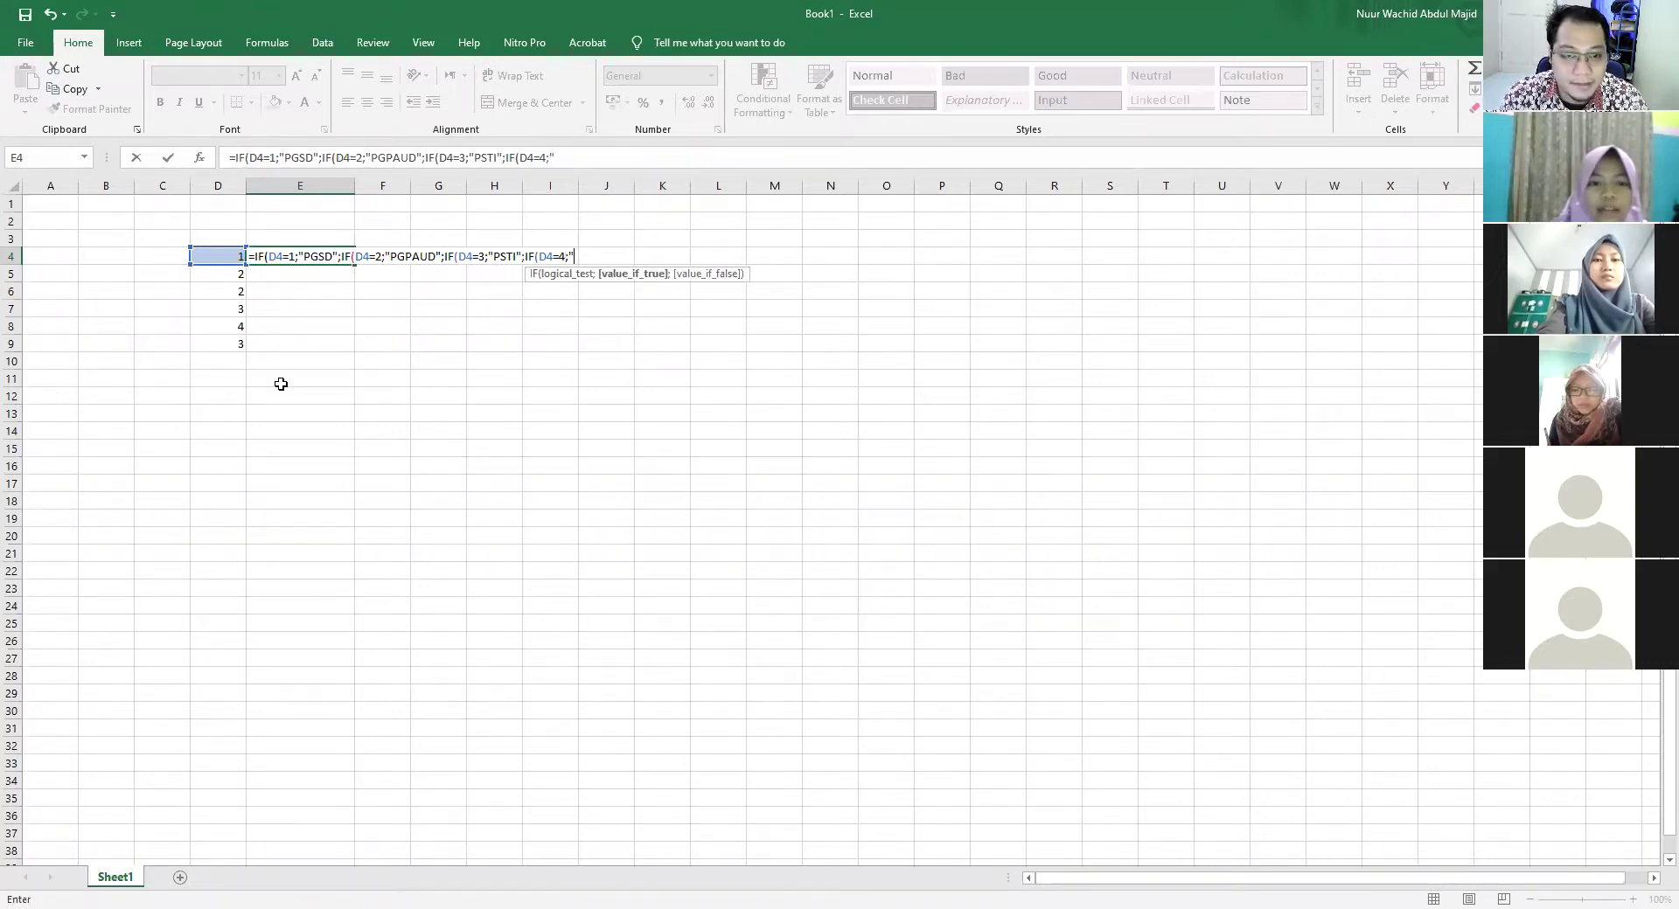
text(L")
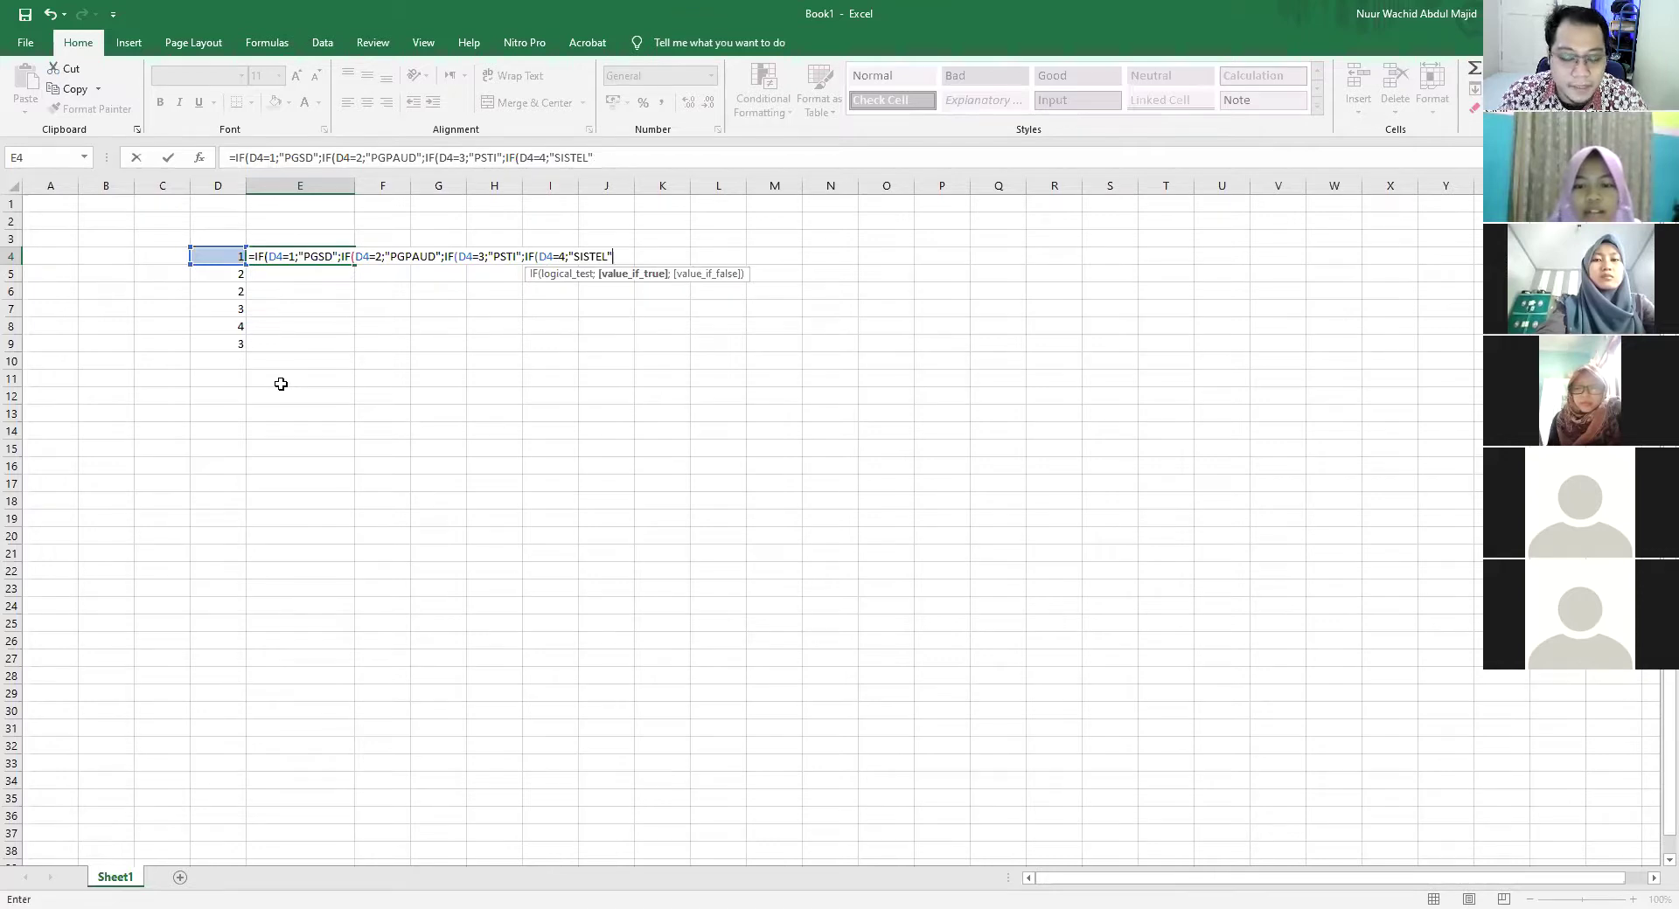
text(;)
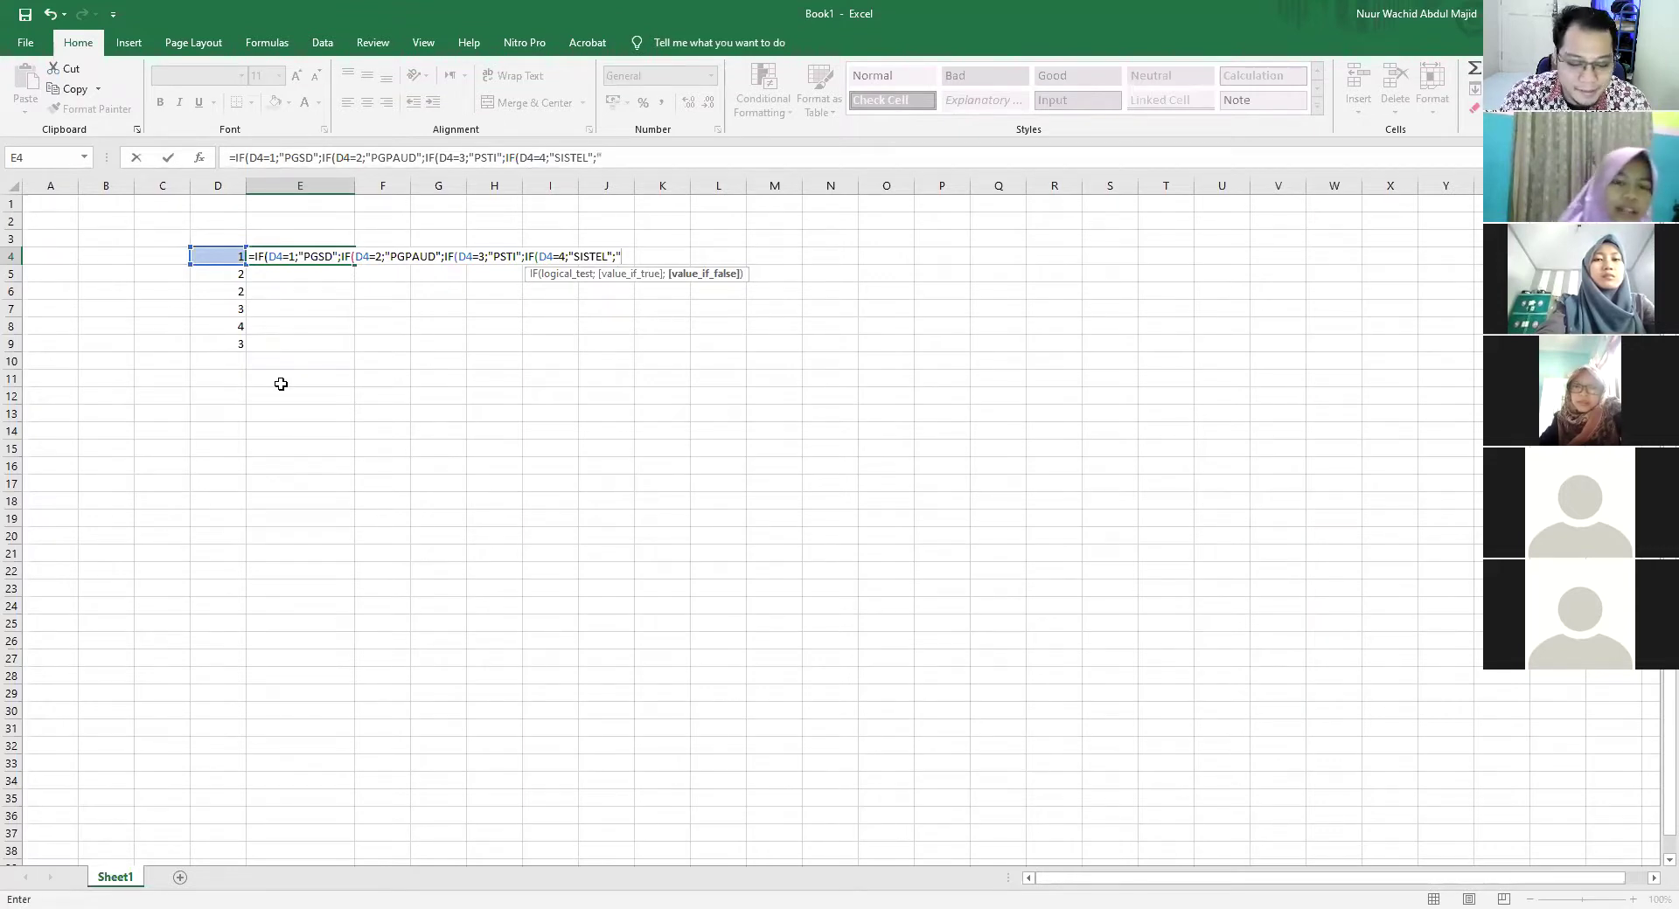
Add "BUKAN PRODI DI PWK" as the final fallback and close the IFs with ))))
text(BUKAN PR)
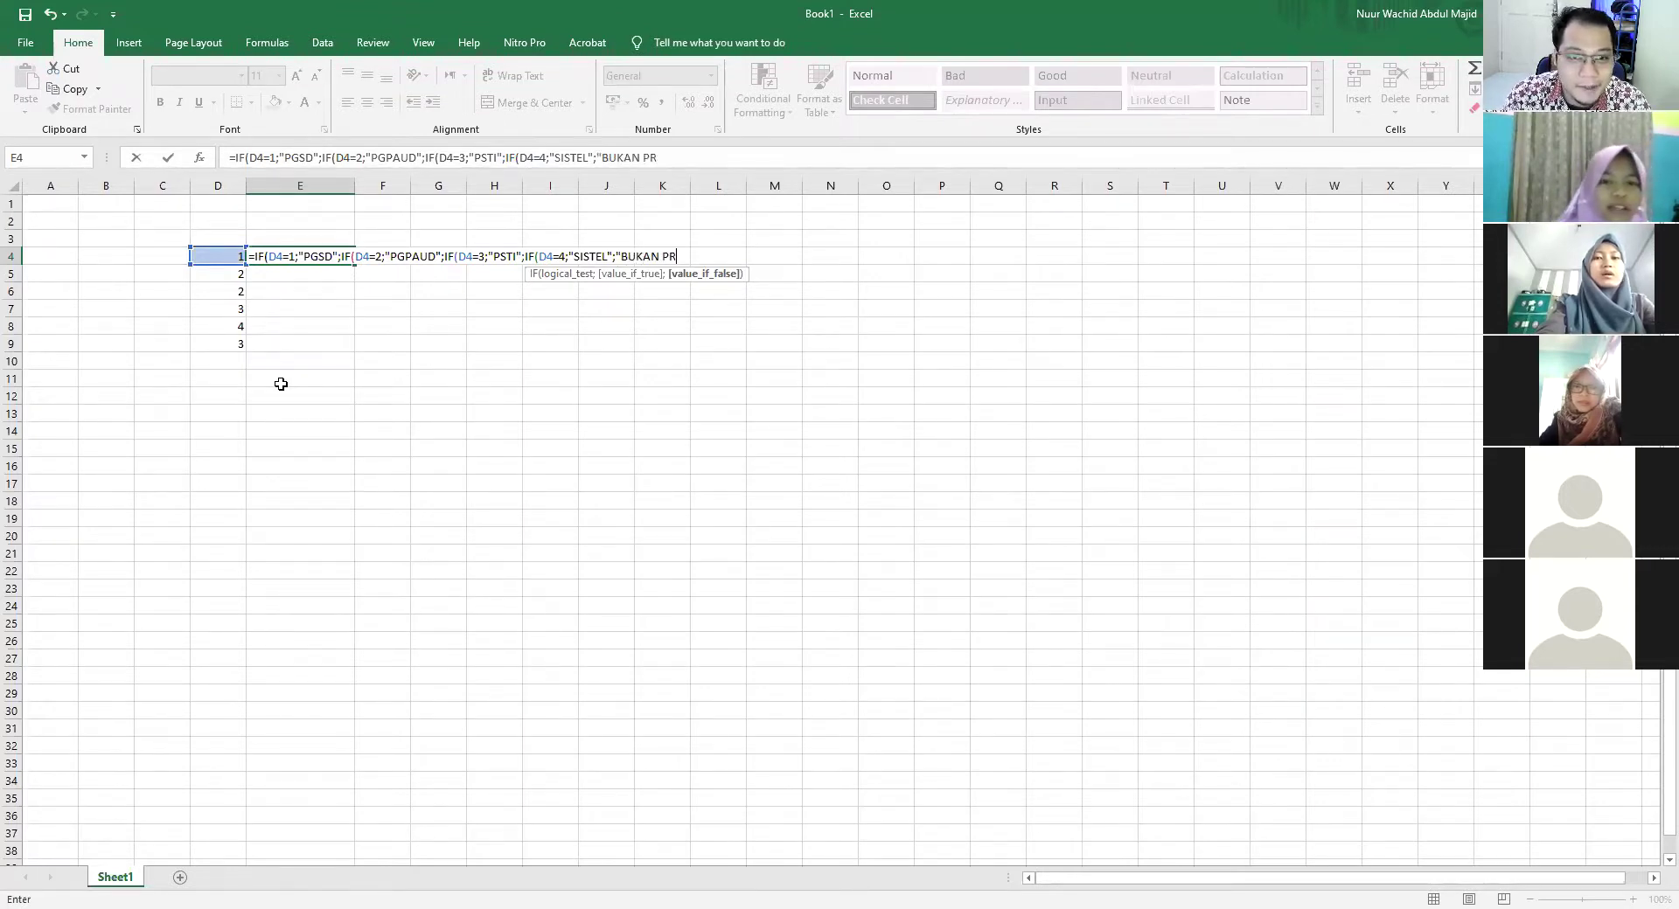
text(ODI DI PWK)
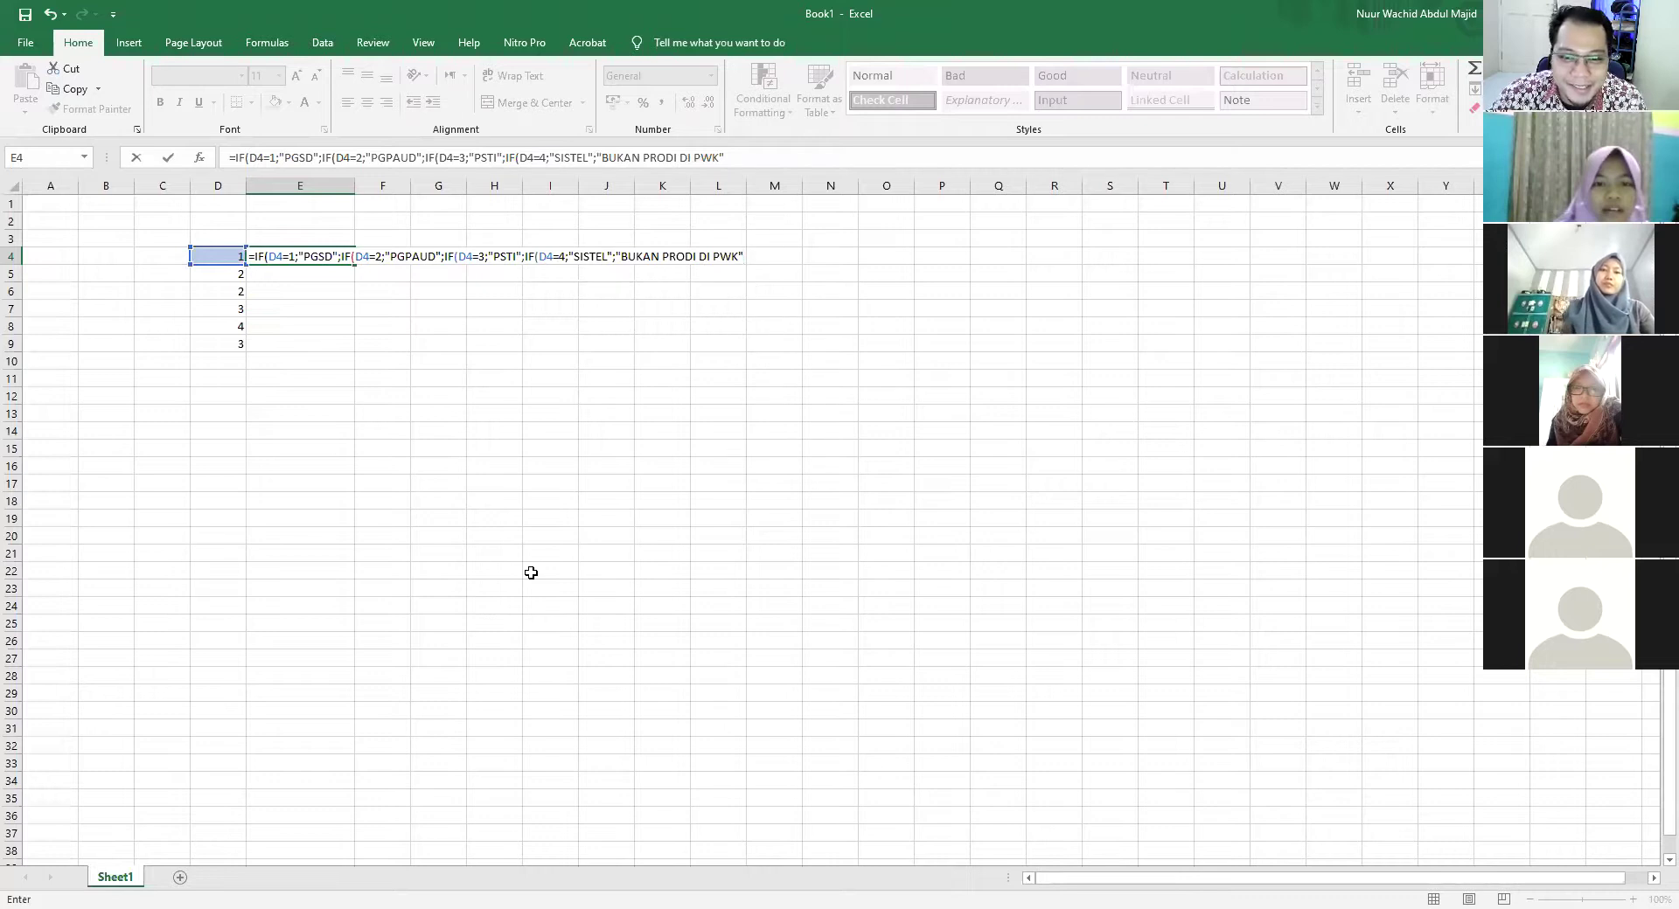
click(742, 254)
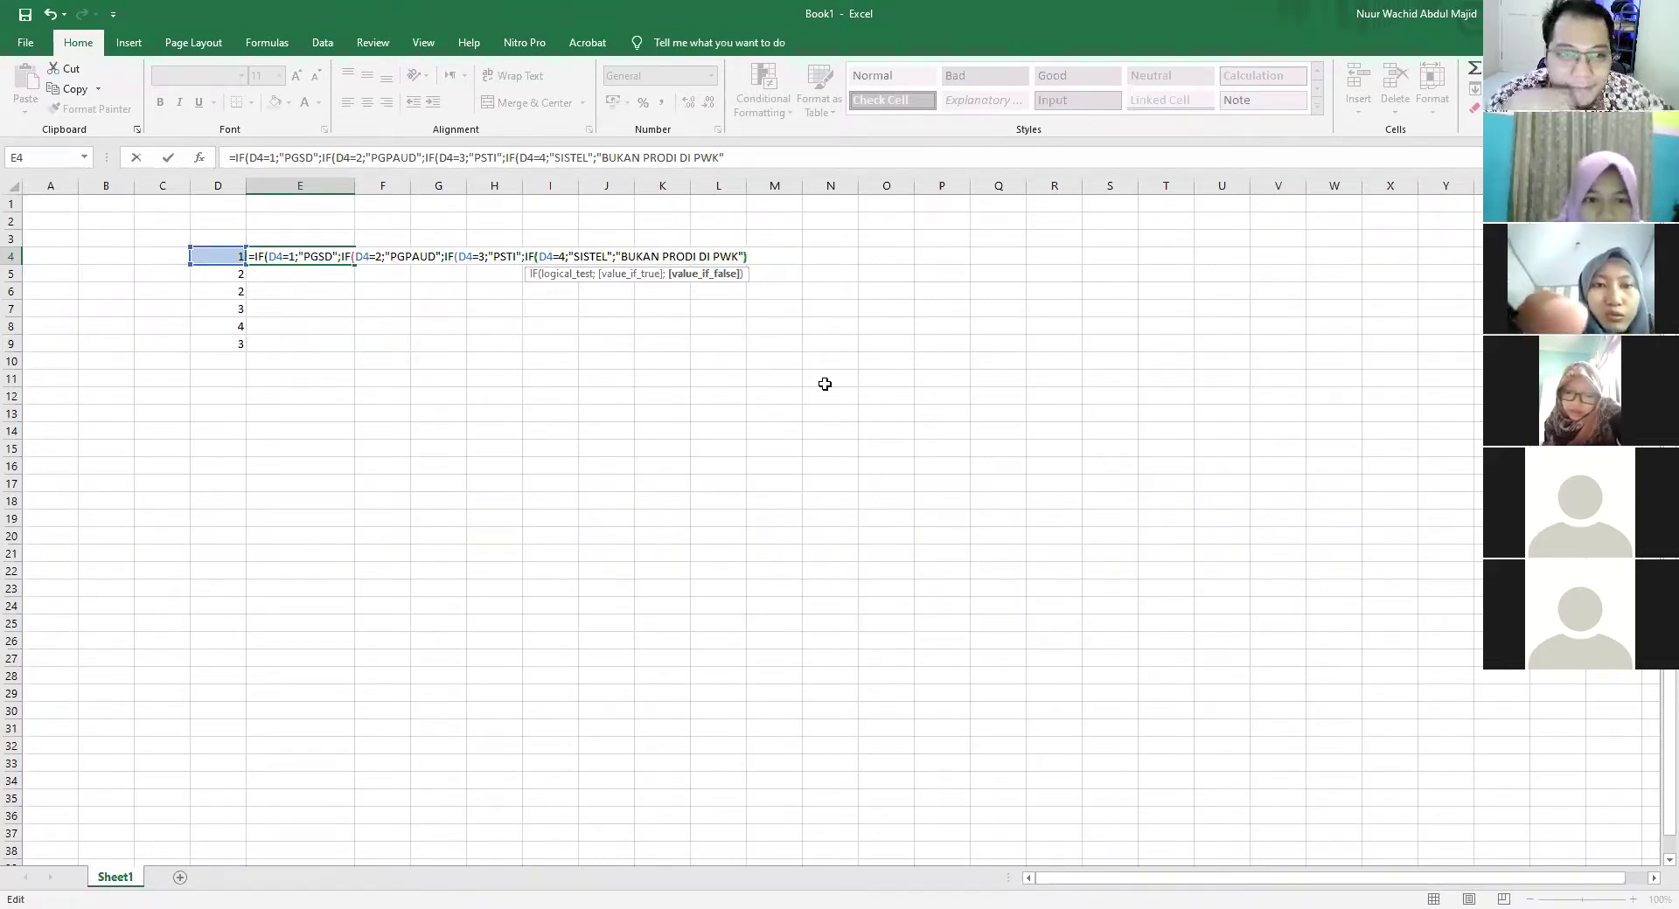
text())
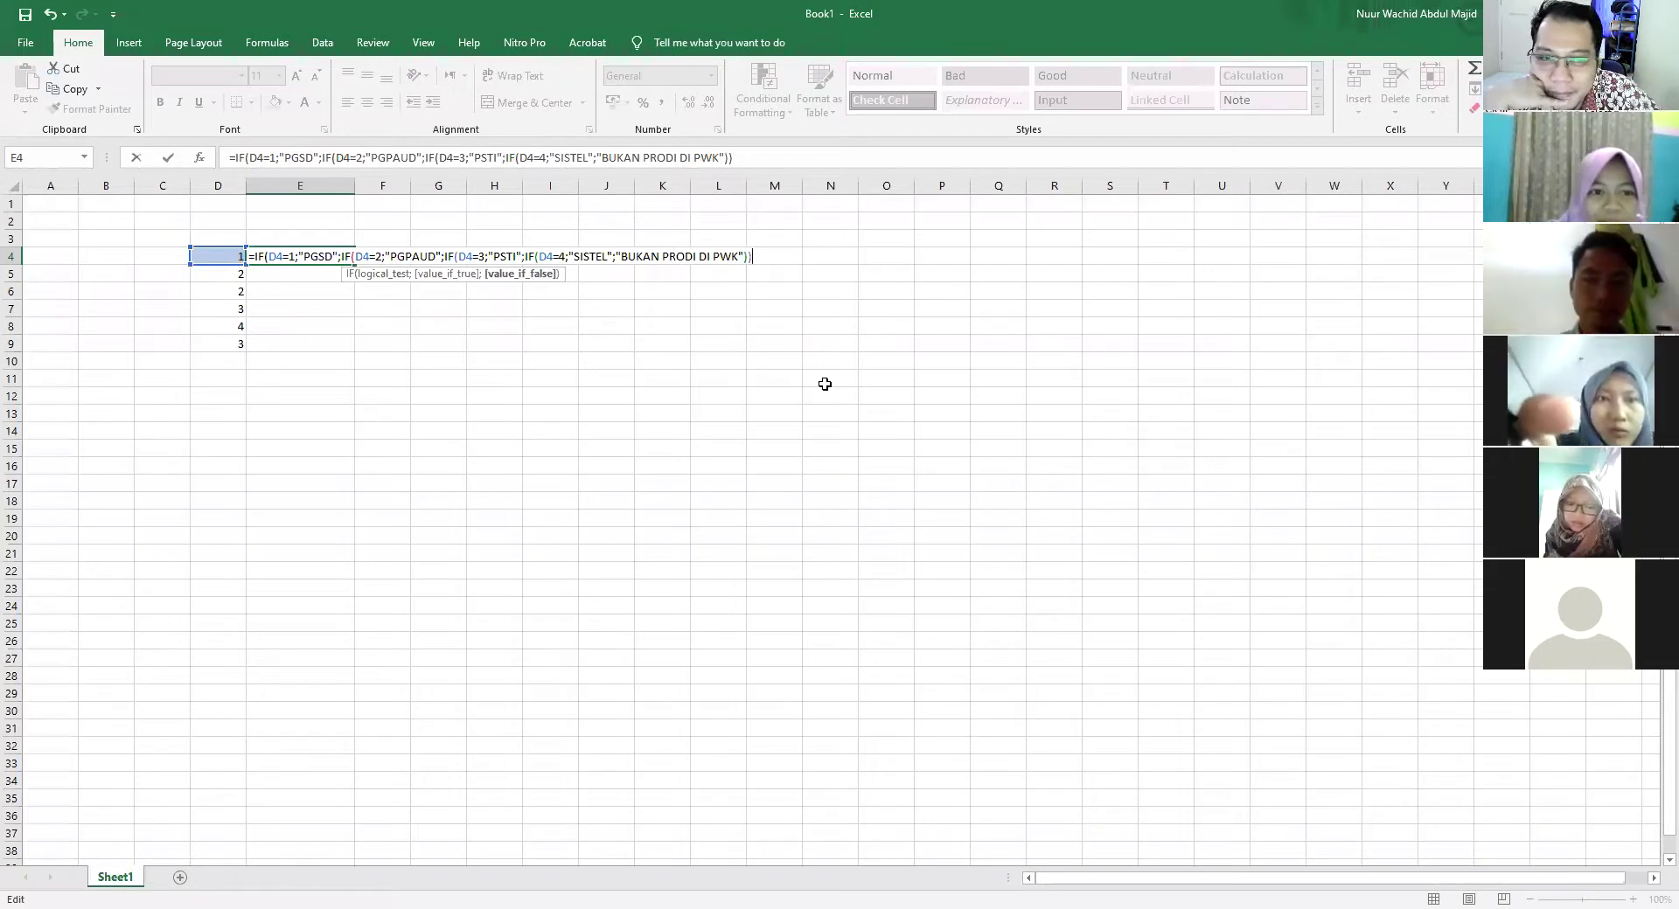
text()))
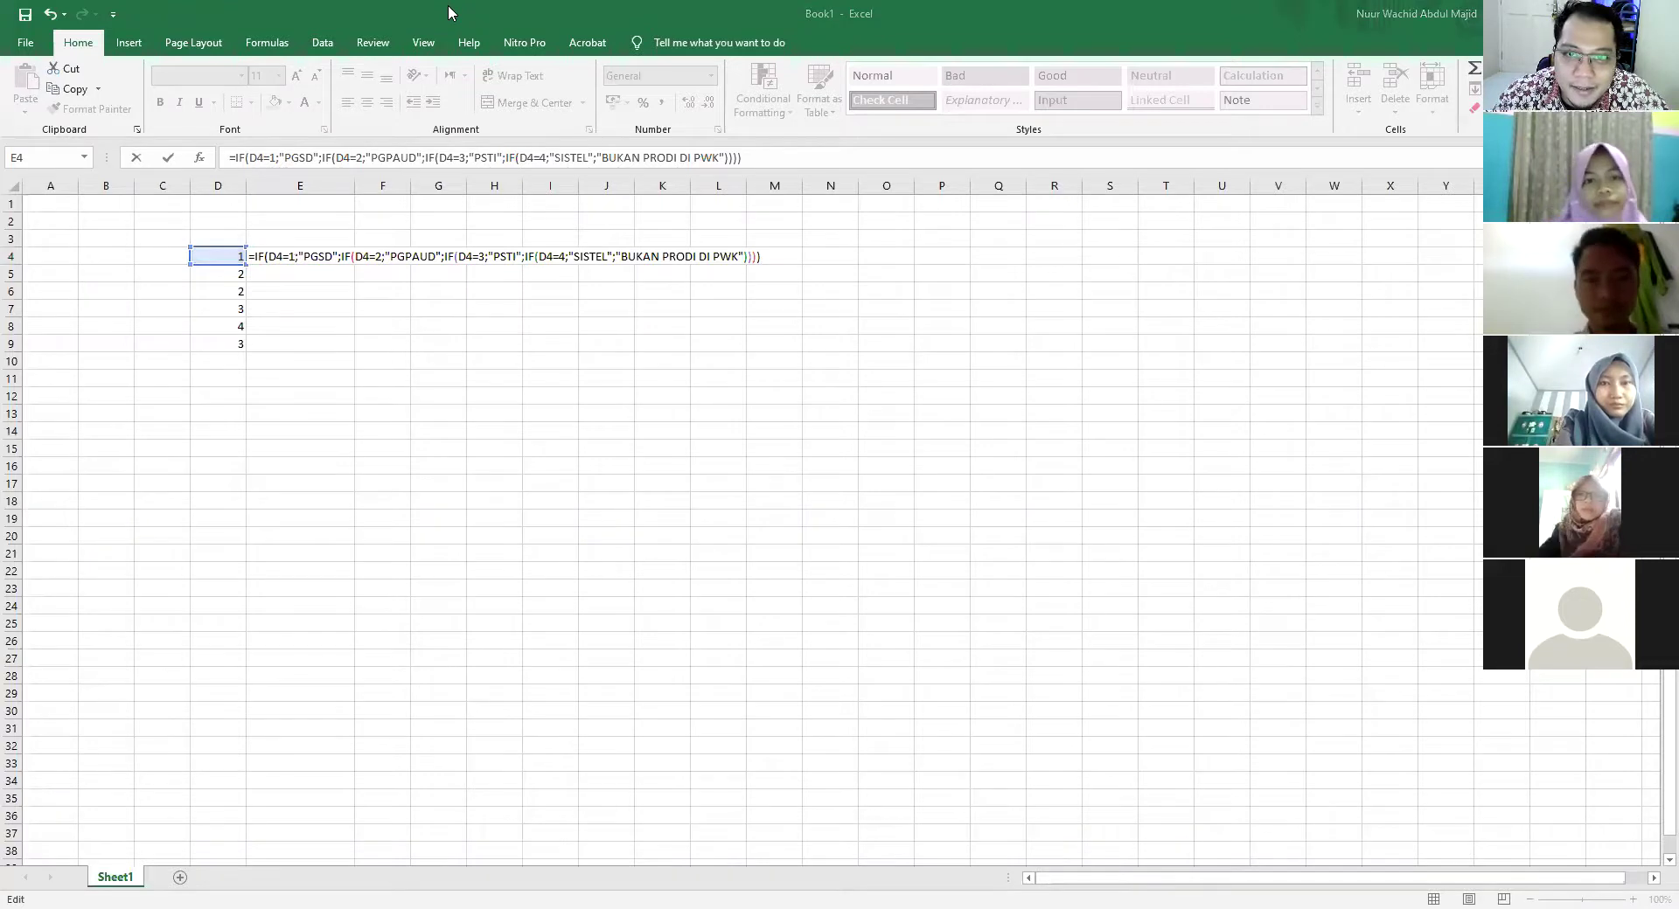
Commit E4's formula so it shows PGSD, discard a trial entry in E5
key(Return)
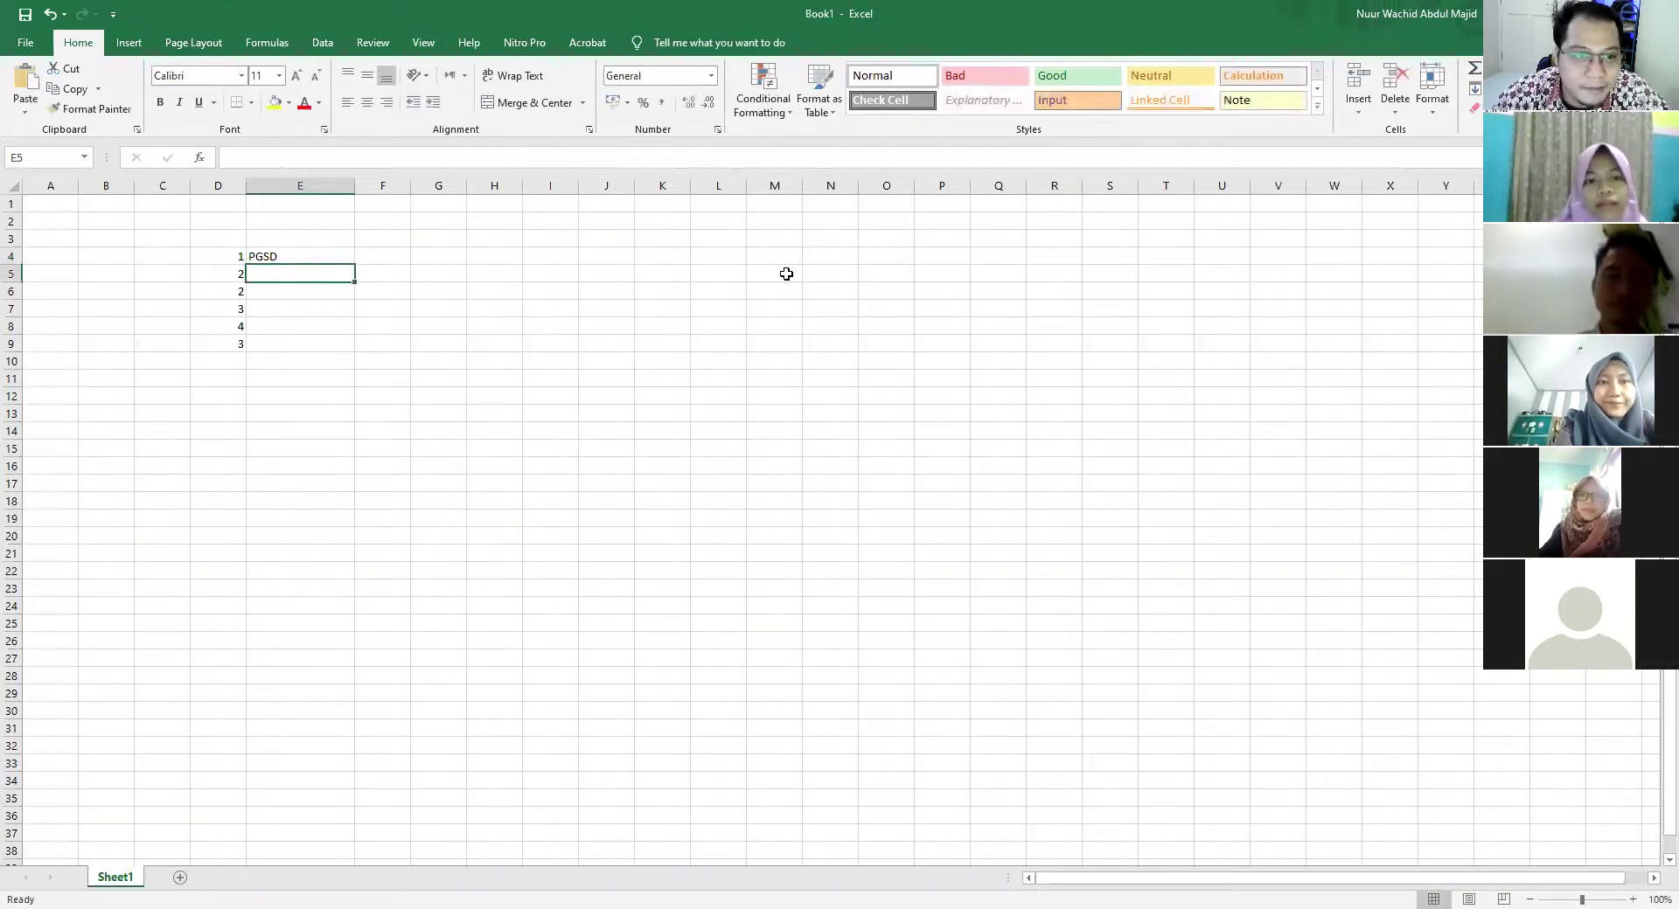
click(295, 257)
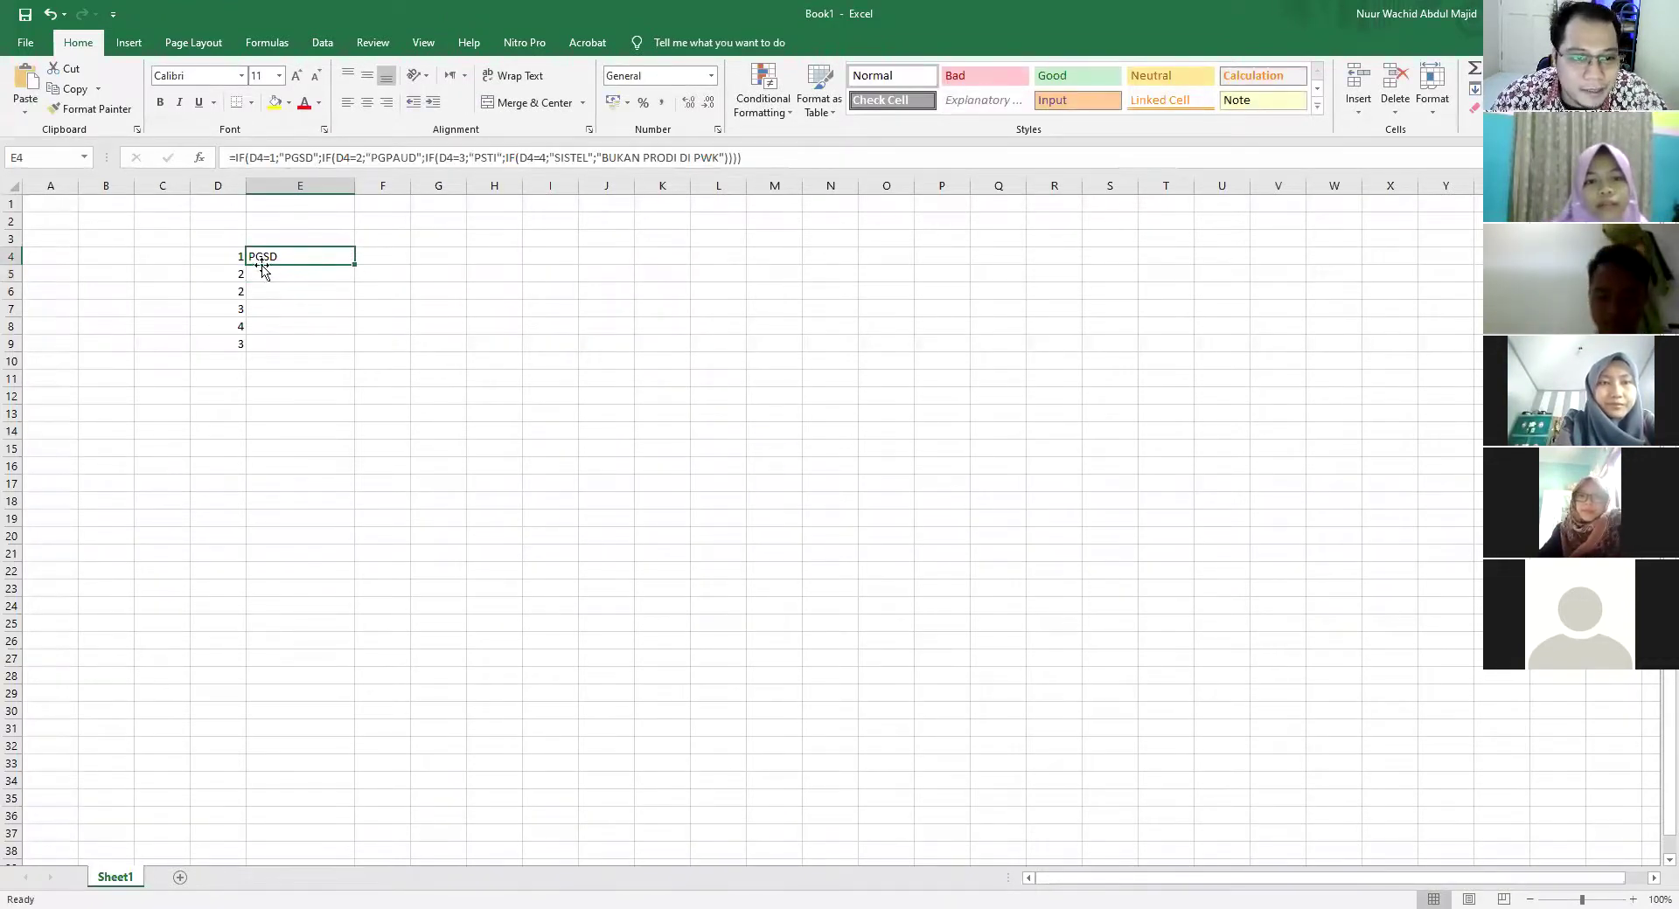
click(271, 278)
text(=)
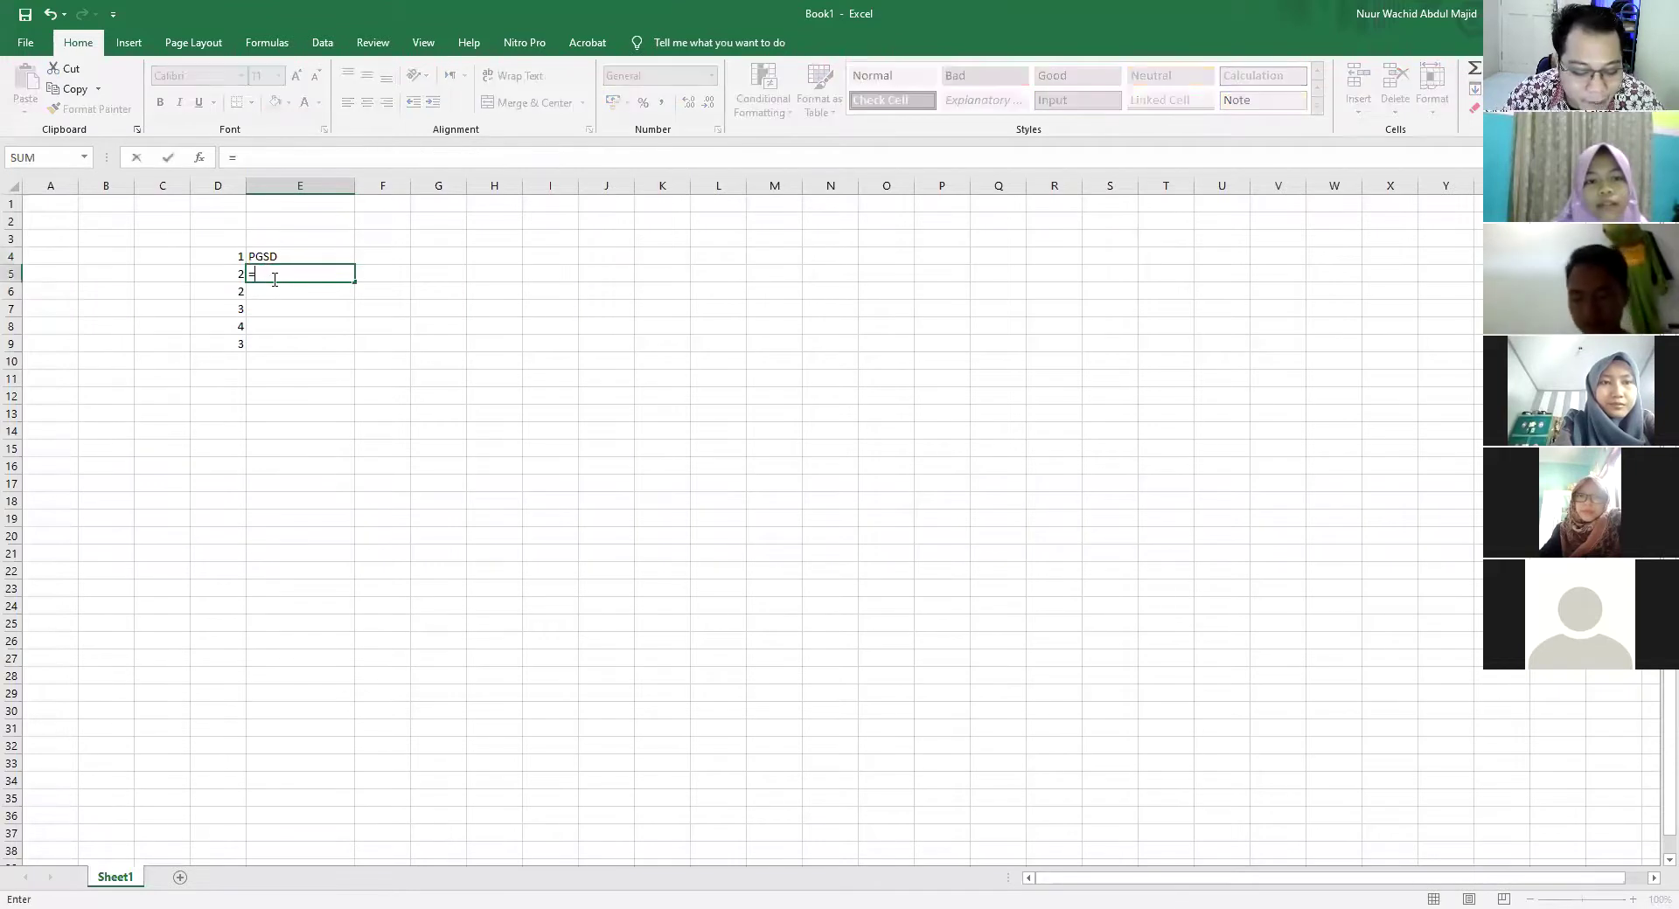
text(IF.....)
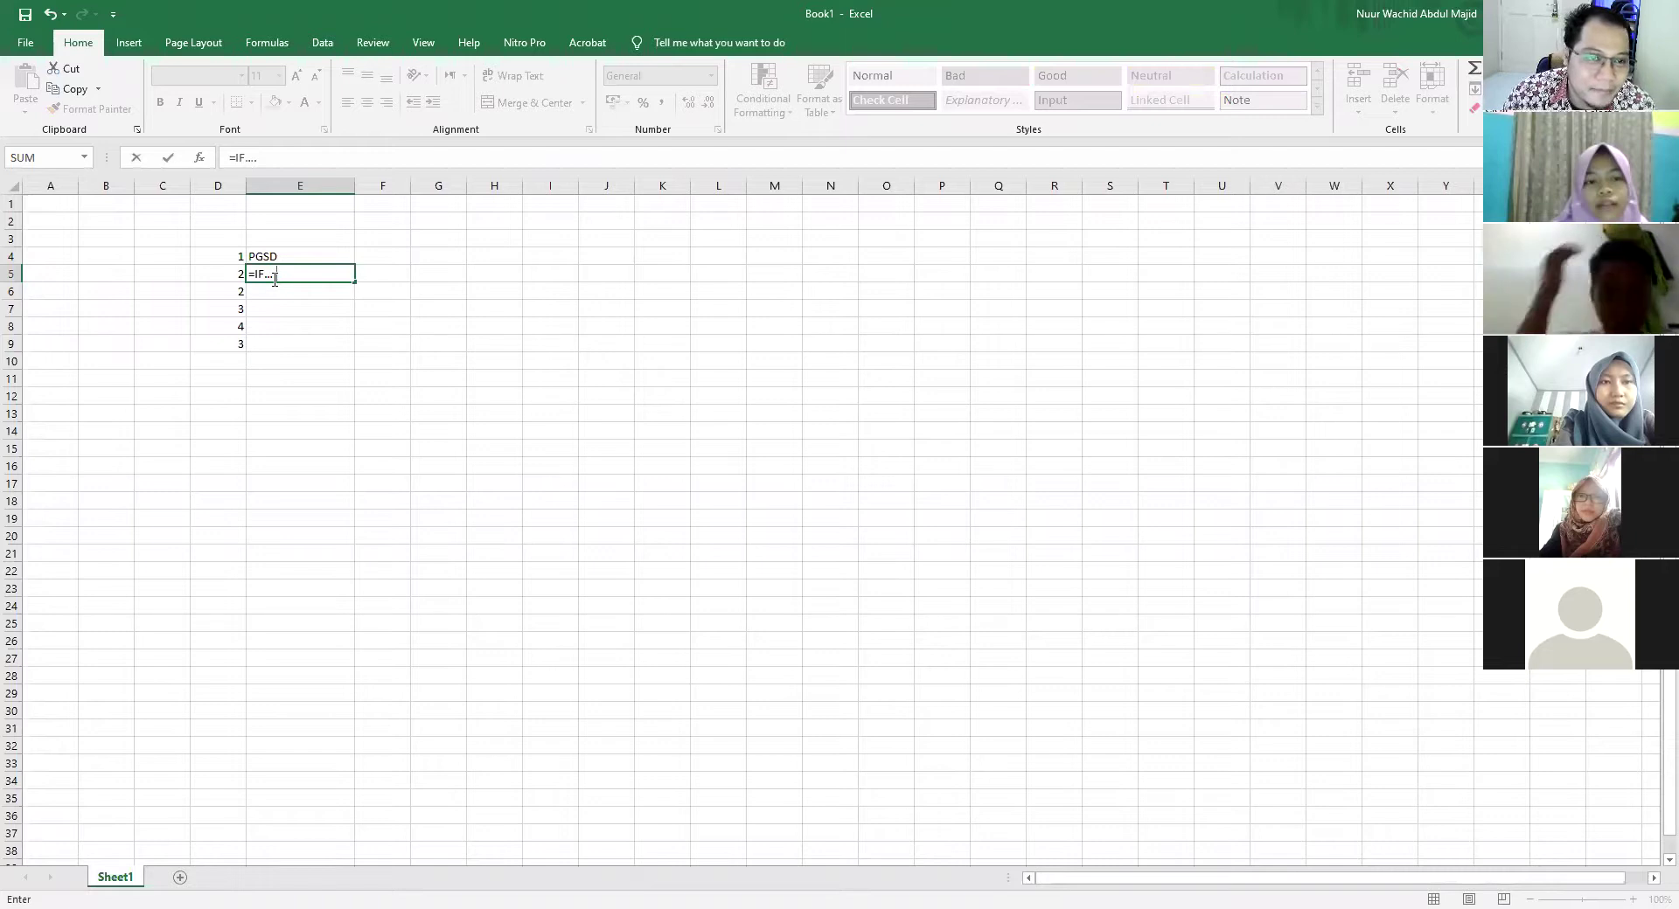
key(Escape)
click(354, 260)
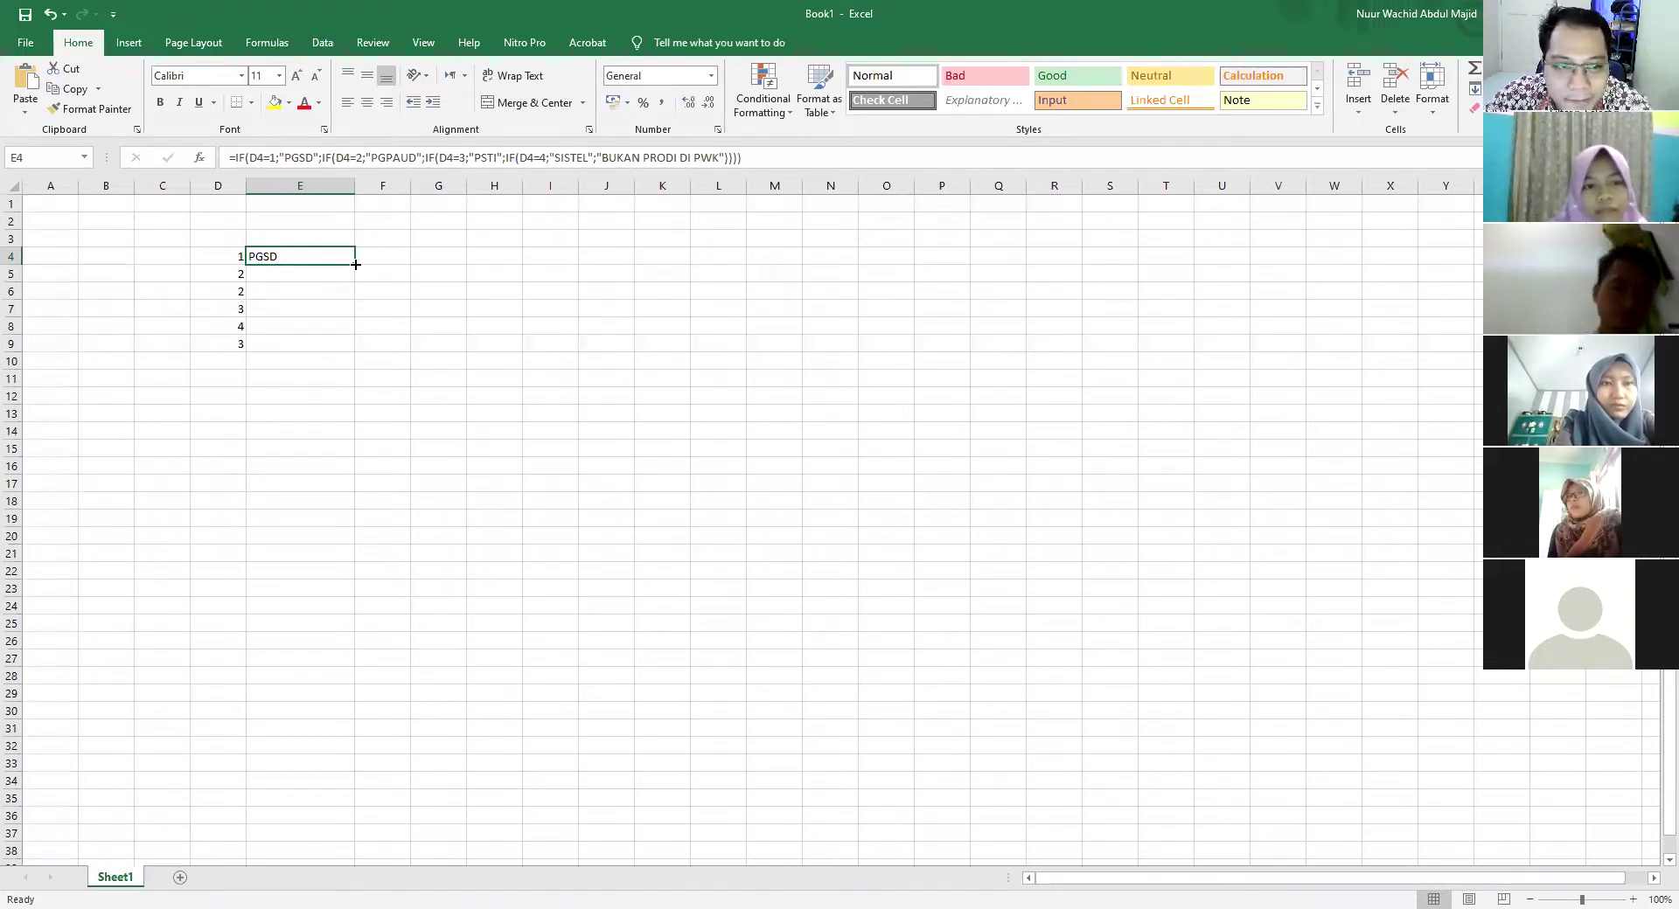
Fill E4's formula down to E9, then test D5 with codes 3, 4 and 5
drag(356, 264, 354, 359)
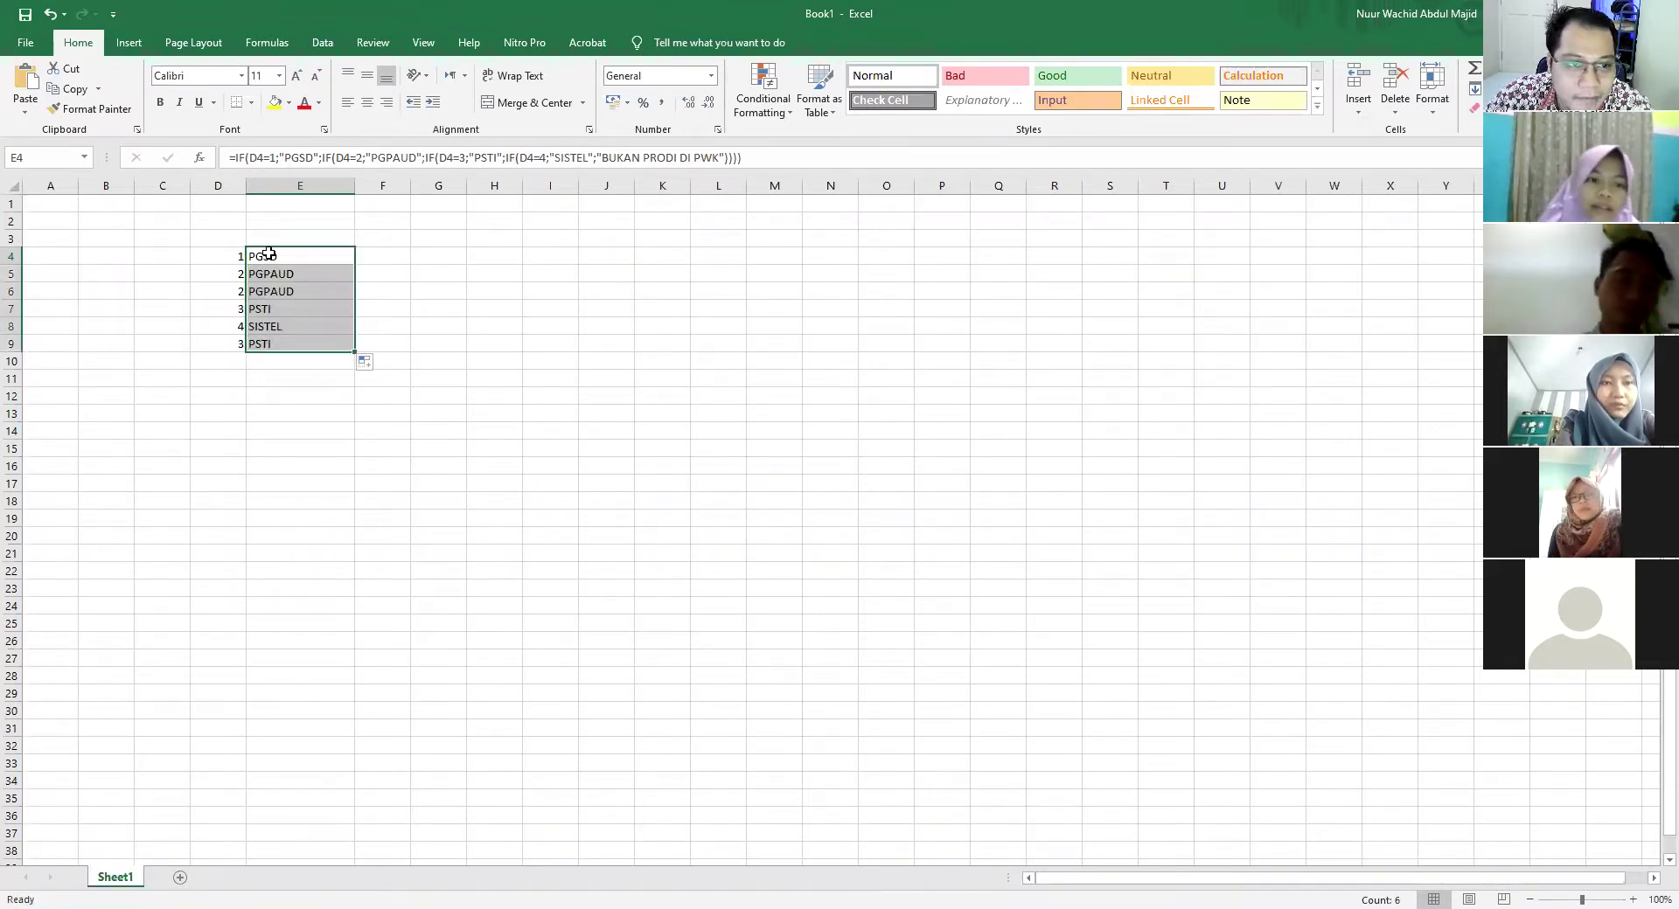
click(282, 343)
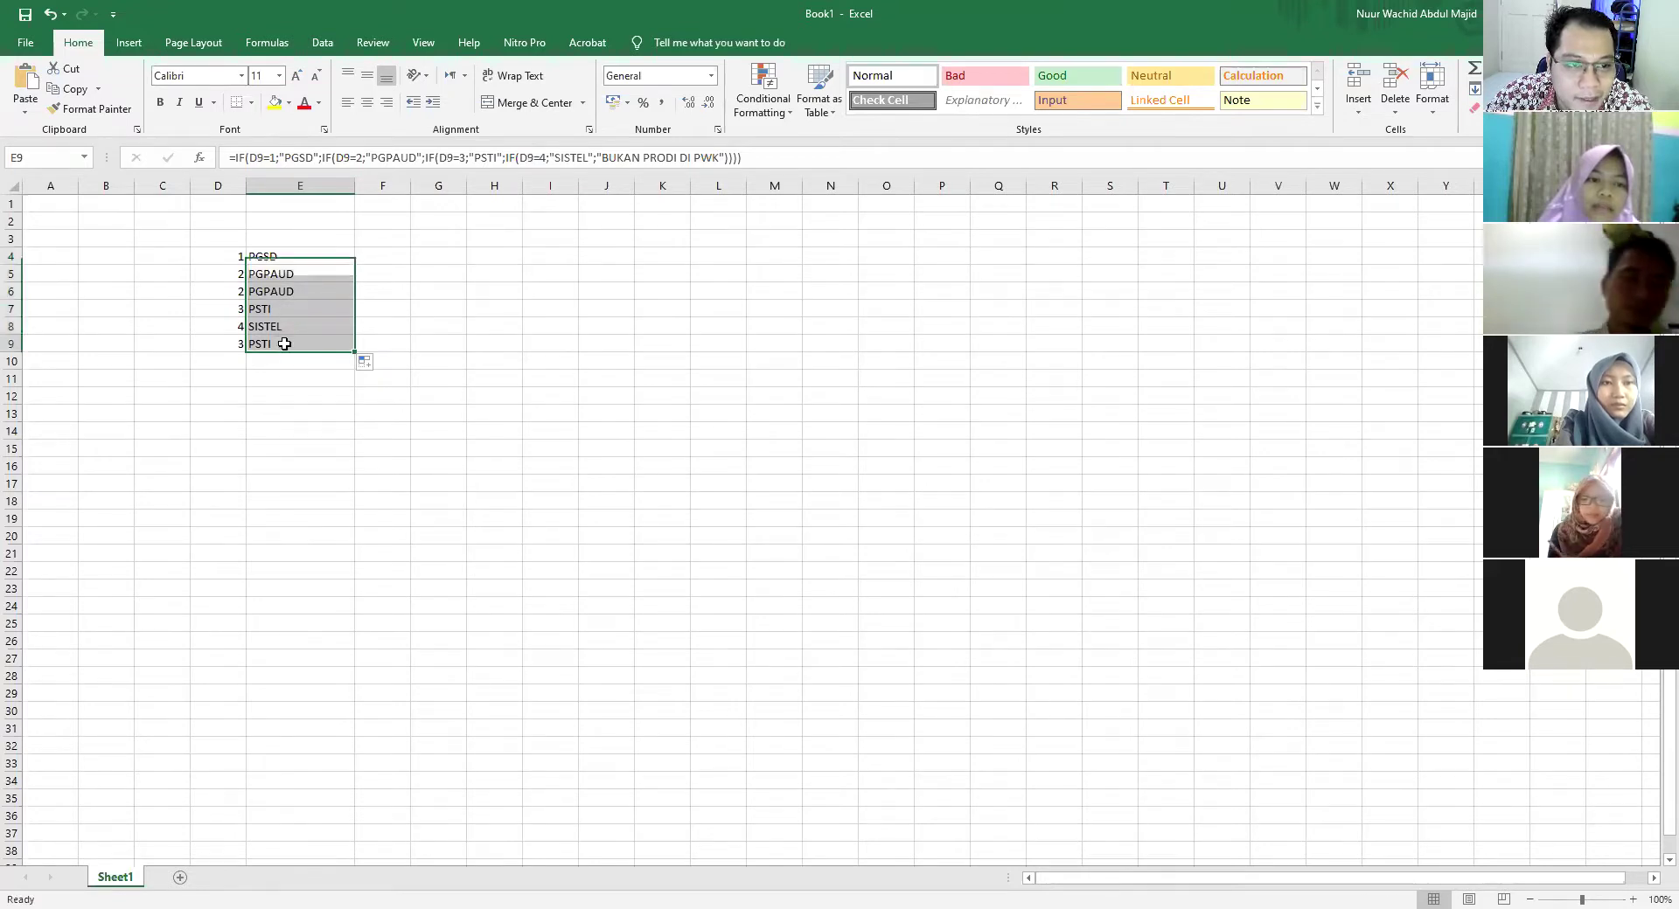
click(229, 275)
text(3)
click(526, 332)
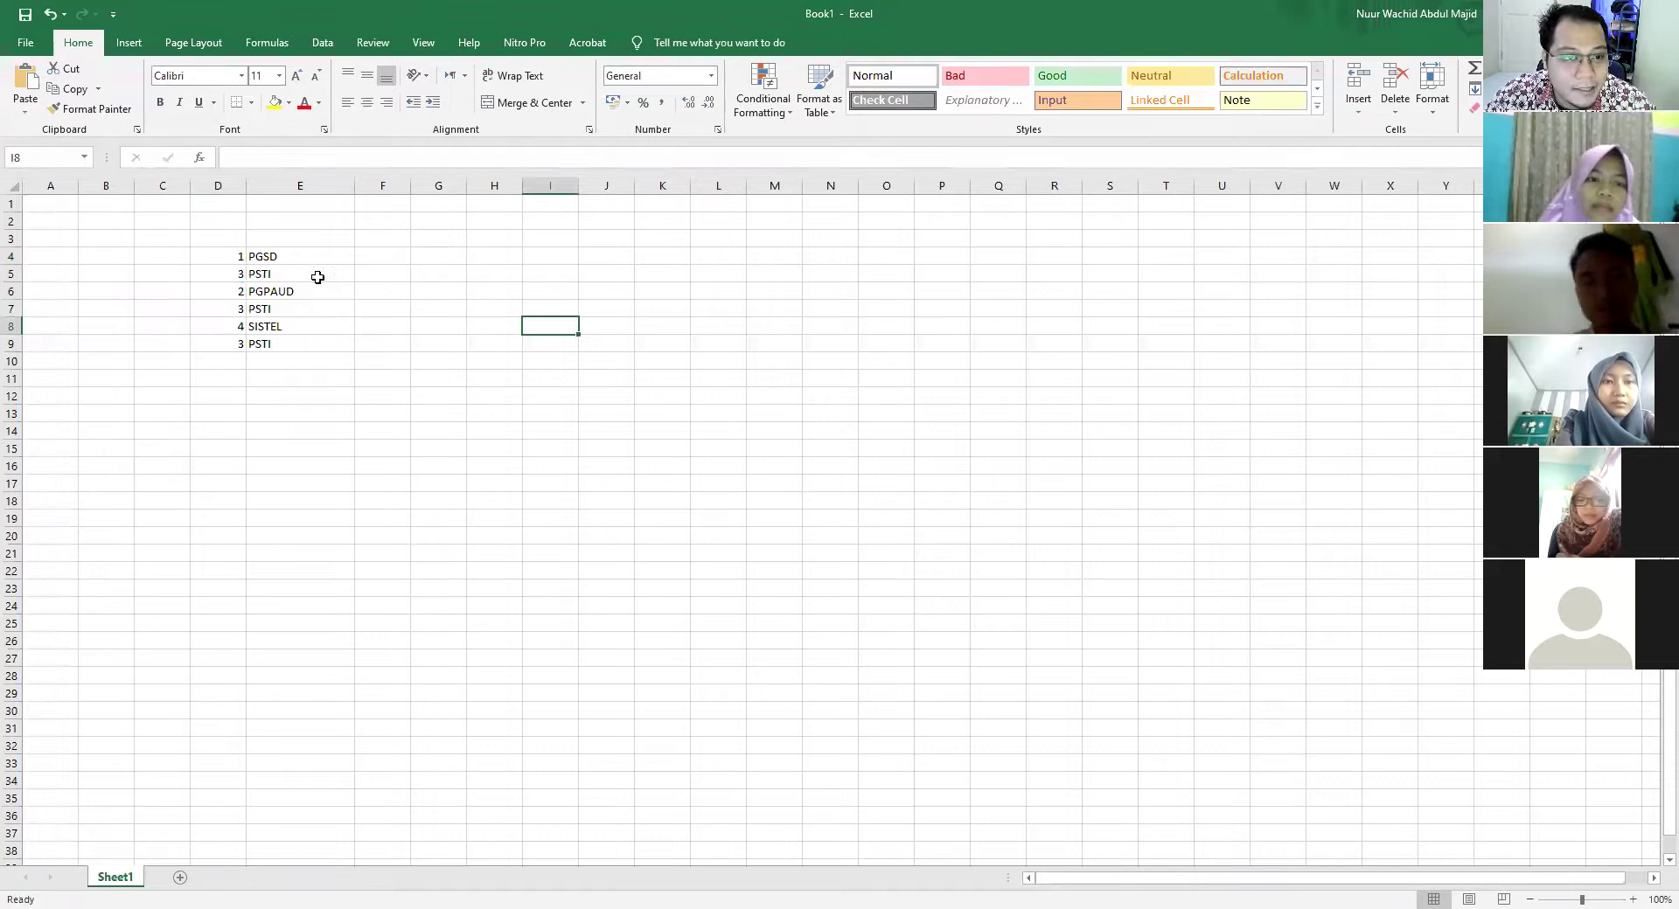
click(229, 276)
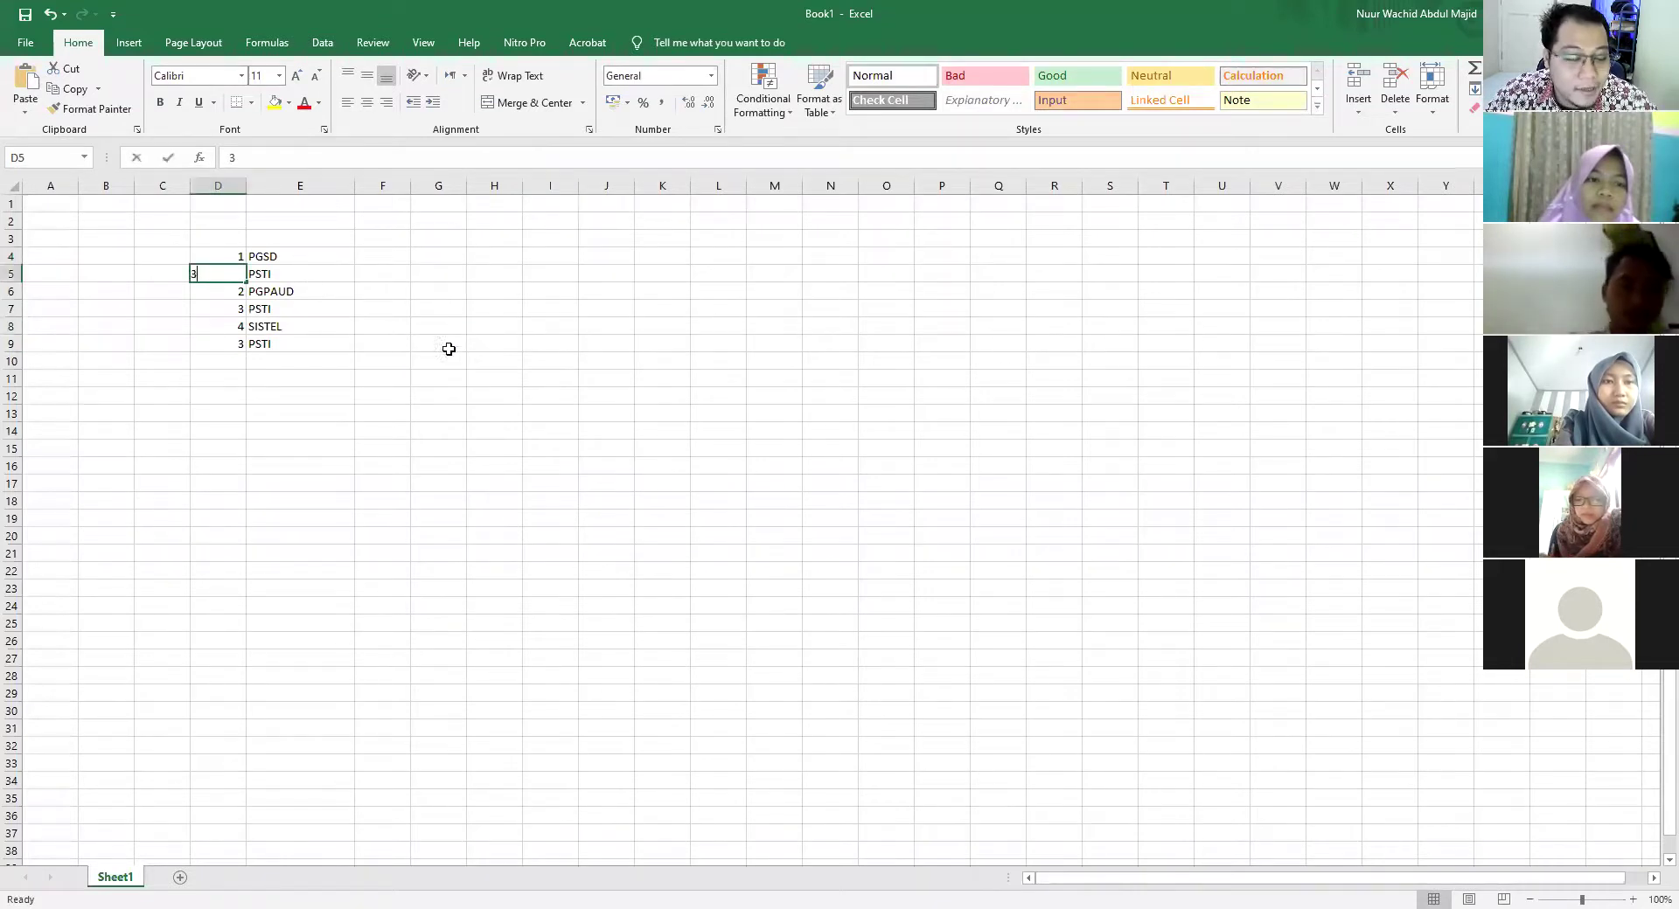
text(4)
click(606, 327)
click(238, 276)
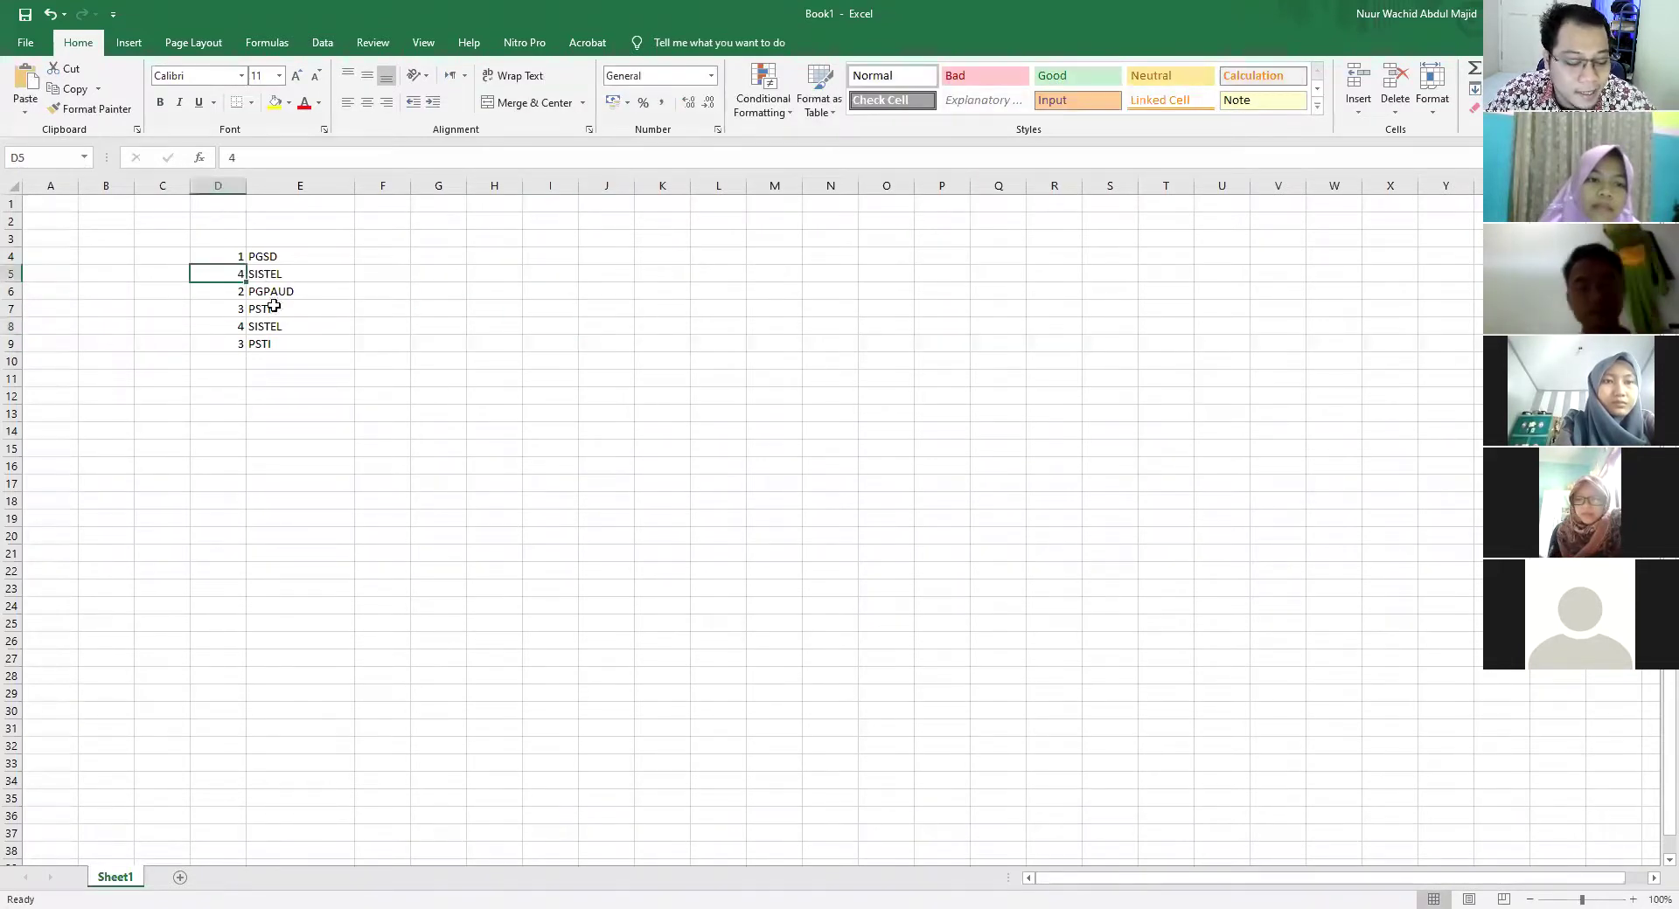
text(5)
click(540, 309)
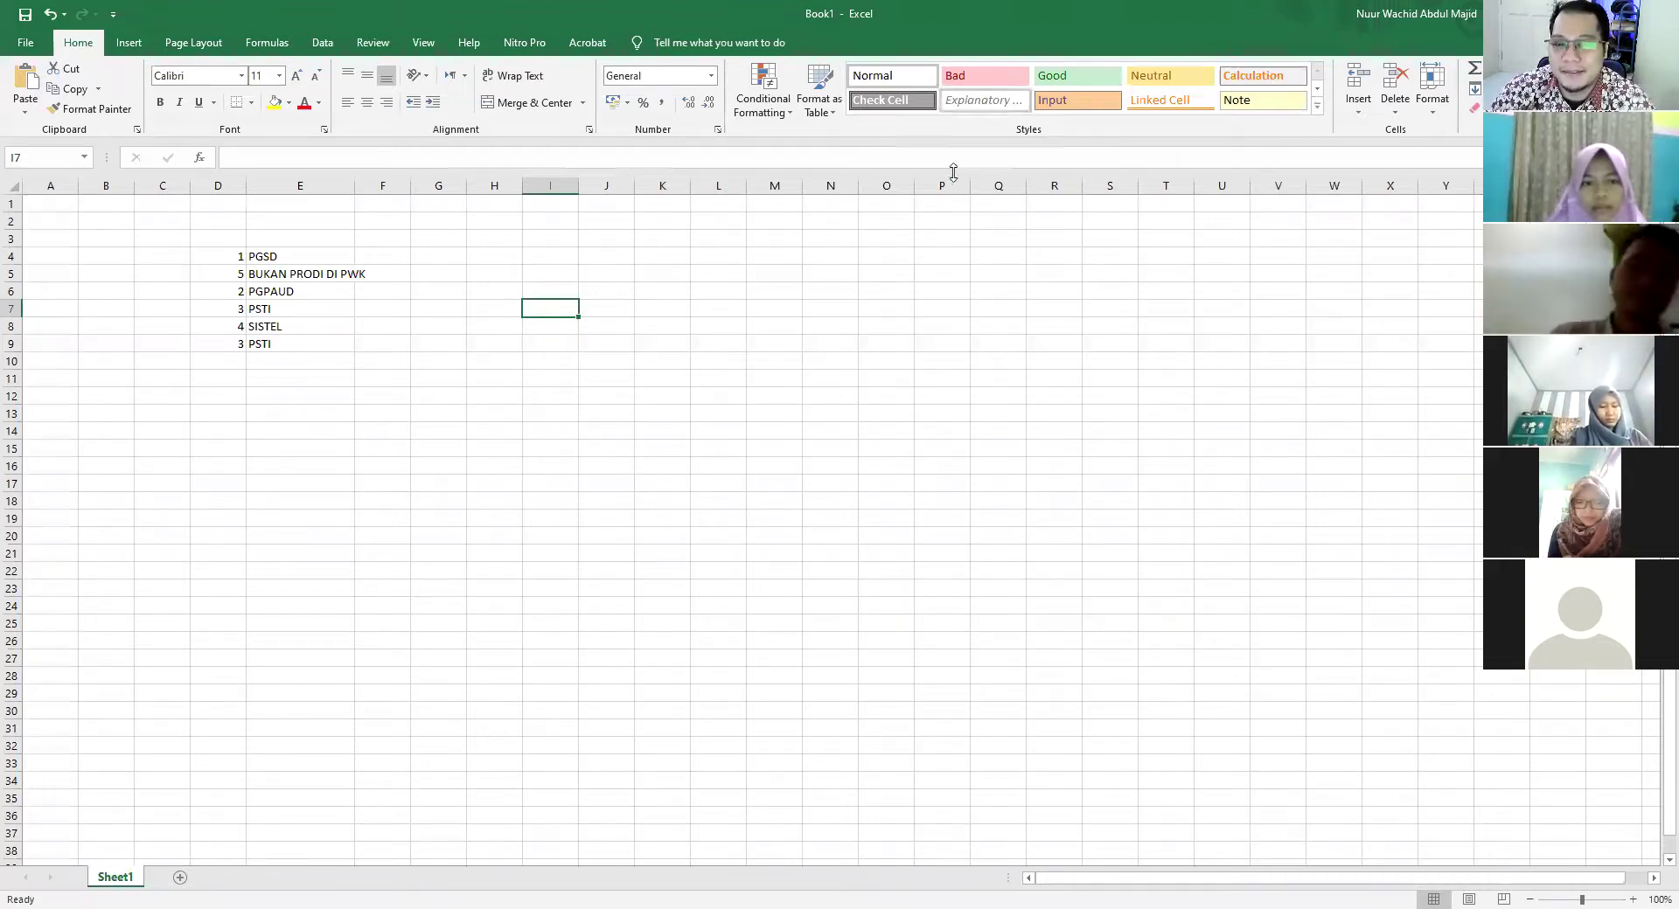
click(298, 253)
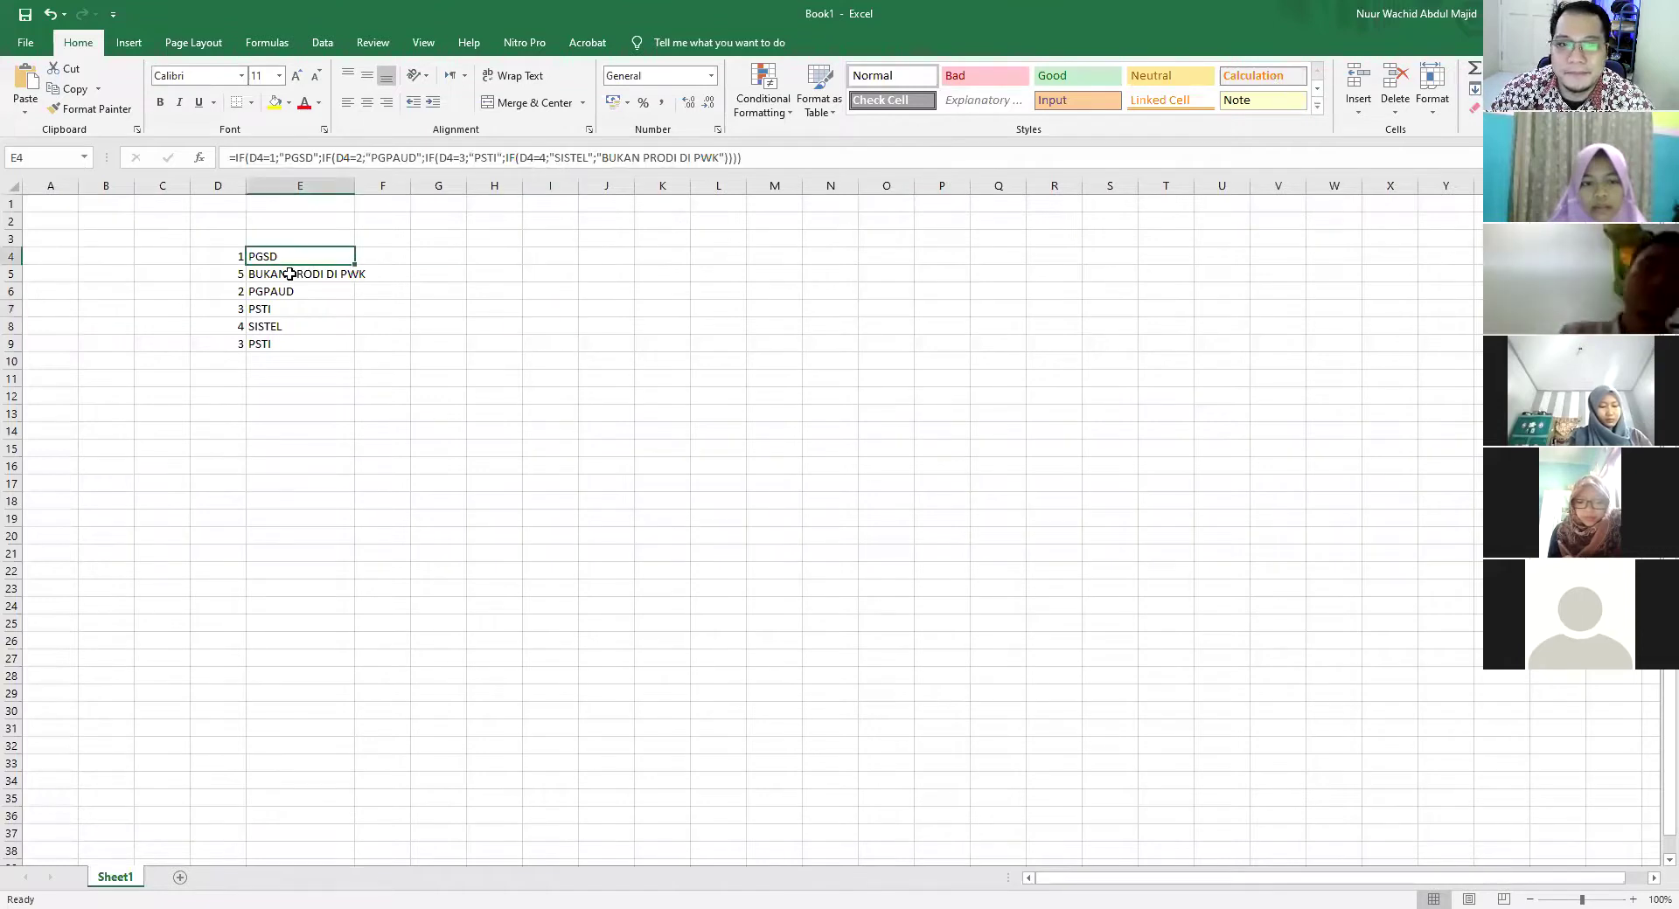
double_click(290, 274)
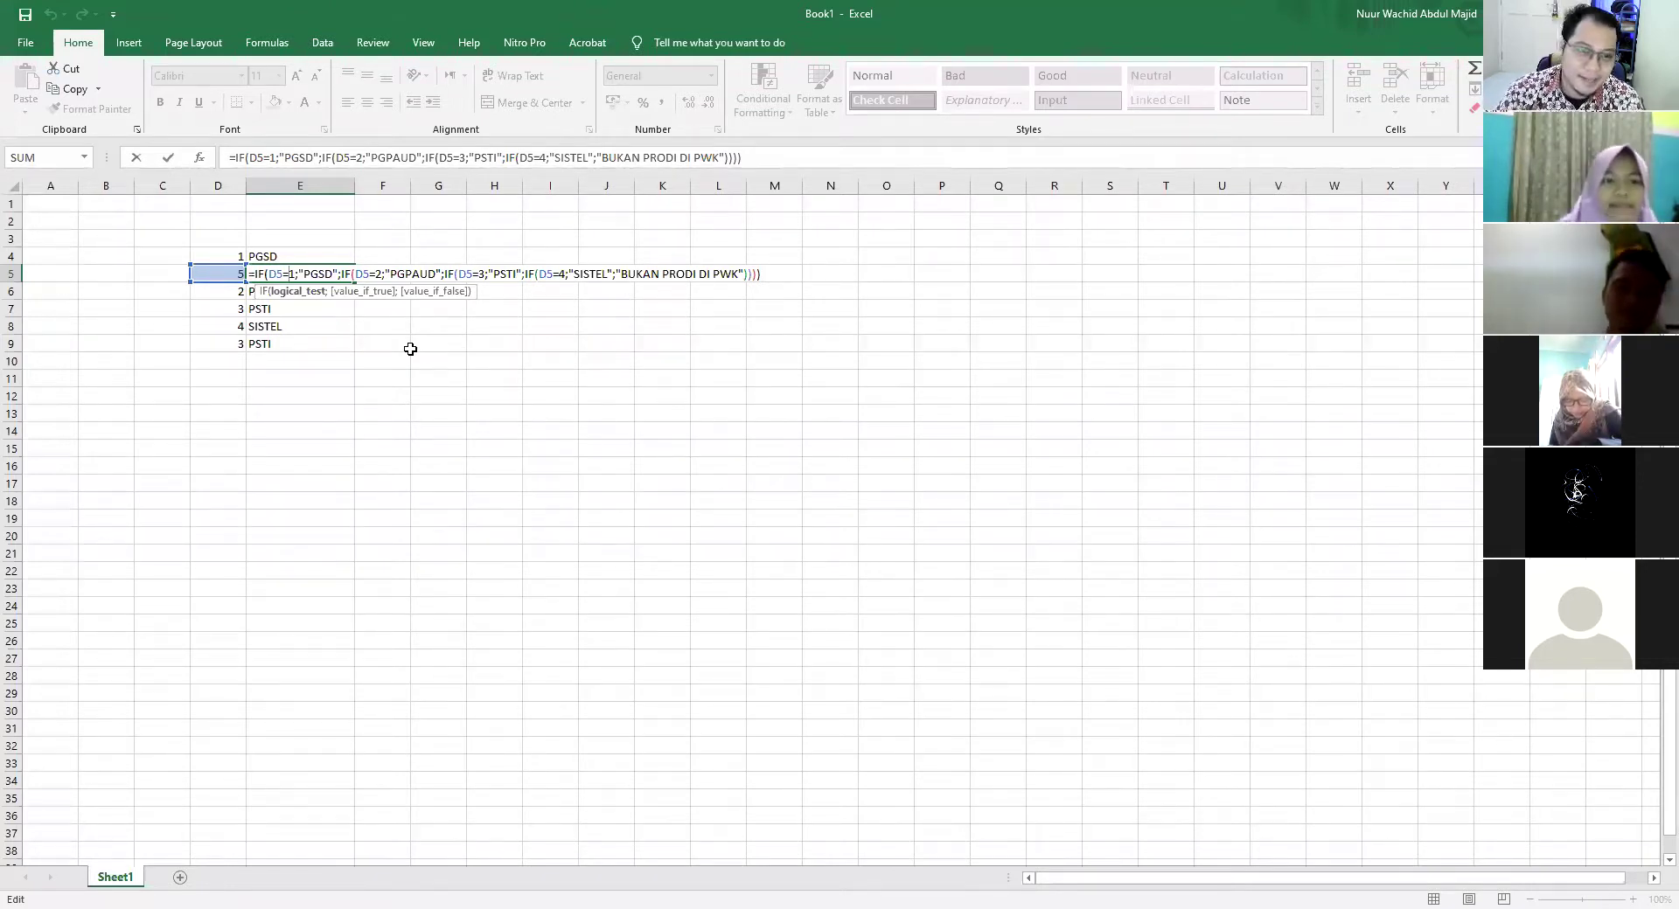
key(Return)
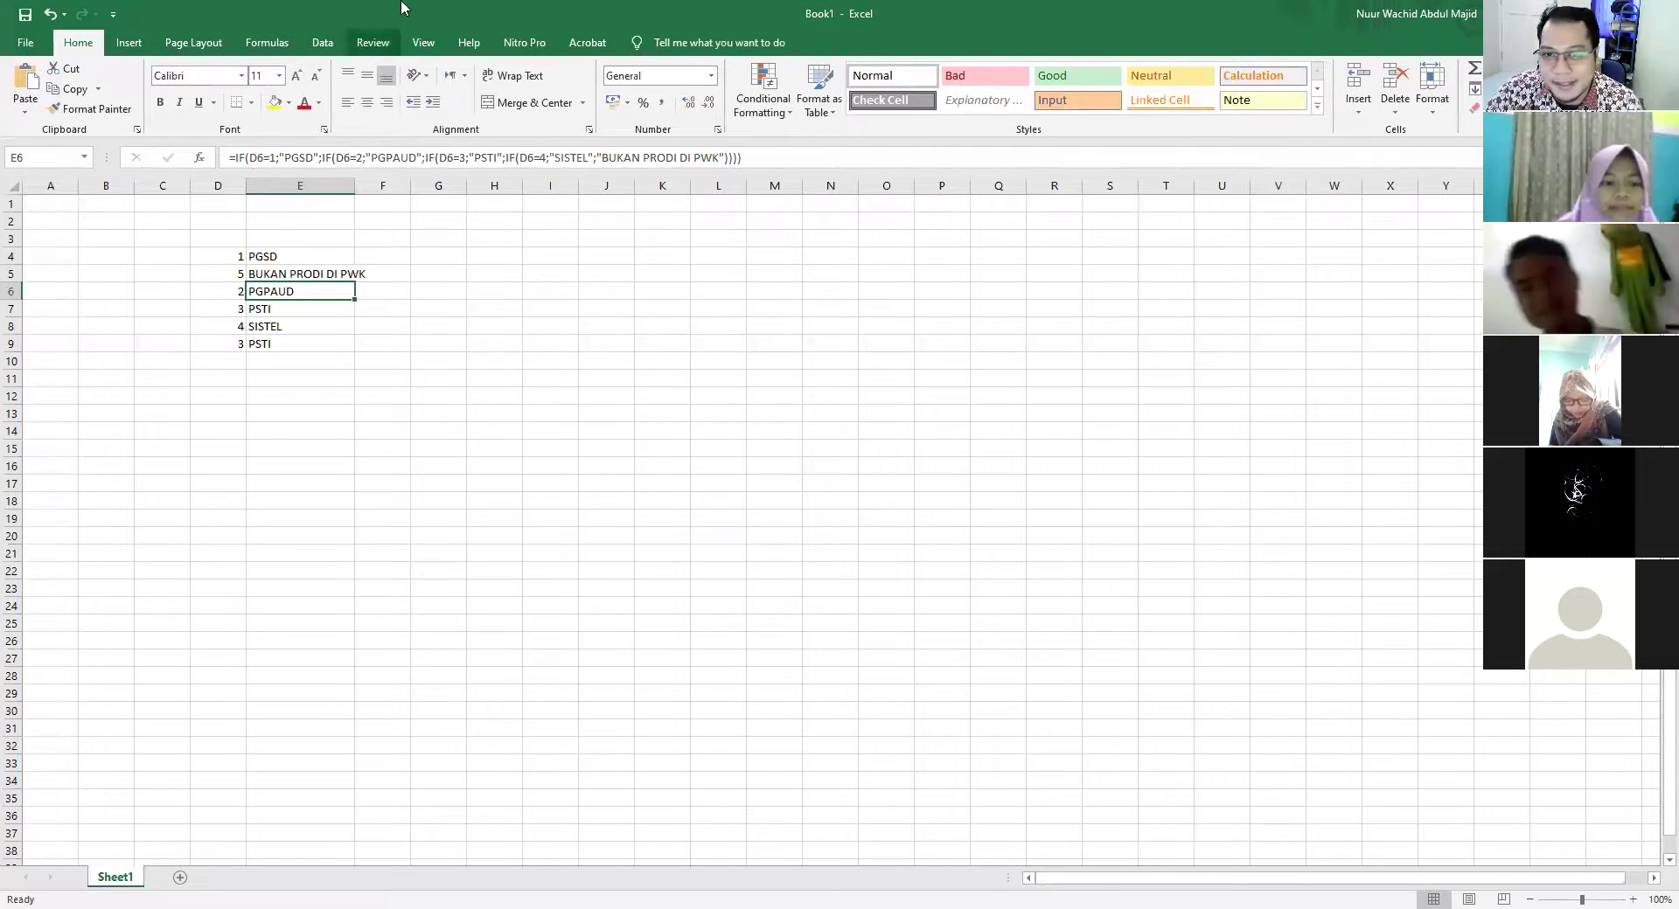
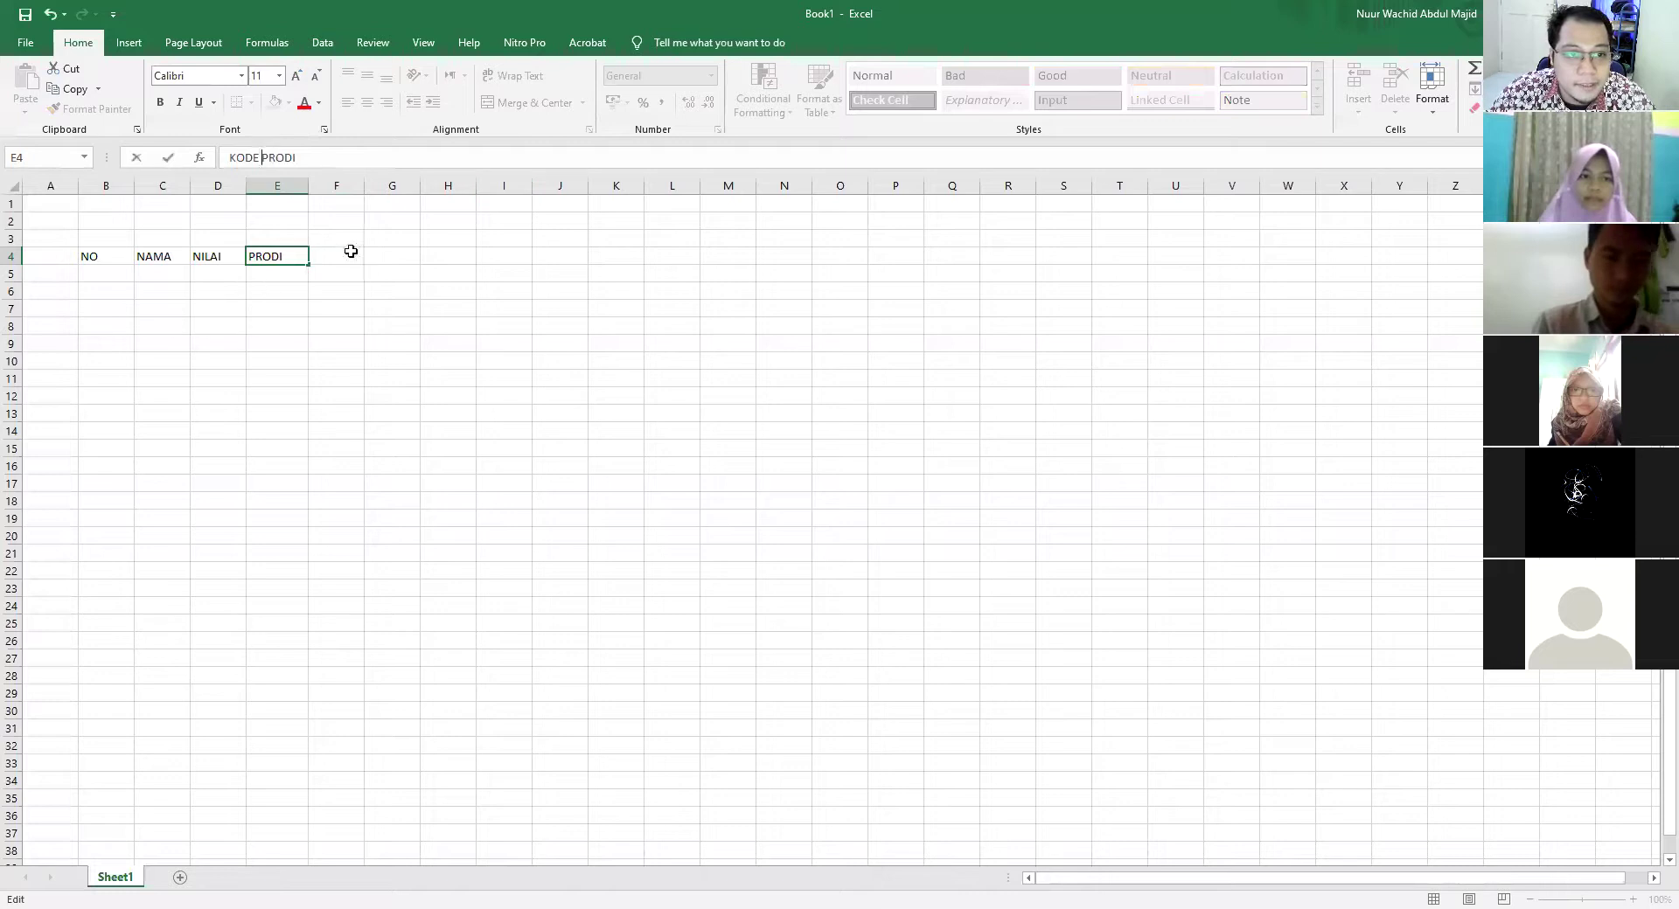
Move the KODE PRODI header into D4, replacing NILAI, and fit column D
drag(310, 184, 336, 184)
click(221, 256)
click(292, 255)
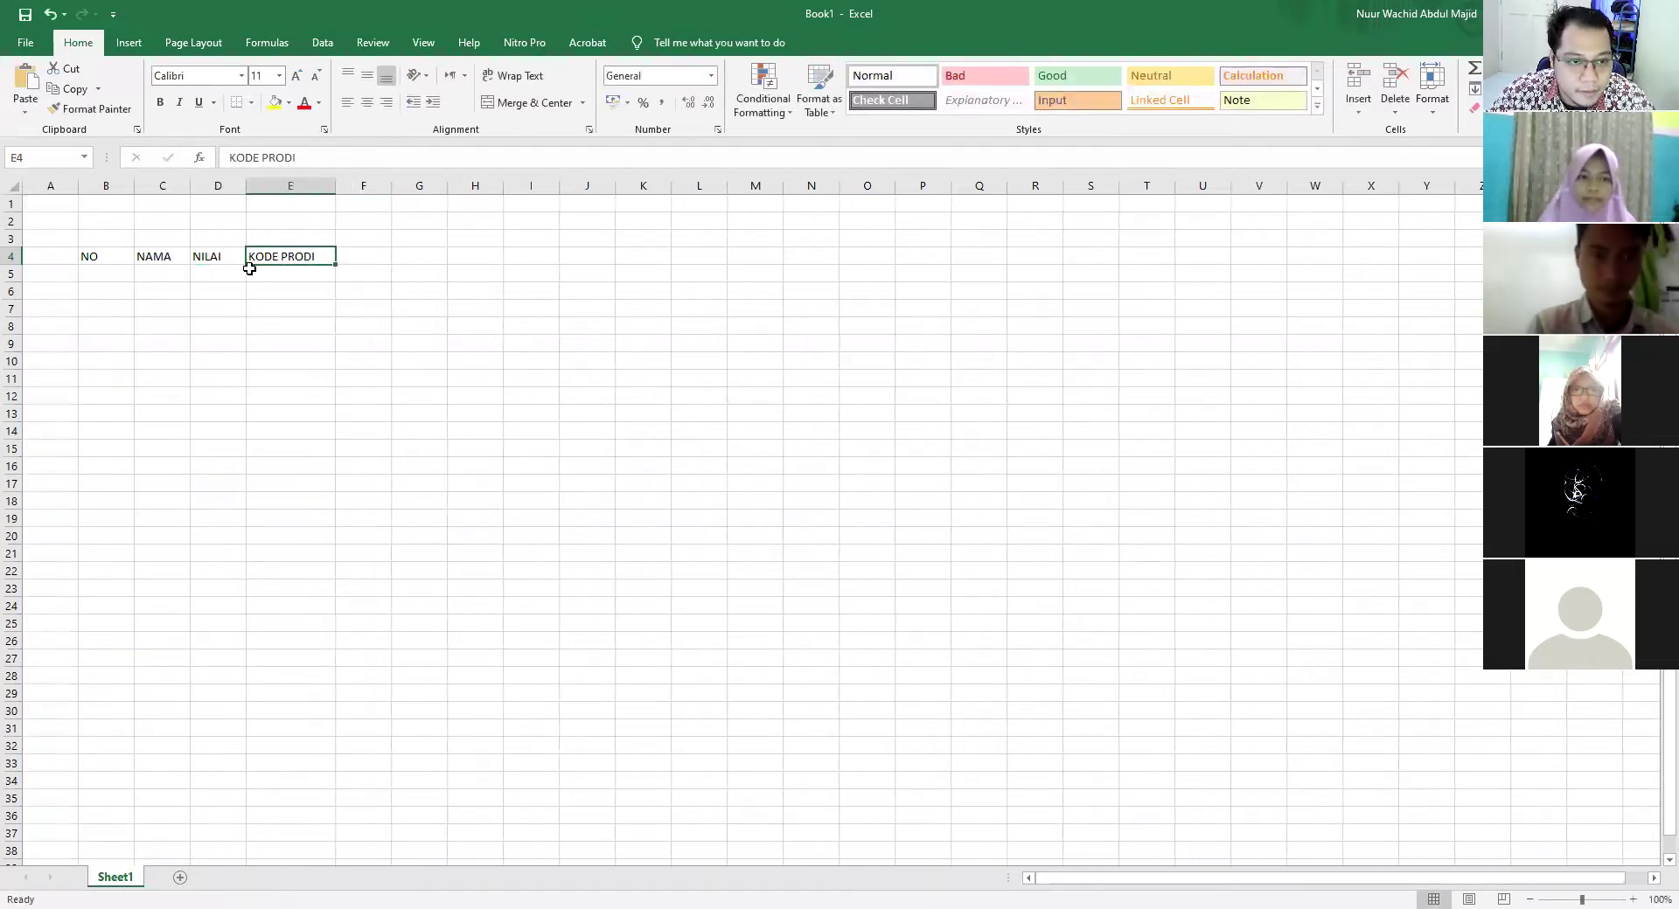
drag(245, 273, 218, 259)
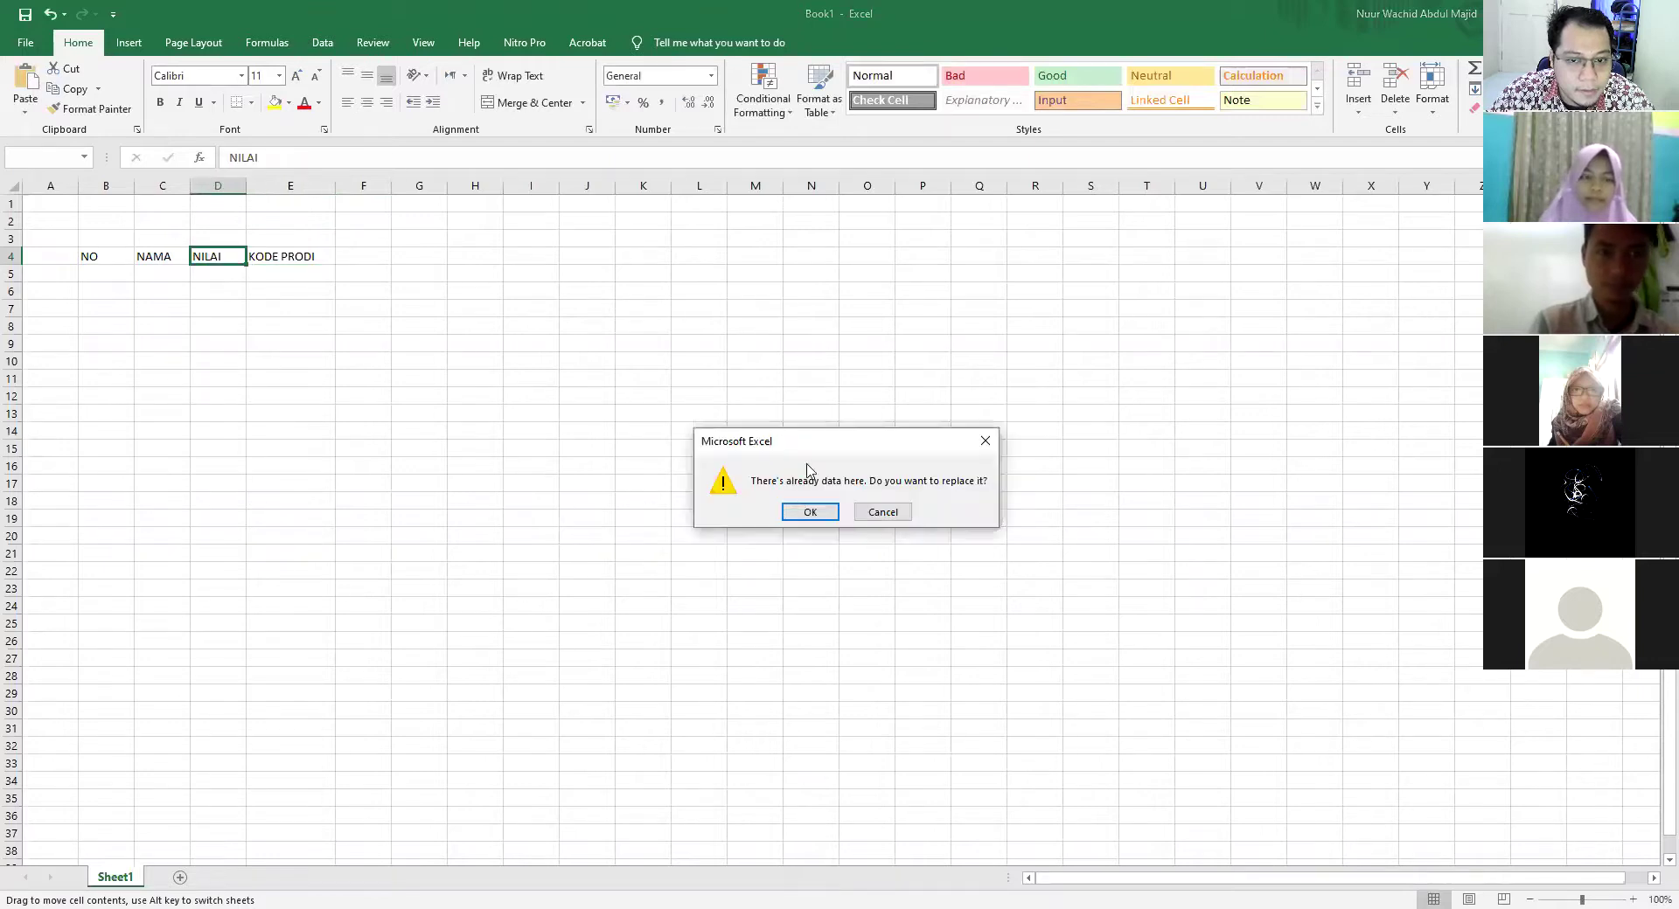
key(Return)
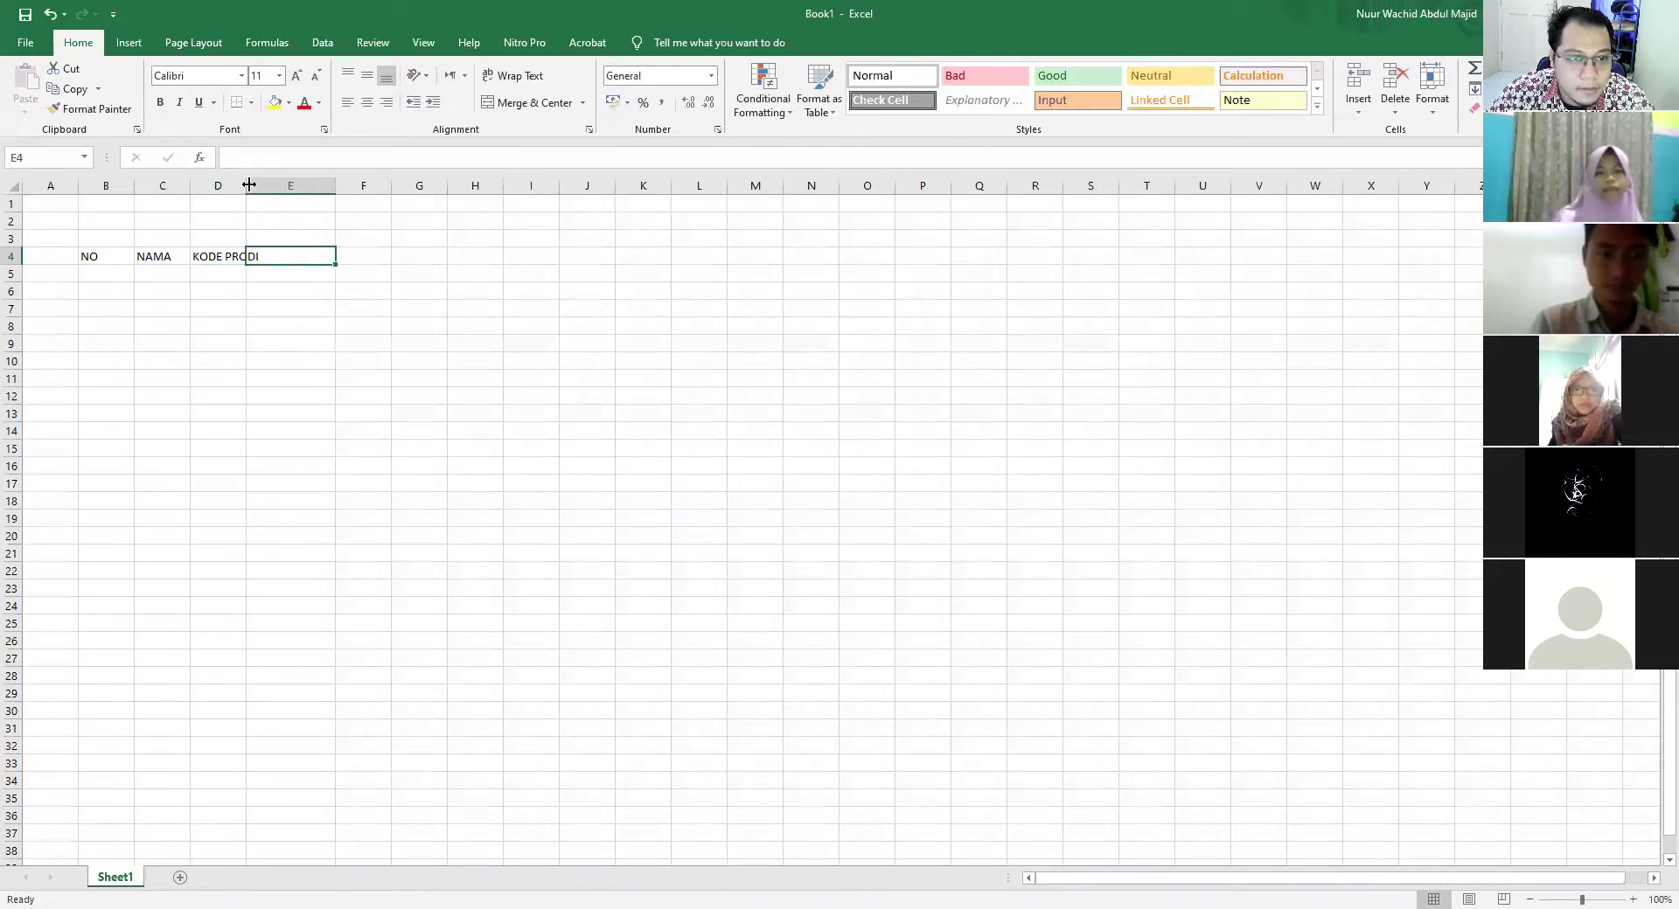
double_click(250, 184)
Enter headers NAMA PRODI, NILAI and KETERANGAN in E4:G4 and autofit column G
text(NILAI)
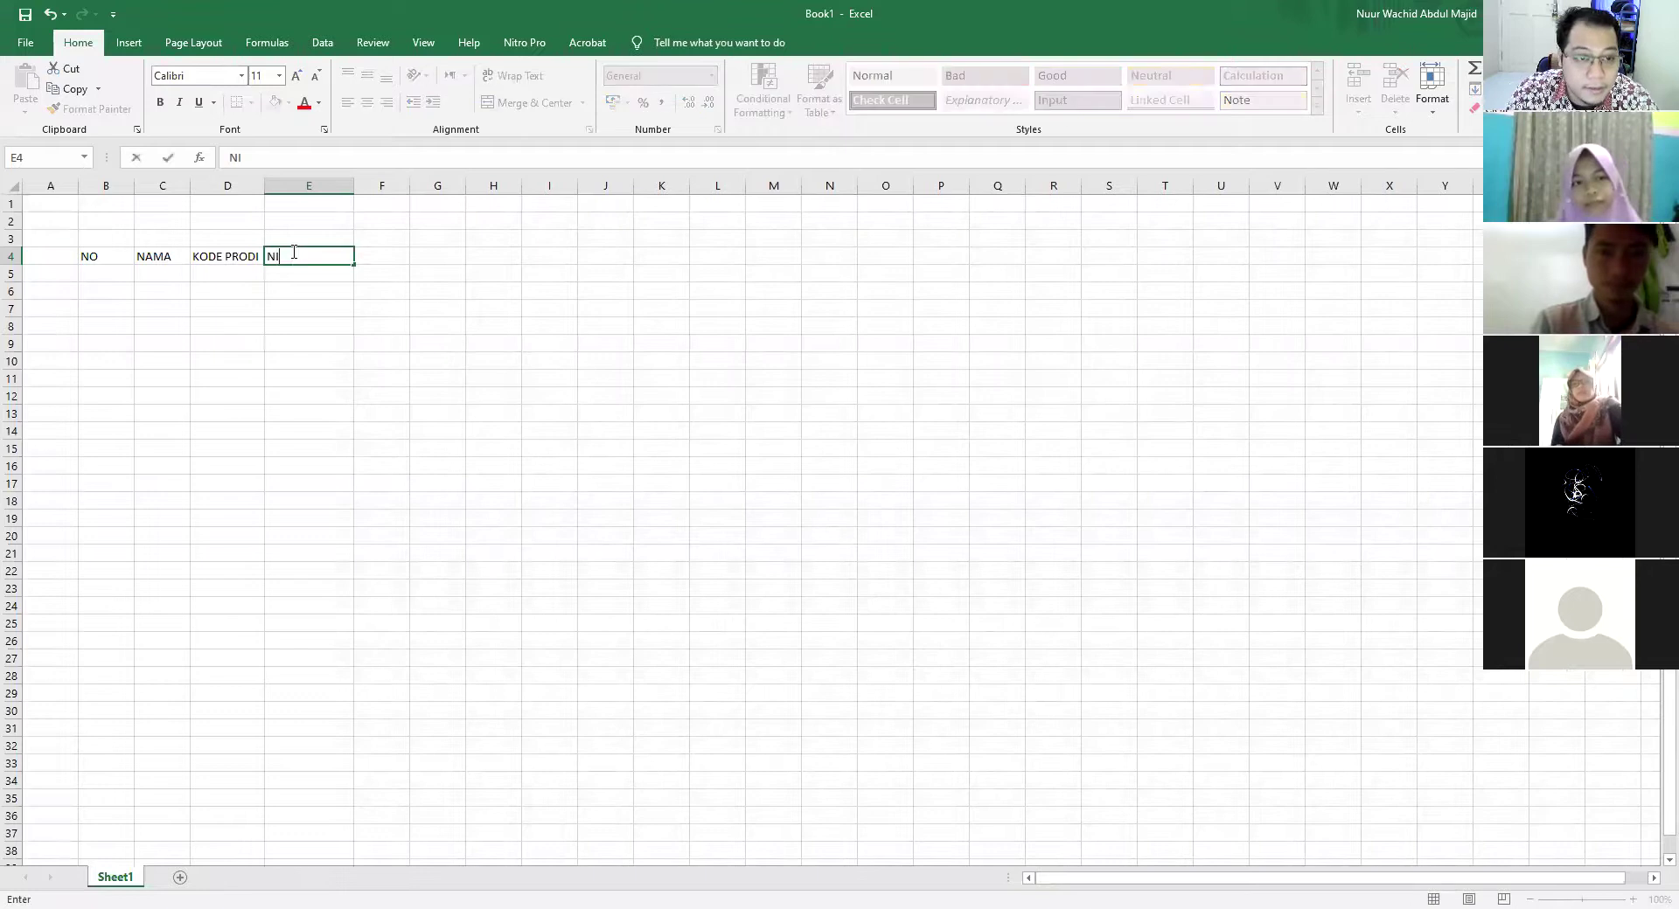
key(BackSpace)
key(BackSpace)
key(BackSpace)
key(BackSpace)
key(BackSpace)
text(NAMA PRODI)
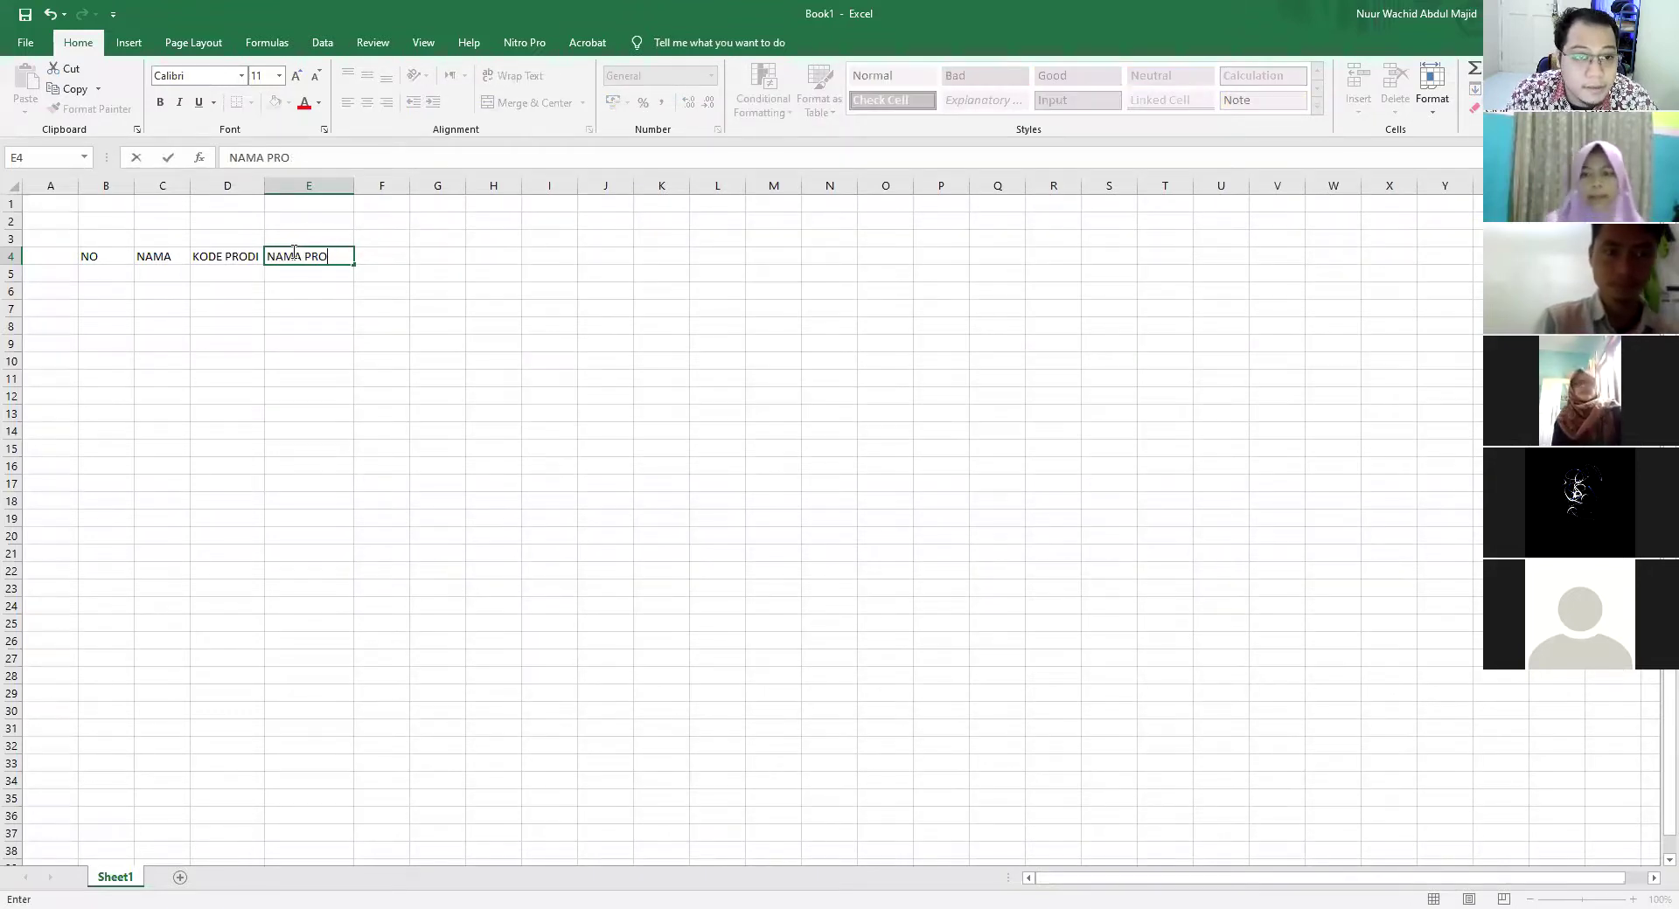
key(Tab)
text(NILAI)
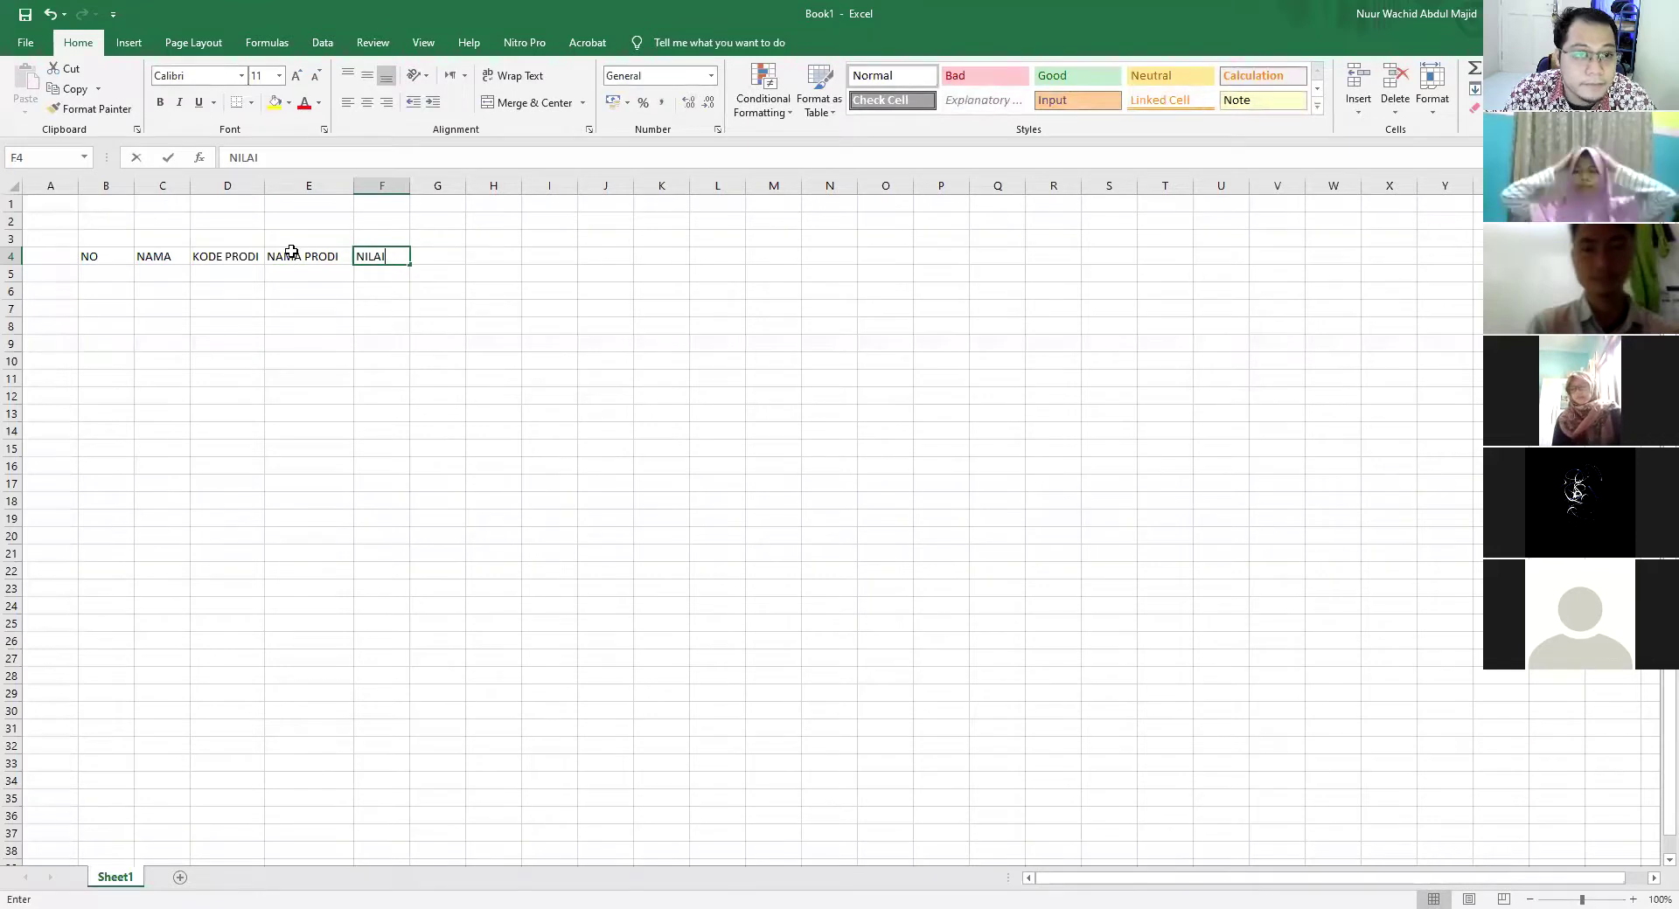
key(Tab)
text(KETERANGAN)
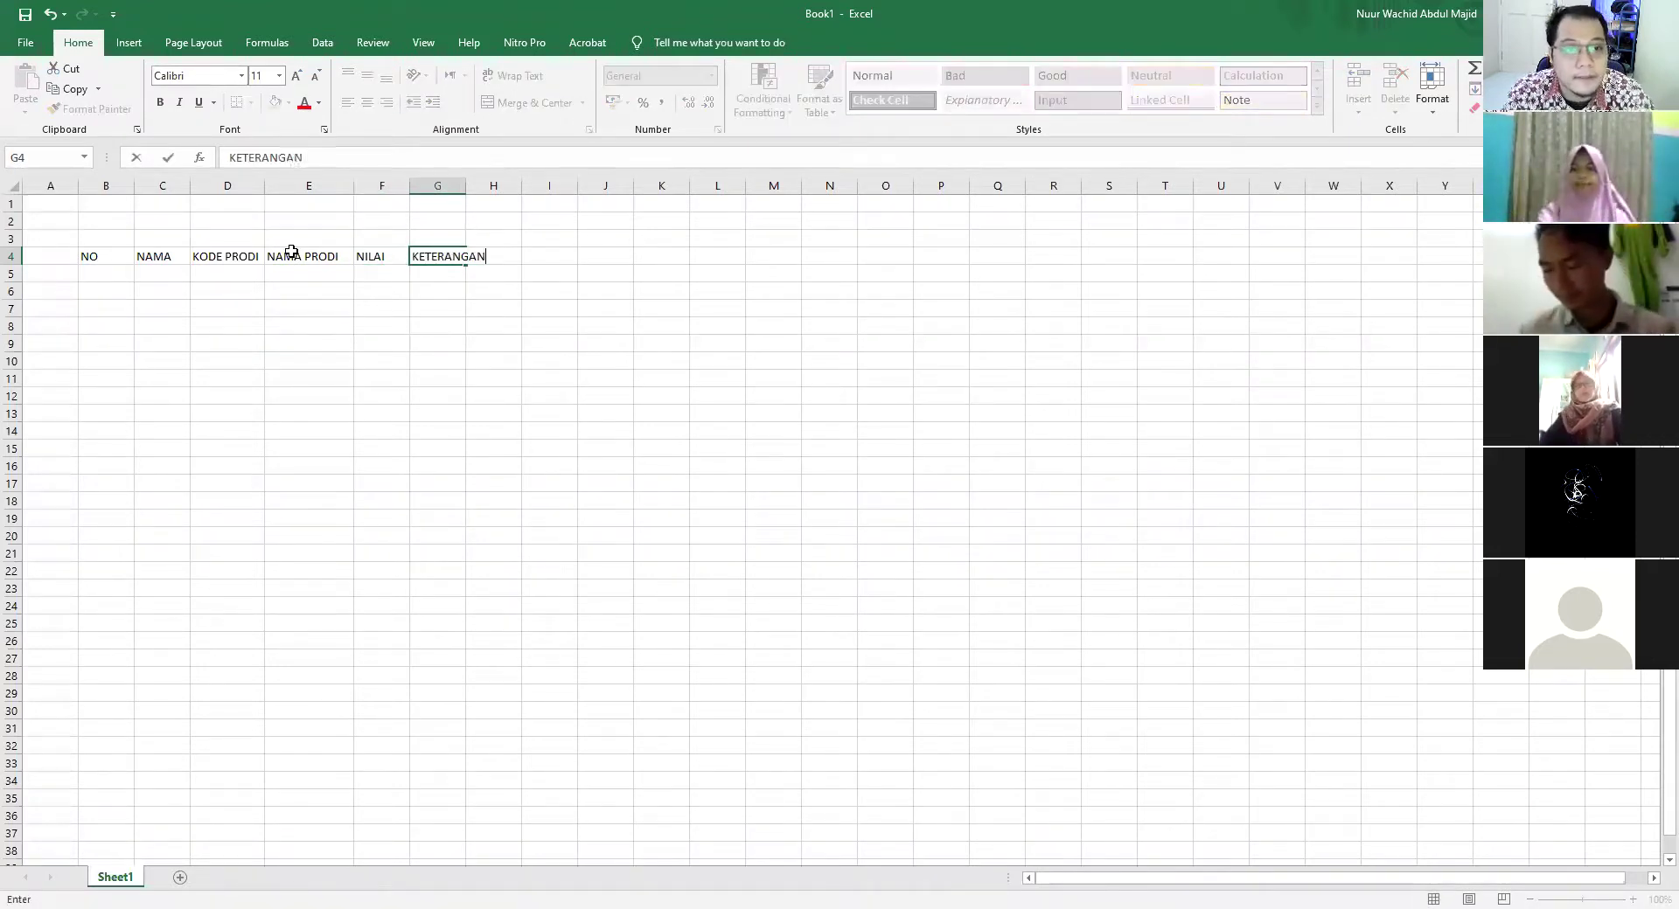
key(Return)
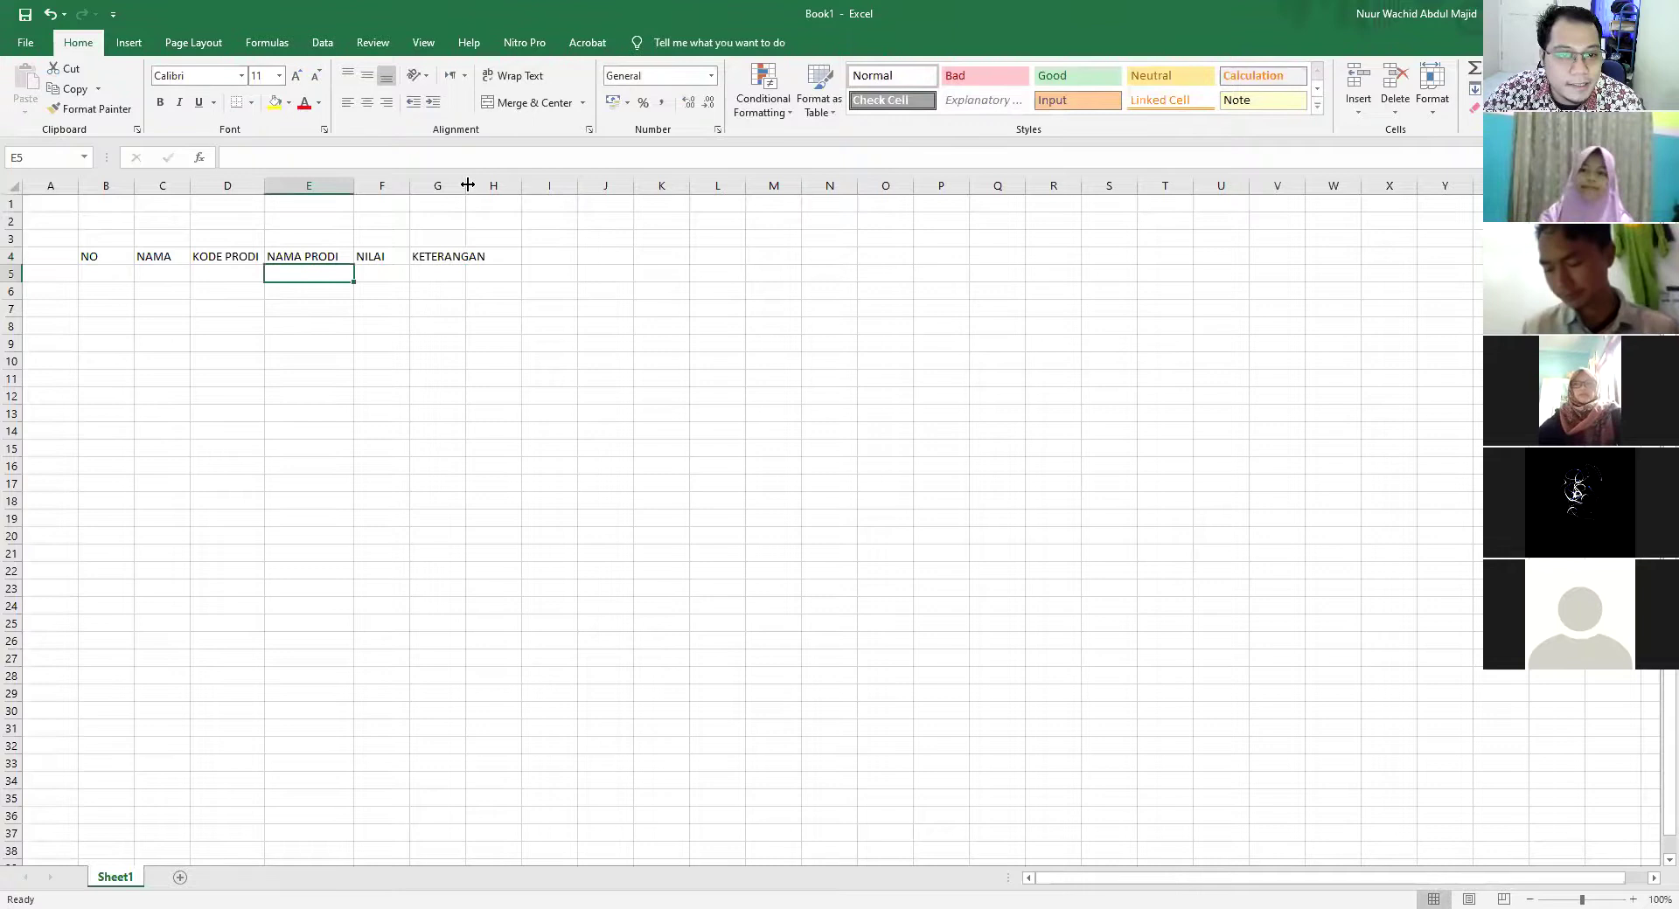
double_click(468, 185)
click(579, 326)
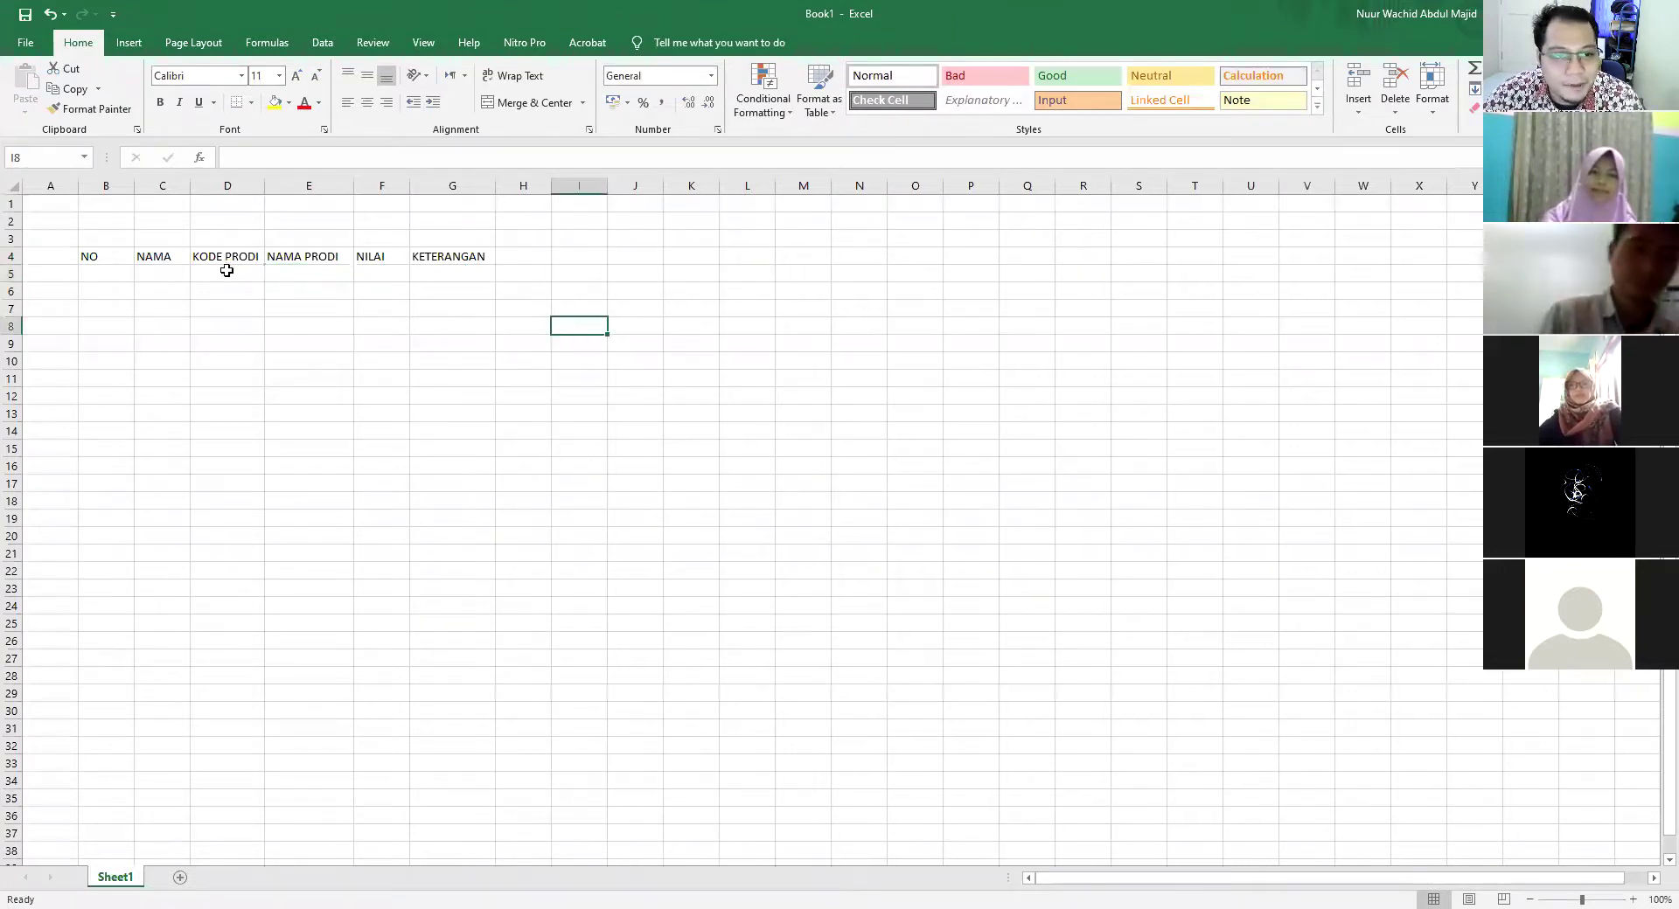
Apply All Borders to B4:G27 and slightly widen the NAMA column
drag(84, 255, 447, 660)
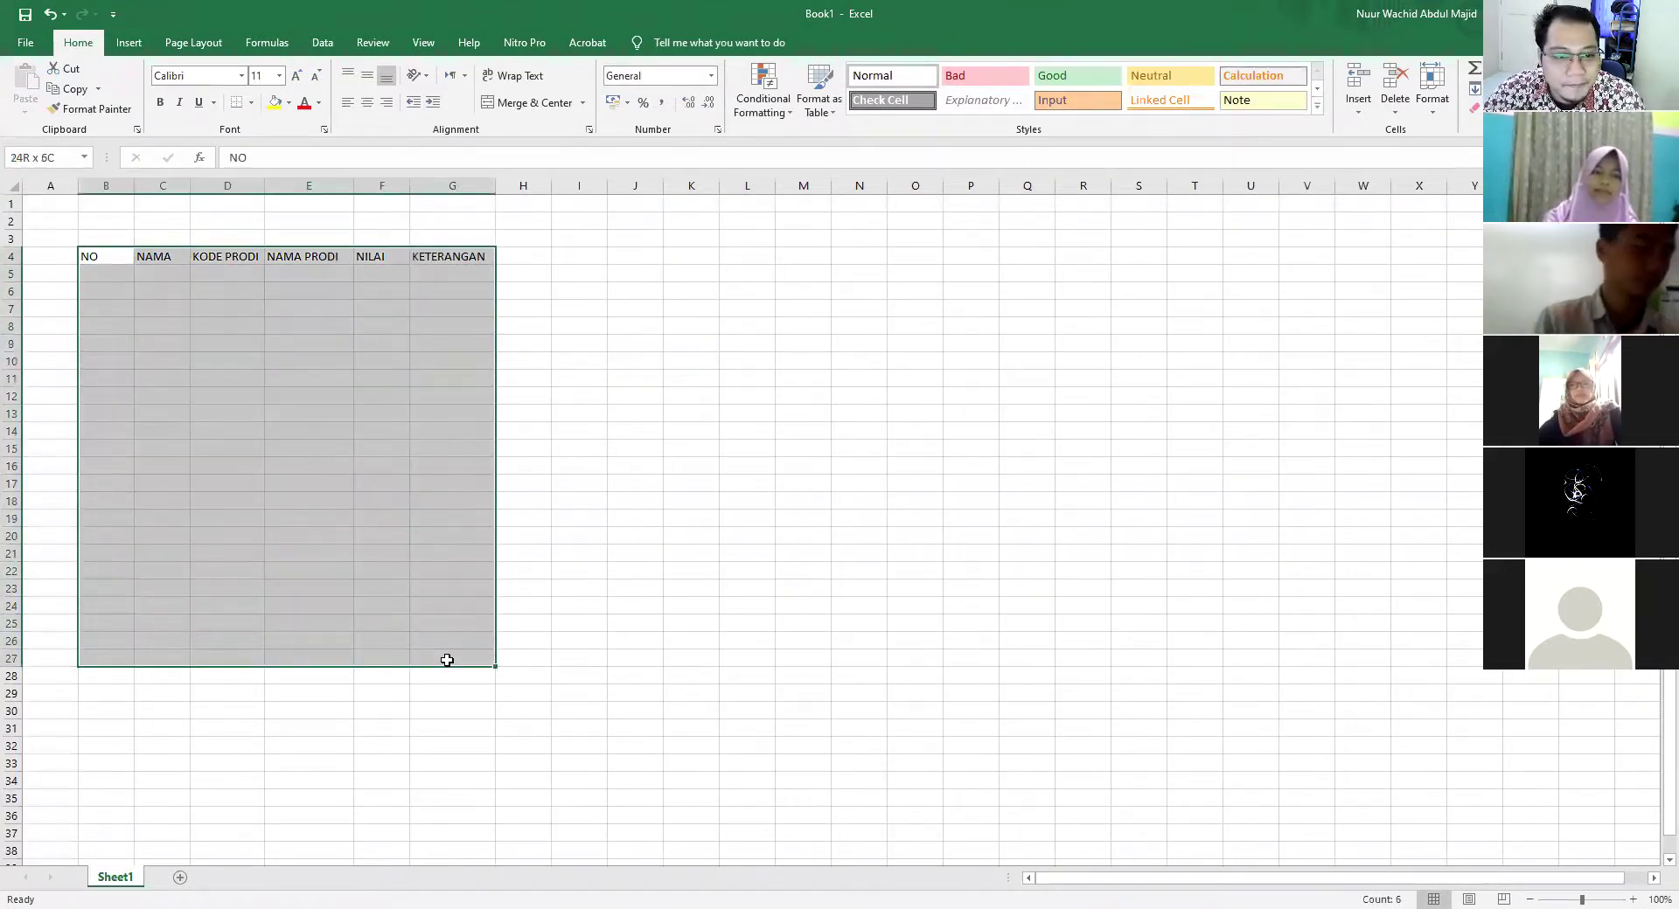
click(252, 103)
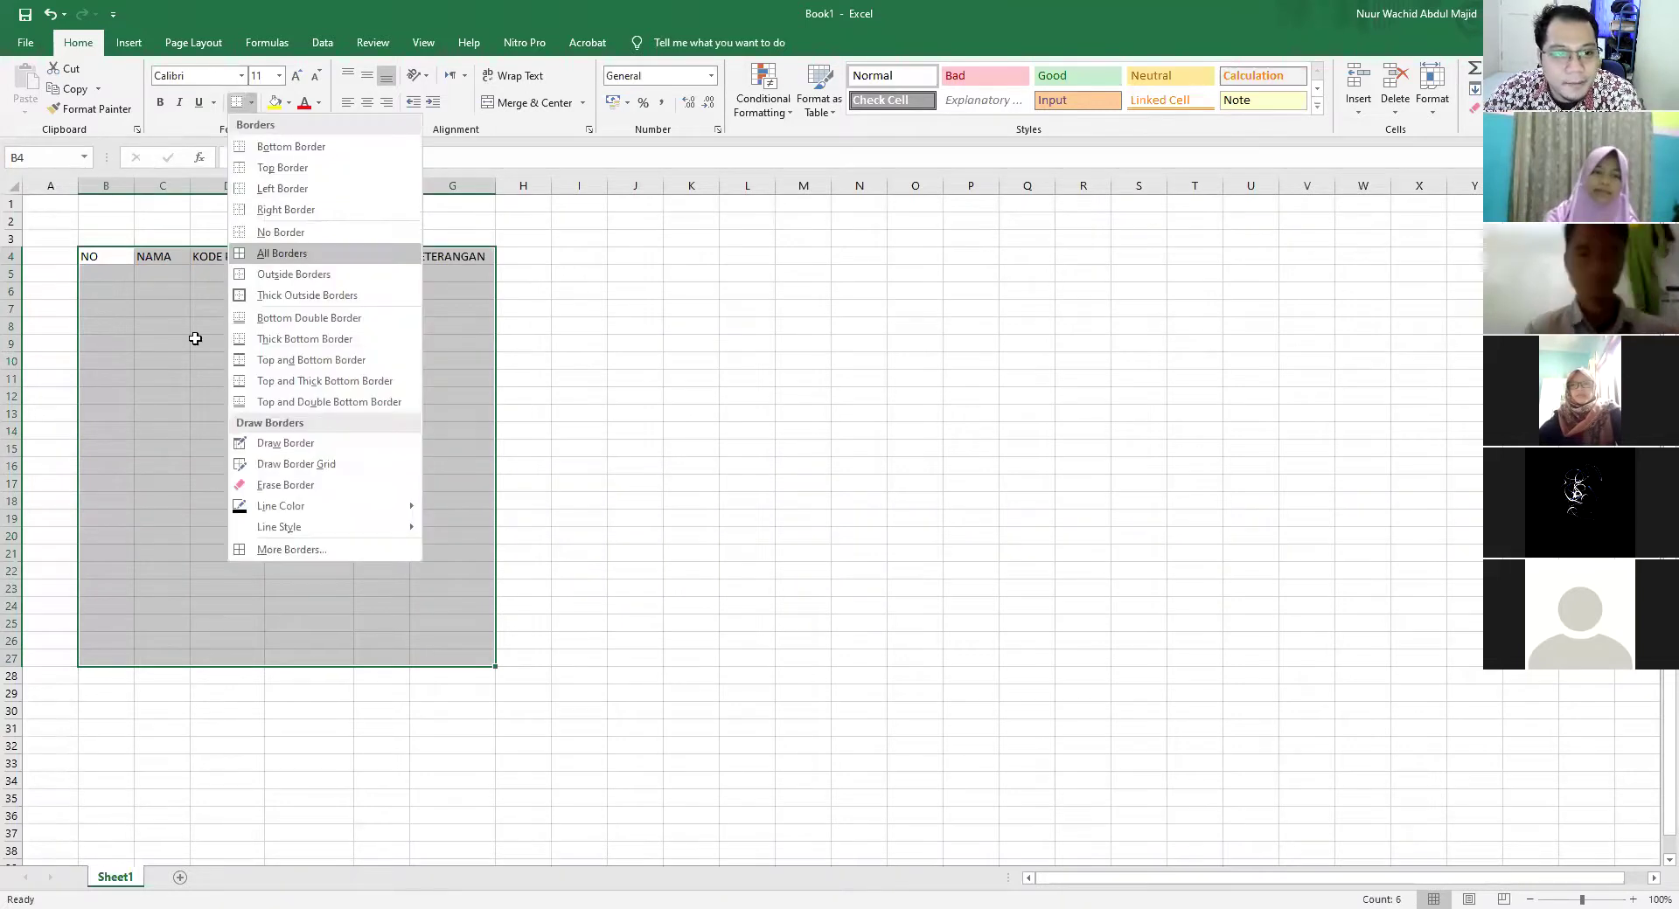
click(282, 252)
click(308, 360)
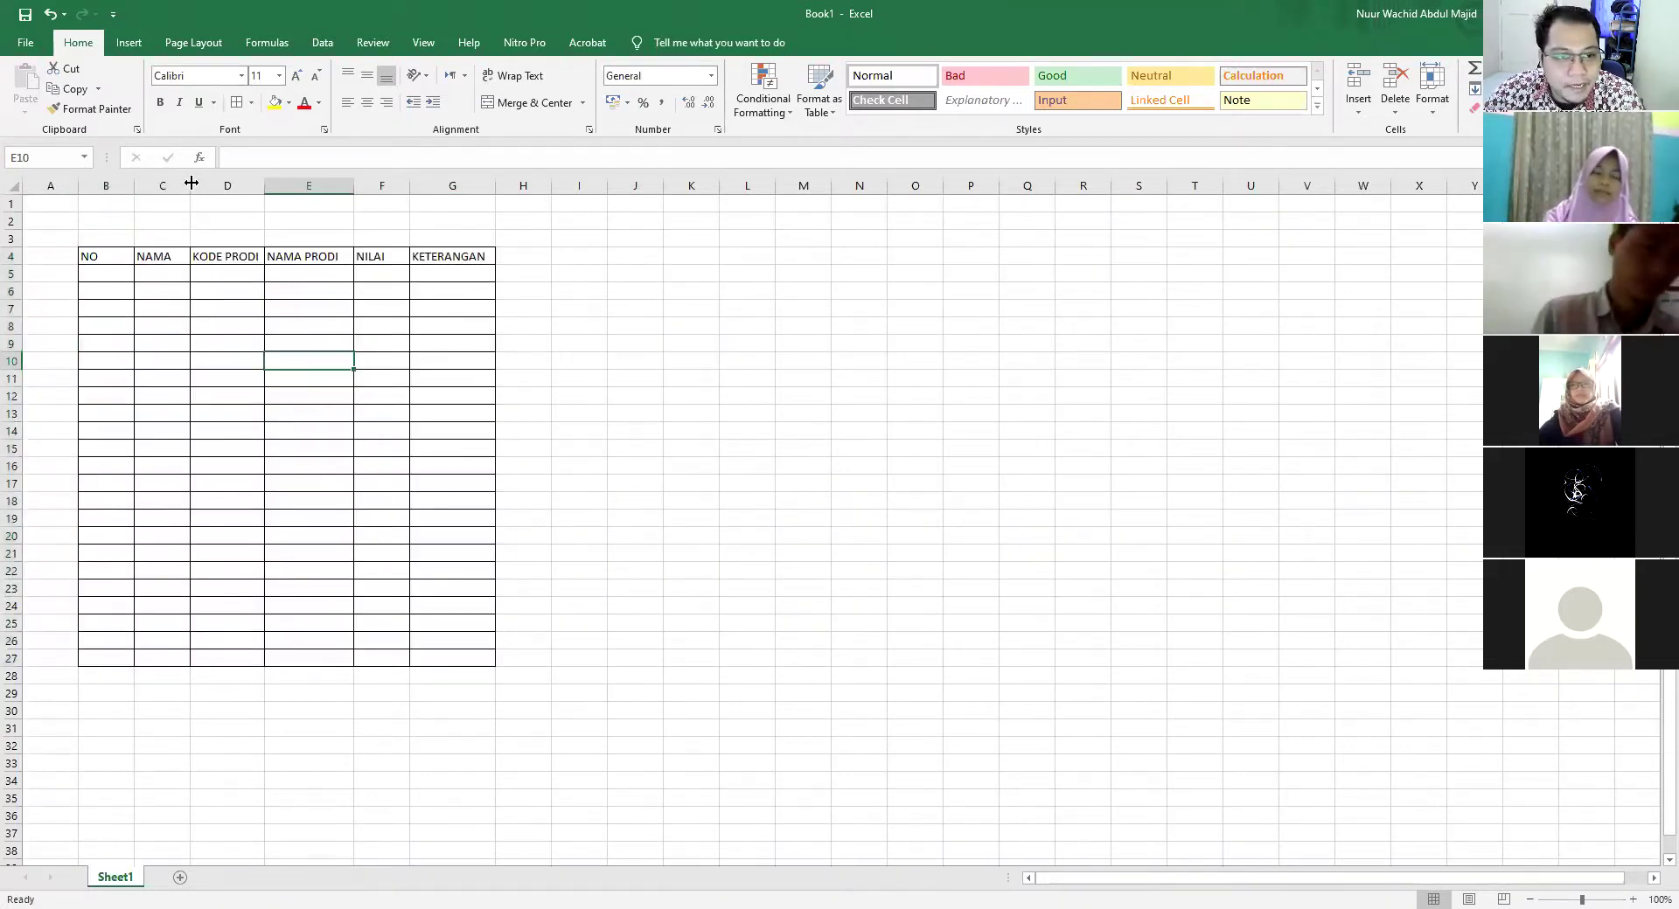
drag(191, 183, 207, 183)
click(266, 280)
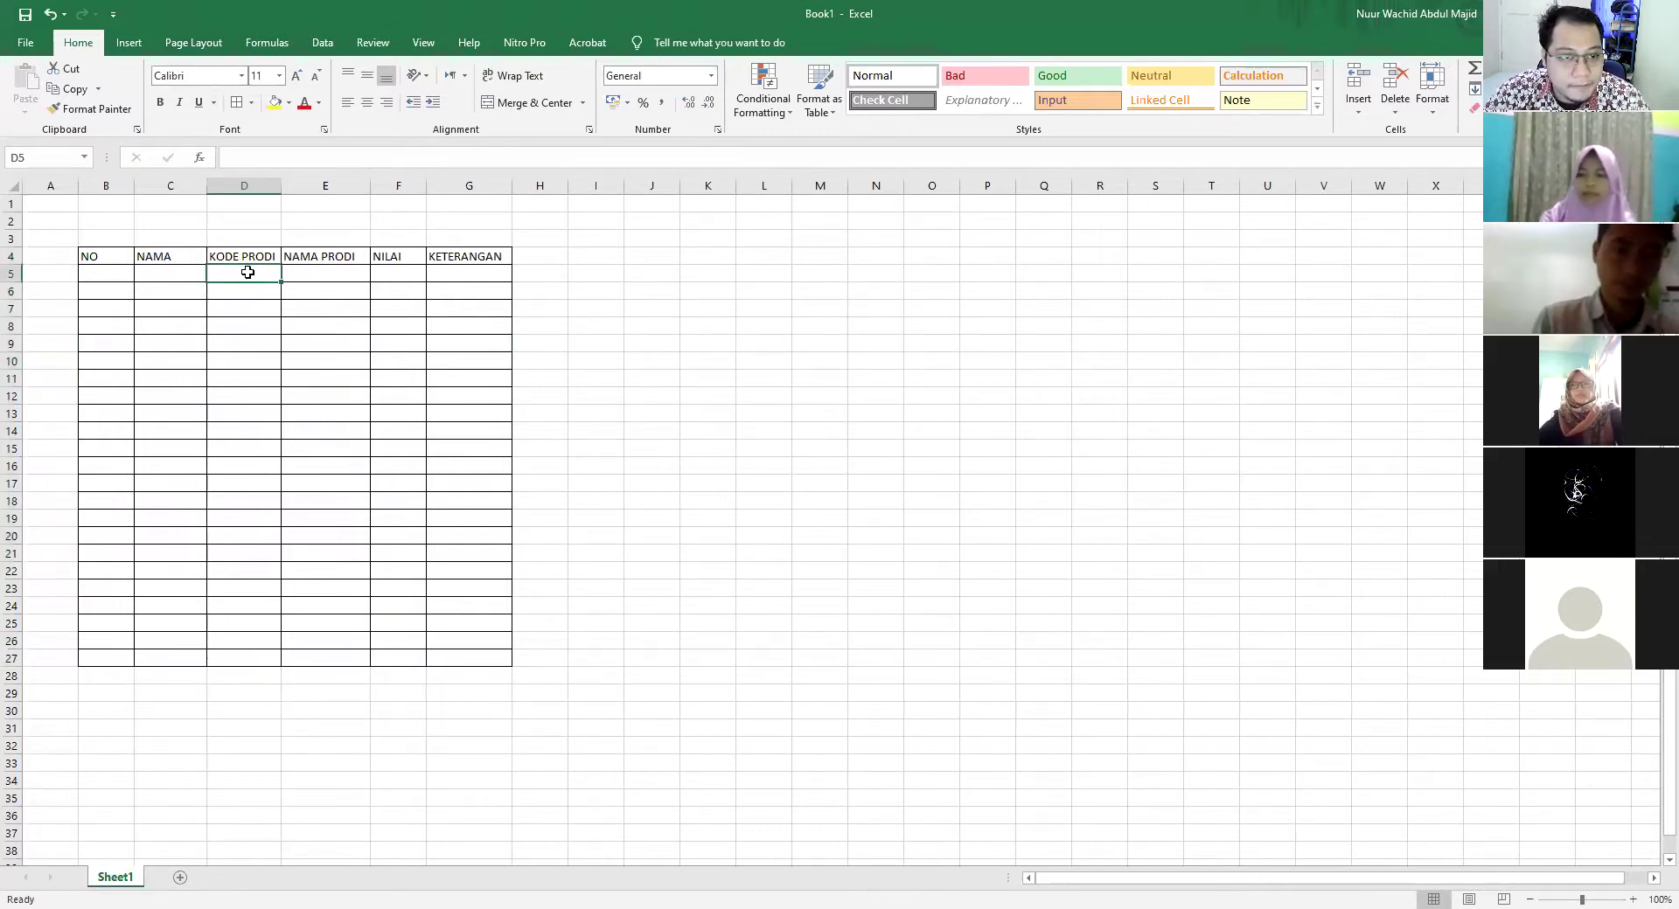
drag(320, 290, 254, 273)
Enter KODE PRODI codes 1, 2, 4, 3, 2, 1 down D5:D10
text(1)
key(Return)
text(2)
key(Return)
text(4)
key(Return)
text(3)
key(Return)
text(2)
key(Return)
text(1)
key(Tab)
key(Right)
key(Up)
key(Up)
key(Up)
key(Up)
key(Up)
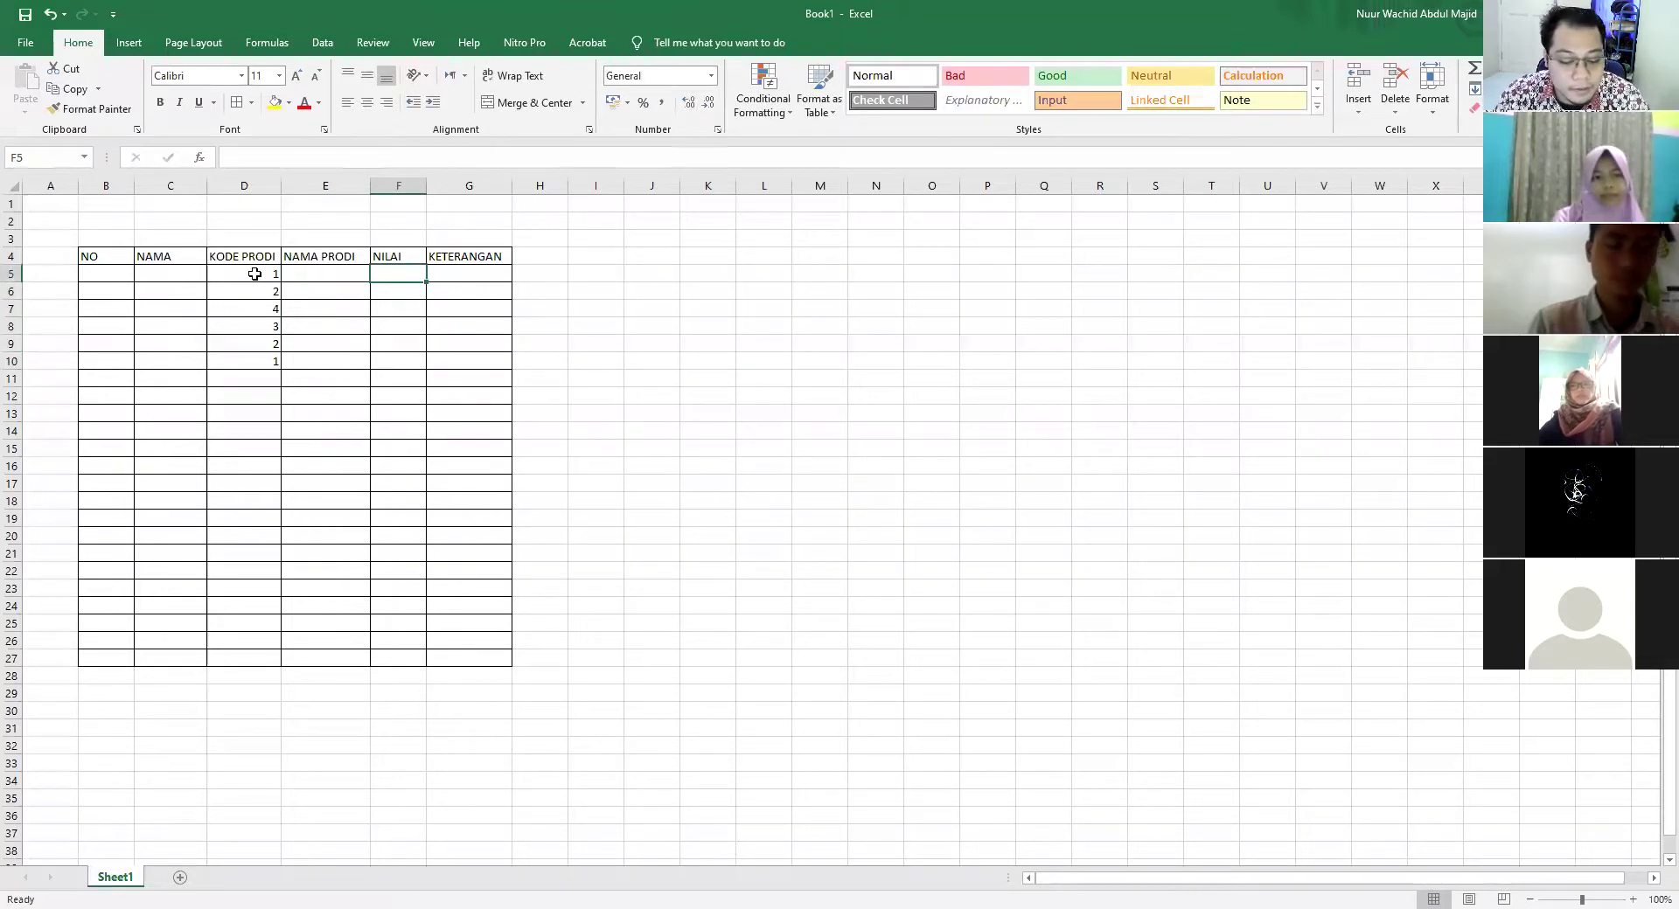
Enter NILAI scores 76, 78, 60, 80, 90, 12 down F5:F10, correcting the 60
text(76)
key(Return)
text(78)
key(Return)
text(6-0)
key(Return)
key(Up)
text(60)
key(Return)
text(80)
key(Return)
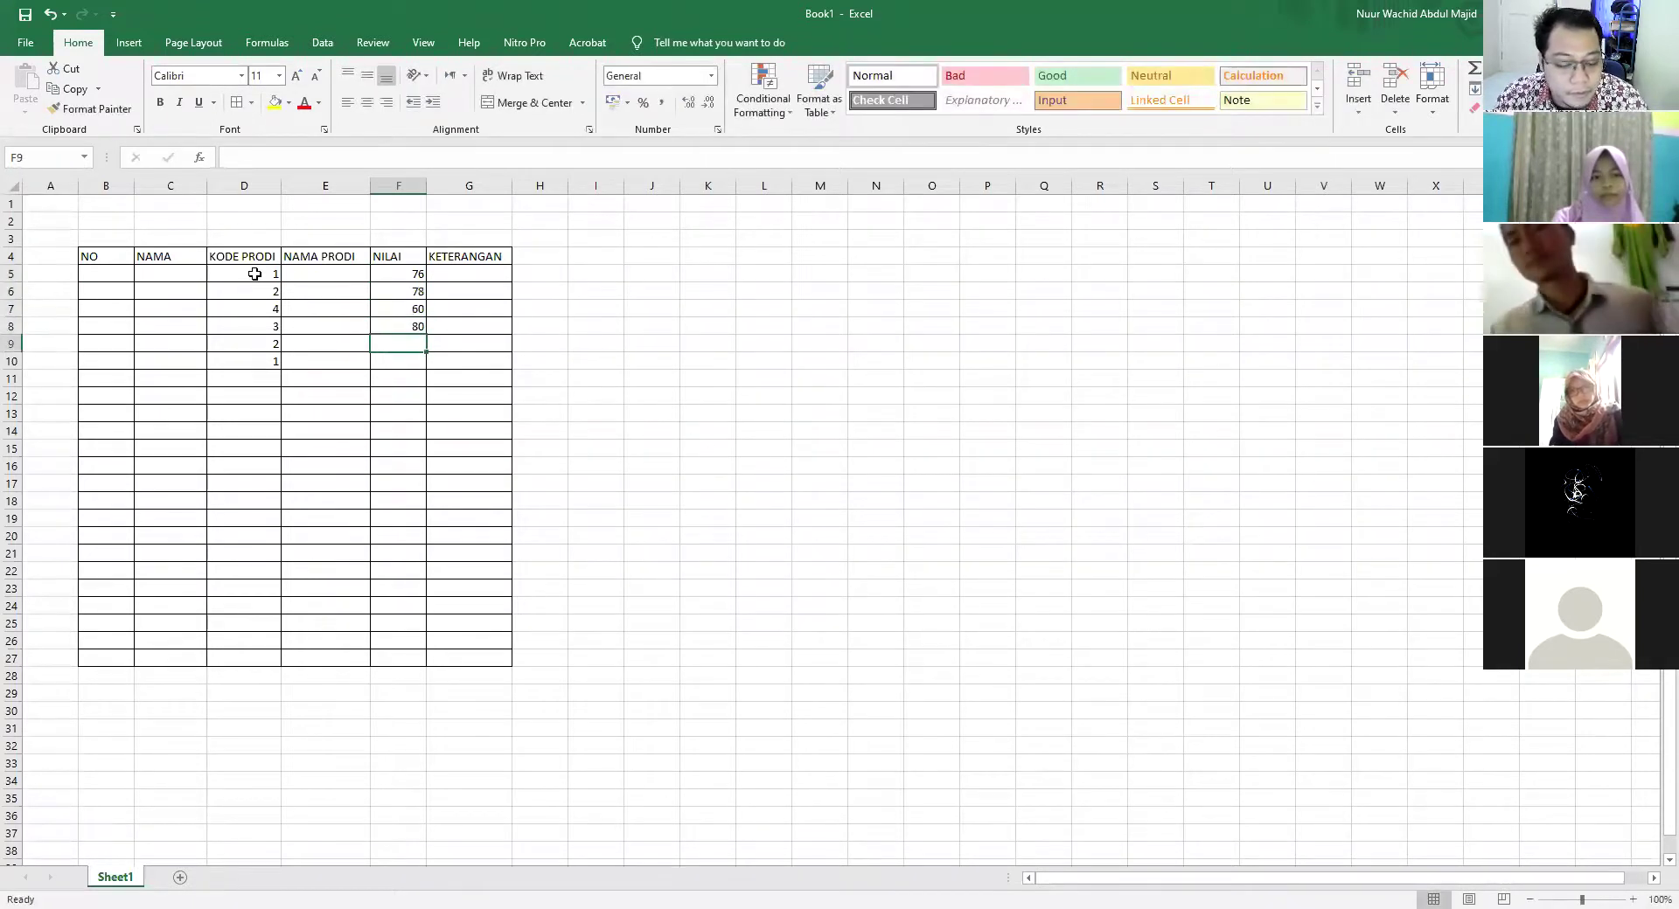
text(90)
key(Return)
text(12)
key(Return)
key(Up)
key(Up)
key(Up)
key(Up)
key(Up)
key(Up)
click(254, 274)
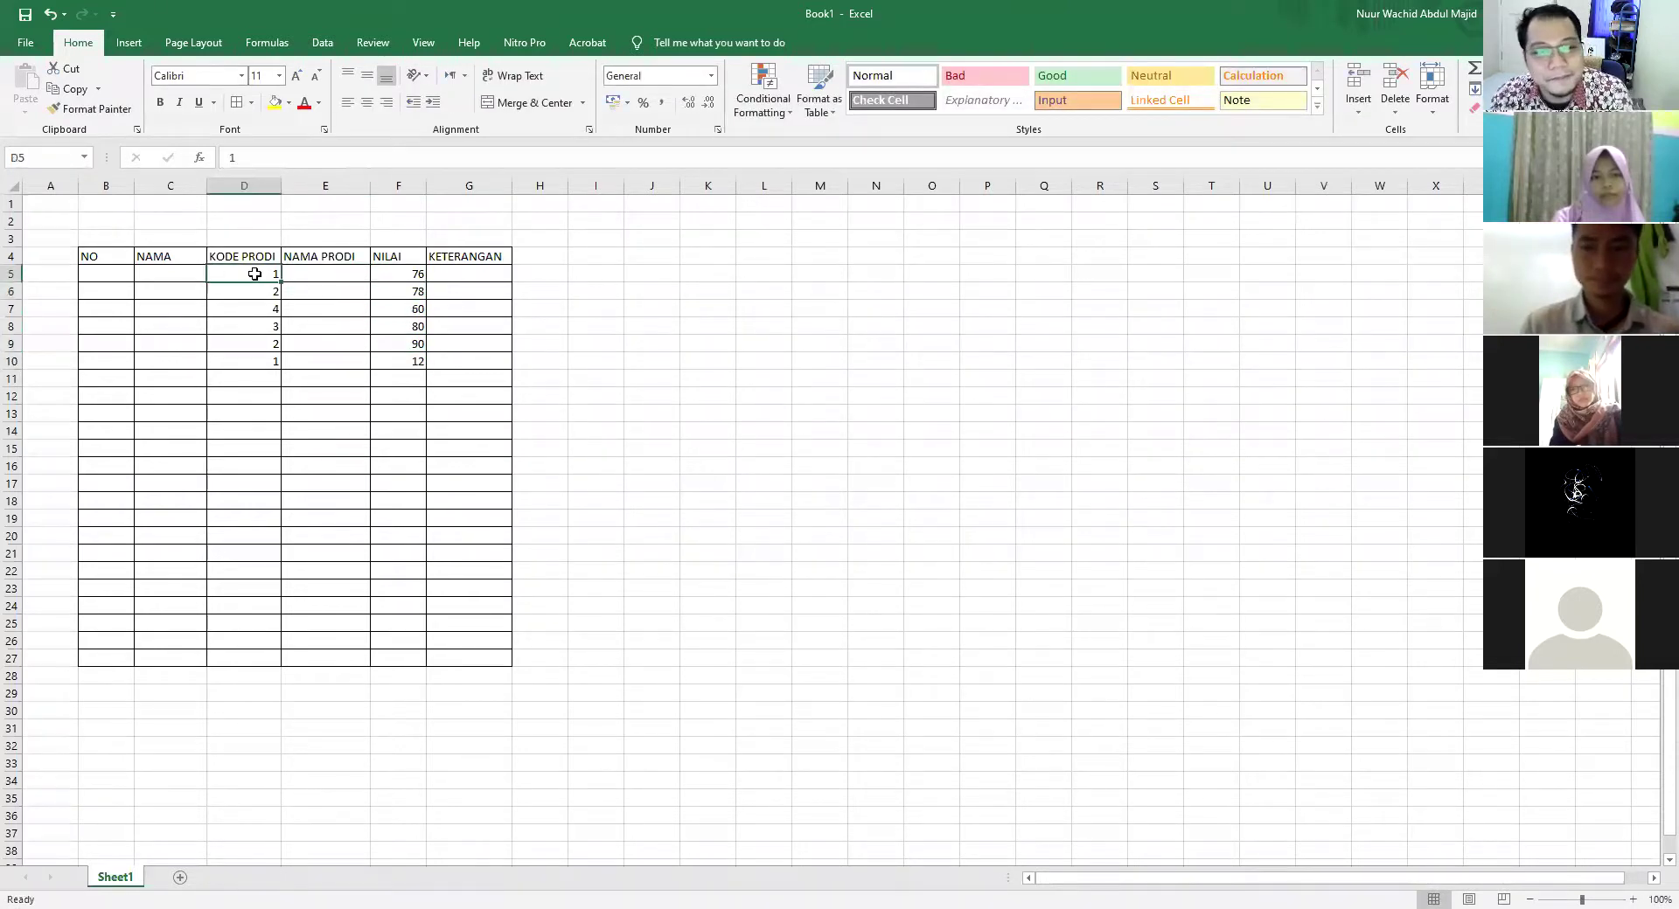
key(Right)
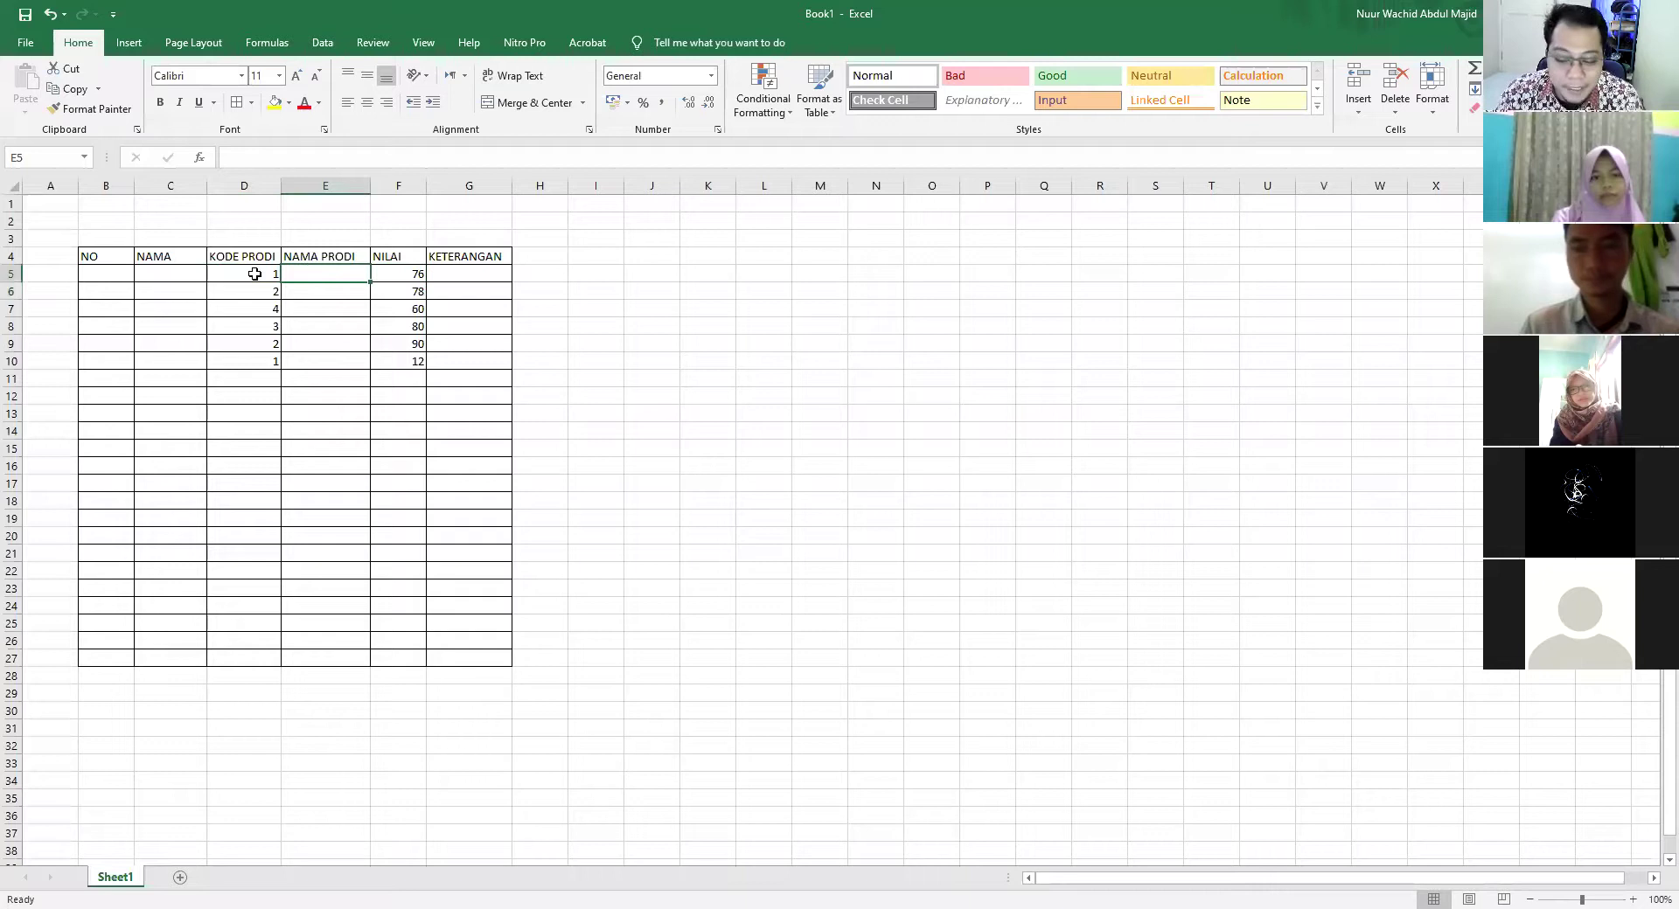
click(470, 279)
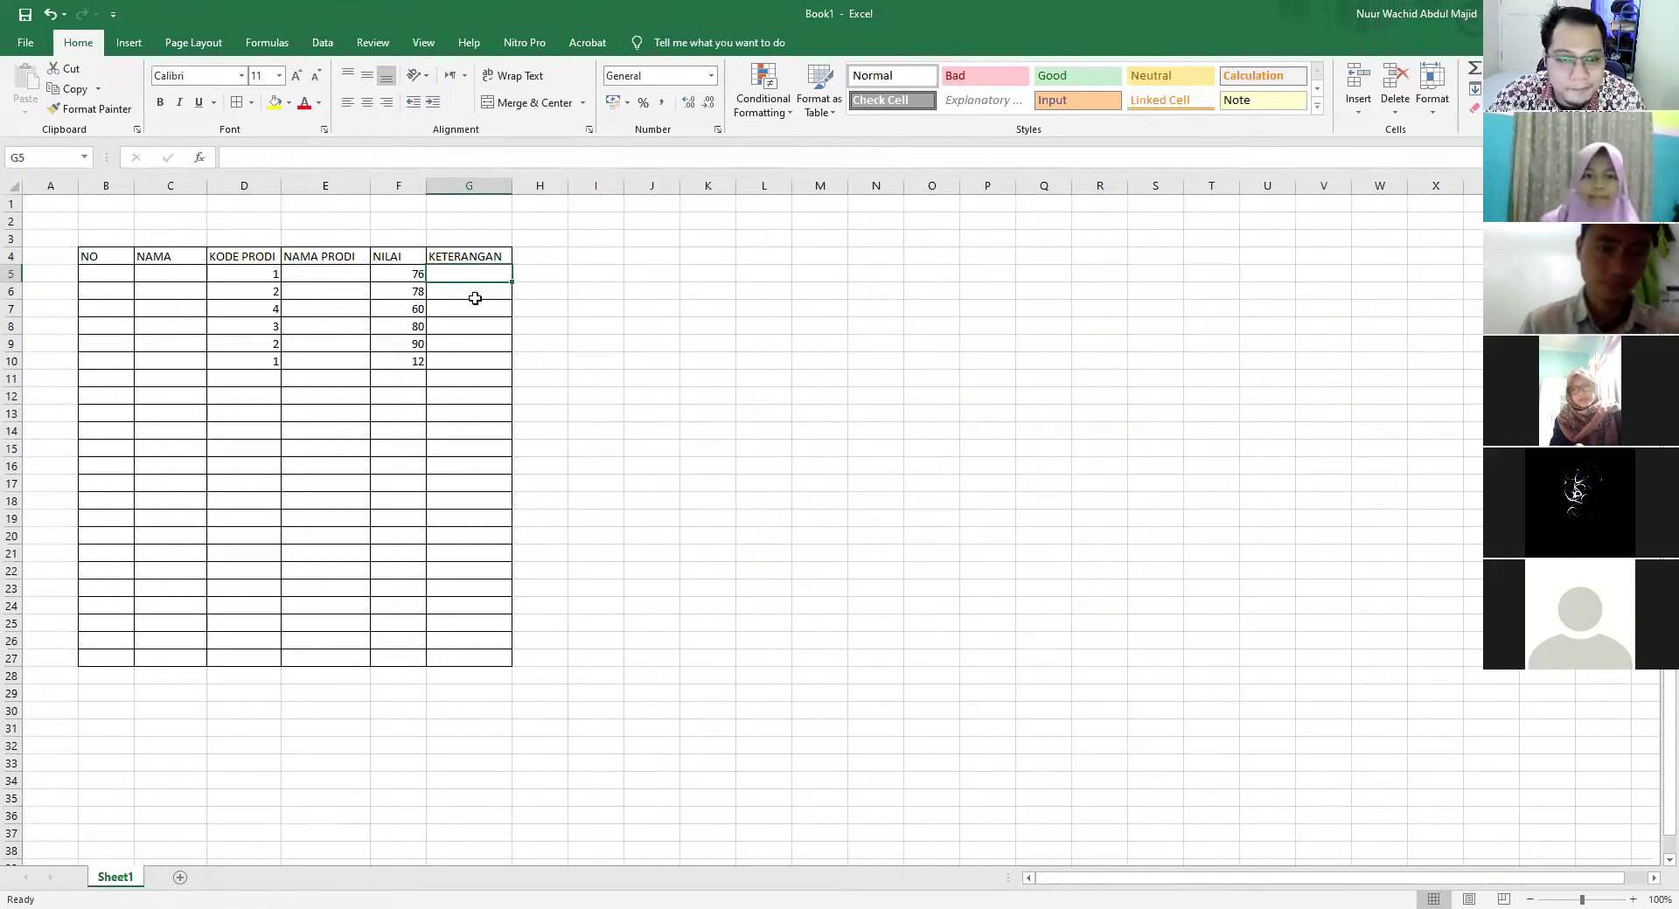
Enter =IF(F5>=75;"LULUS";"REMIDIAL") in G5 and fill it down to G10
text(=)
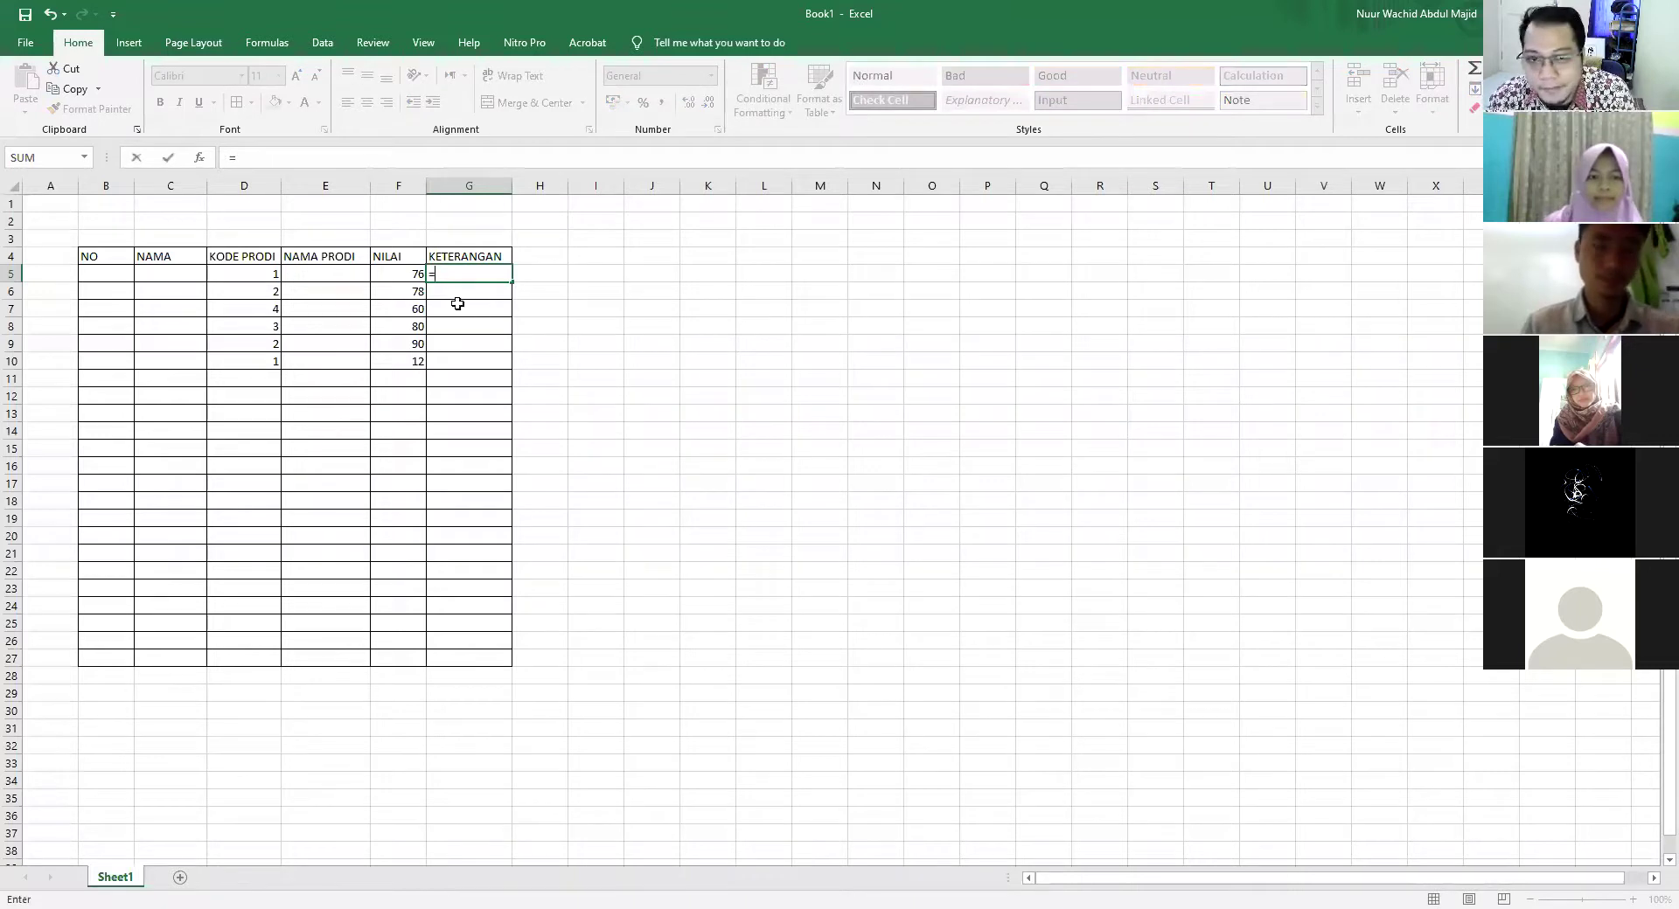
text(IF()
click(405, 273)
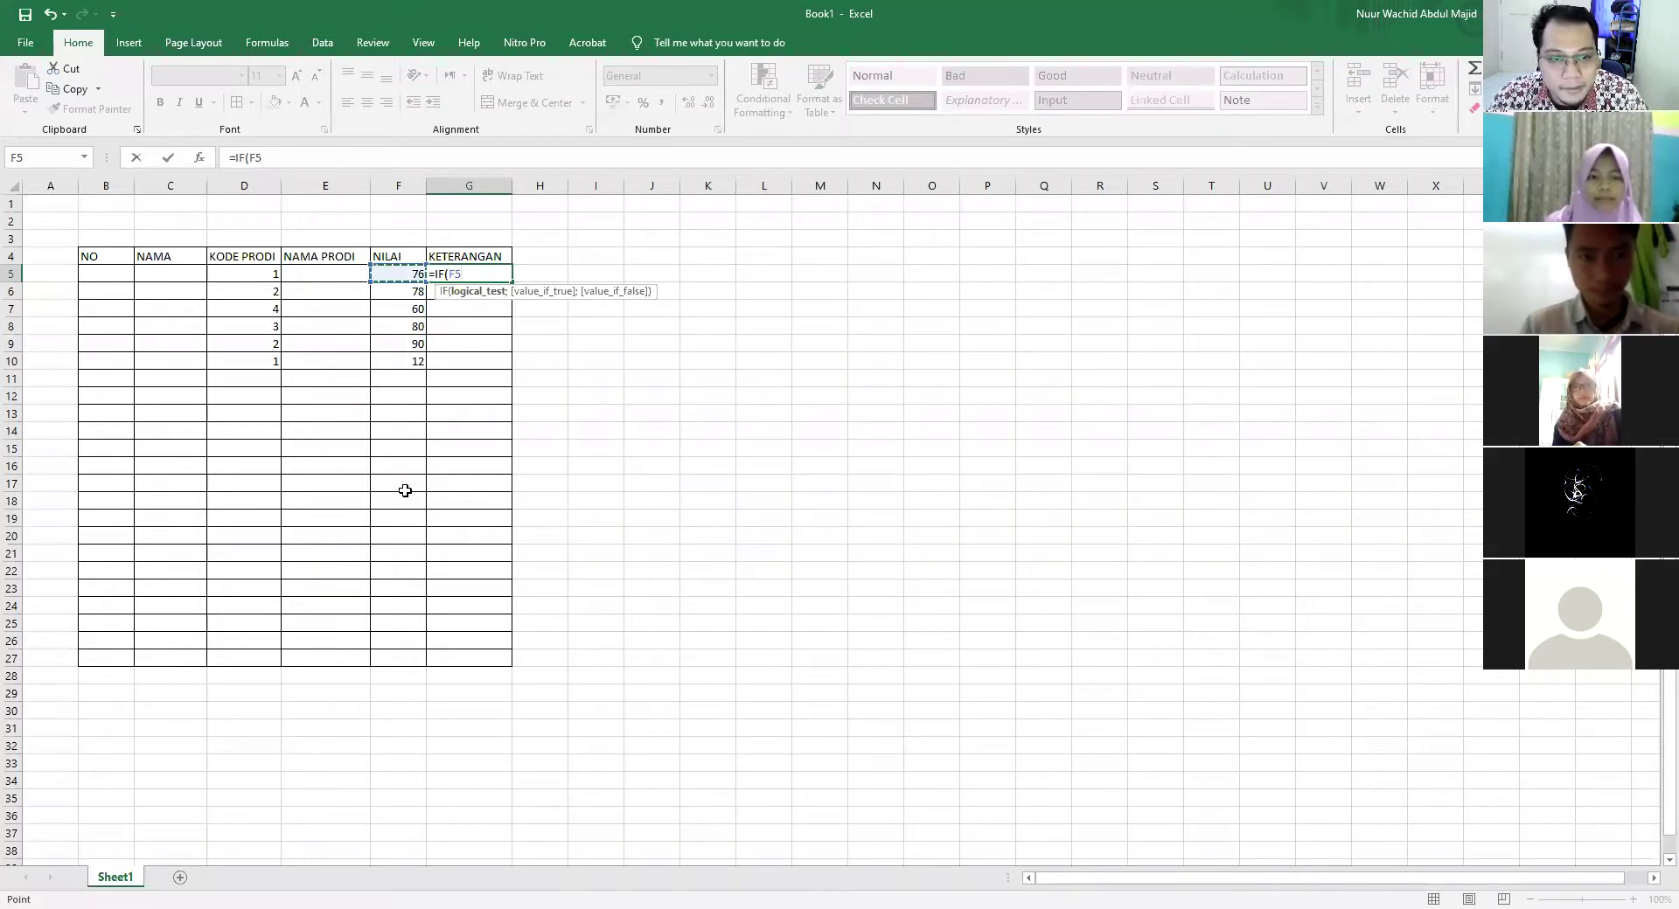
text(>=)
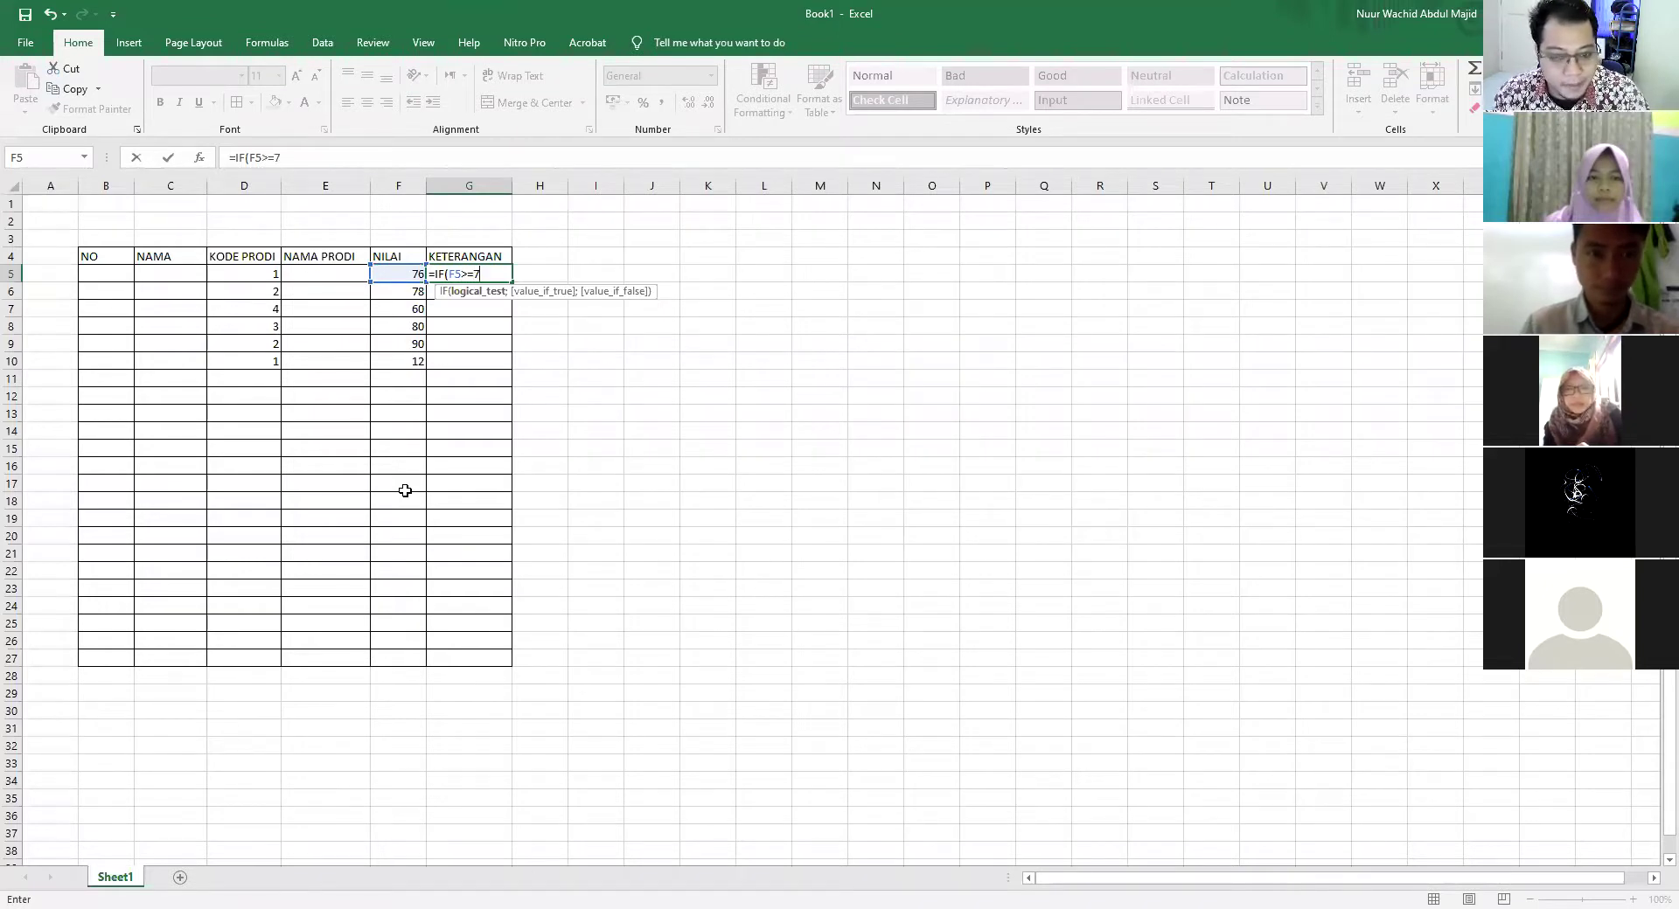
text(75;"LULUS)
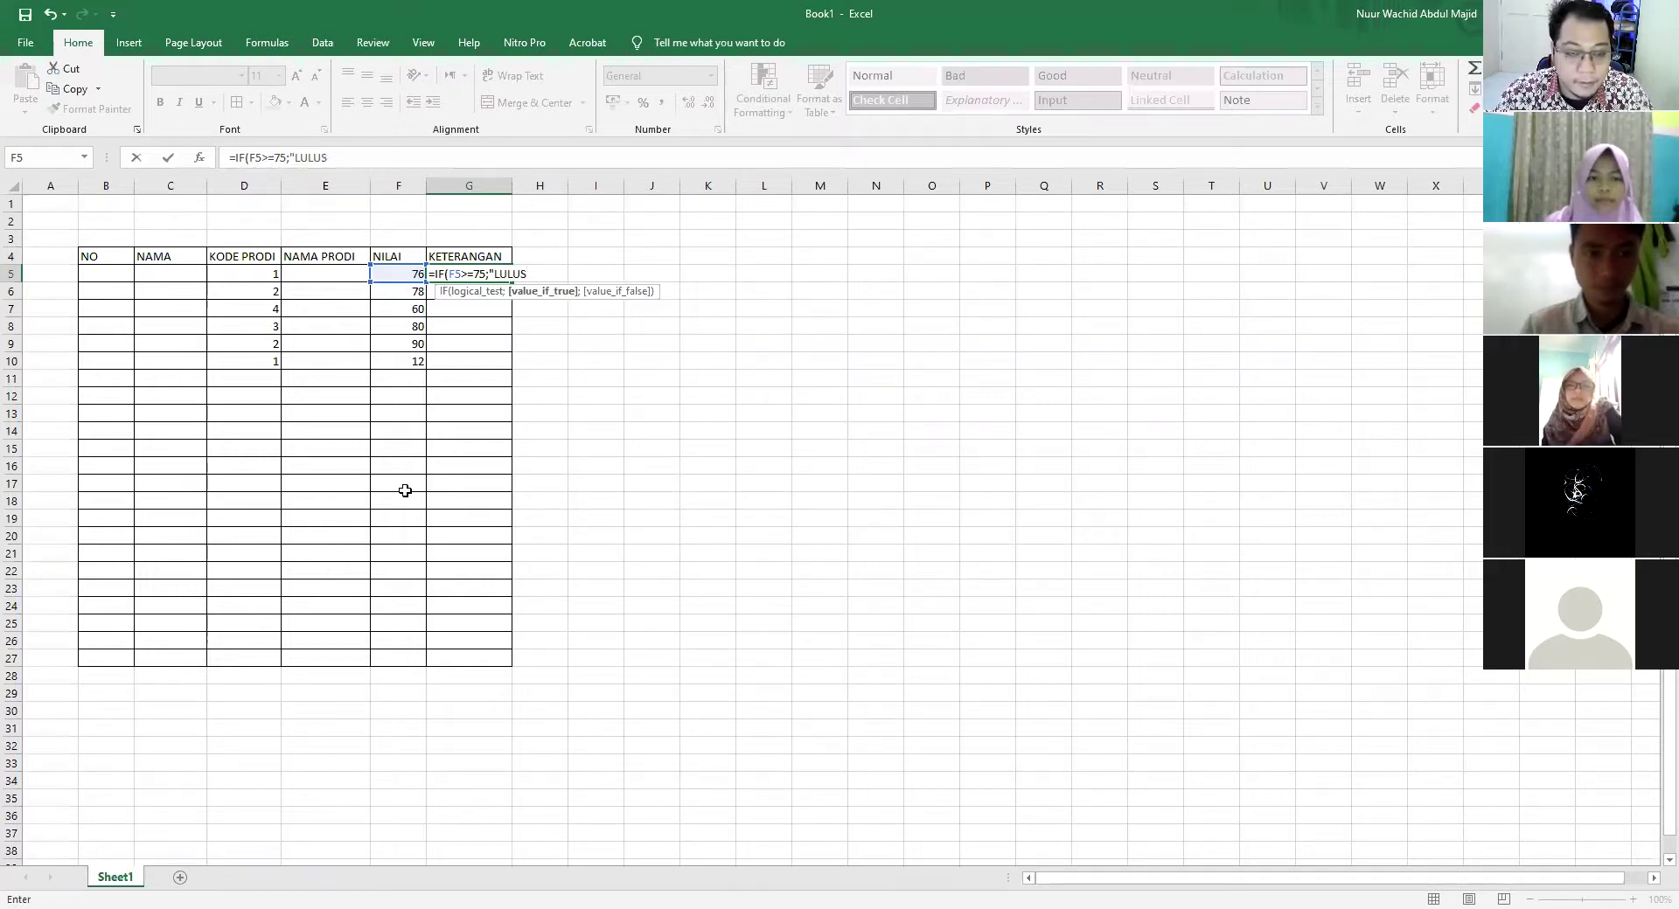
text(";"REMIDIAL)
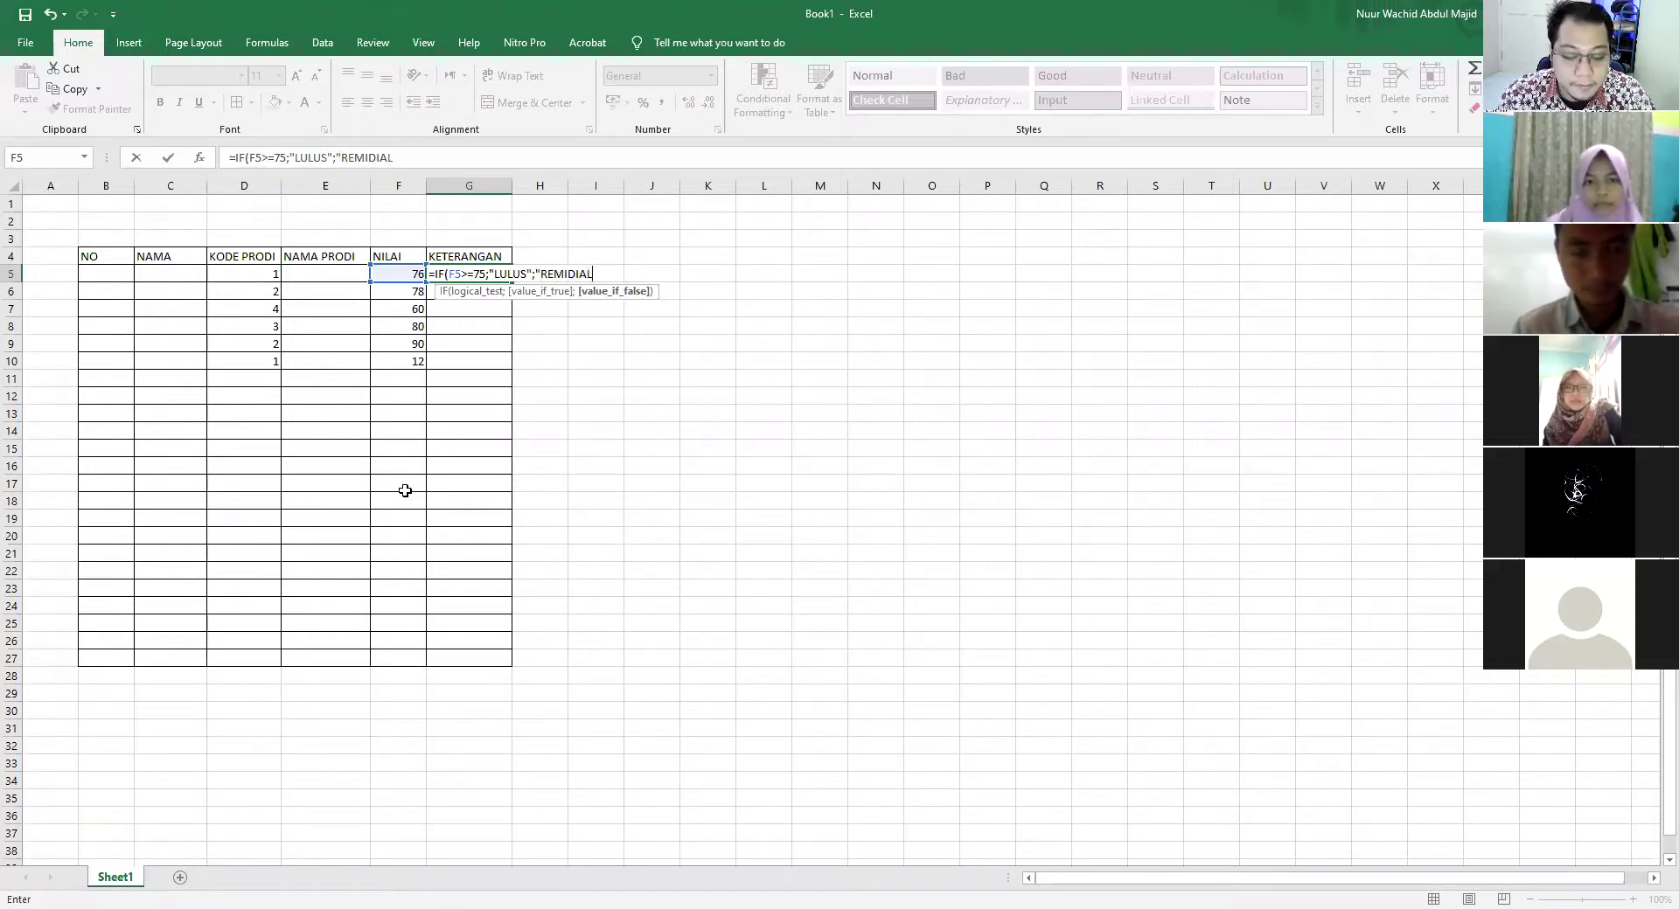
text())
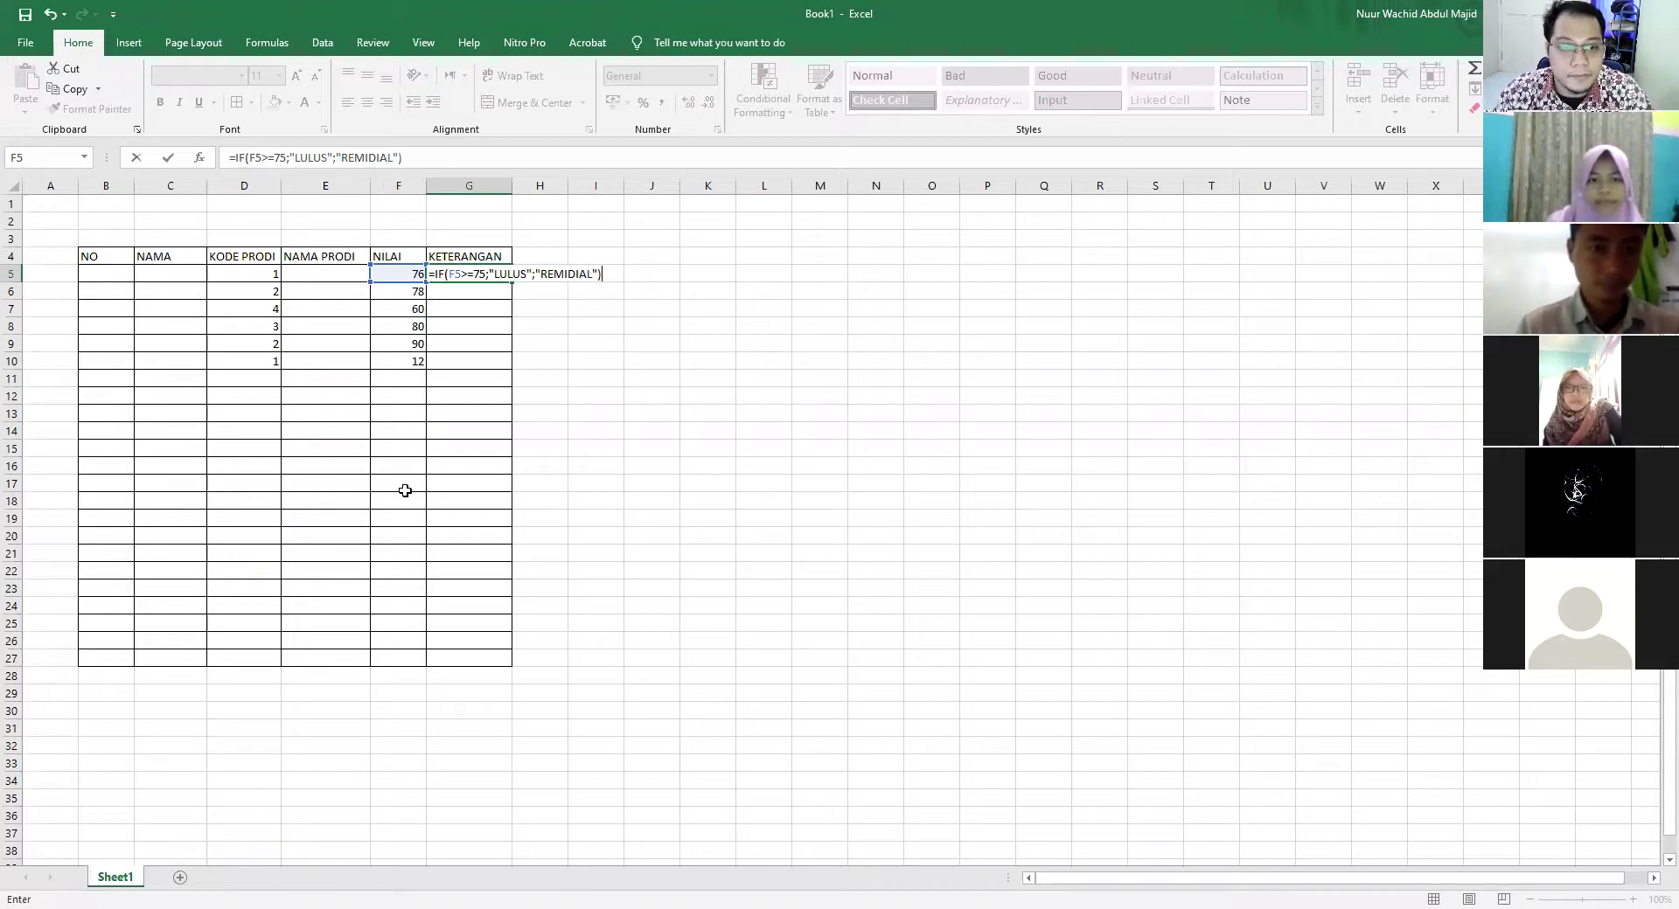
key(Return)
click(476, 273)
drag(512, 282, 511, 373)
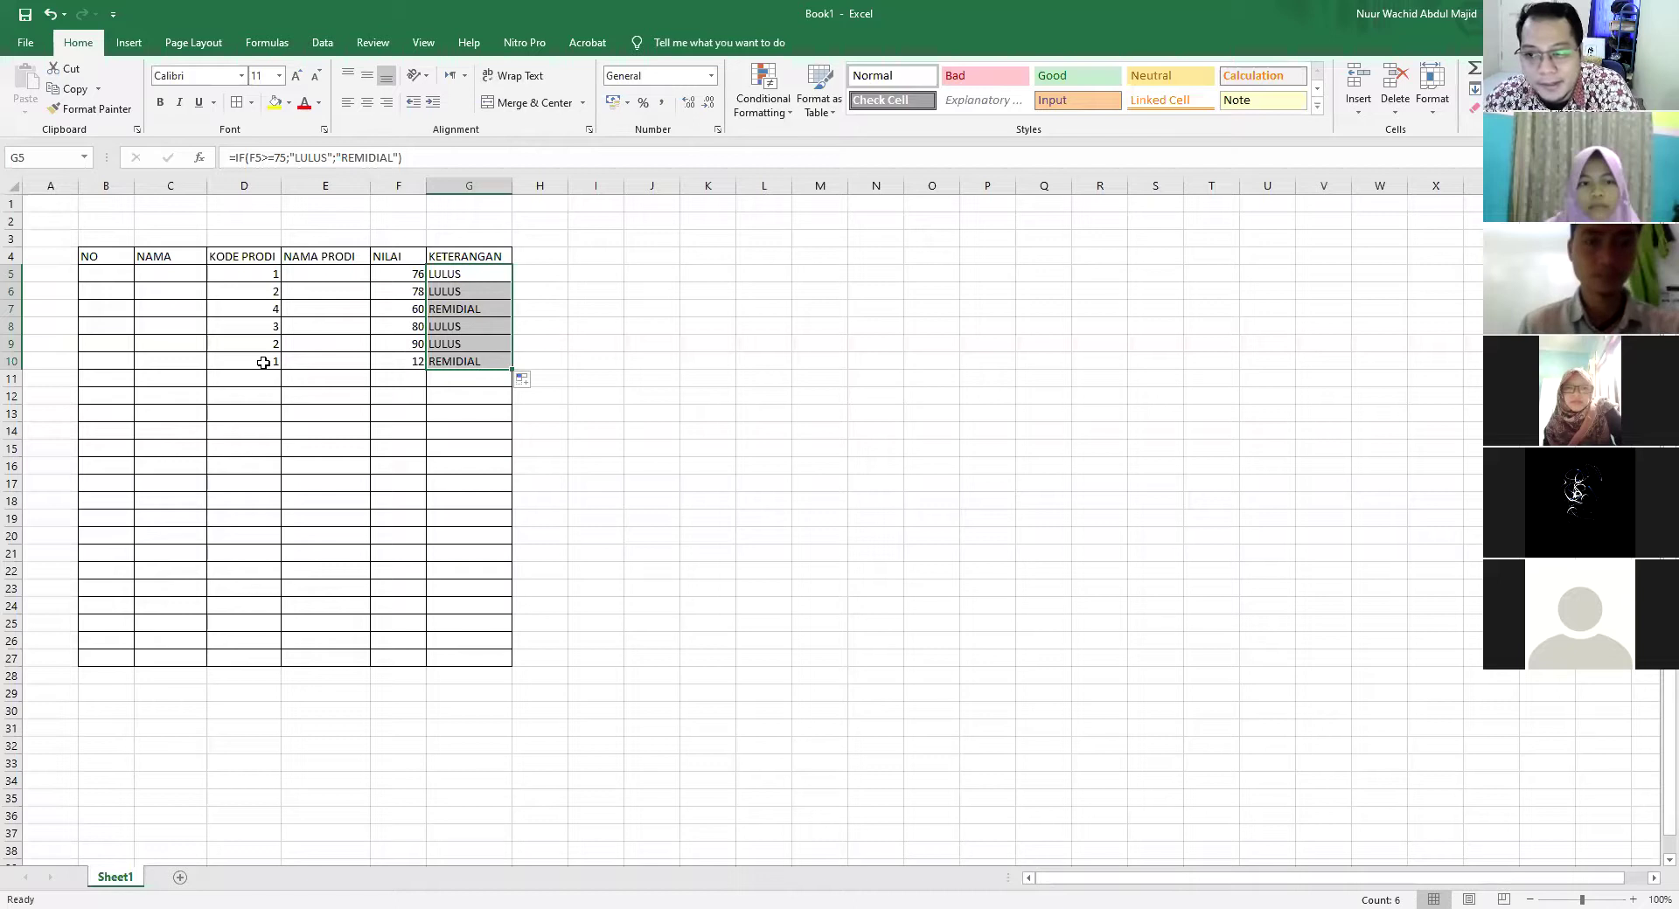
Enter =IF(D5=1;"PGSD";IF(D5=2;"PGPAUD";IF(D5=3;"PSTI";"SISTEL"))) in E5
click(311, 278)
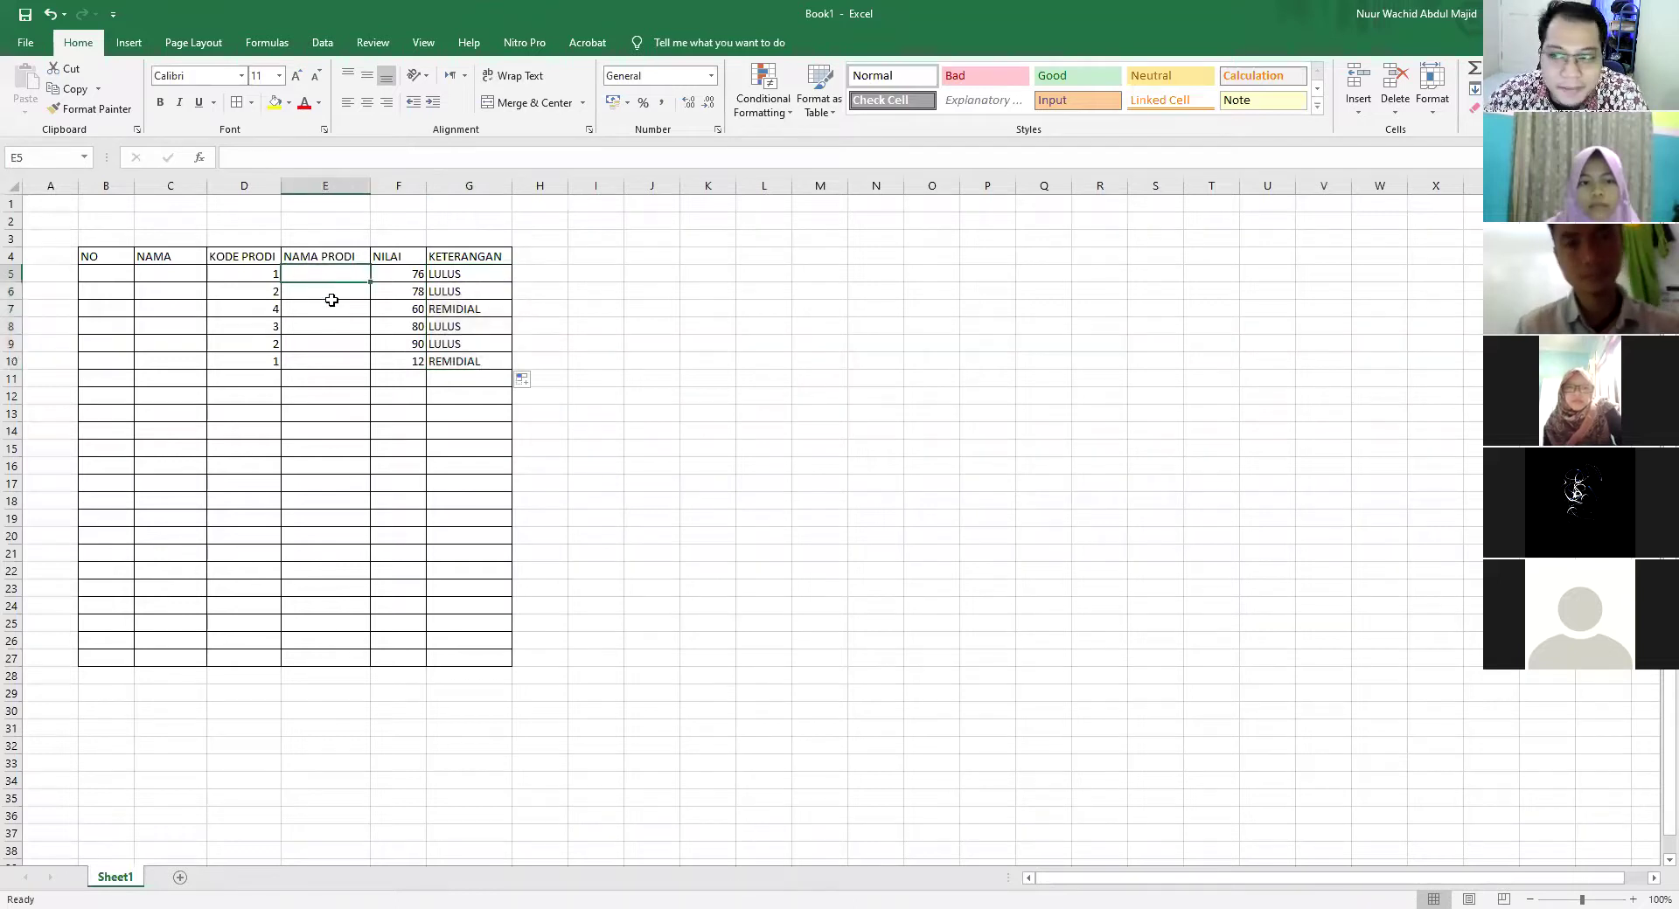
text(=)
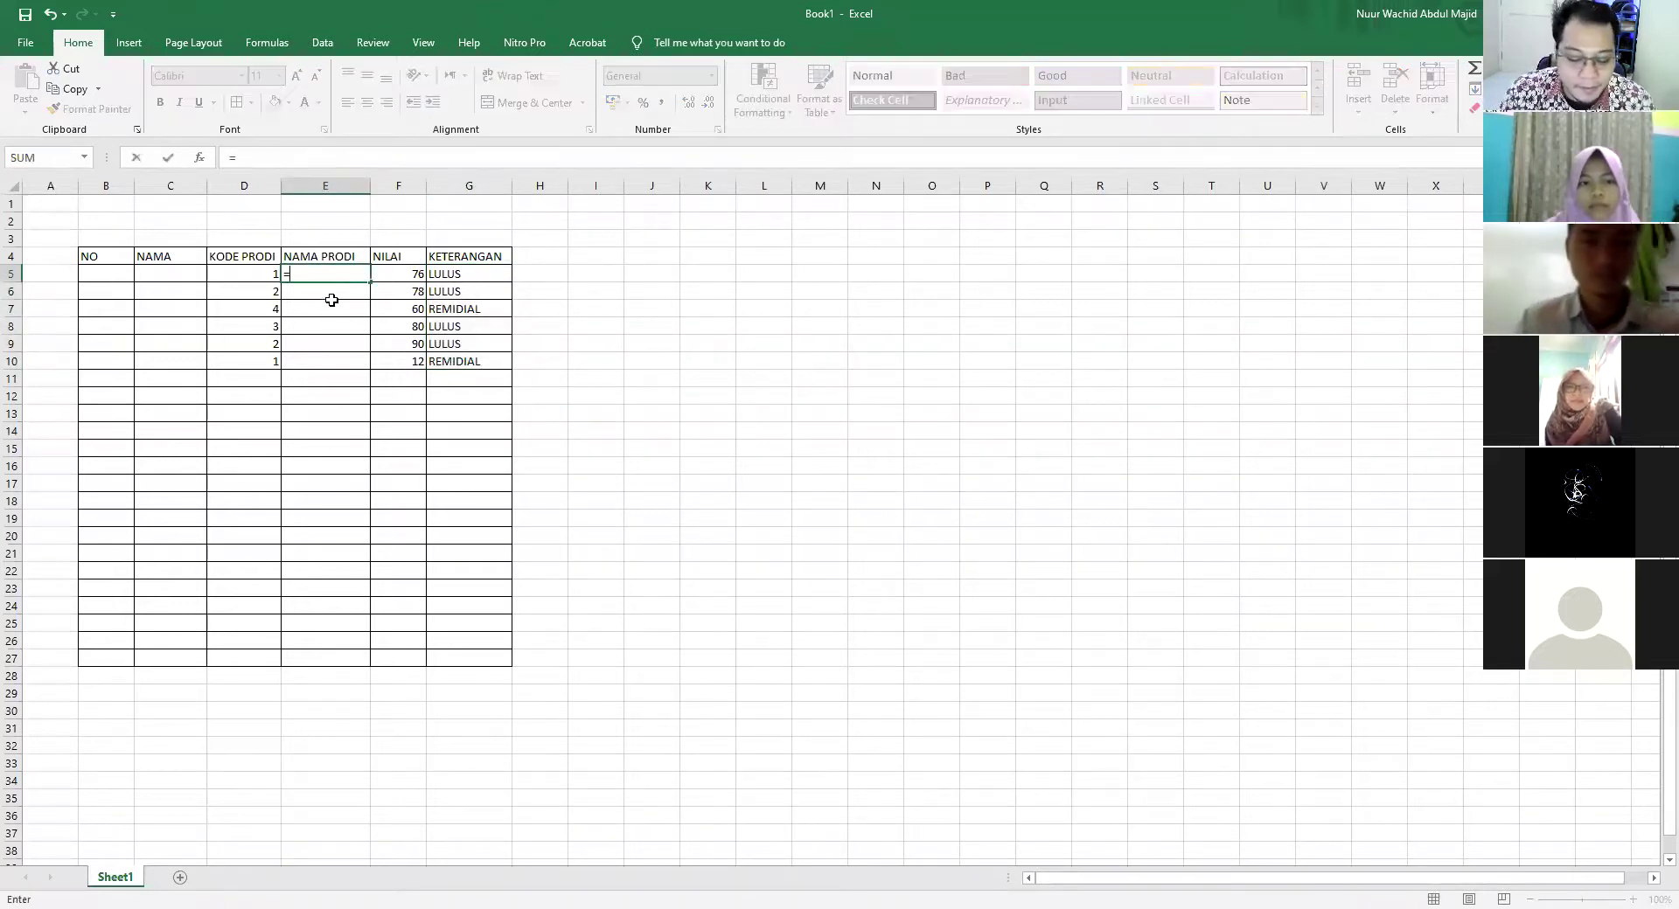
text(IF()
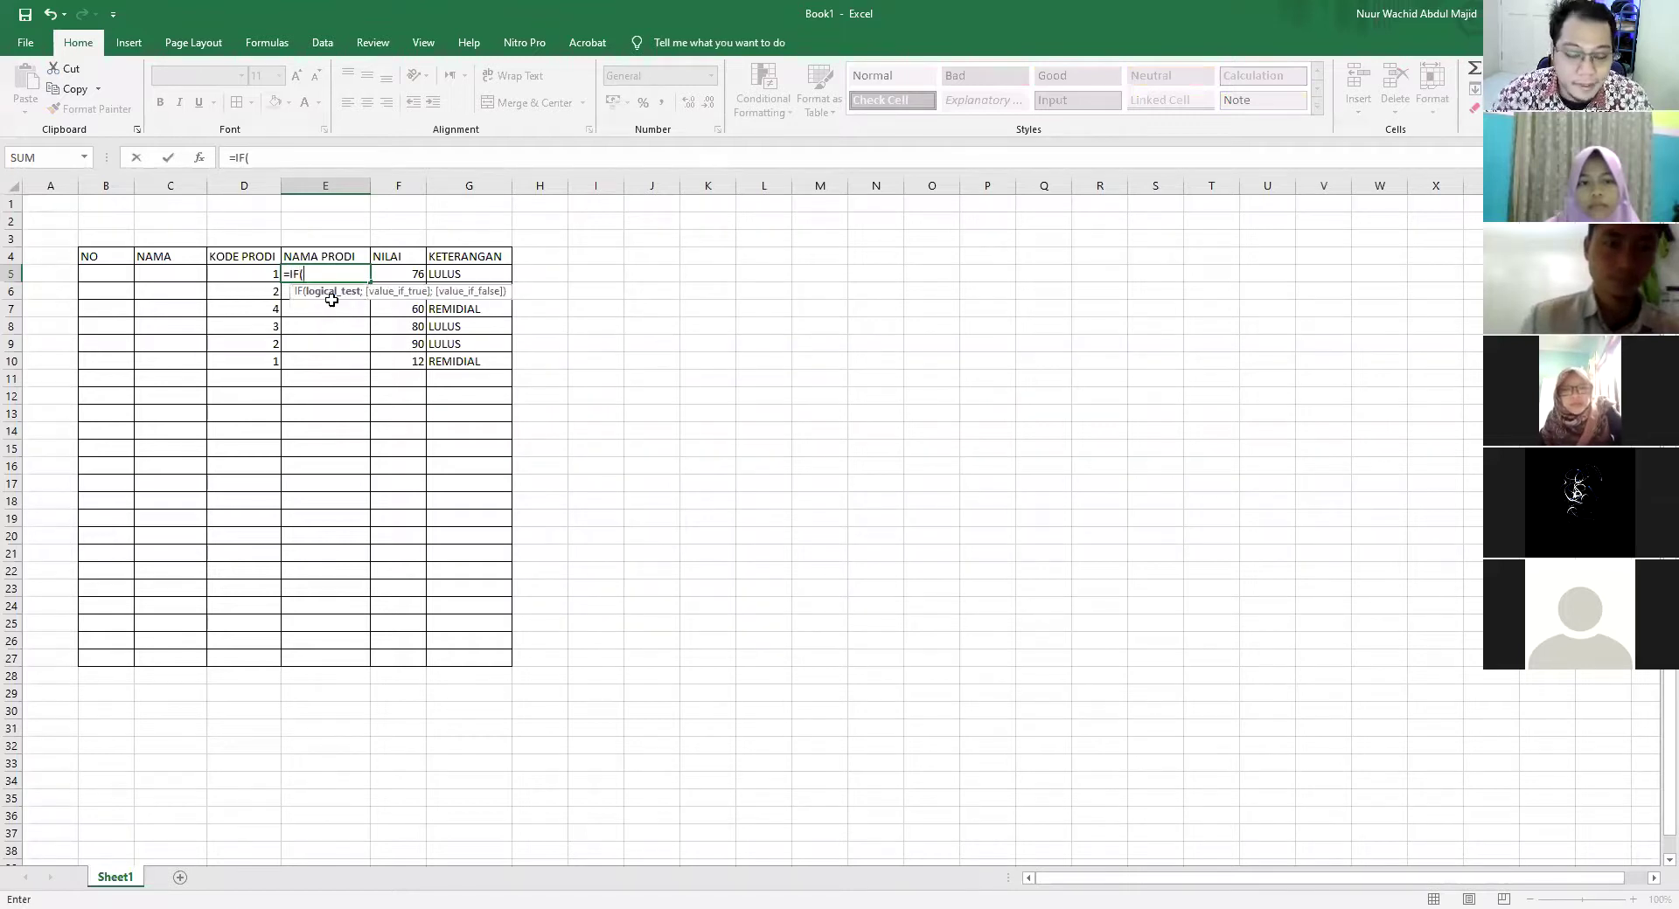
click(235, 273)
text(=1;"PGSD)
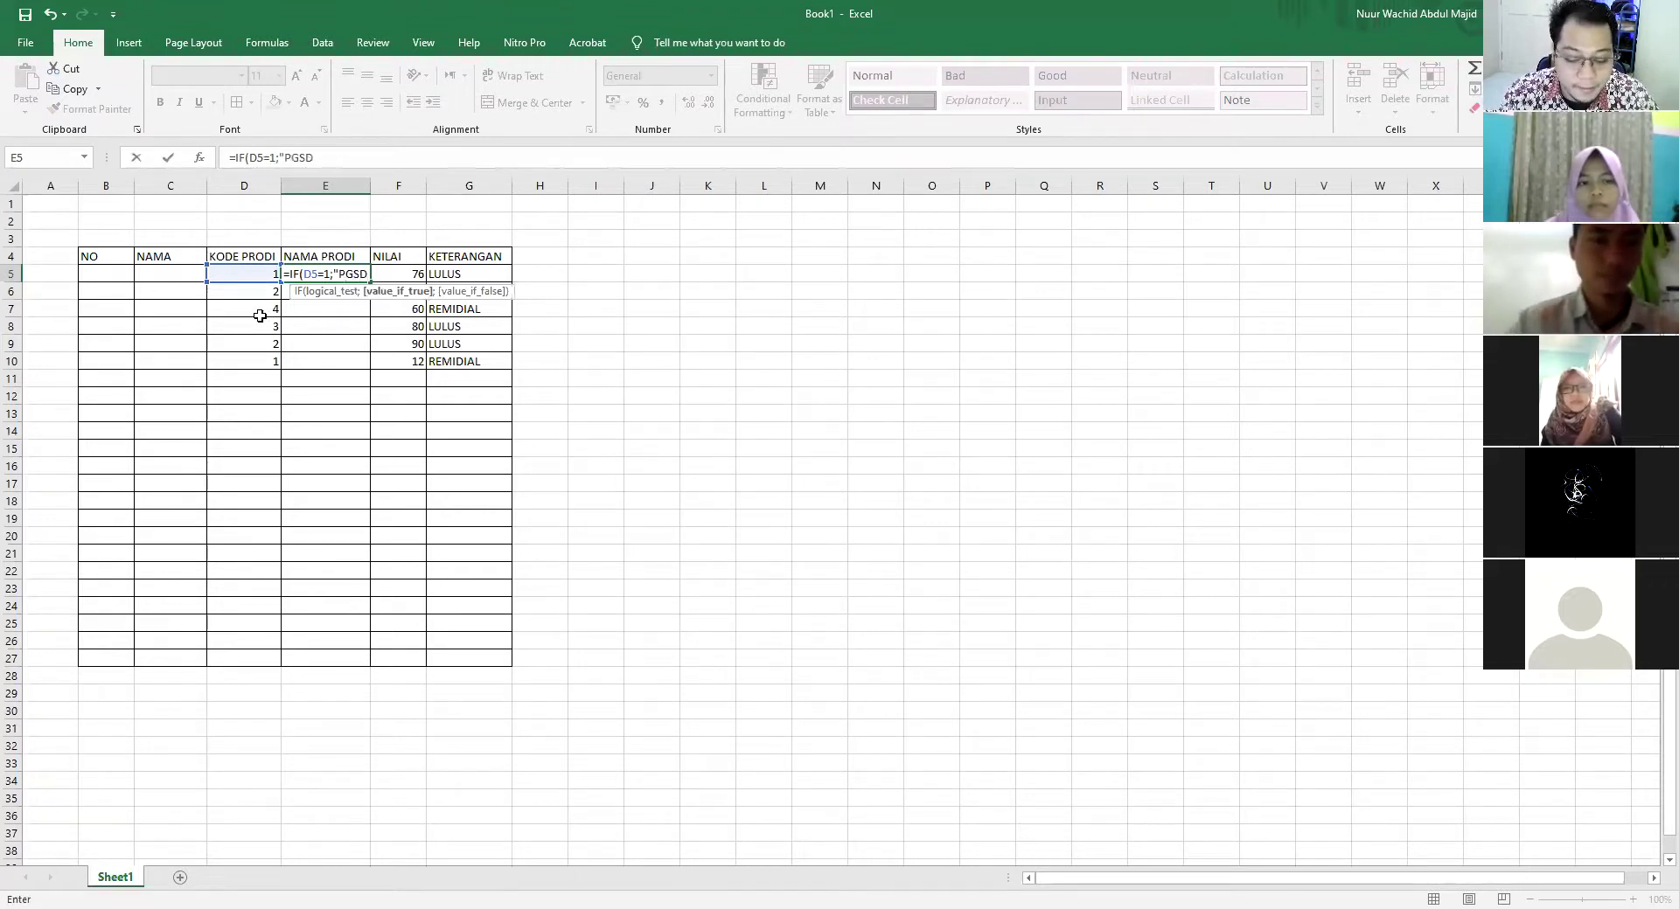
text(";)
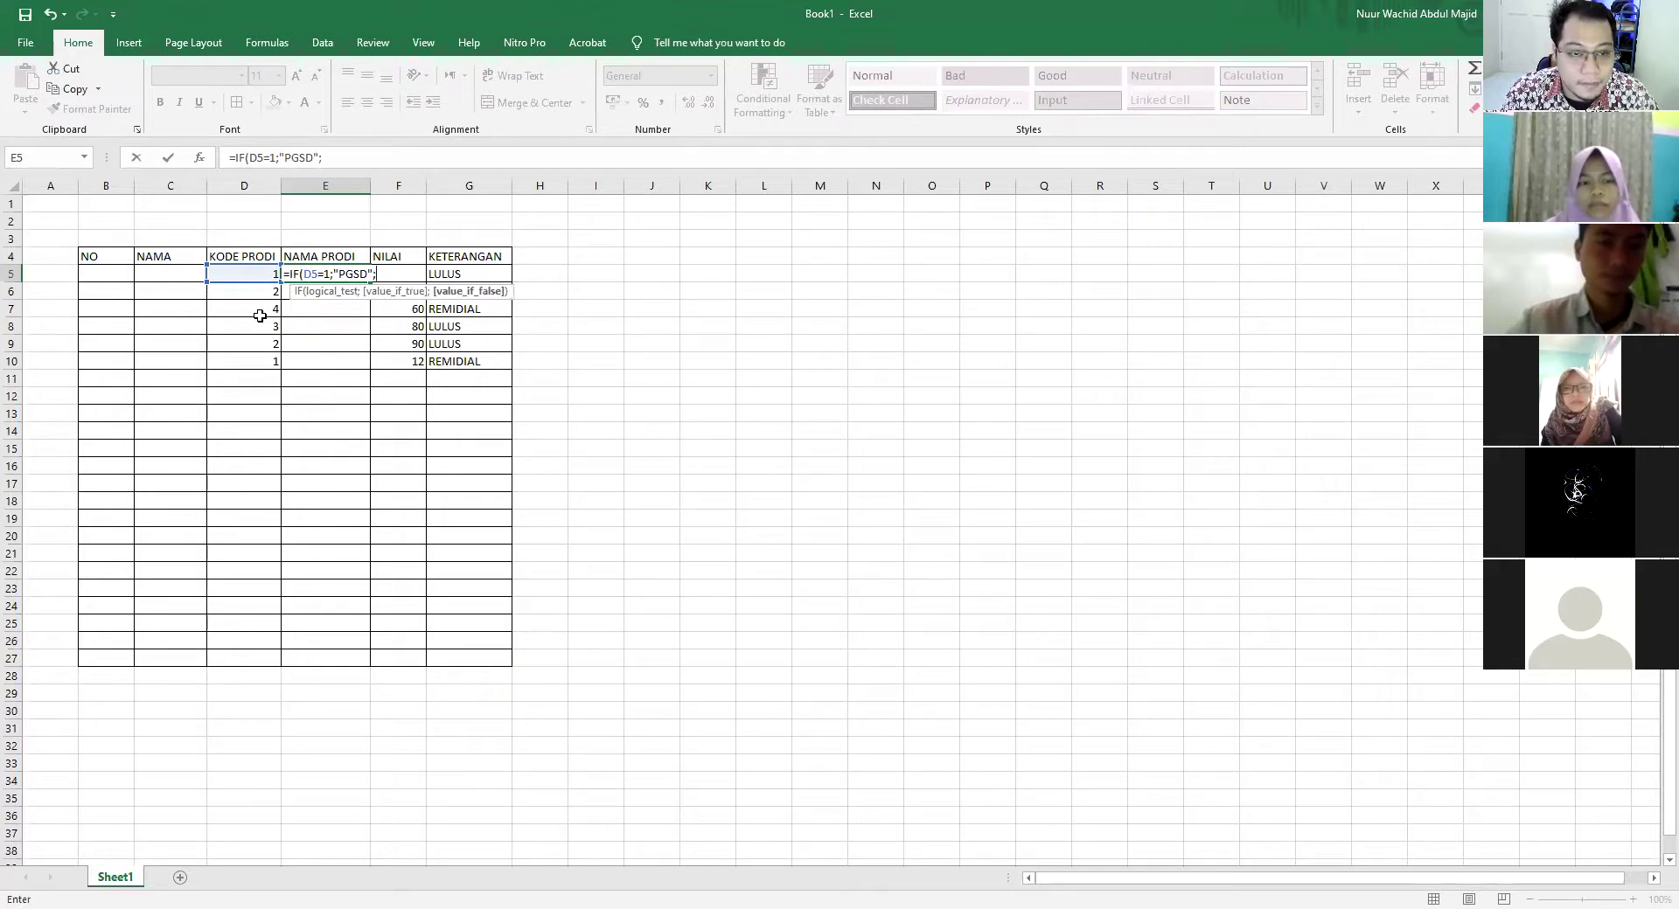
text(IF()
click(260, 274)
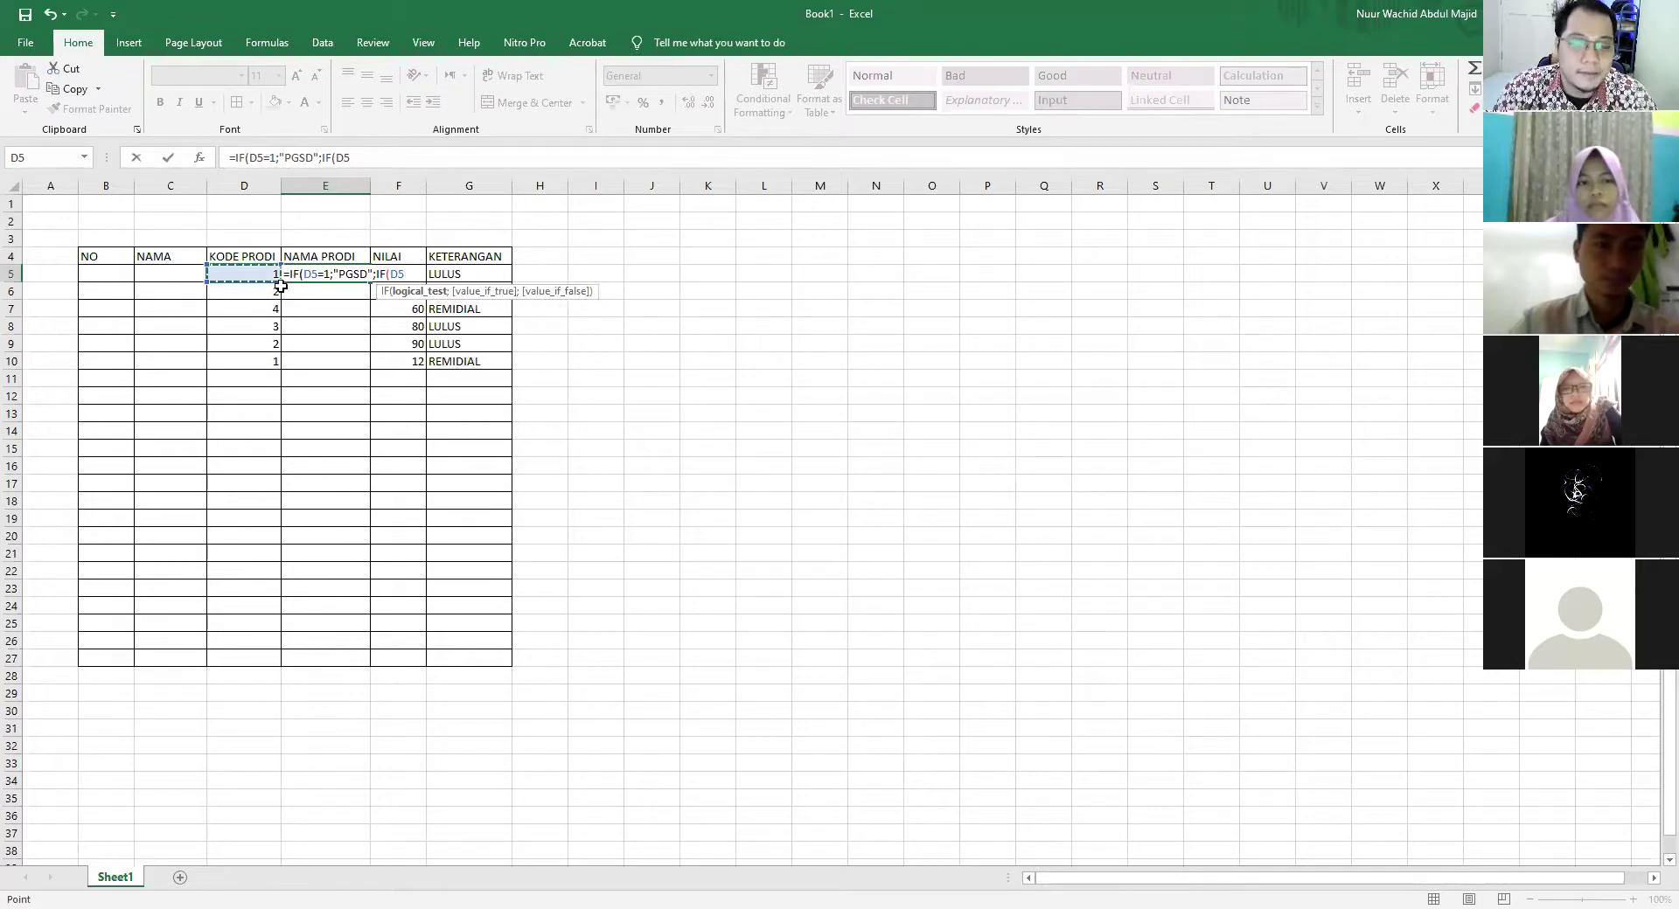
text(=)
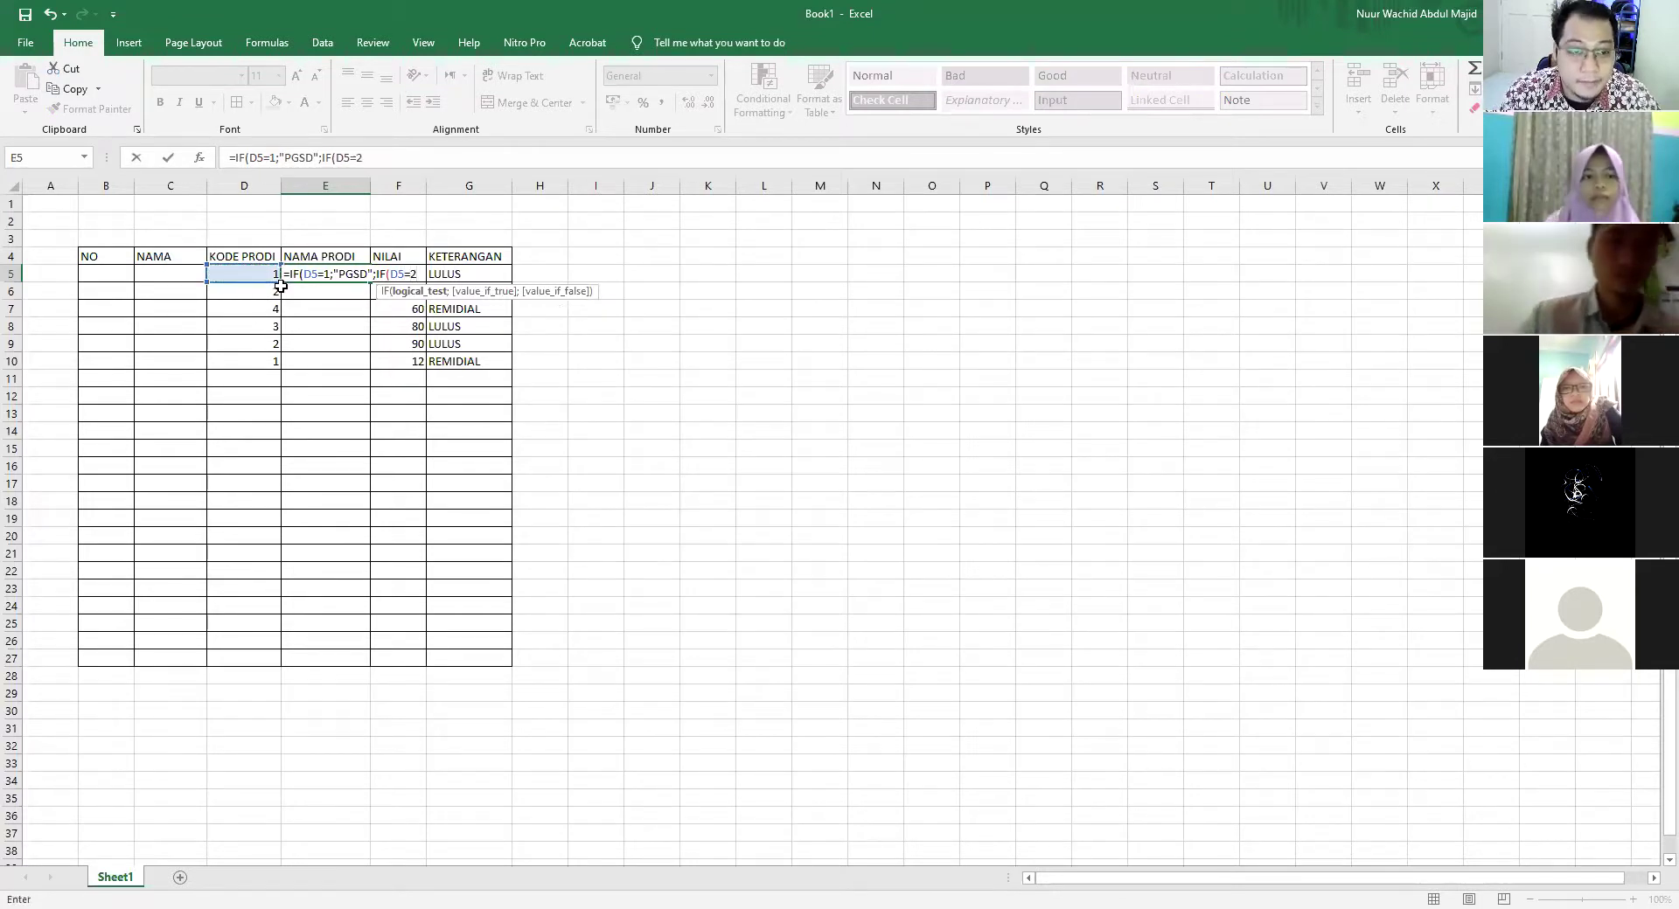
text(2;"PGPAUD)
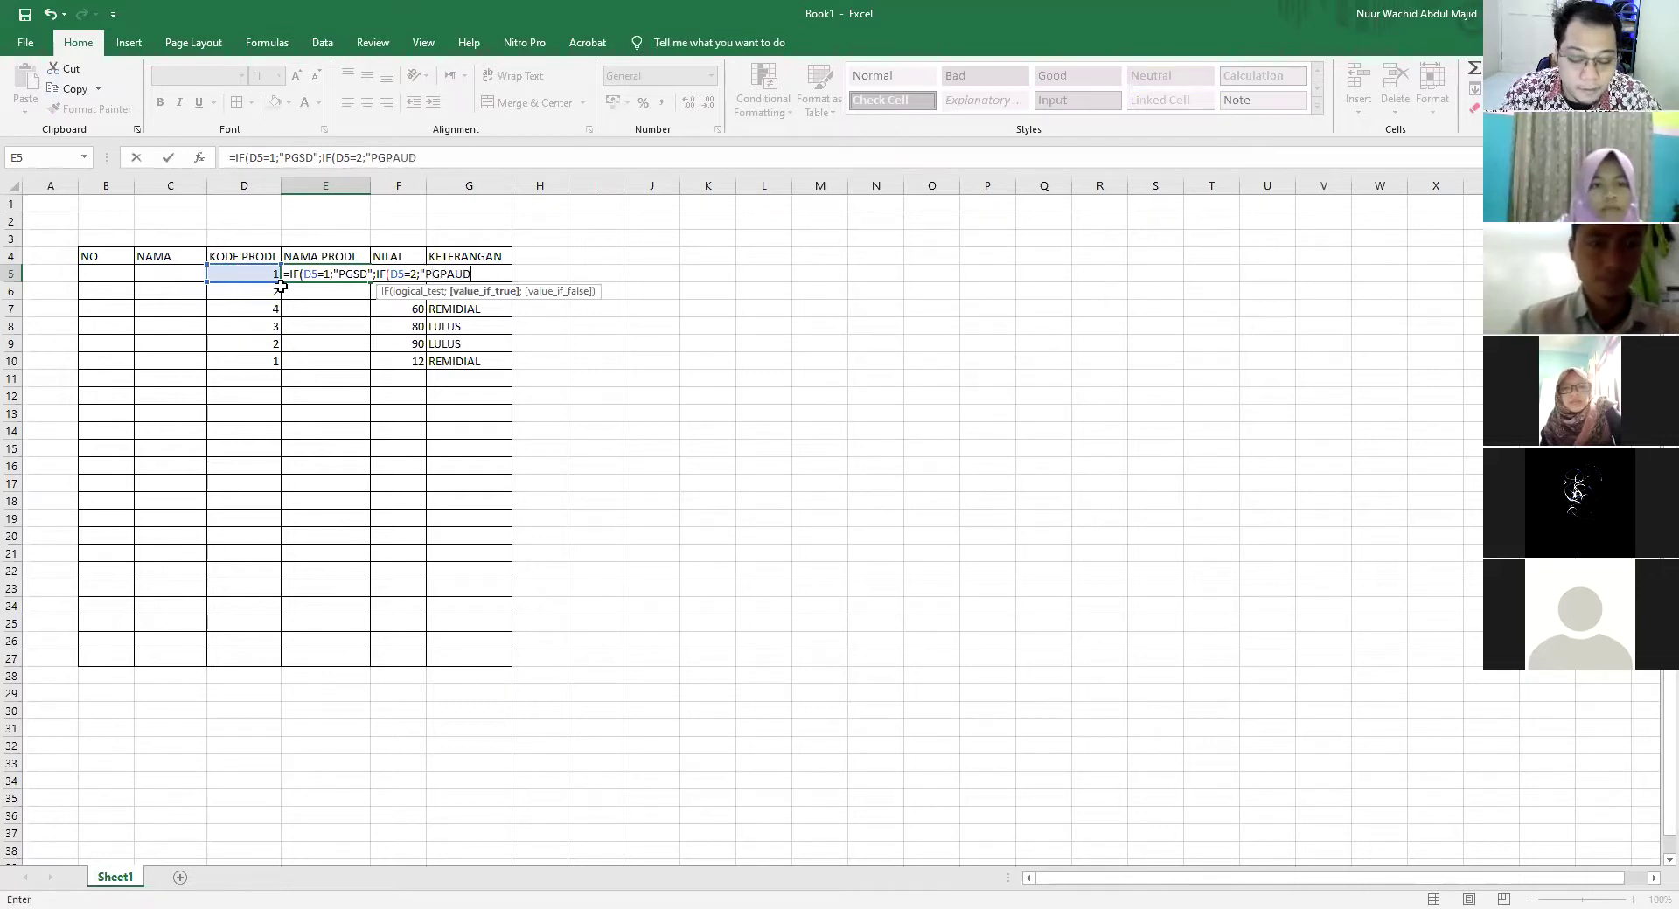
text(";IF)
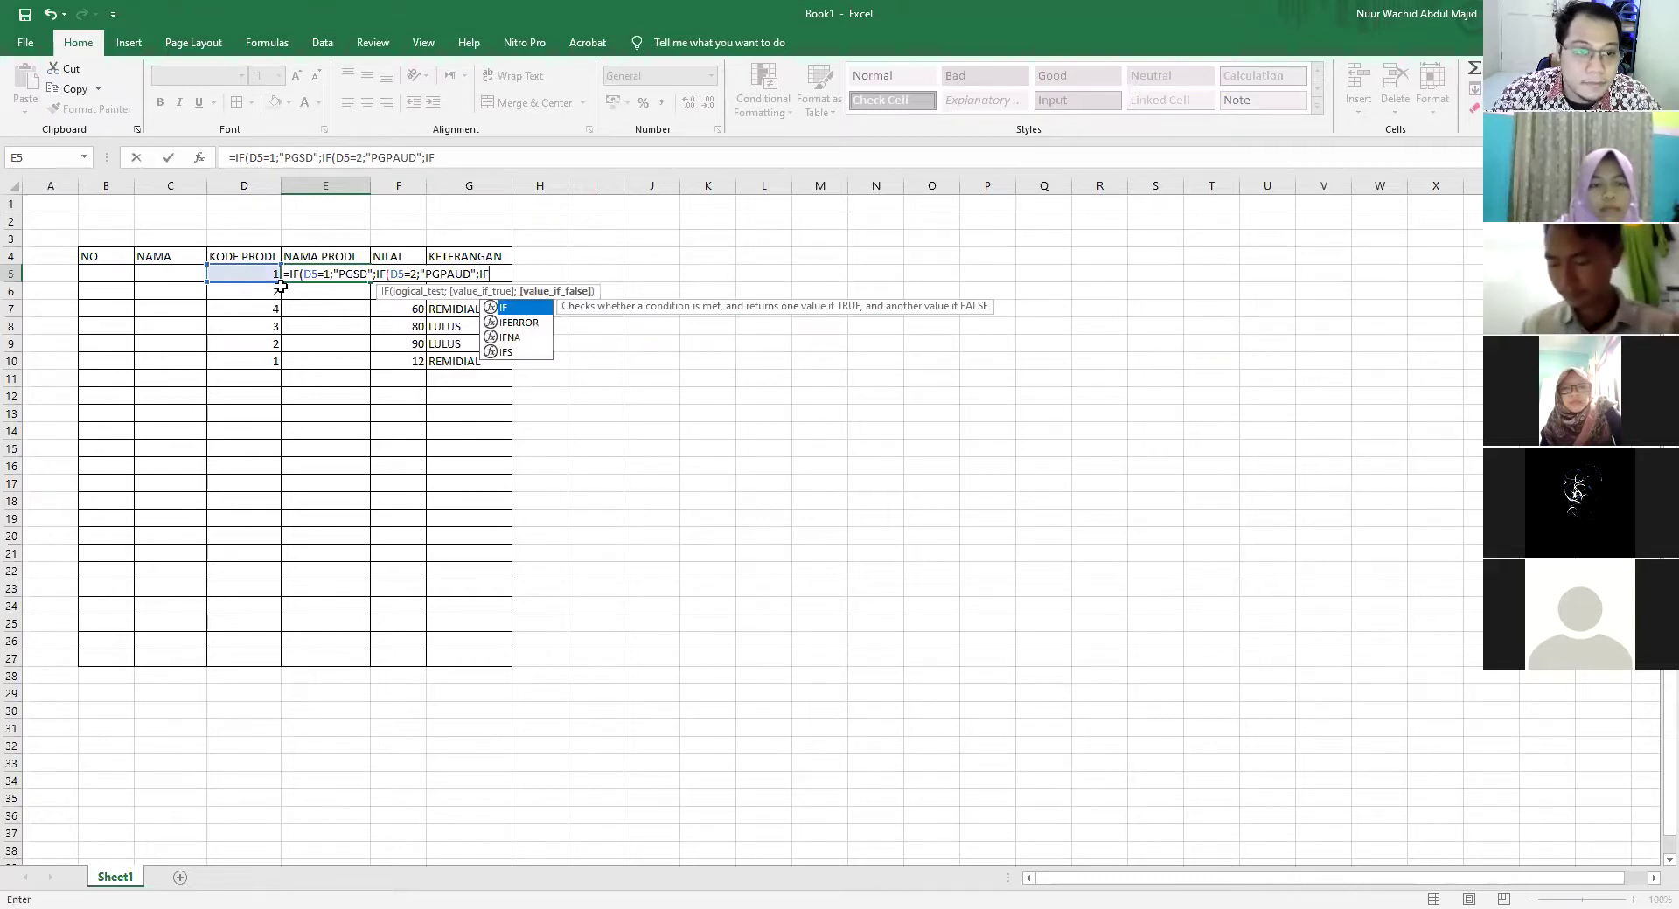
text(()
click(271, 277)
text(=3)
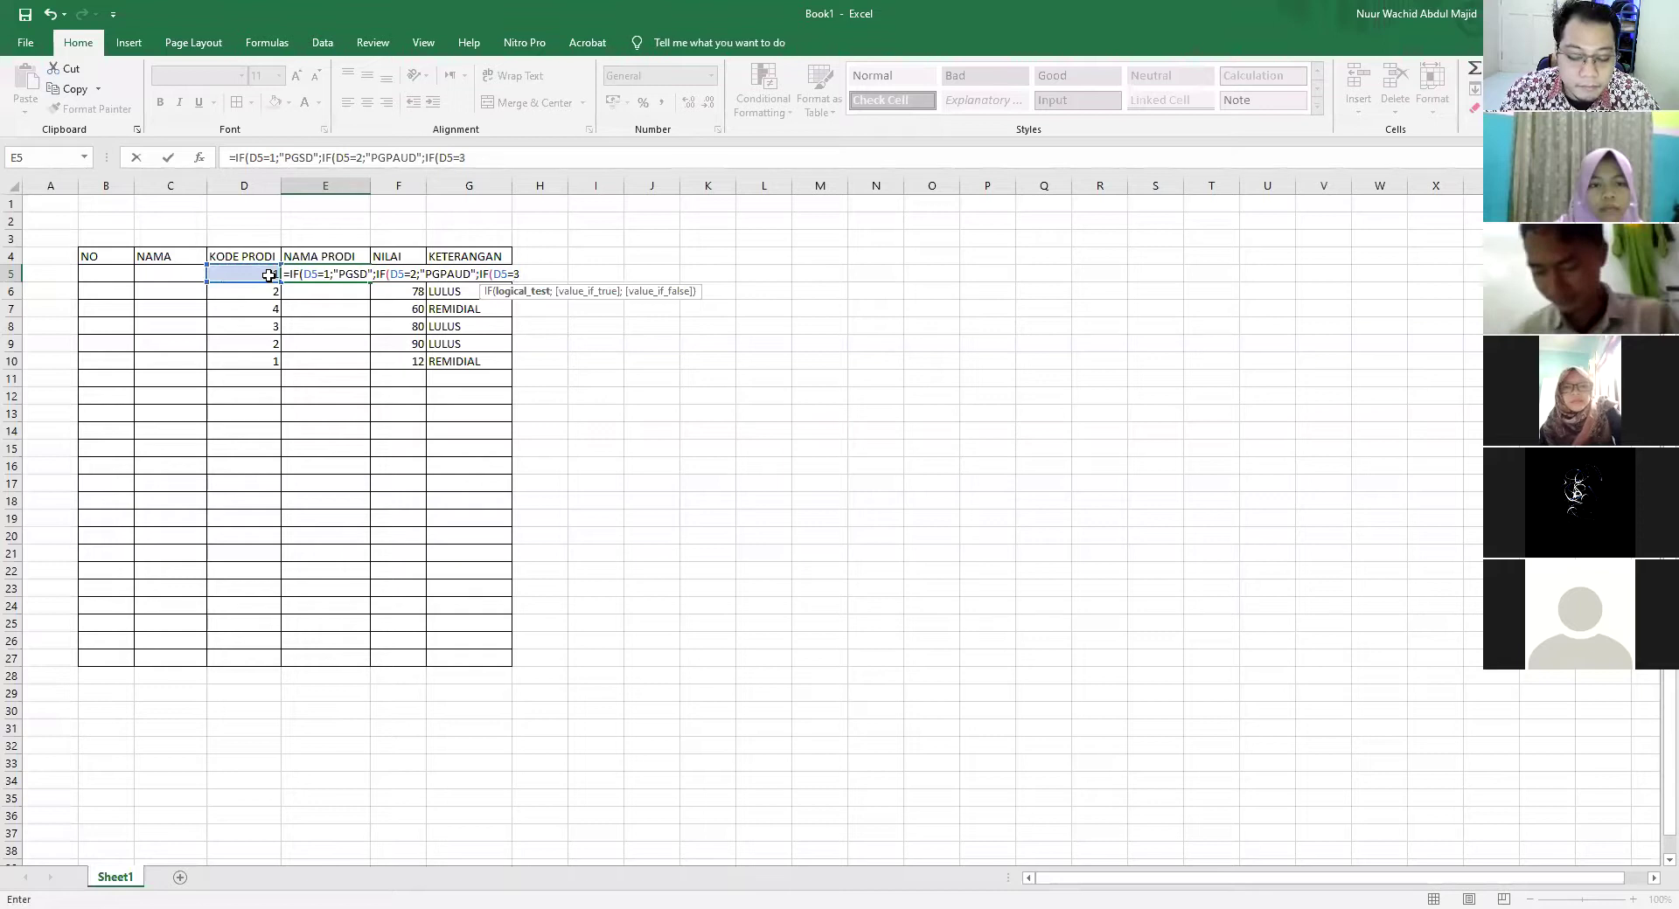
text(;")
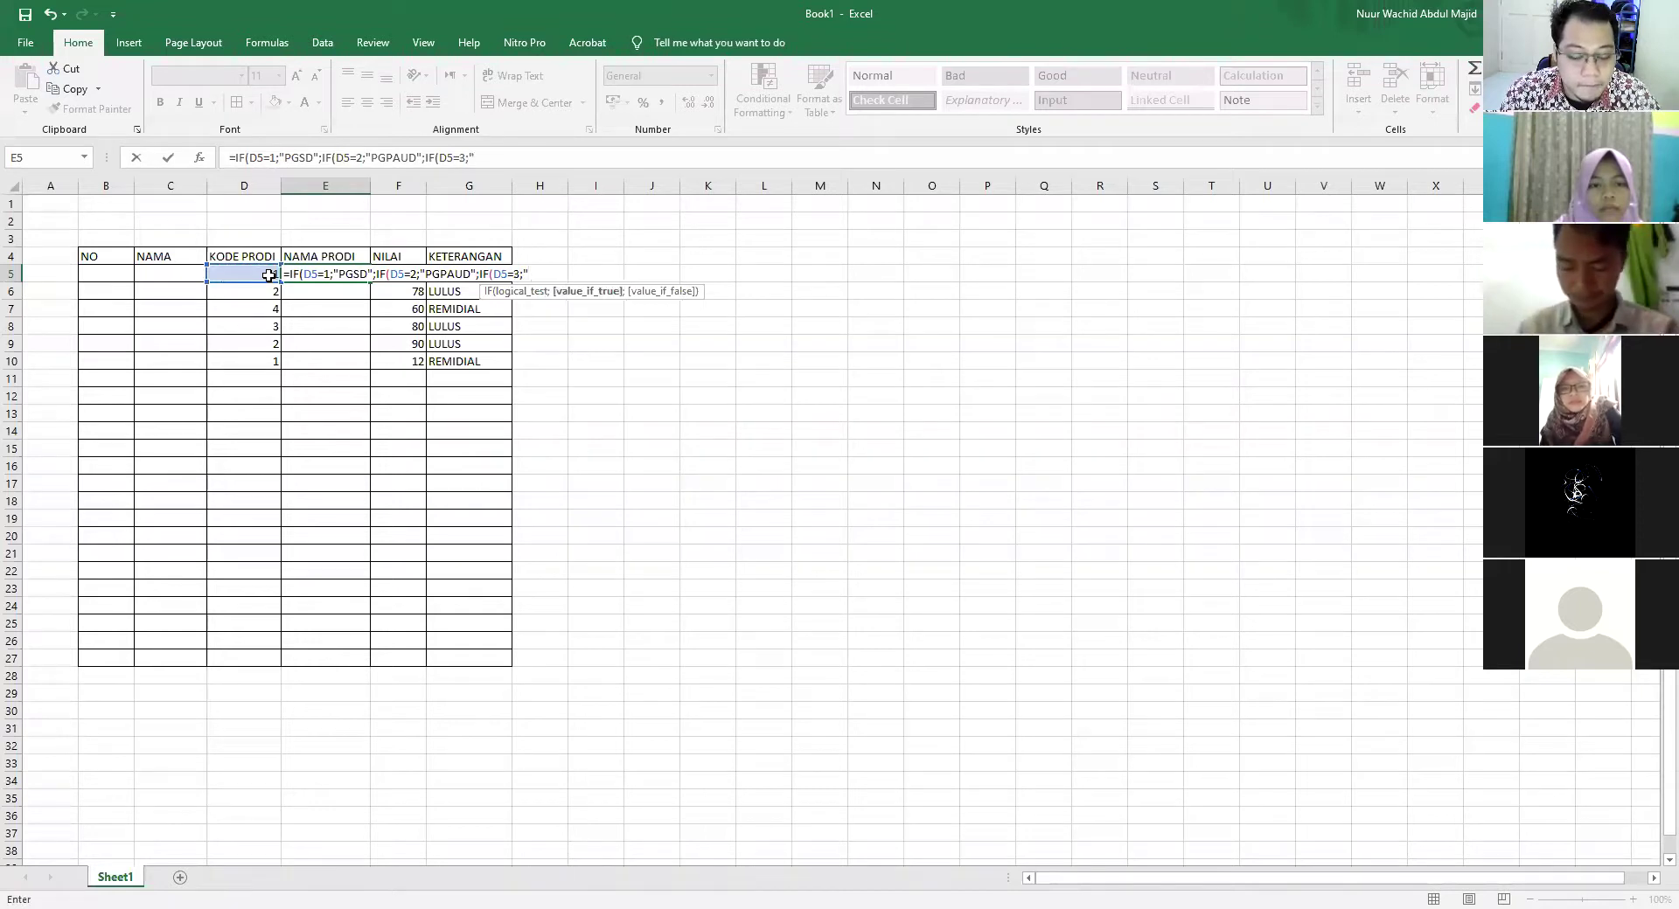
text(PSTI")
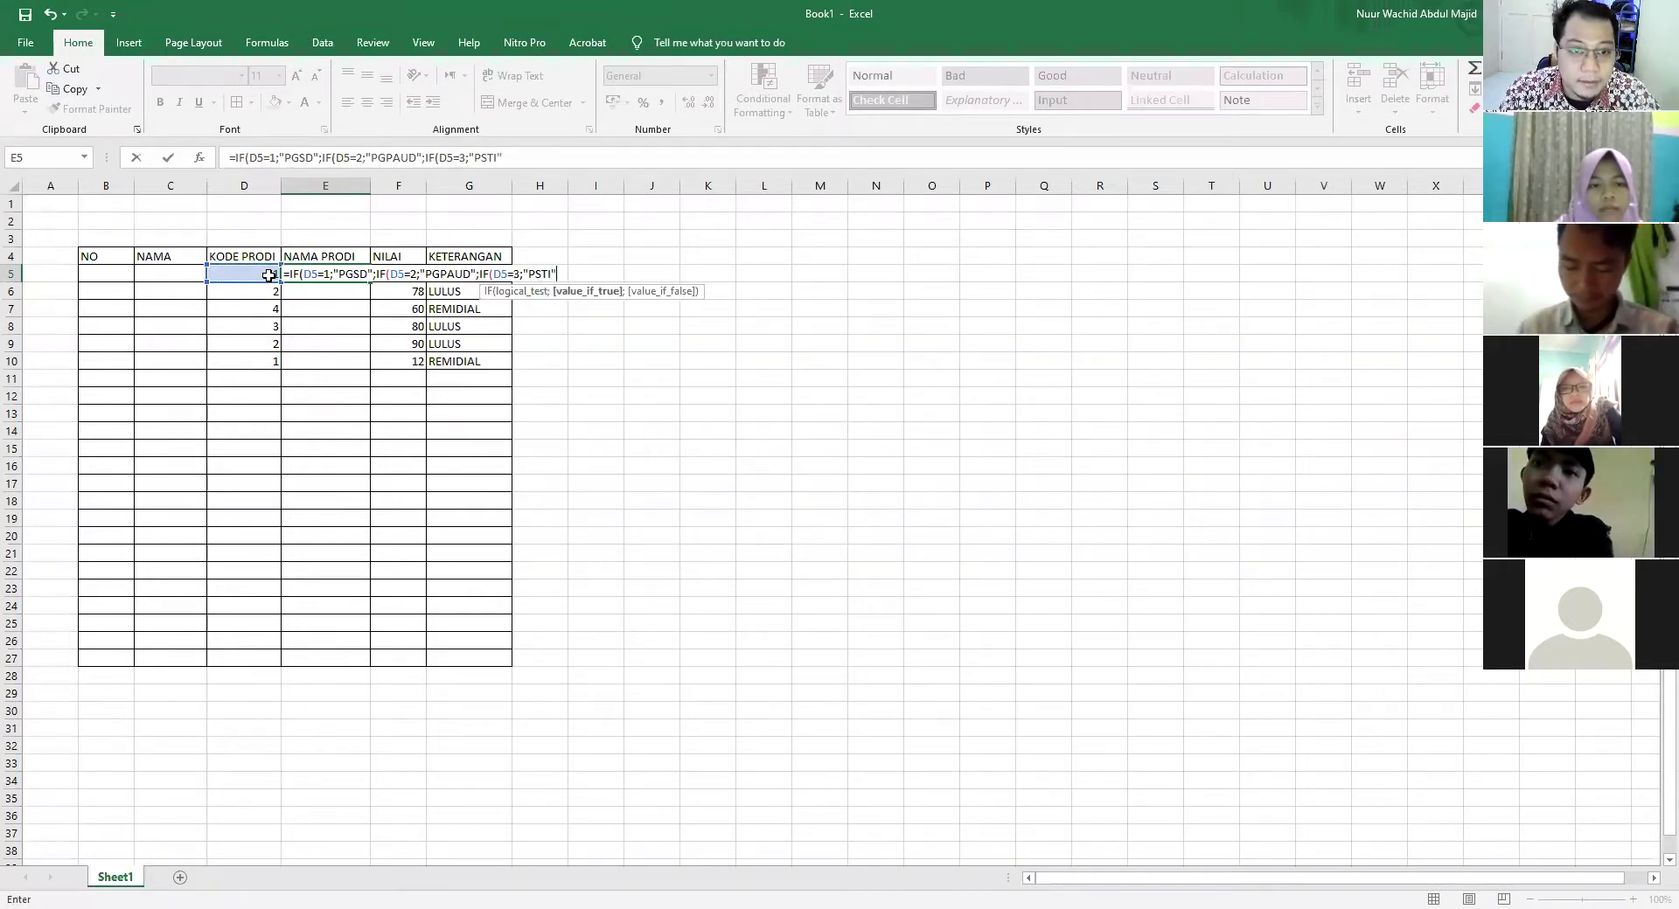
text(;)
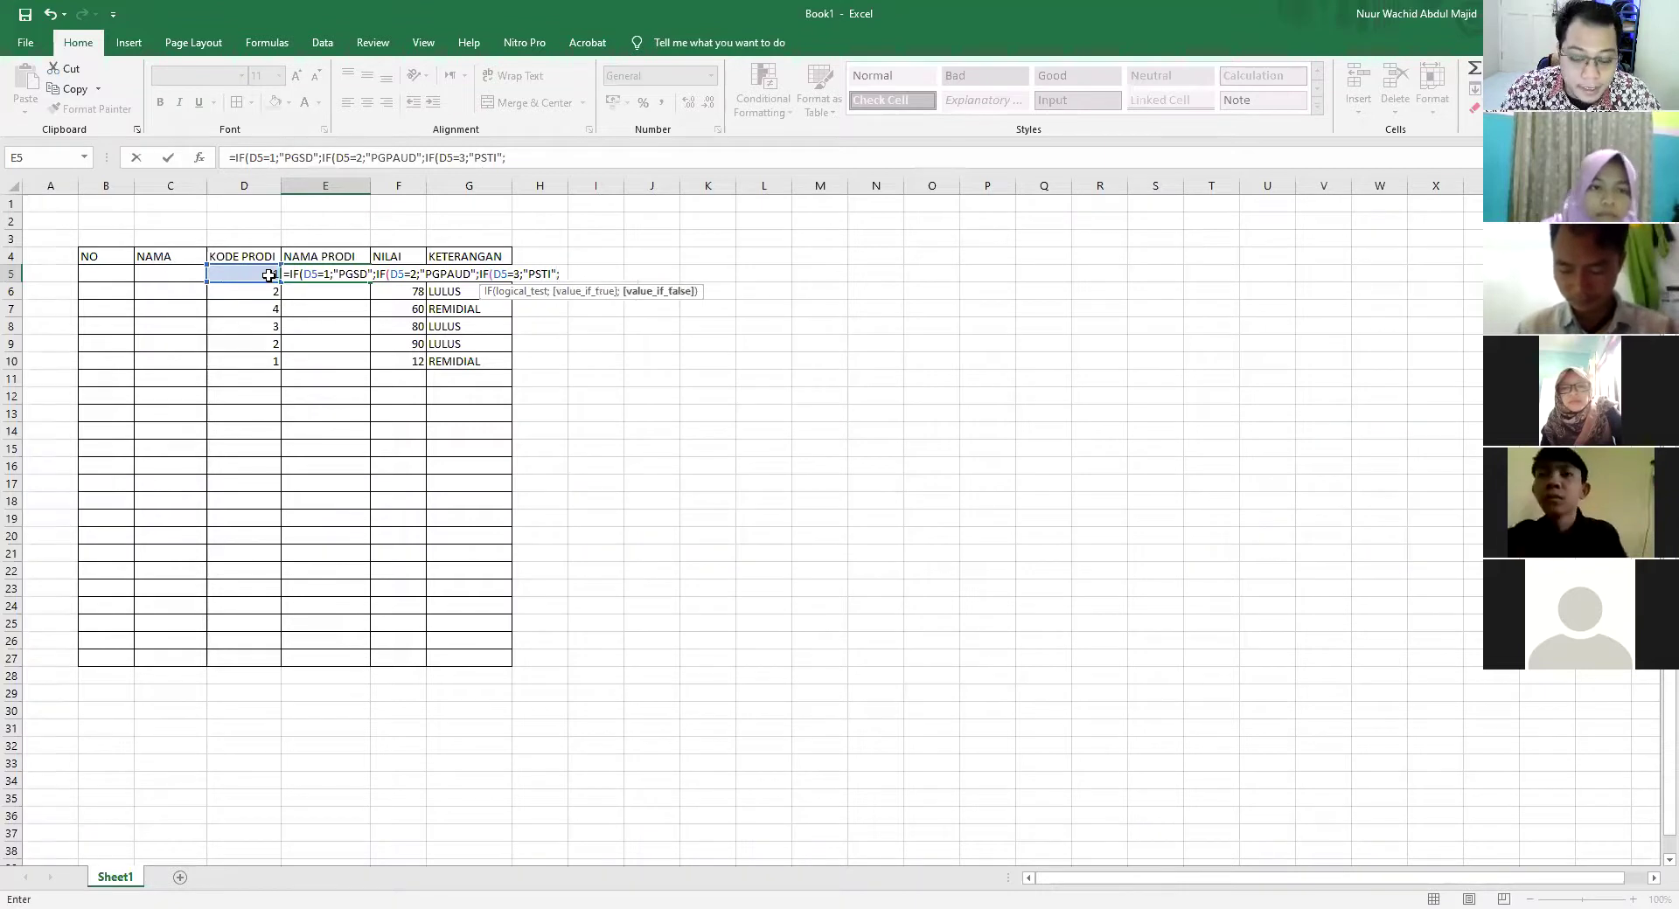
text("SISTEL")
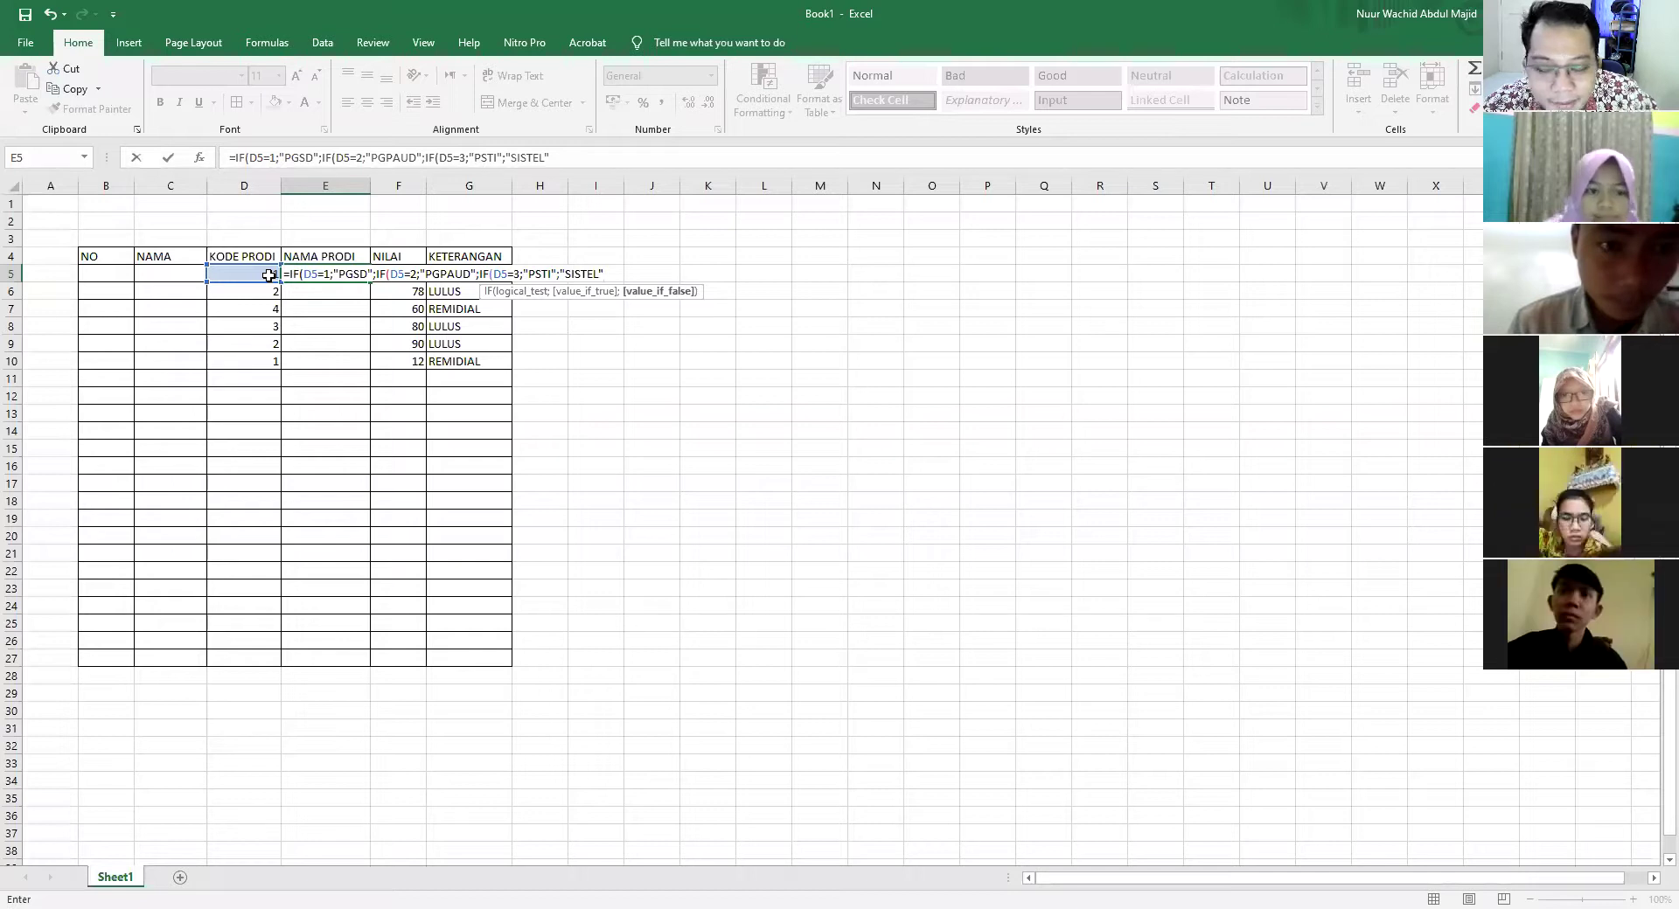
text())
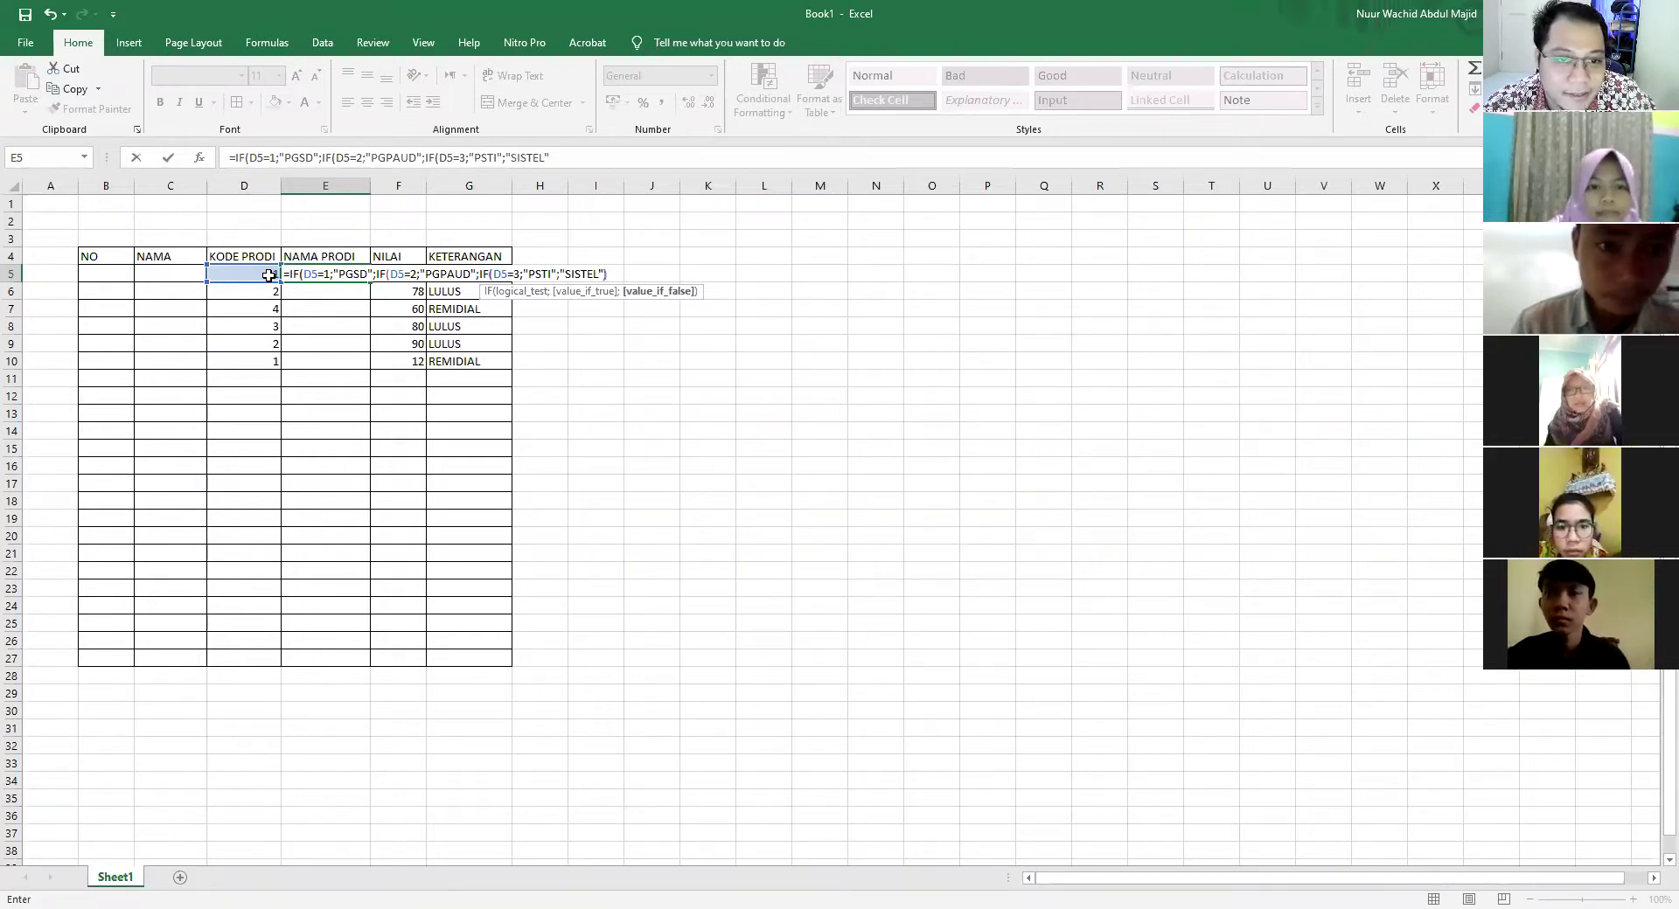
text())
key(Return)
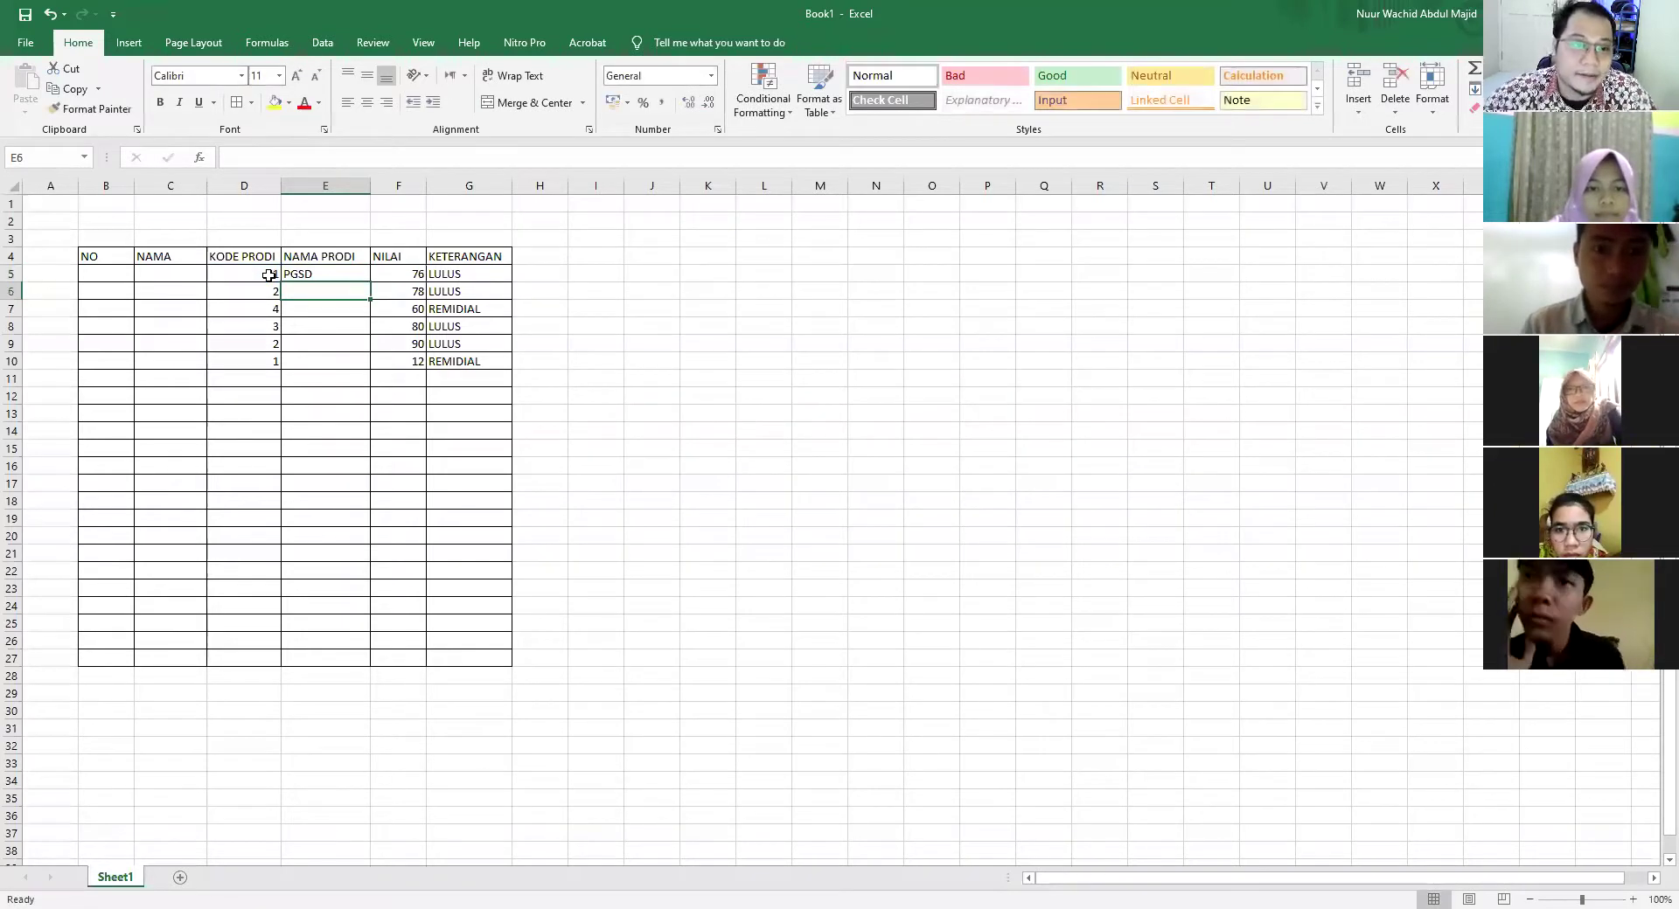
Fill the E5 prodi formula down to E10
click(342, 274)
drag(370, 283, 367, 374)
click(684, 444)
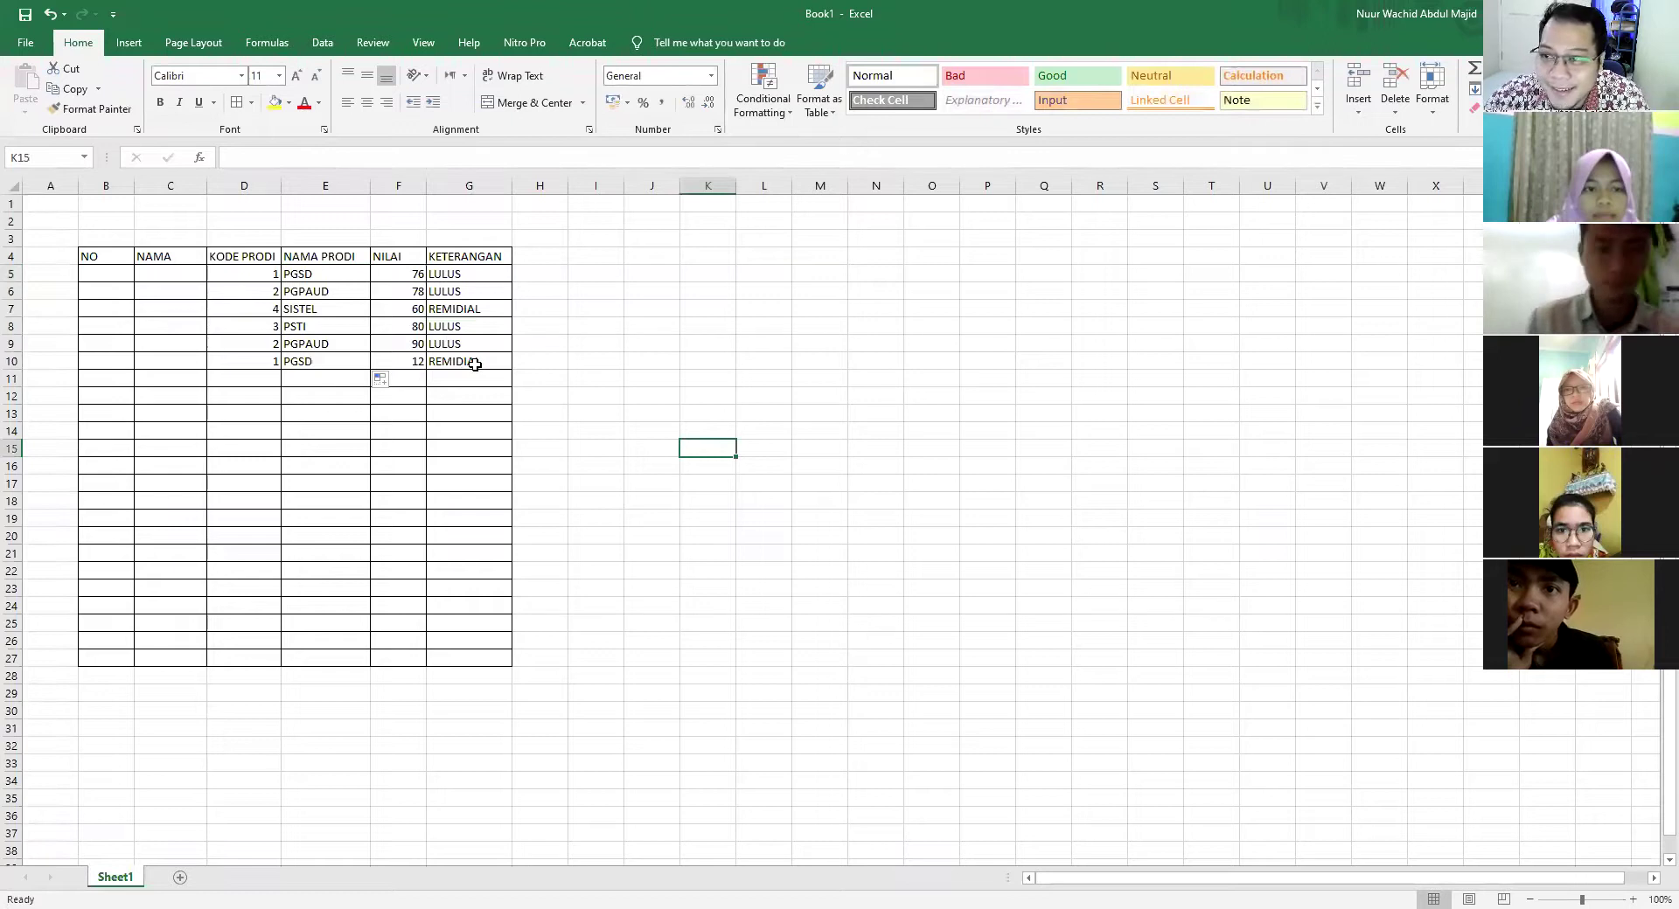
click(585, 333)
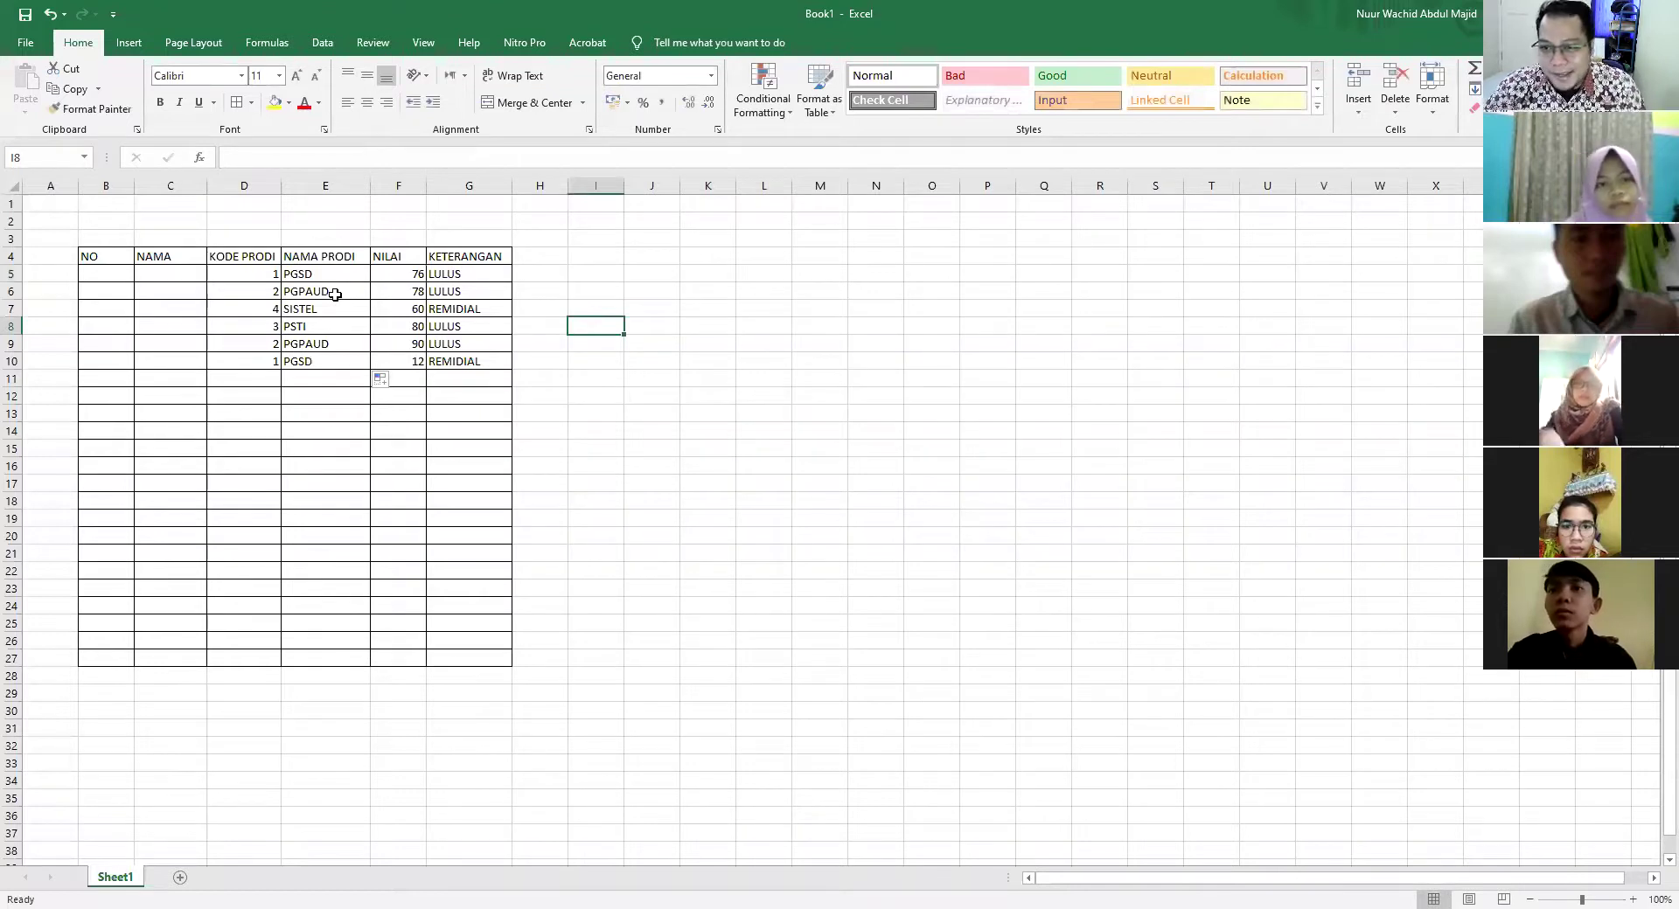
drag(238, 272, 480, 359)
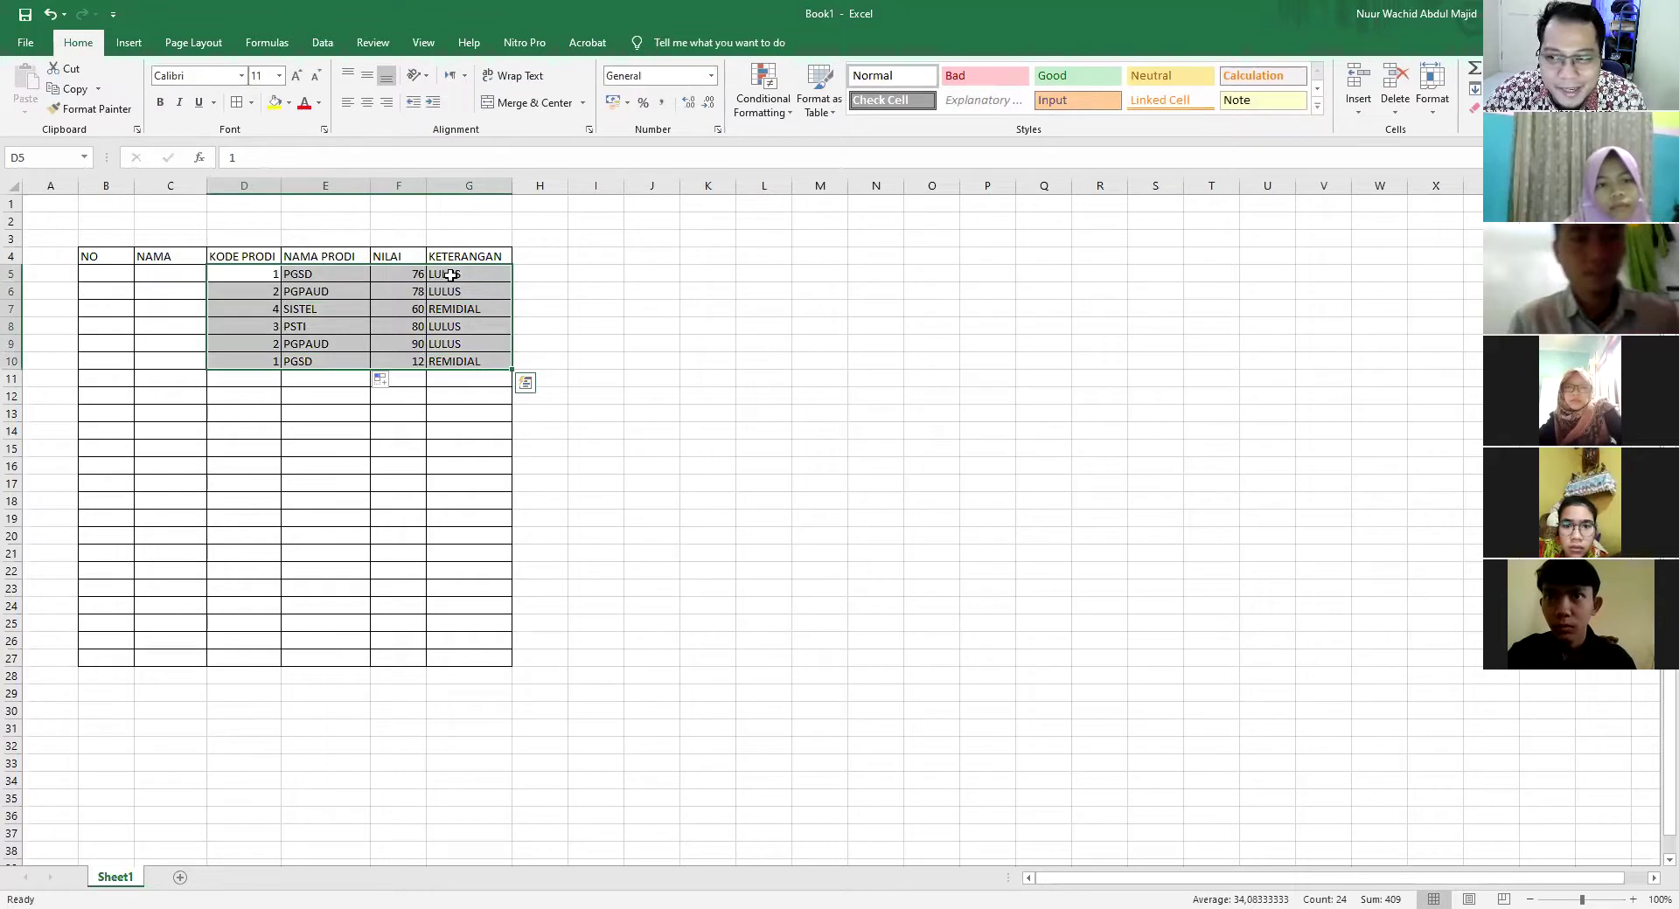
Check the copied prodi formulas in E5:E10 against the codes and the KETERANGAN formula
click(449, 274)
click(263, 278)
click(316, 276)
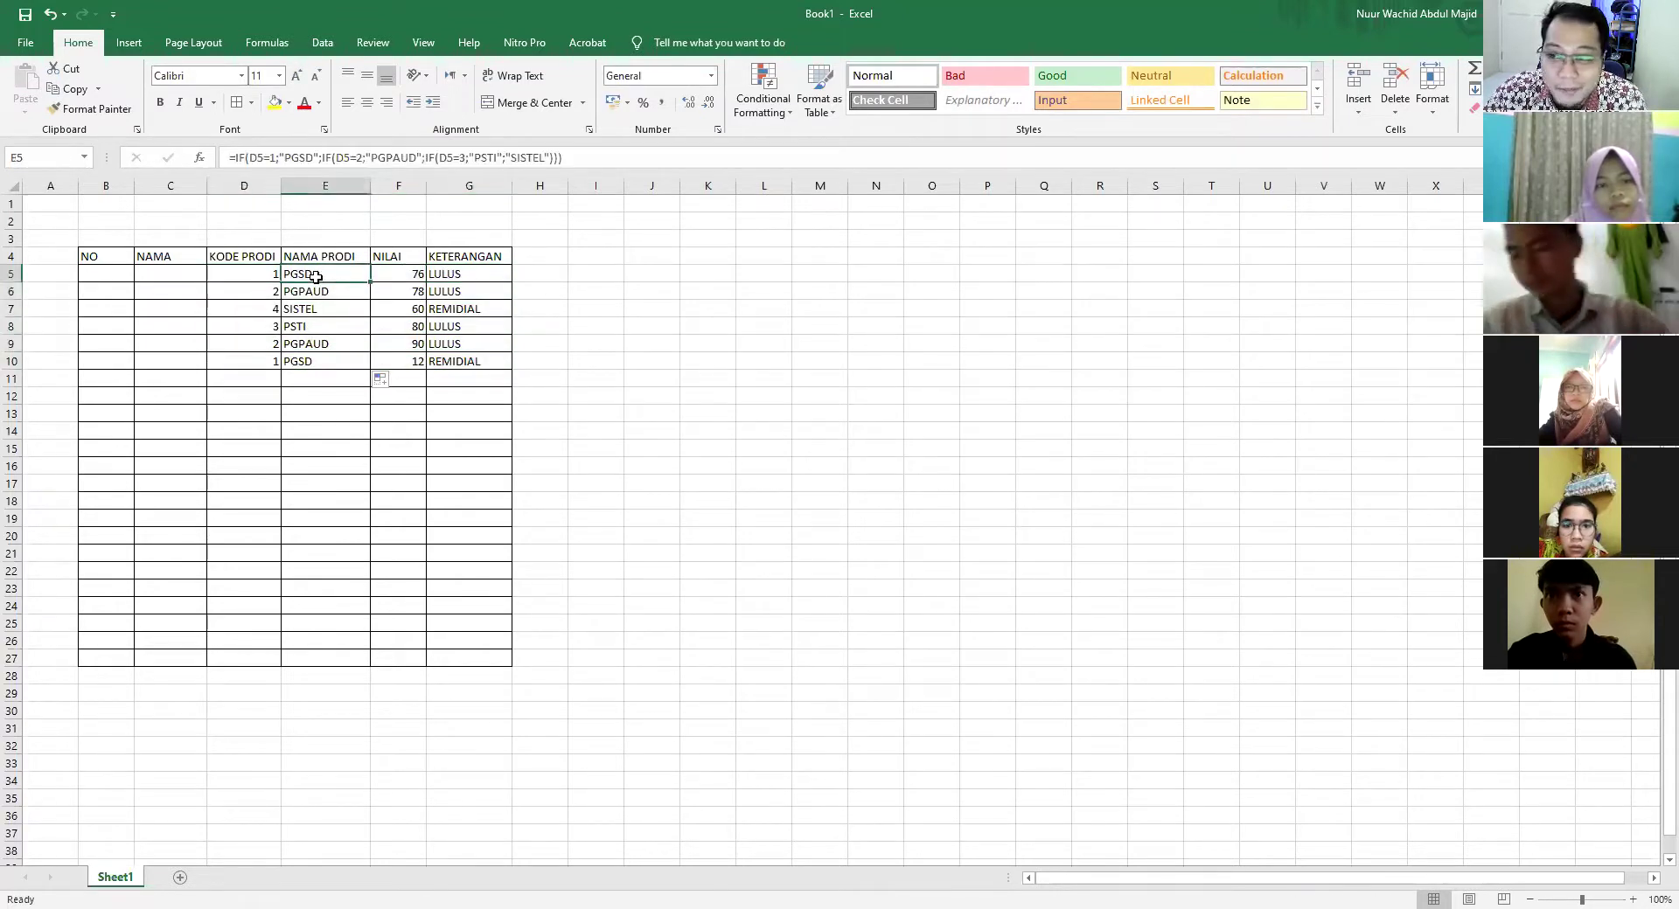
click(459, 274)
click(339, 277)
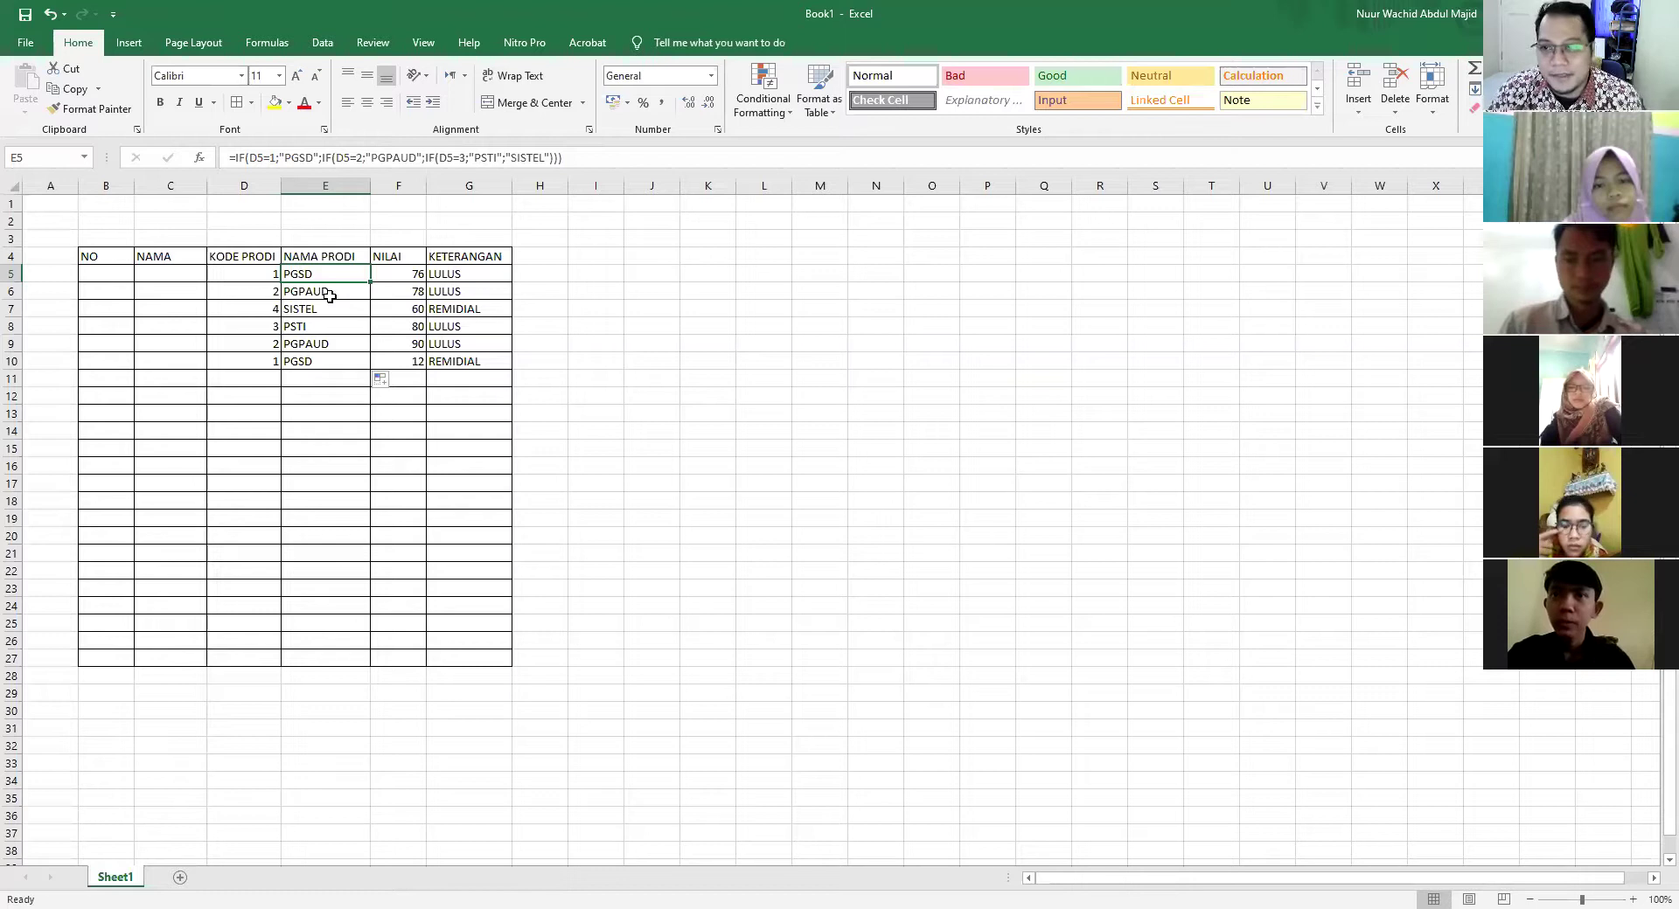
click(325, 295)
click(321, 313)
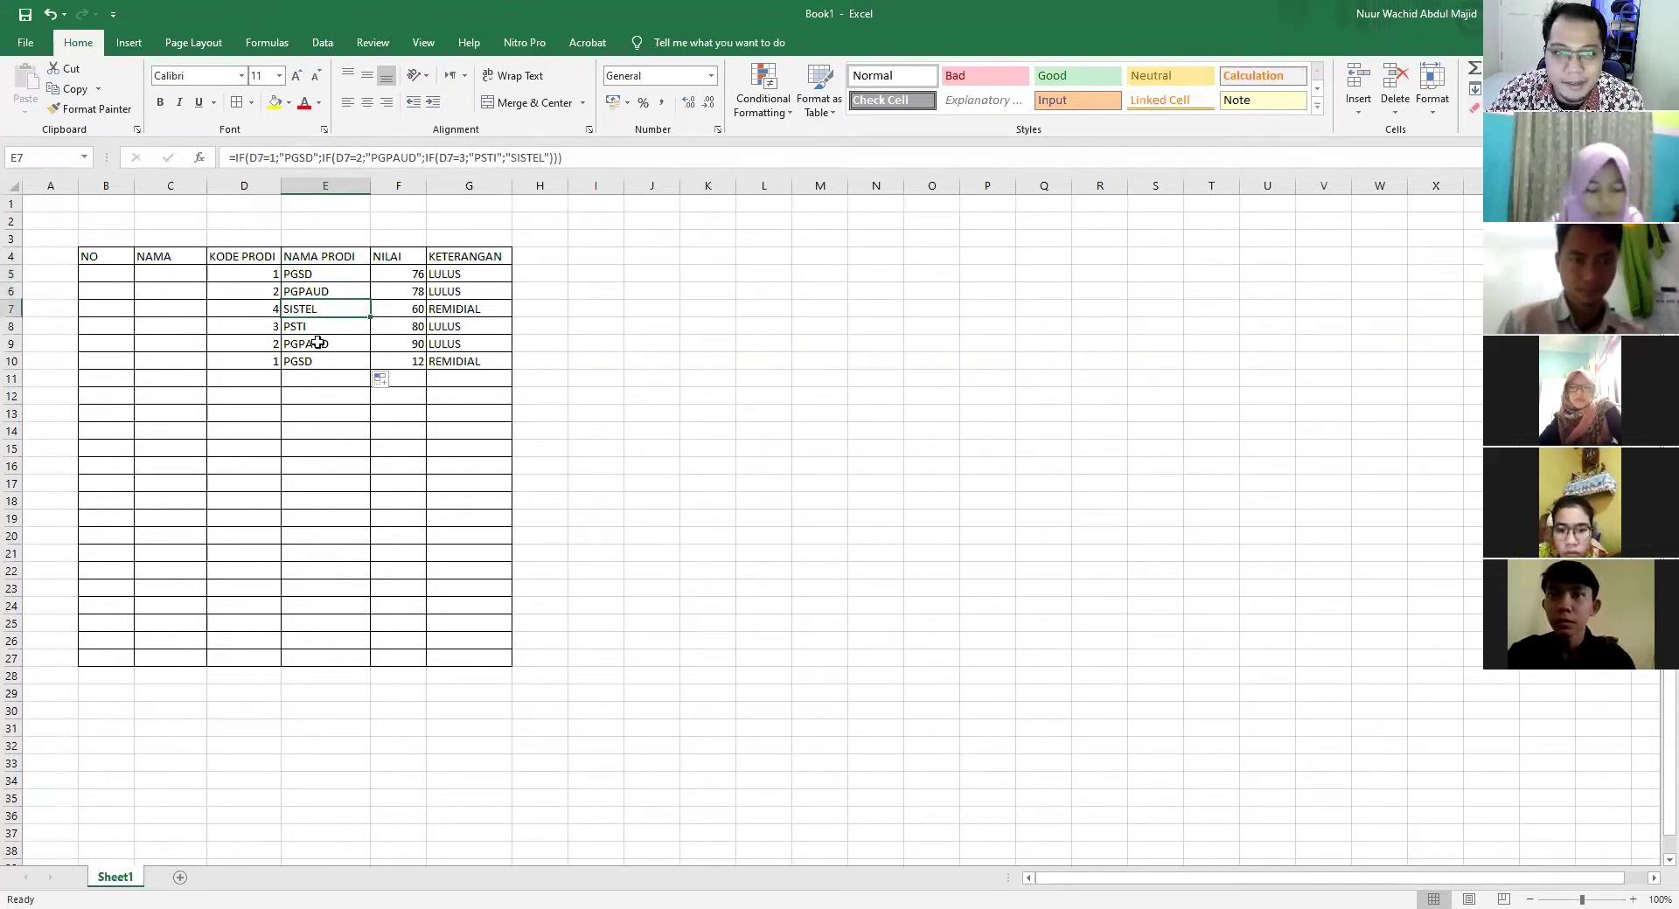
click(318, 331)
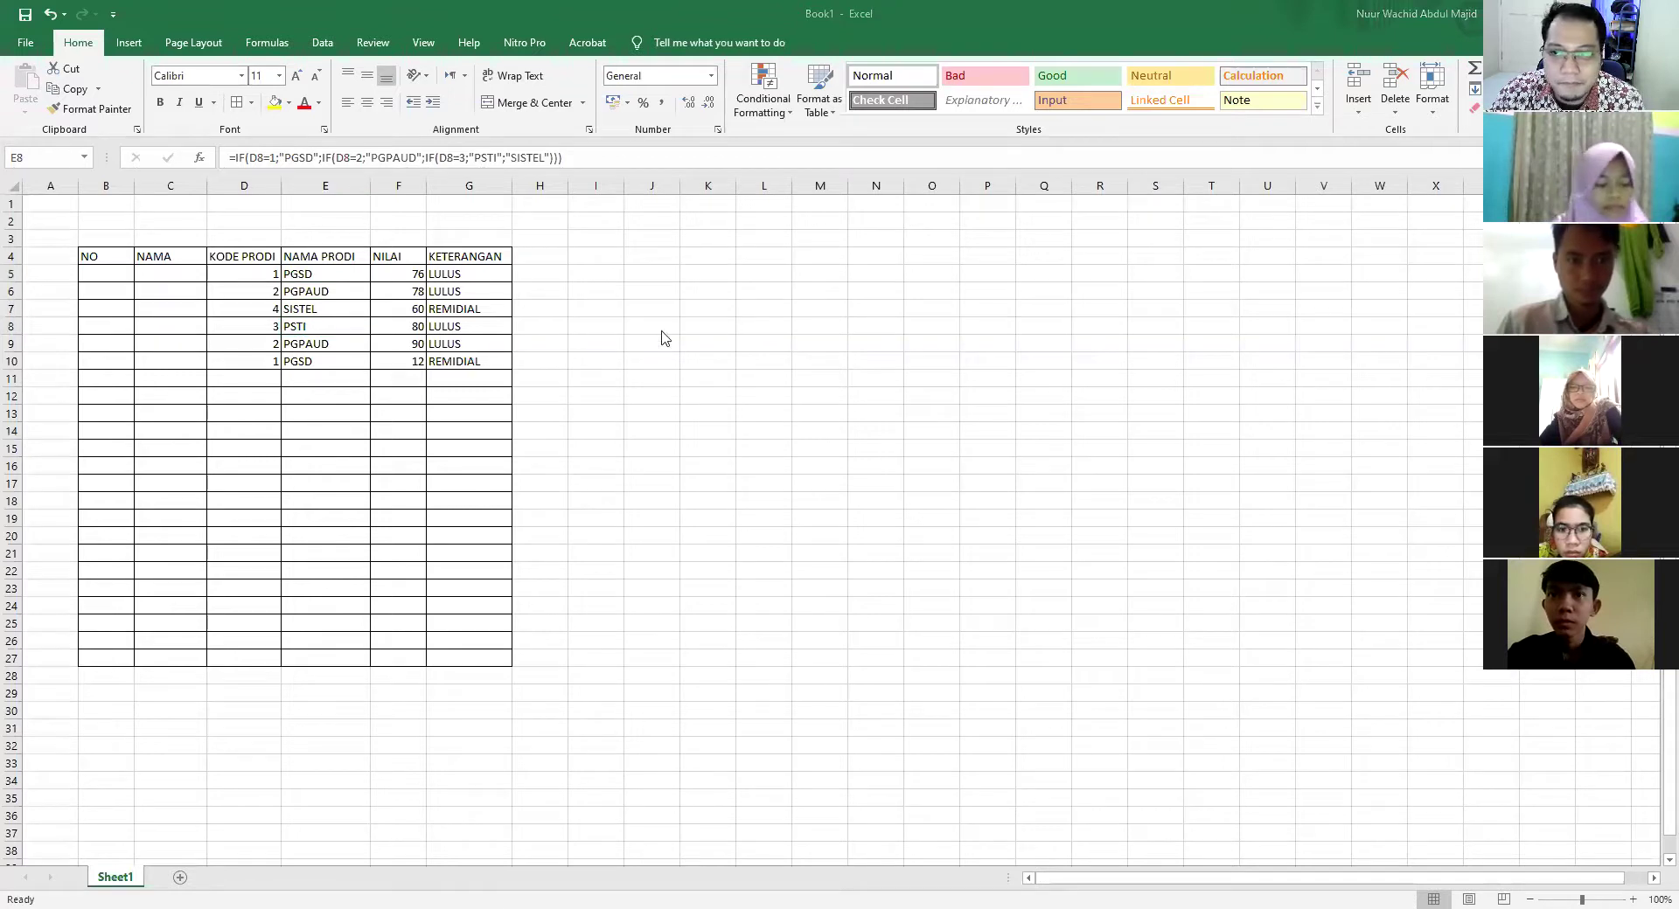
click(319, 368)
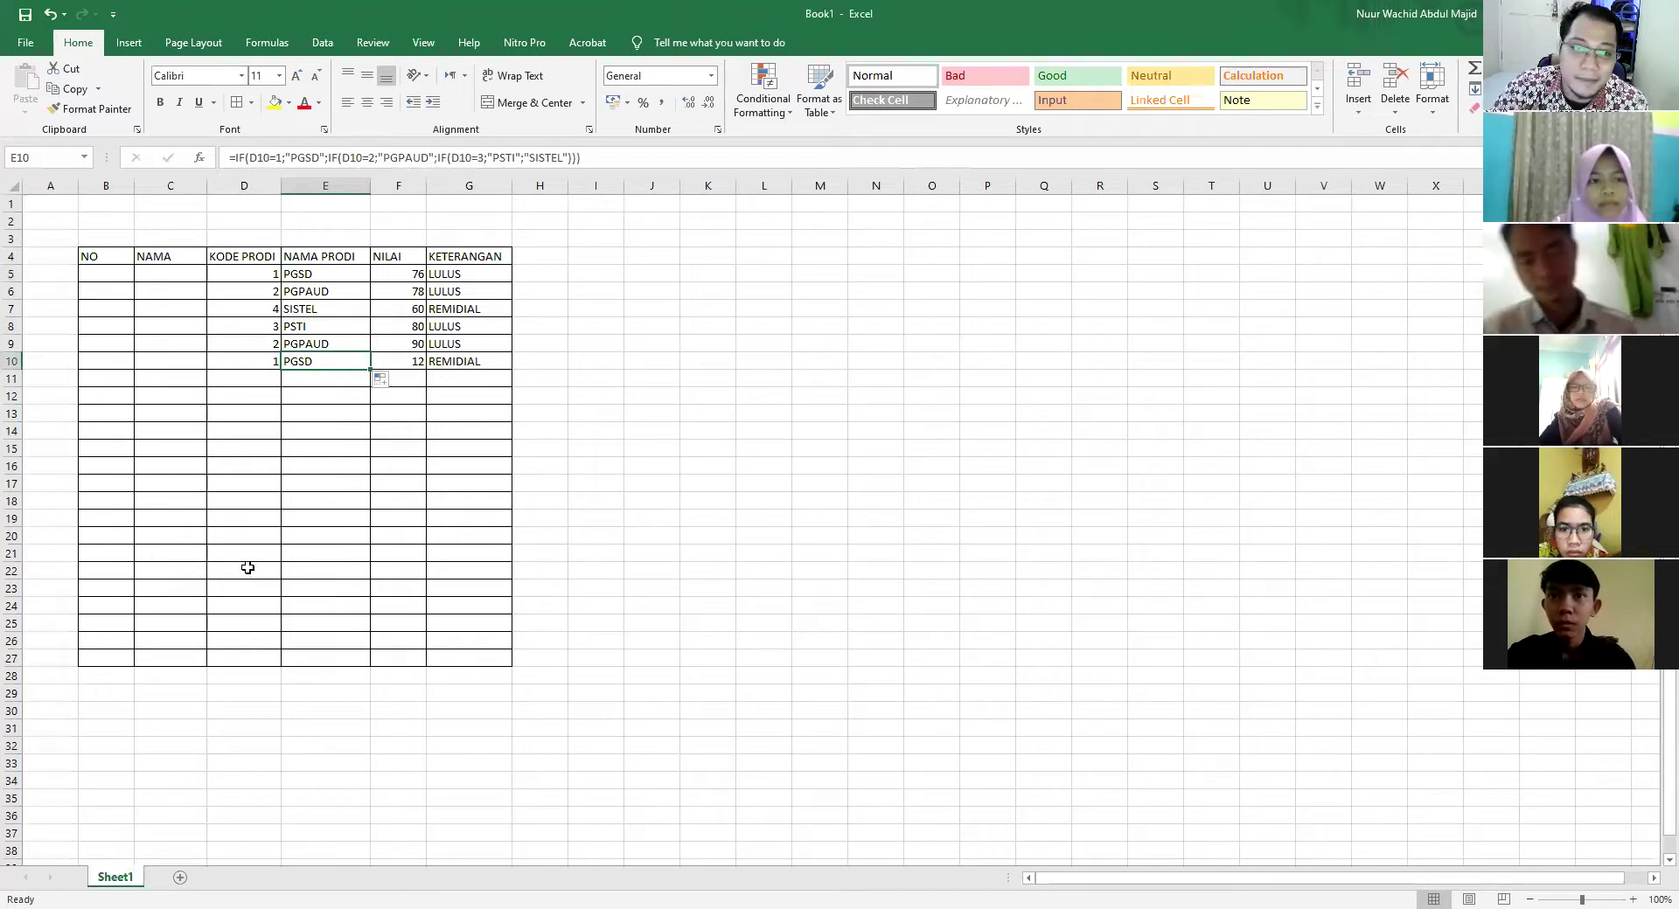
click(317, 276)
click(323, 295)
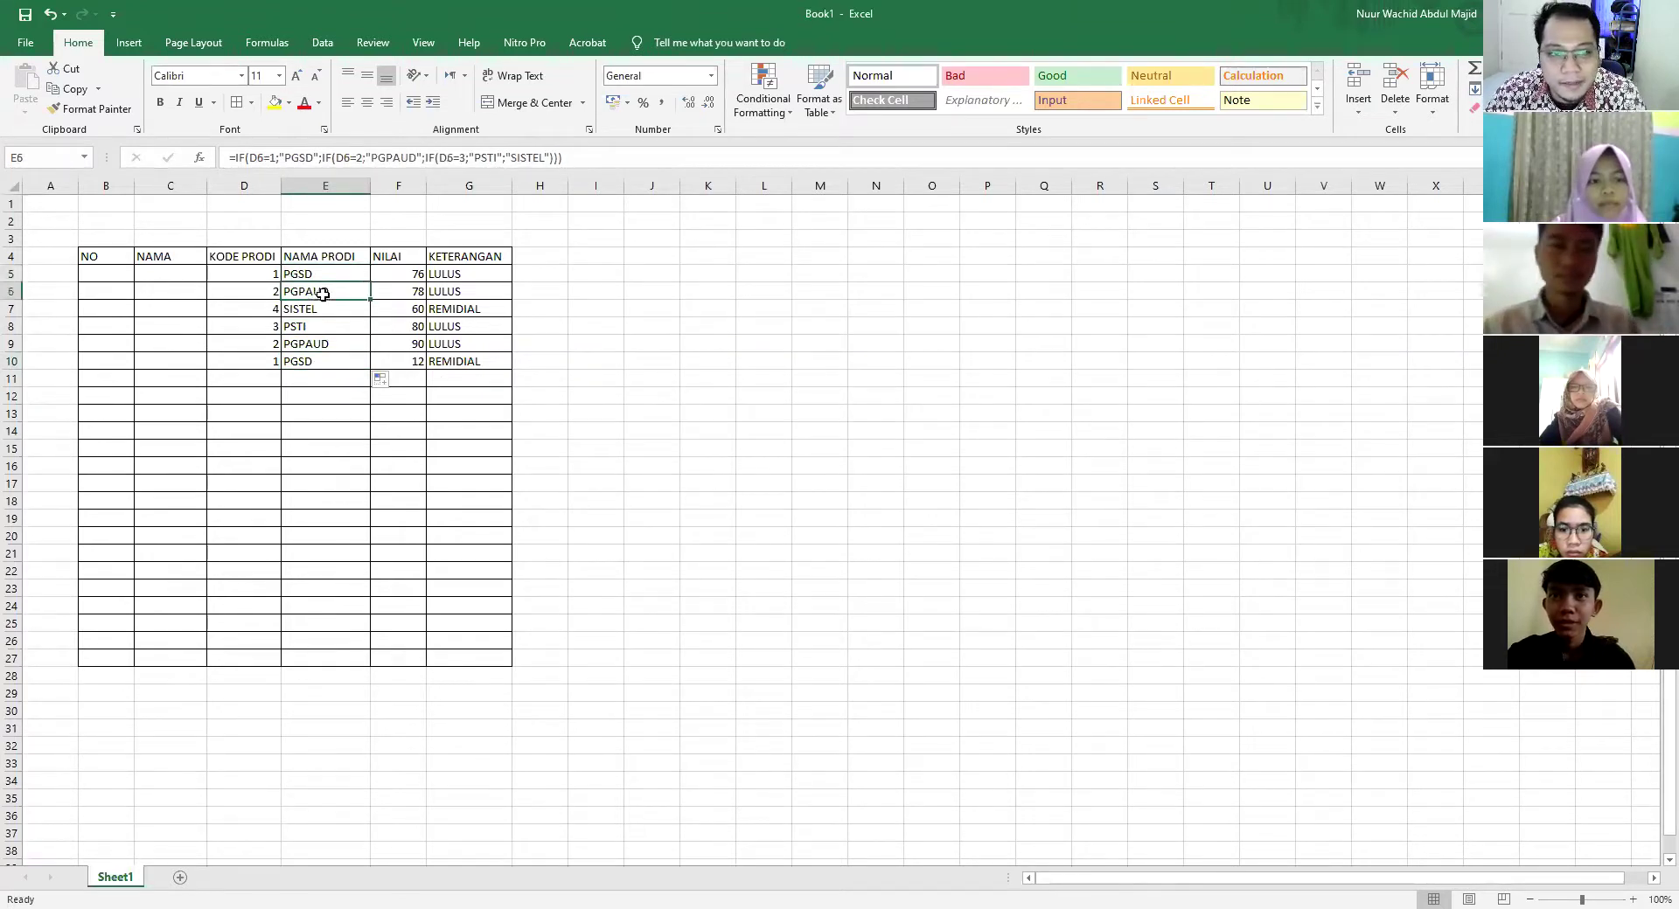
click(324, 310)
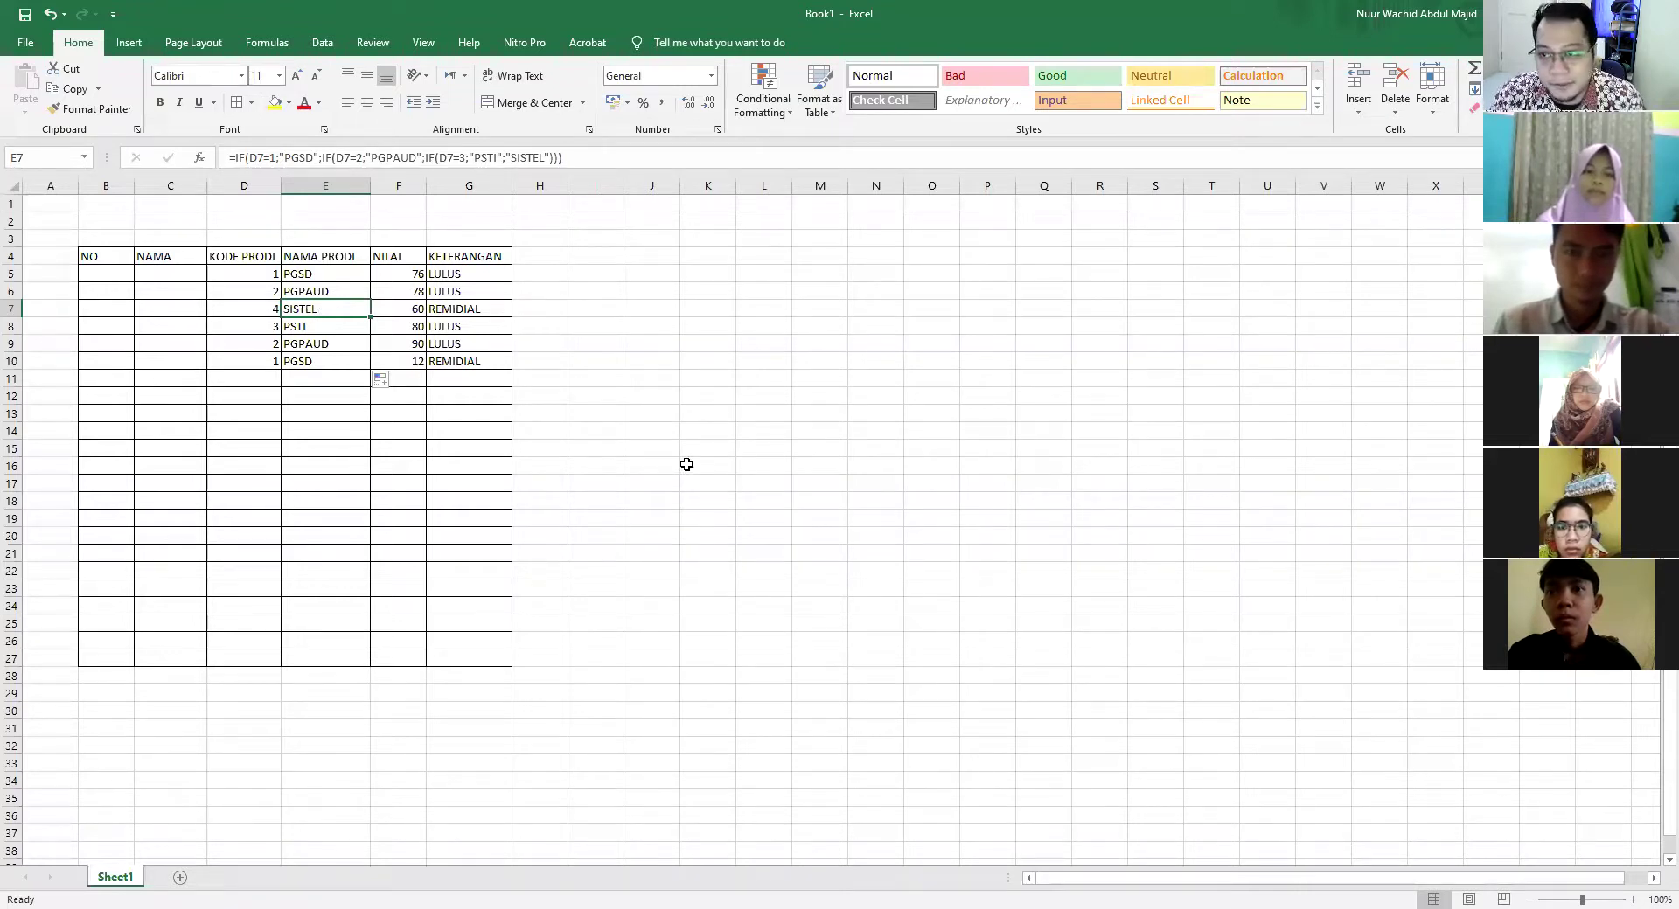
click(675, 454)
click(238, 252)
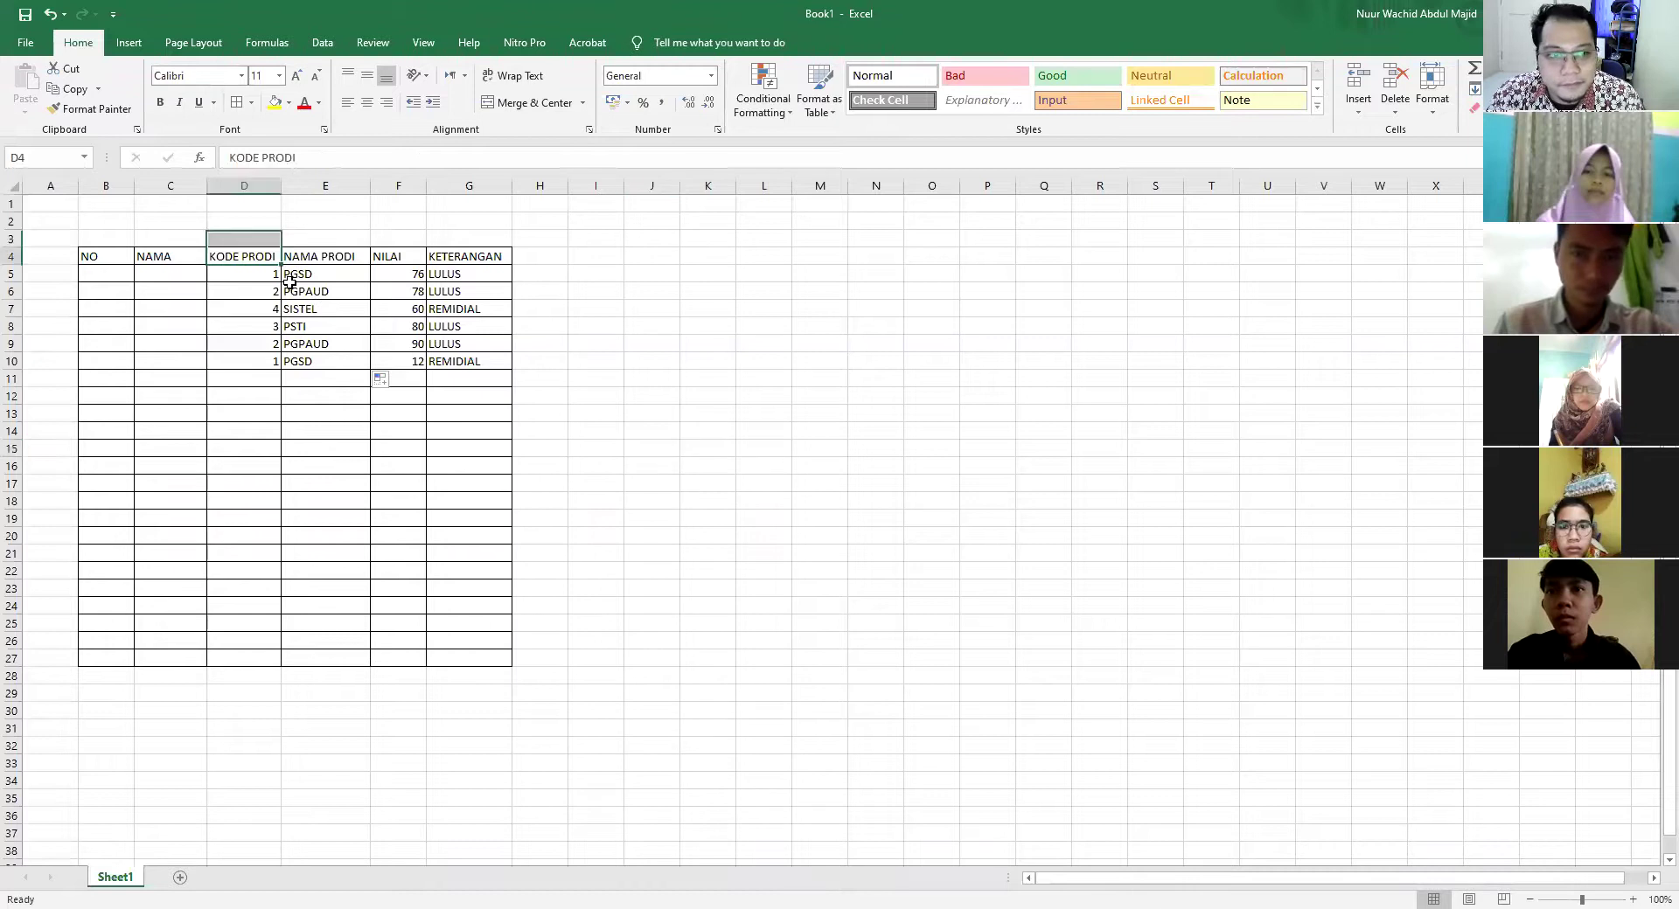
click(302, 285)
click(312, 328)
click(348, 395)
click(830, 415)
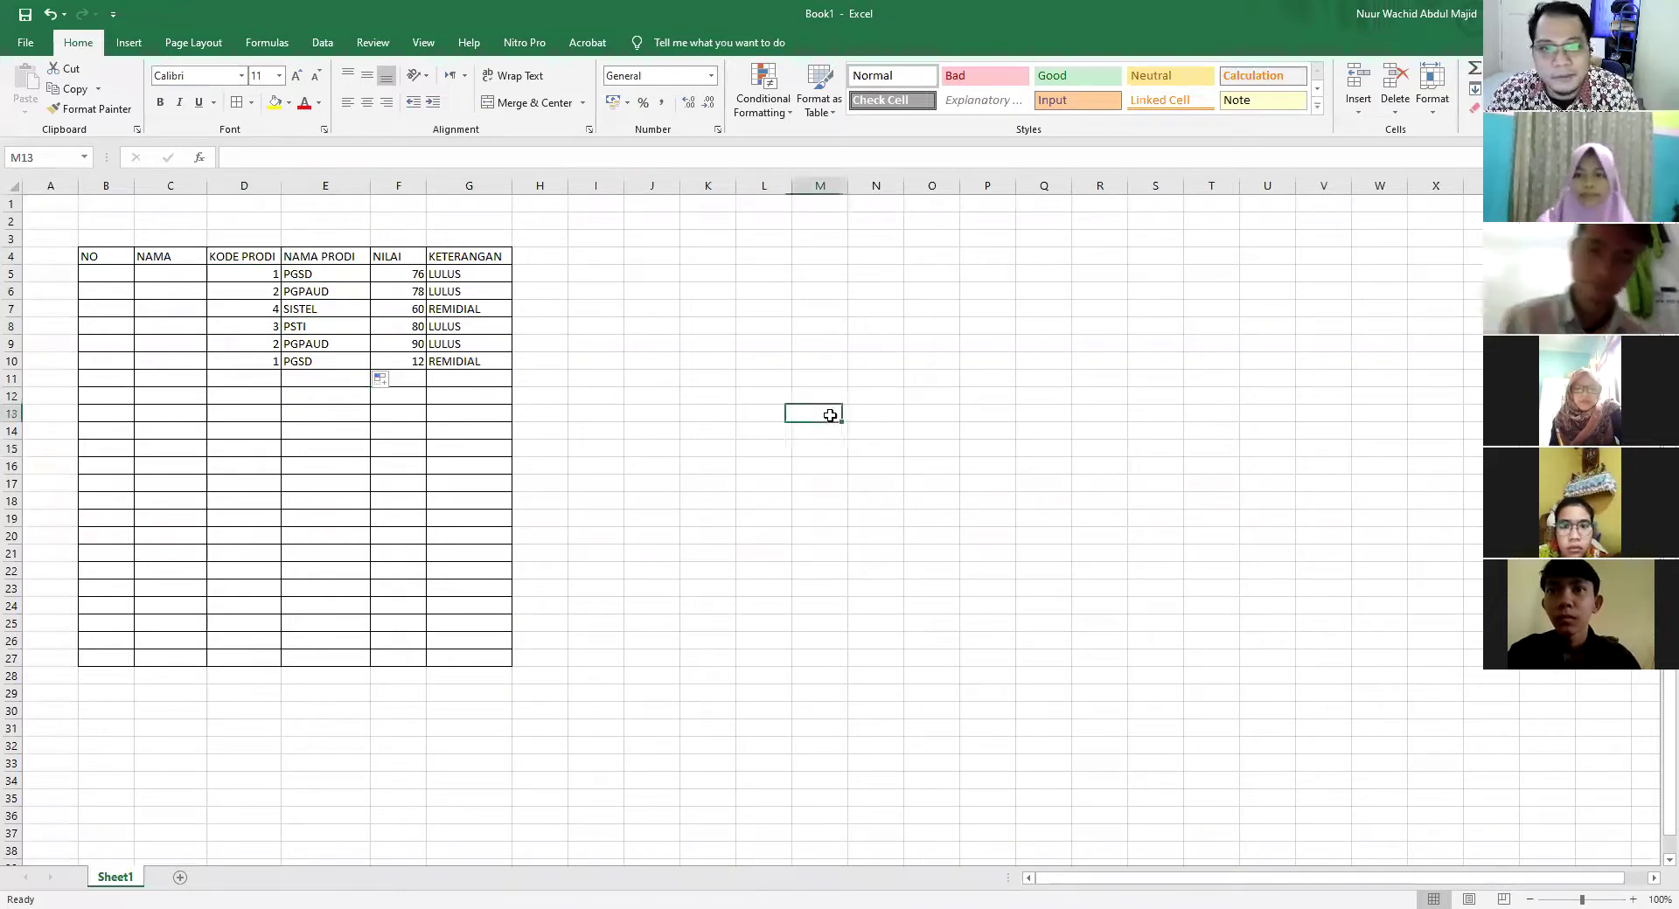
click(267, 308)
click(752, 306)
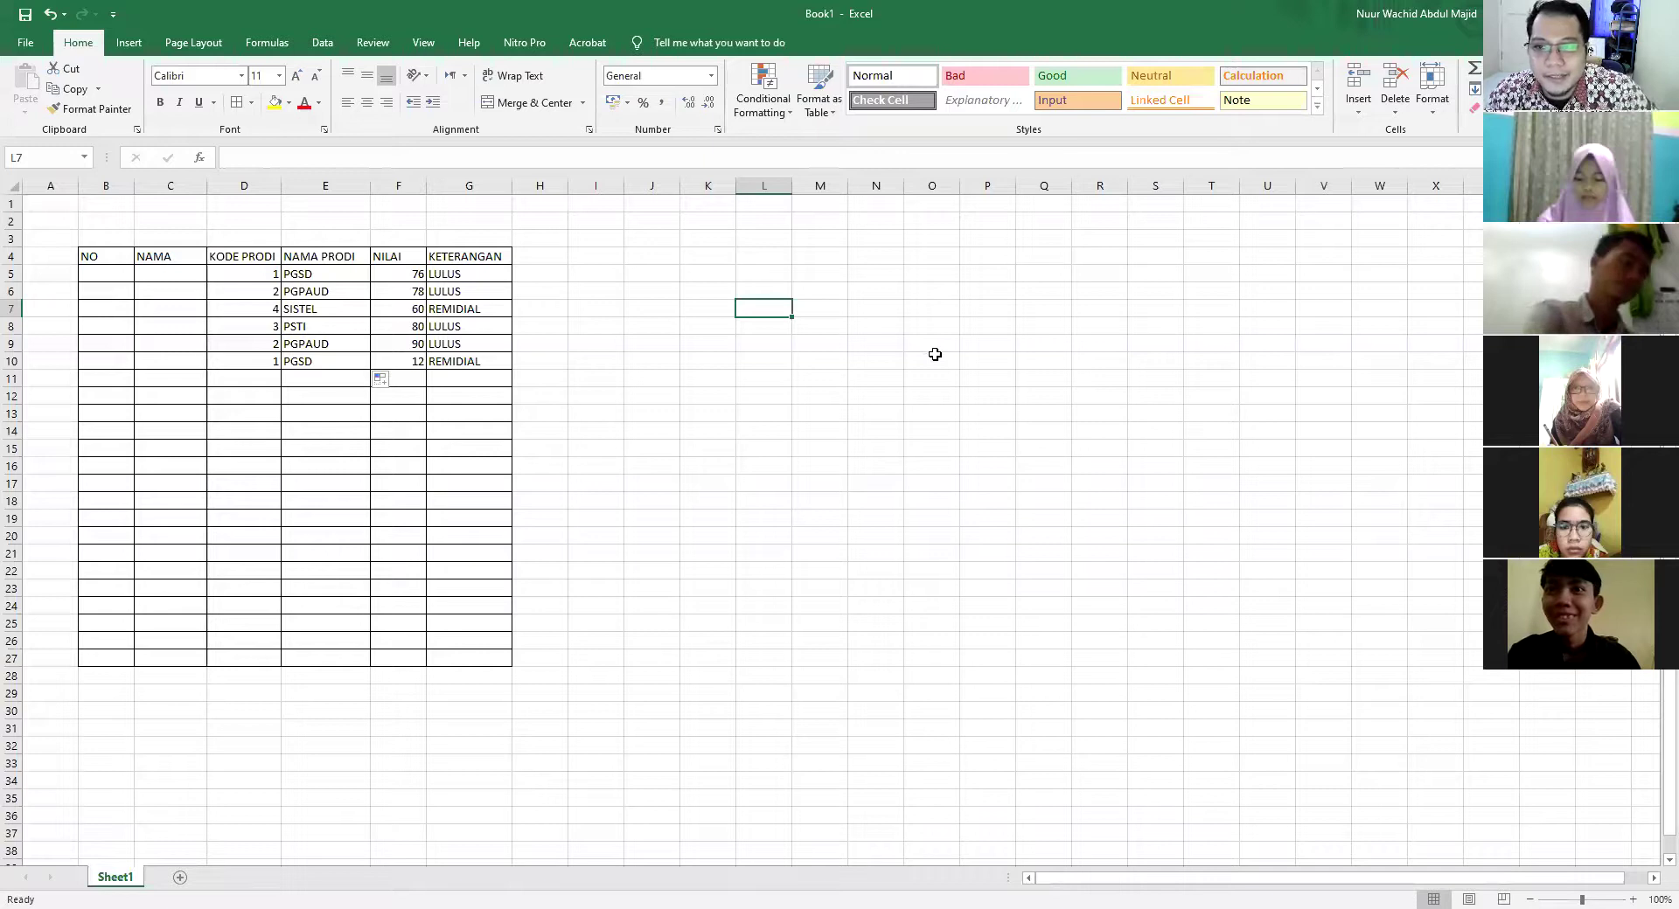
click(815, 275)
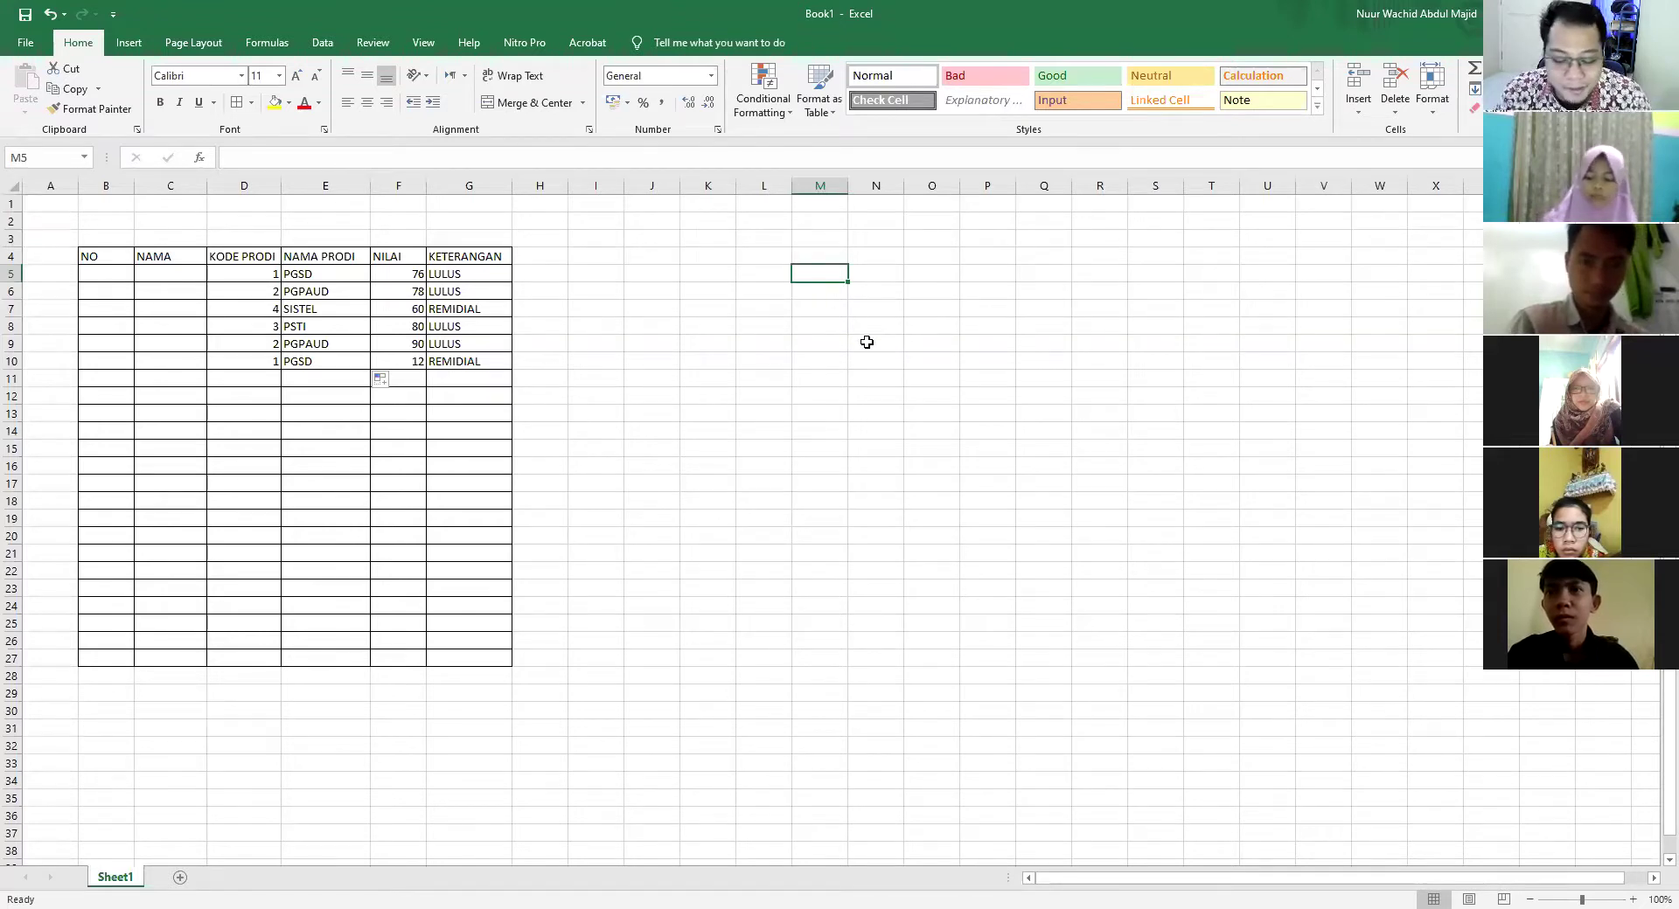
Type the labels LEFT, MID and RIGHT into M5:M7
text(LEFT)
key(Return)
text(MID)
key(Return)
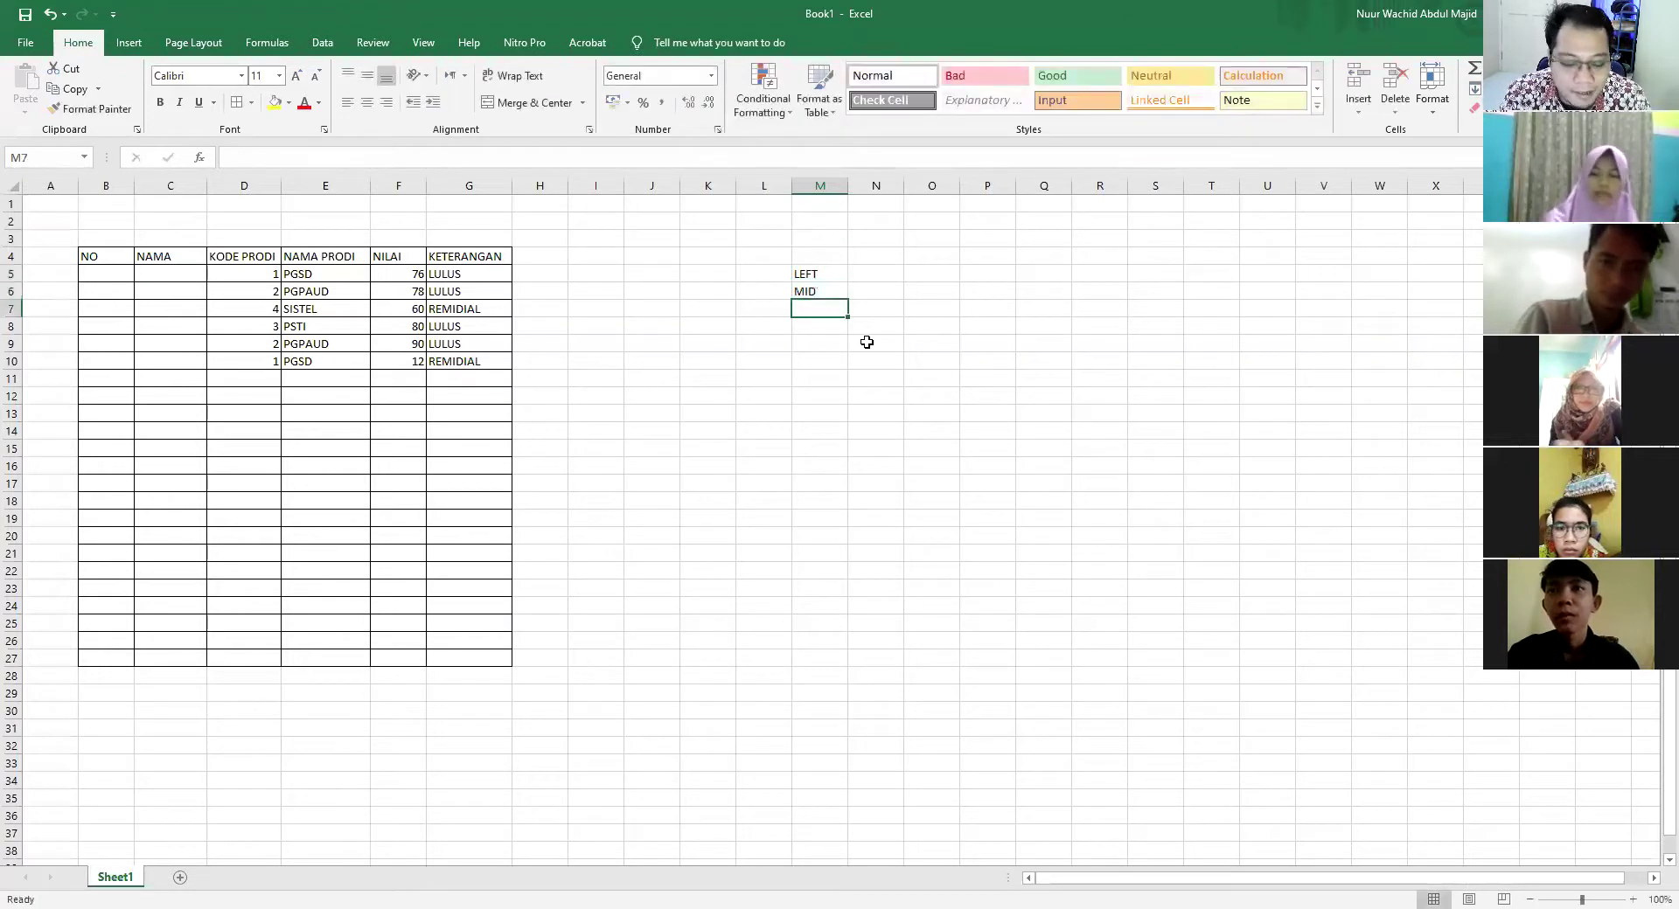
text(RIGHT)
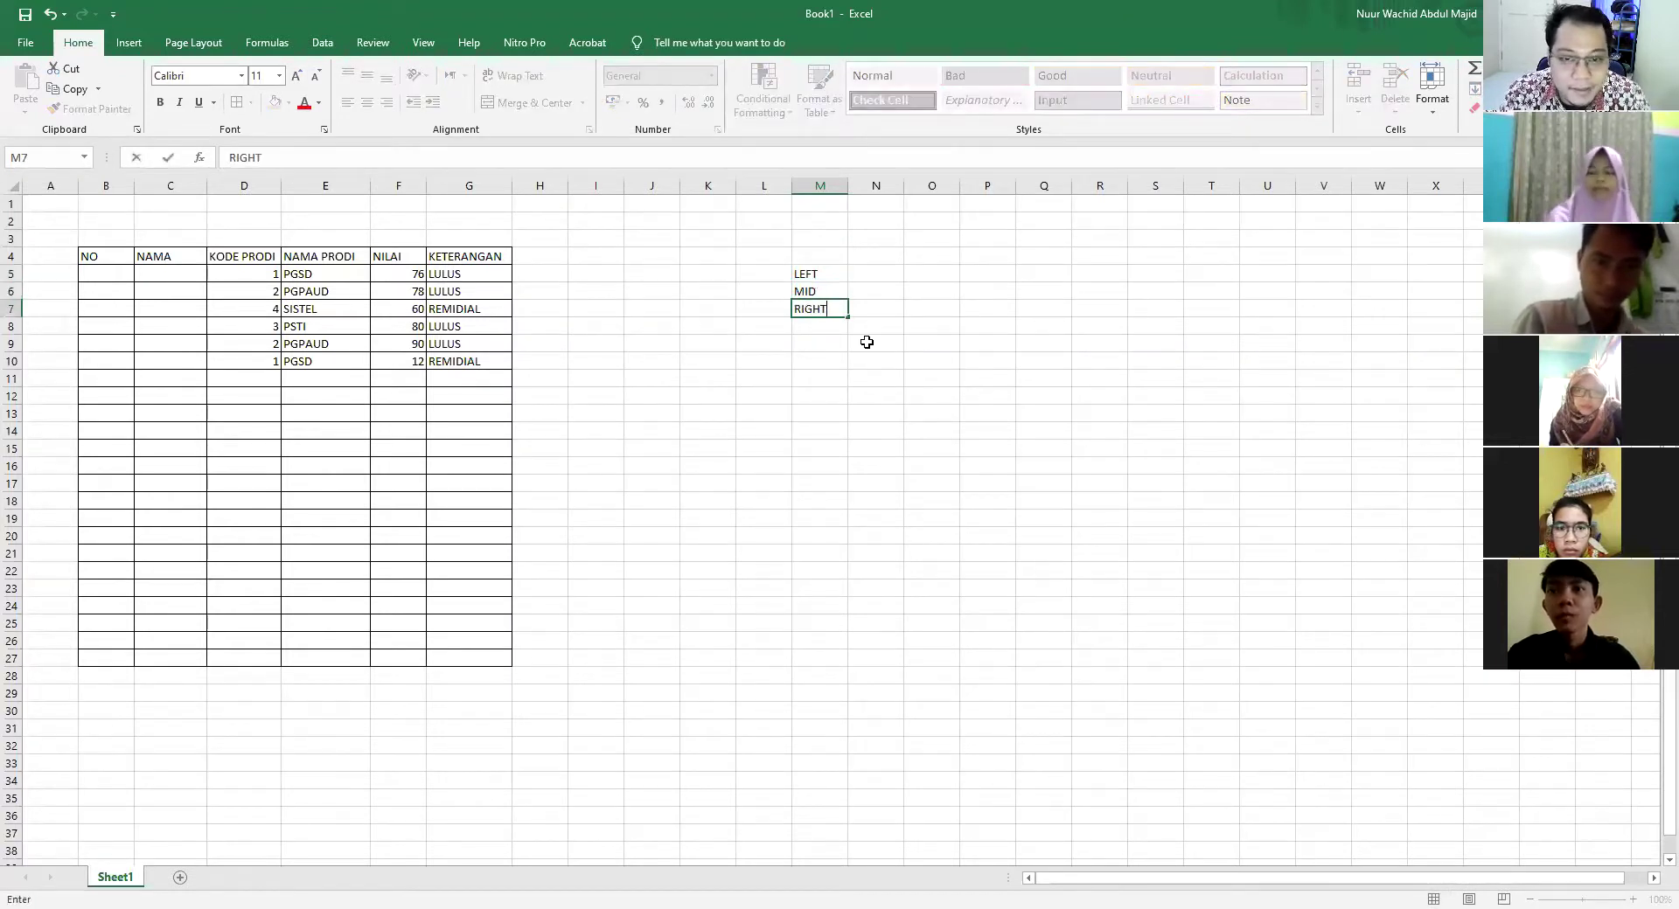
key(Tab)
key(Up)
key(Up)
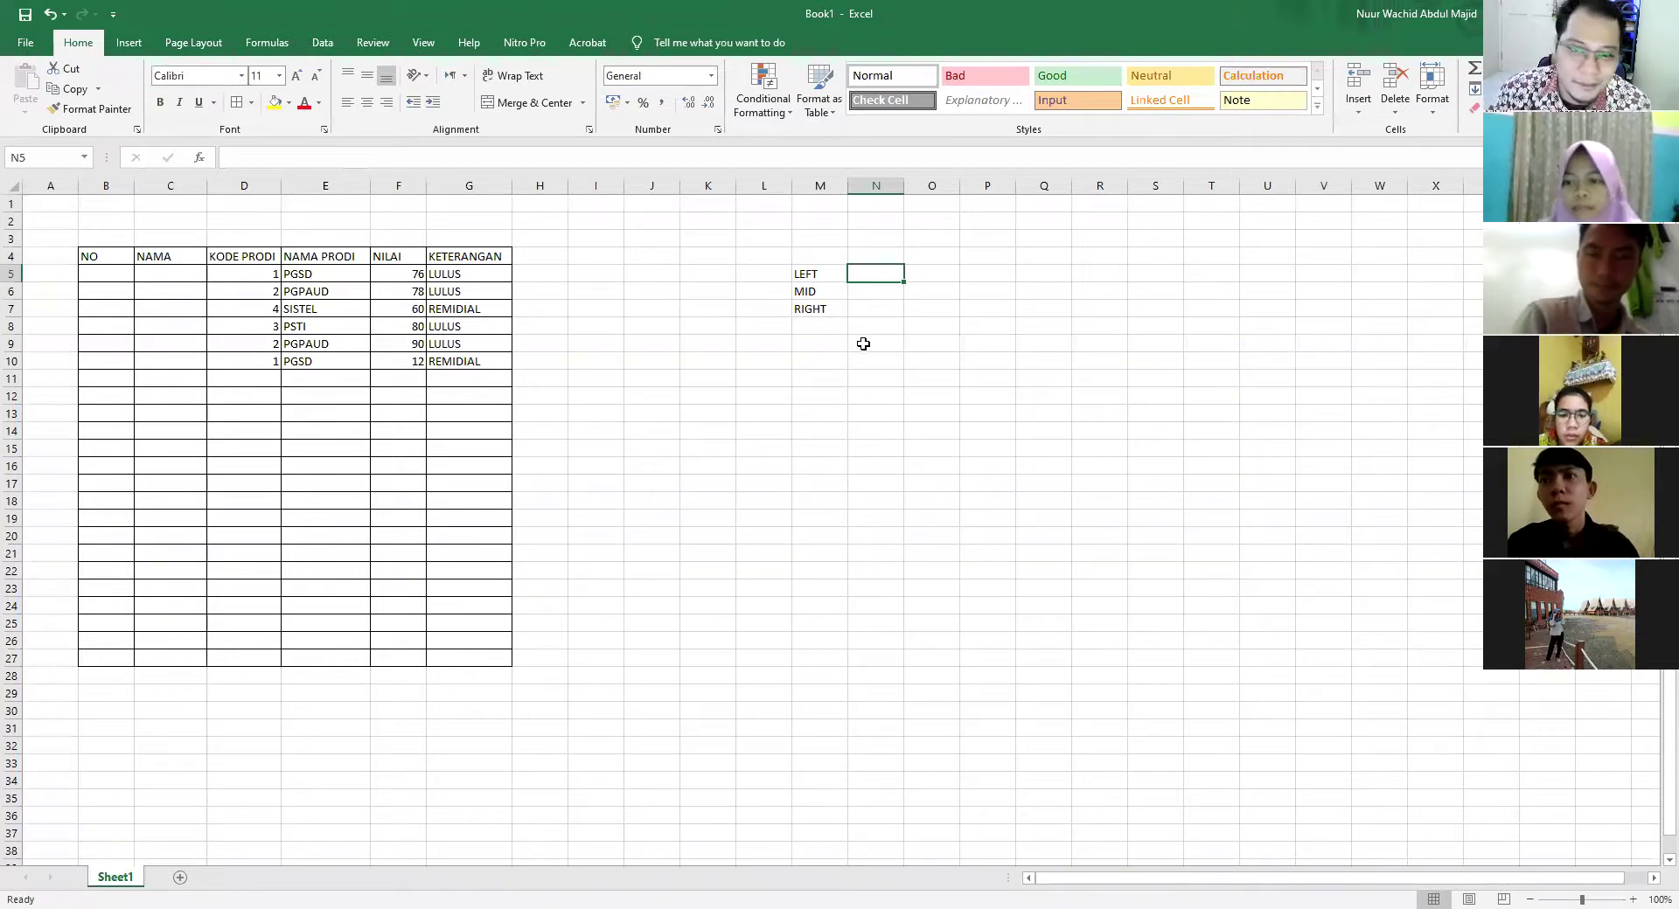
Enter a sample four-word full name in M13 and widen column M to fit it
click(822, 382)
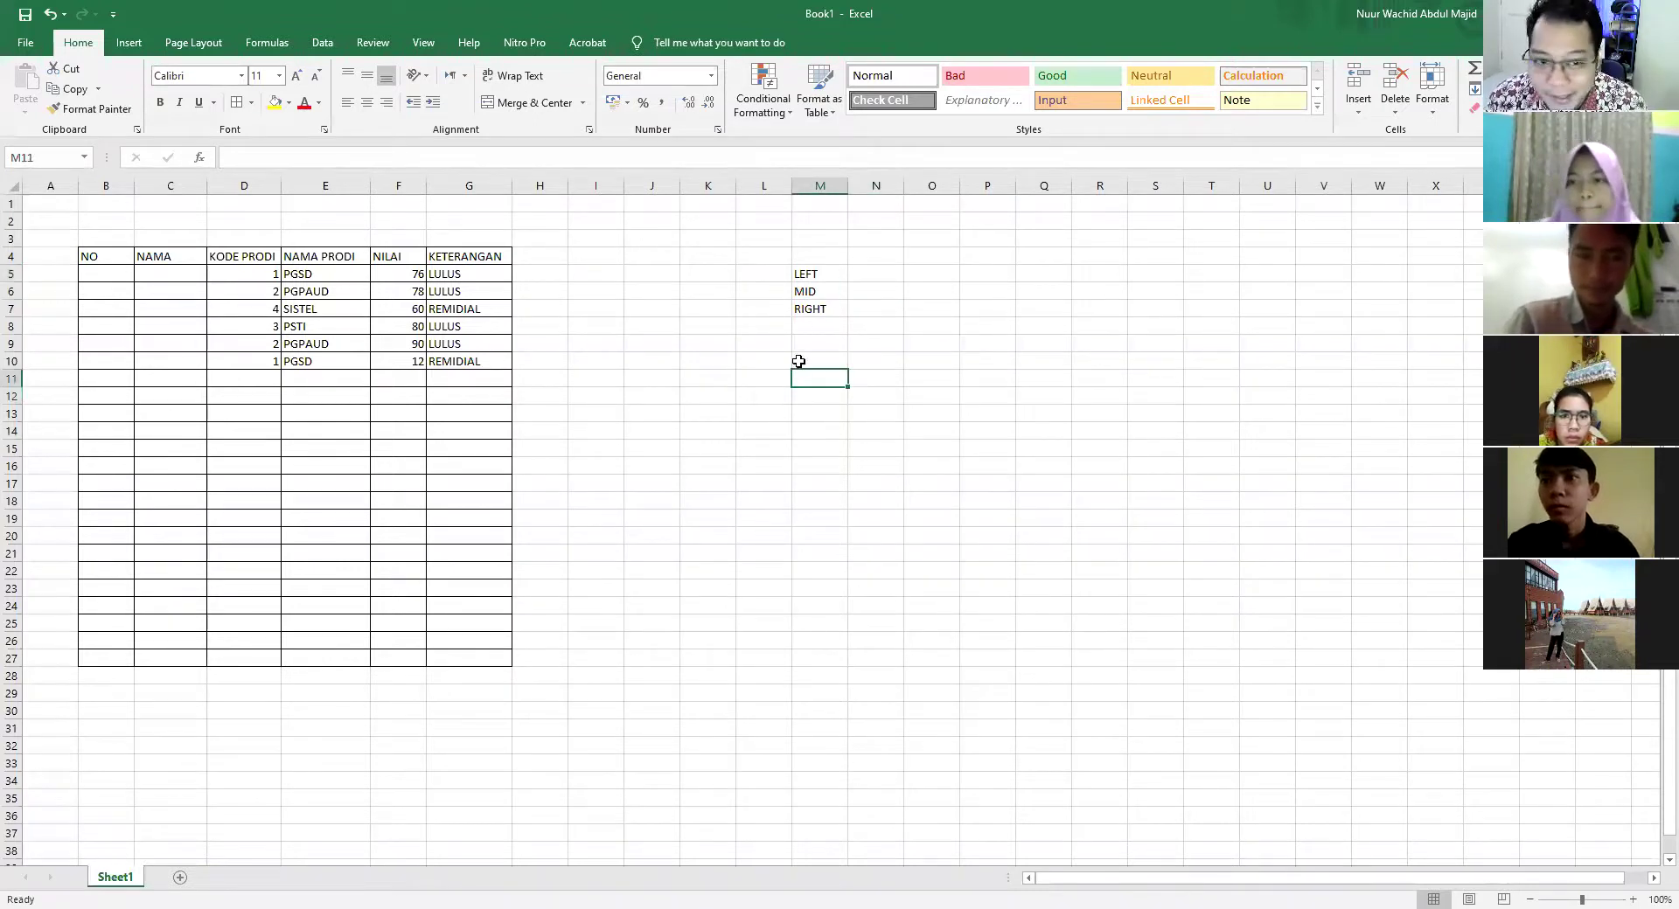
drag(166, 233, 633, 431)
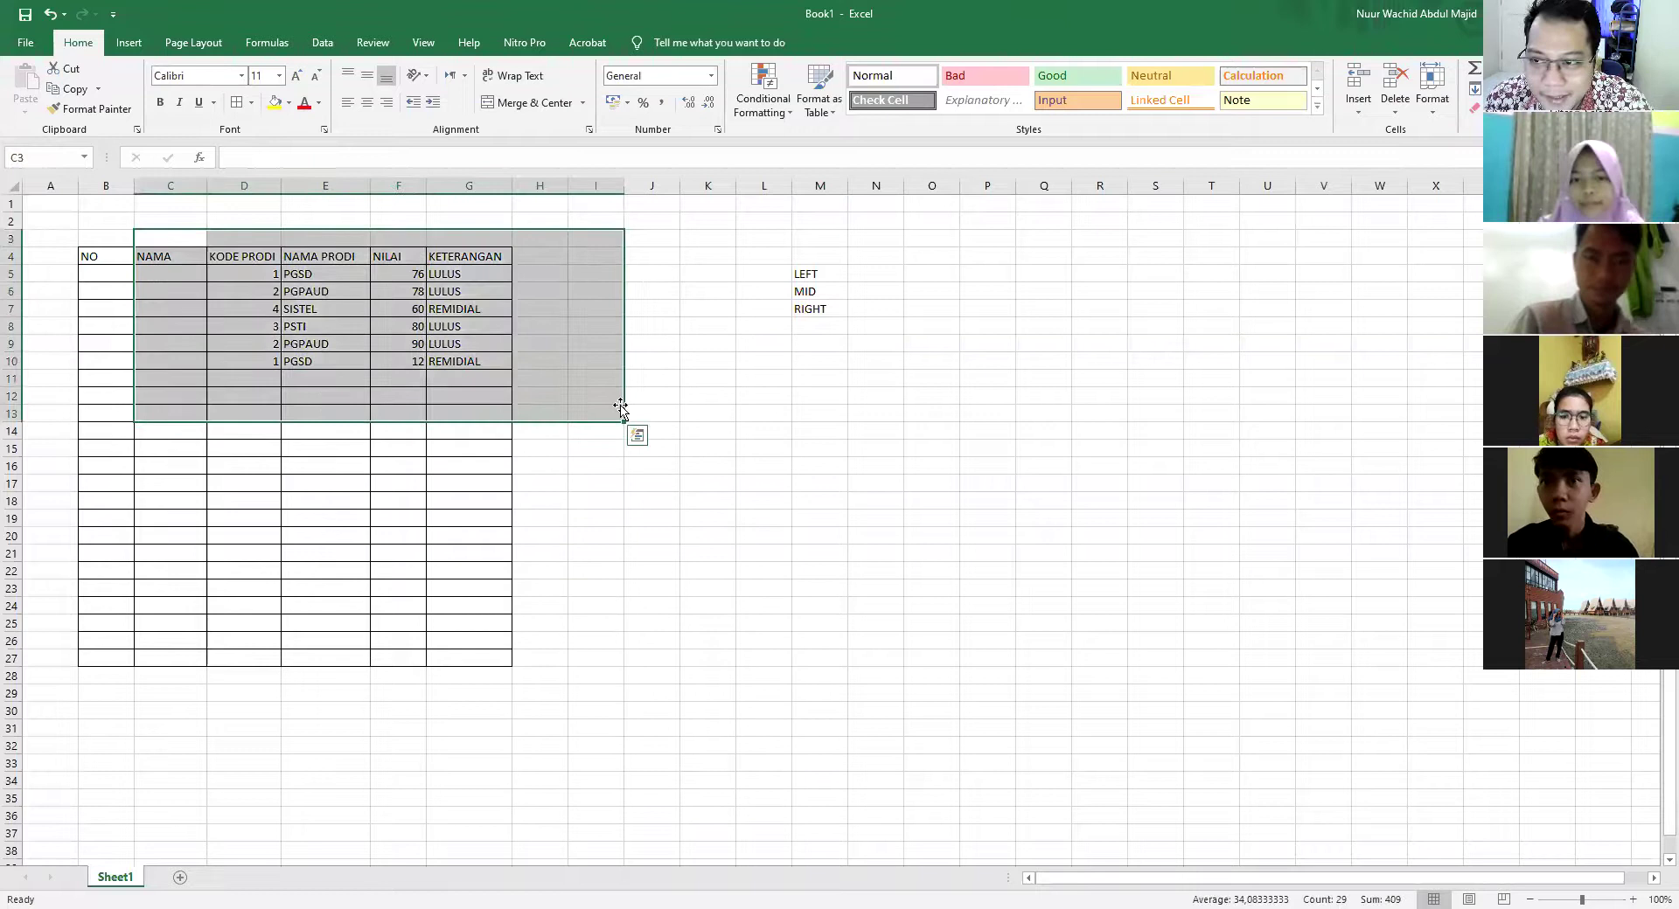
click(832, 446)
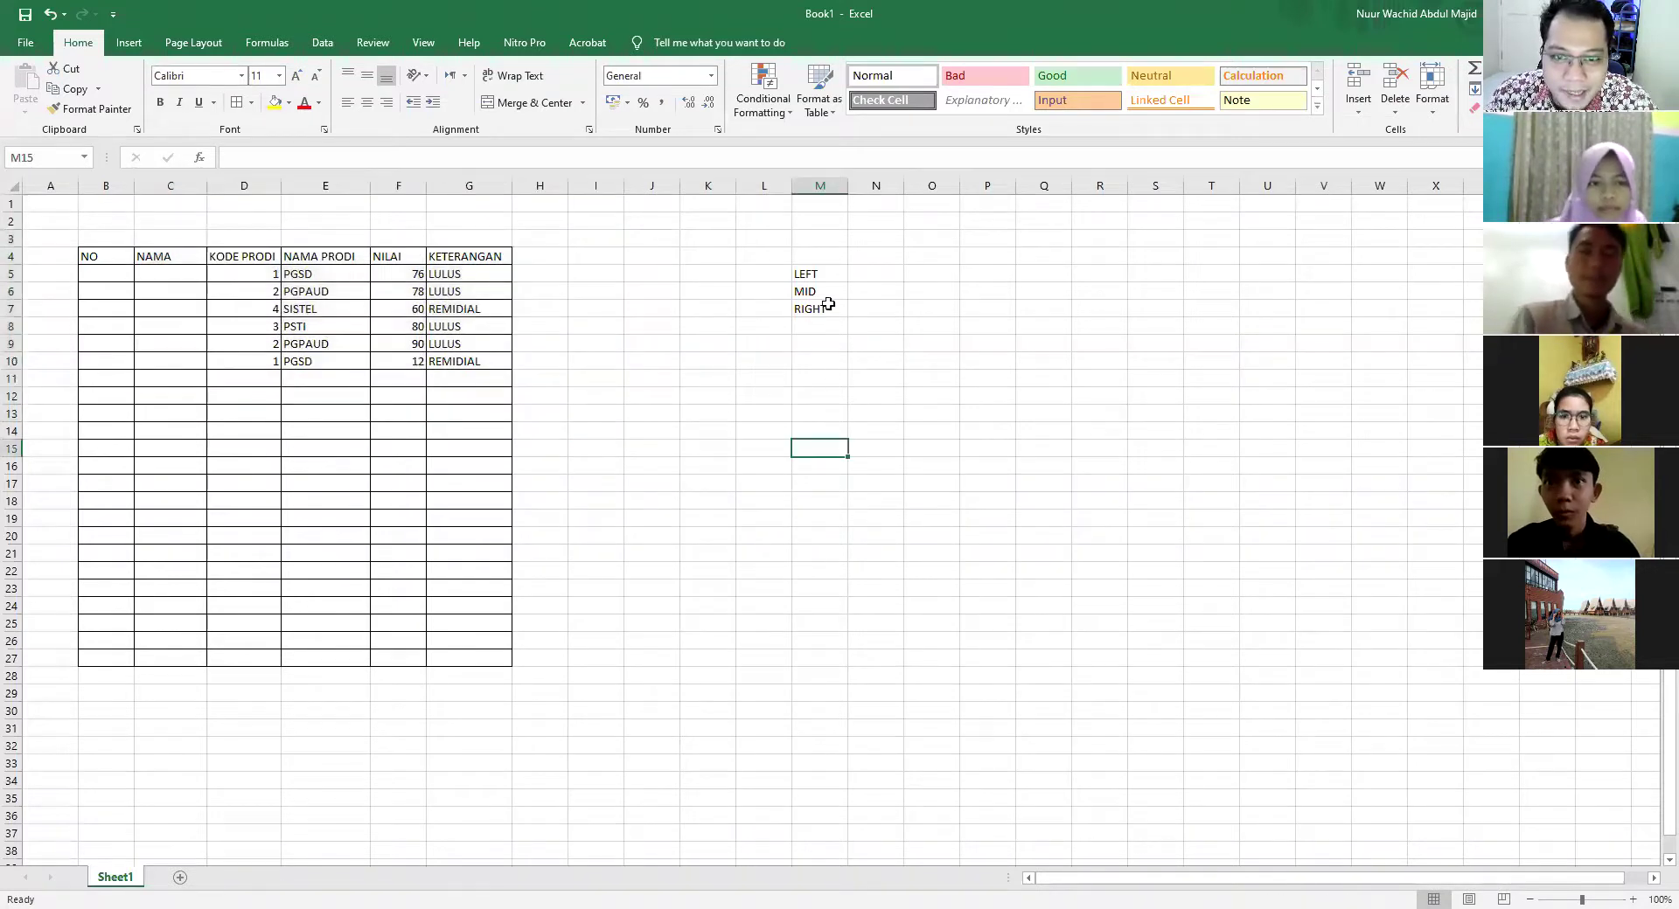
click(818, 417)
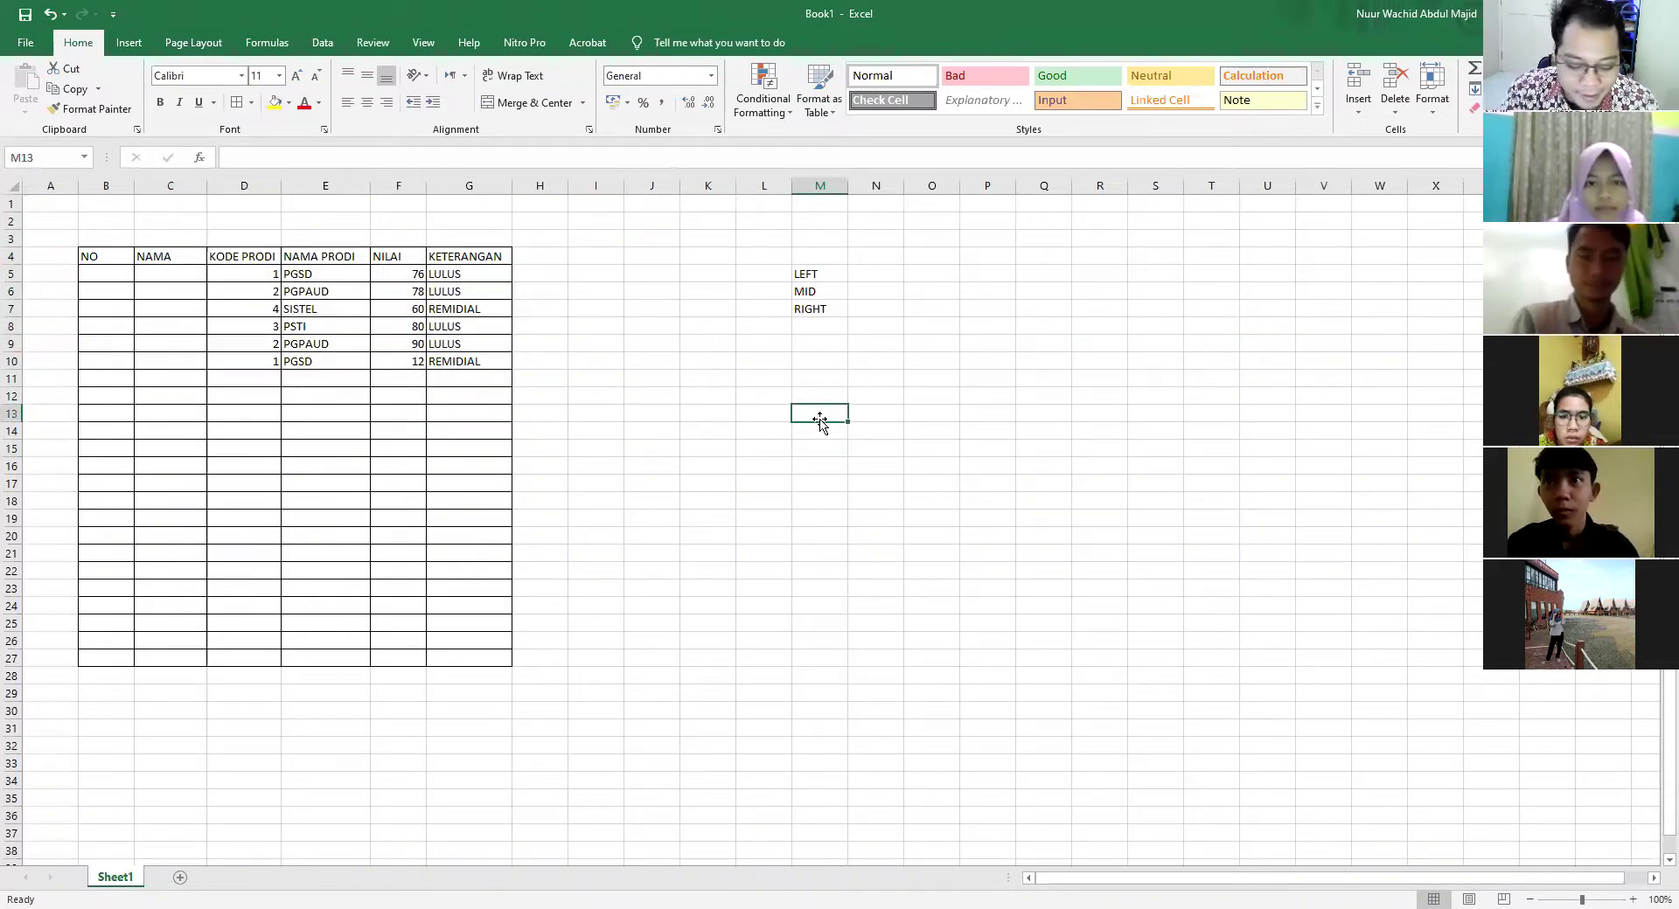
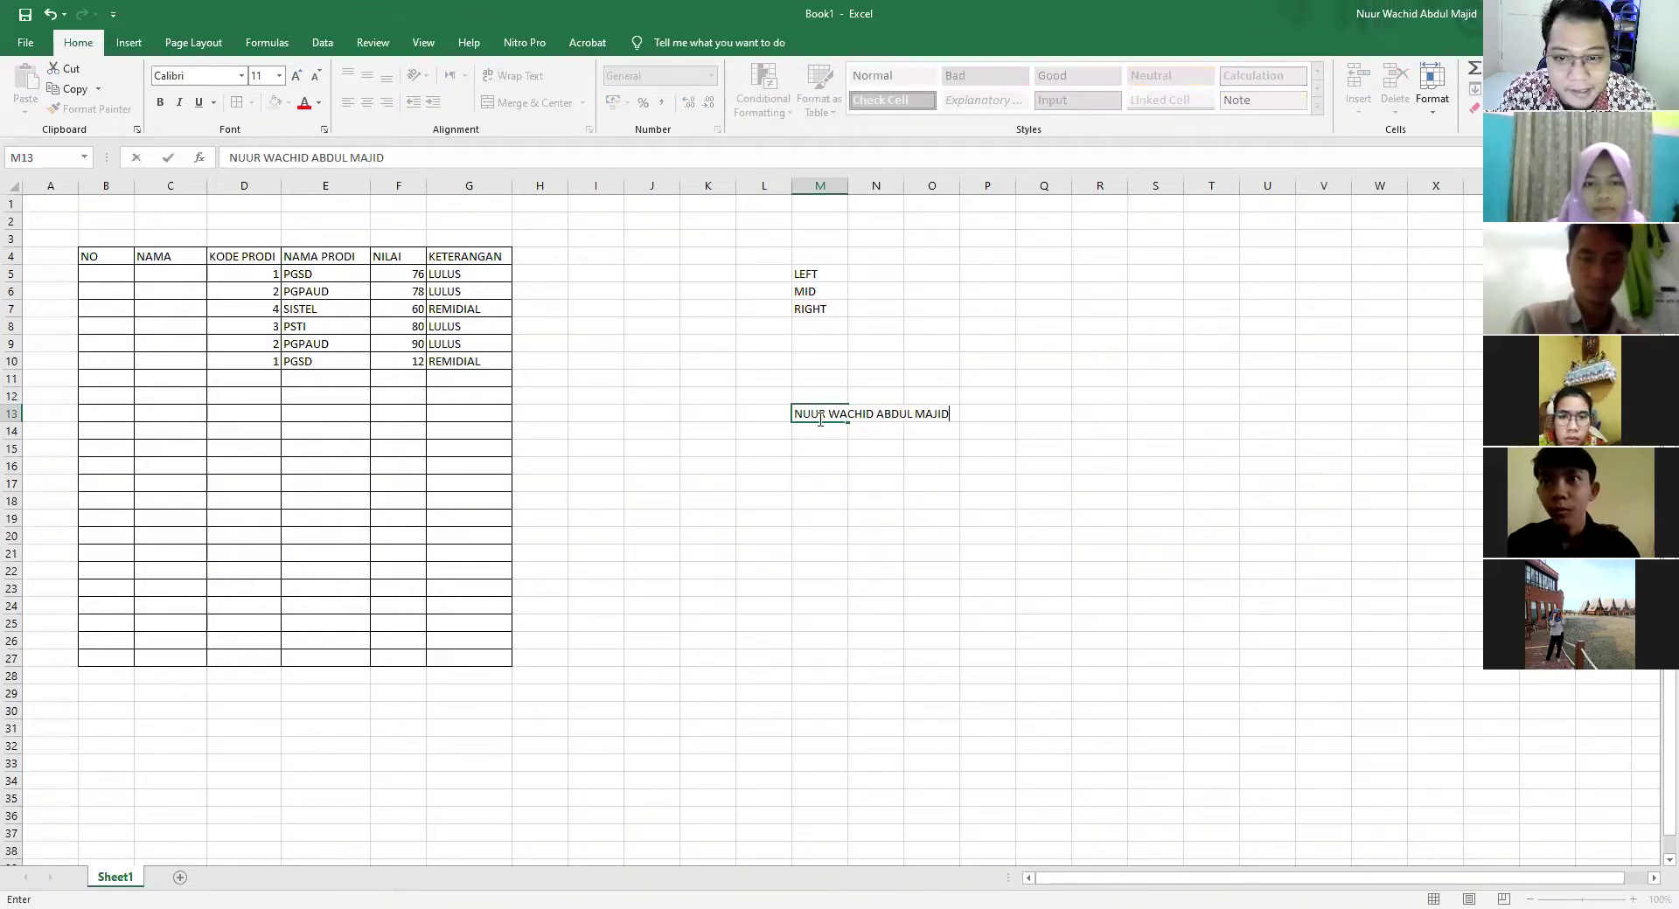
click(969, 463)
click(806, 416)
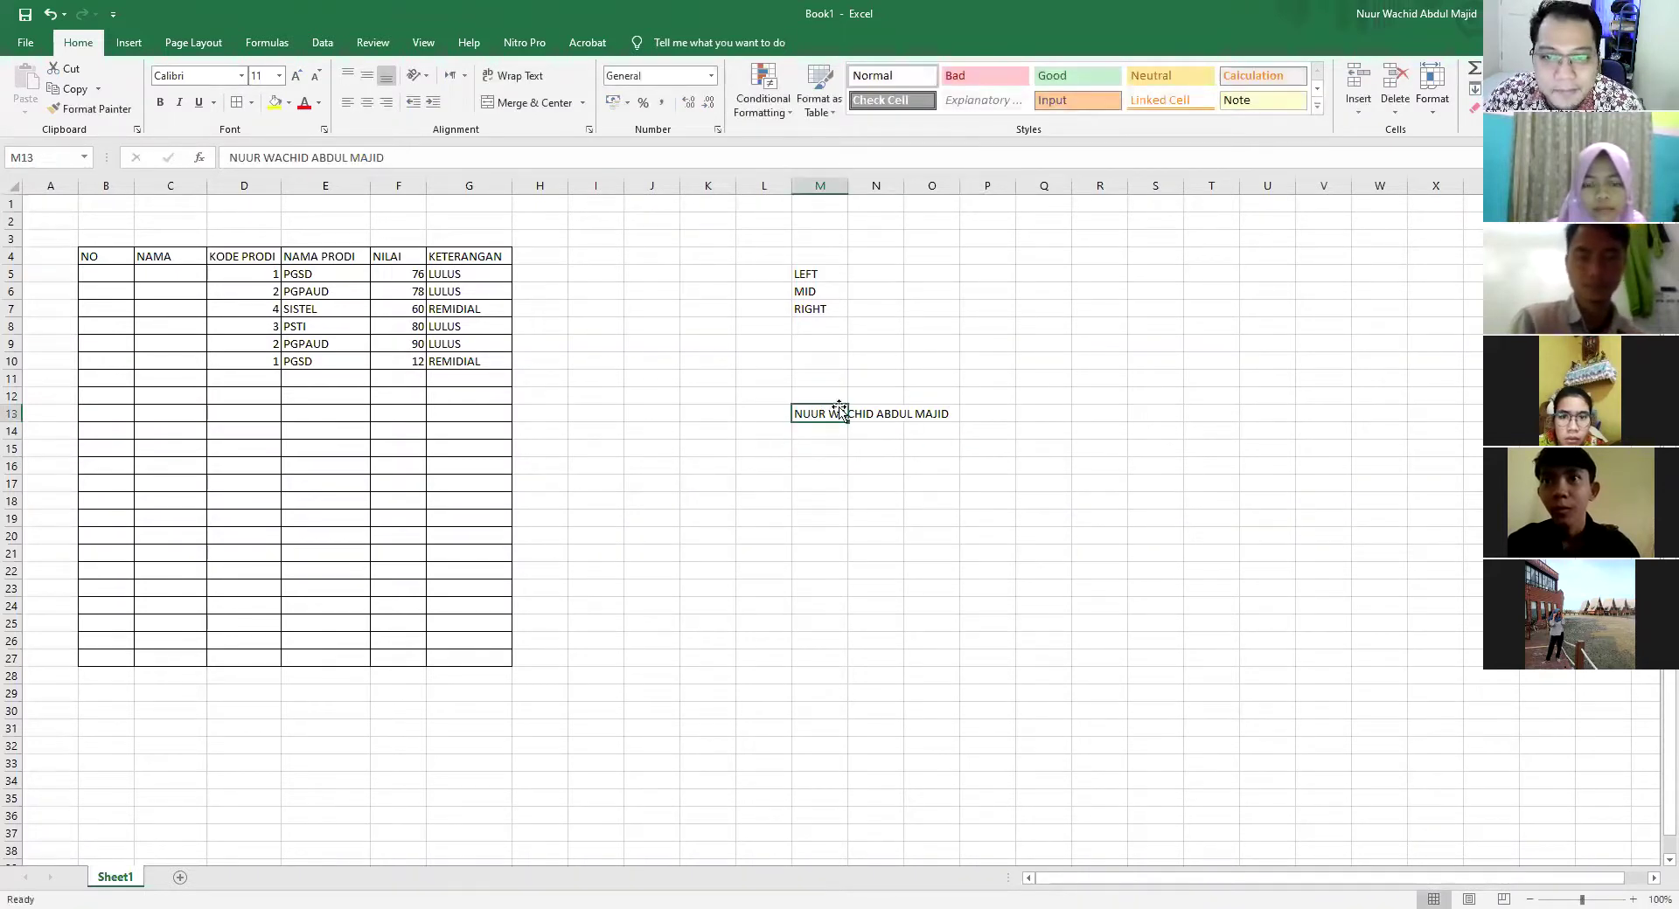
drag(847, 186, 968, 184)
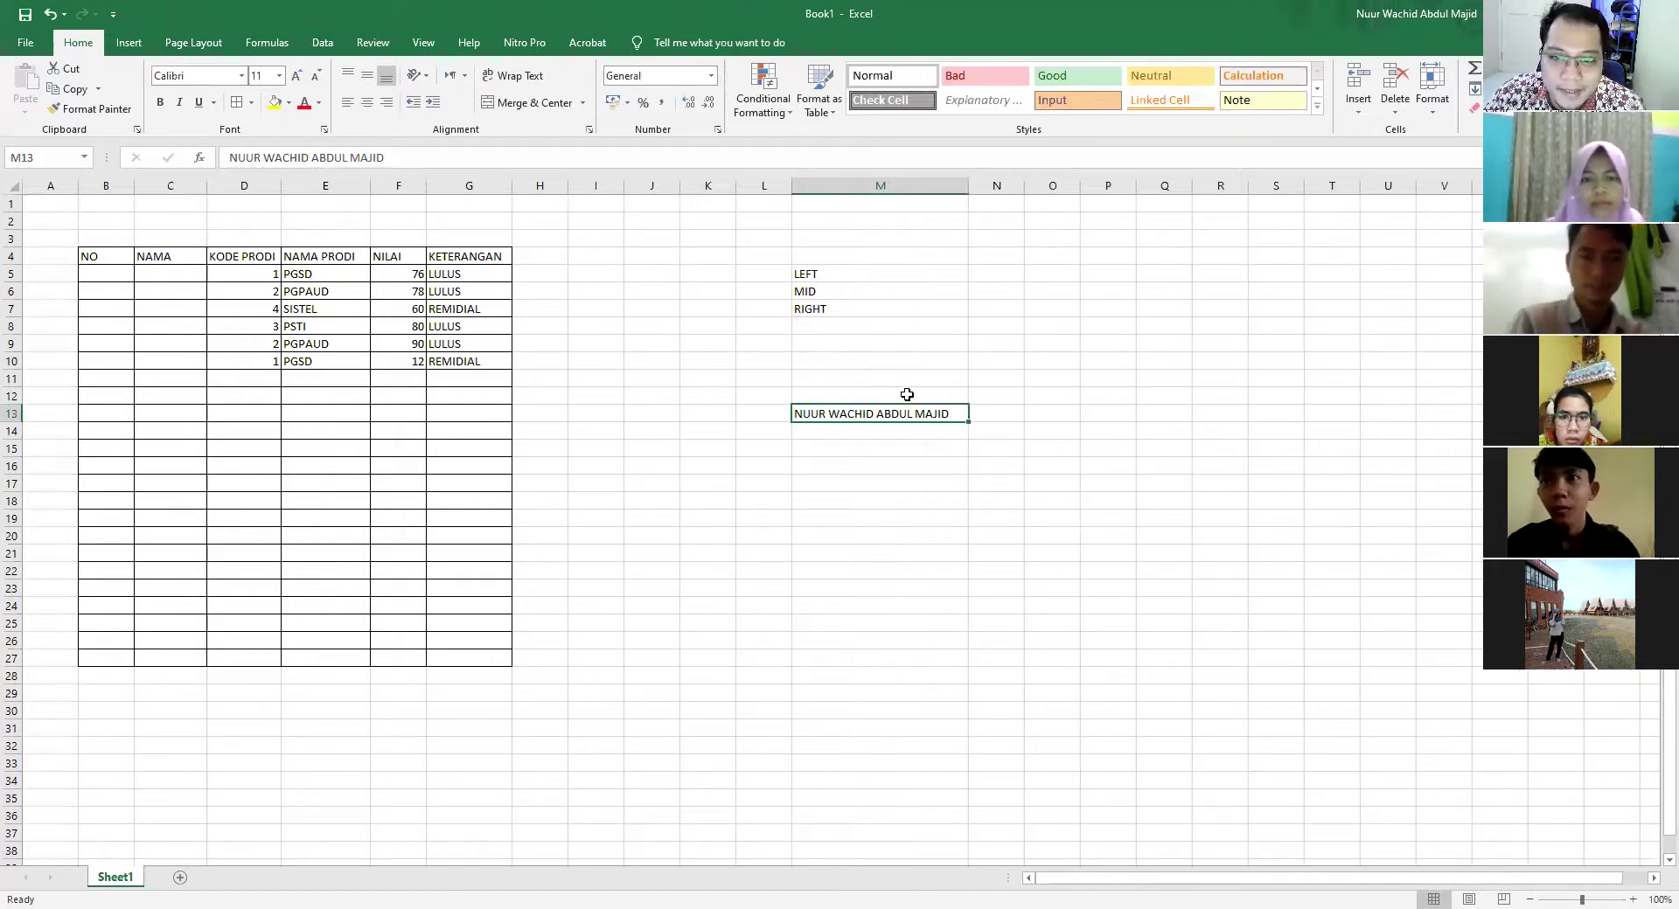
click(1010, 414)
click(998, 395)
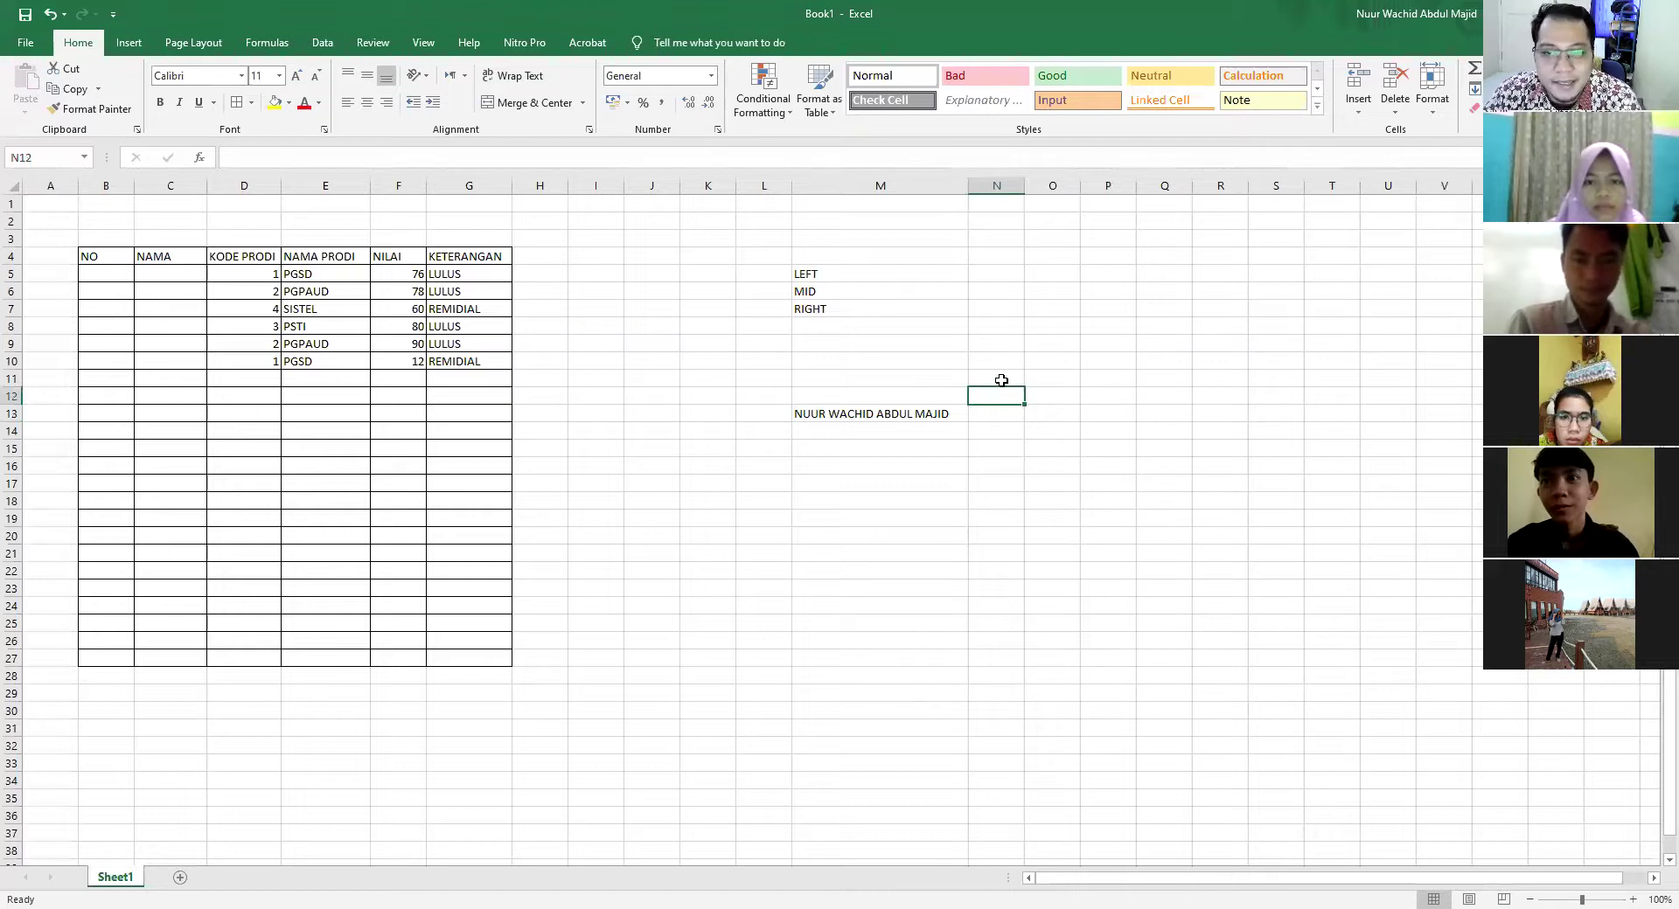
Type headings LEFT, MID and RIGHT into N12, O12 and P12
text(LEFT)
key(Tab)
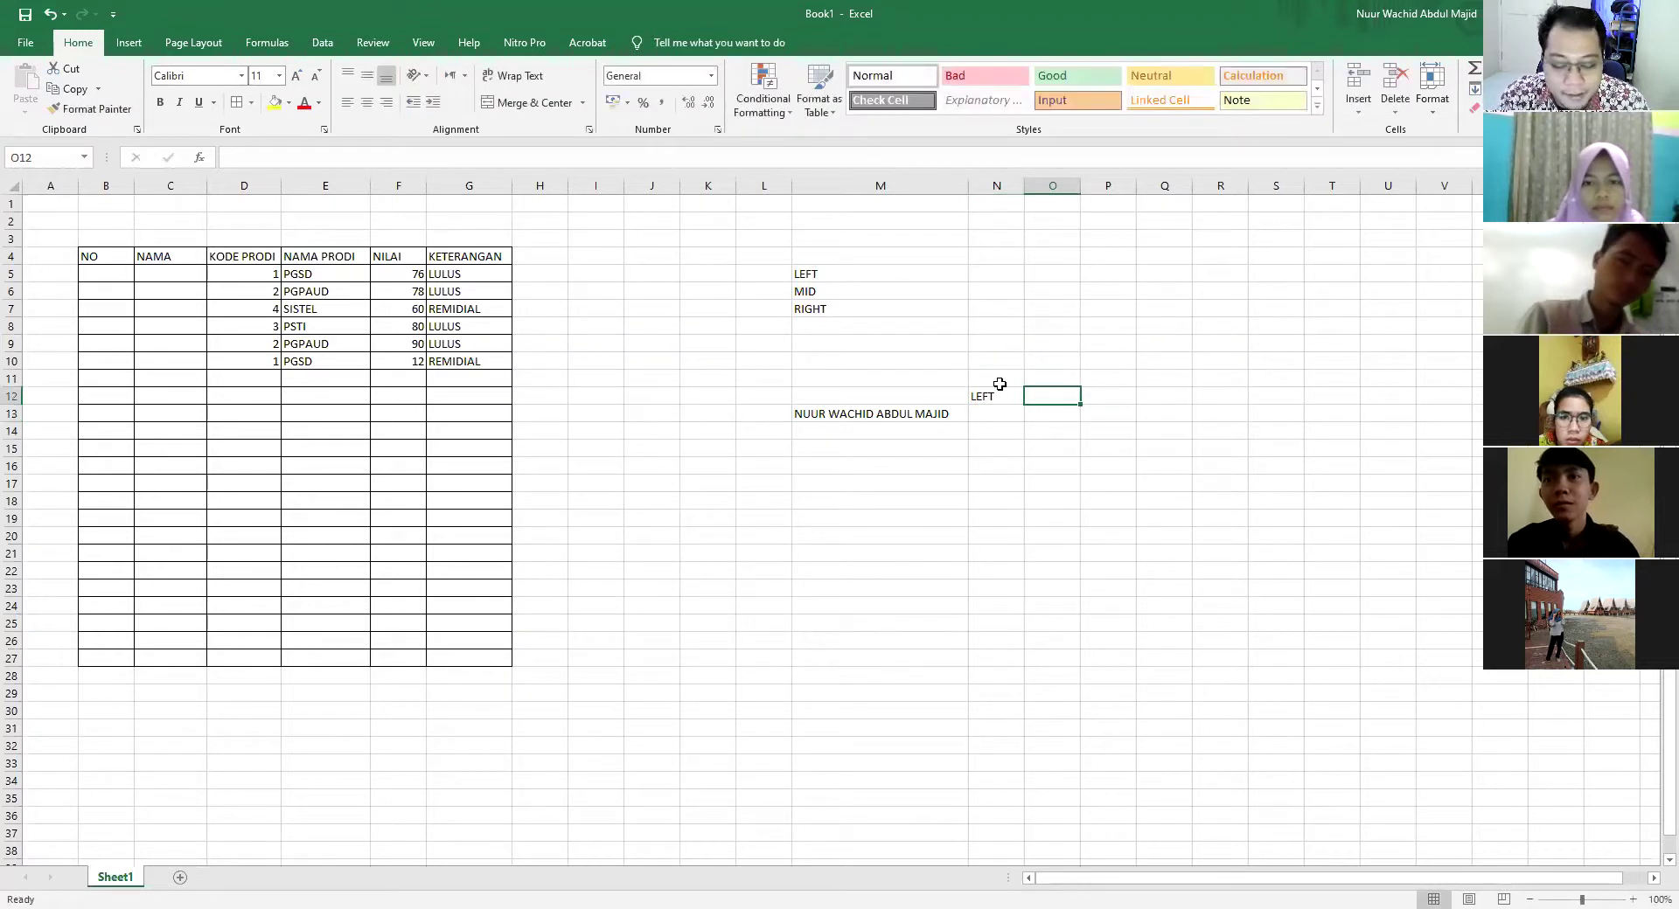
text(MID)
key(Tab)
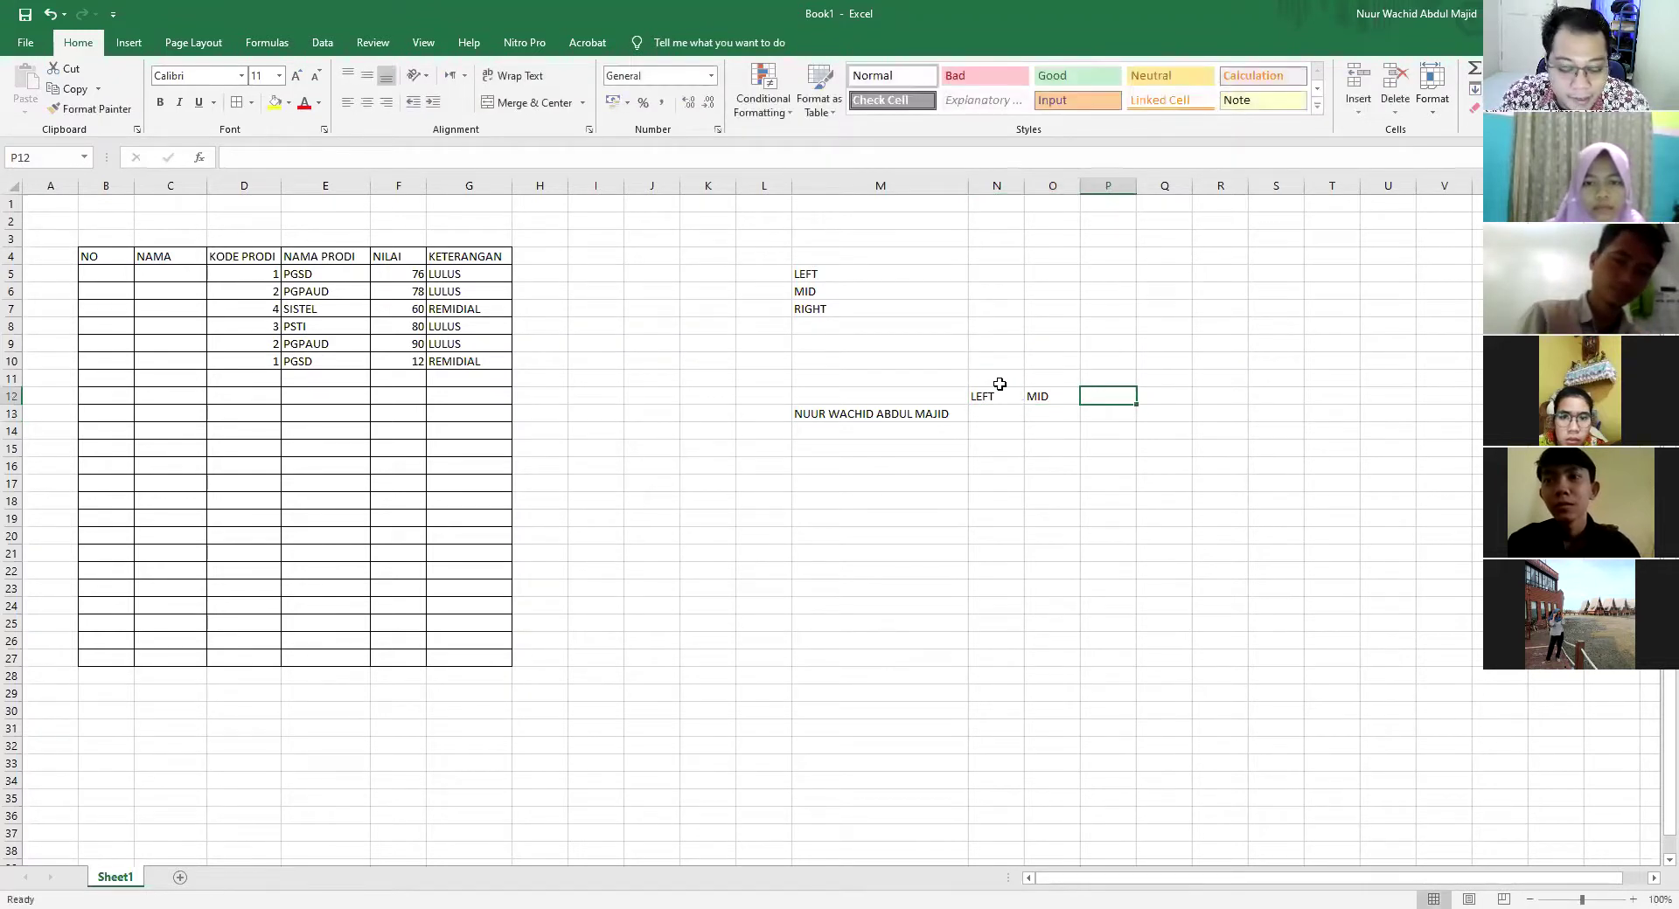
text(RI)
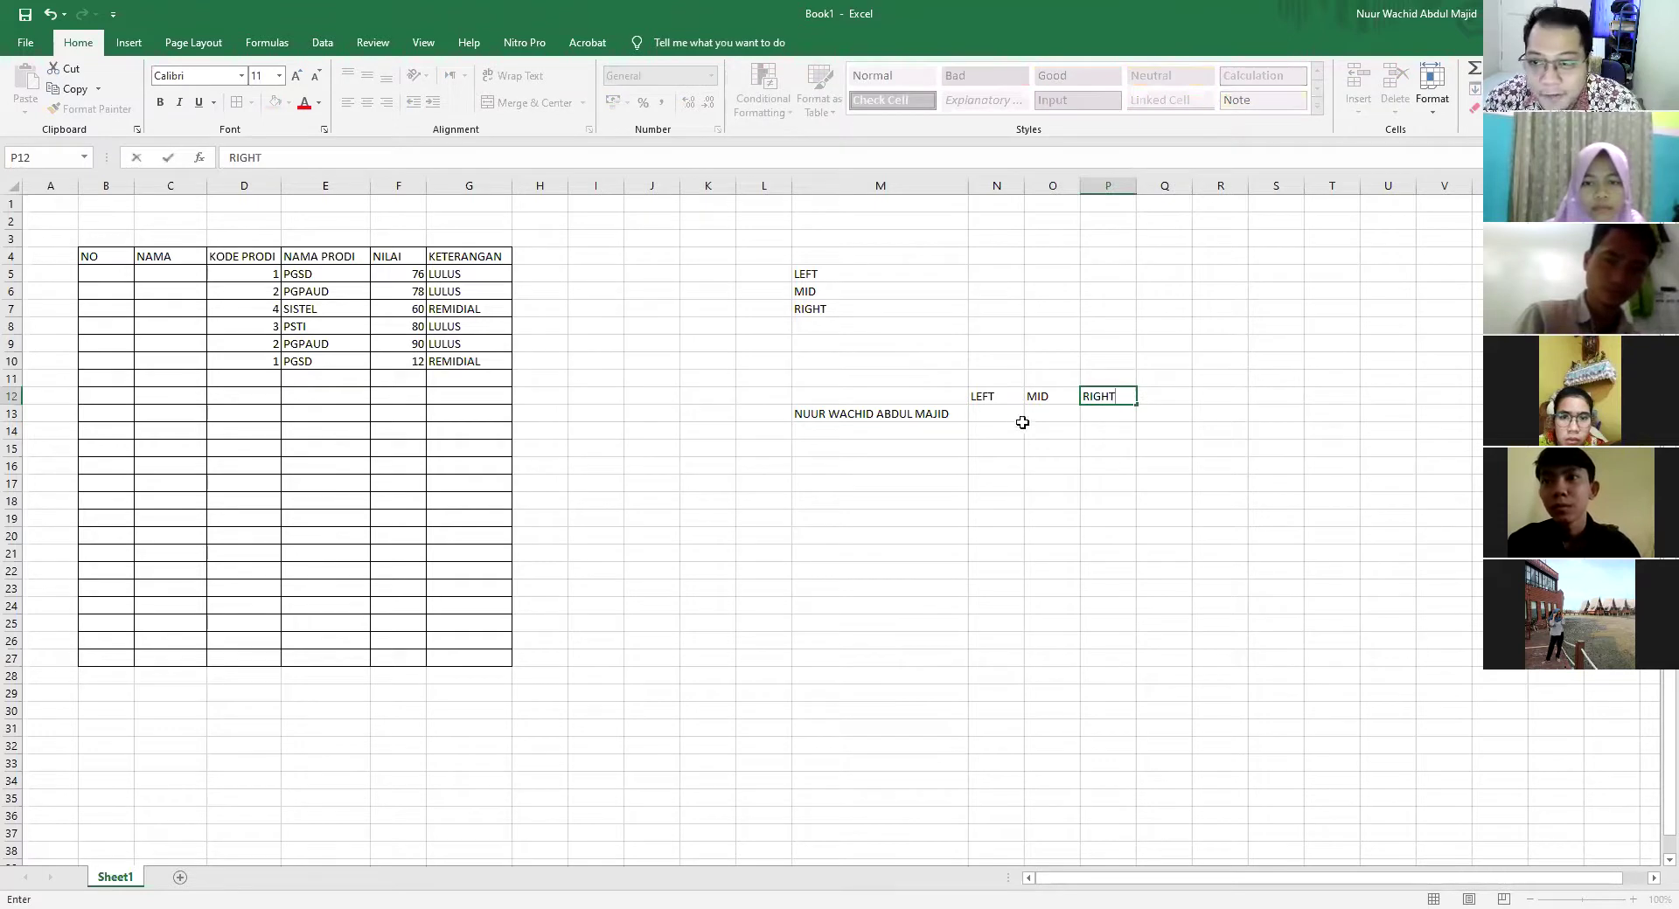
text(GHT)
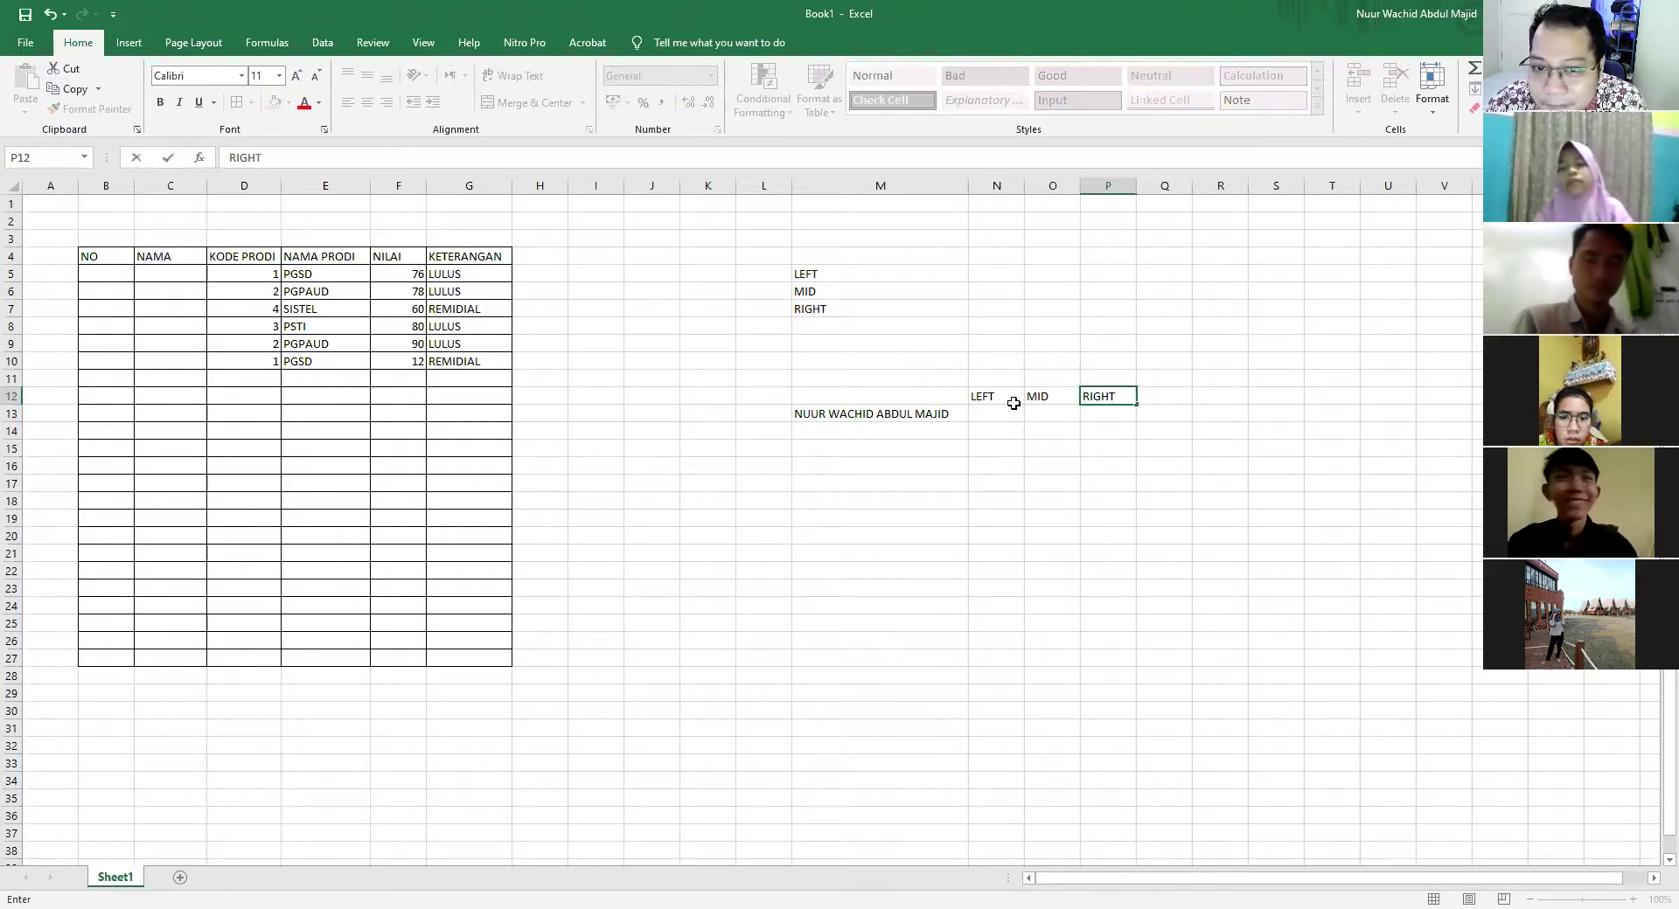
click(992, 393)
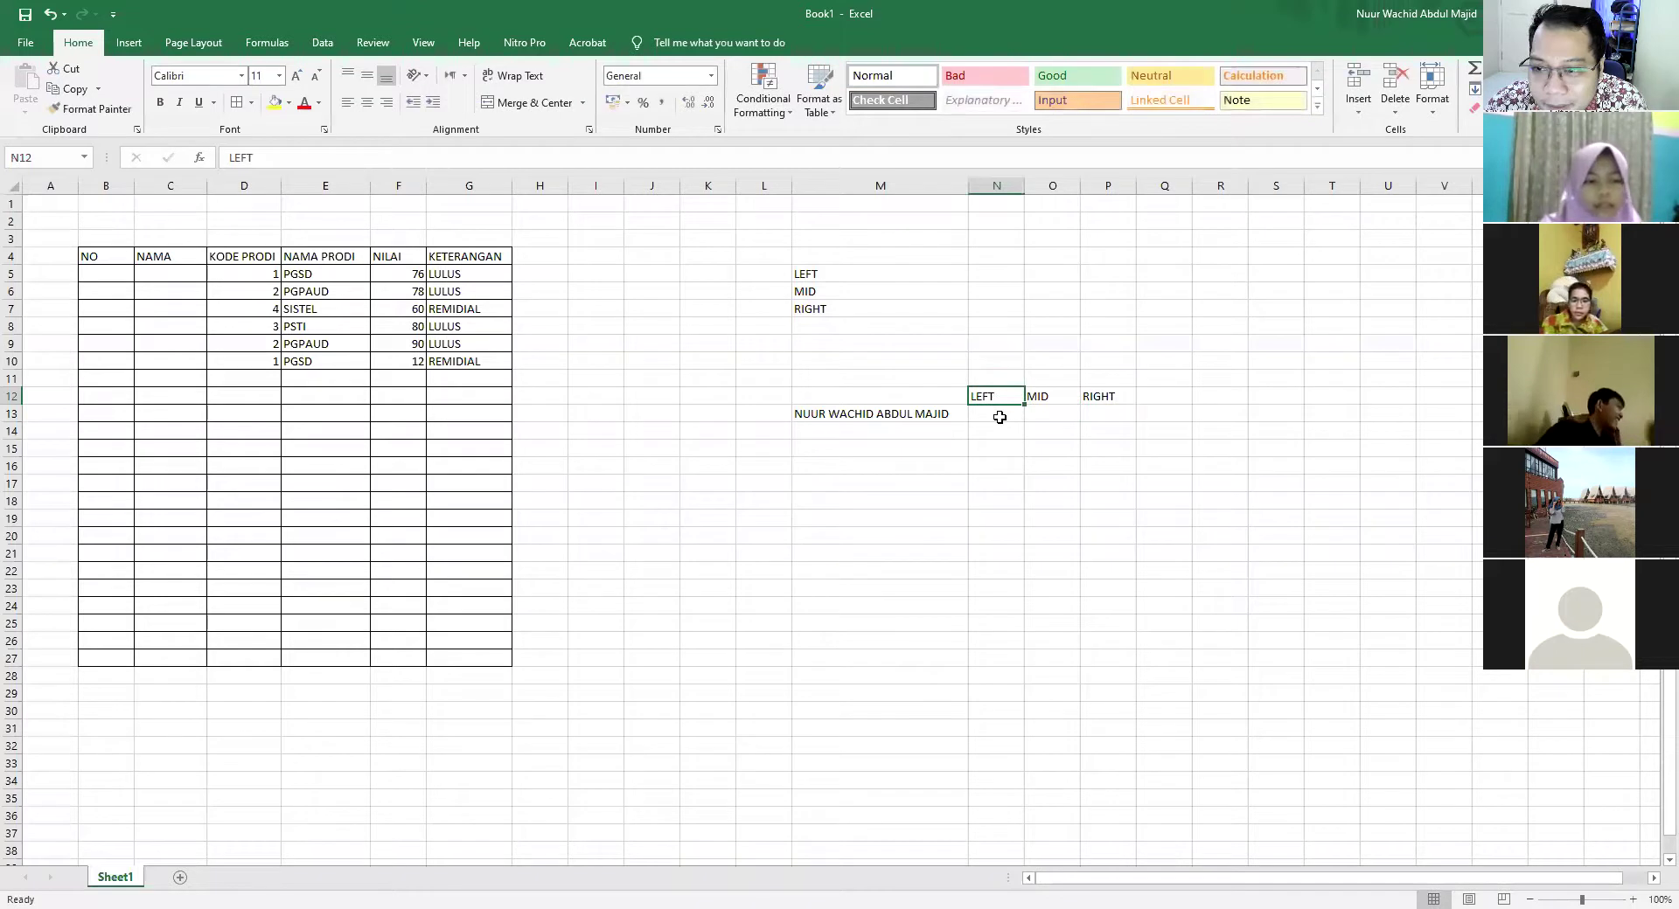
click(1059, 398)
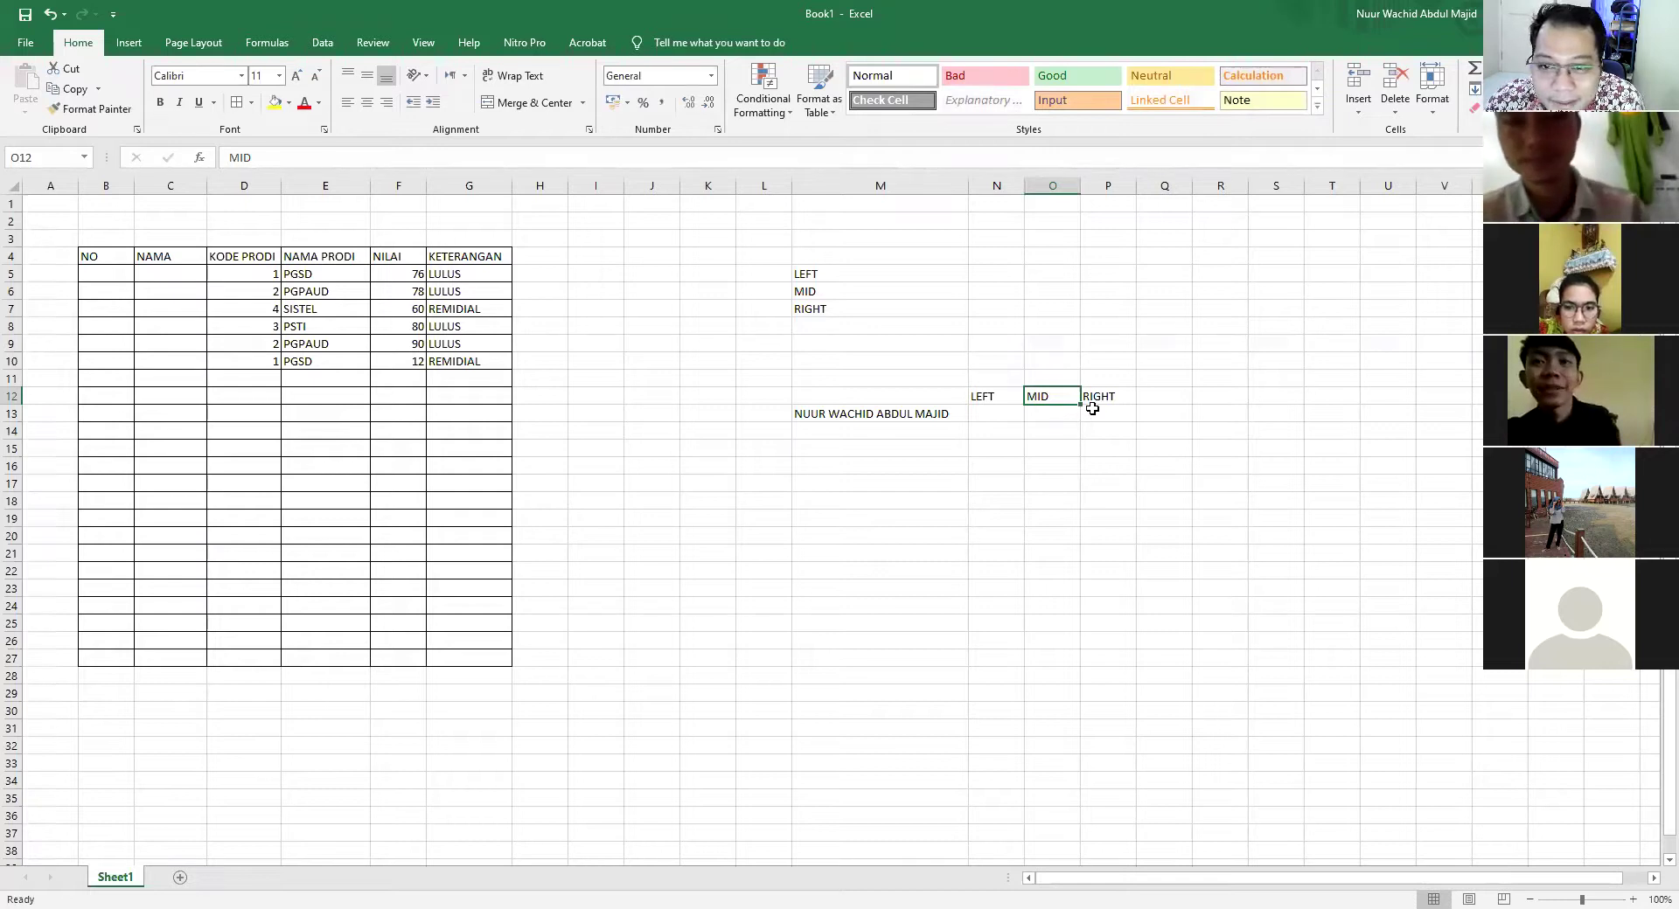
click(1104, 397)
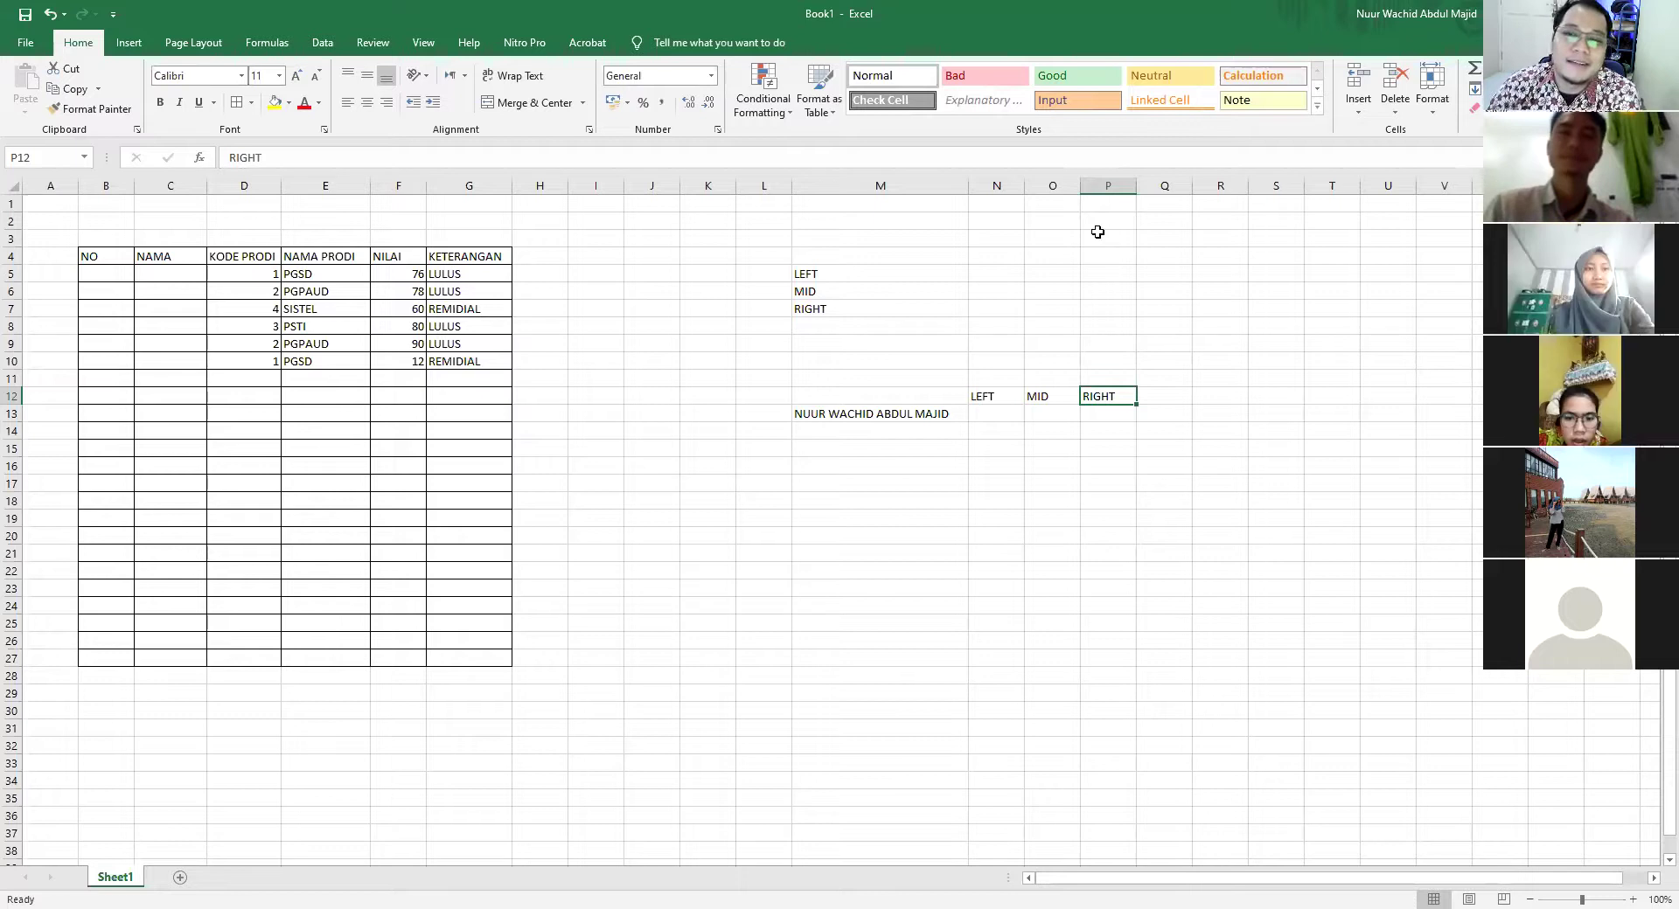
Widen column O and type the name's first, second and last words into N13:P13
drag(1075, 185, 1039, 184)
click(1008, 413)
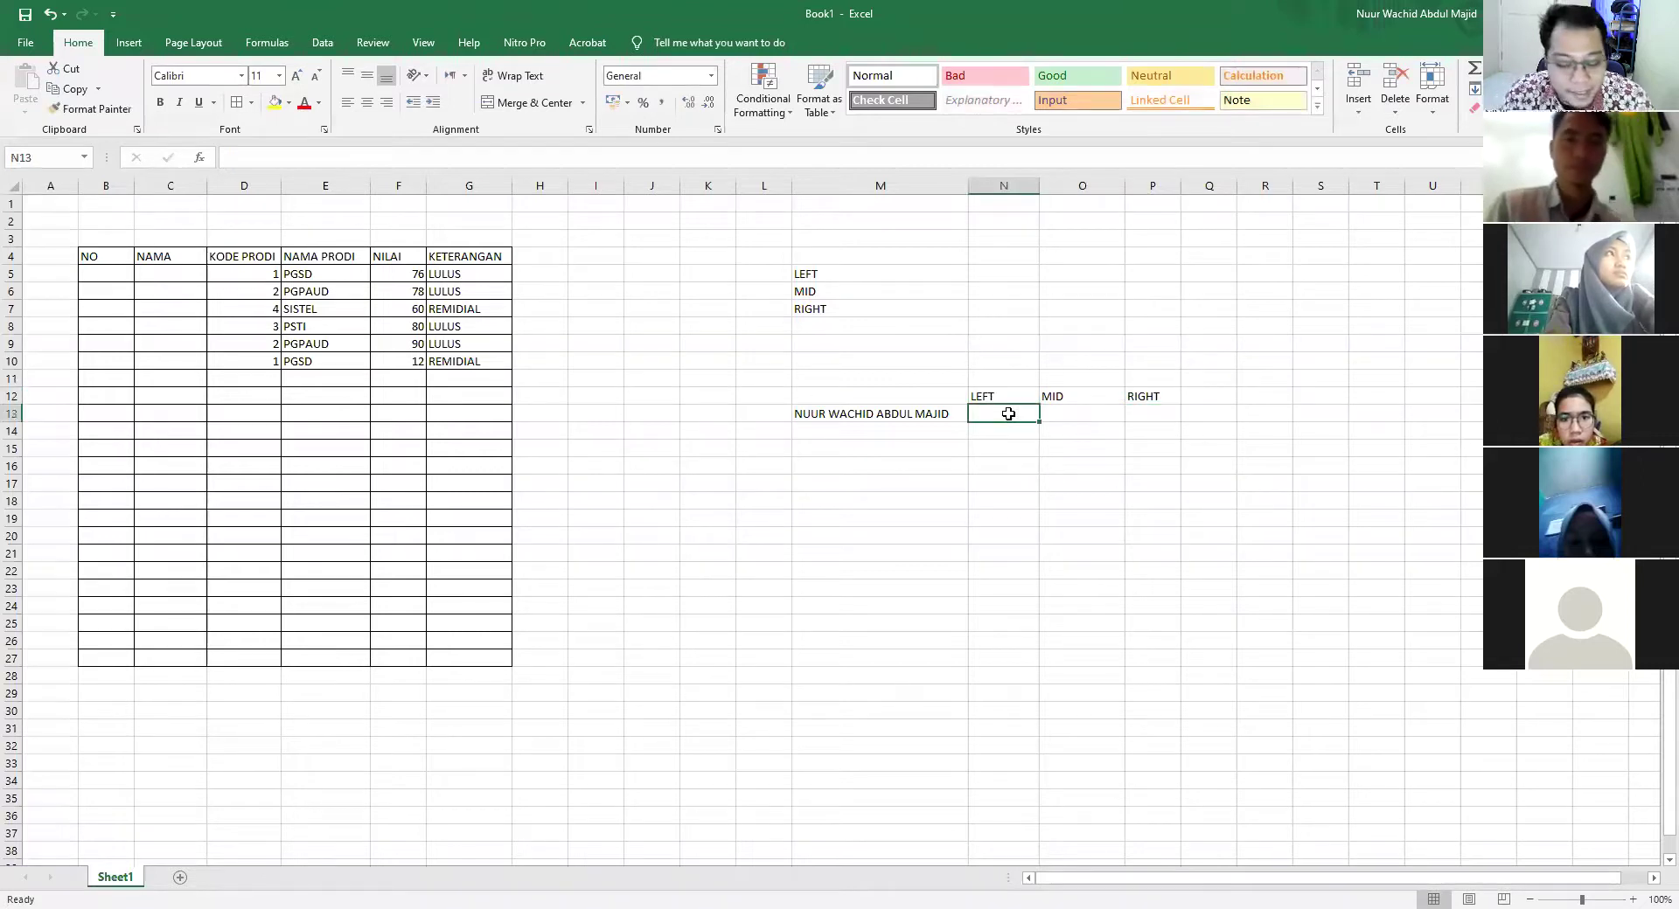
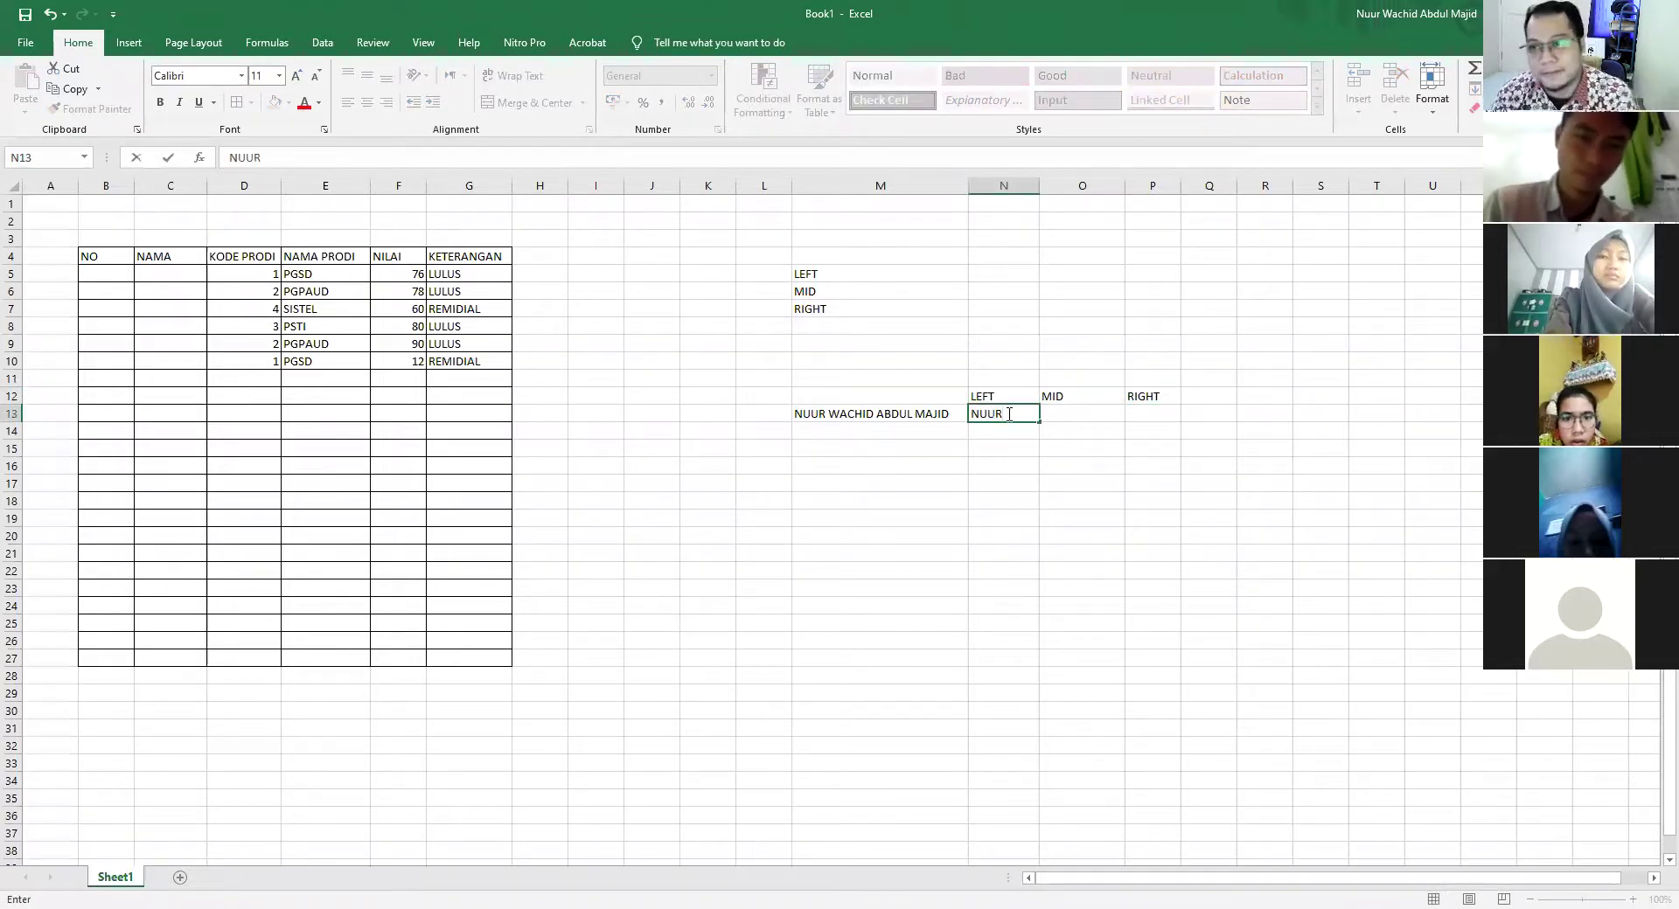
click(1096, 412)
key(Tab)
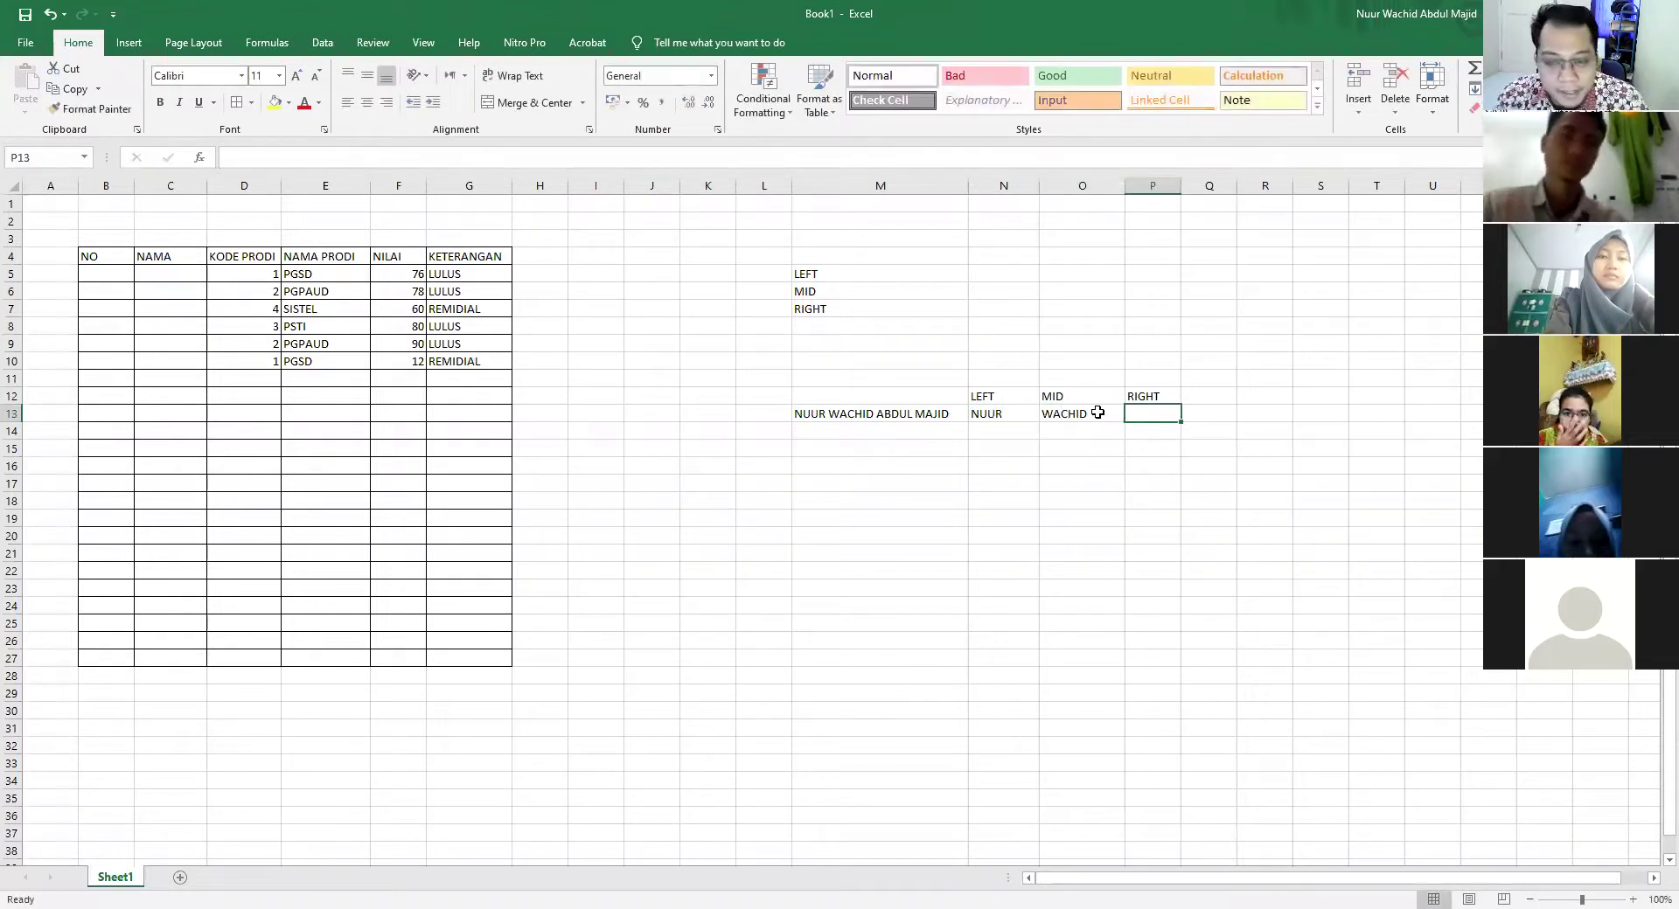
key(Return)
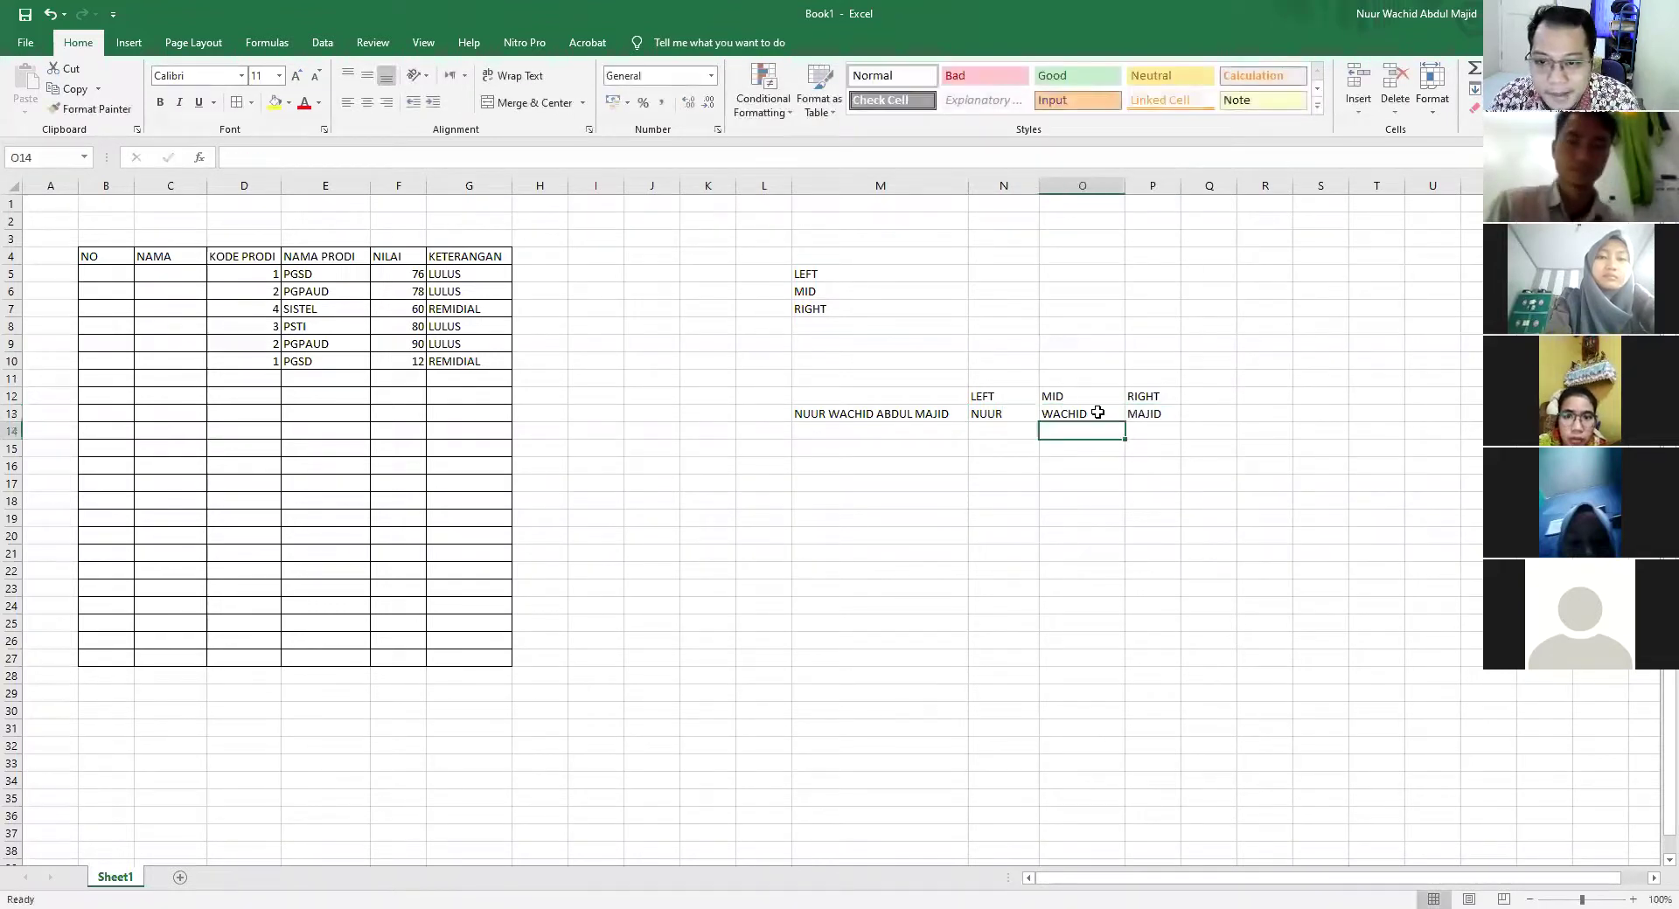
key(Left)
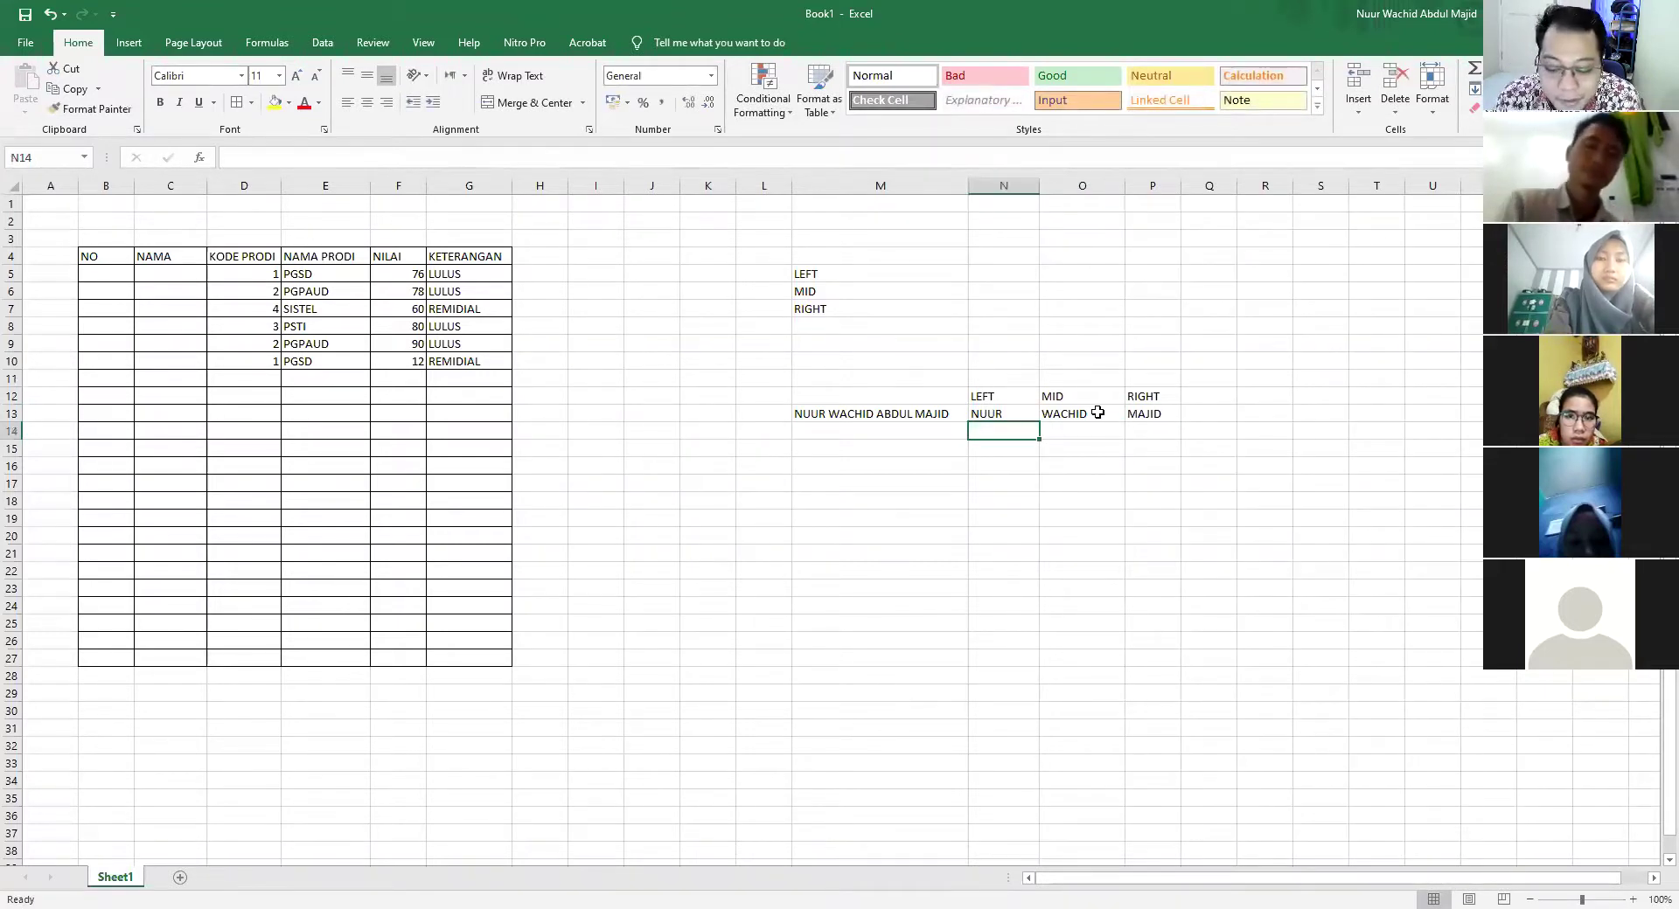
Enter =LEFT(M13;4) in N14 to extract the first word, then widen column P
text(=)
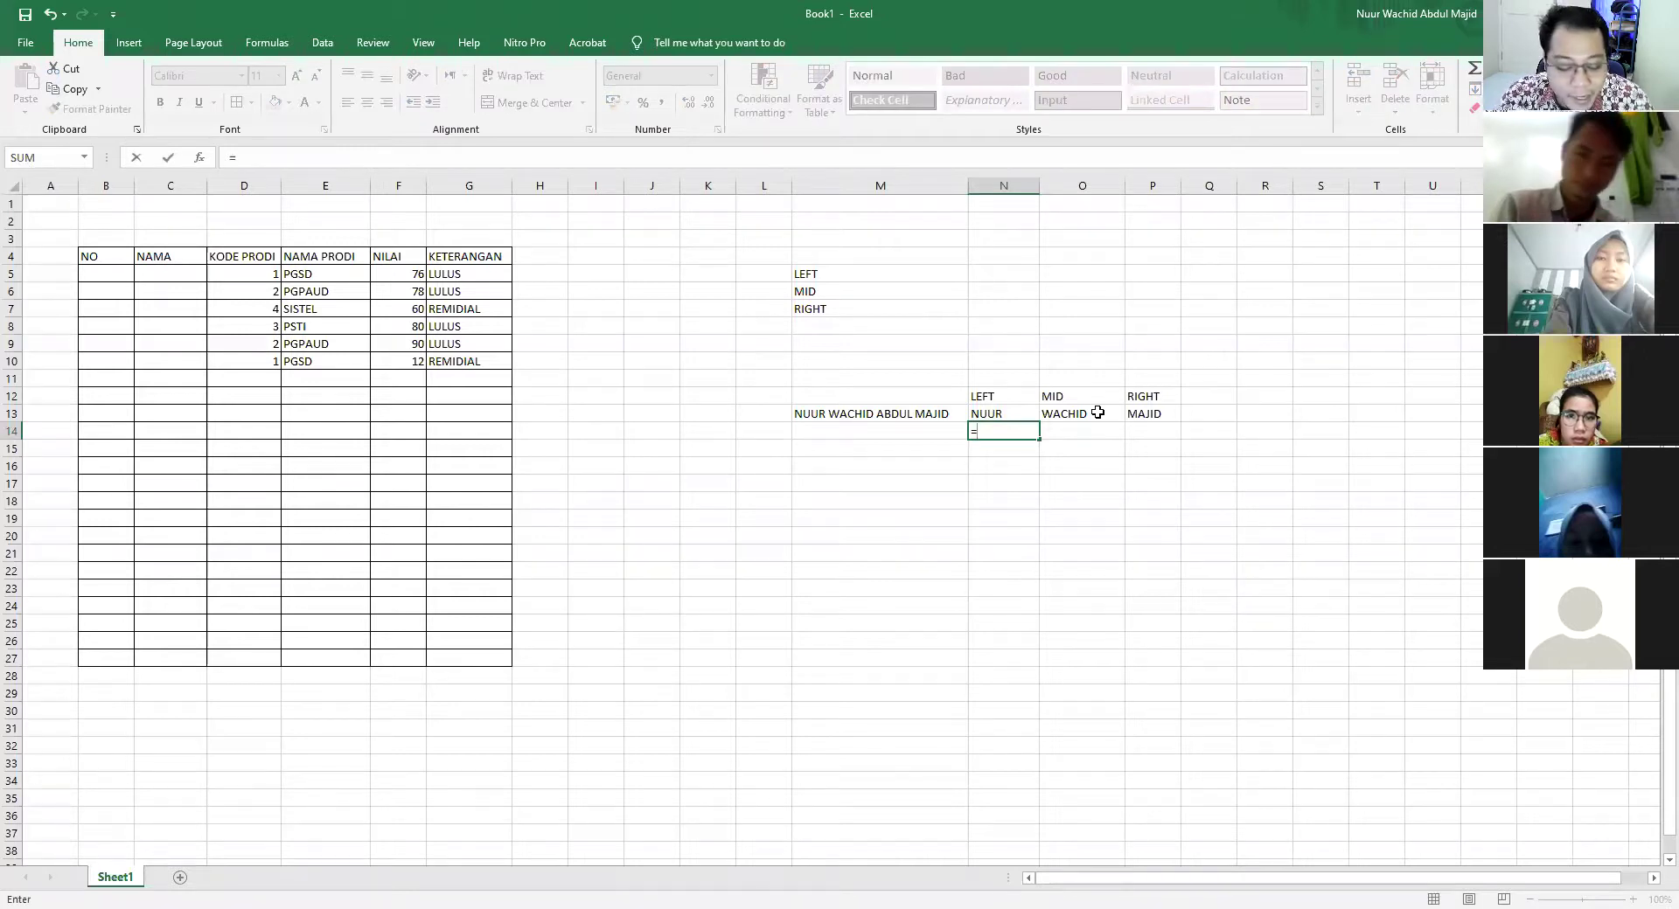
text(LEFT)
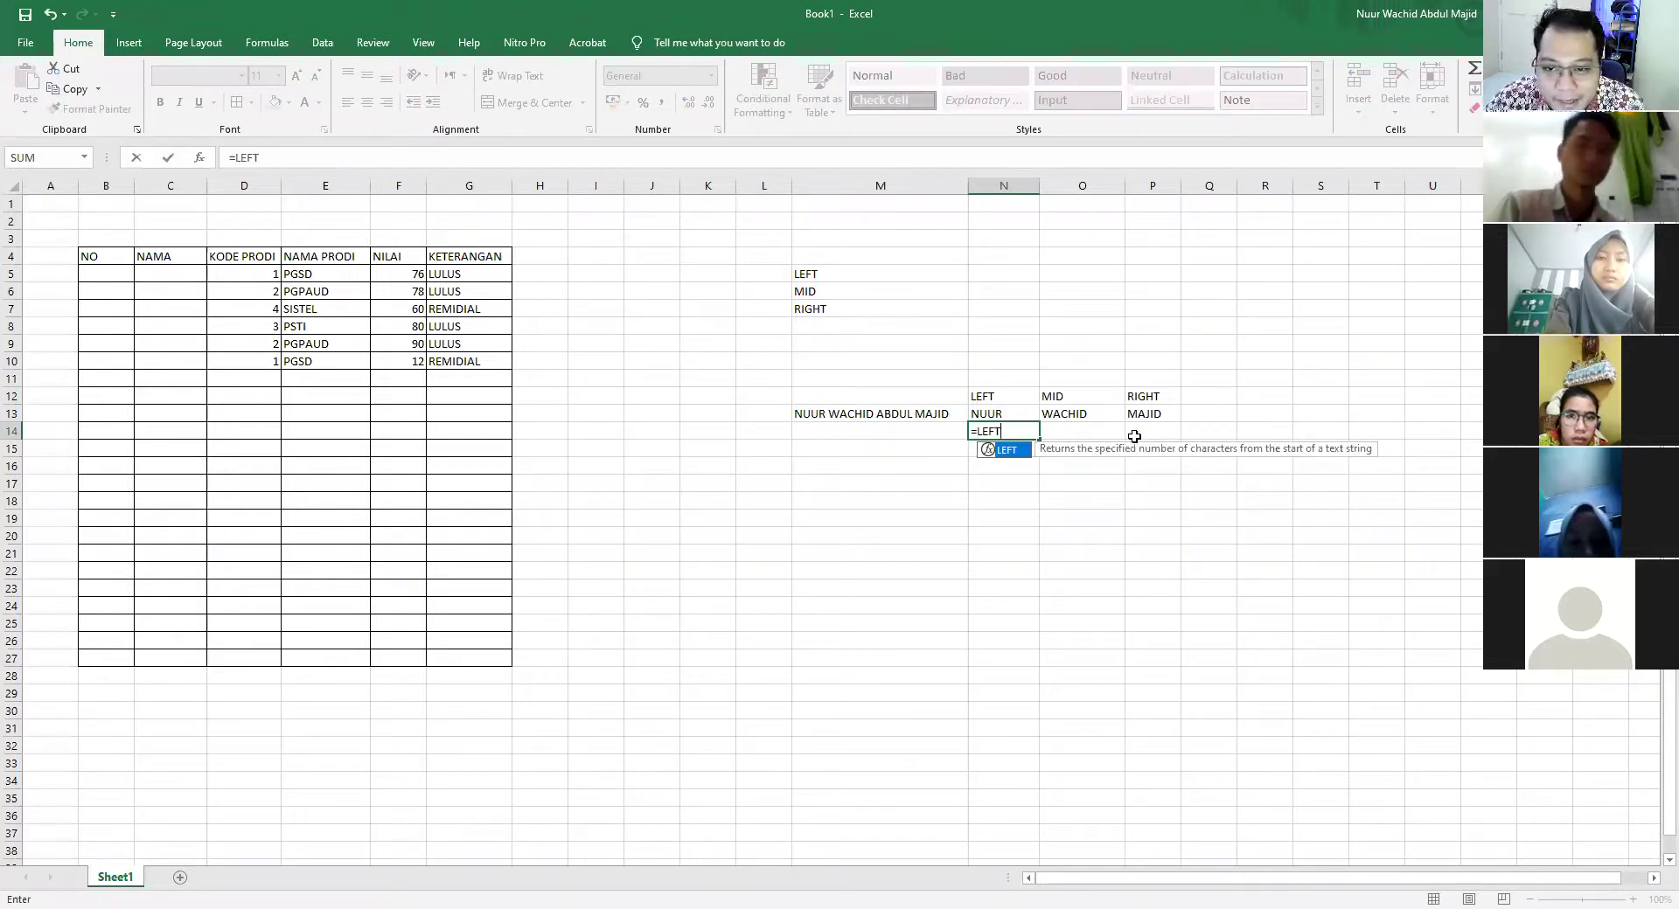
text(()
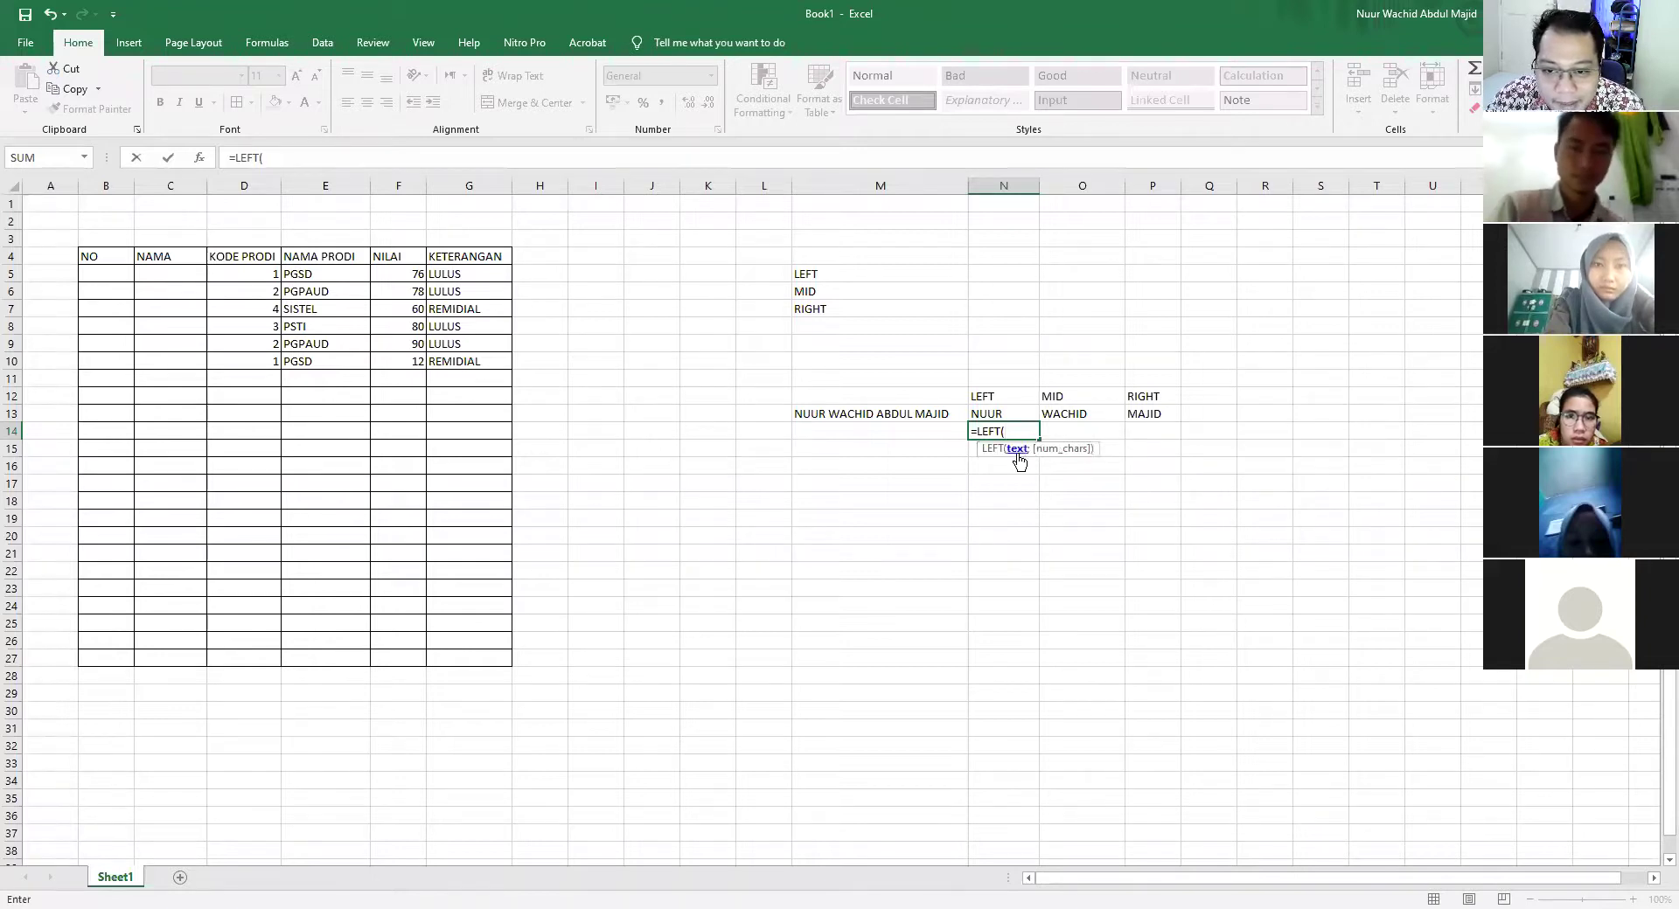
click(839, 413)
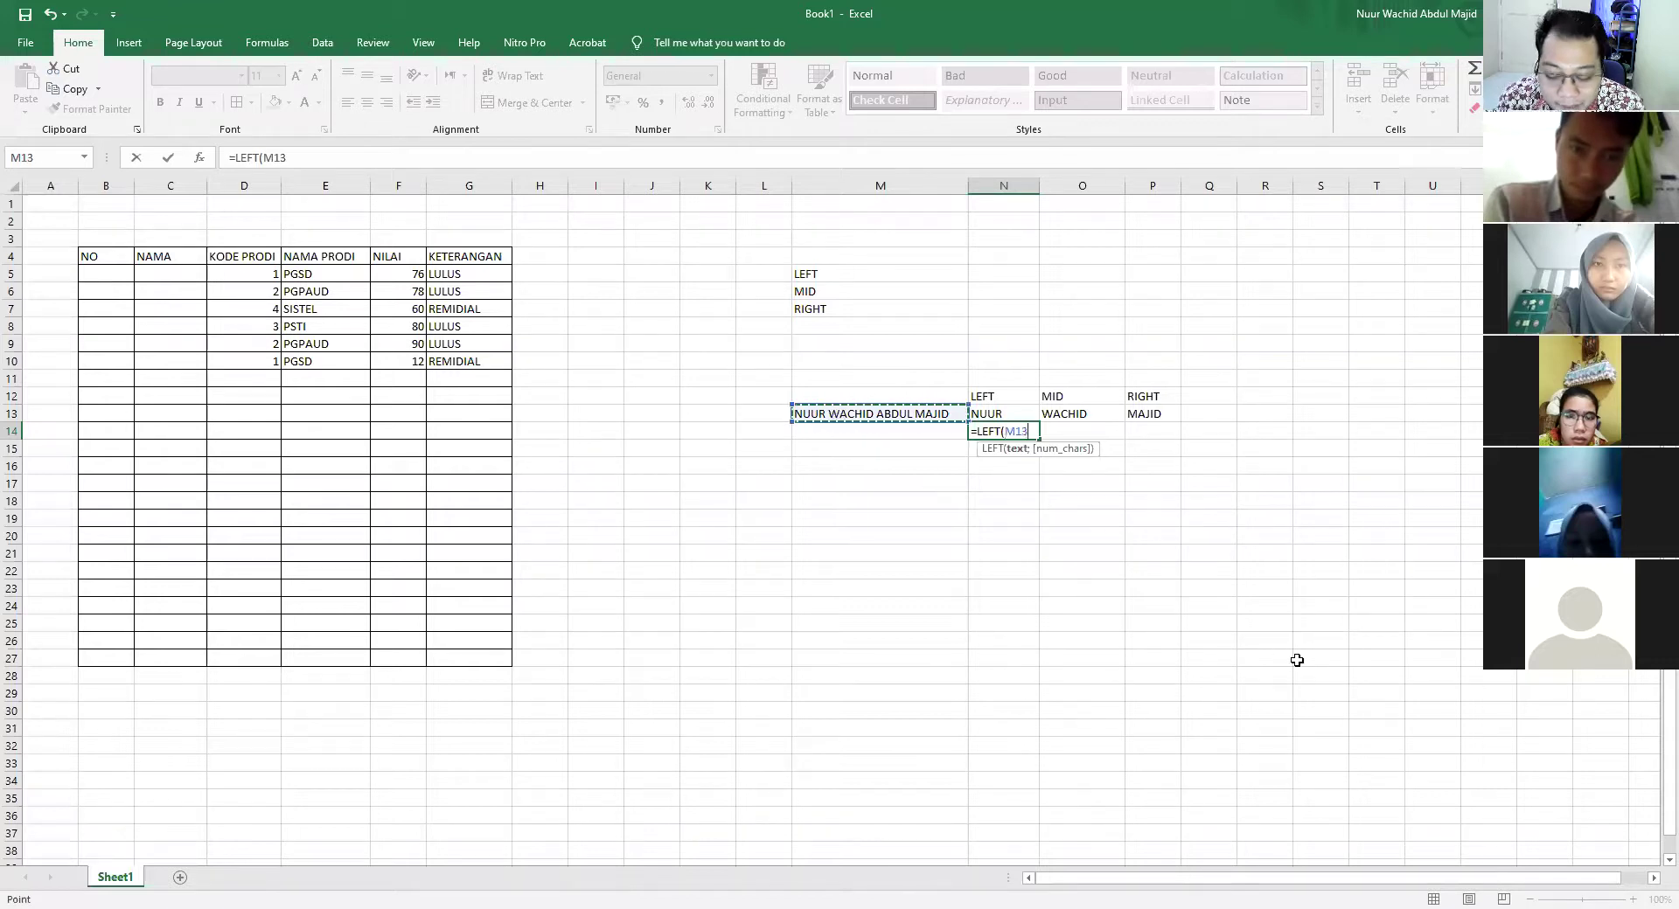
text(;4)
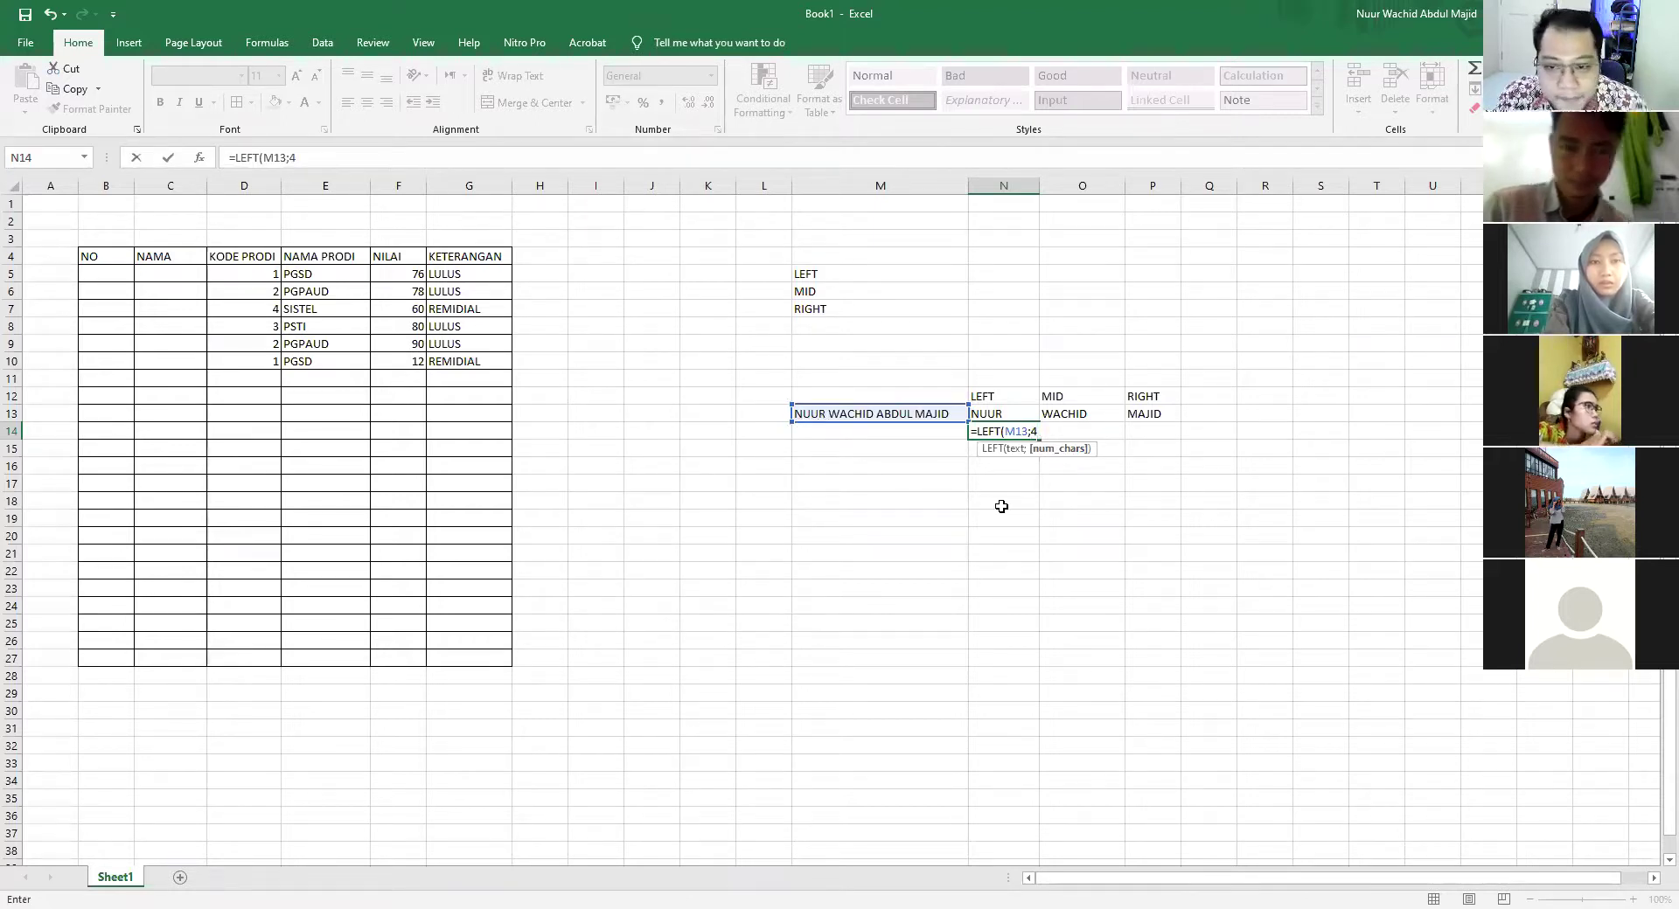
key(Return)
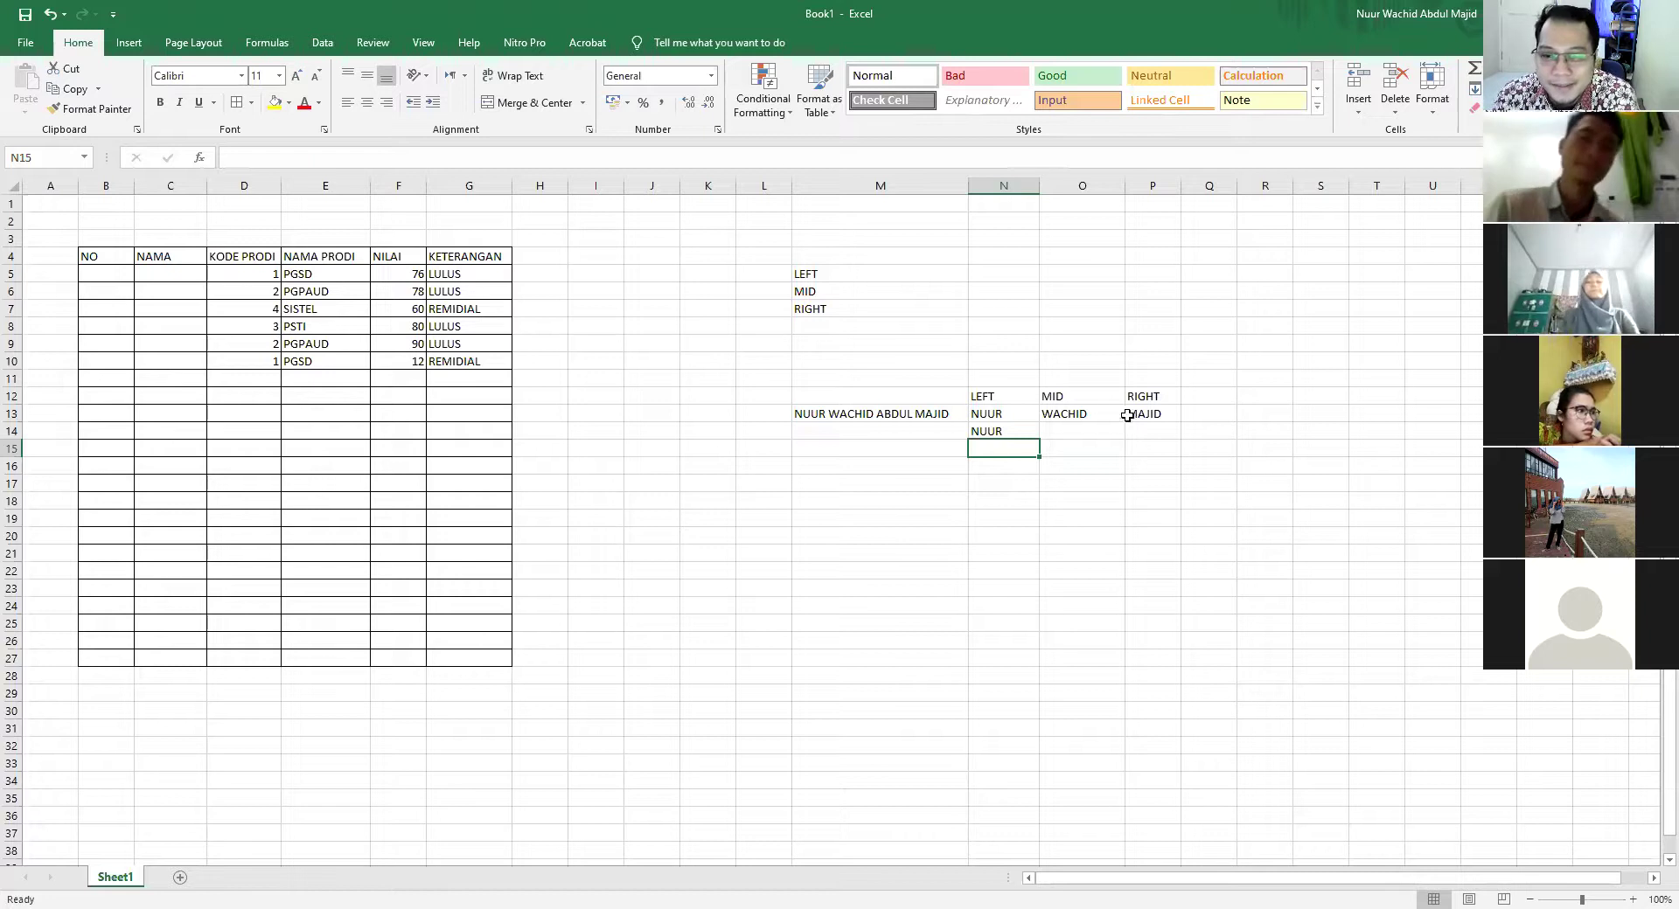
click(1151, 433)
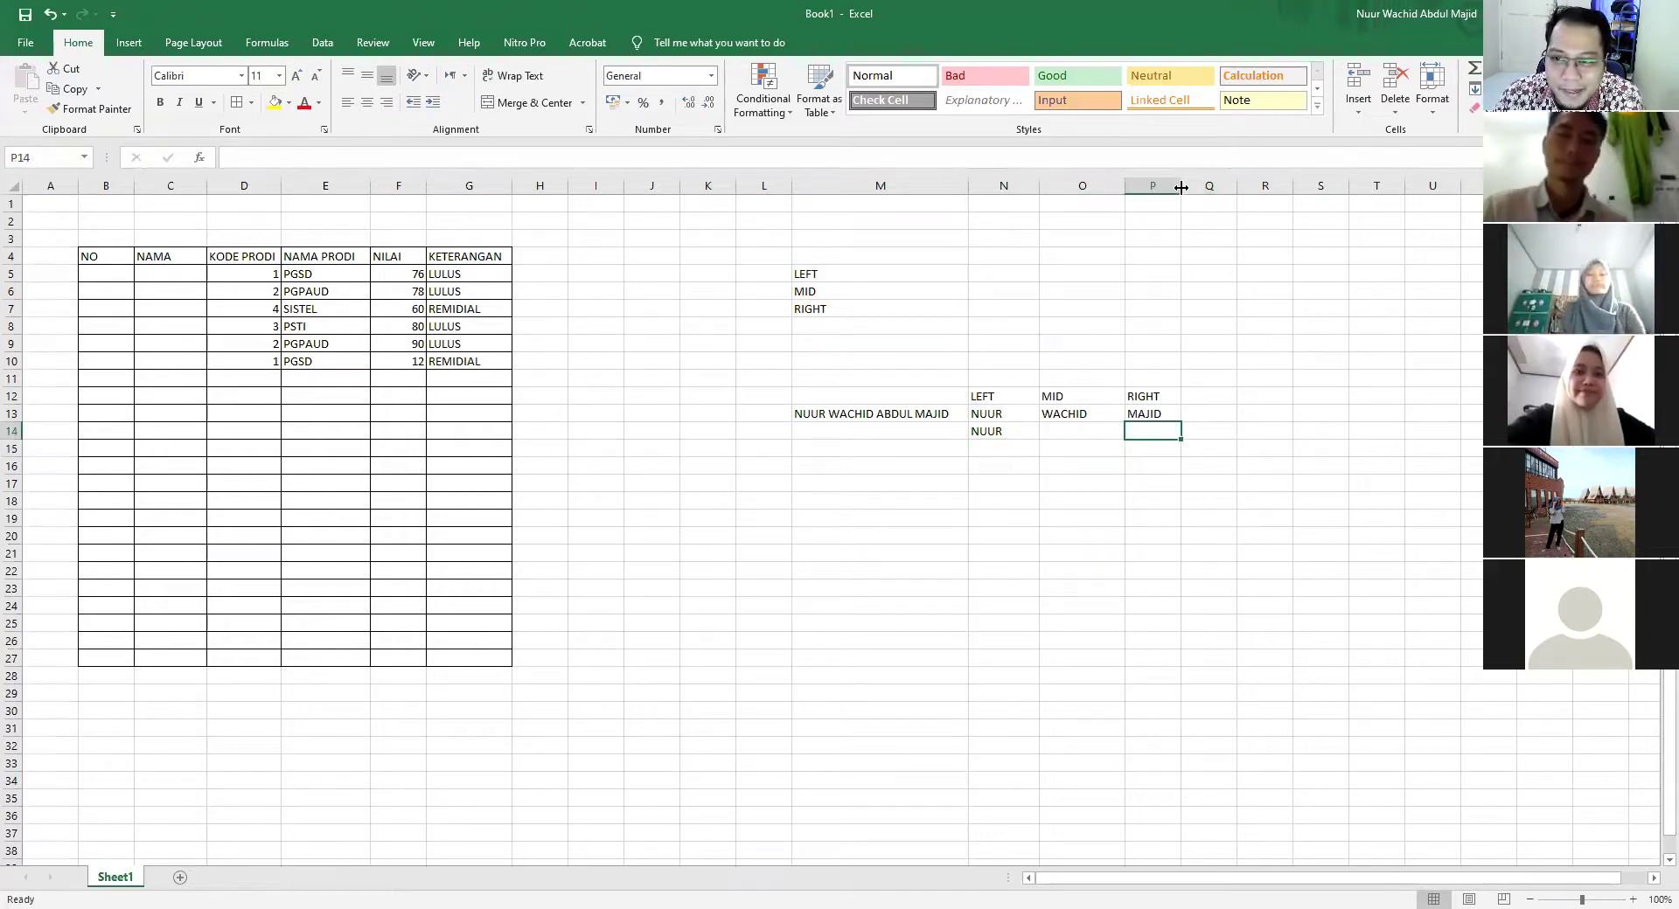
drag(1181, 186, 1204, 185)
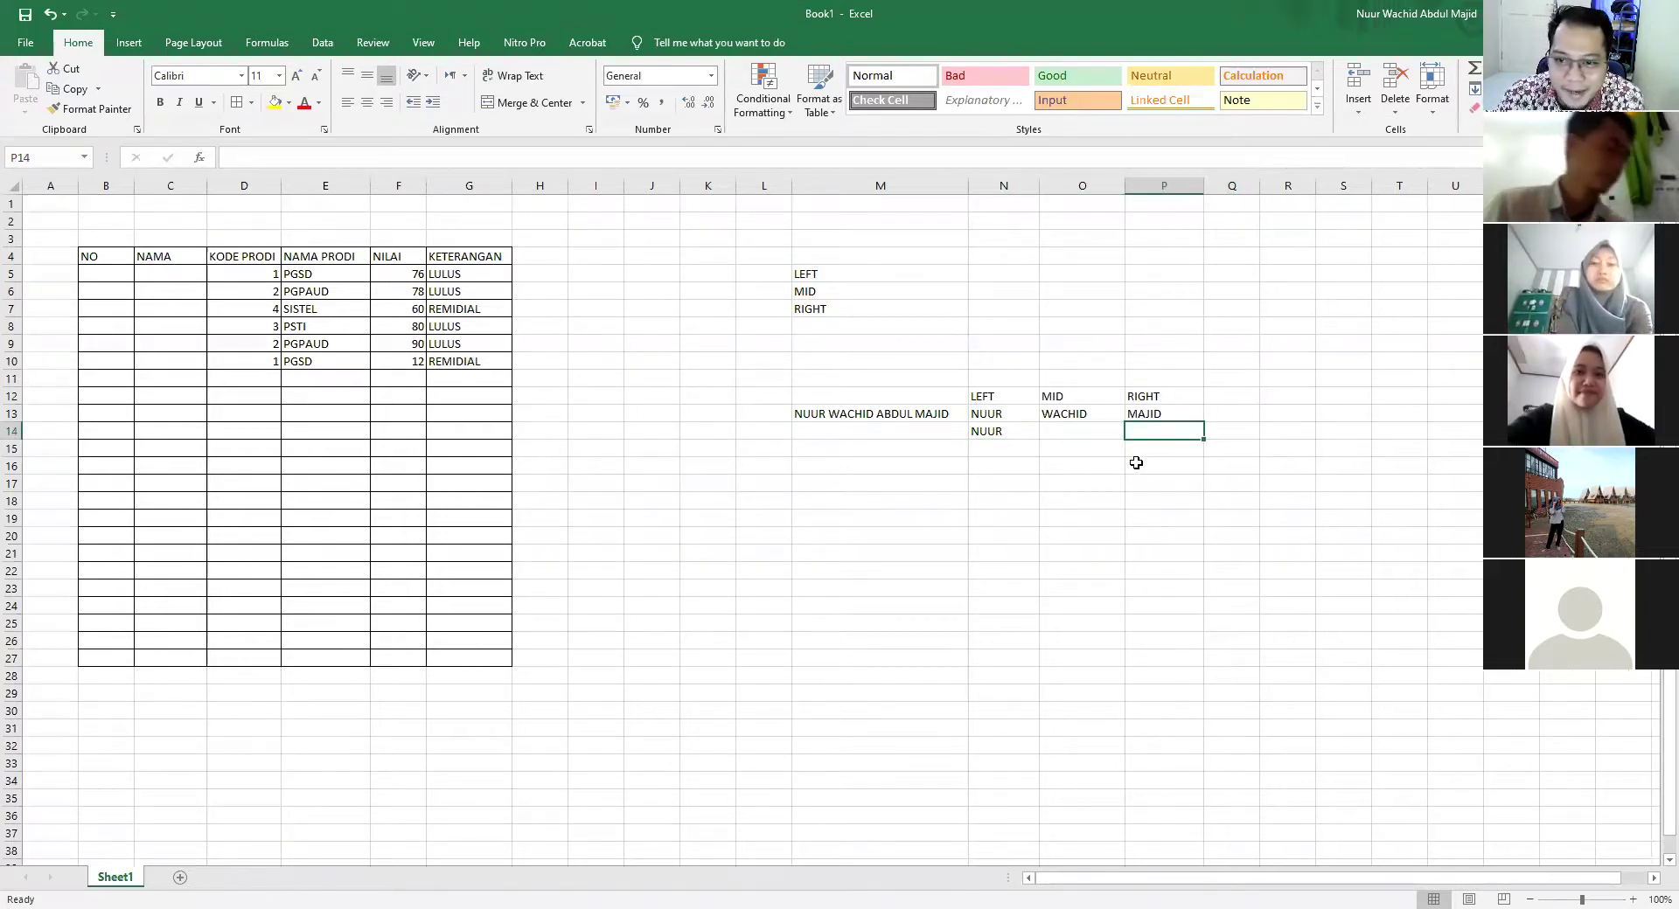
Enter =RIGHT(M13;5) in P14 to return the name's last 5 characters
text(=)
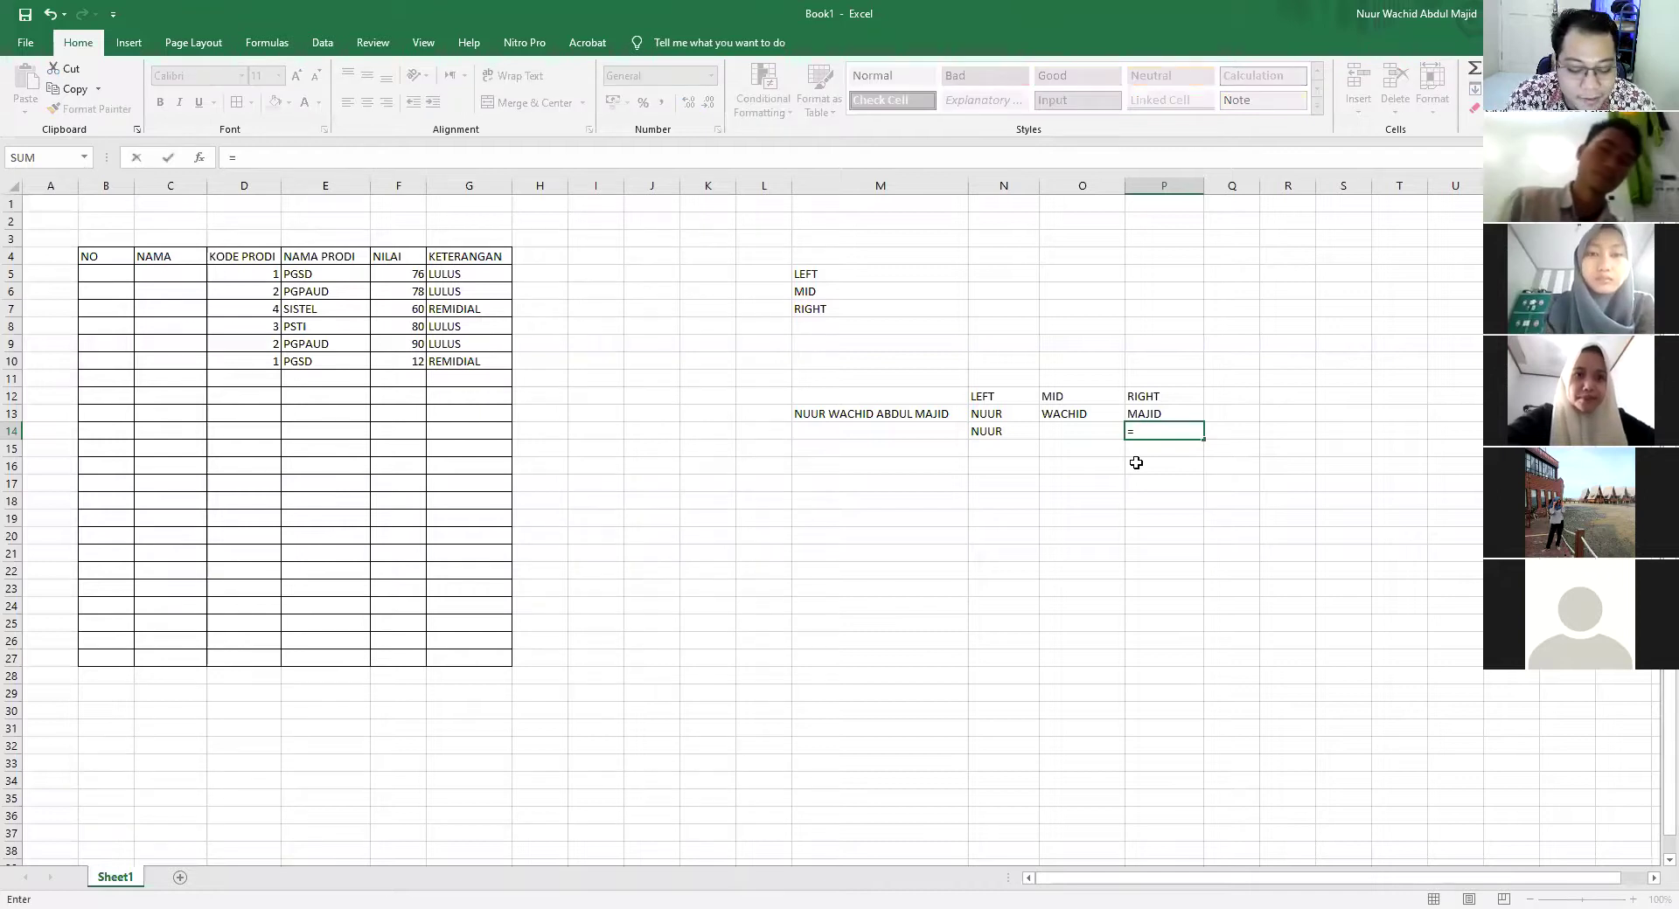
text(RIGHT()
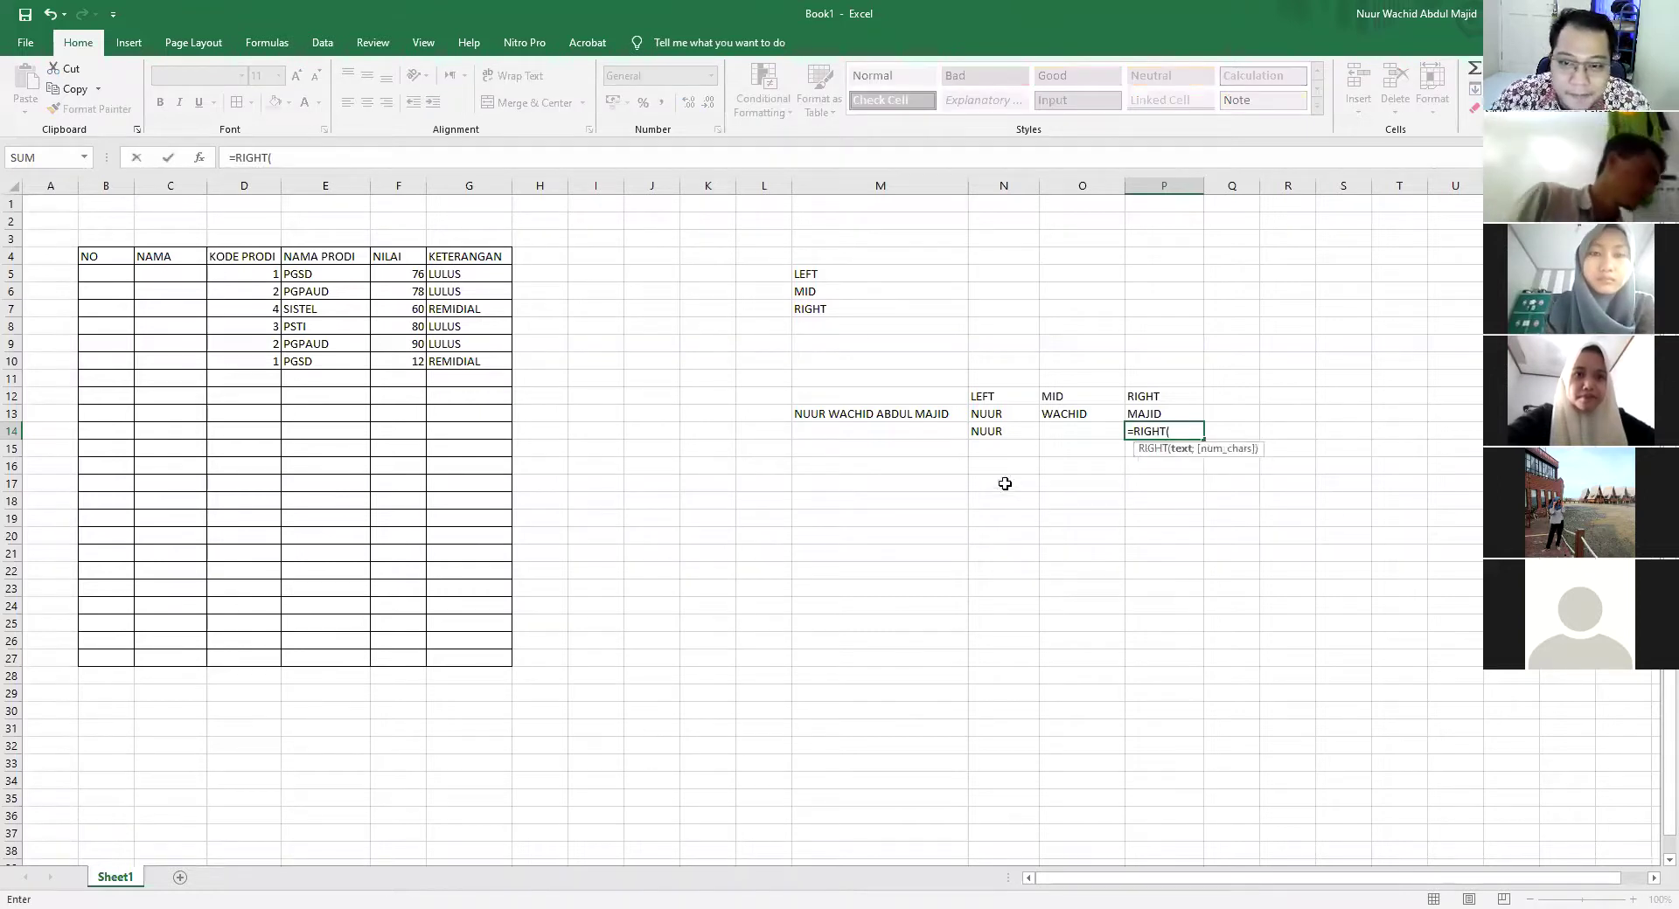
click(914, 417)
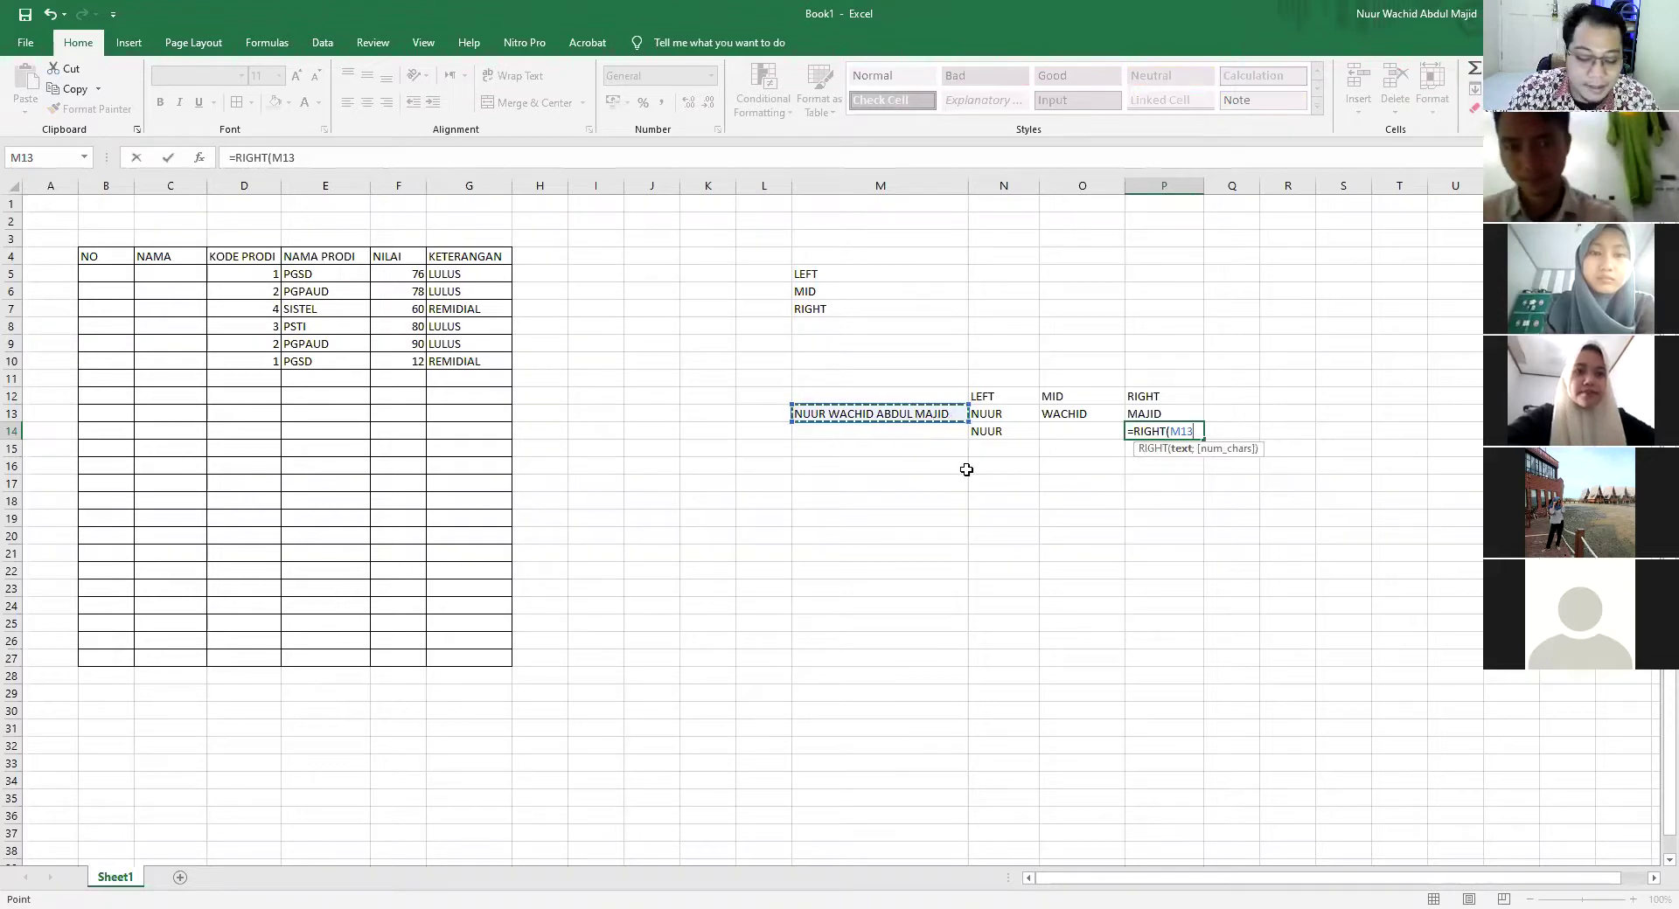
text(;5))
key(Return)
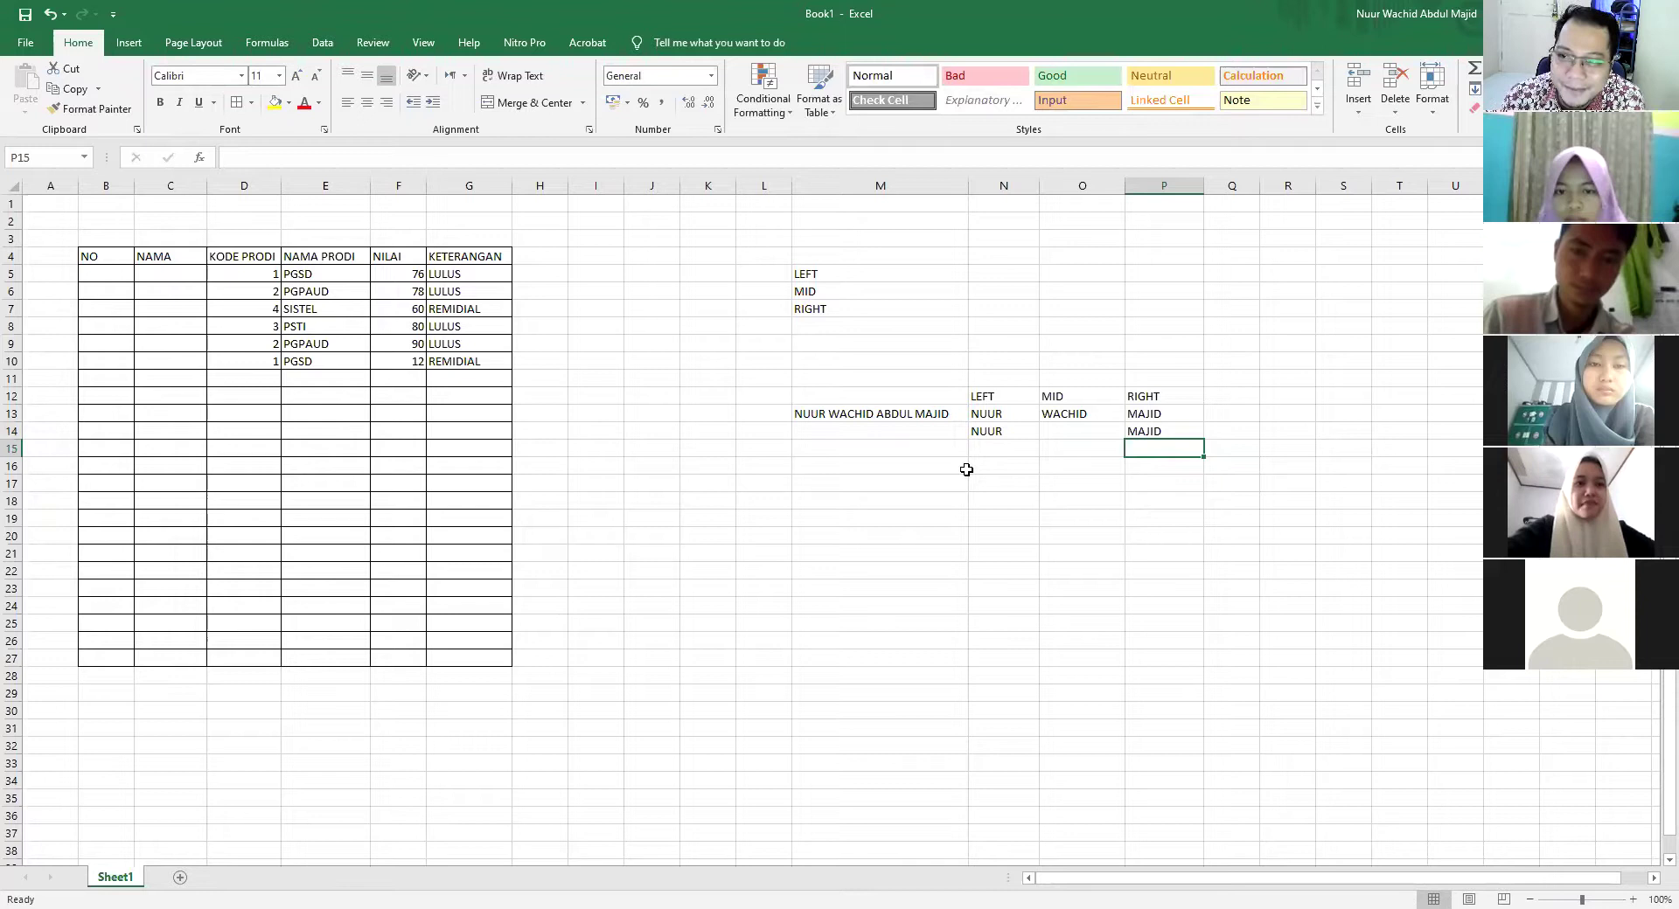
click(1069, 431)
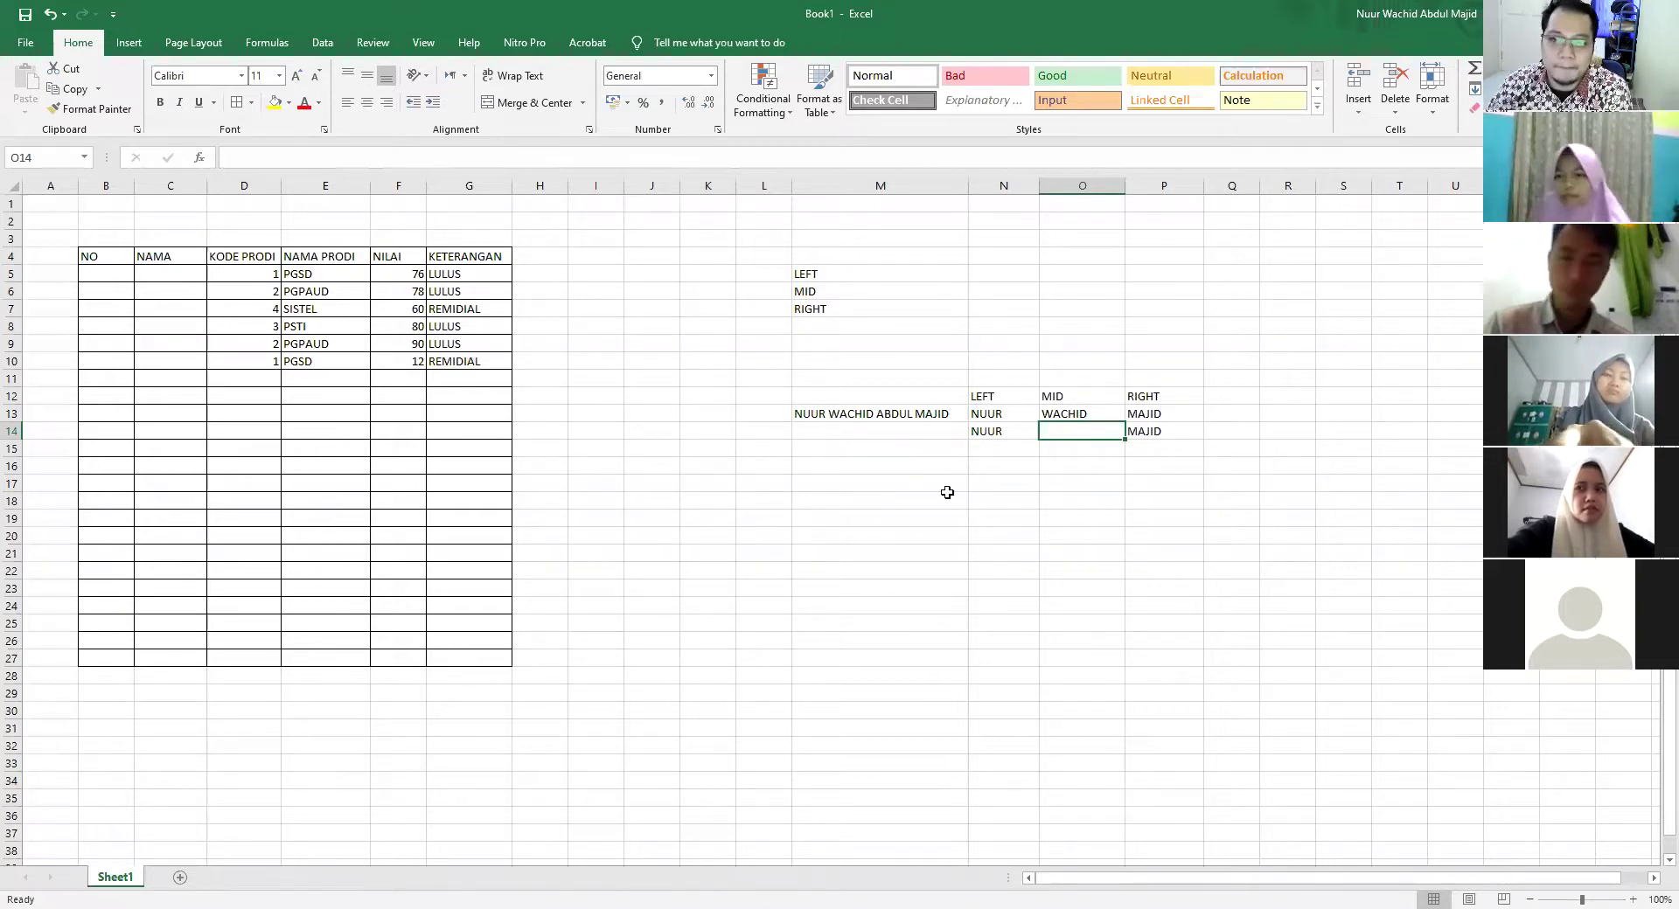
Type UNIVERSITAS PENDIDIKAN INDONESIA into M17 and widen column M so it fits
click(871, 489)
text(UNI)
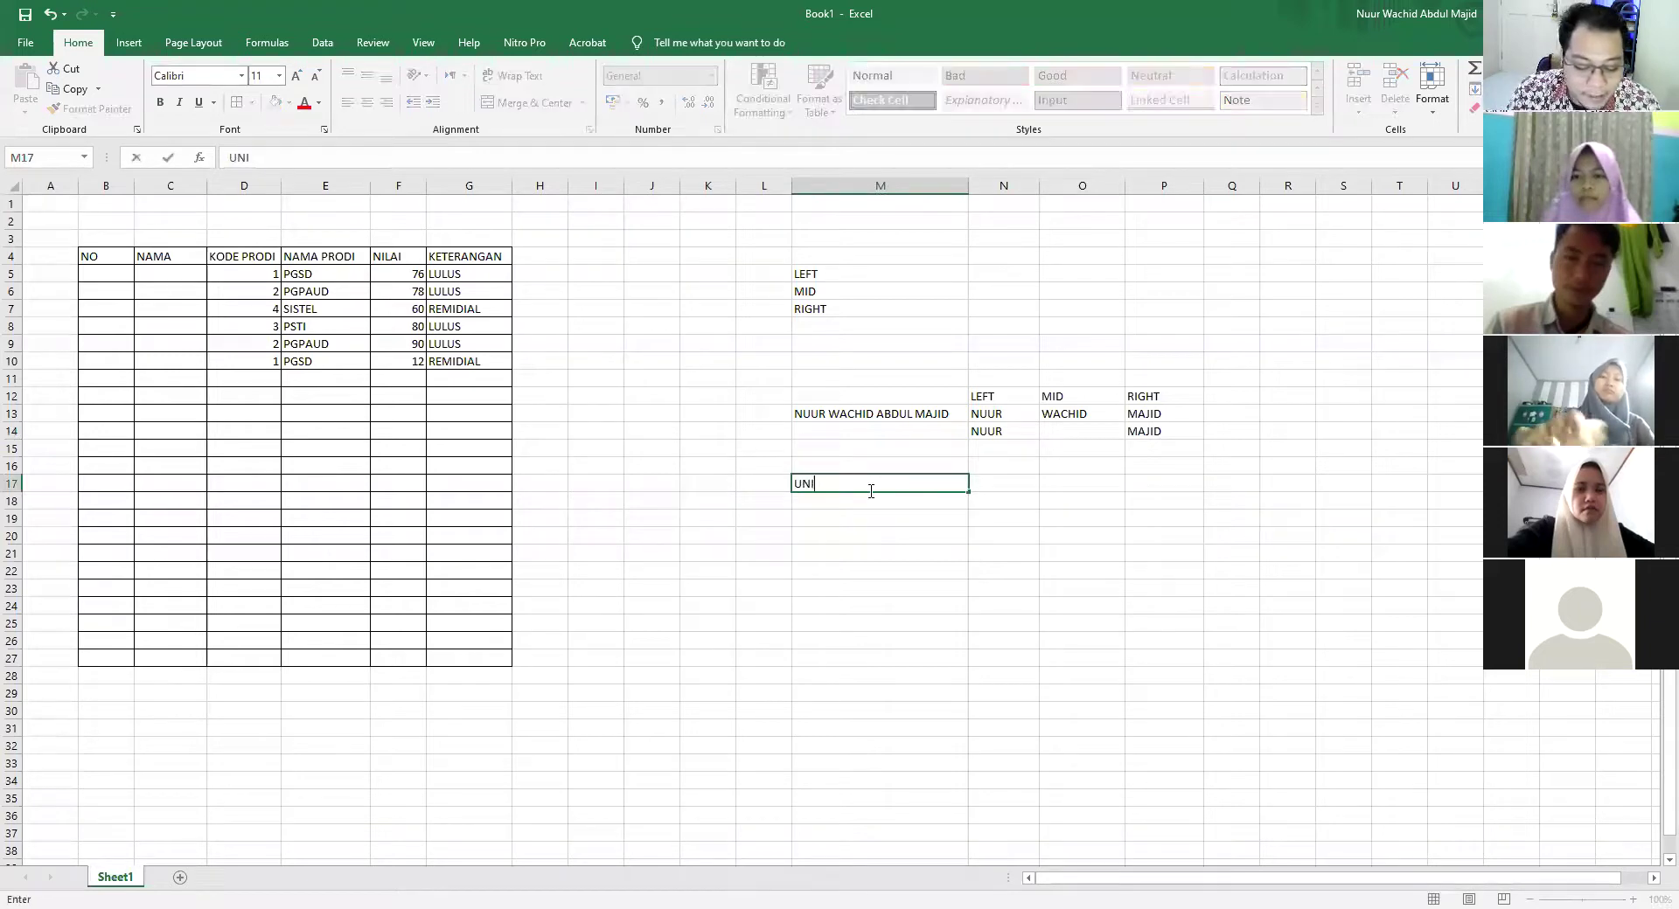
text(VERSITAS PENDIDI)
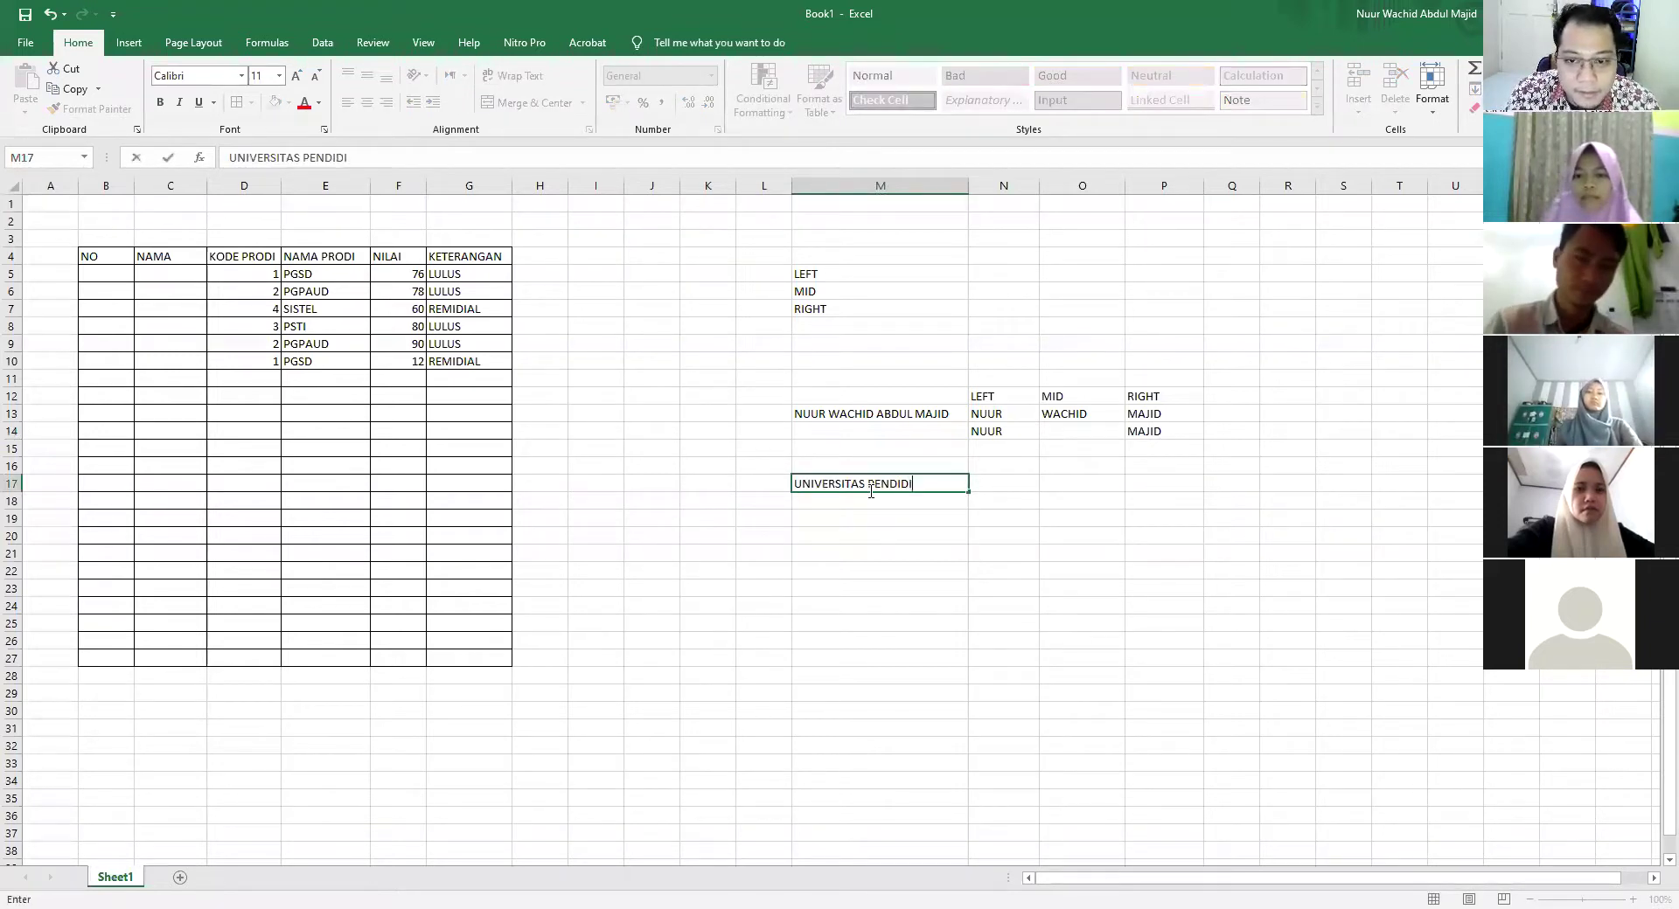
text(KAN INDONESIA)
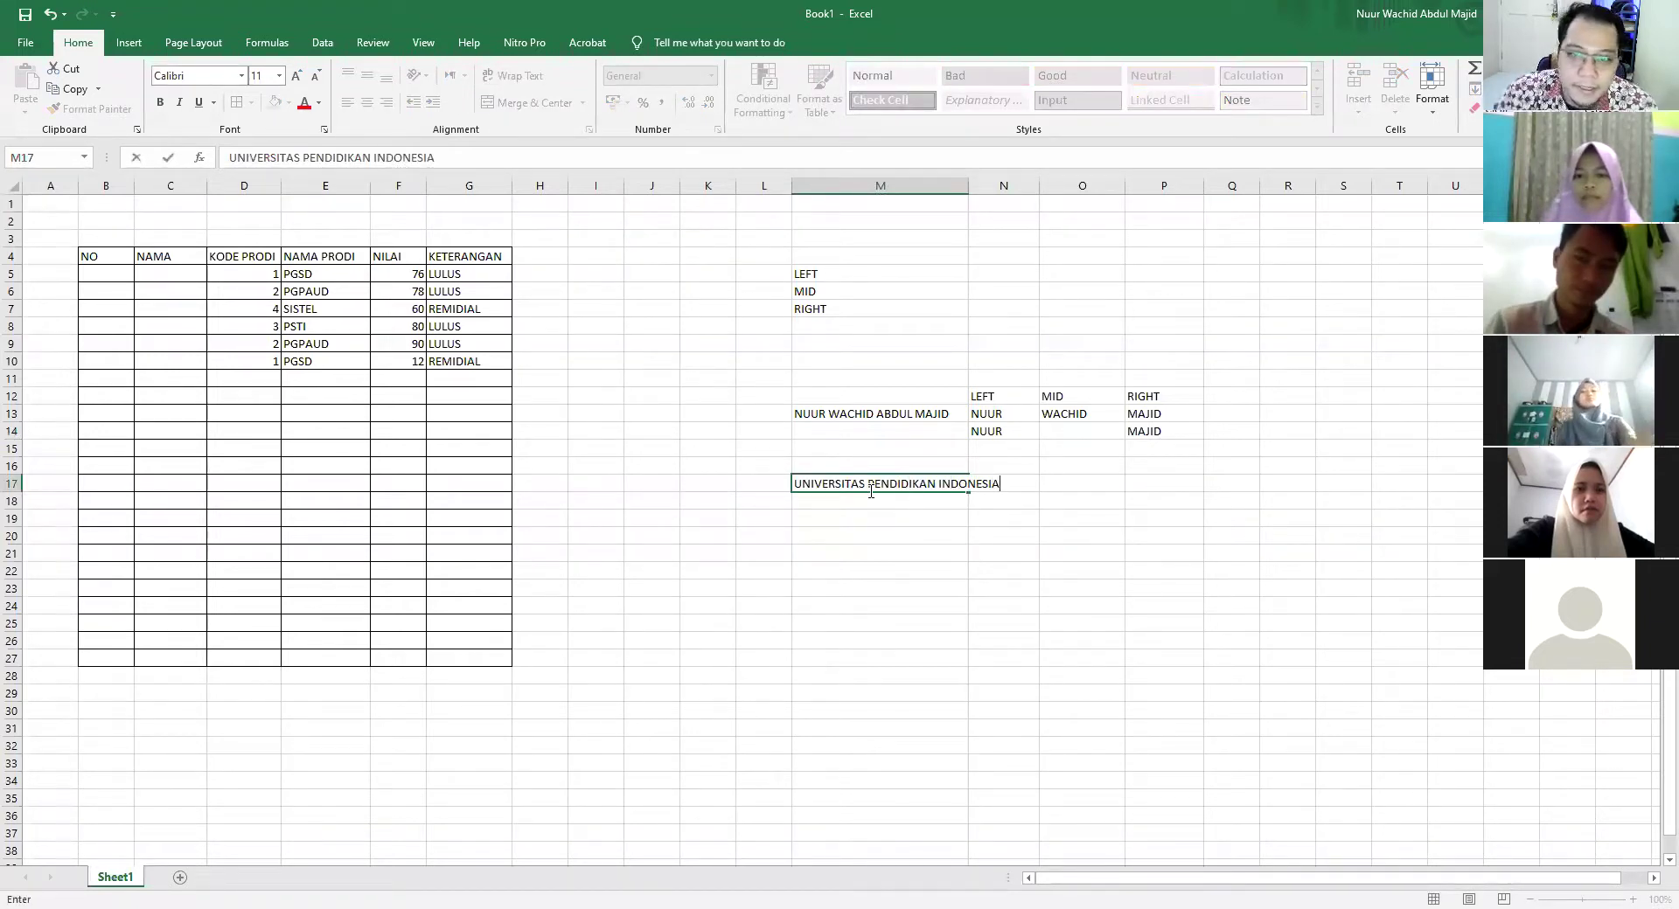
click(888, 556)
drag(1010, 197, 1012, 197)
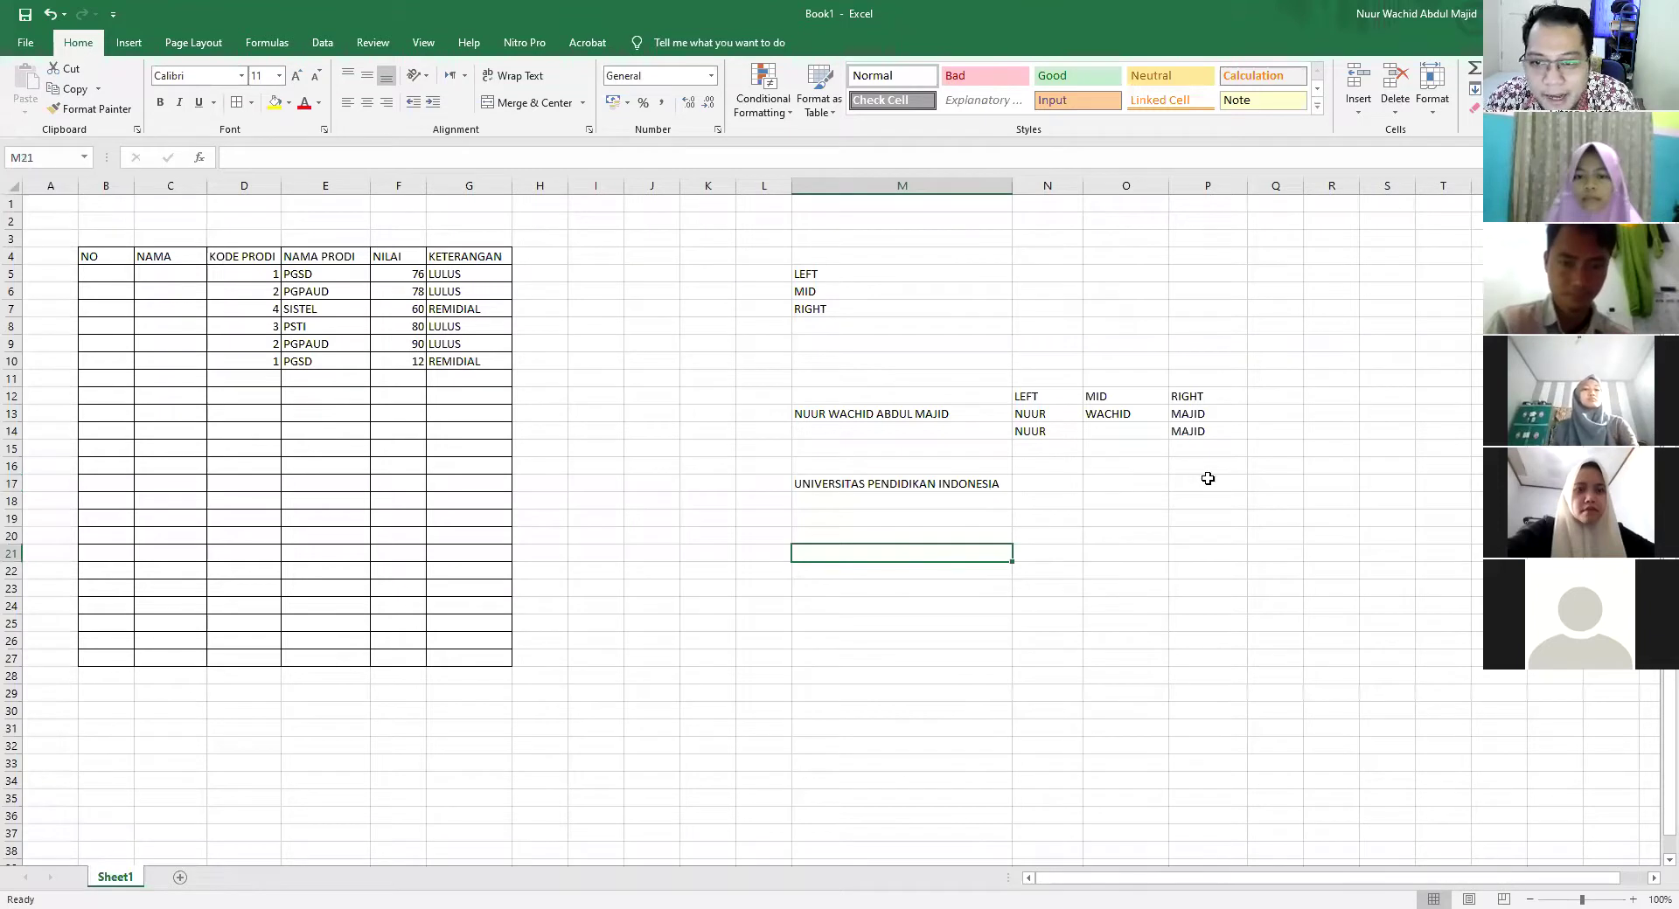
Enter =LEFT(M17;11) in N17 so it returns UNIVERSITAS
click(1018, 486)
text(=)
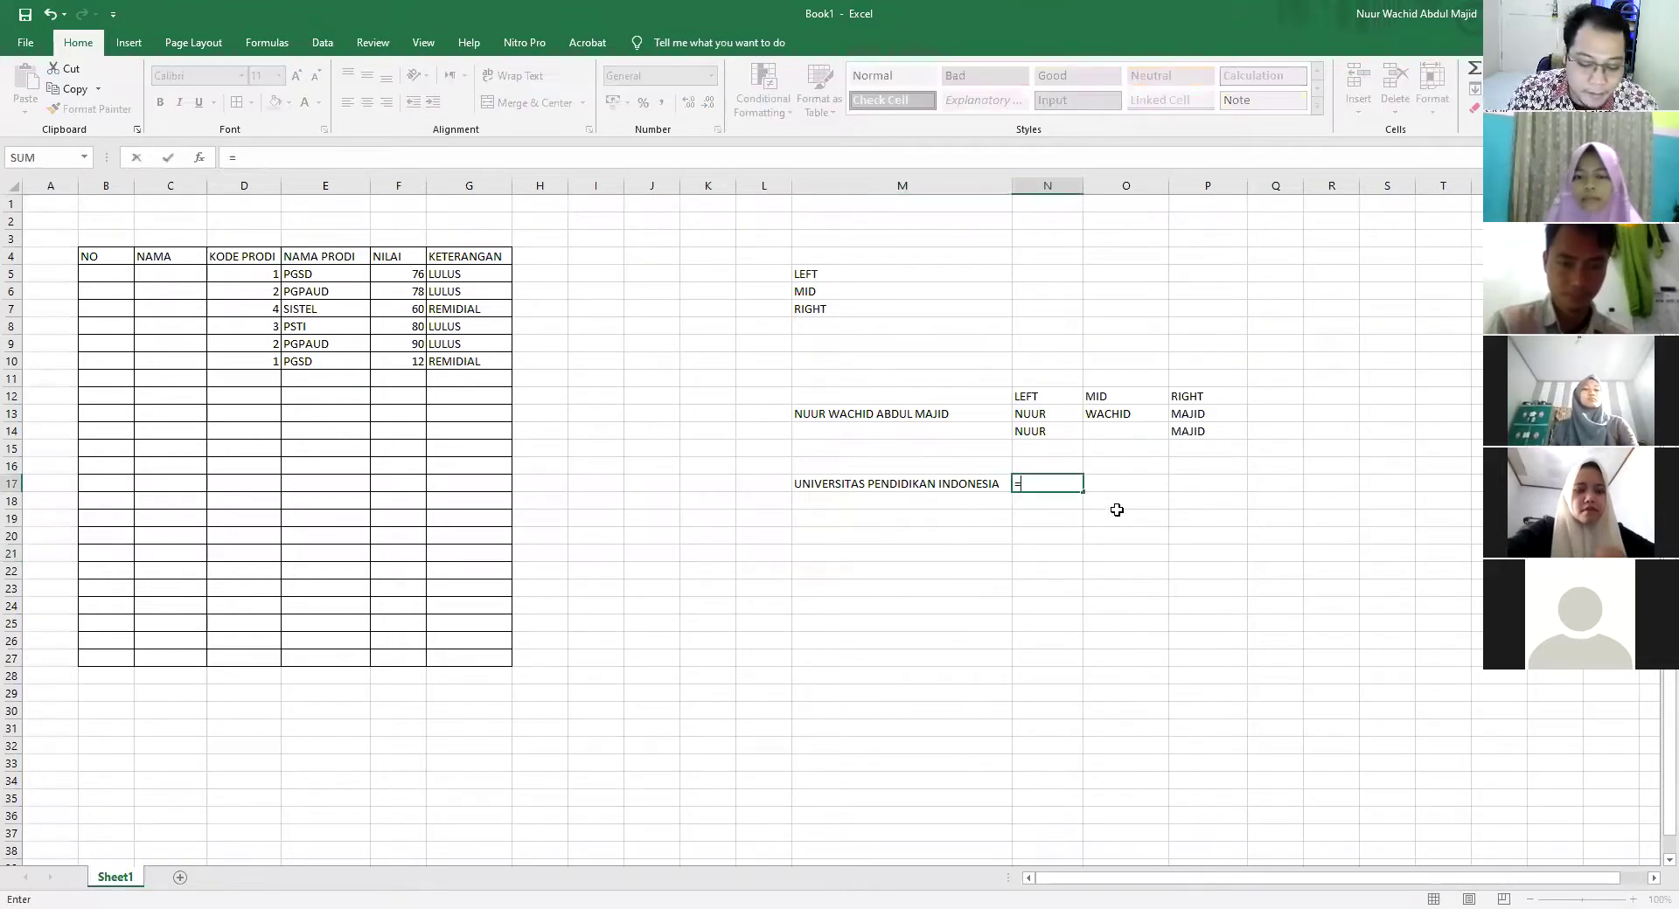
text(LEFT()
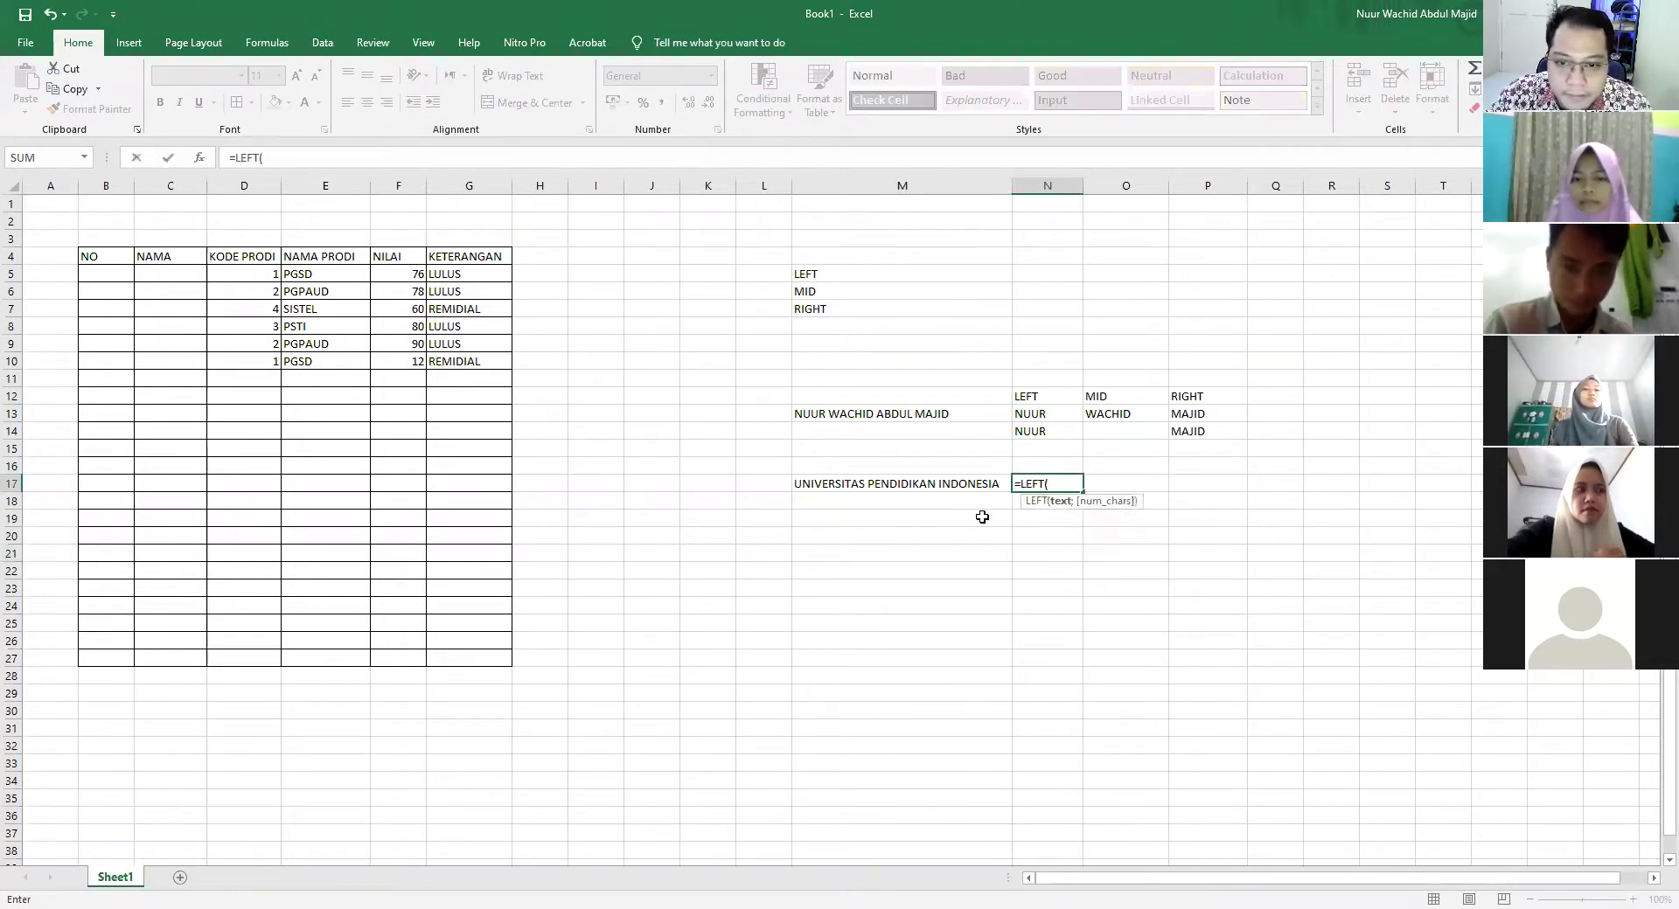
click(928, 486)
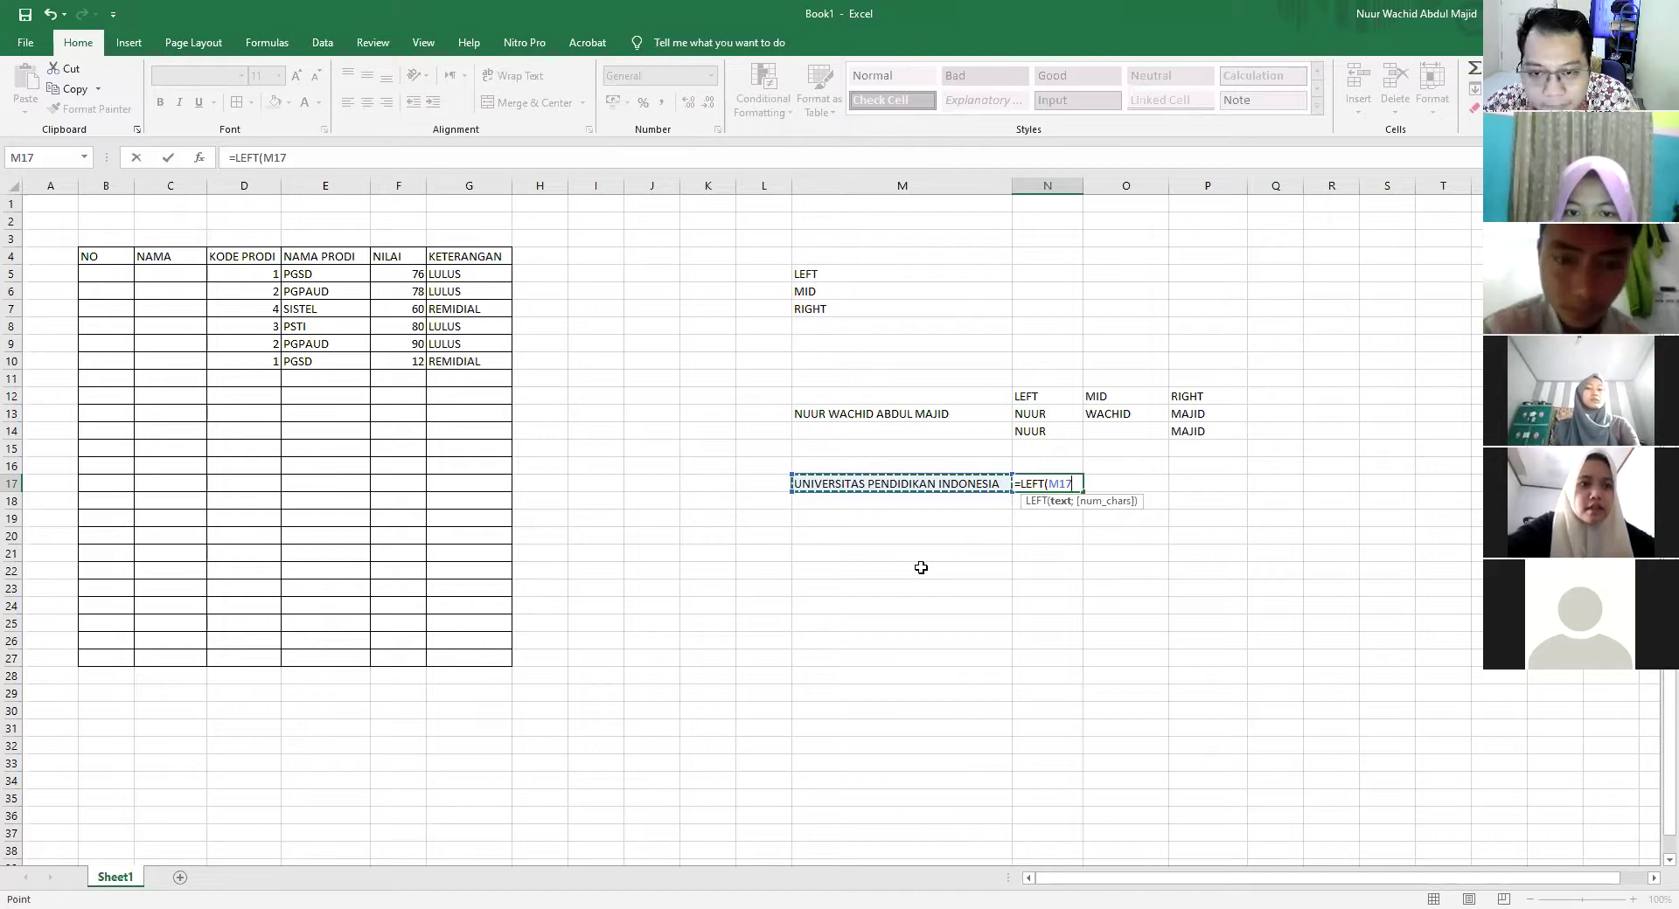
text(;11)
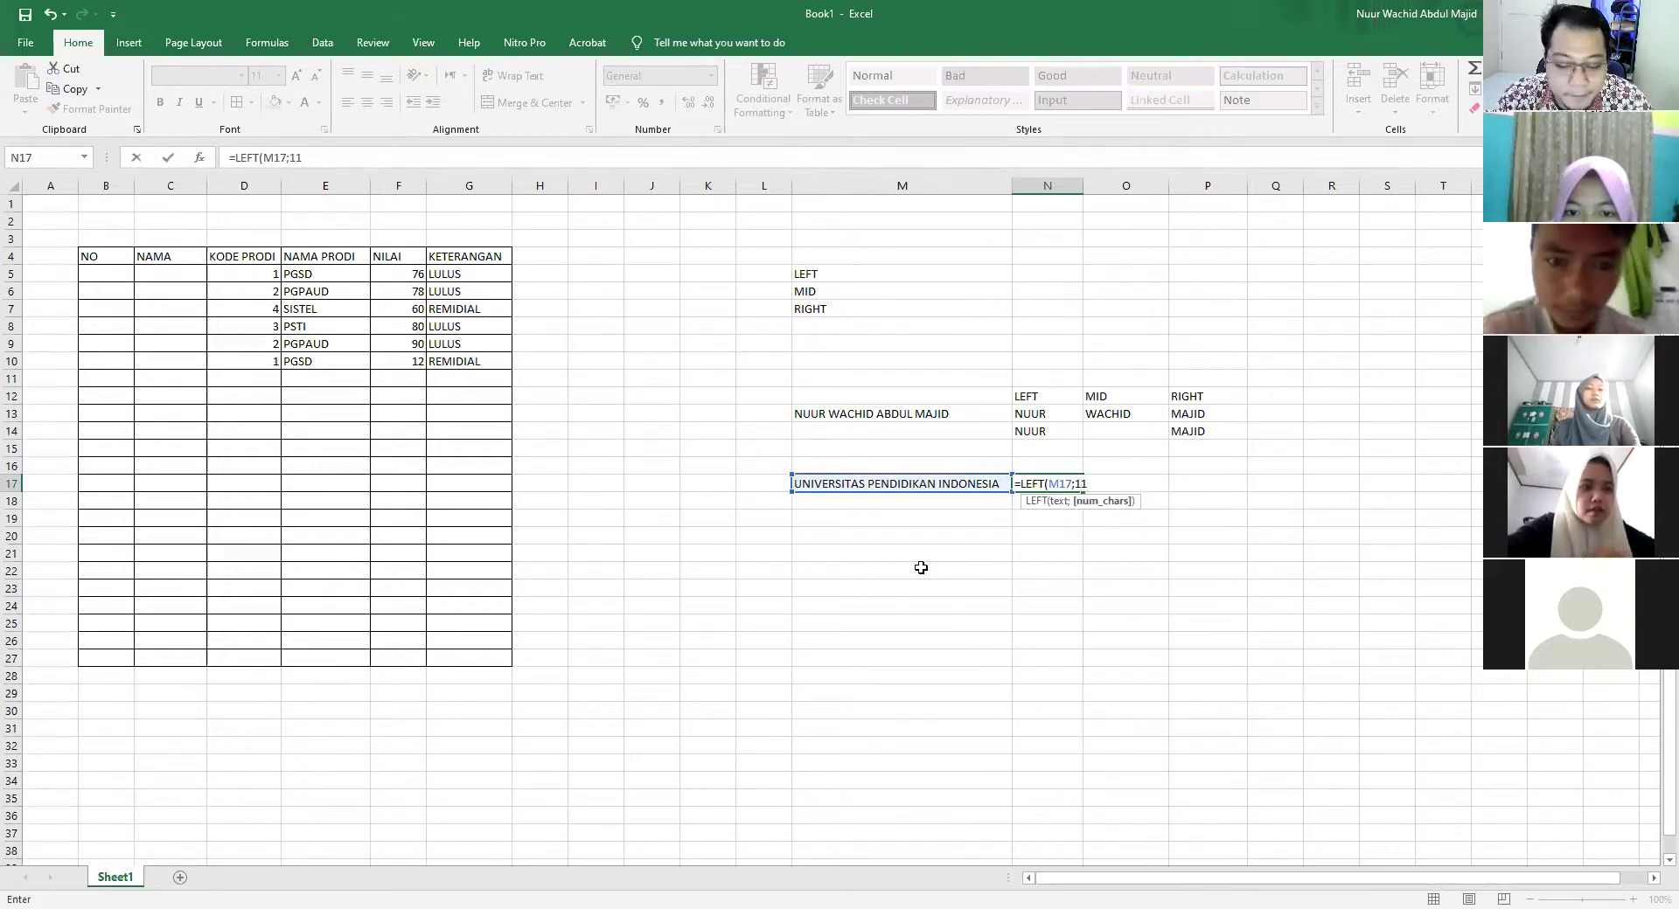
key(Return)
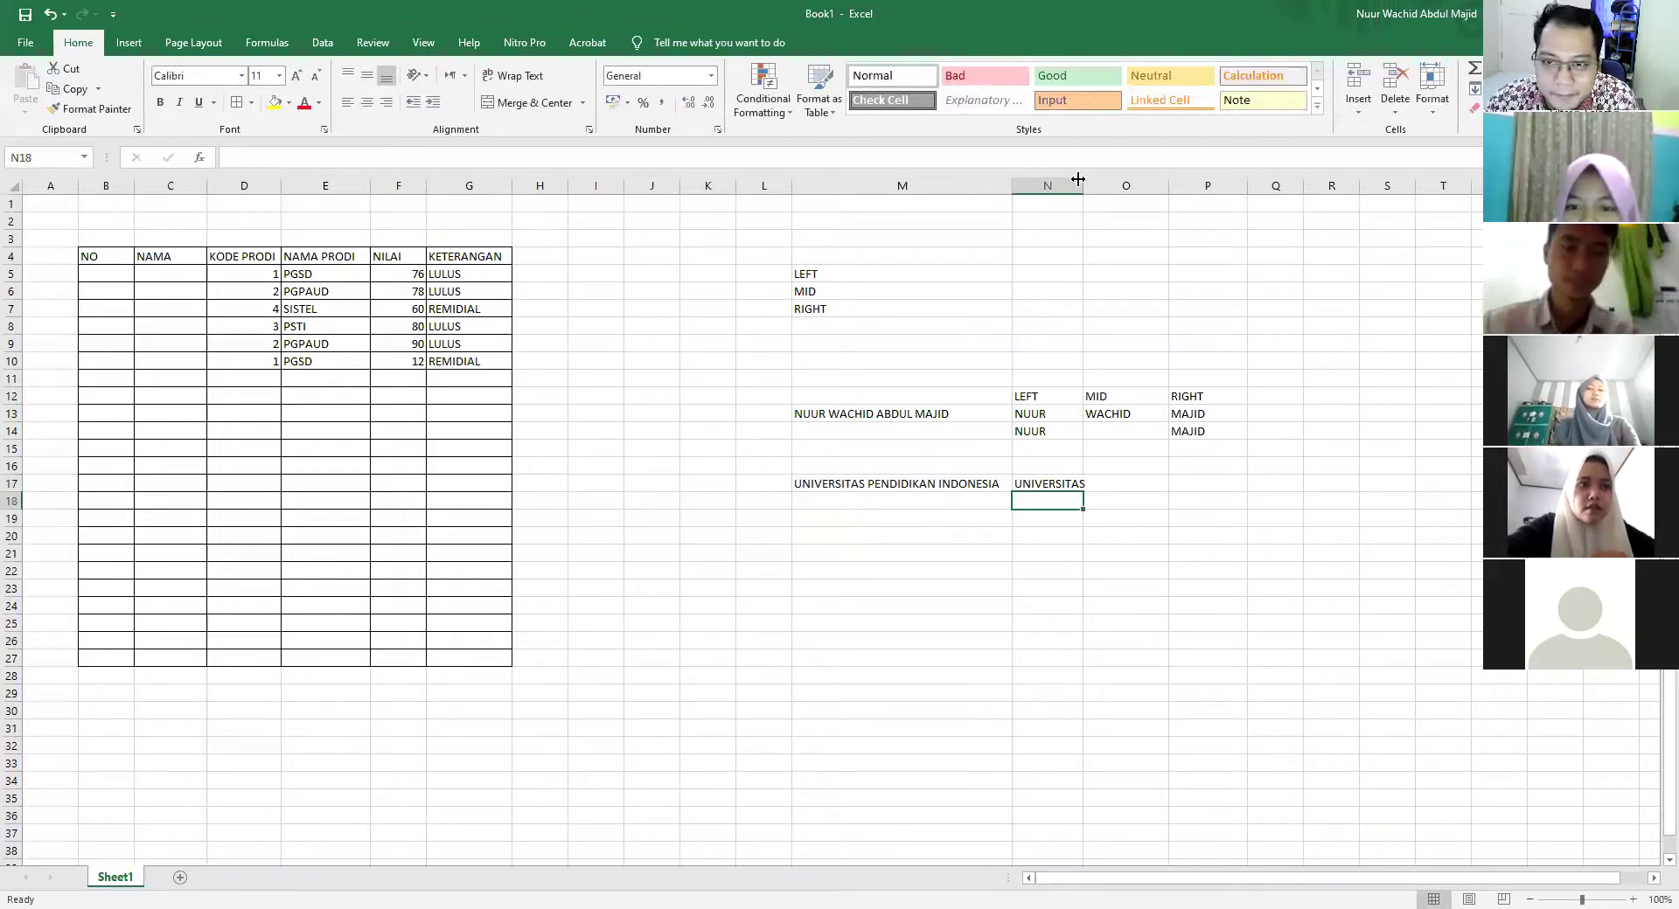
click(1220, 484)
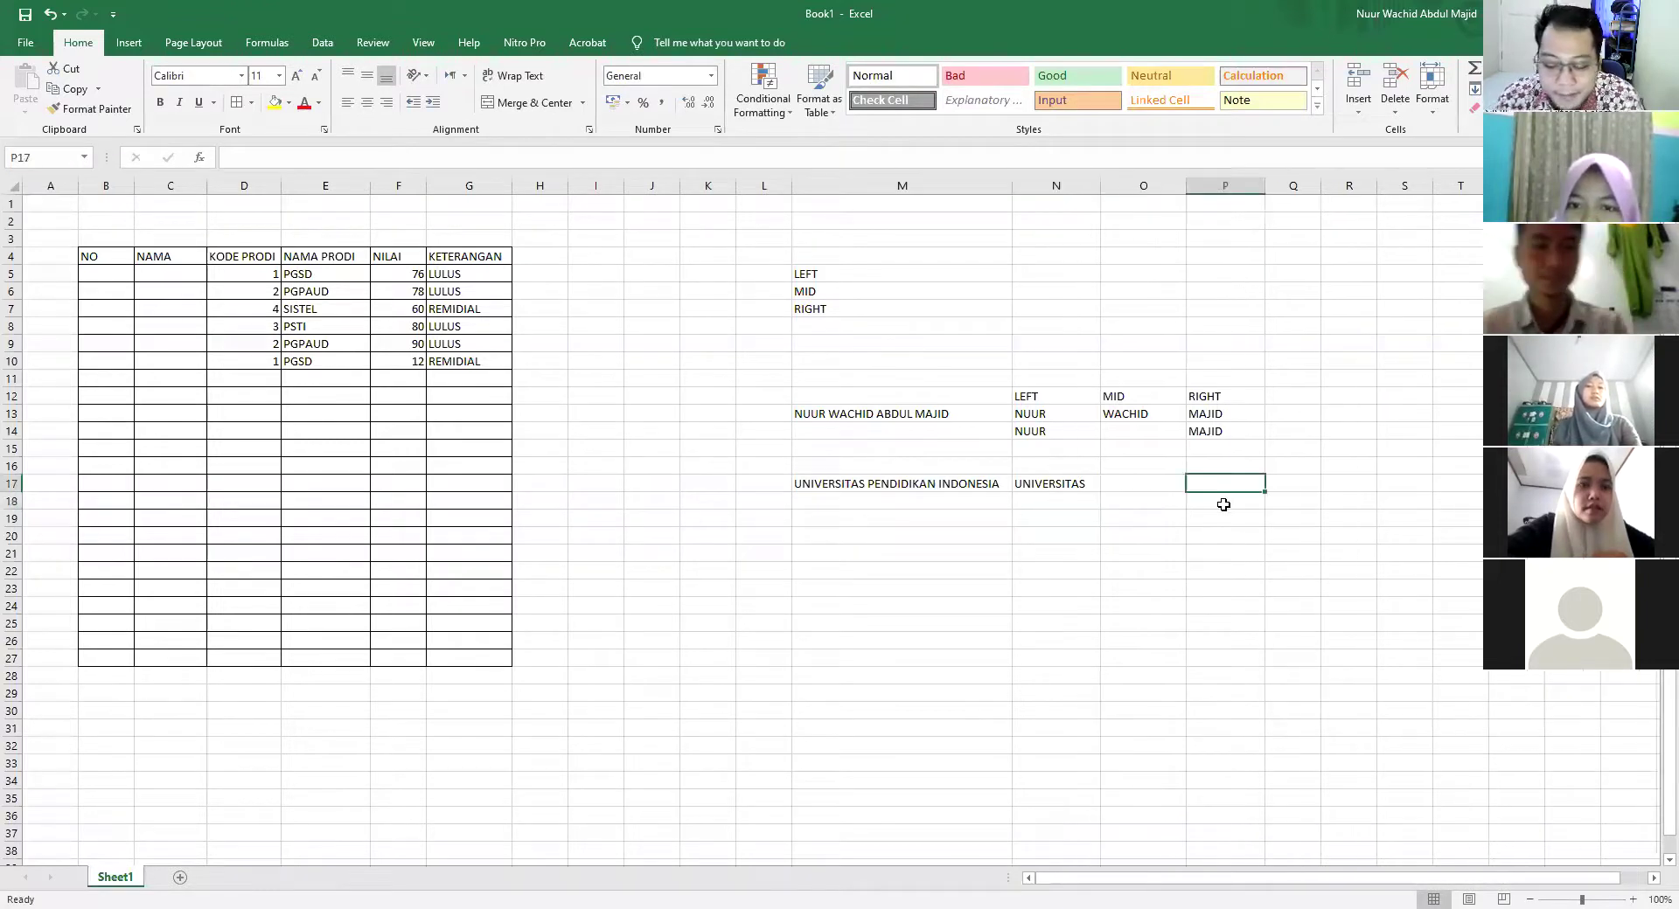
Enter =RIGHT(M17;9) in P17 so it returns INDONESIA
text(=RIGT)
key(BackSpace)
text(HT)
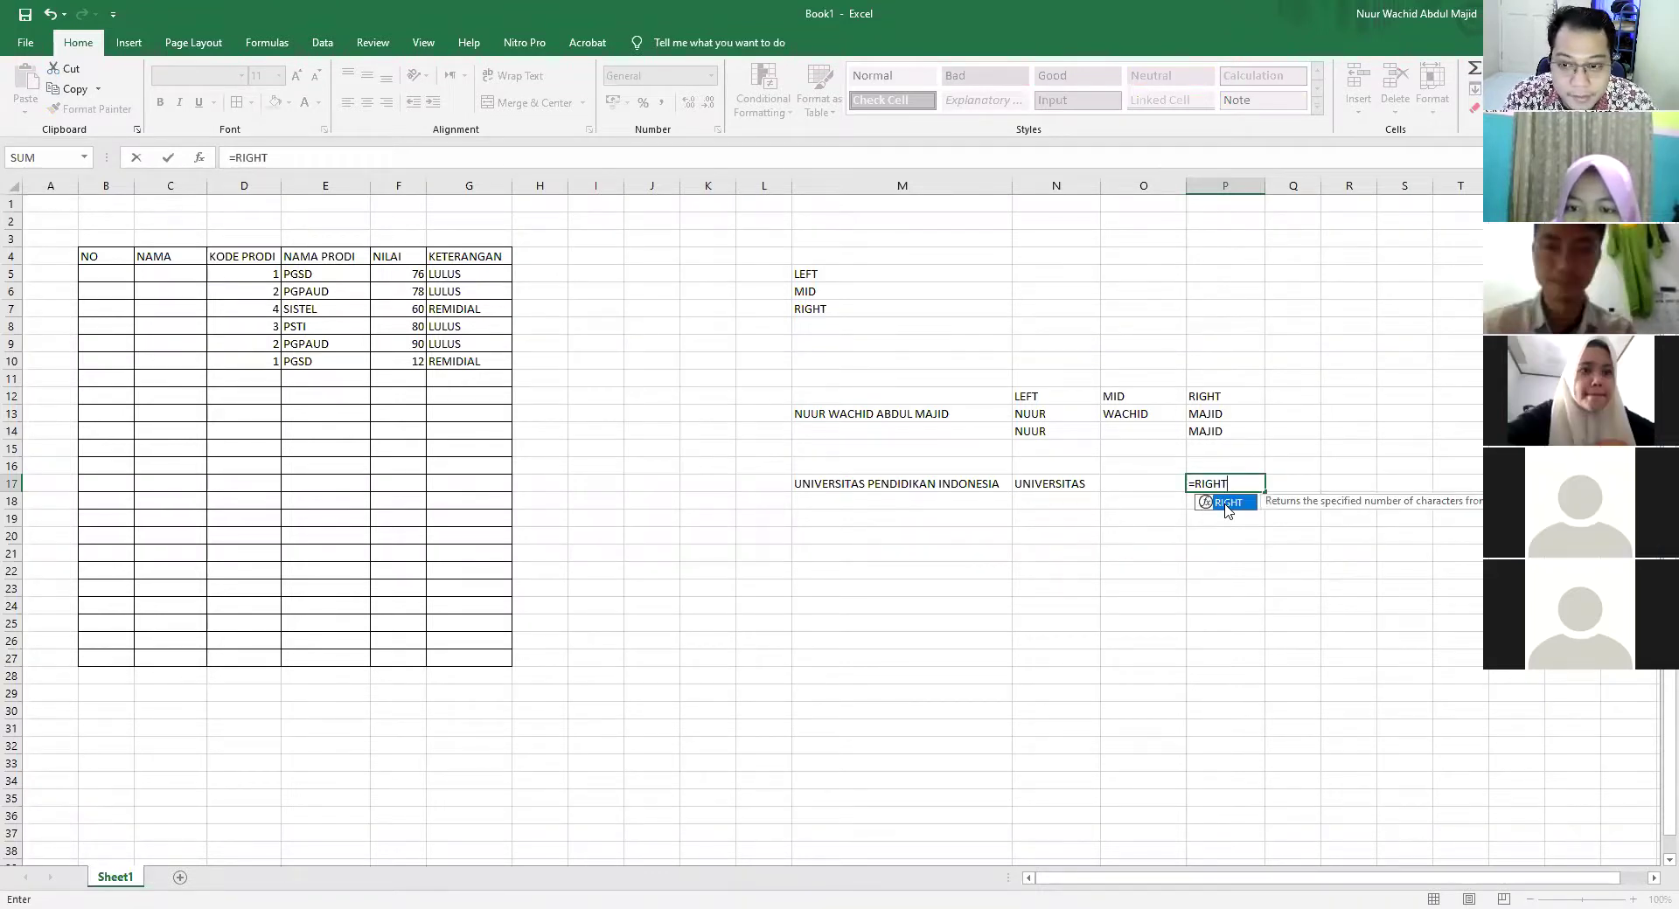
double_click(1227, 505)
click(961, 481)
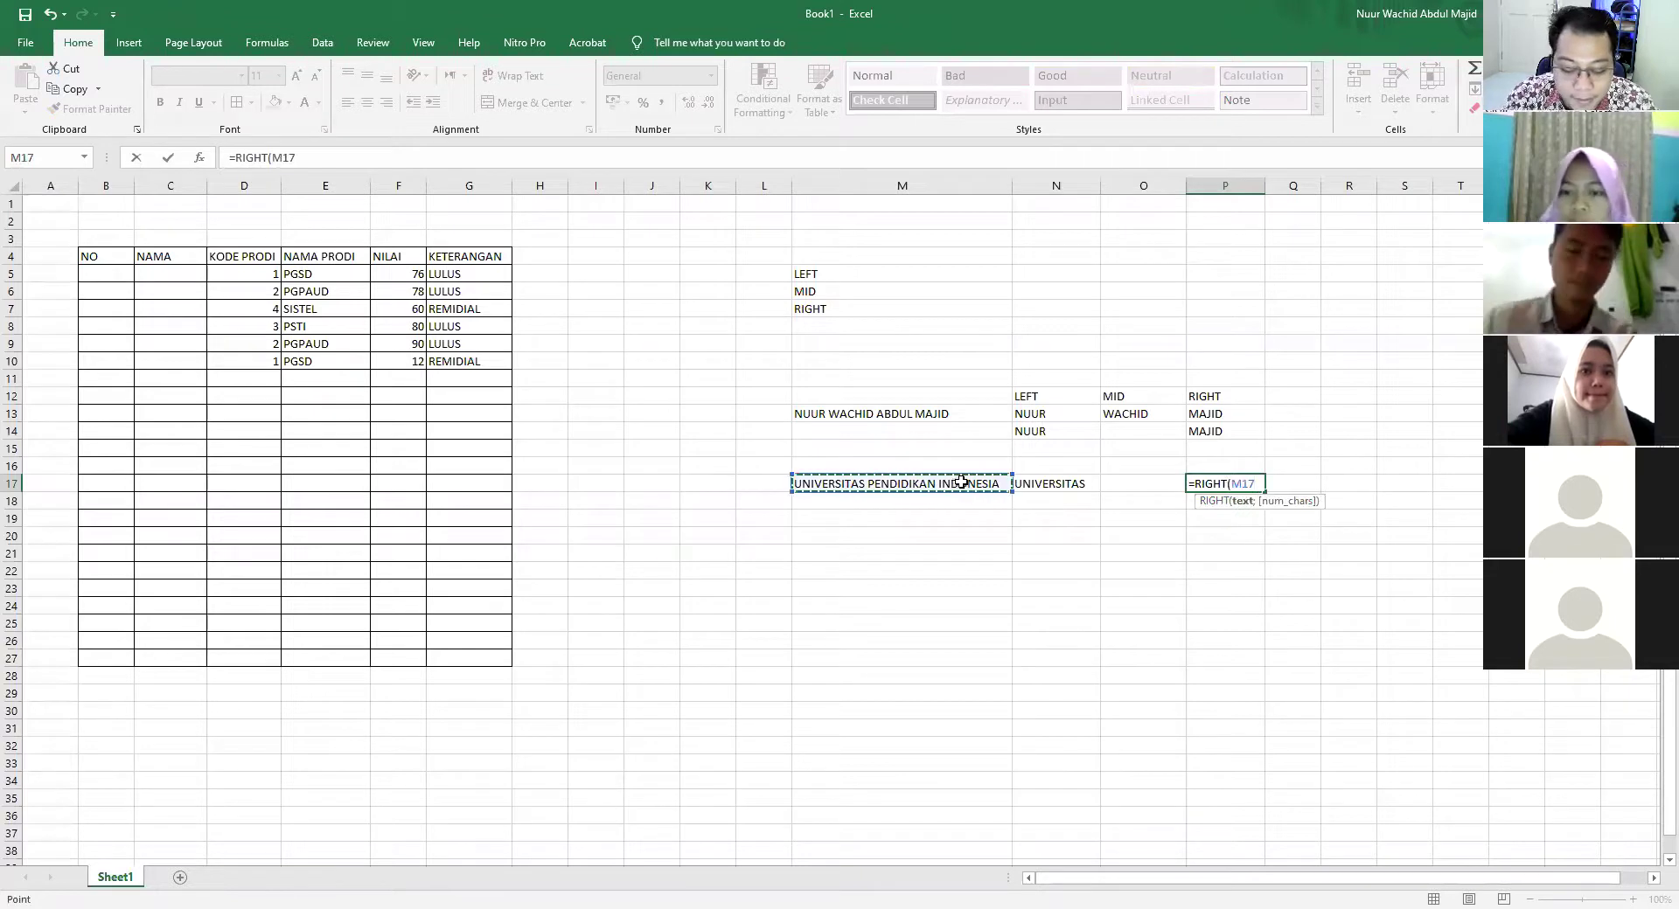
text(;9)
key(Return)
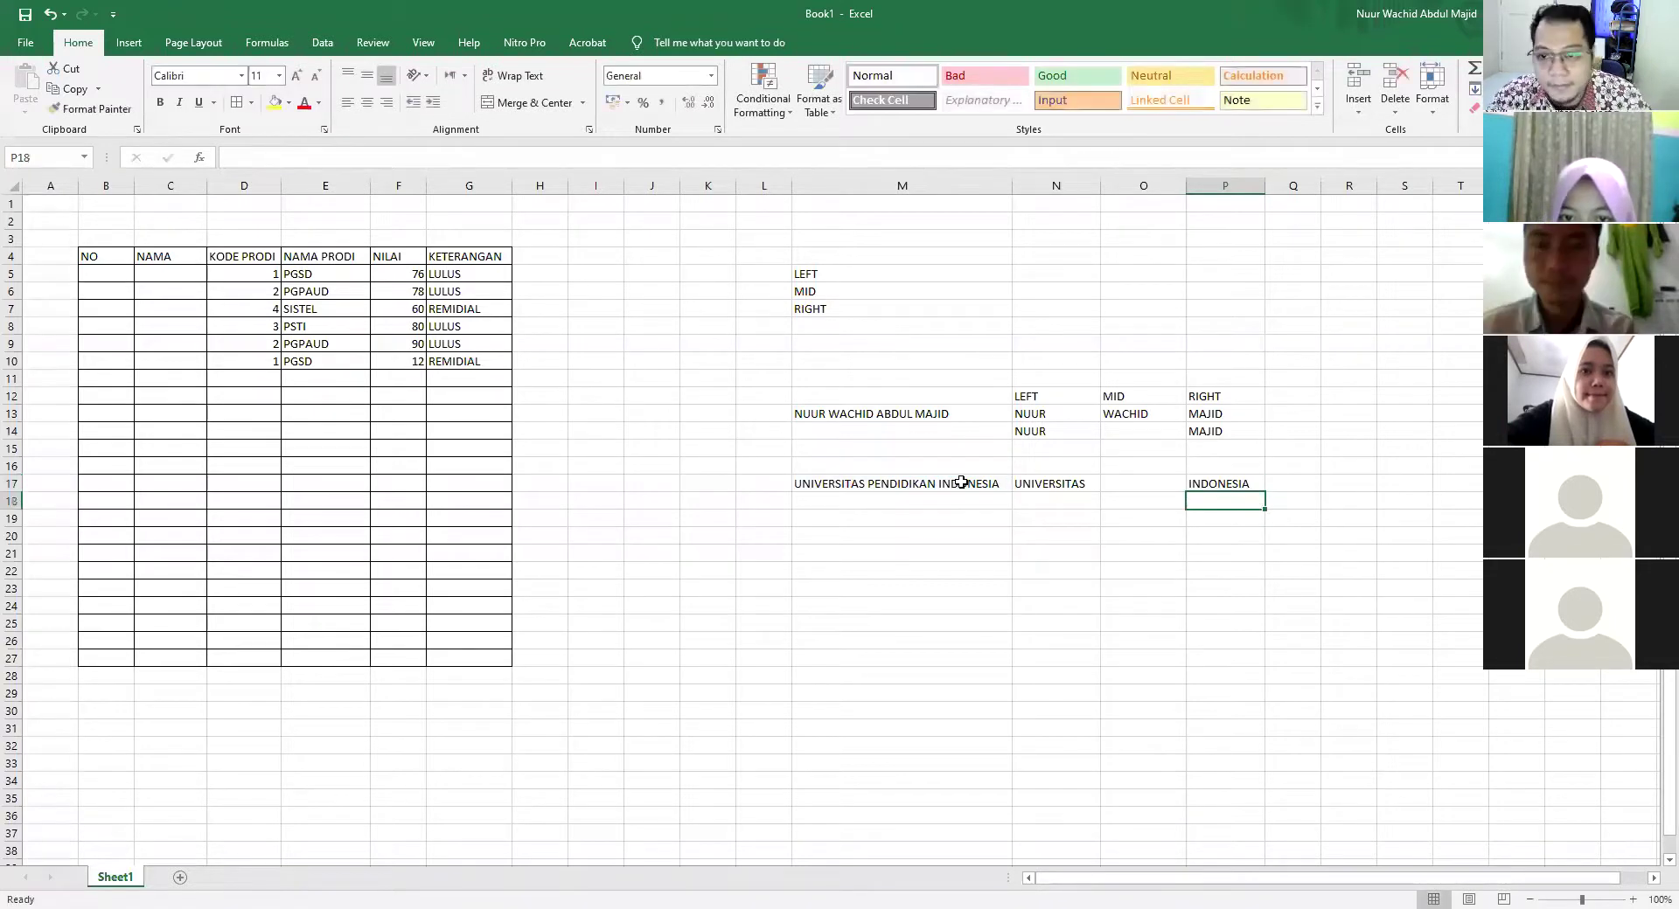
click(1136, 484)
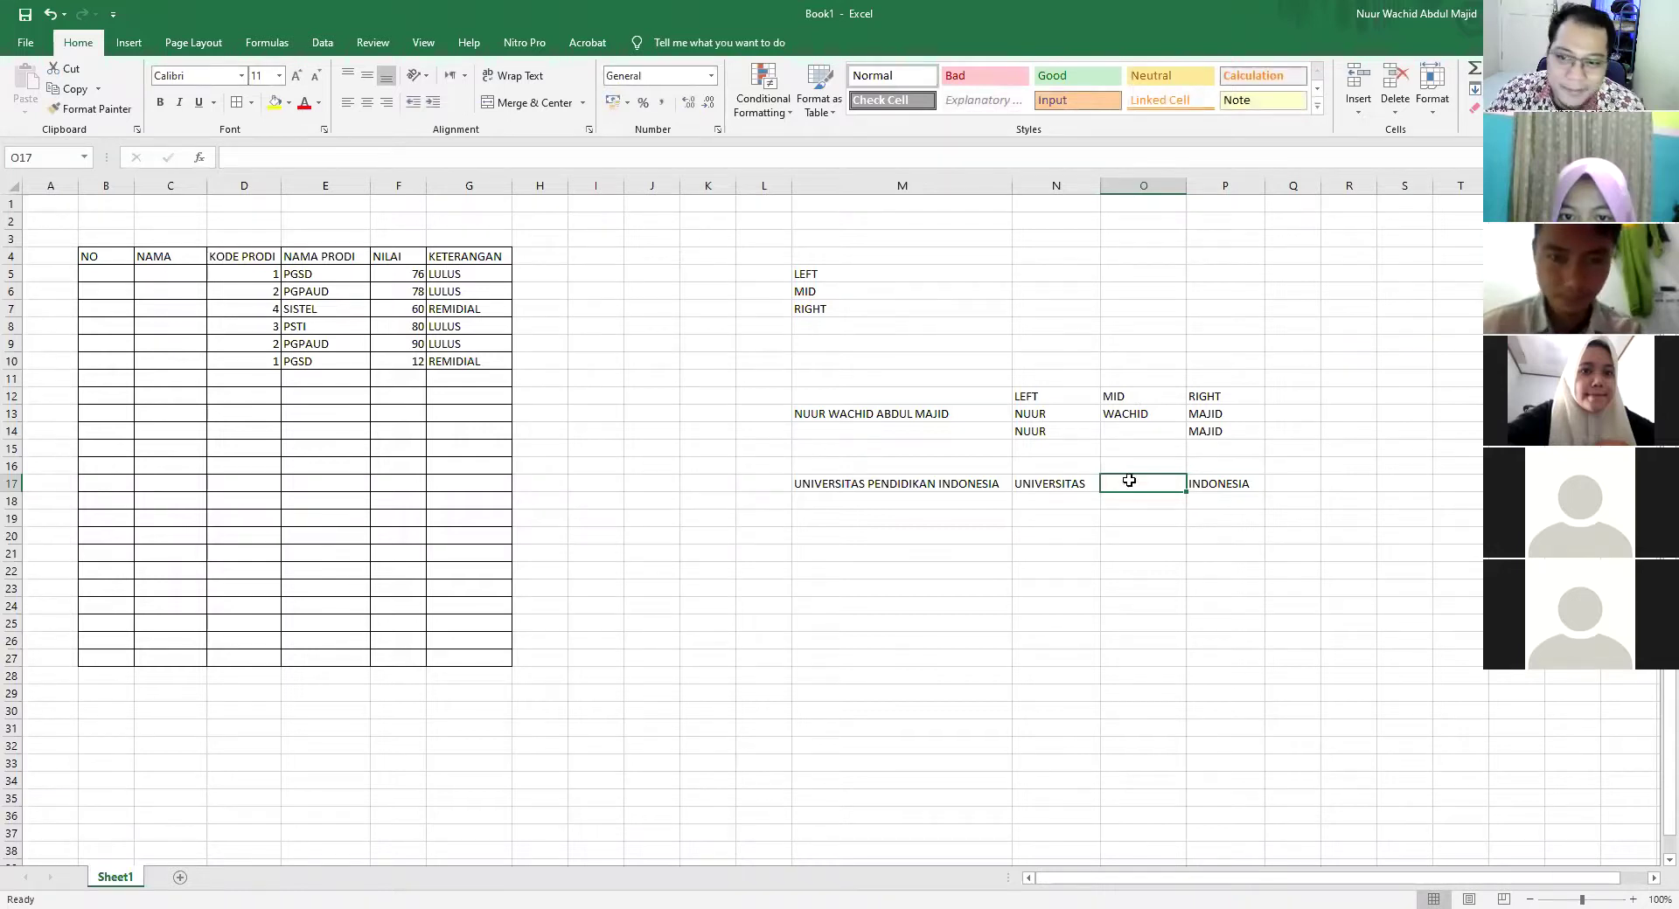
click(1140, 429)
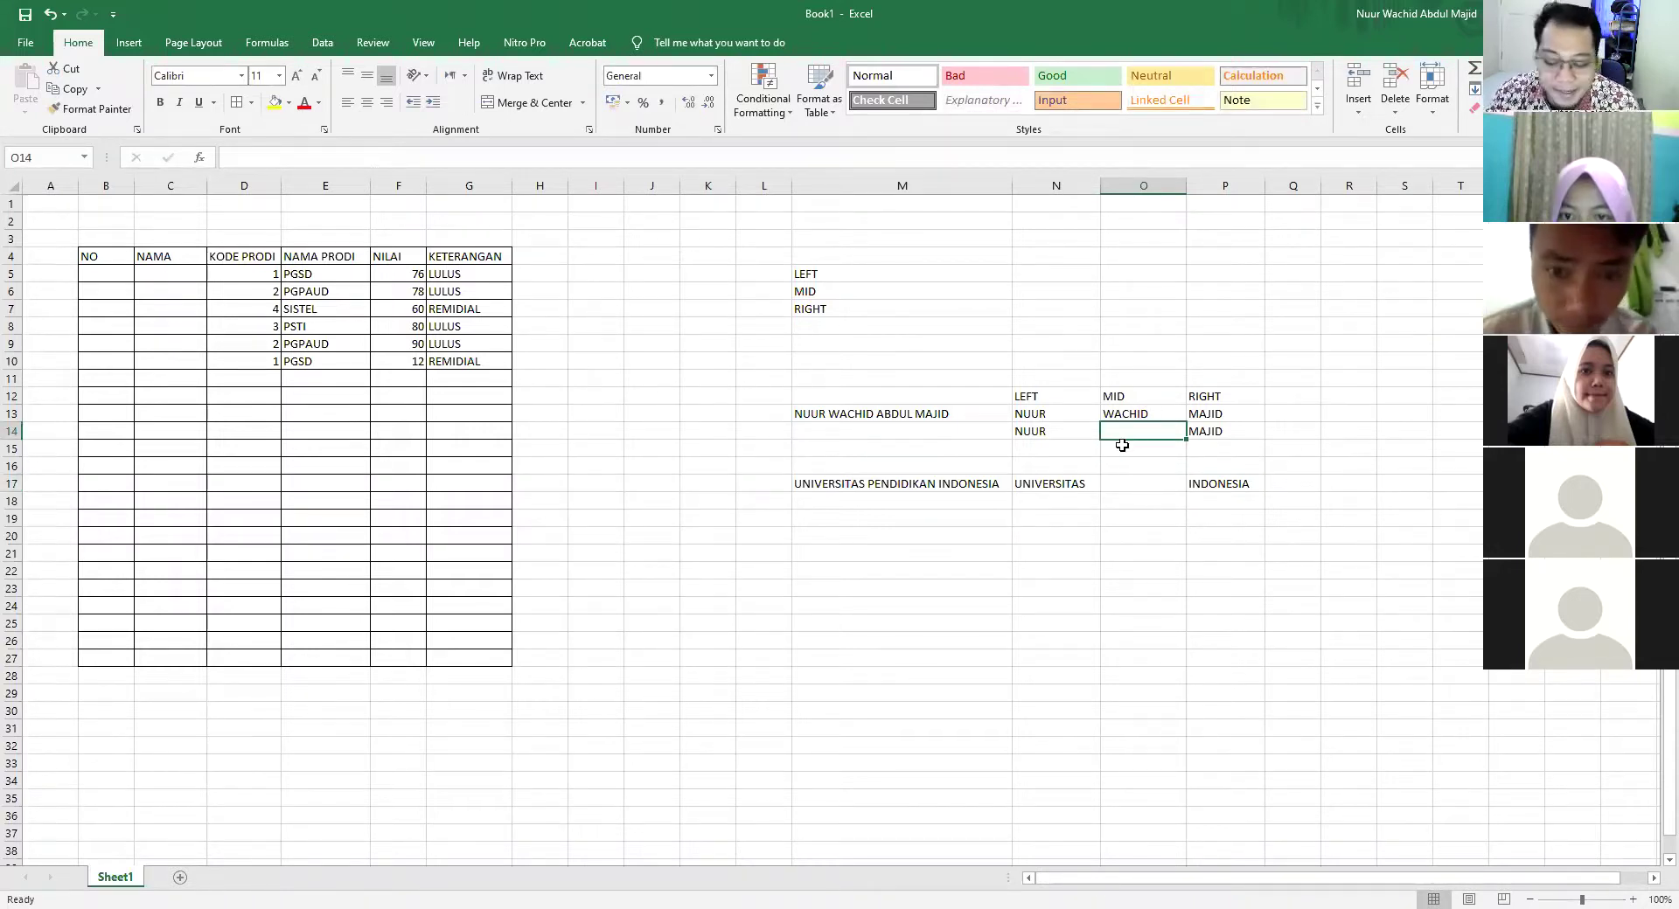
Enter =MID(M13;6;6) in O14 to pull out the name's middle word
text(=)
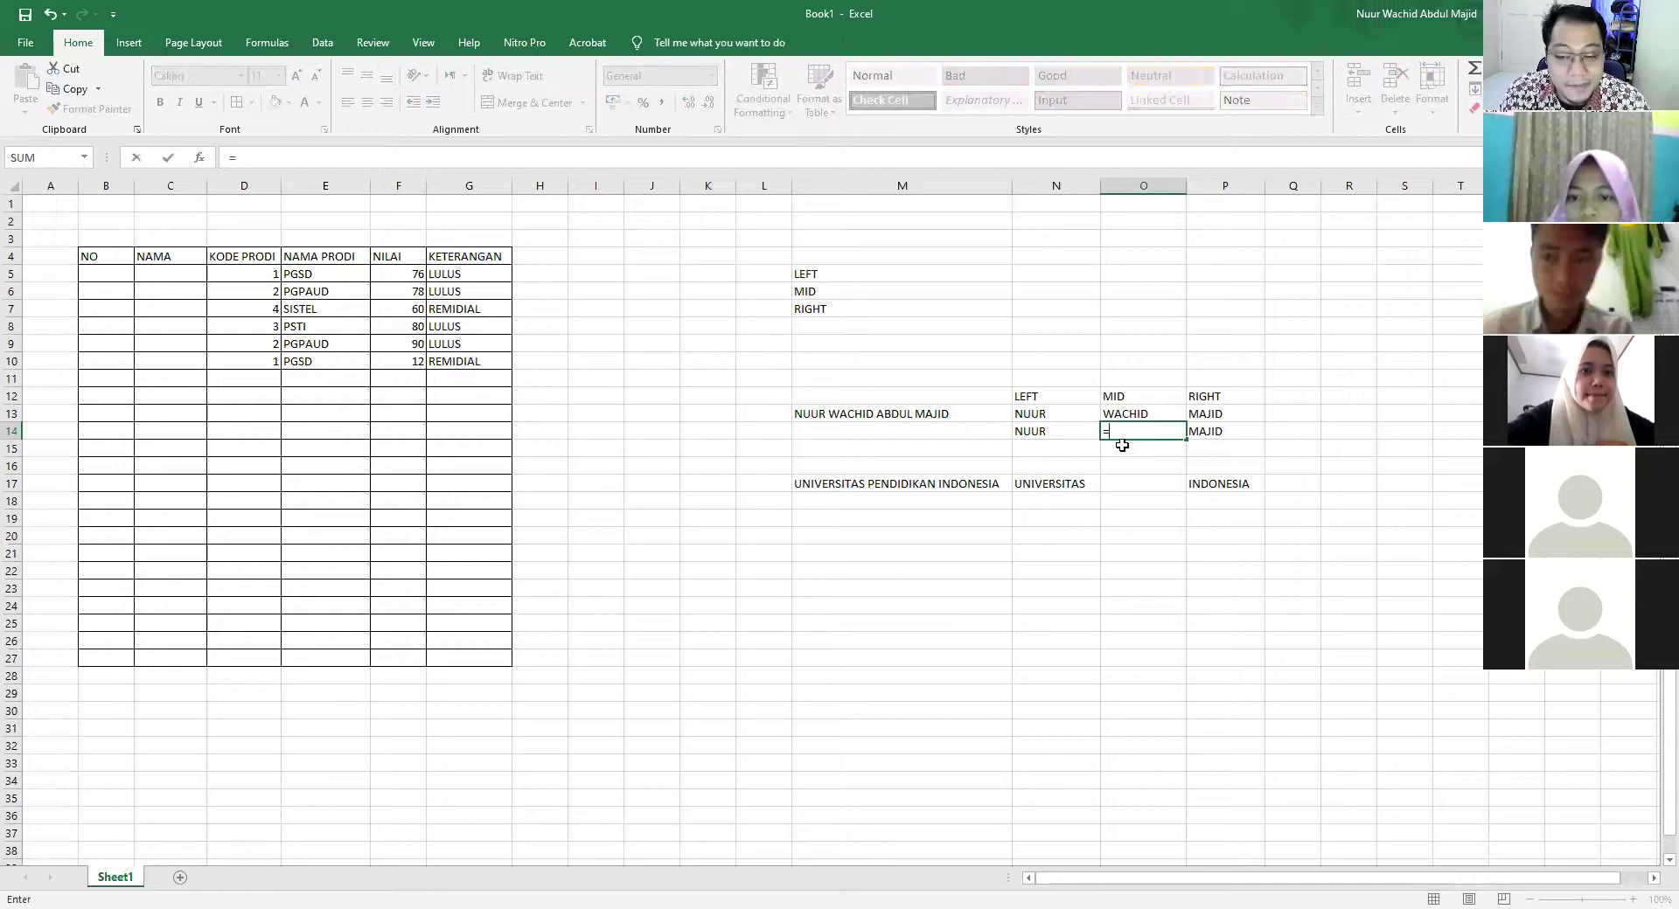
text(MID)
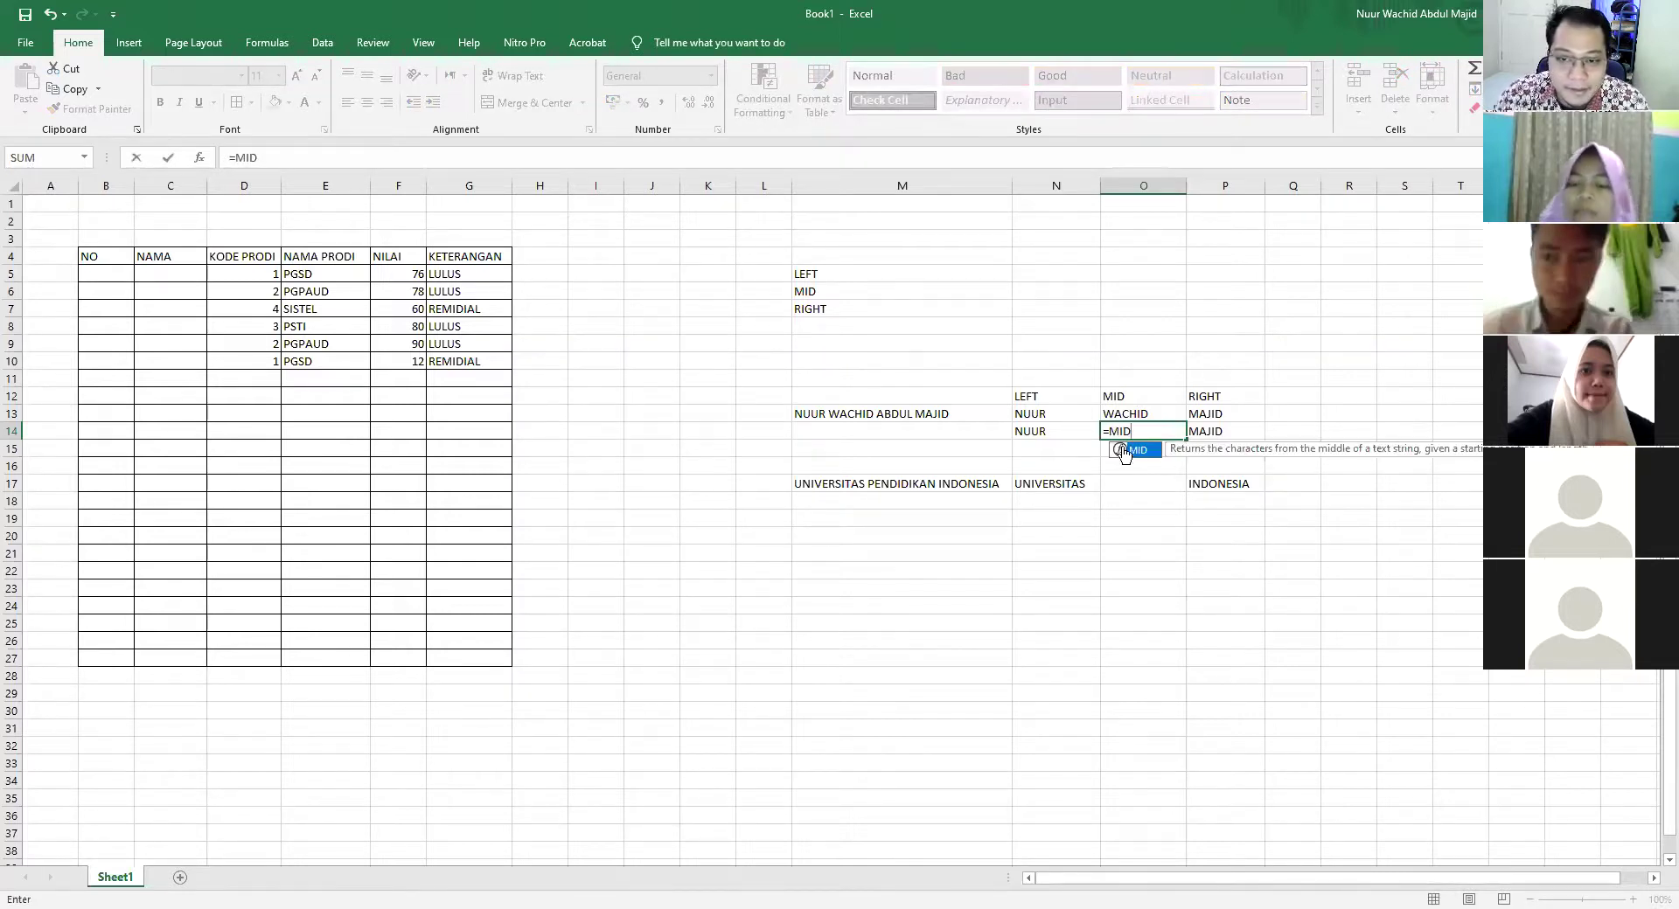
double_click(1133, 451)
click(926, 415)
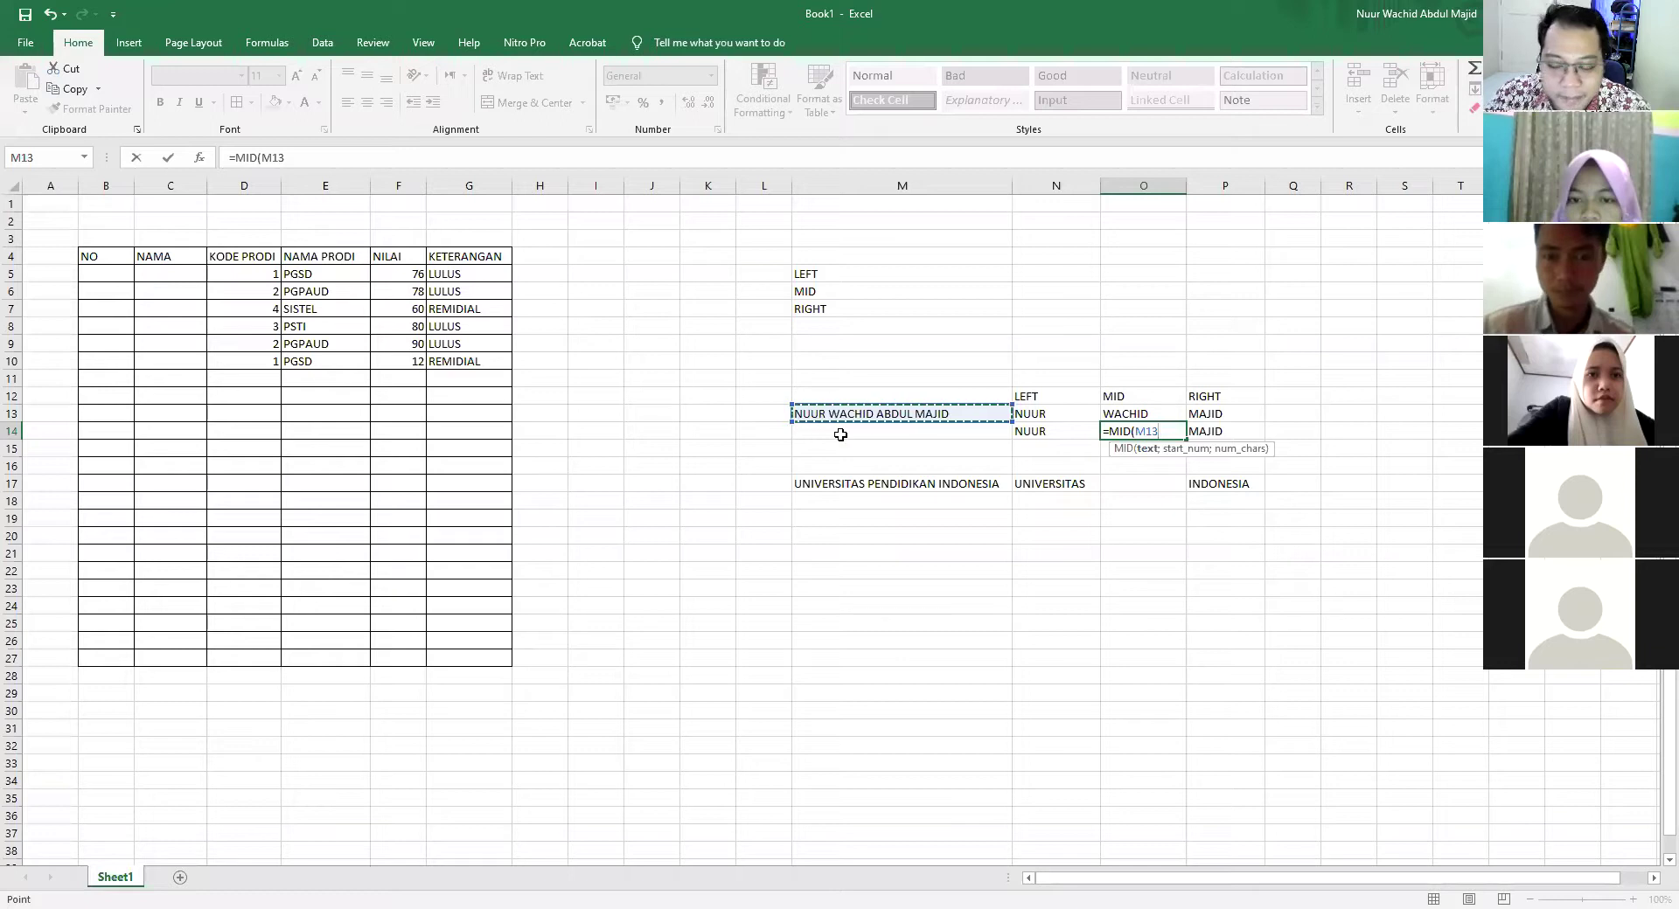
text(;6;)
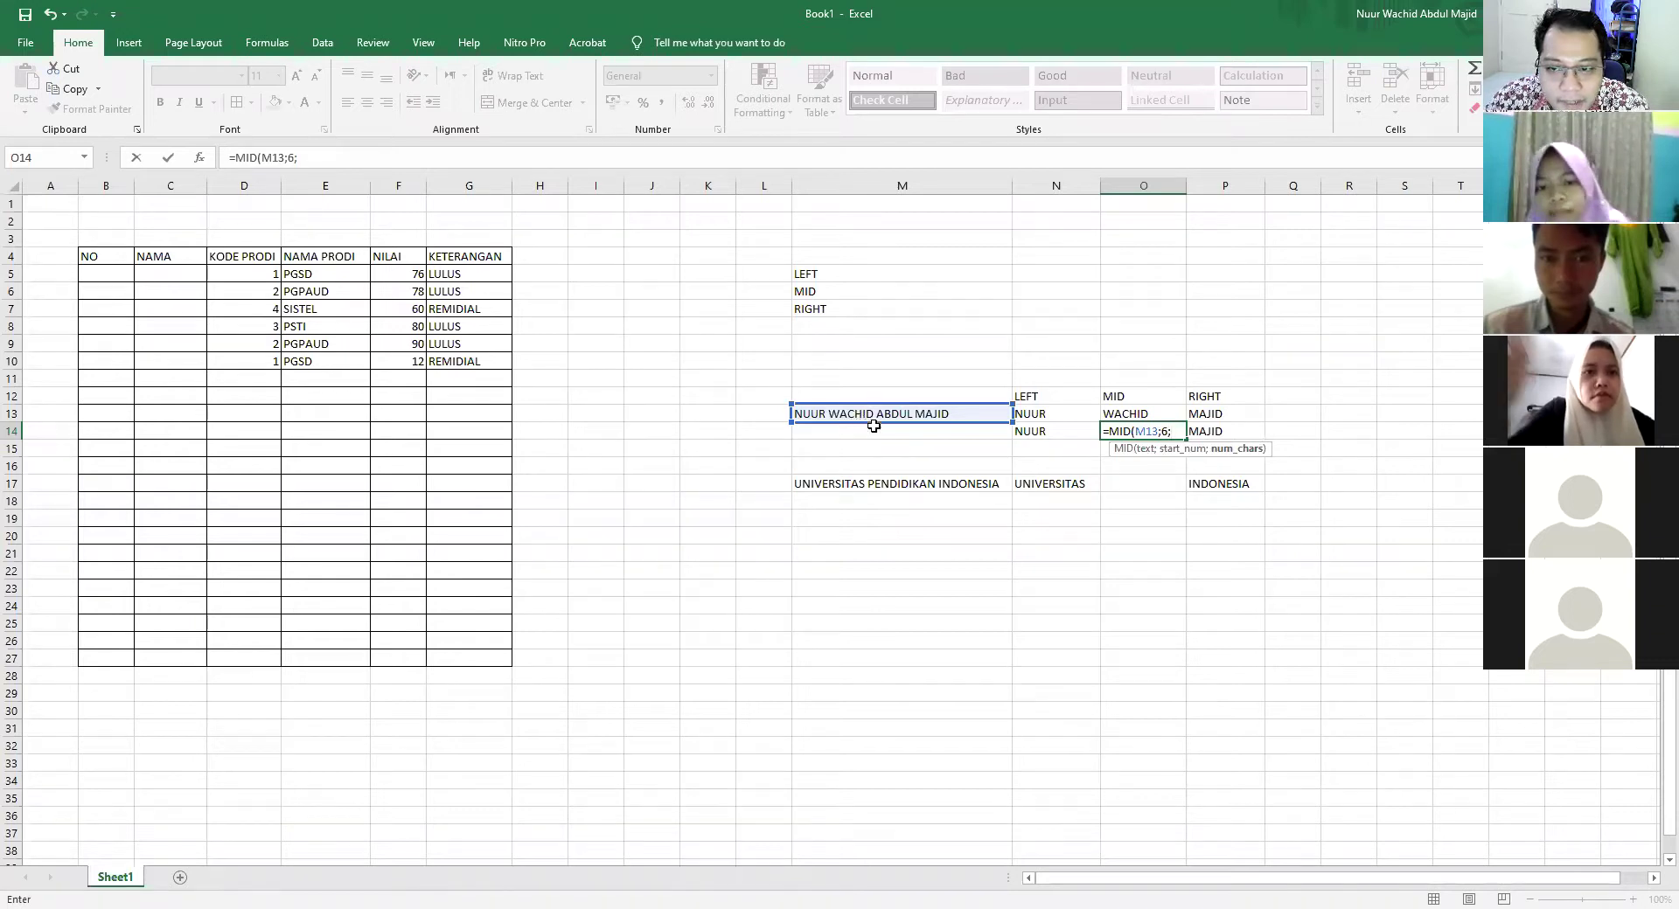
text(6))
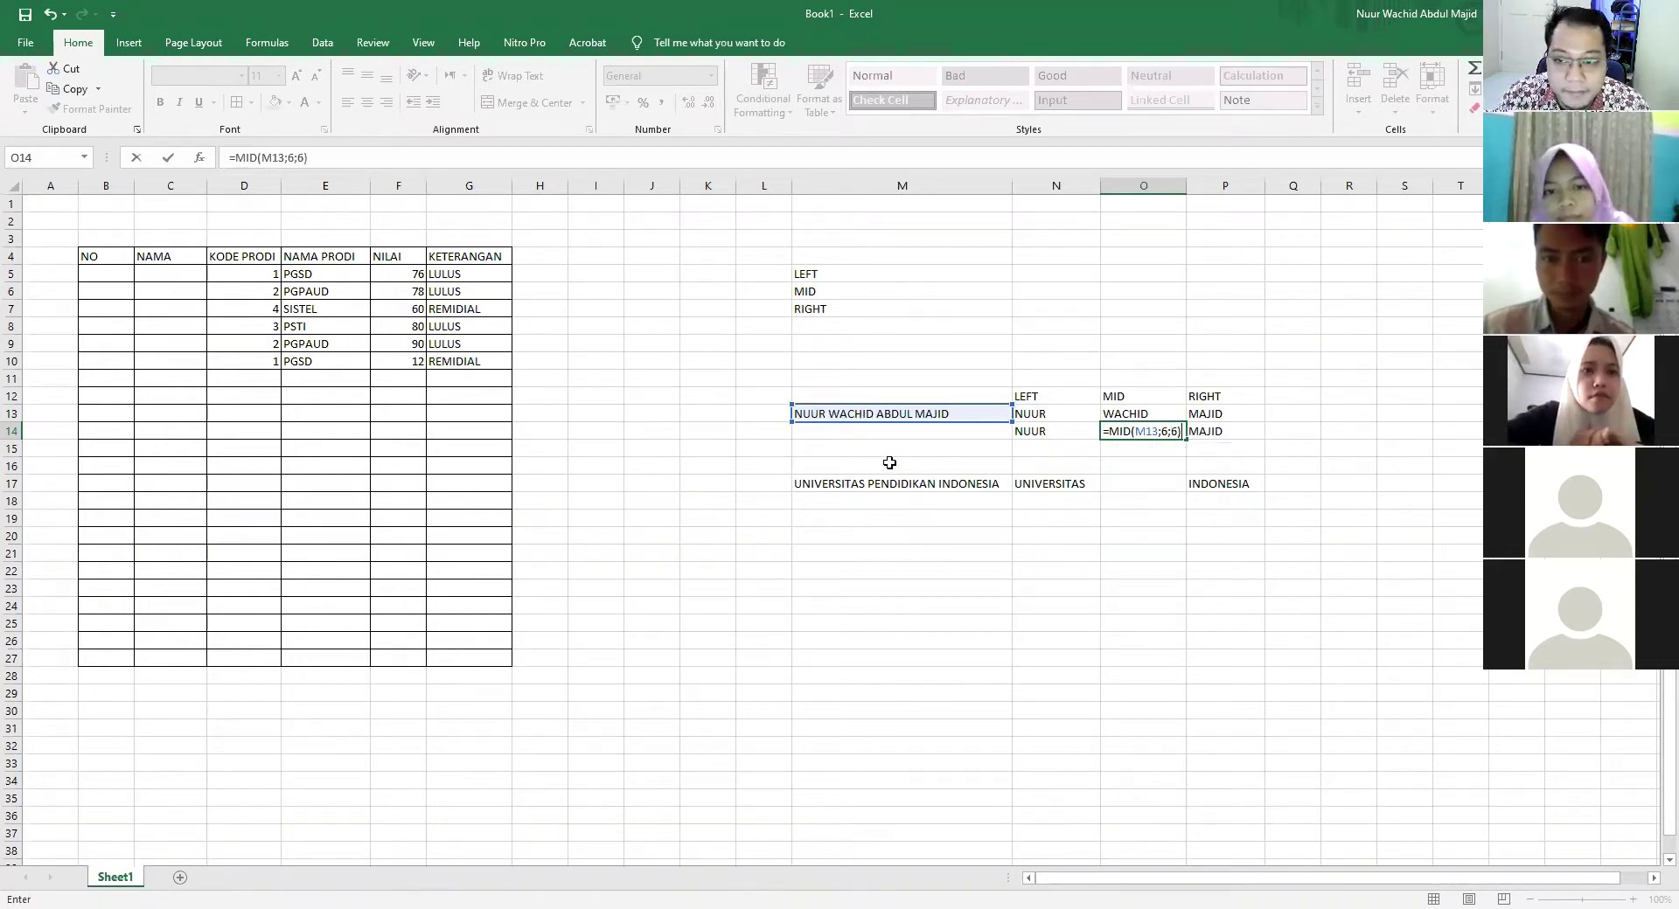
key(Return)
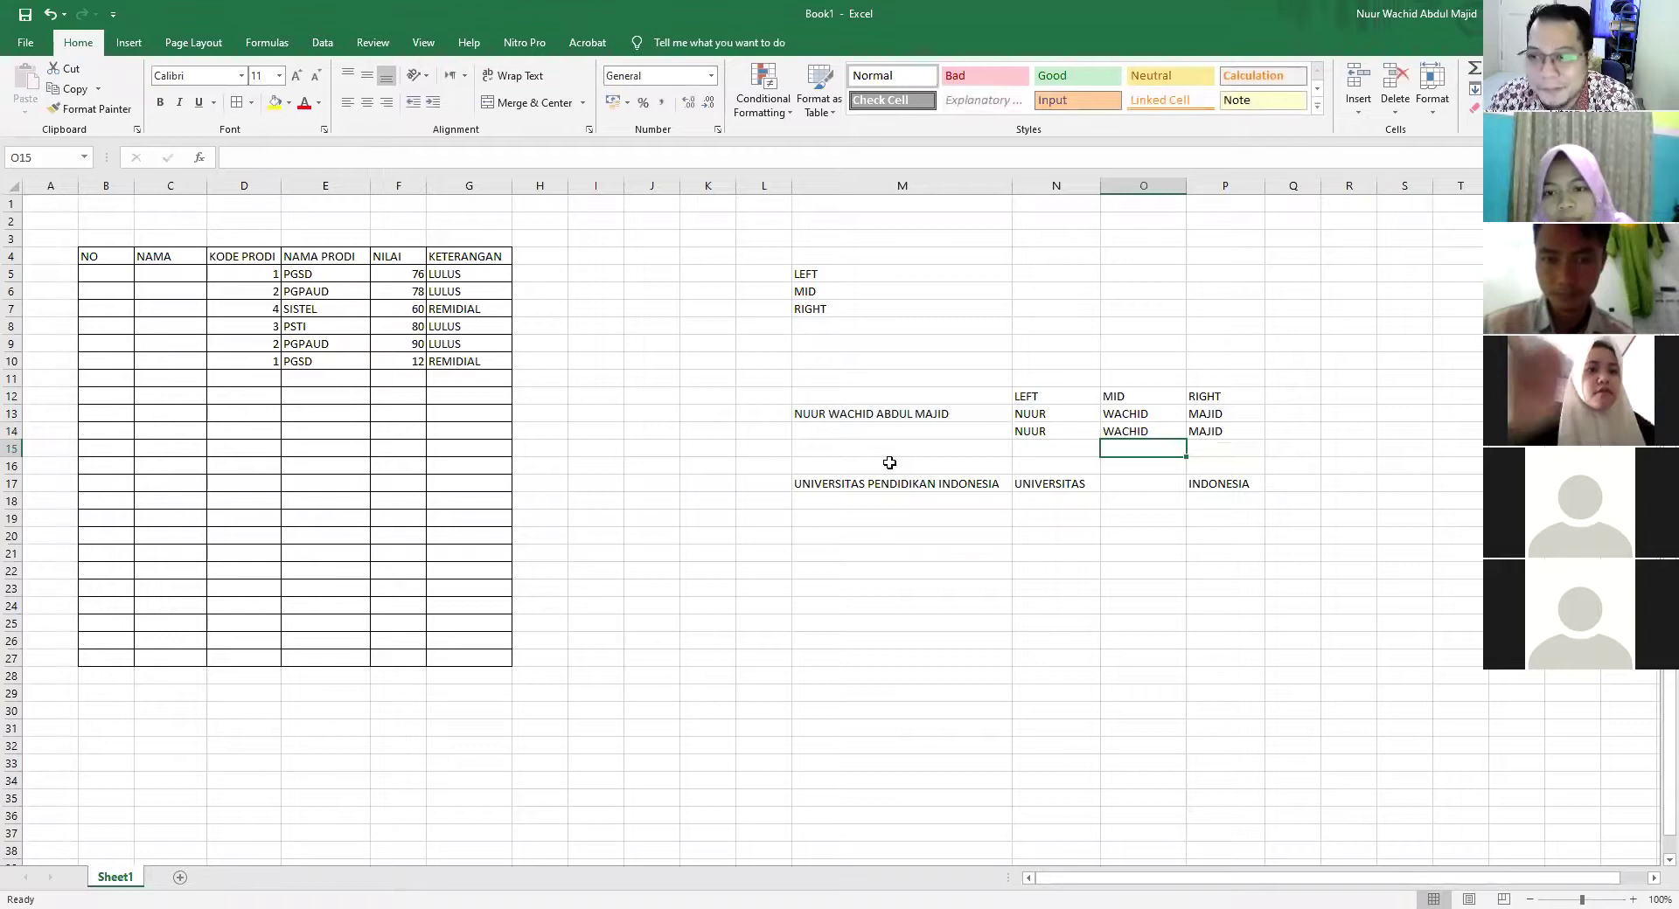
Enter =MID(M17;12;9) in O17, which returns PENDIDIK
click(1126, 486)
text(=)
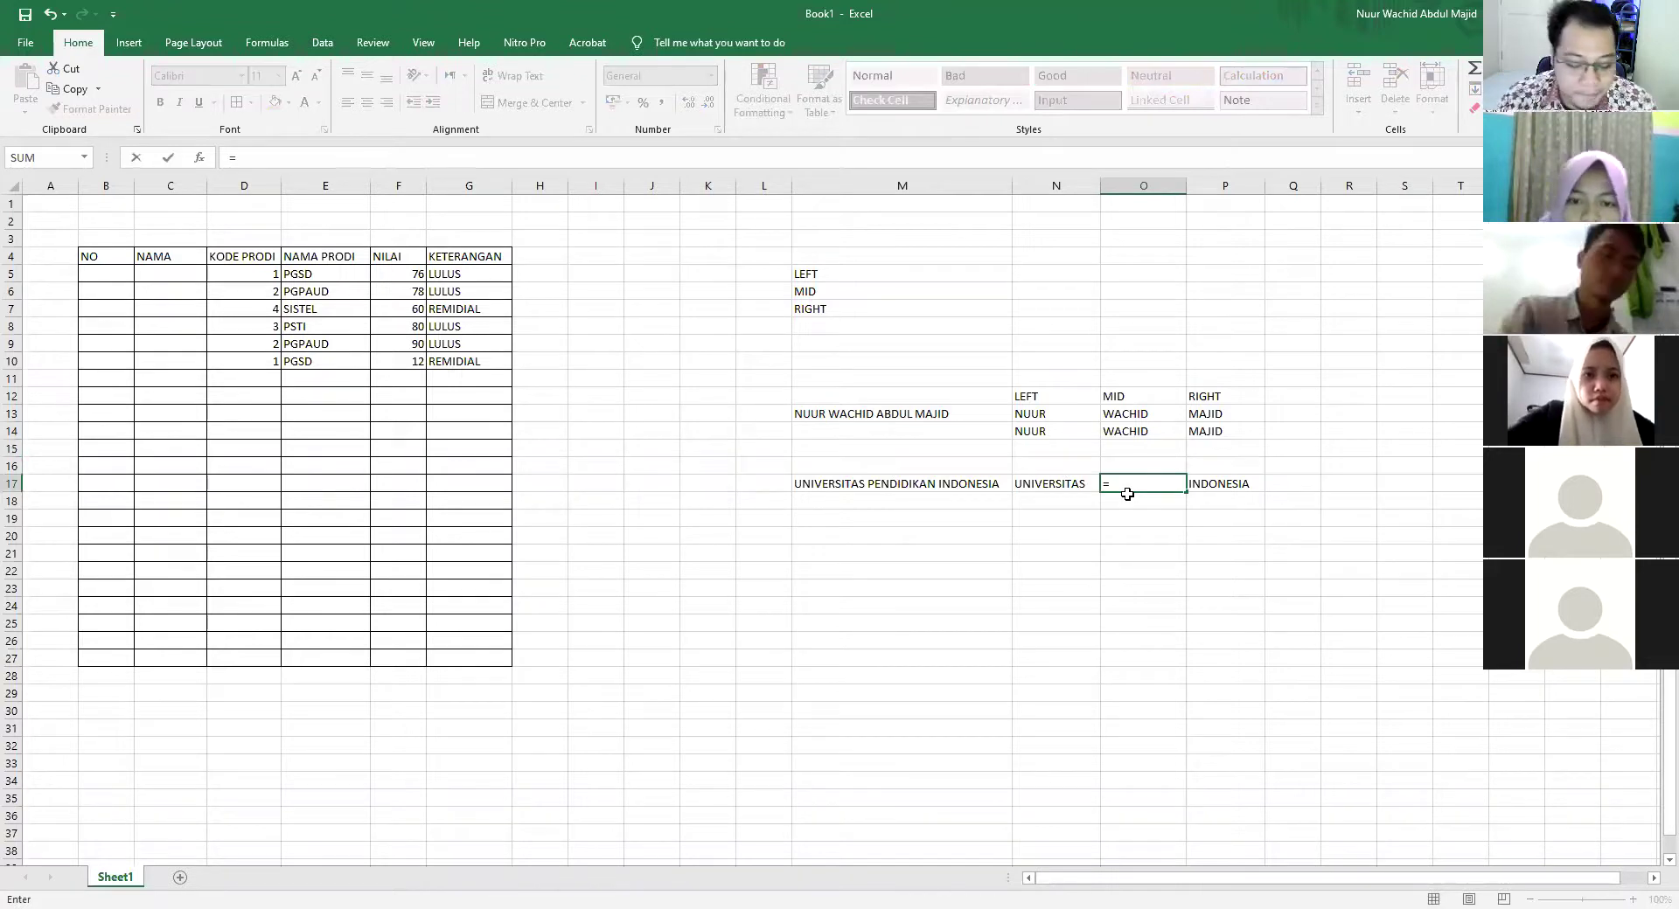
text(MID()
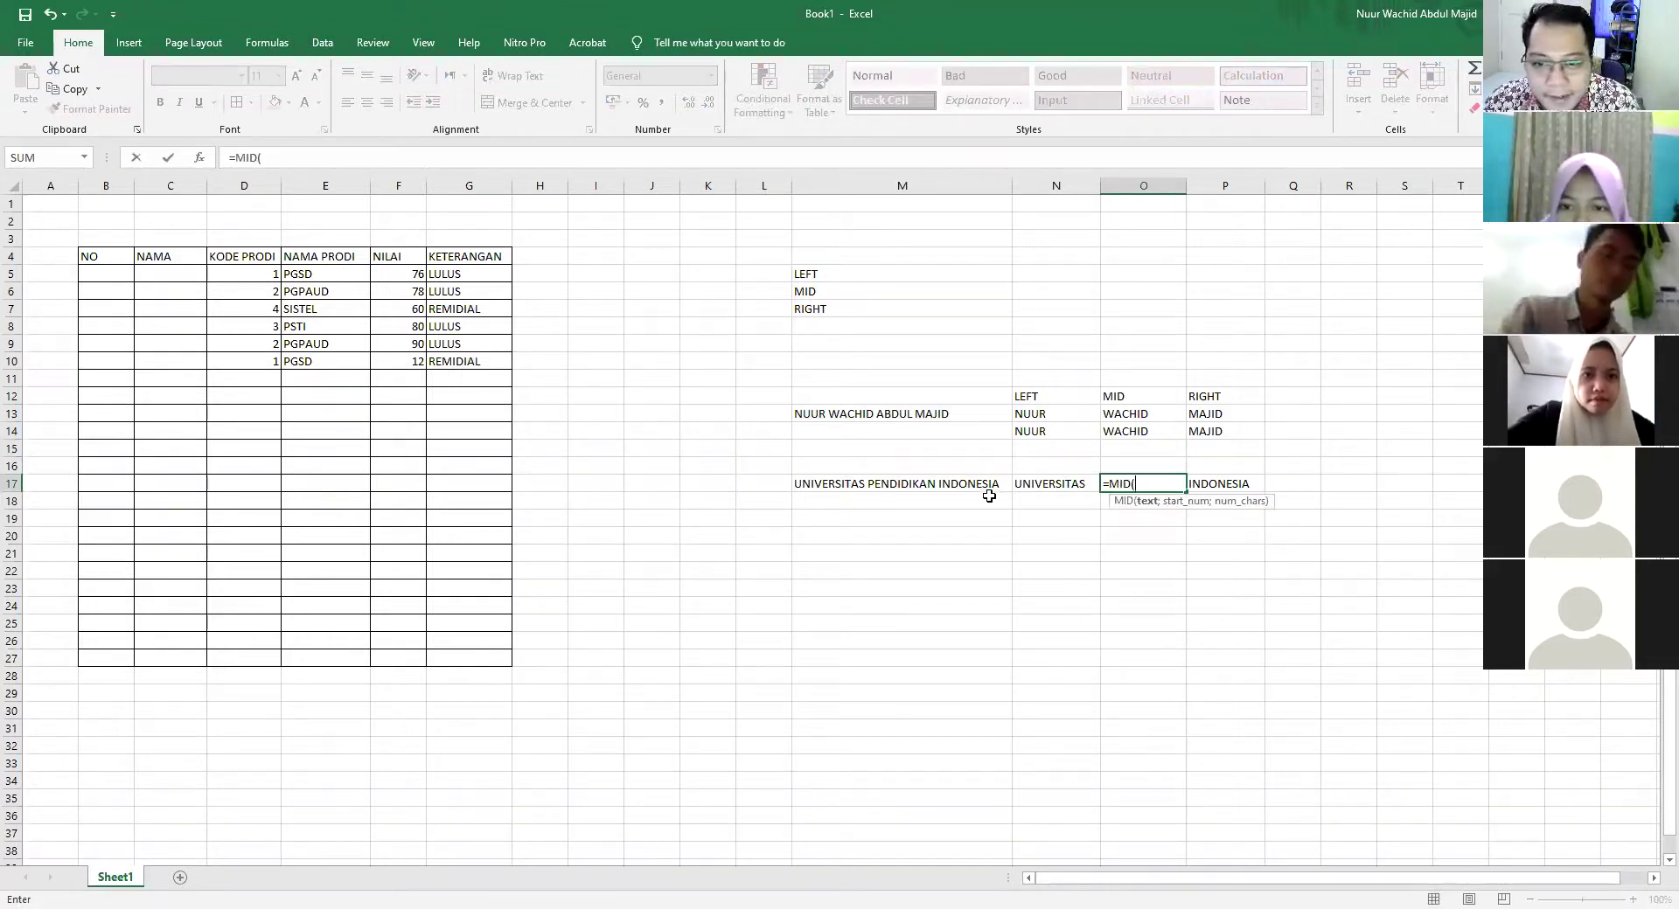
click(979, 484)
text(;12)
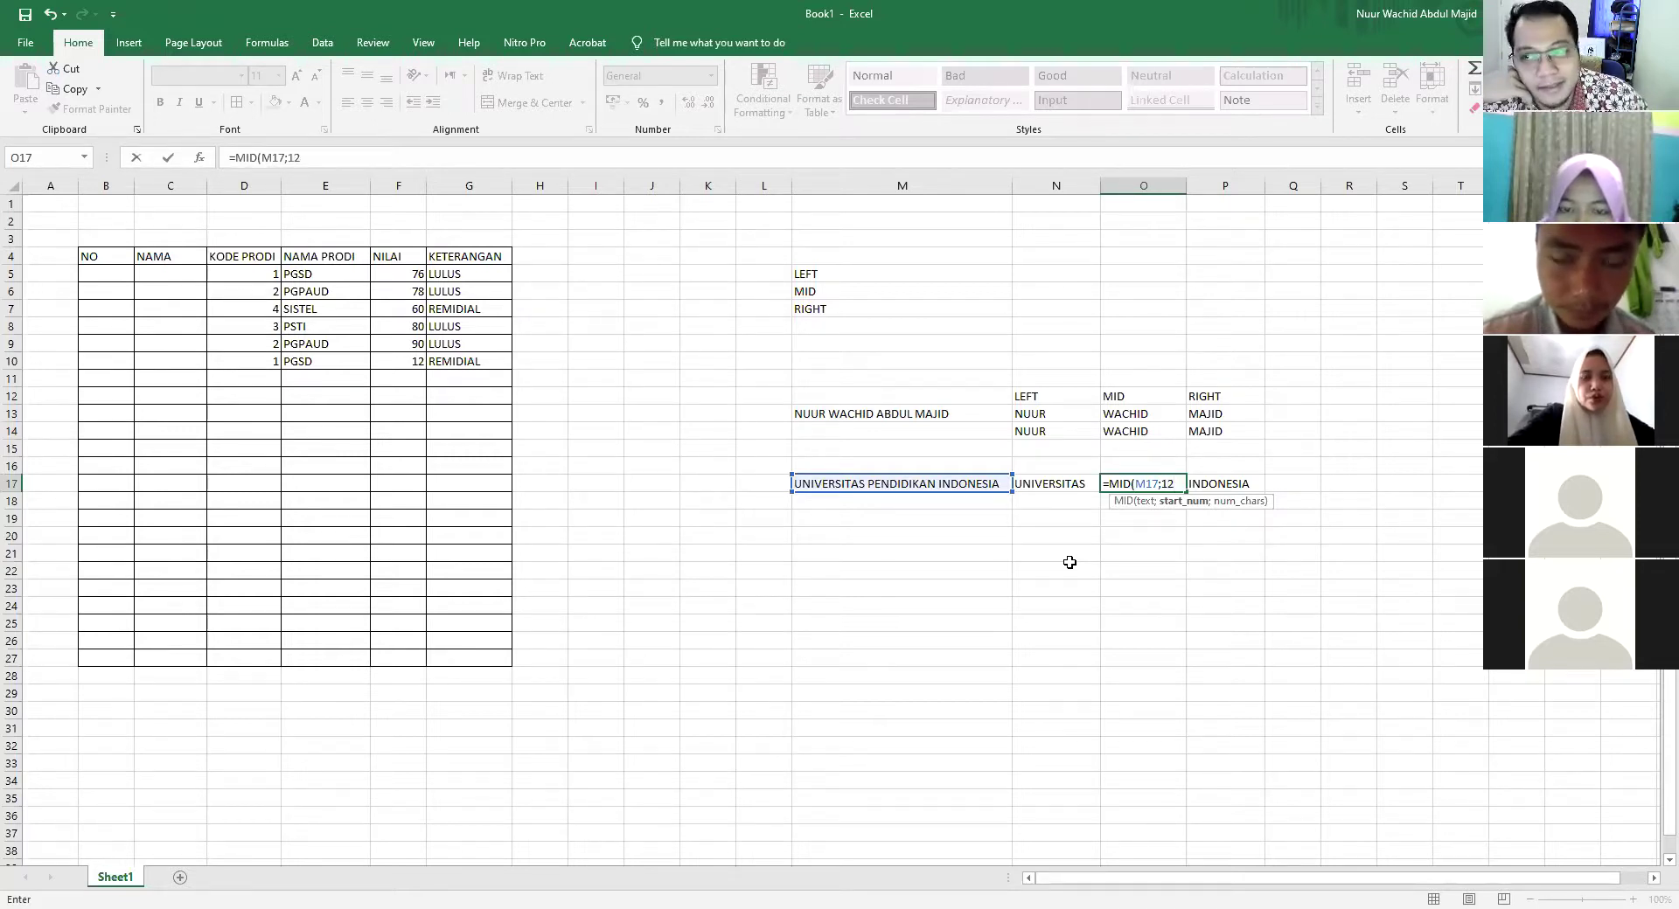
text(;)
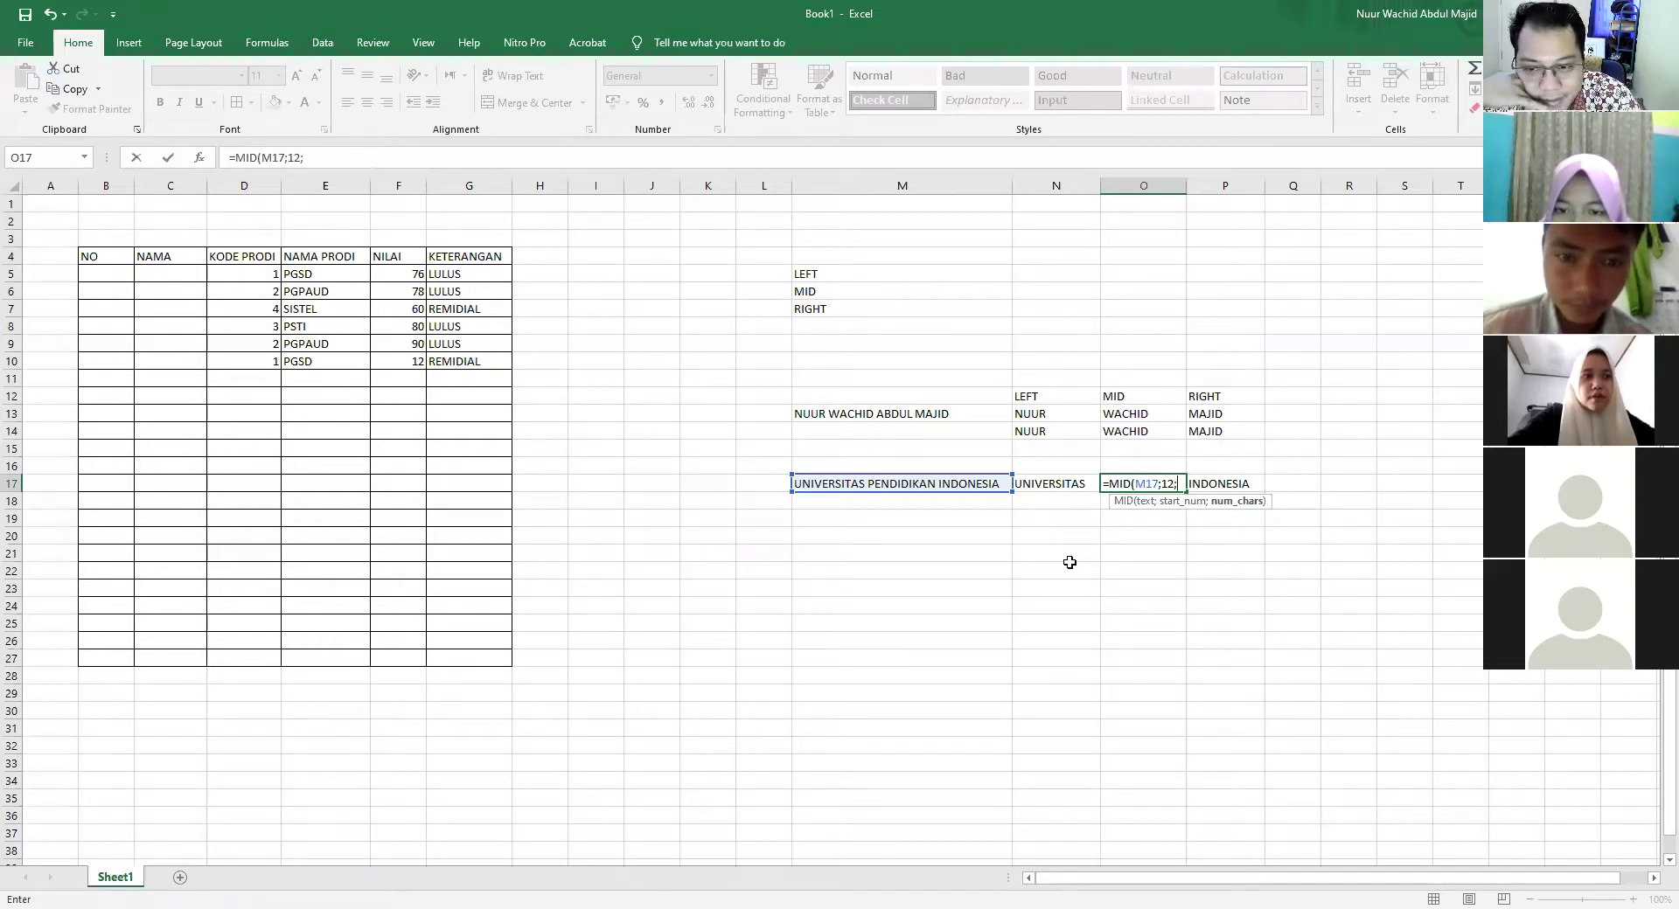
text(9))
key(Return)
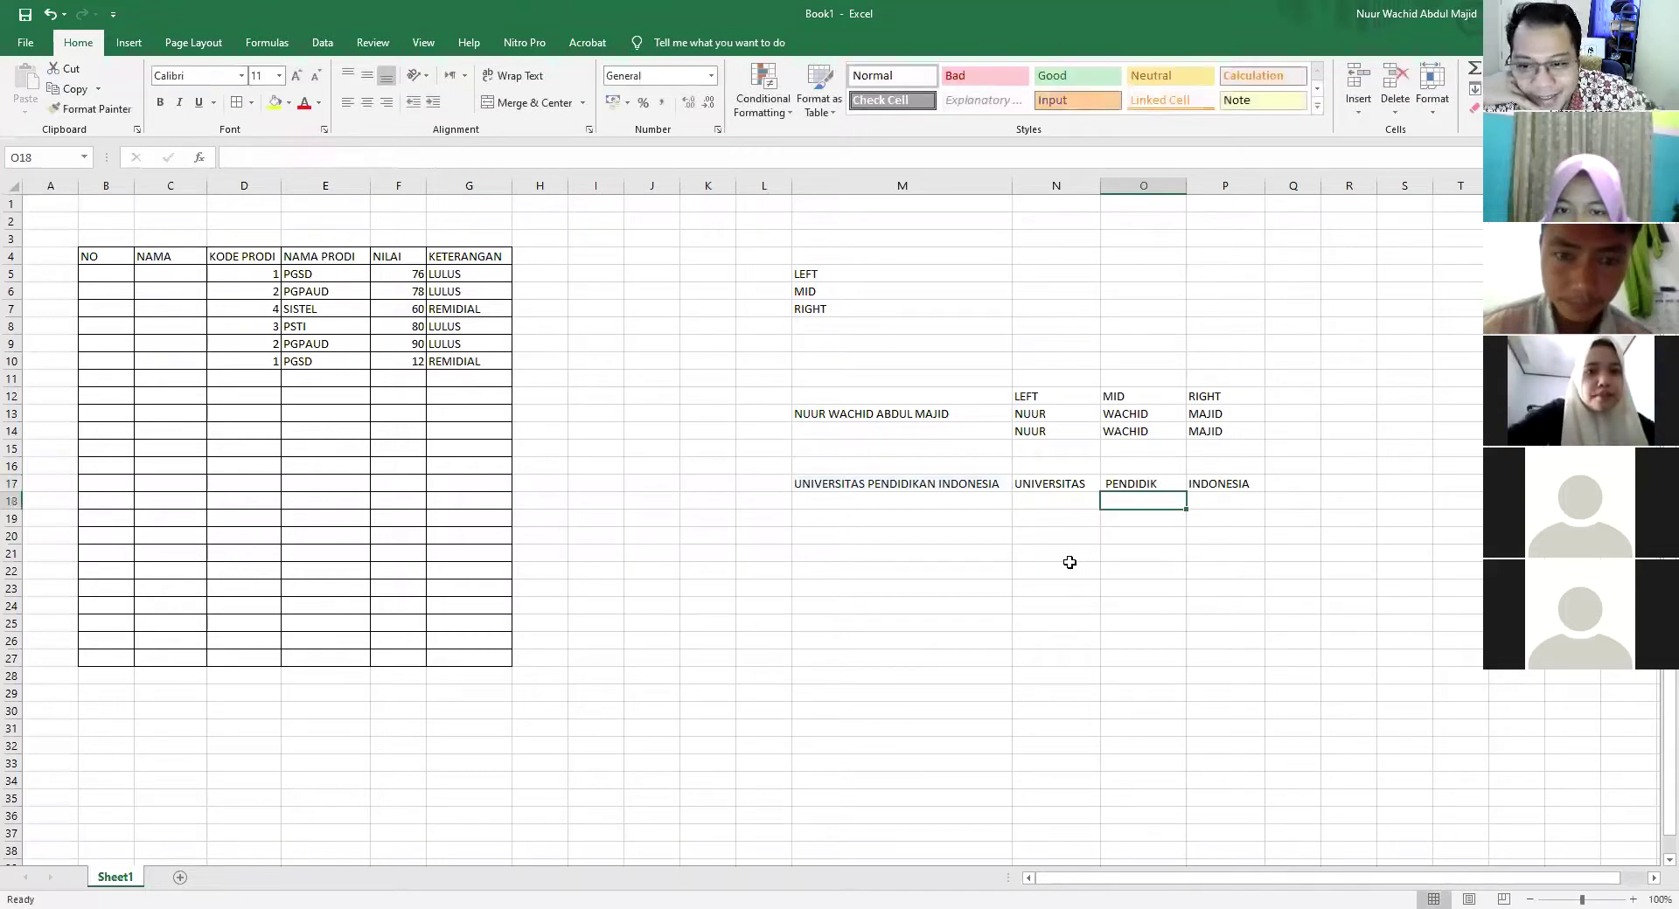
click(1125, 483)
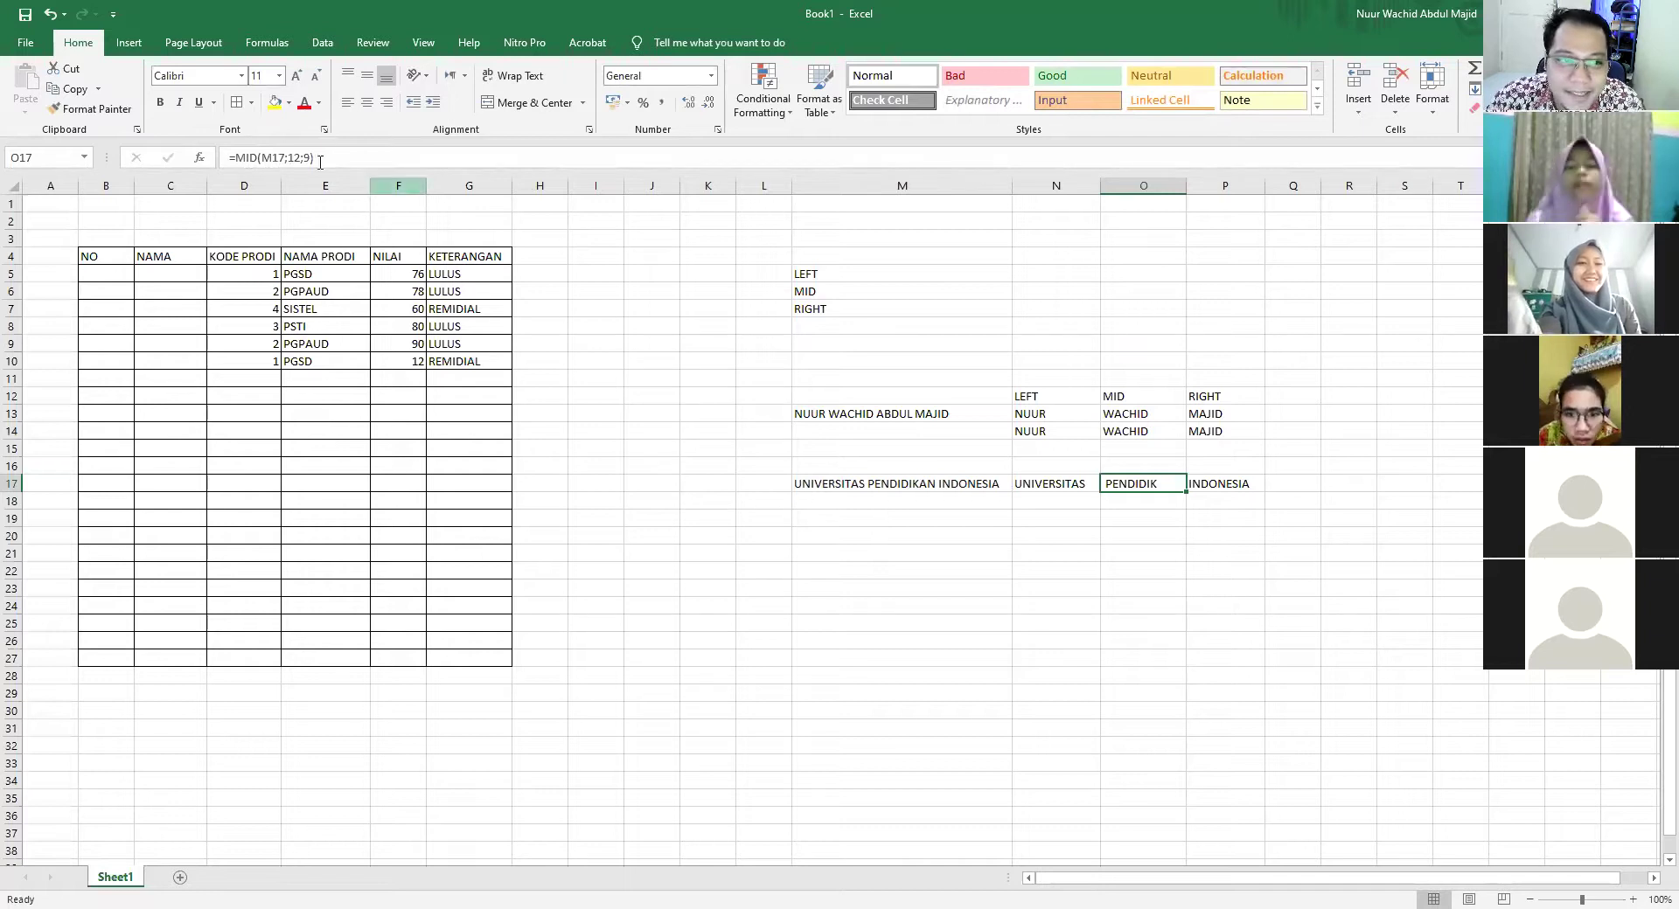
Edit O17 to =MID(M17;13;10) so it returns the full word PENDIDIKAN
double_click(1156, 485)
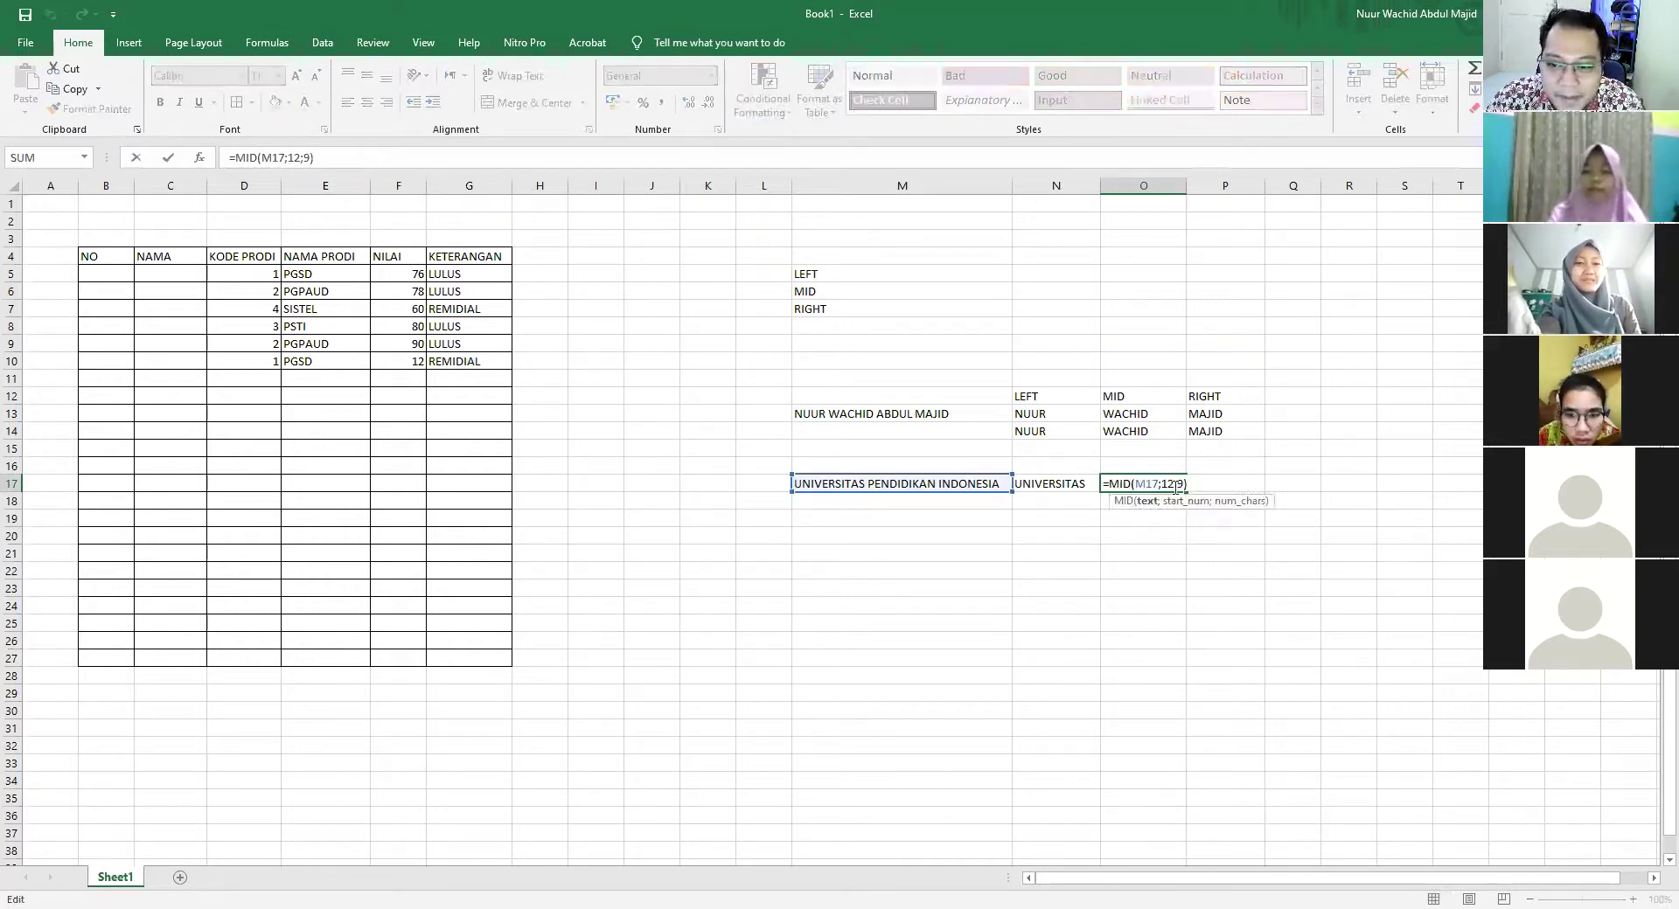
click(1184, 484)
key(BackSpace)
text(10)
key(Return)
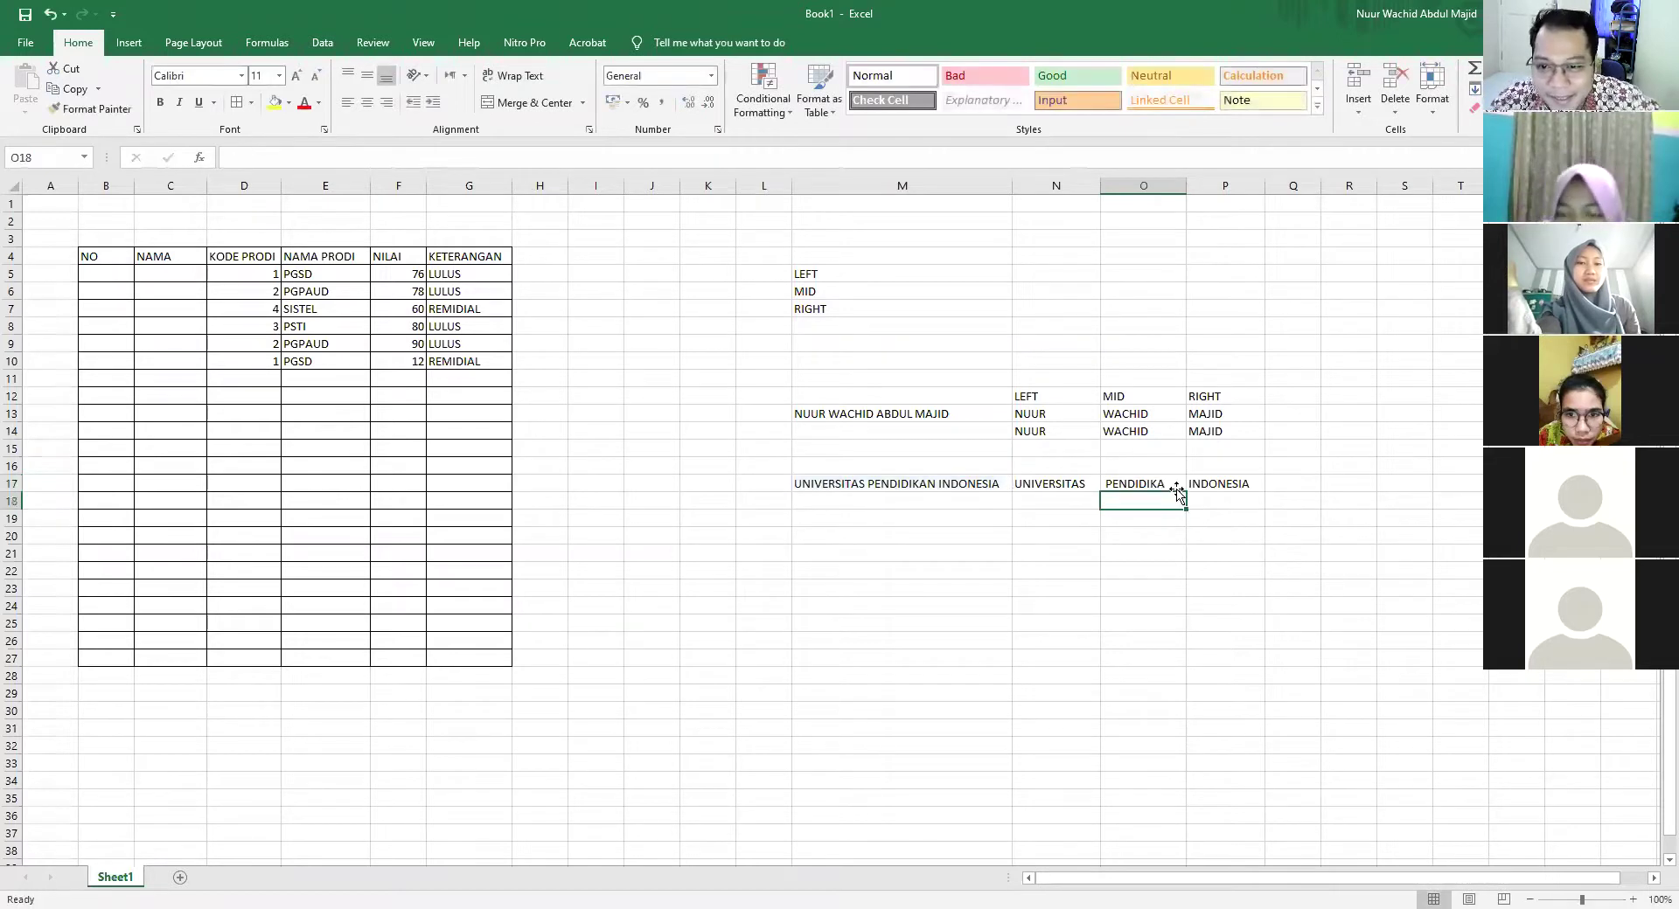
double_click(1168, 480)
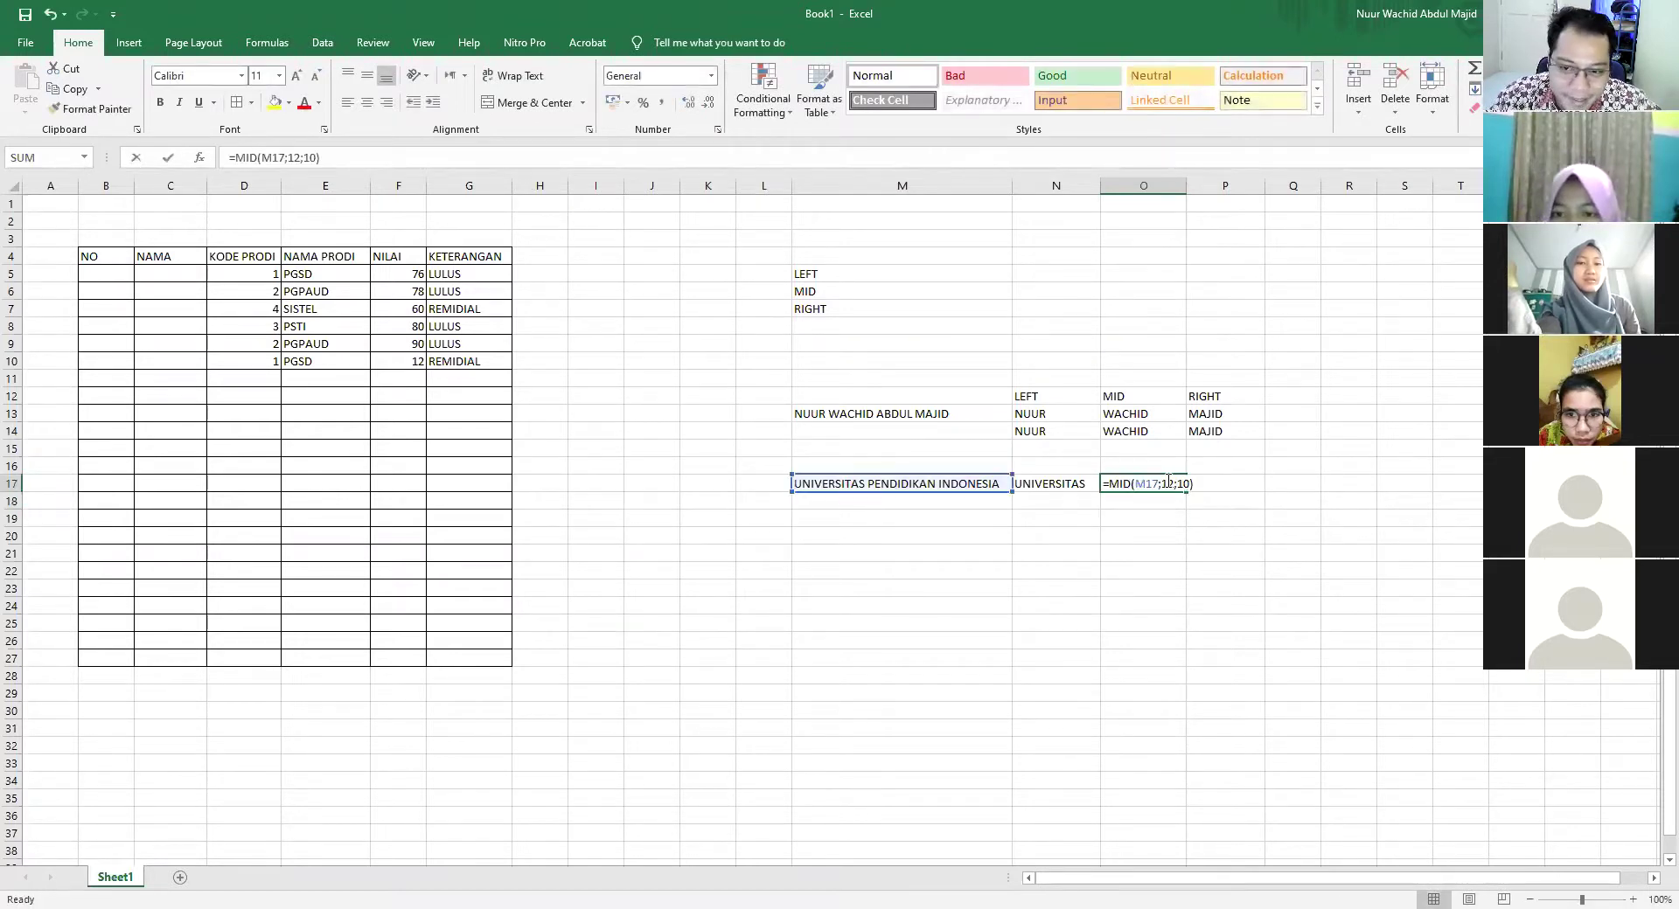
key(BackSpace)
text(3)
key(Return)
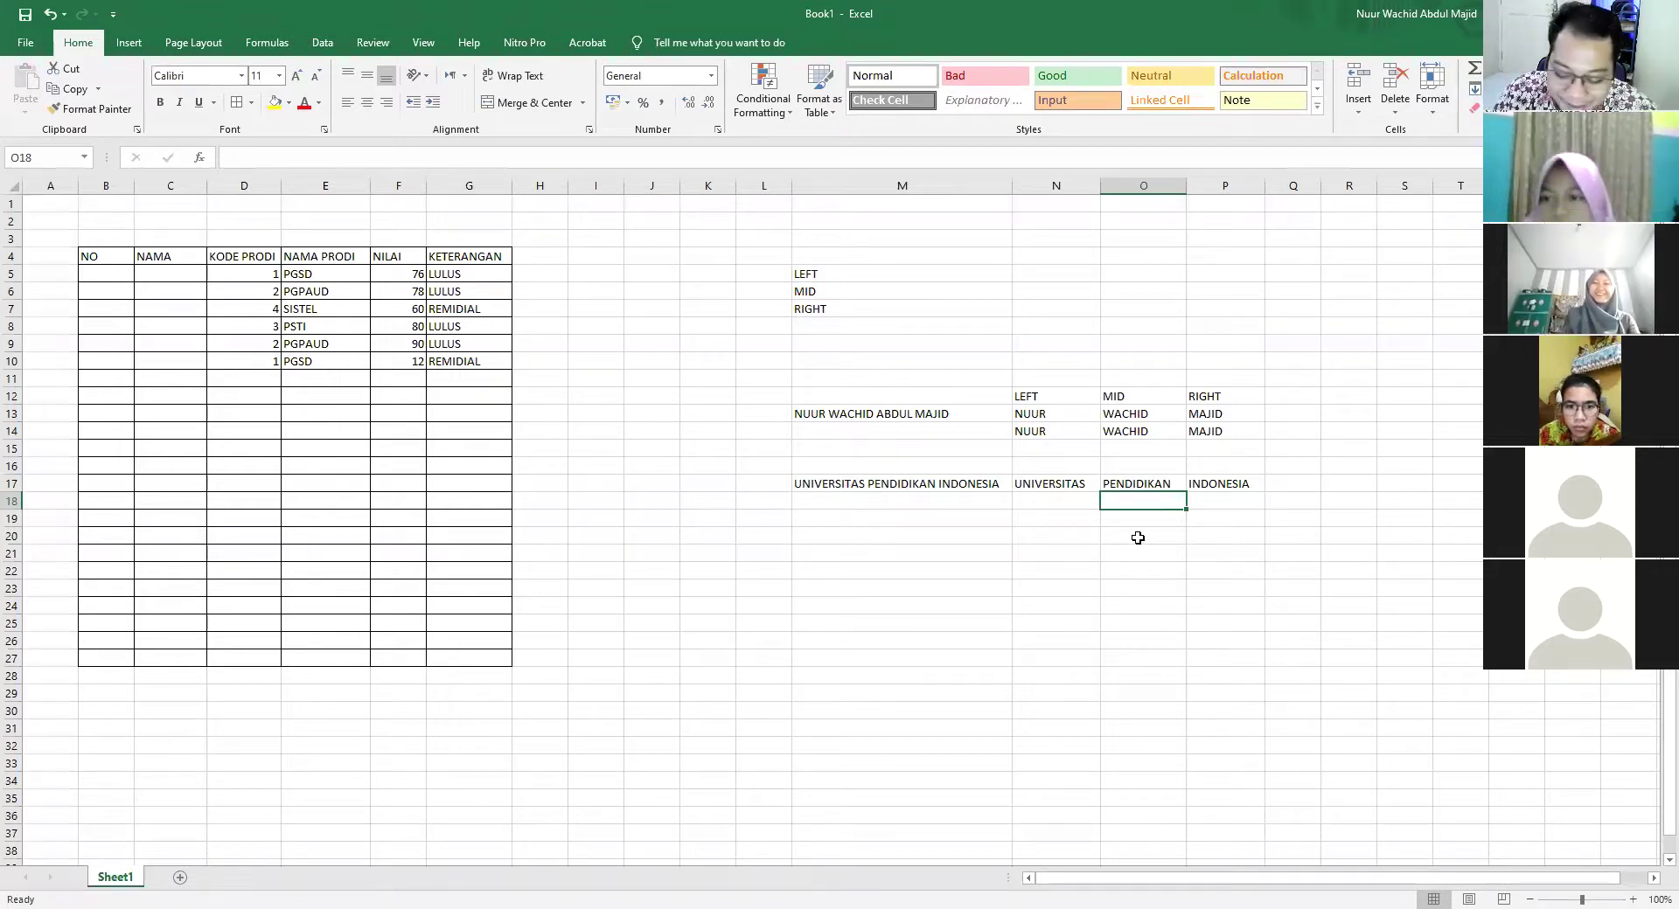
Abandon the unfinished MID formula started in O18
text(=MID)
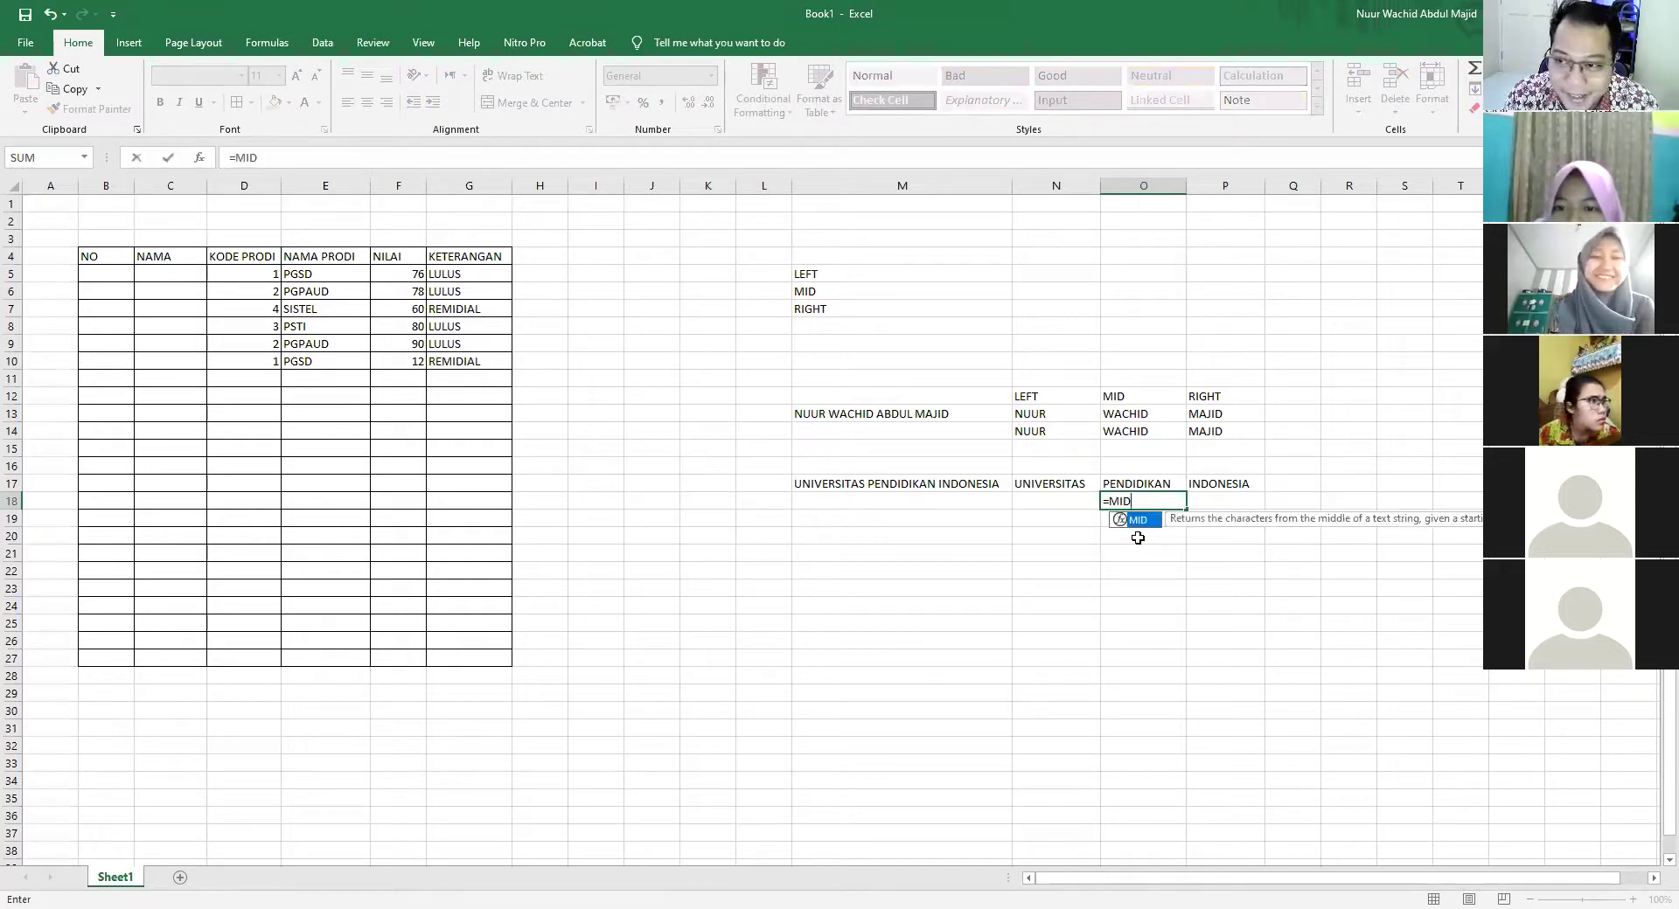
text(()
click(846, 489)
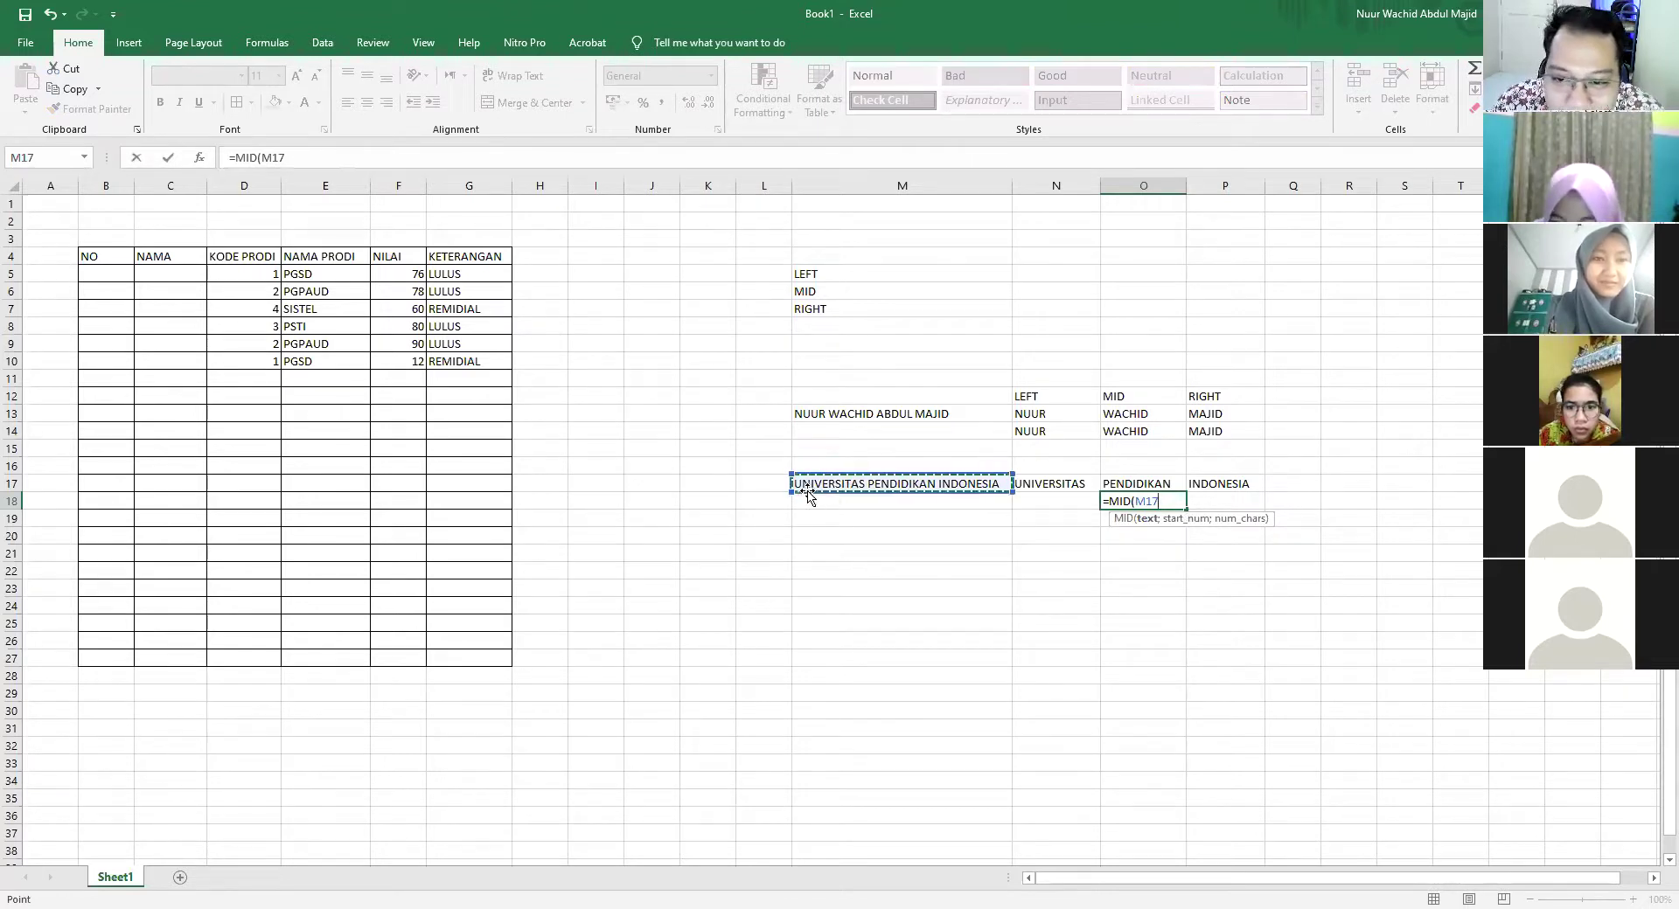
key(BackSpace)
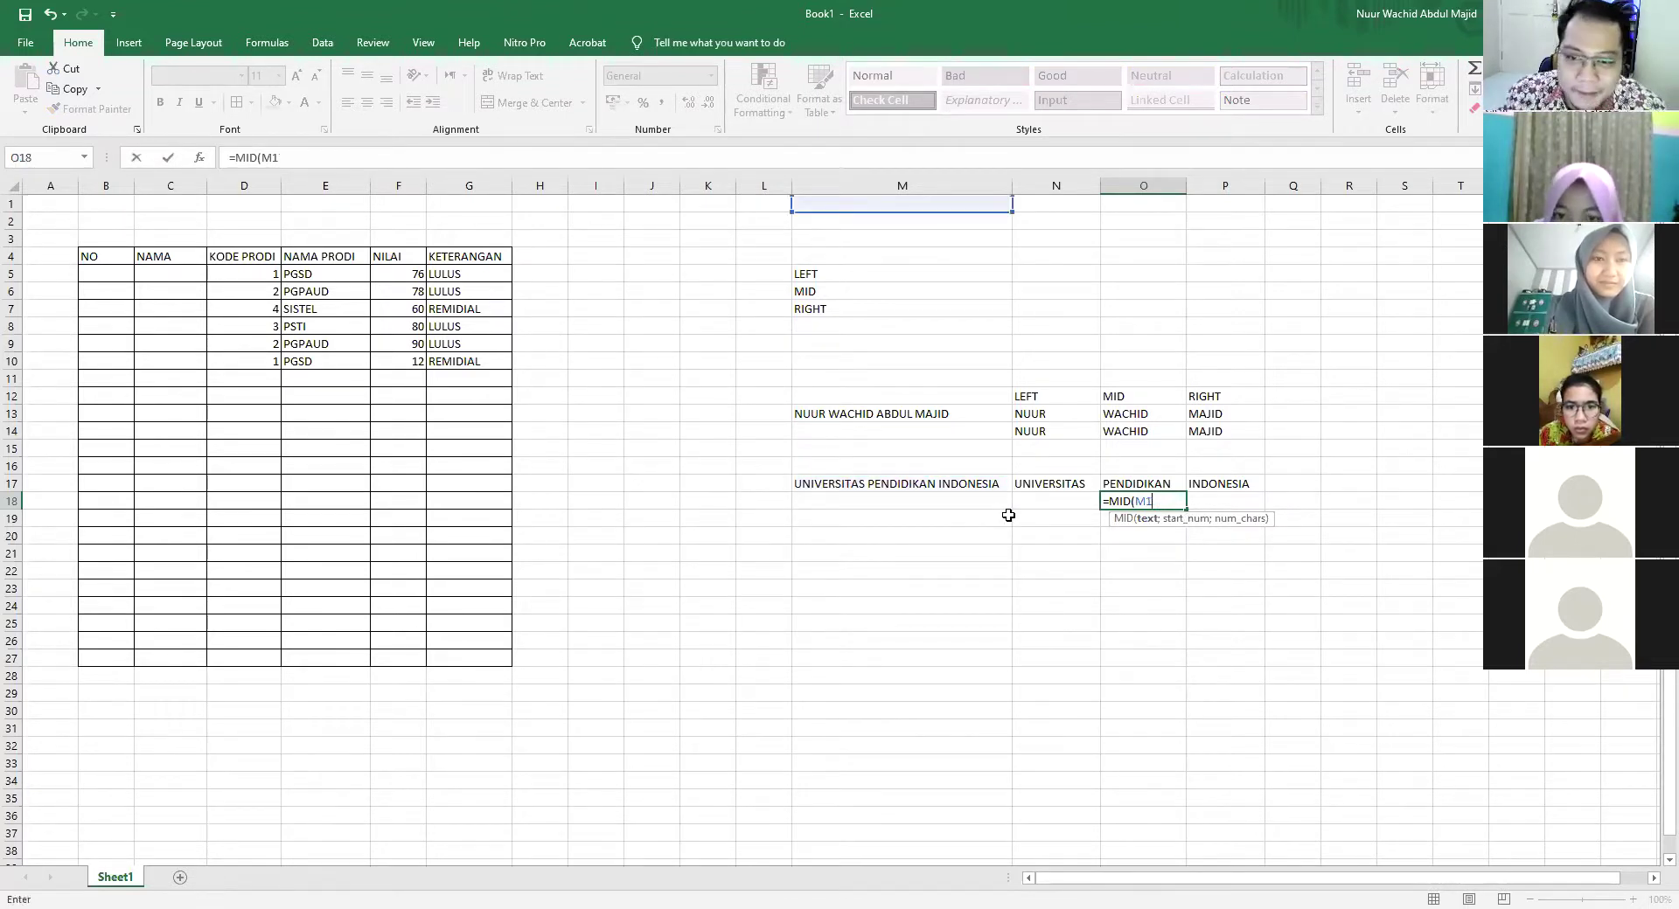
key(Escape)
Type the helper text UNIVERSITAS P into M20 as a character-count aid
click(854, 536)
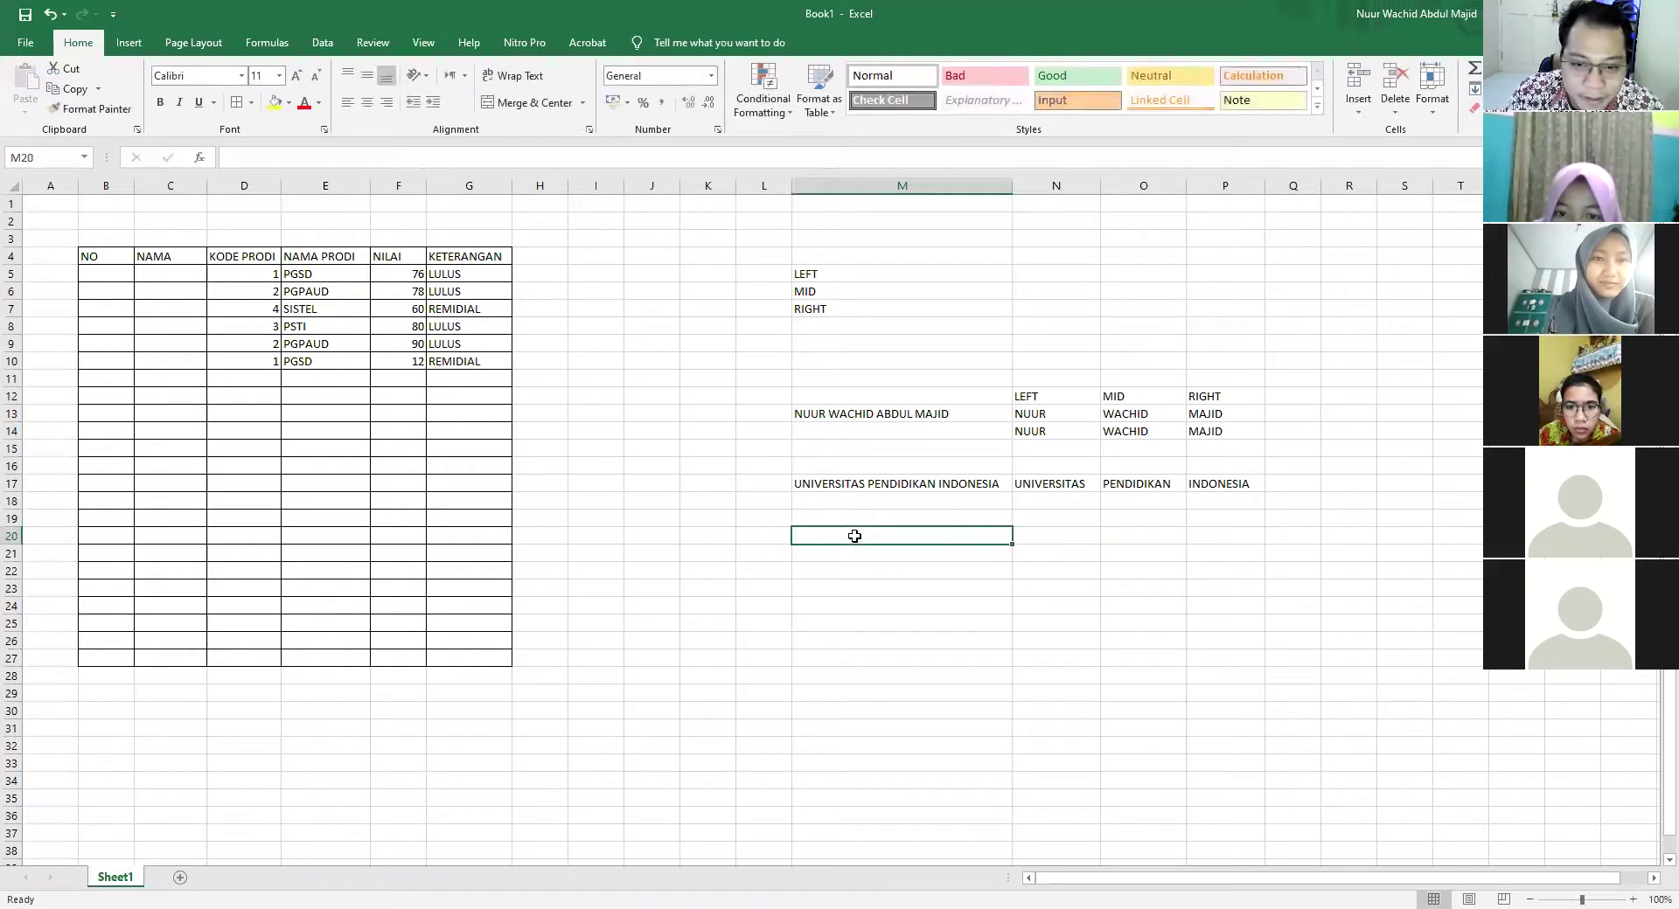
text(UN)
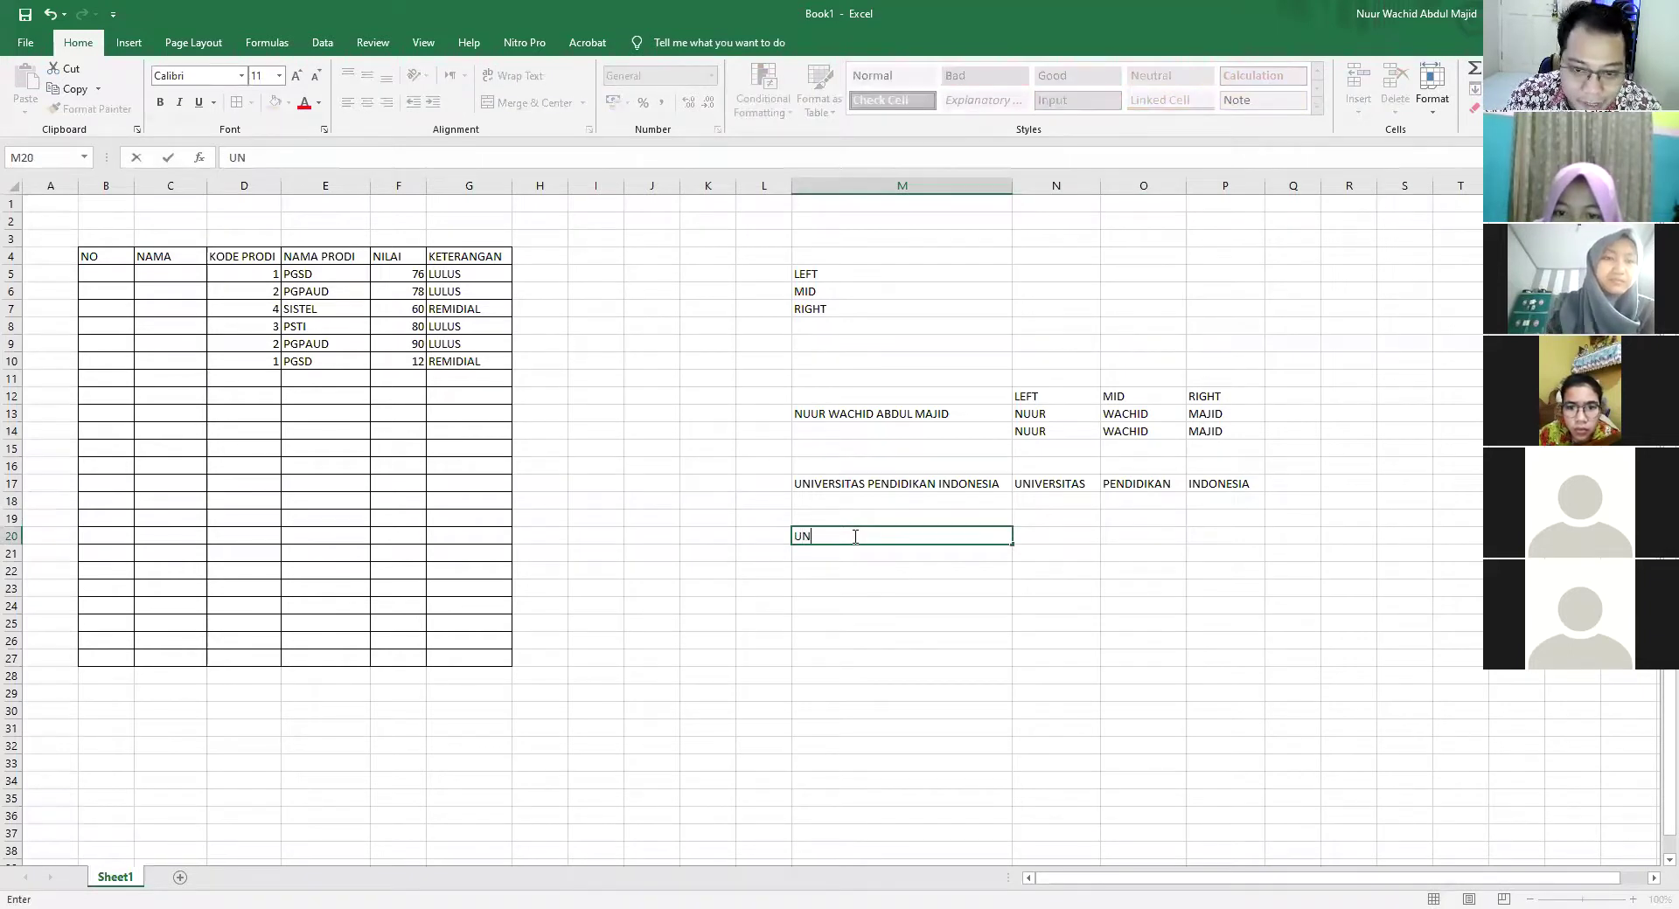
text(IVERSIT)
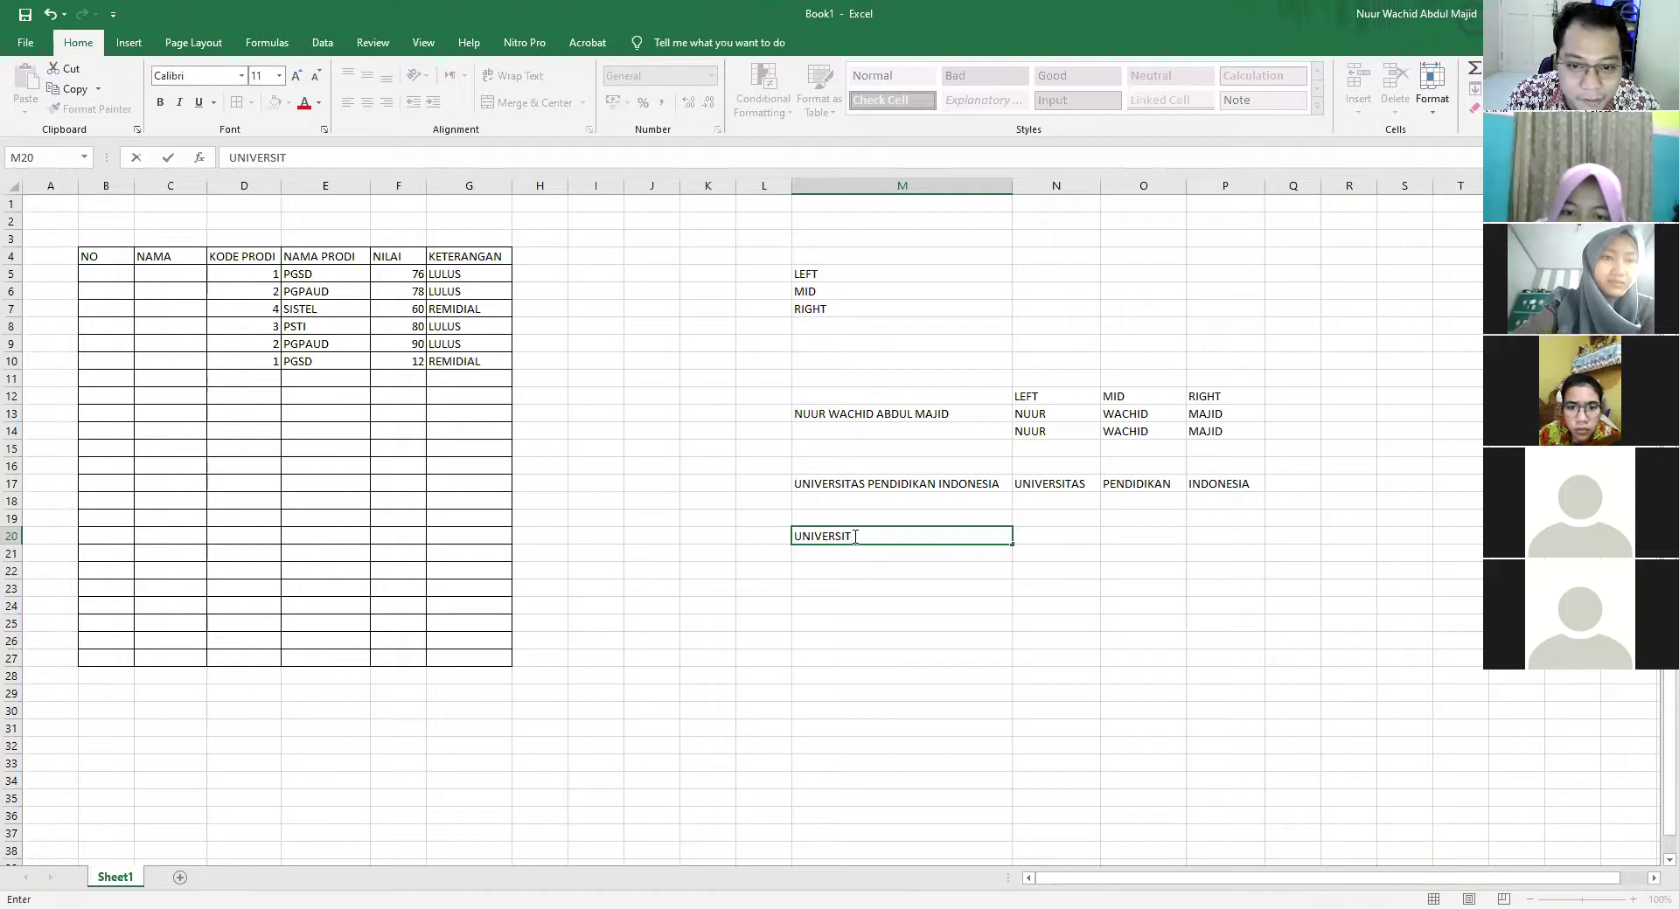
text(AS)
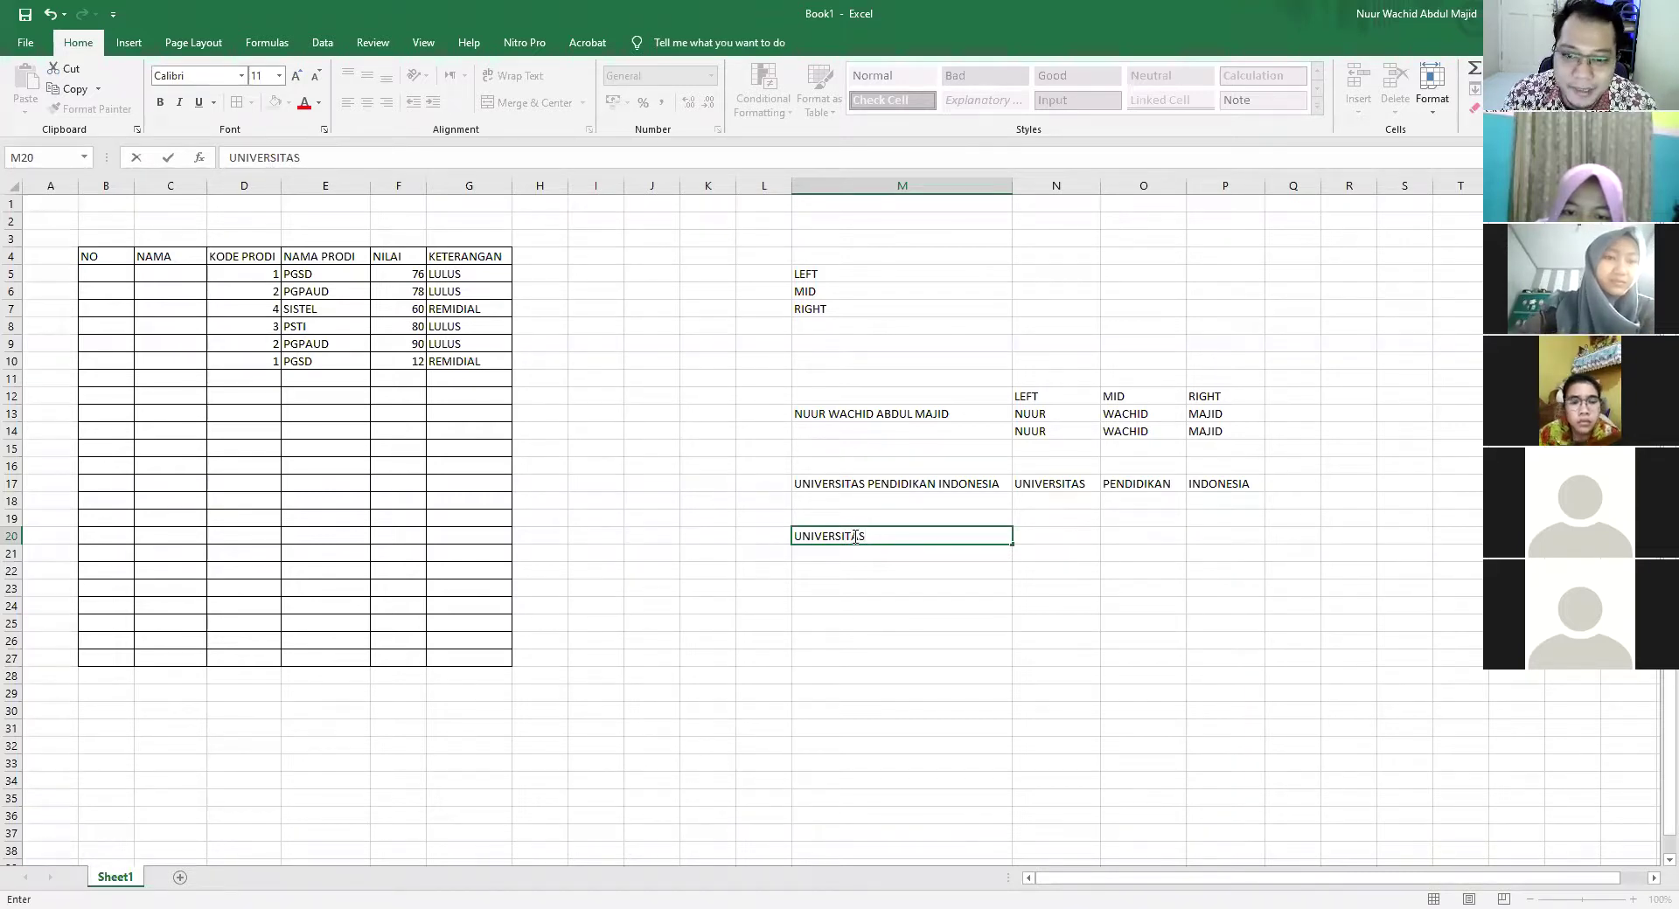
text( P)
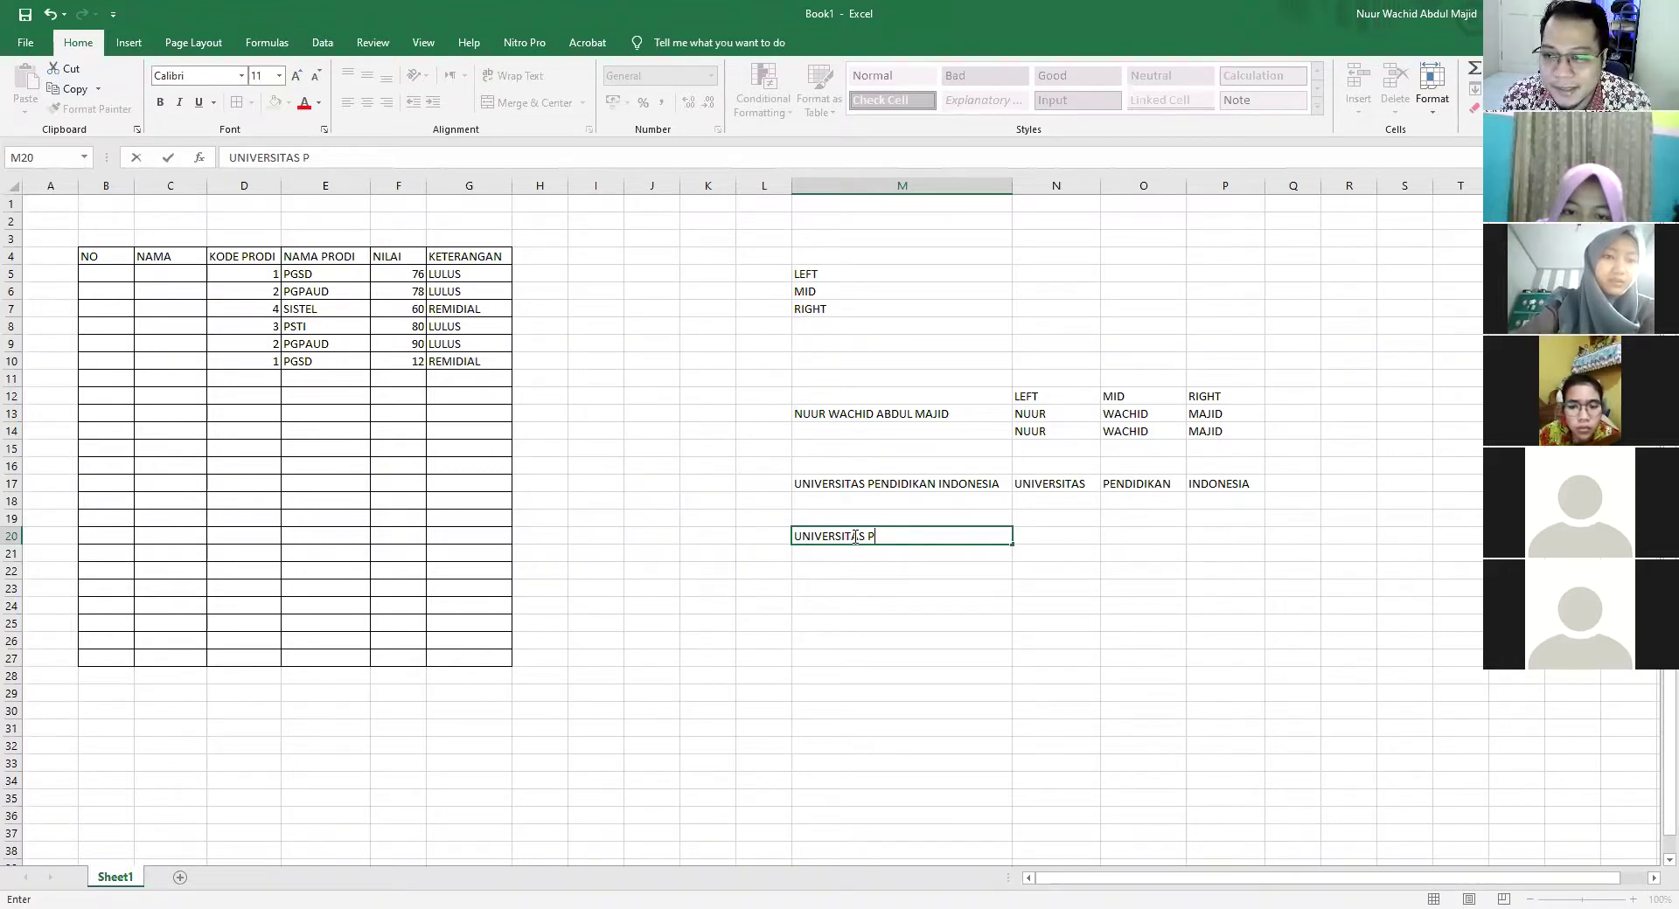
click(1051, 499)
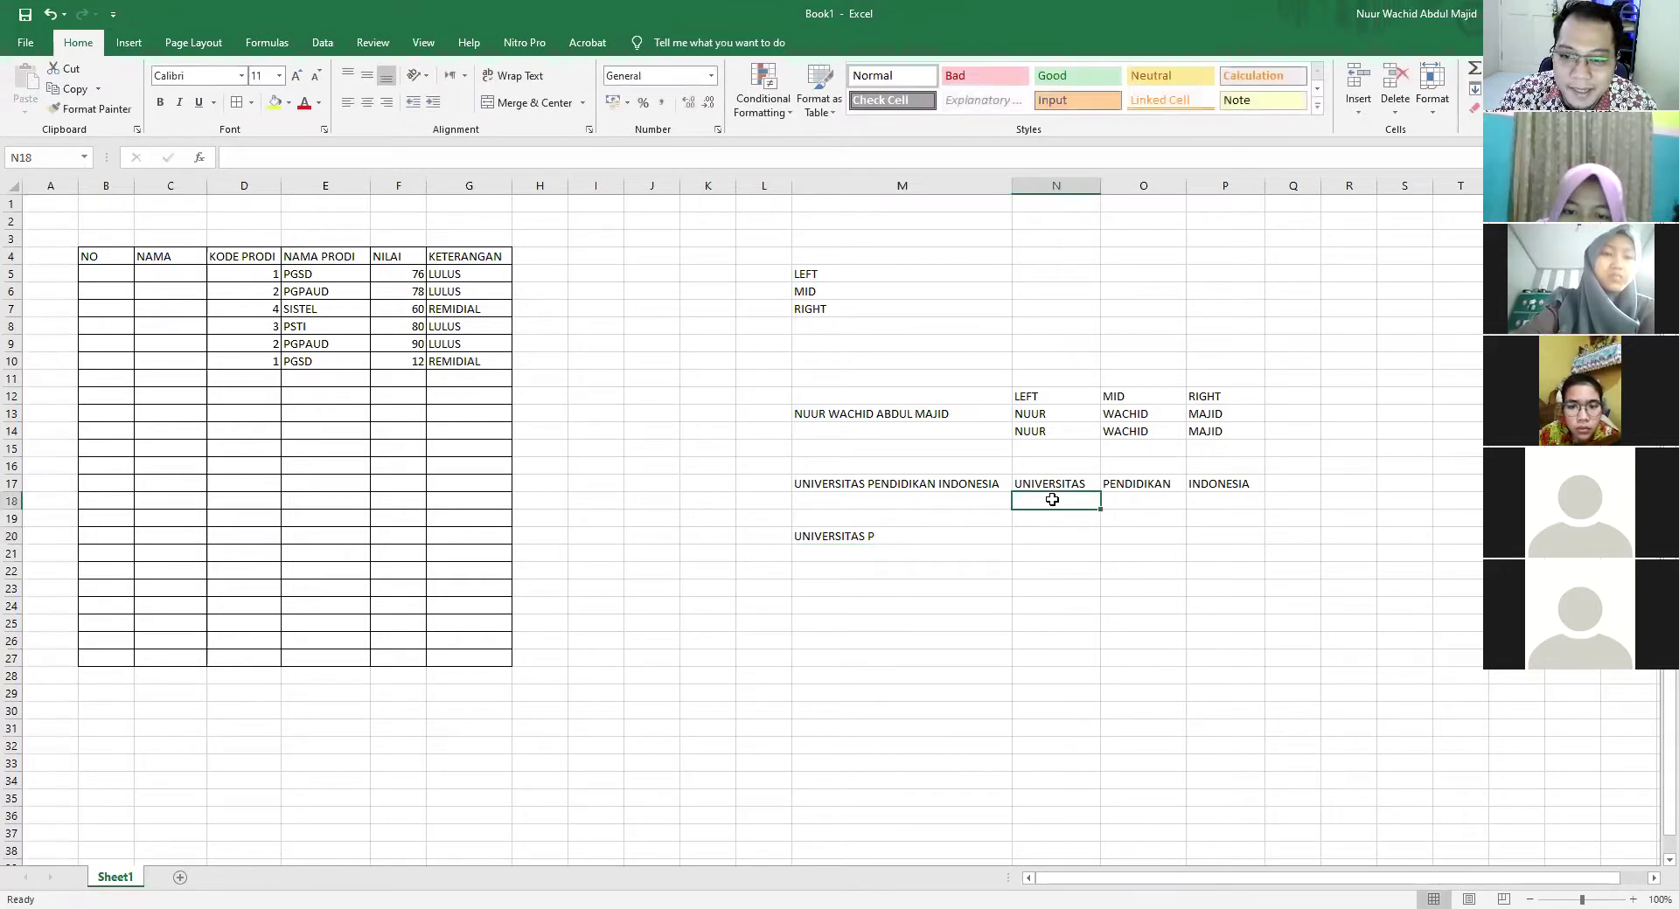
Enter =MID(M17;13;10) in N18 so it returns PENDIDIKAN
text(=)
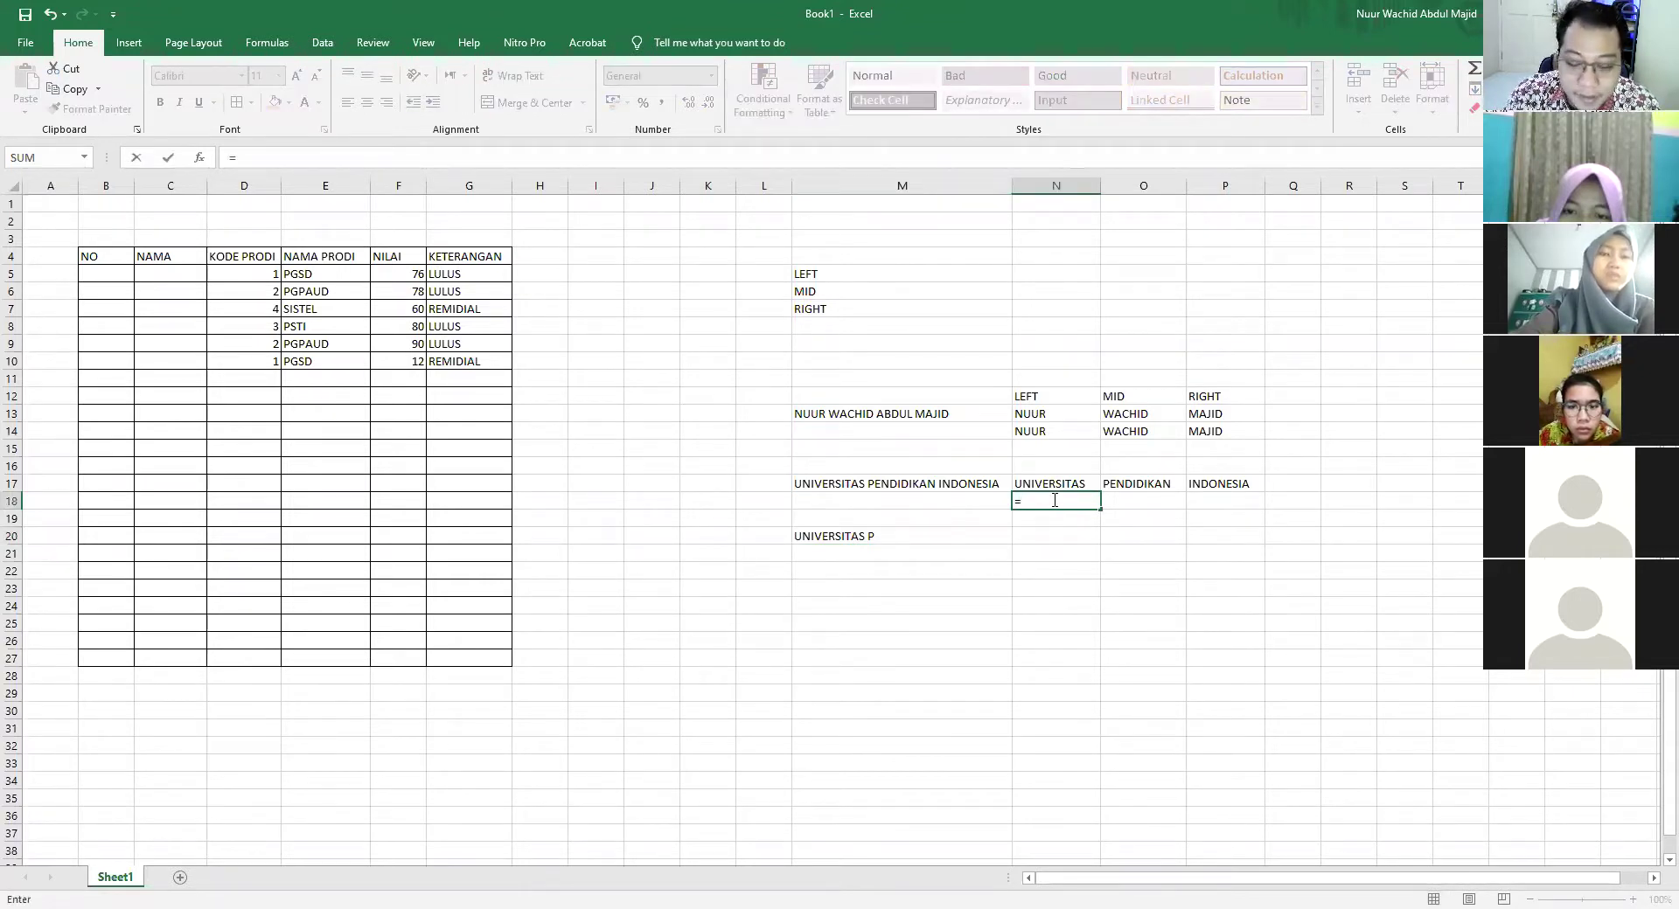
text(MID()
click(971, 482)
text(;13)
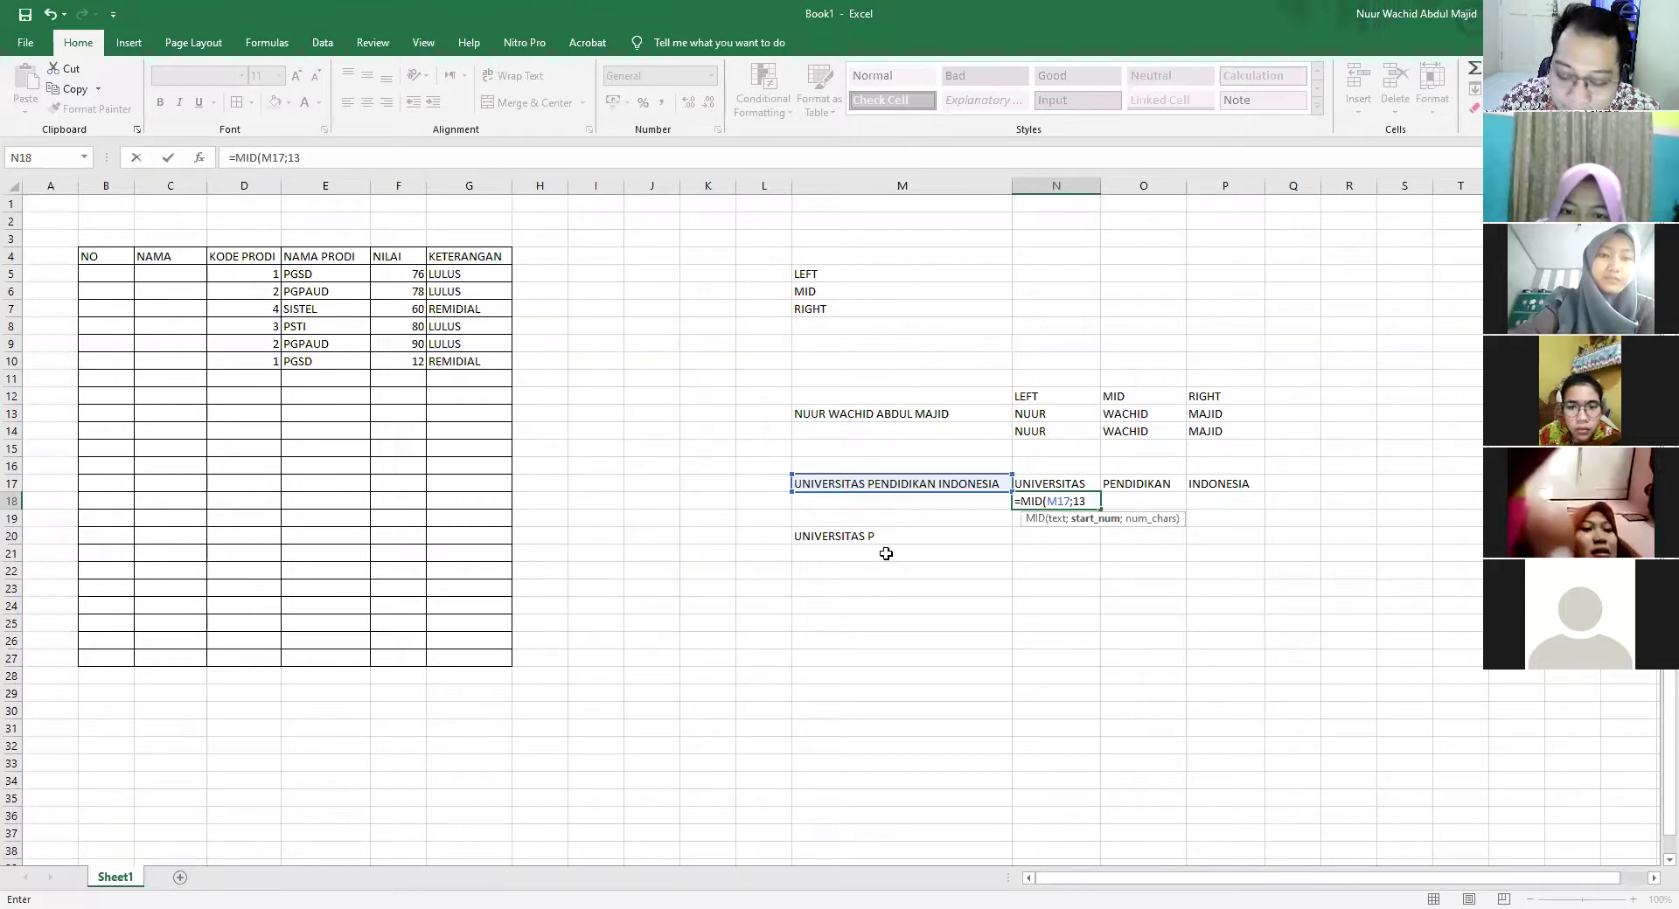
text(;1)
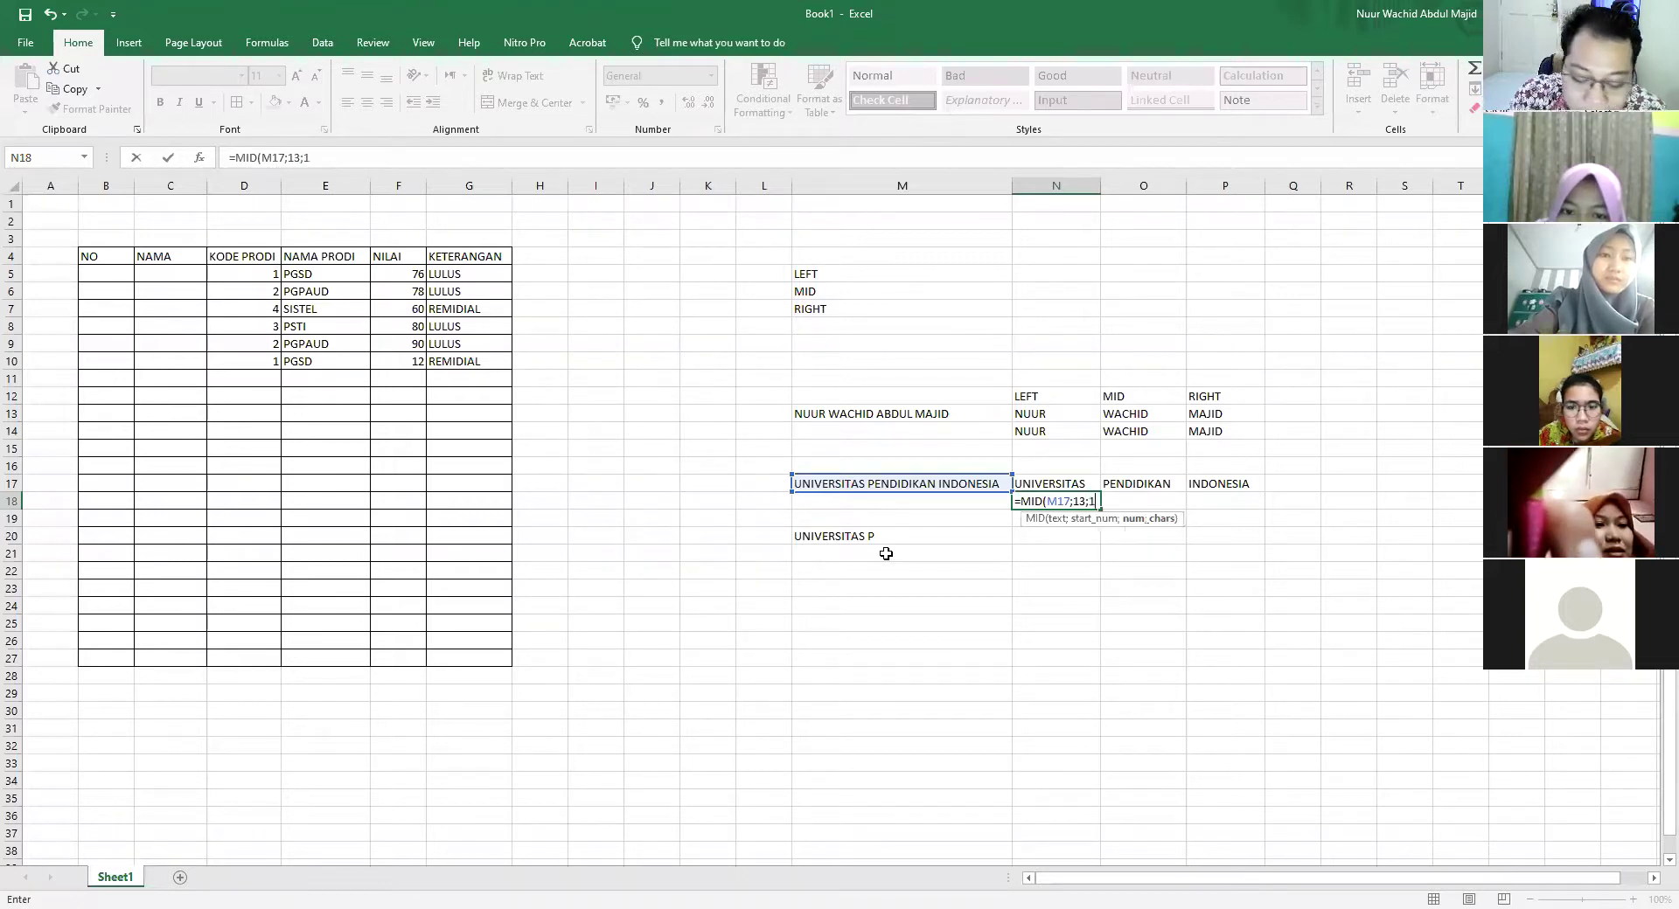
text(0))
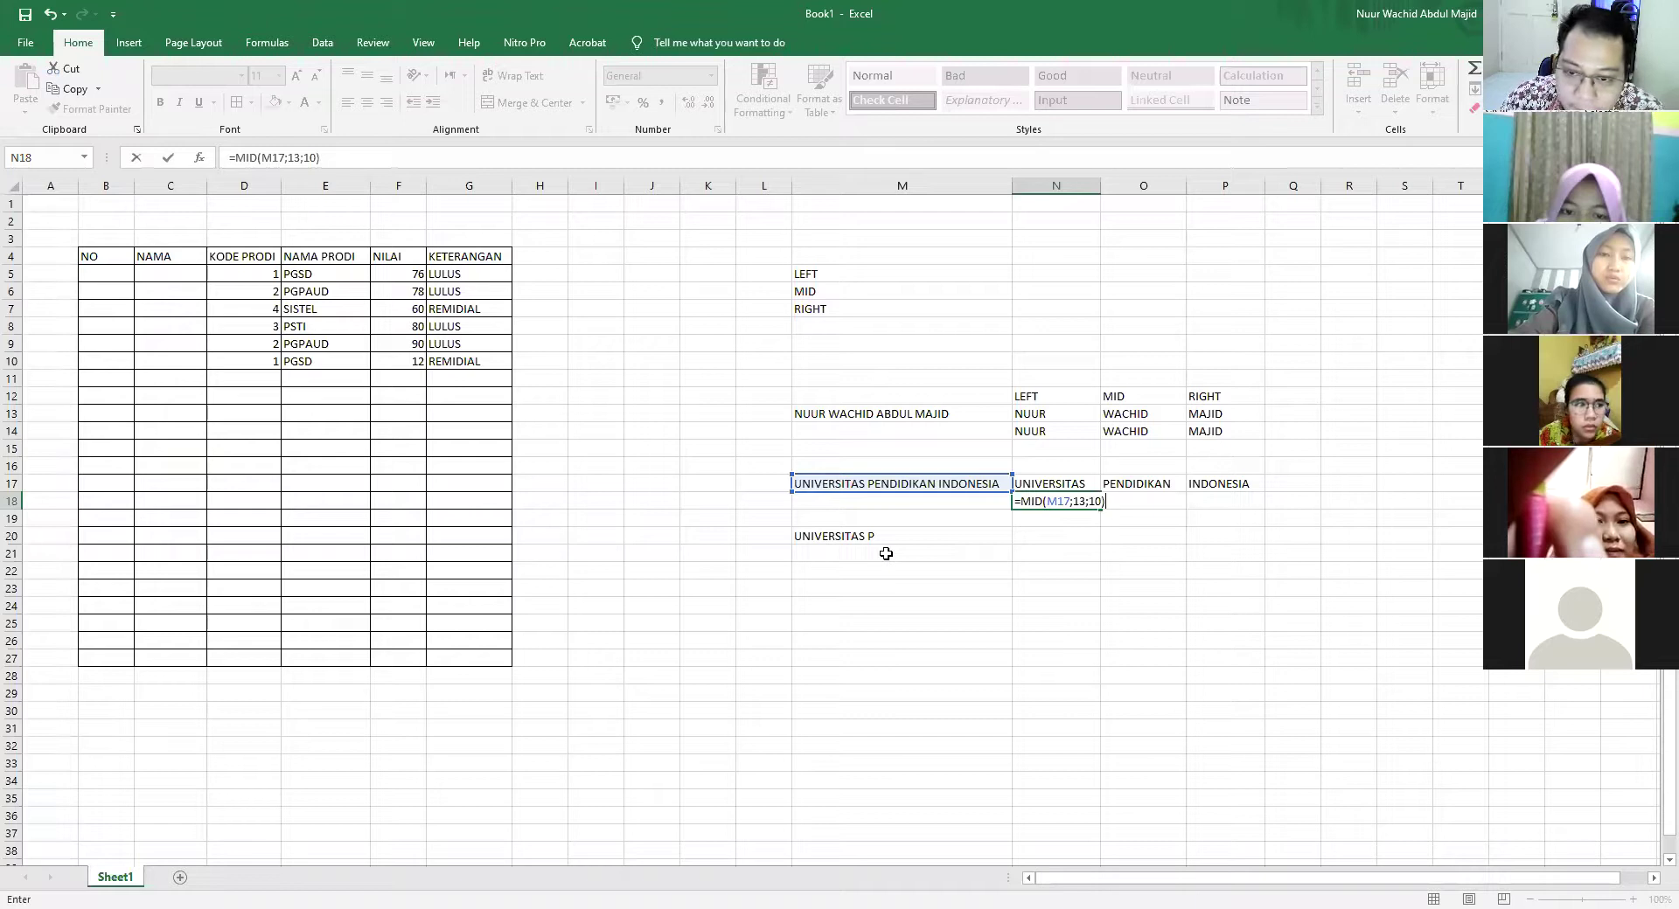
key(Return)
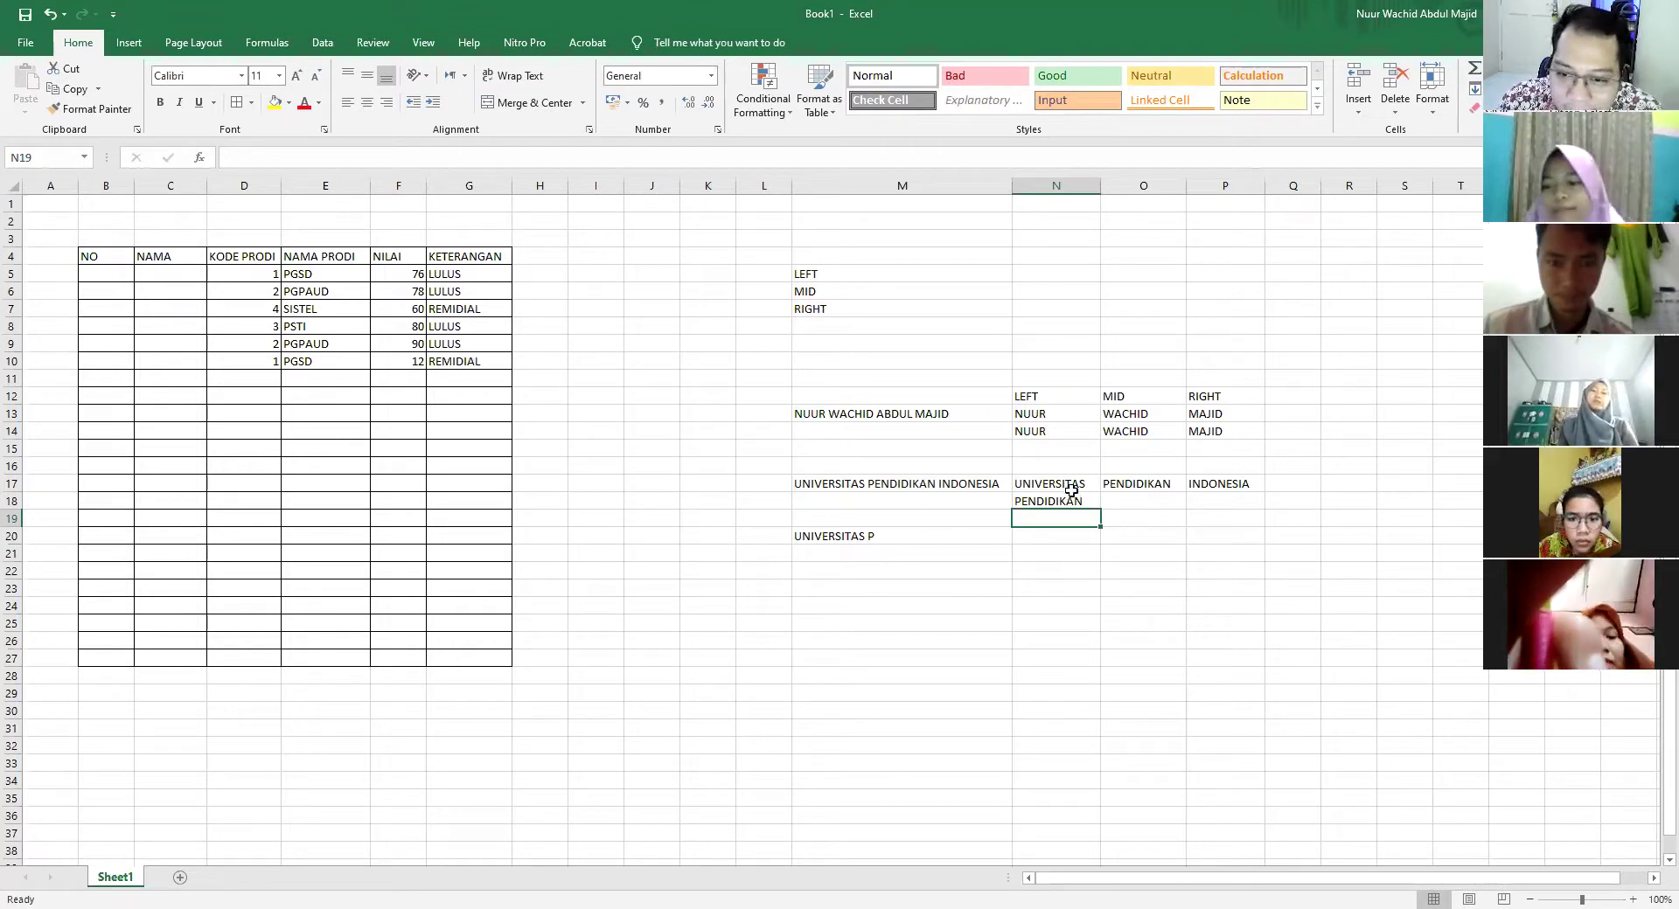
click(1079, 500)
Replace the helper text in M20 with IND
click(889, 536)
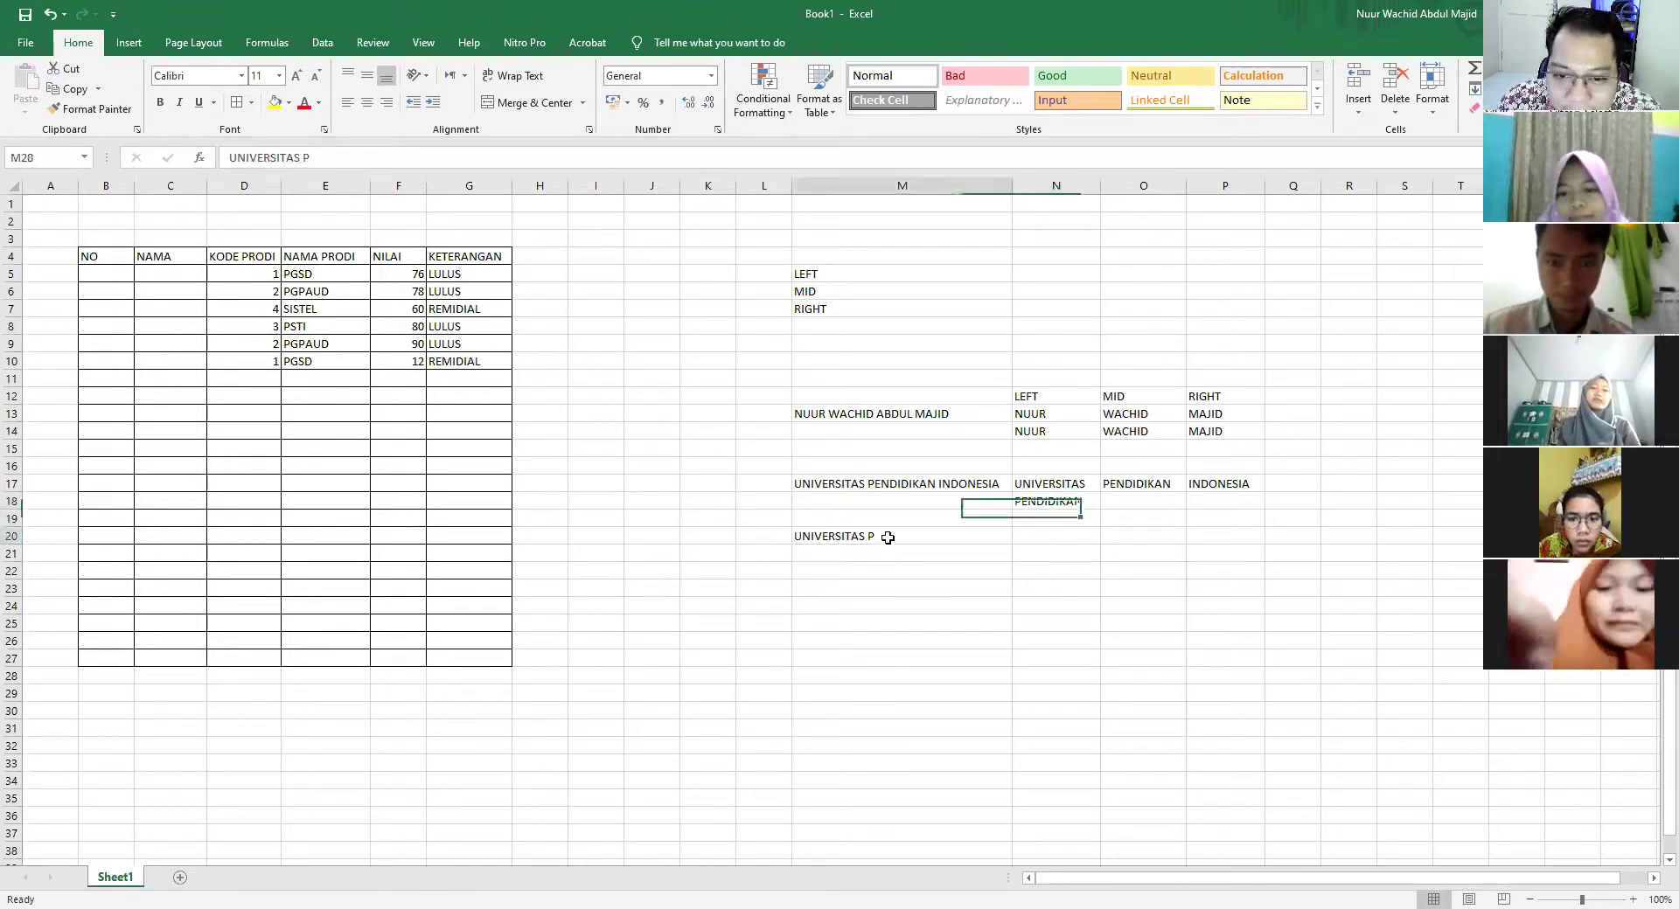
text(IND)
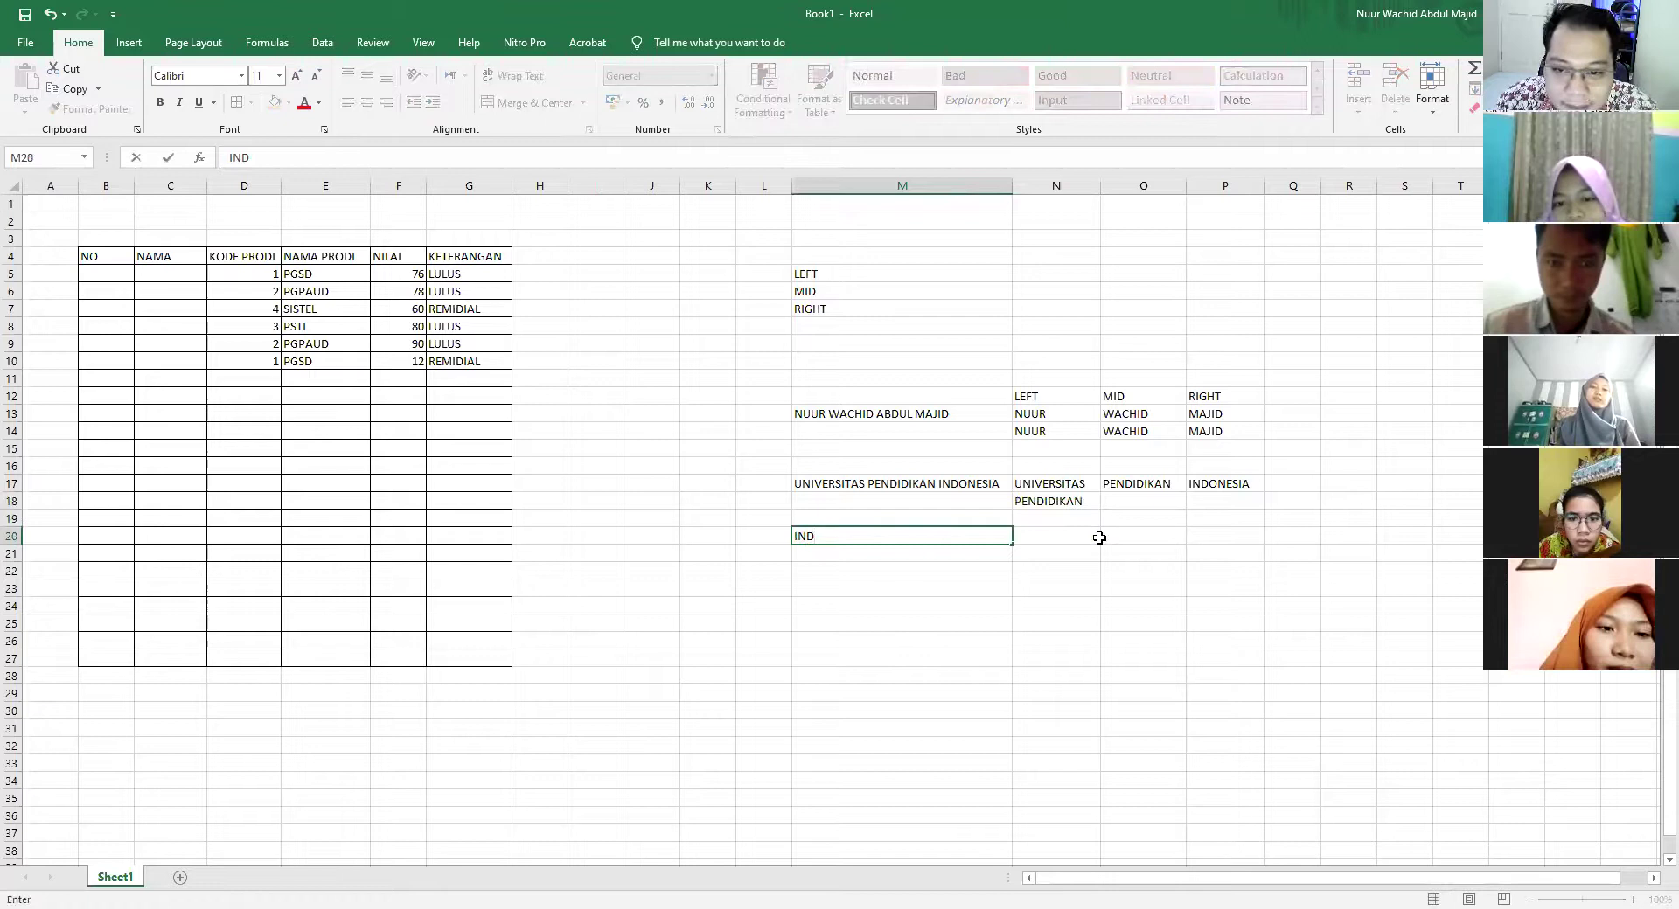
click(1097, 537)
Change N18's formula to =MID(M17;24;3) so it returns IND
click(1074, 499)
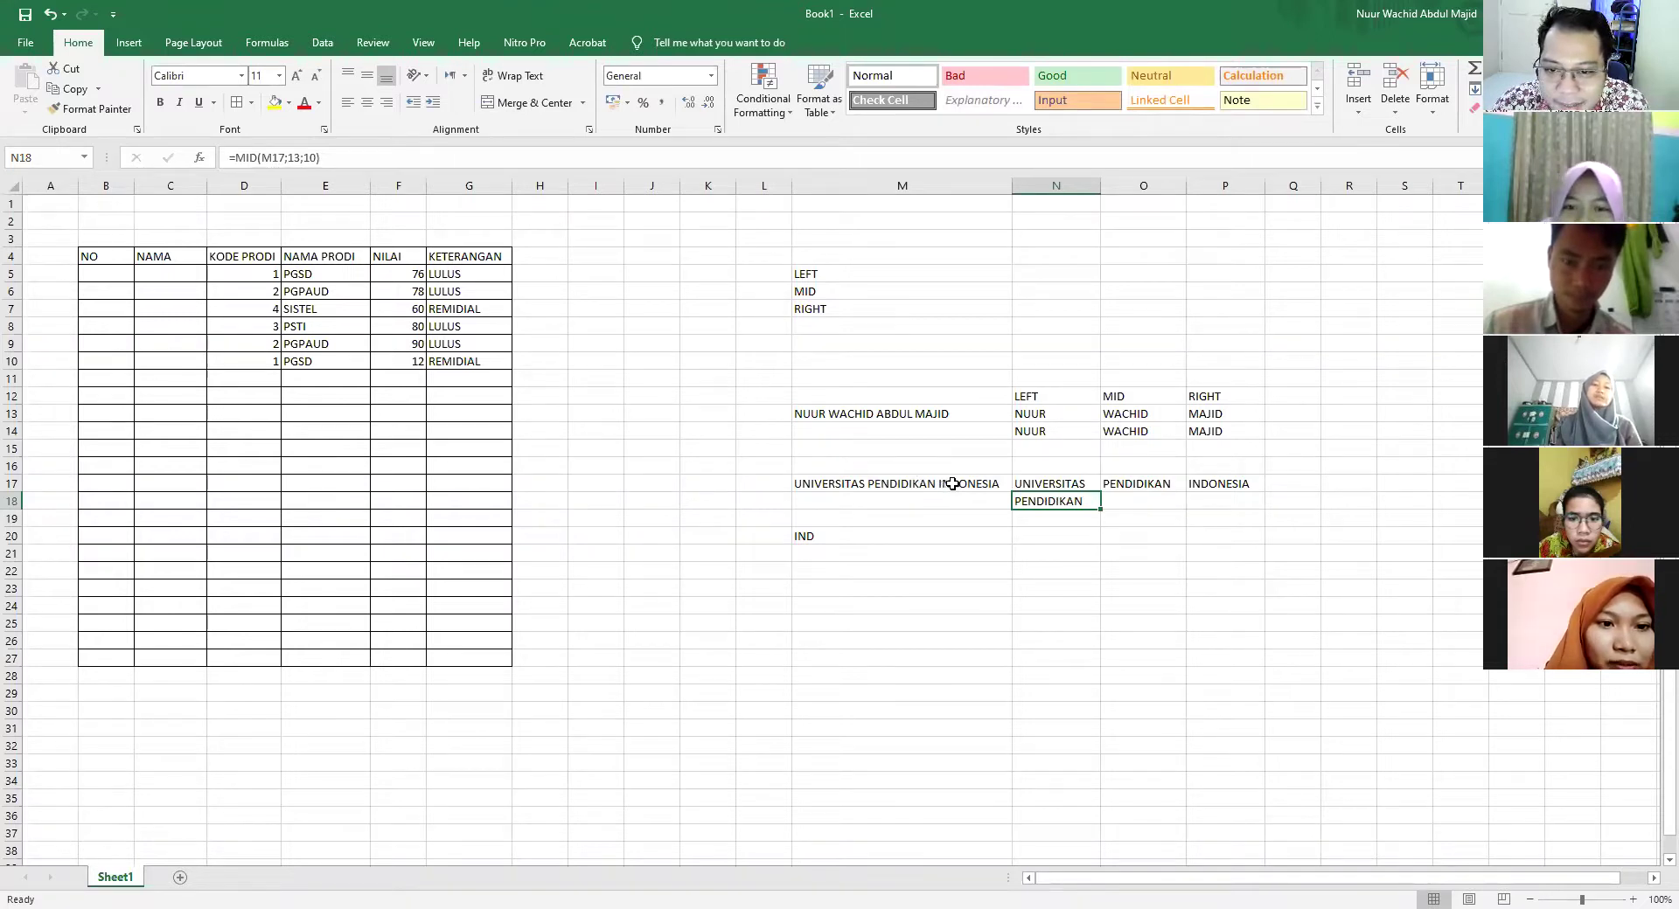
double_click(1084, 500)
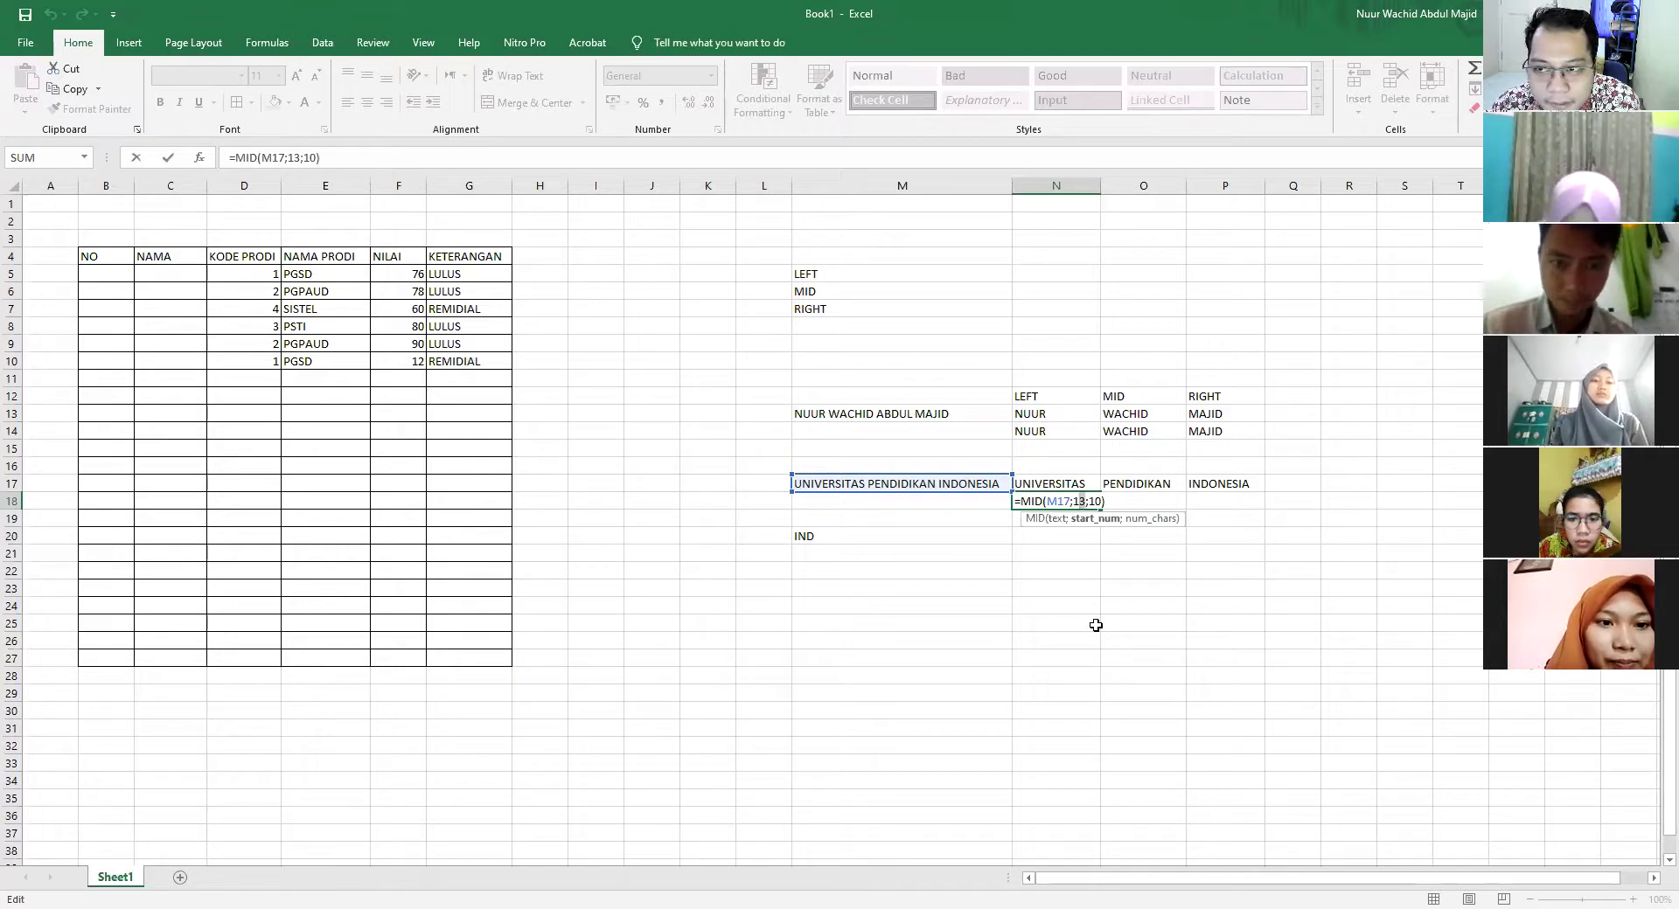
key(BackSpace)
key(Delete)
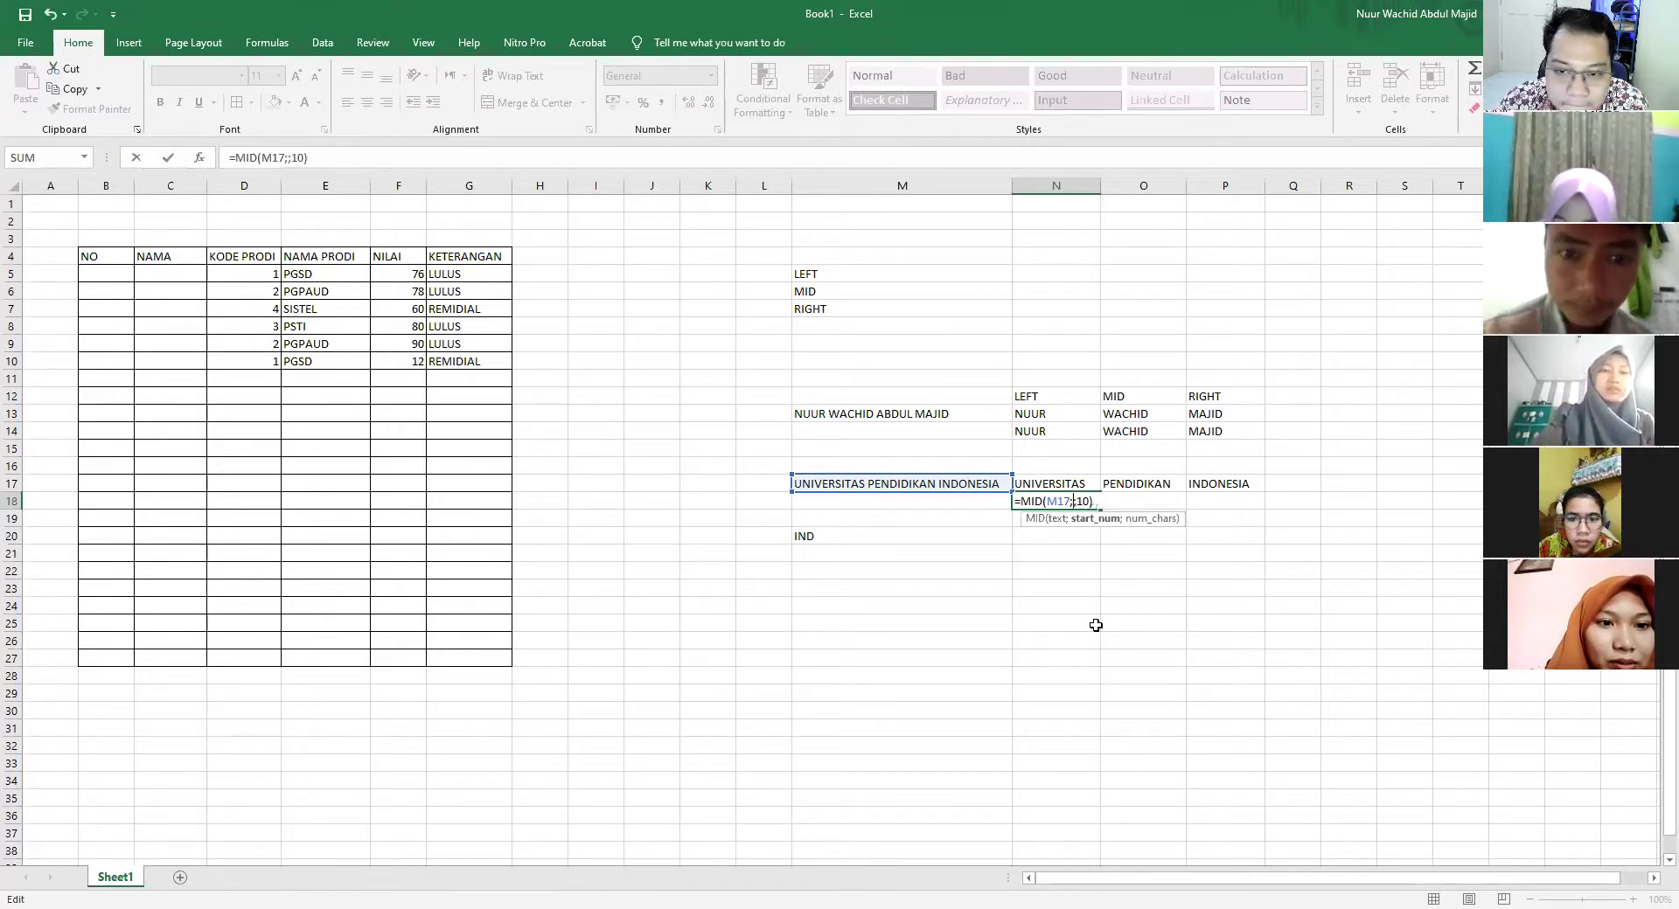
text(24)
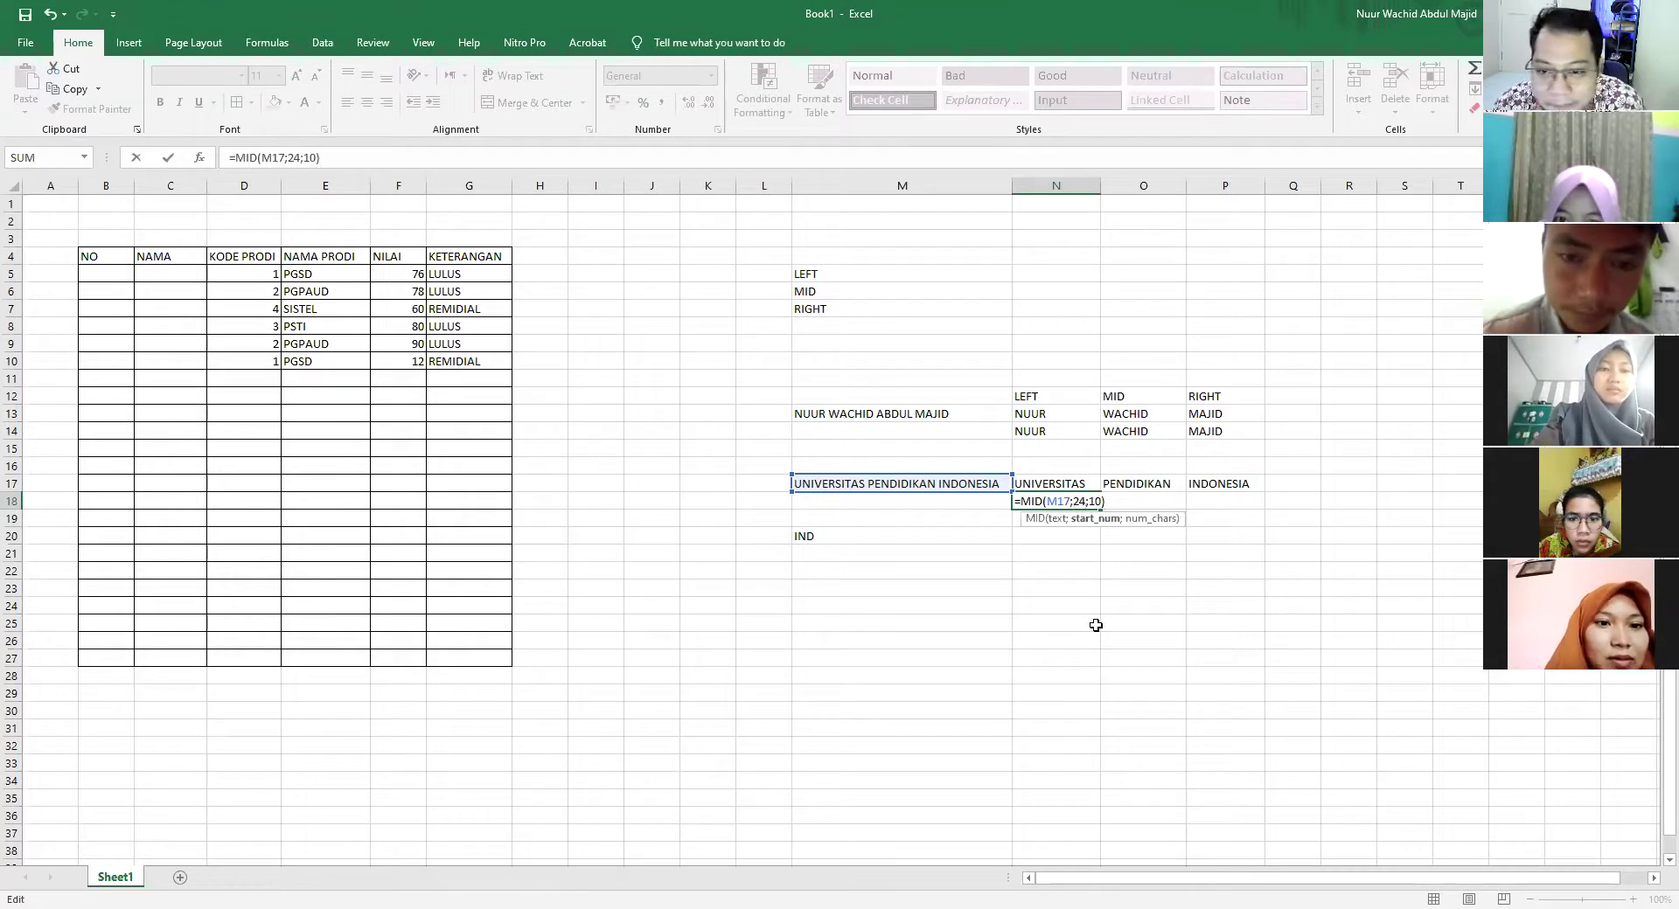
key(Right)
key(Delete)
key(Delete)
text(3)
key(Return)
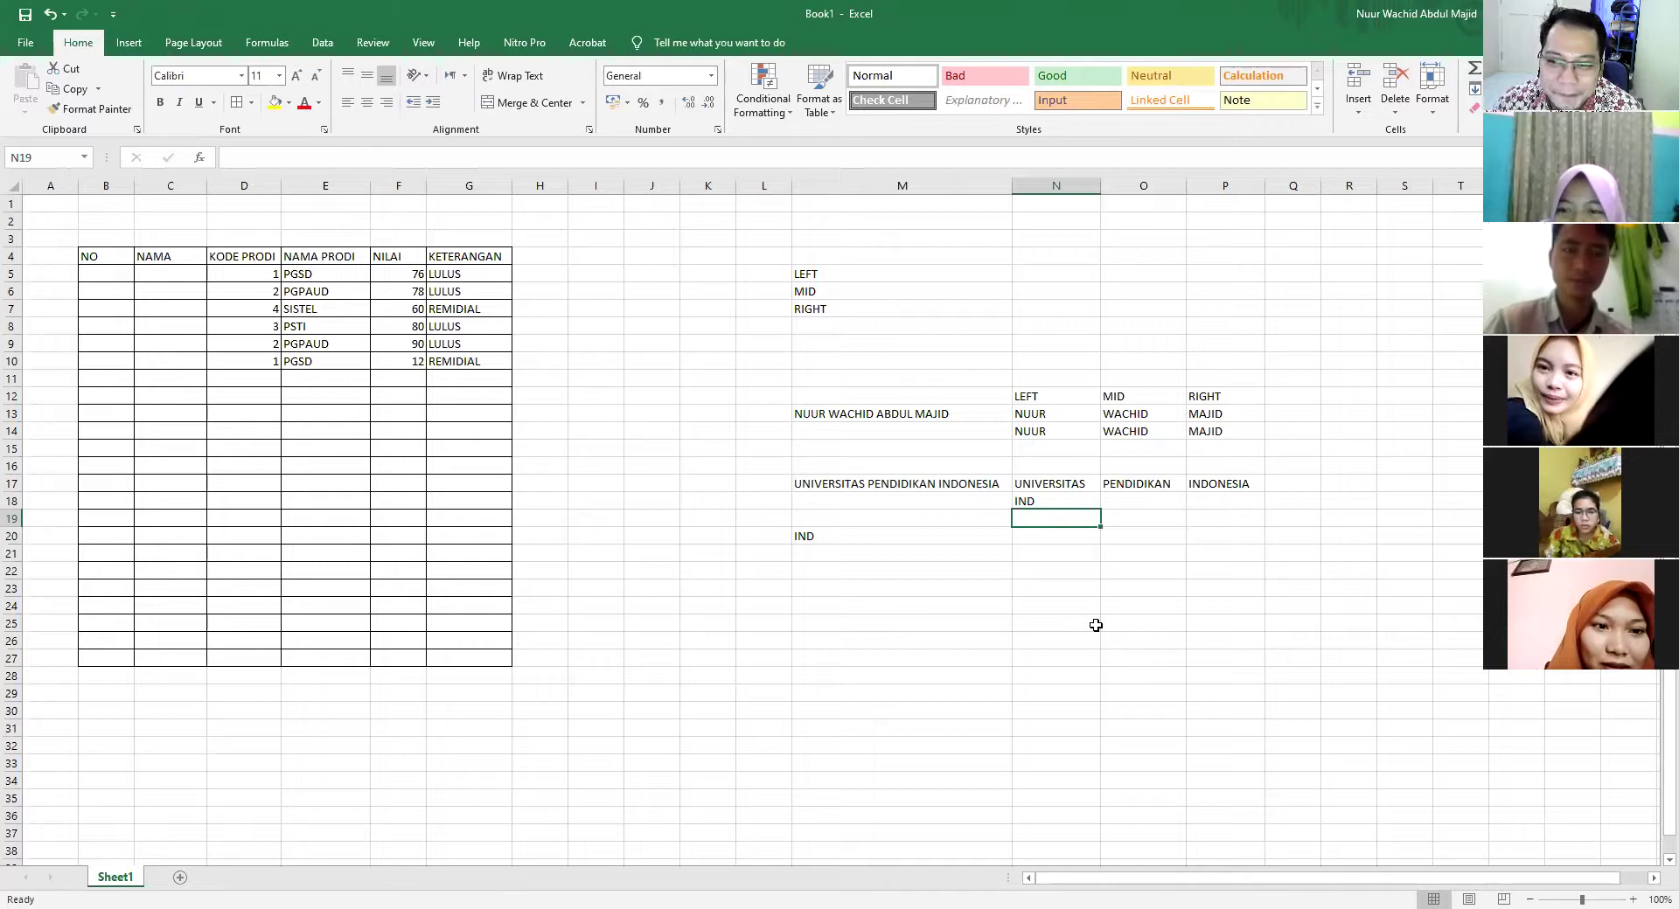
Re-check N18's =MID(M17;24;3) formula and confirm it without changes
double_click(1068, 502)
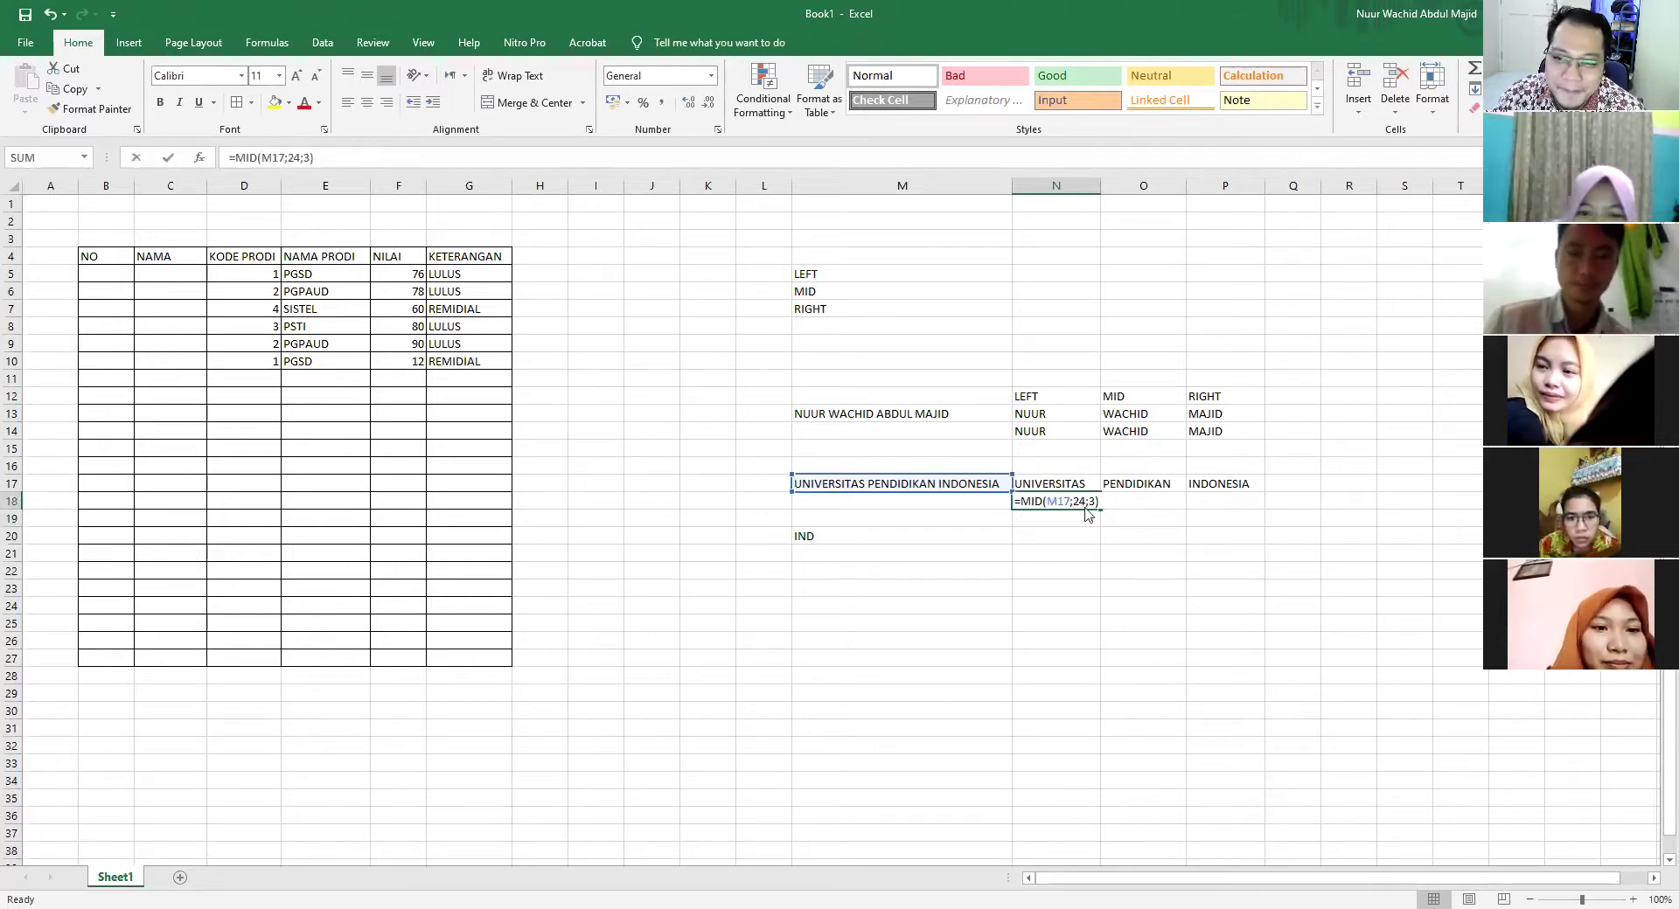
key(Right)
key(Right)
key(Right)
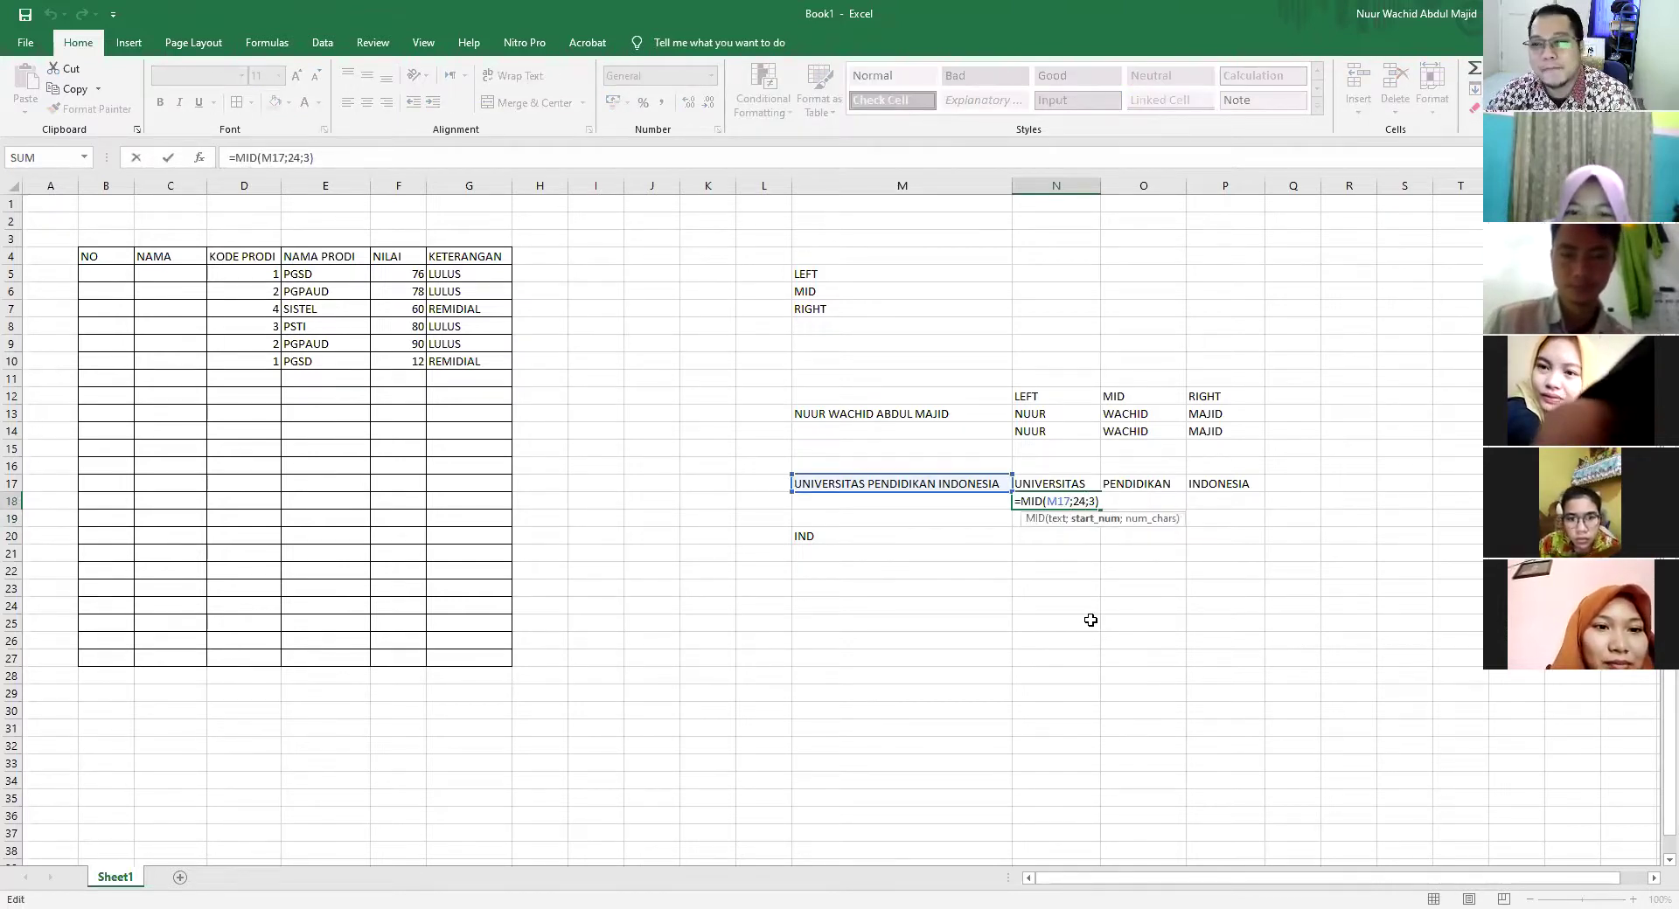
double_click(1081, 501)
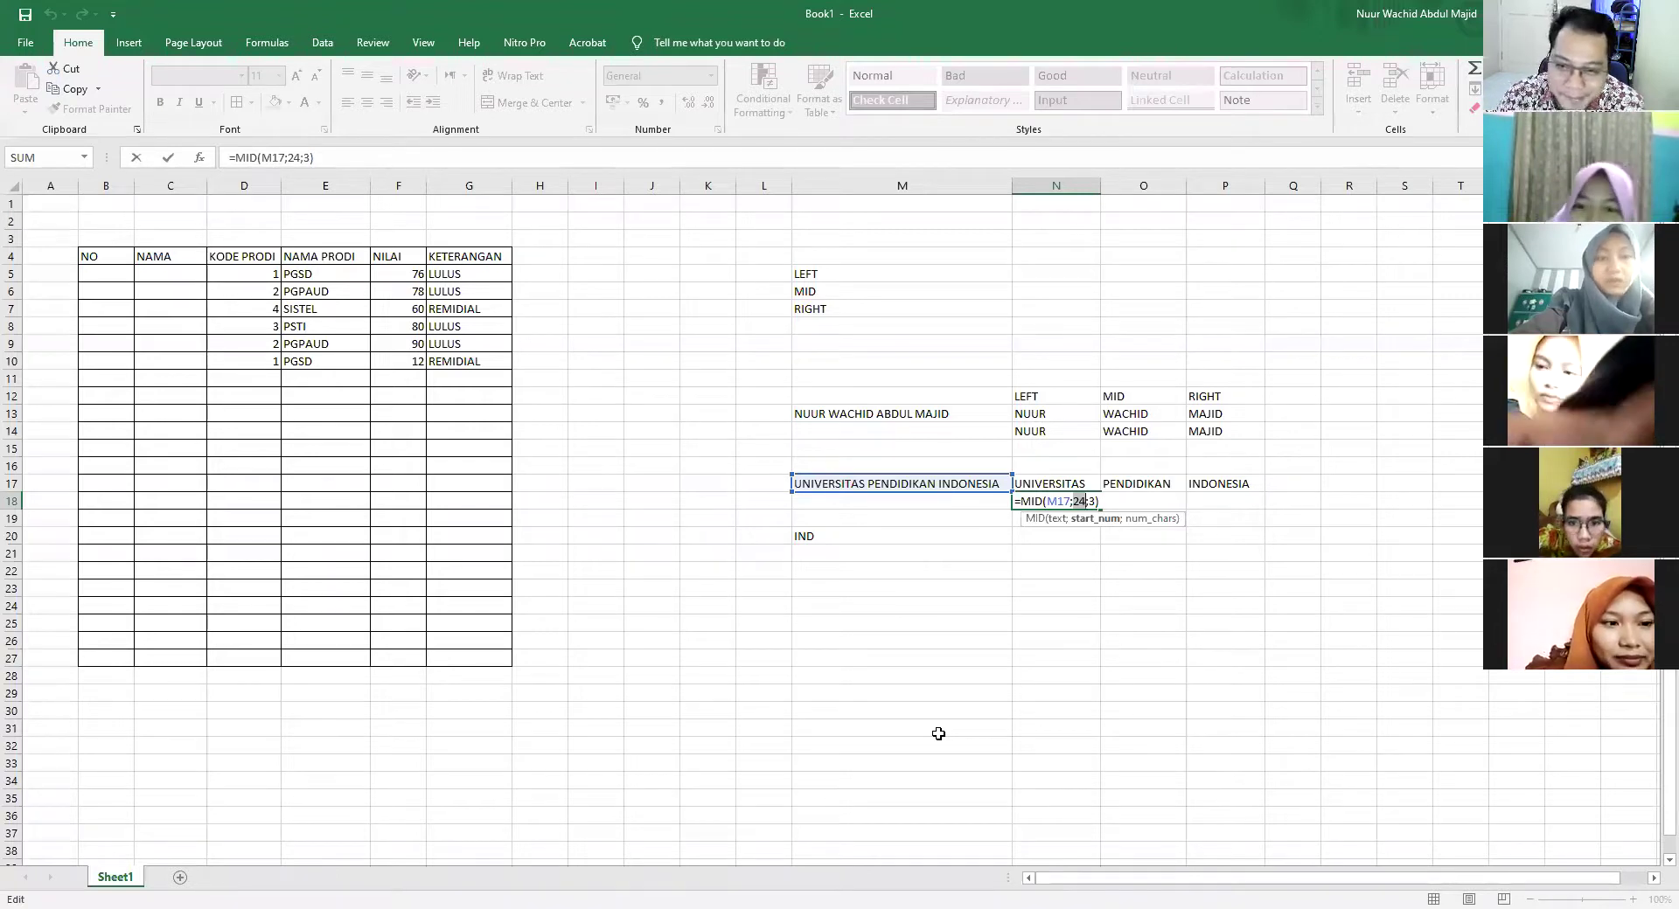
key(Return)
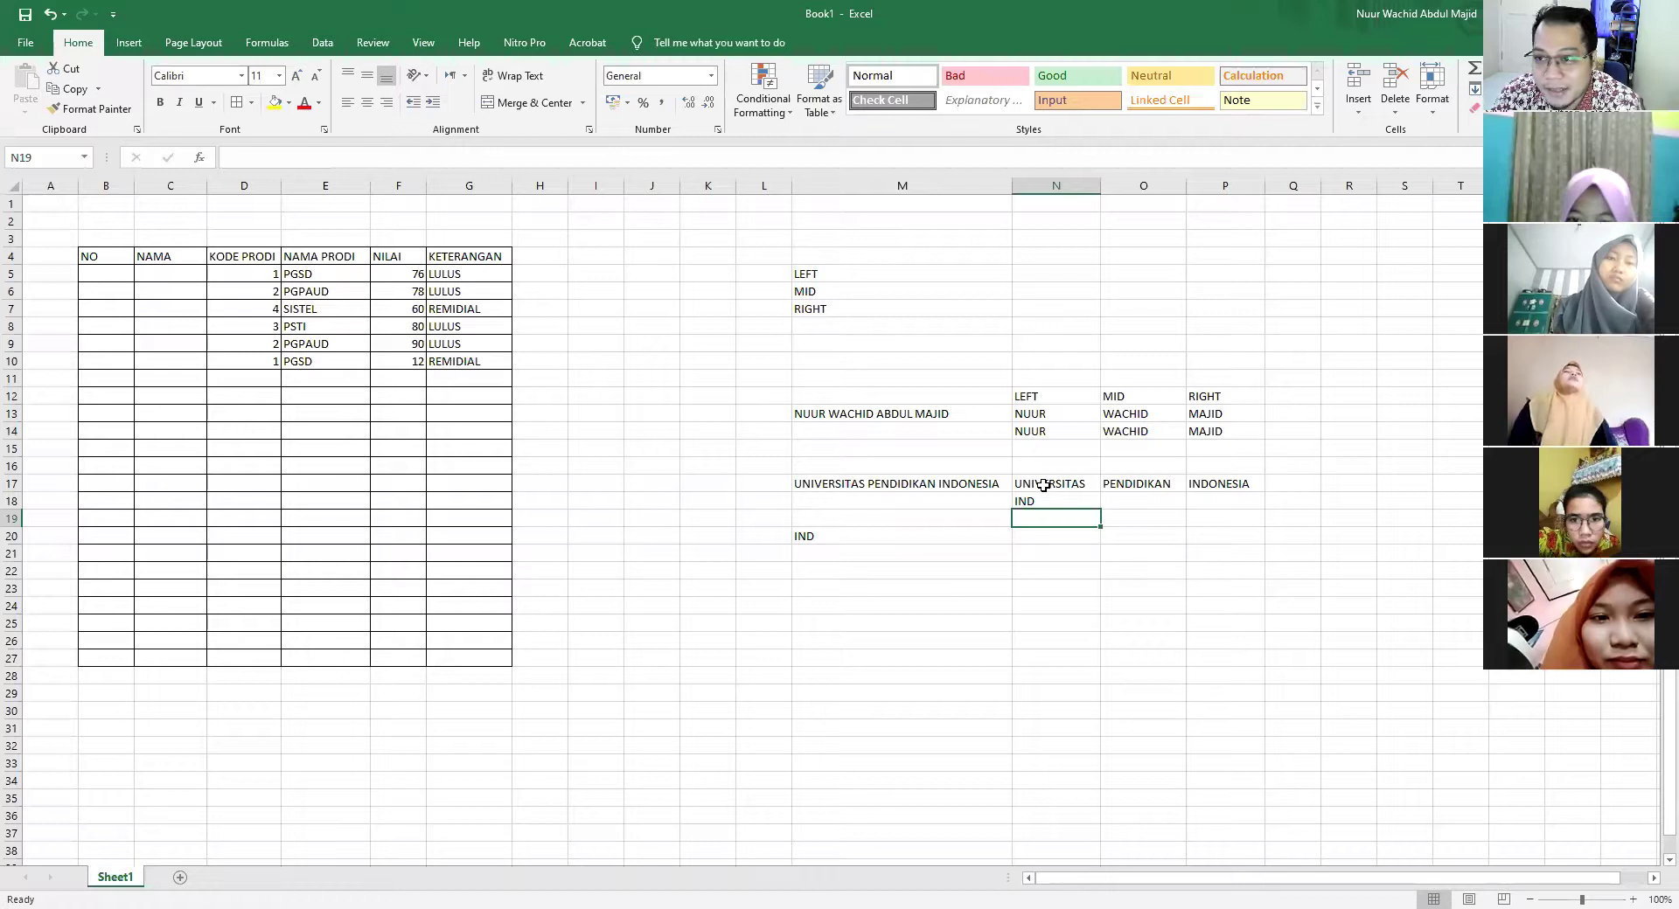
After glancing at the RIGHT and LEFT formulas, move the IND result from N18 to O18
click(1224, 484)
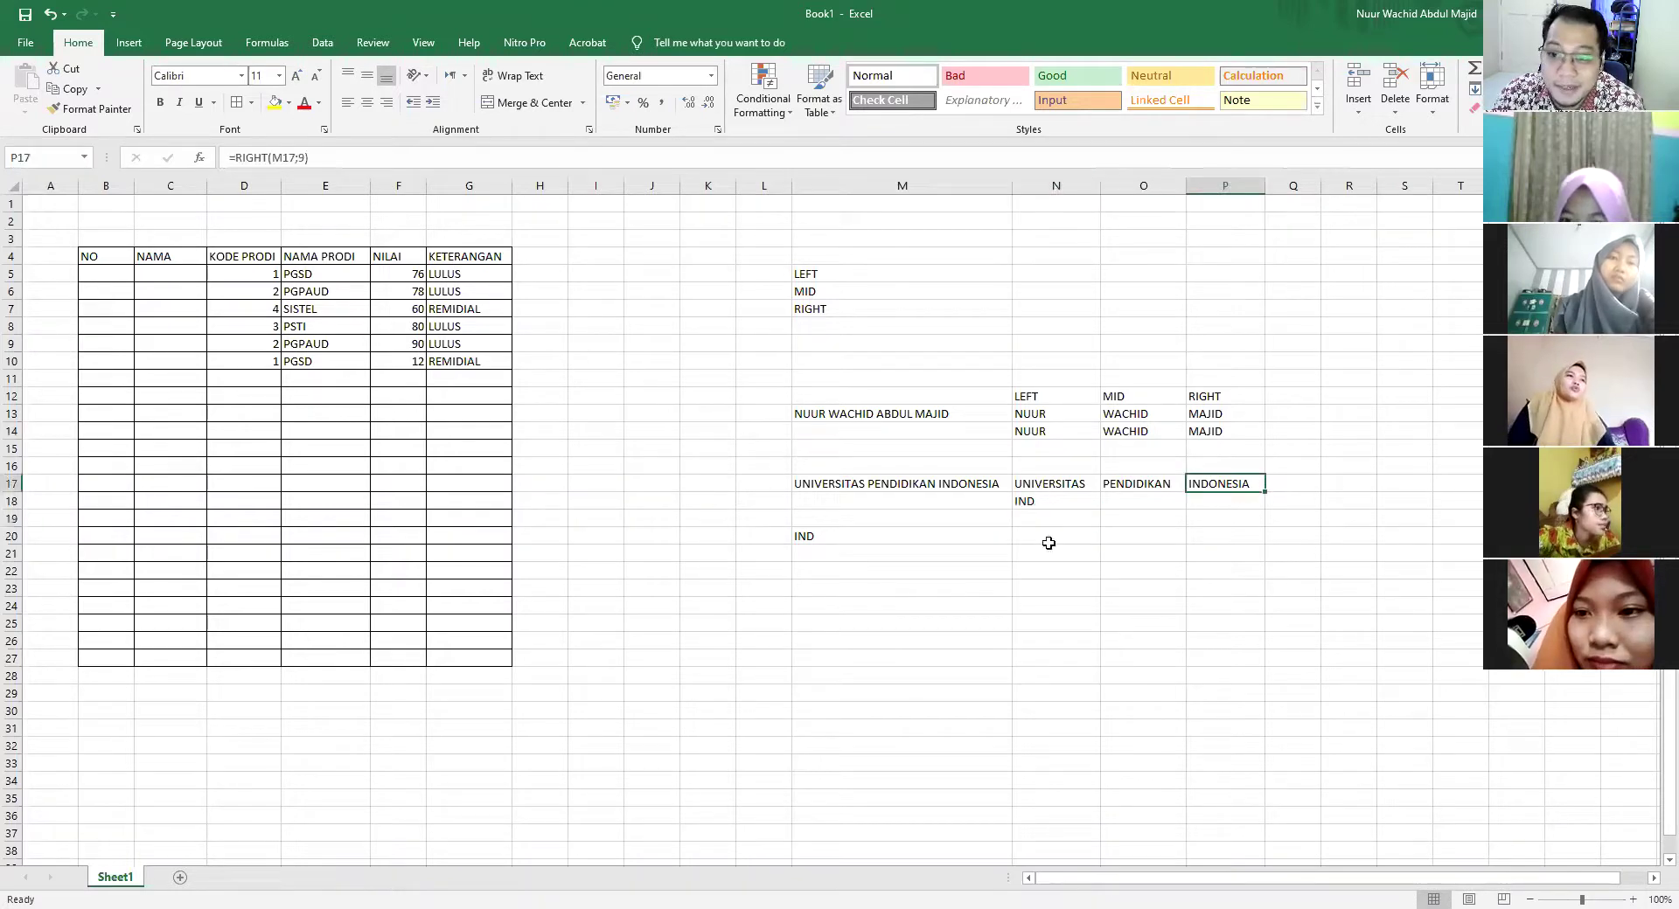
click(1089, 481)
click(1071, 502)
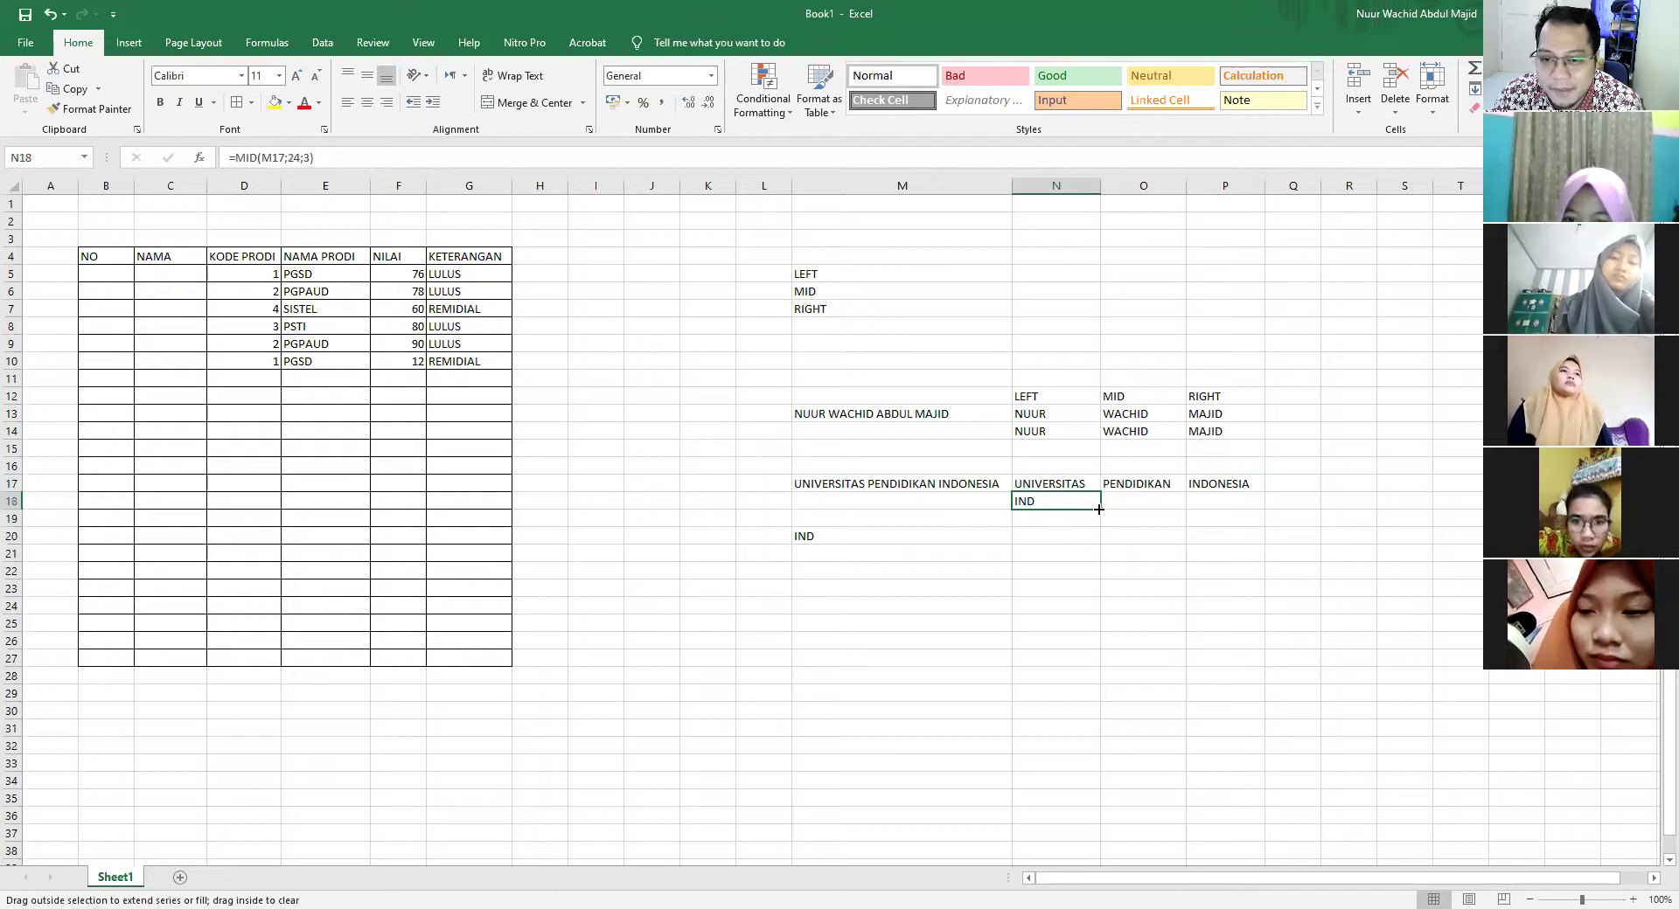
drag(1098, 514, 1128, 524)
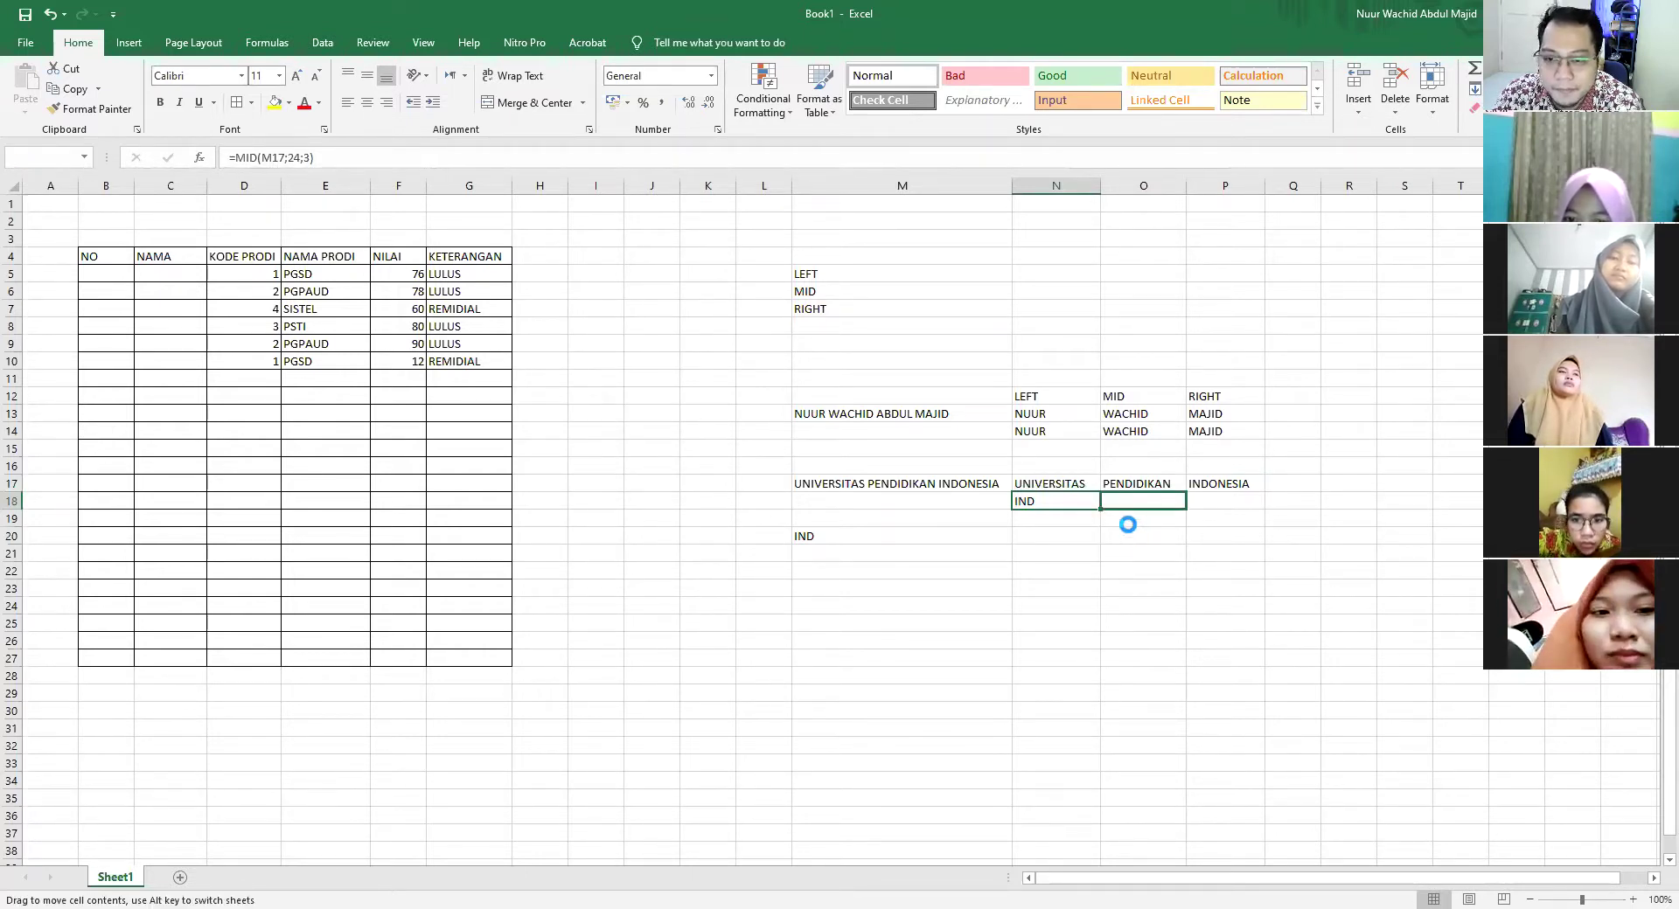
click(871, 517)
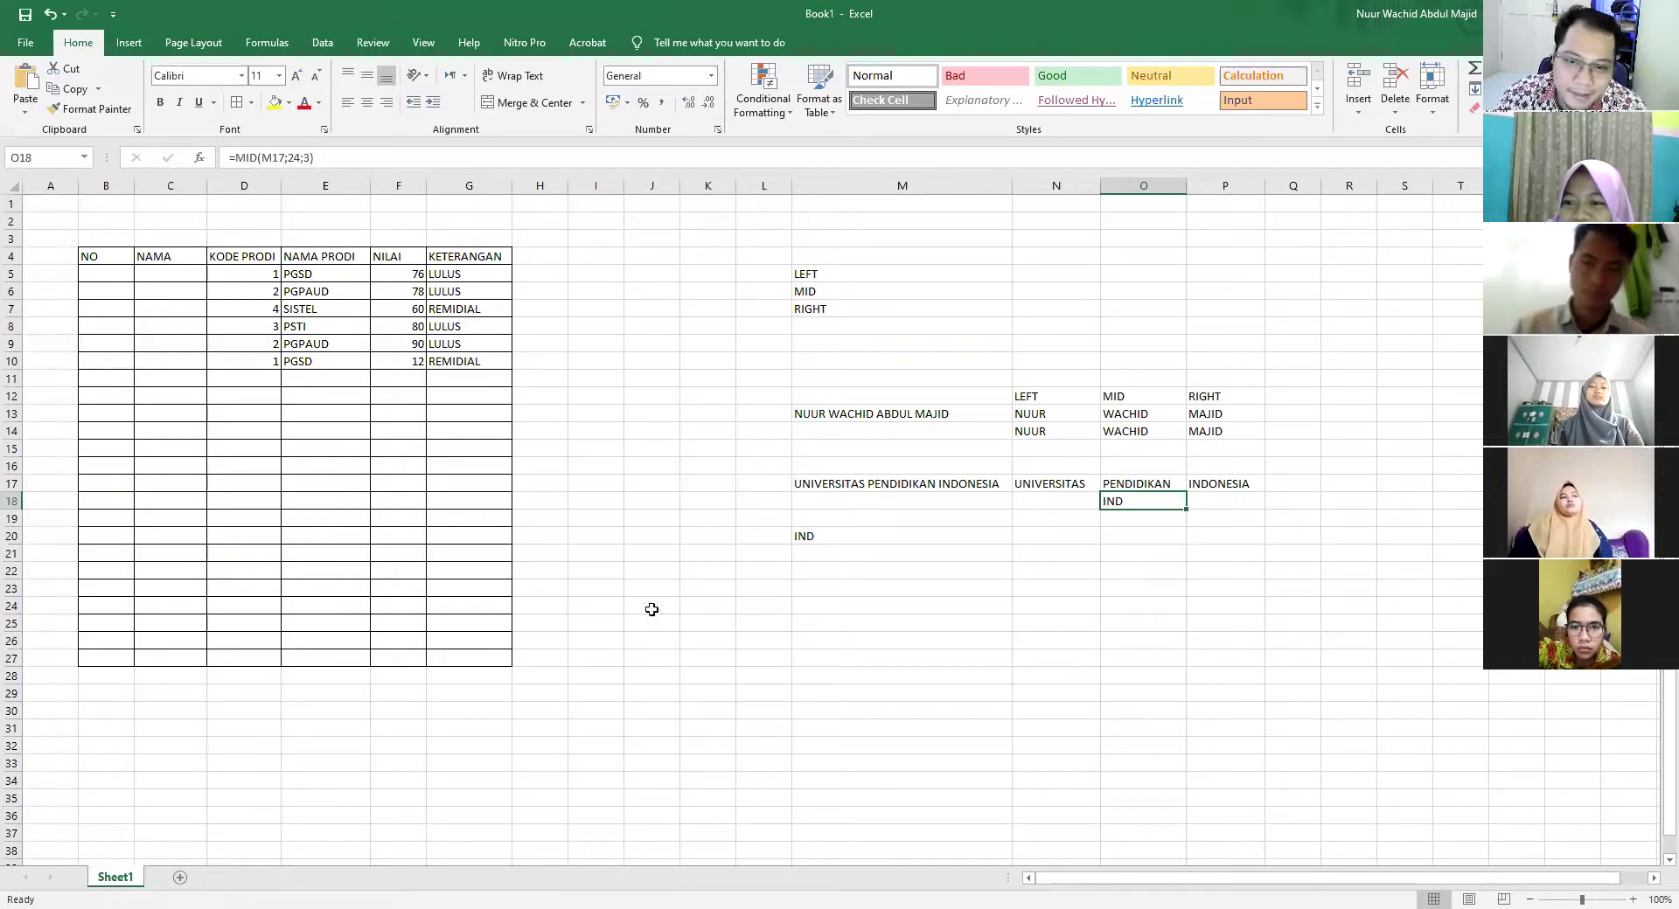
click(816, 536)
click(822, 482)
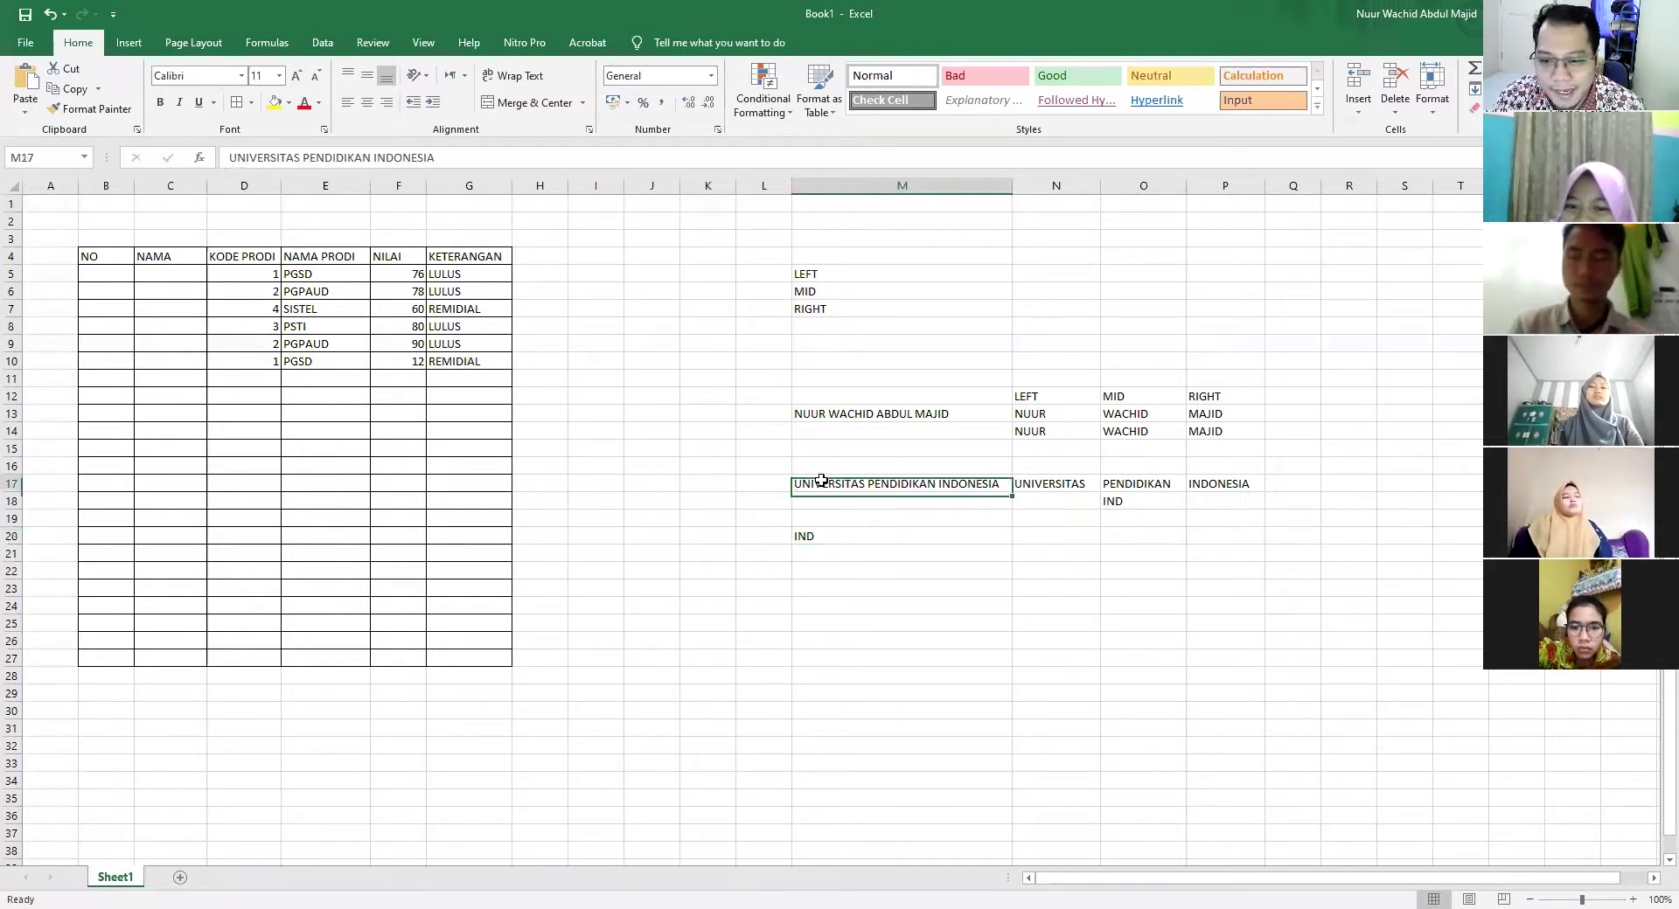
double_click(824, 481)
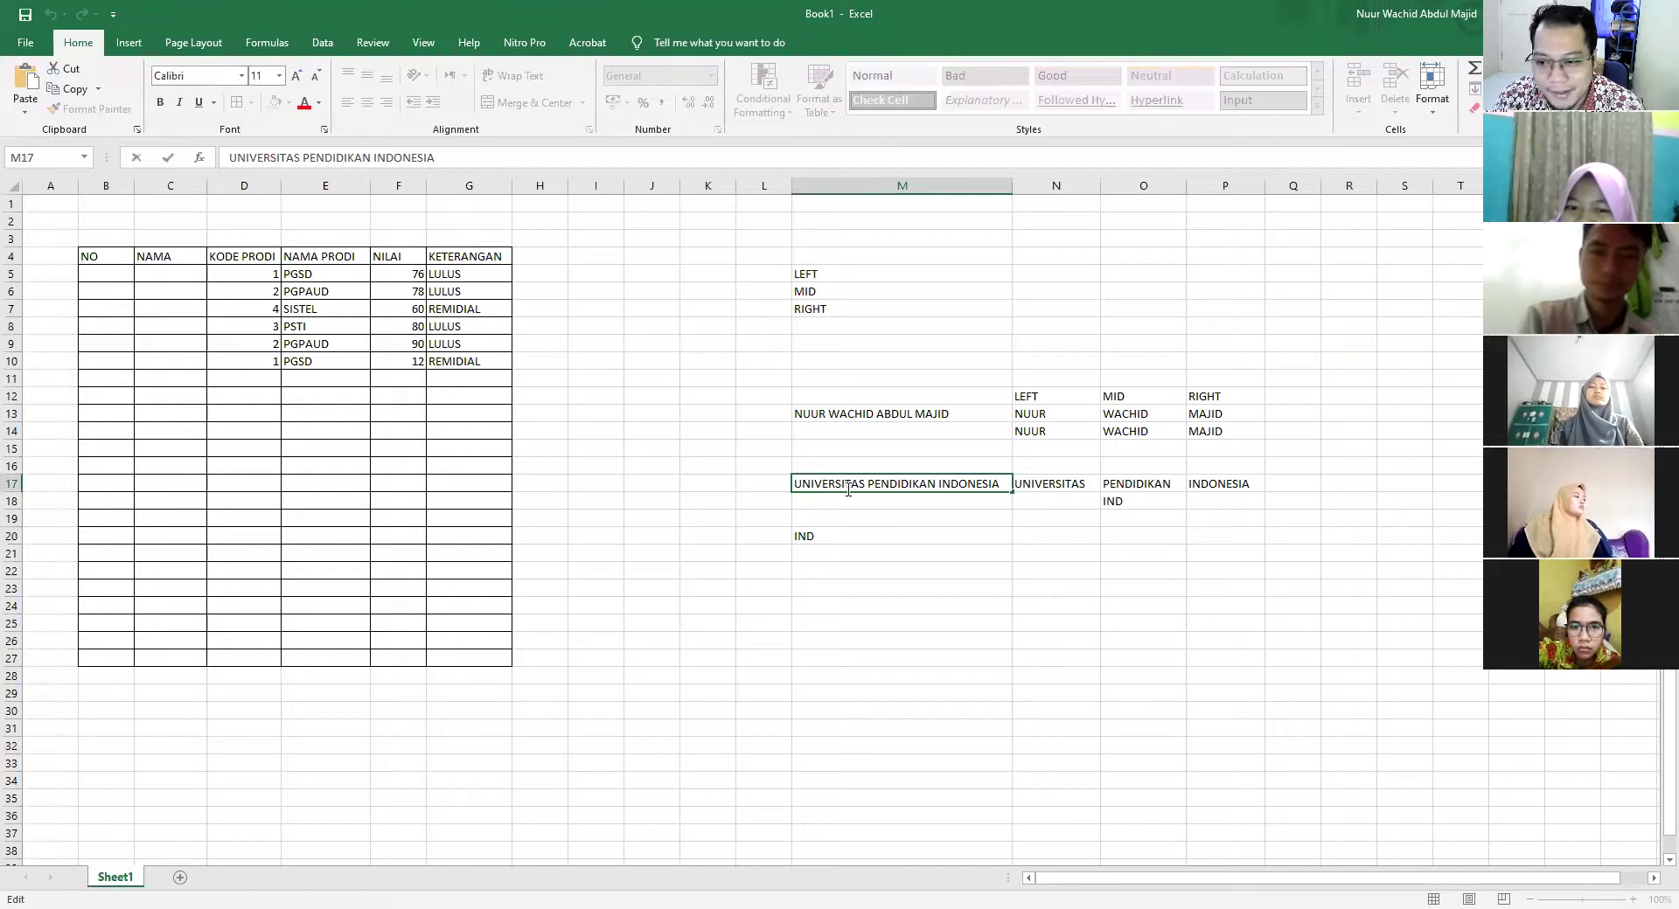
click(855, 530)
click(858, 481)
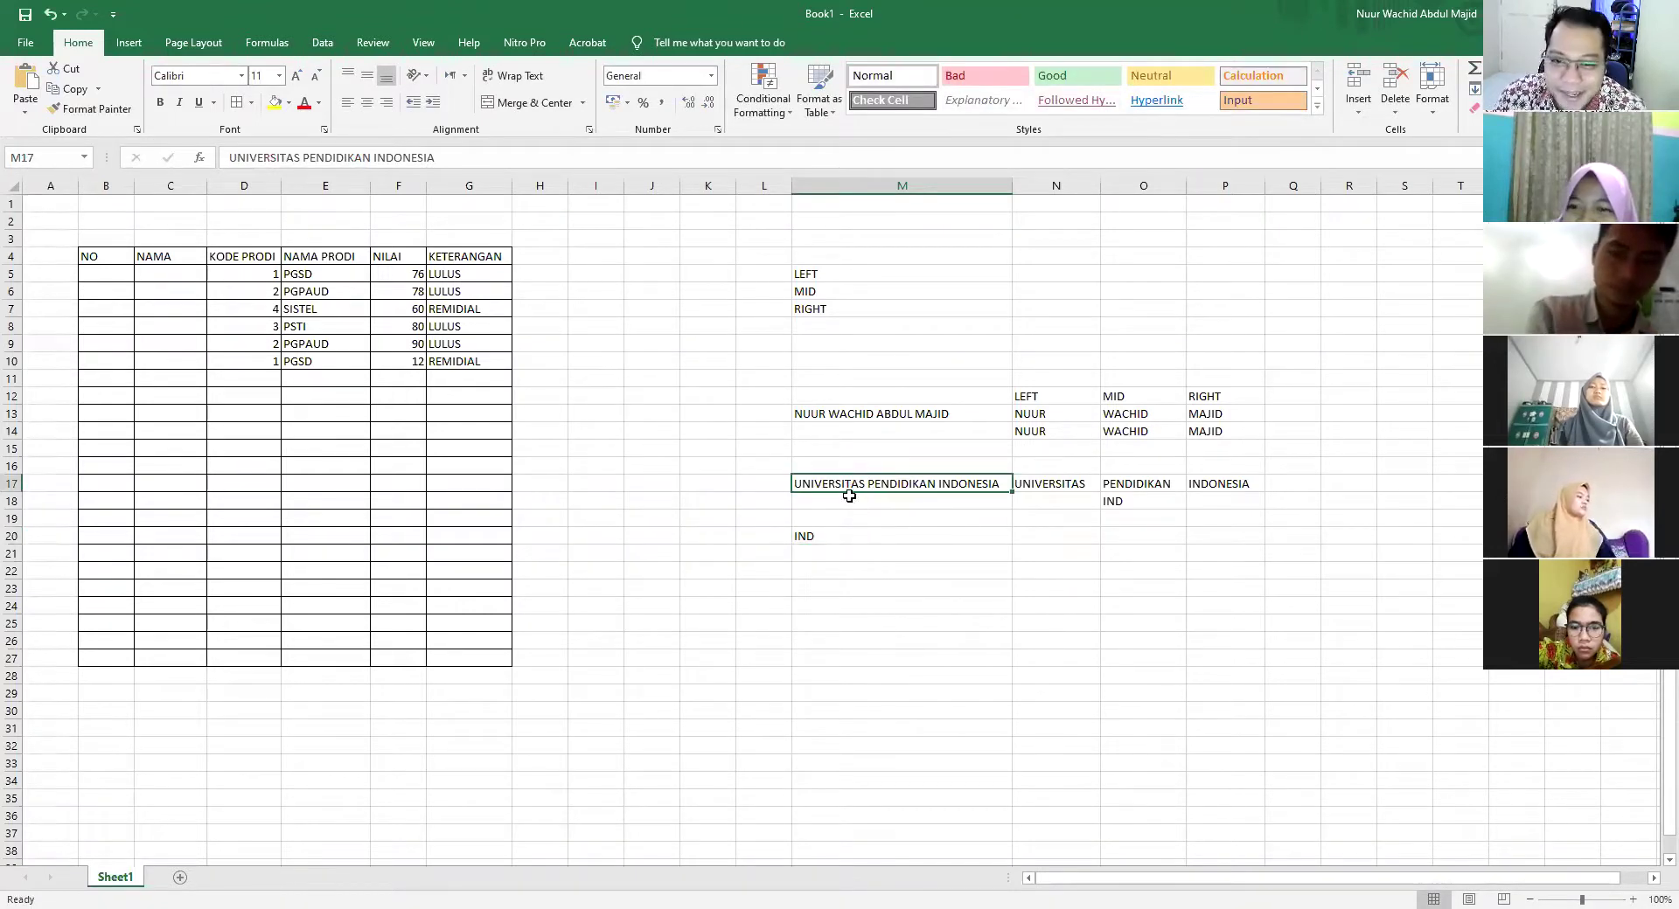
click(1067, 484)
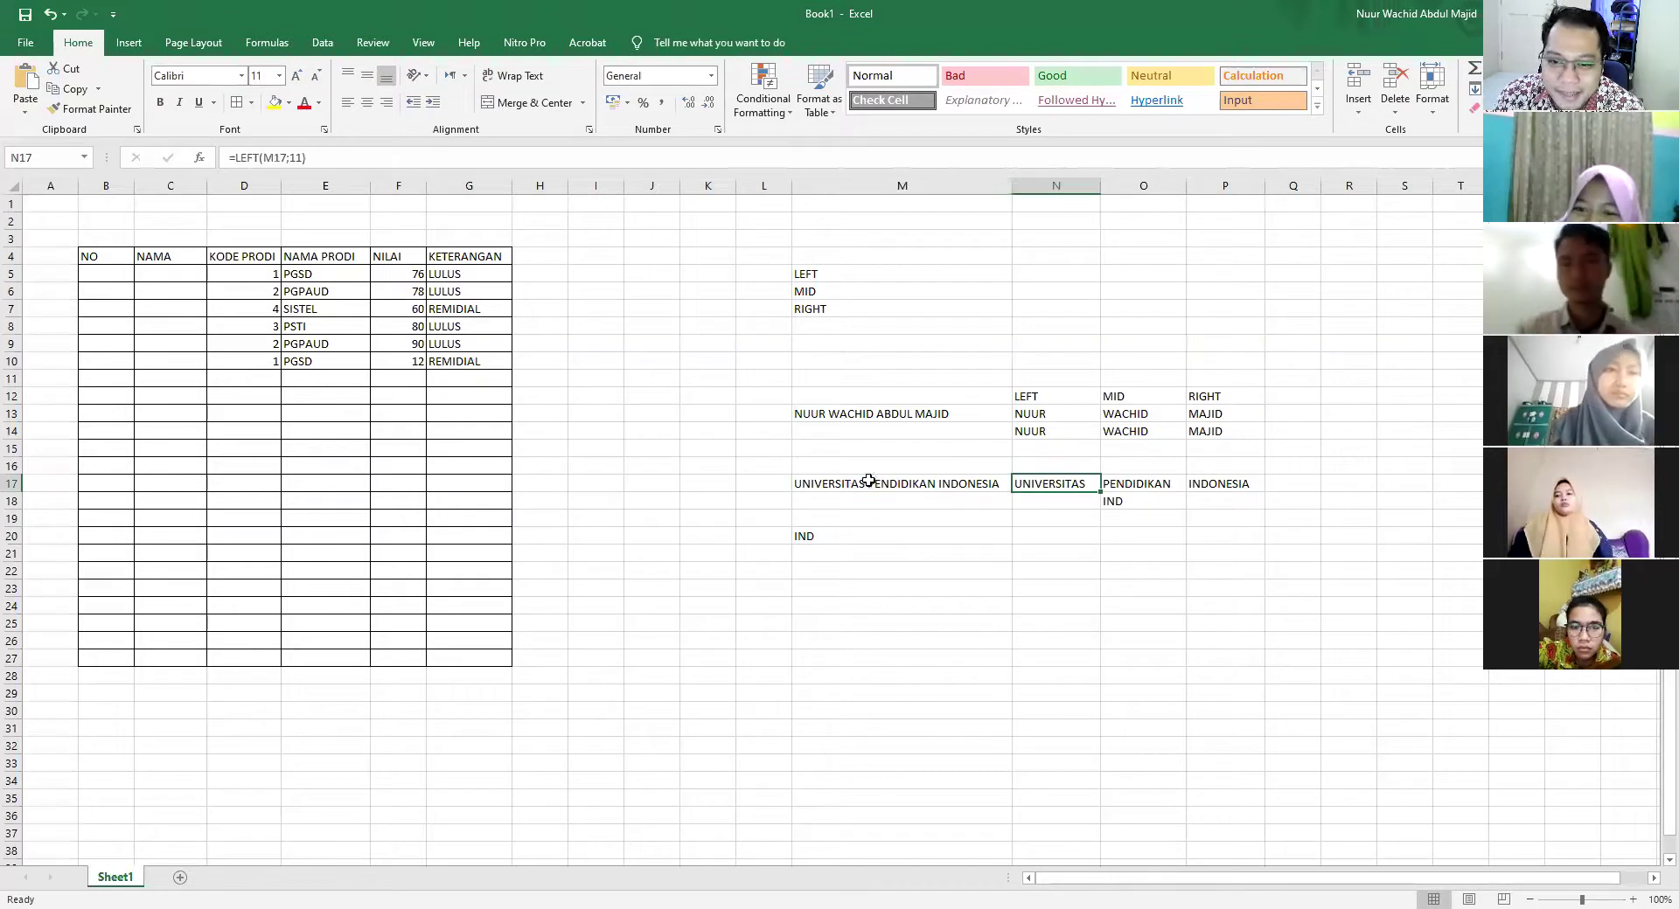
double_click(1061, 487)
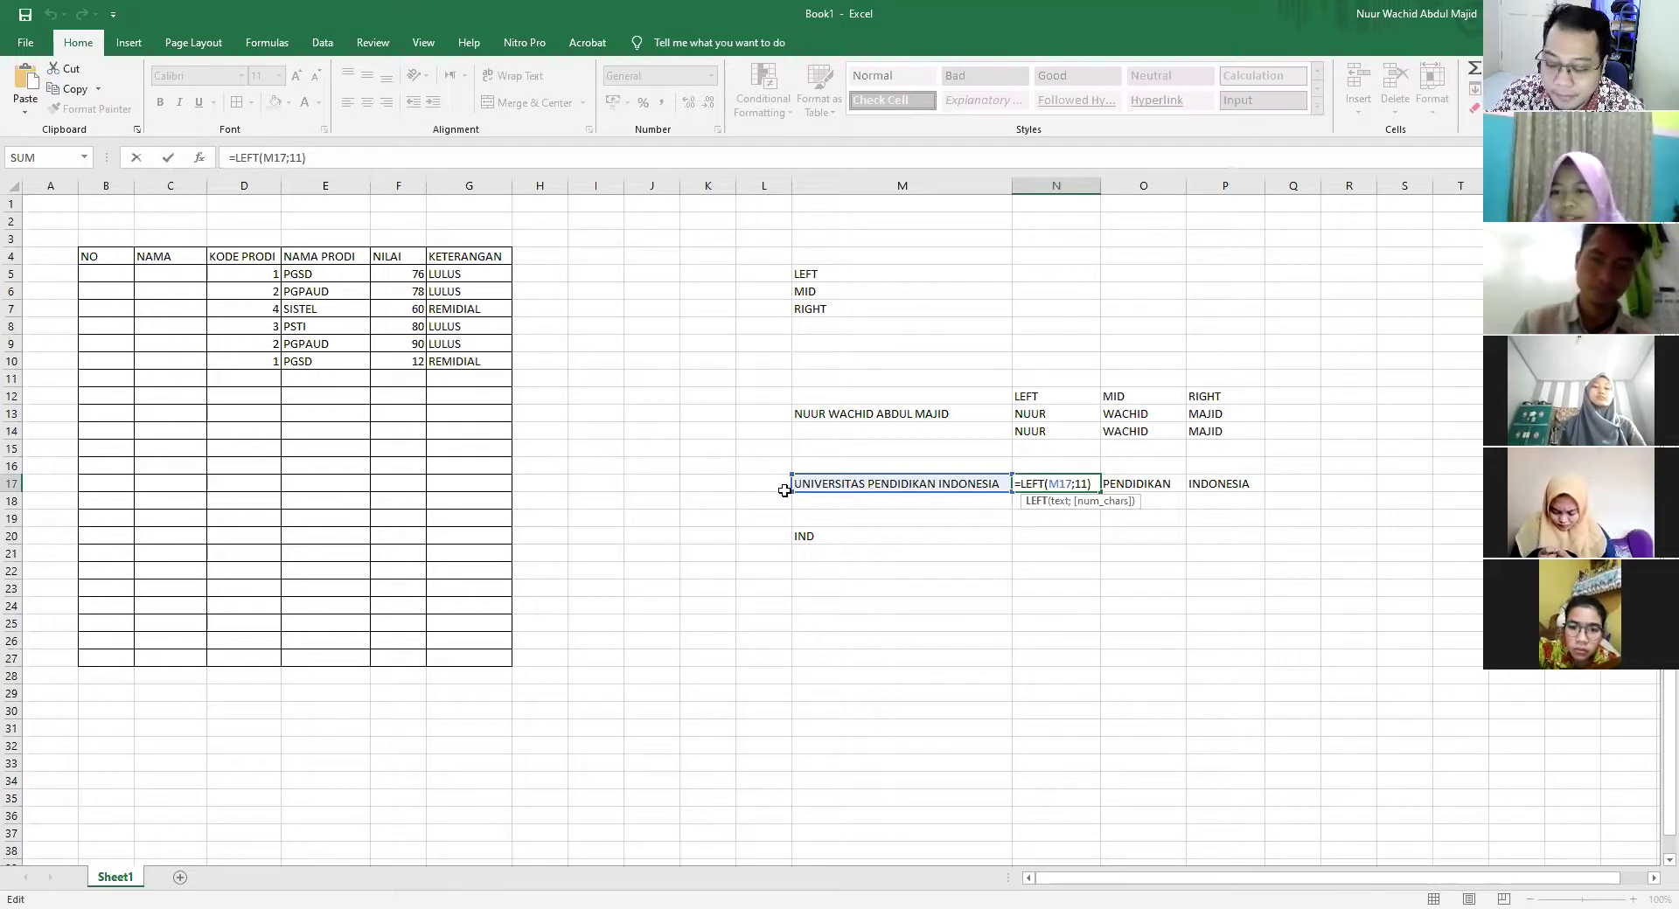
key(Return)
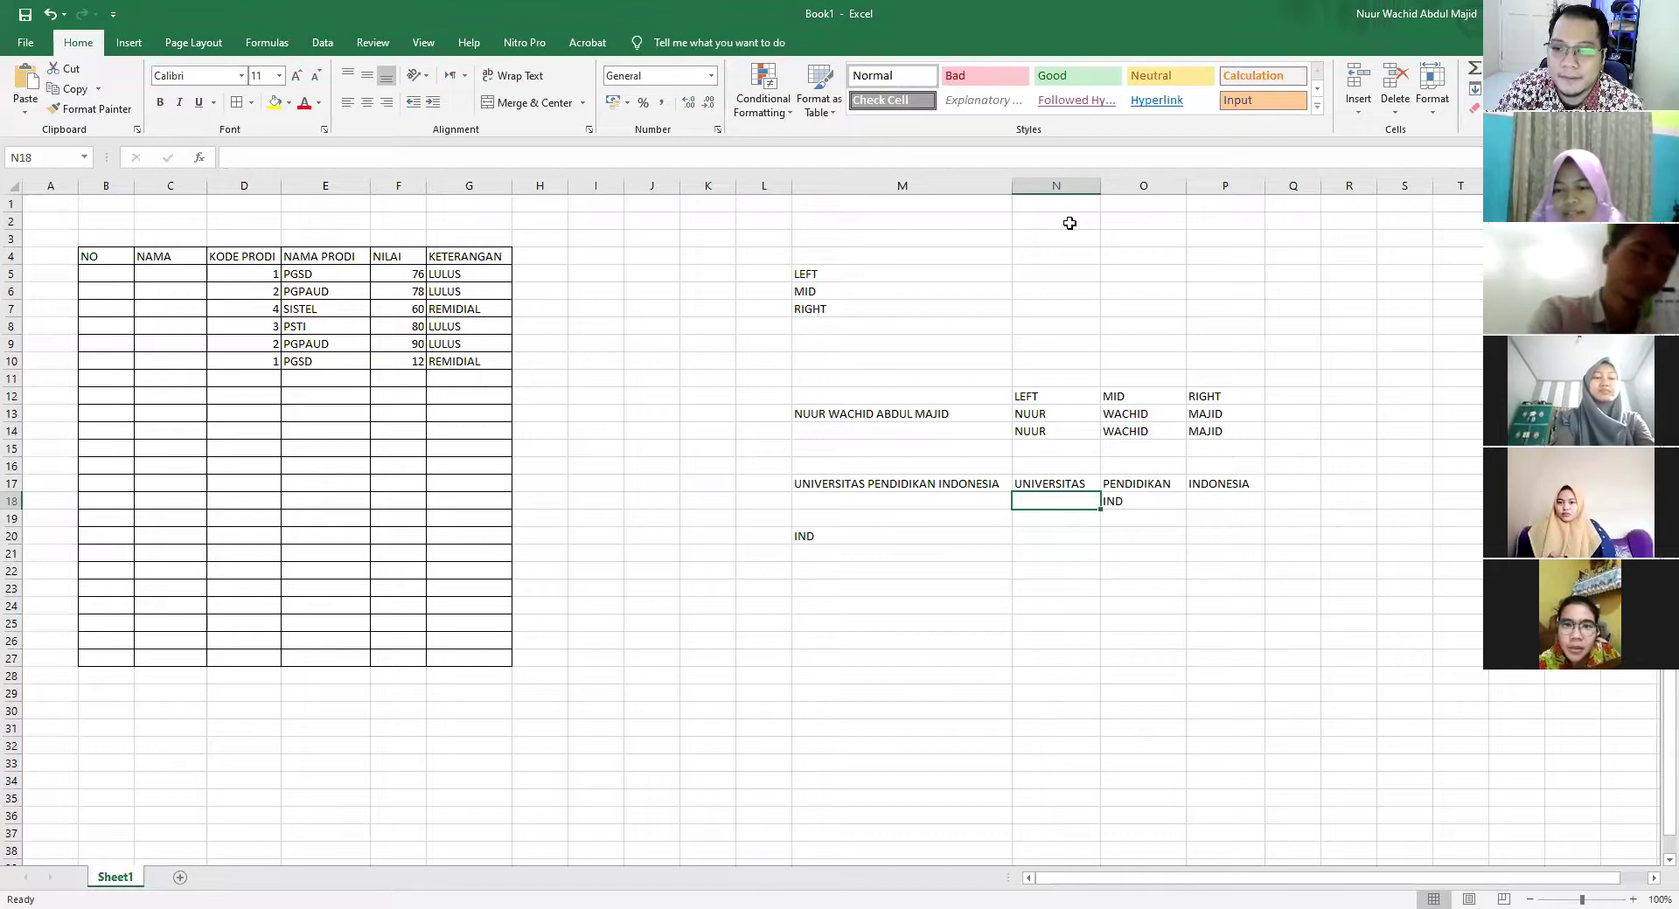
click(432, 275)
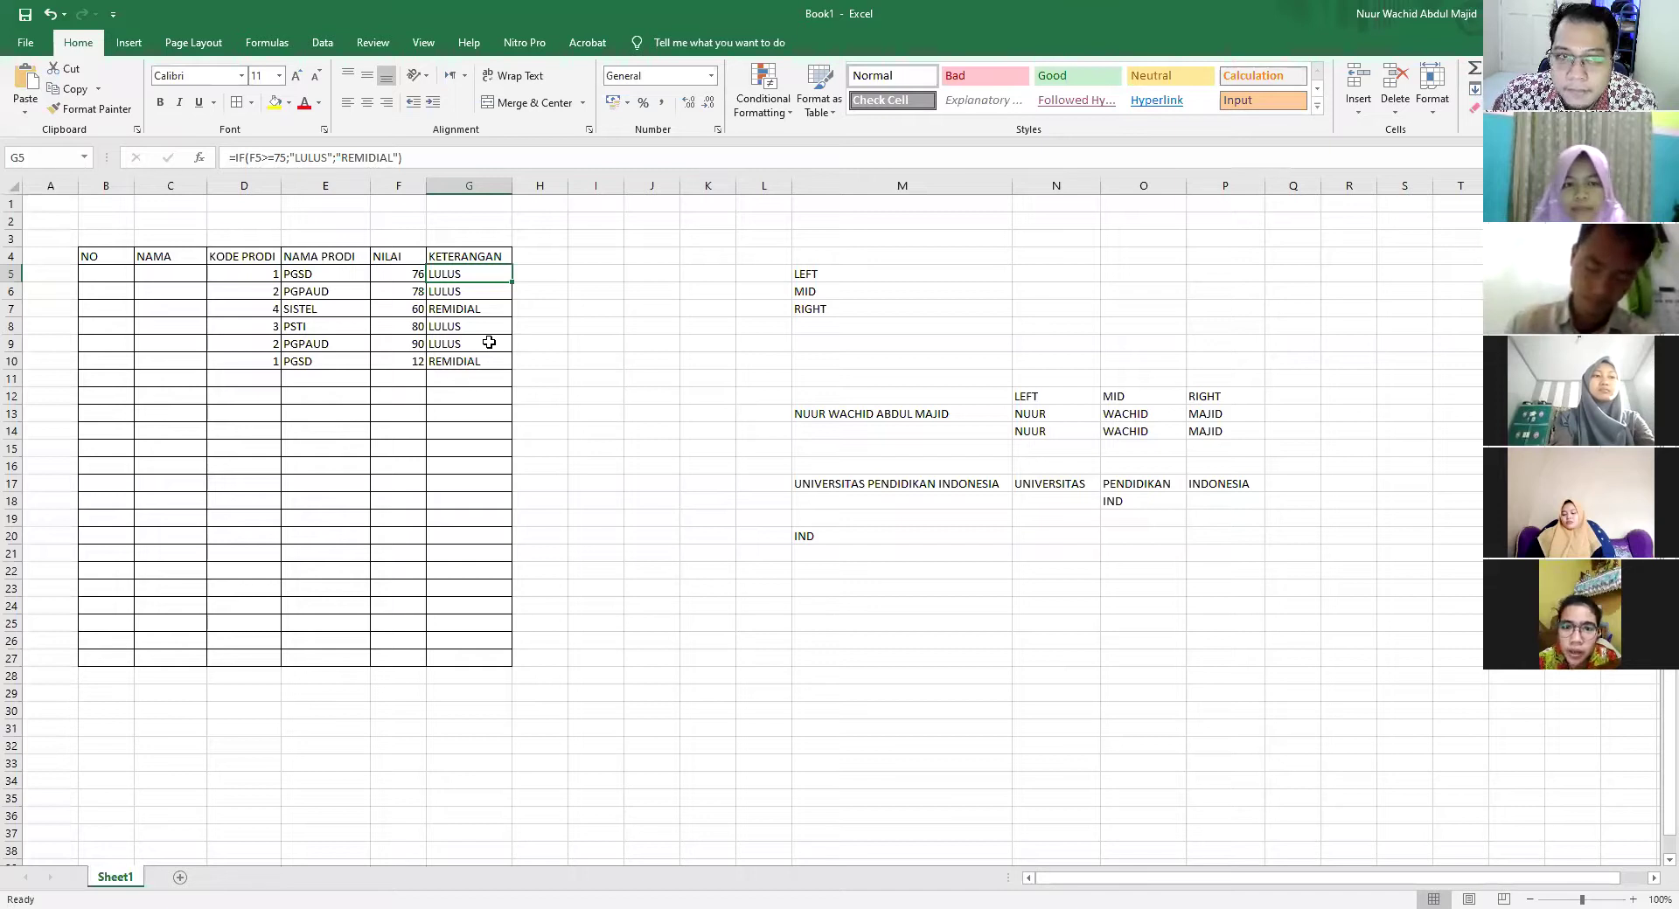
double_click(481, 276)
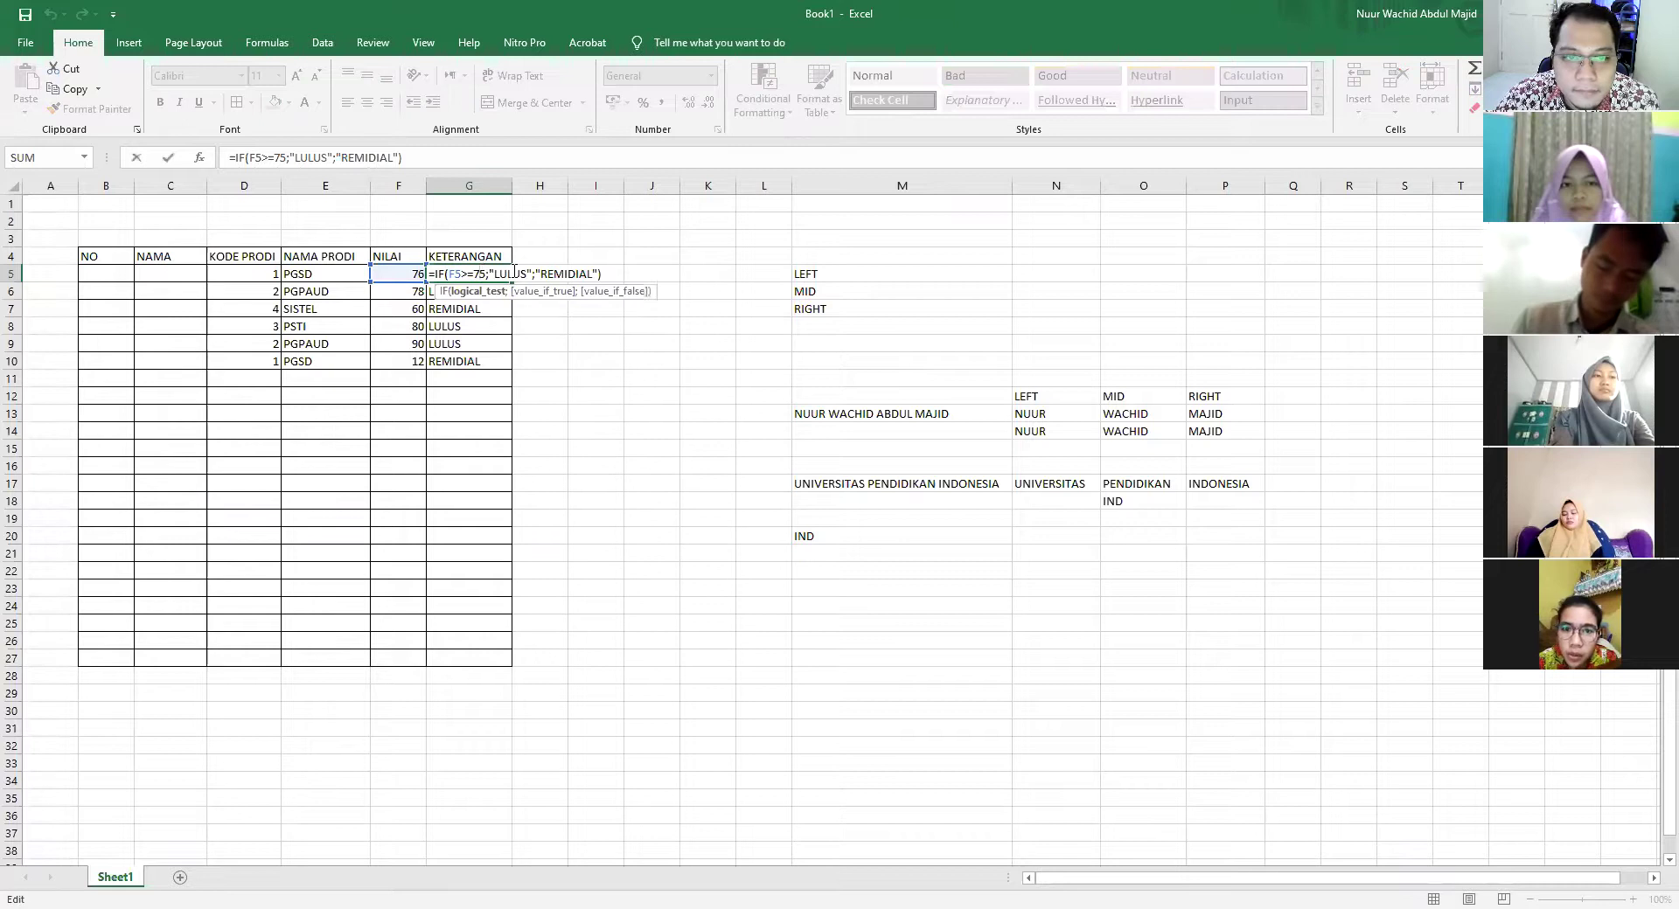
click(514, 273)
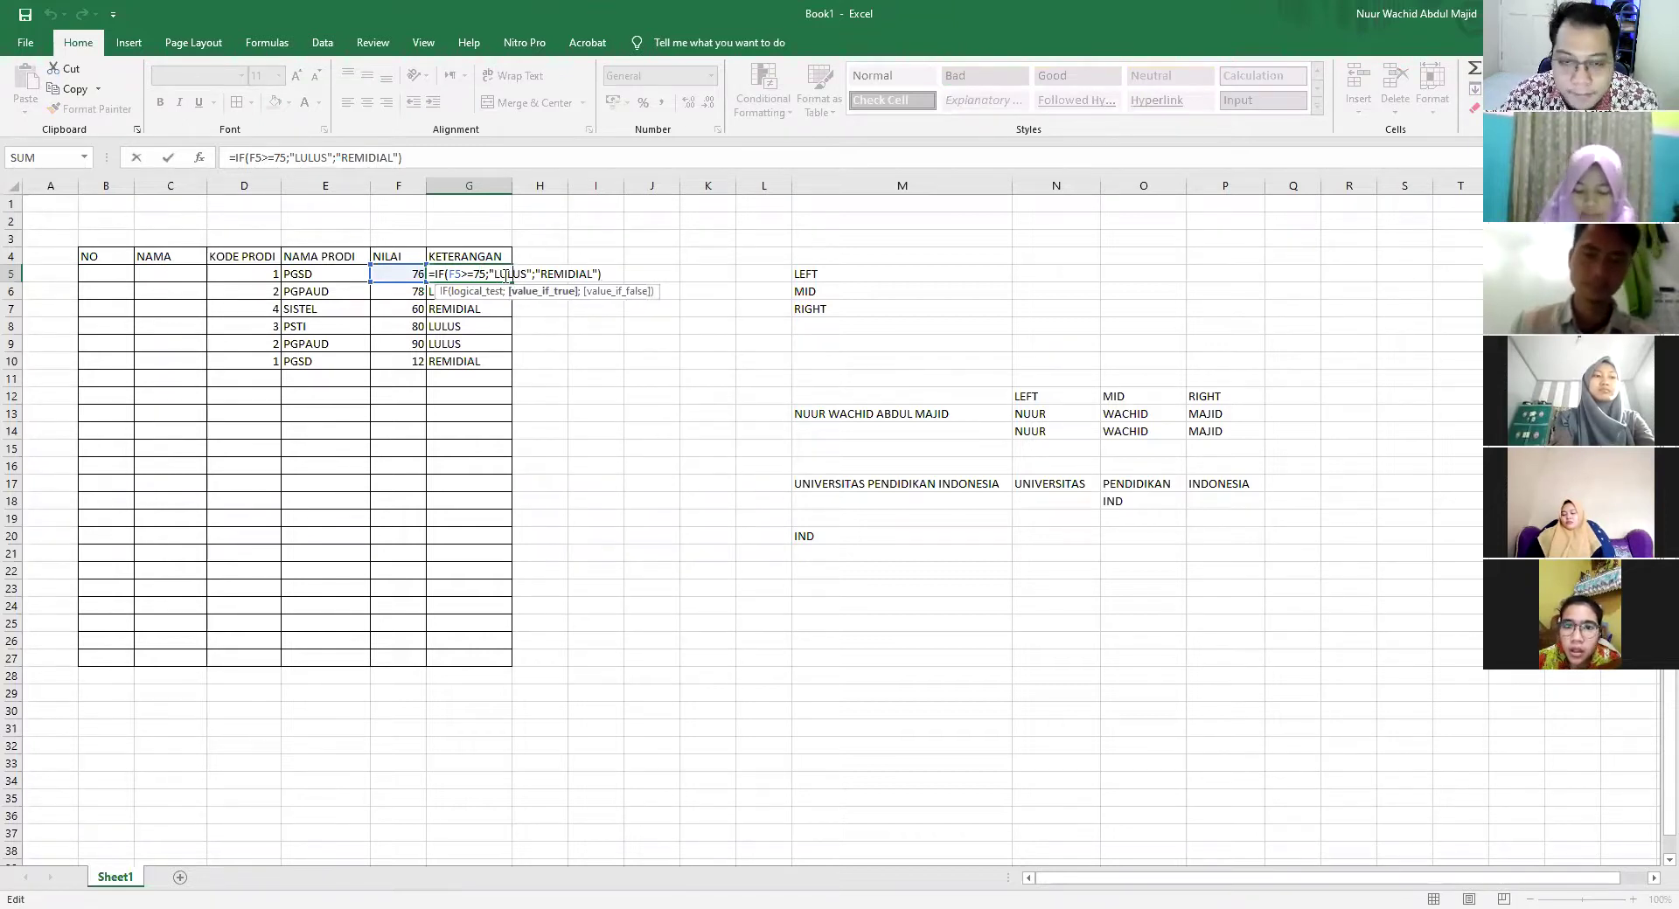
key(Escape)
click(314, 271)
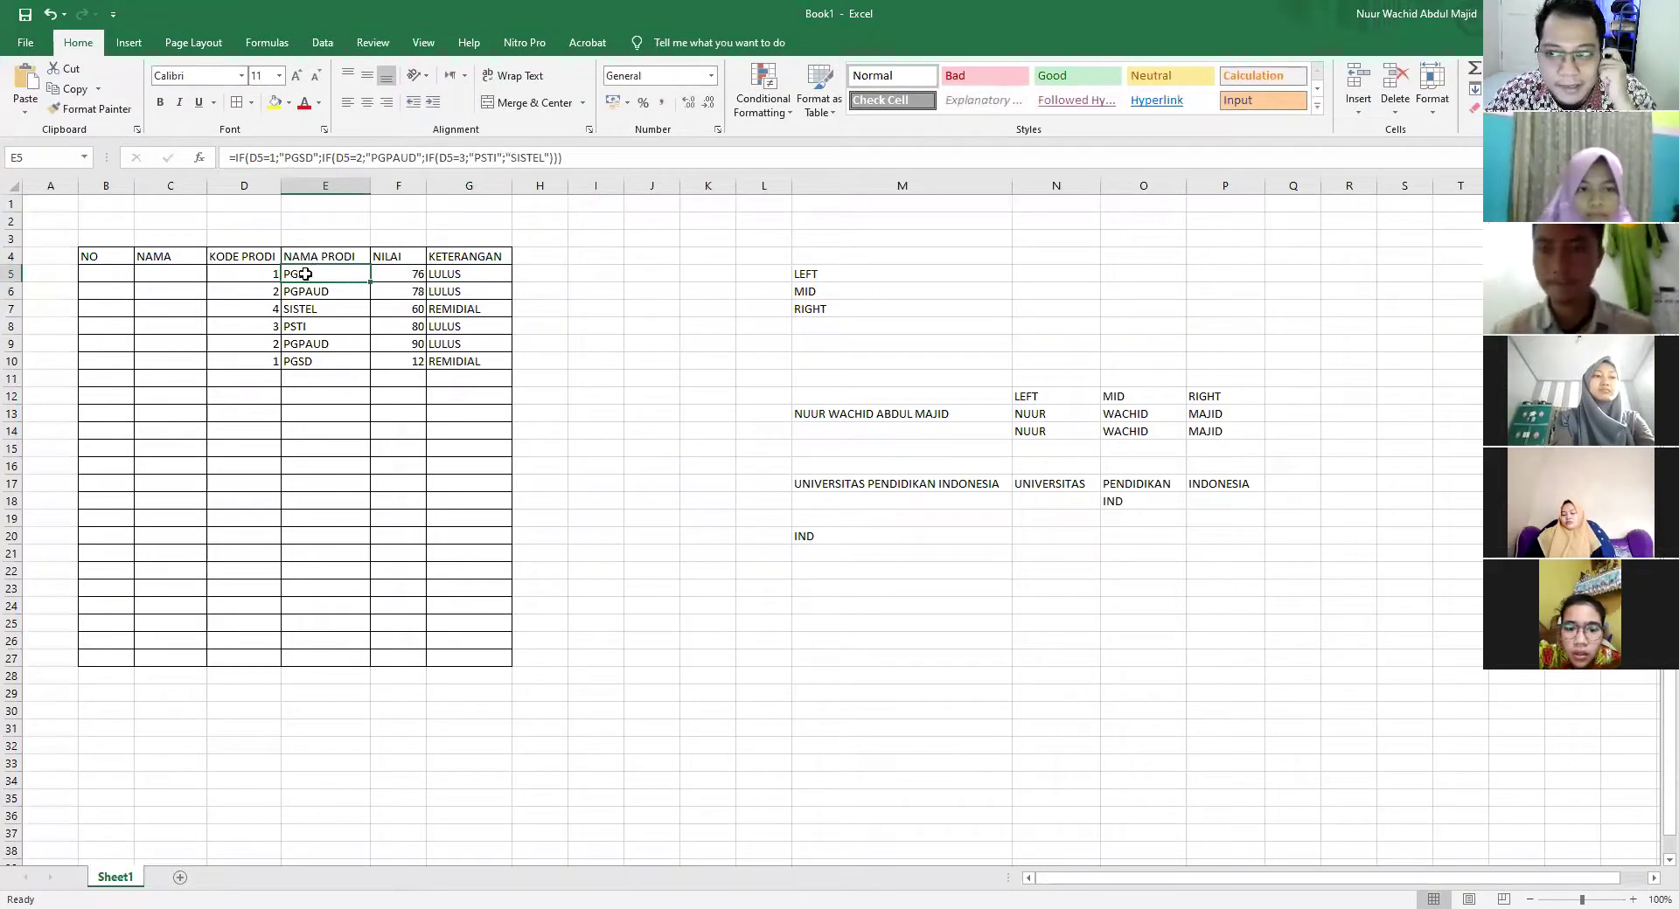
click(601, 273)
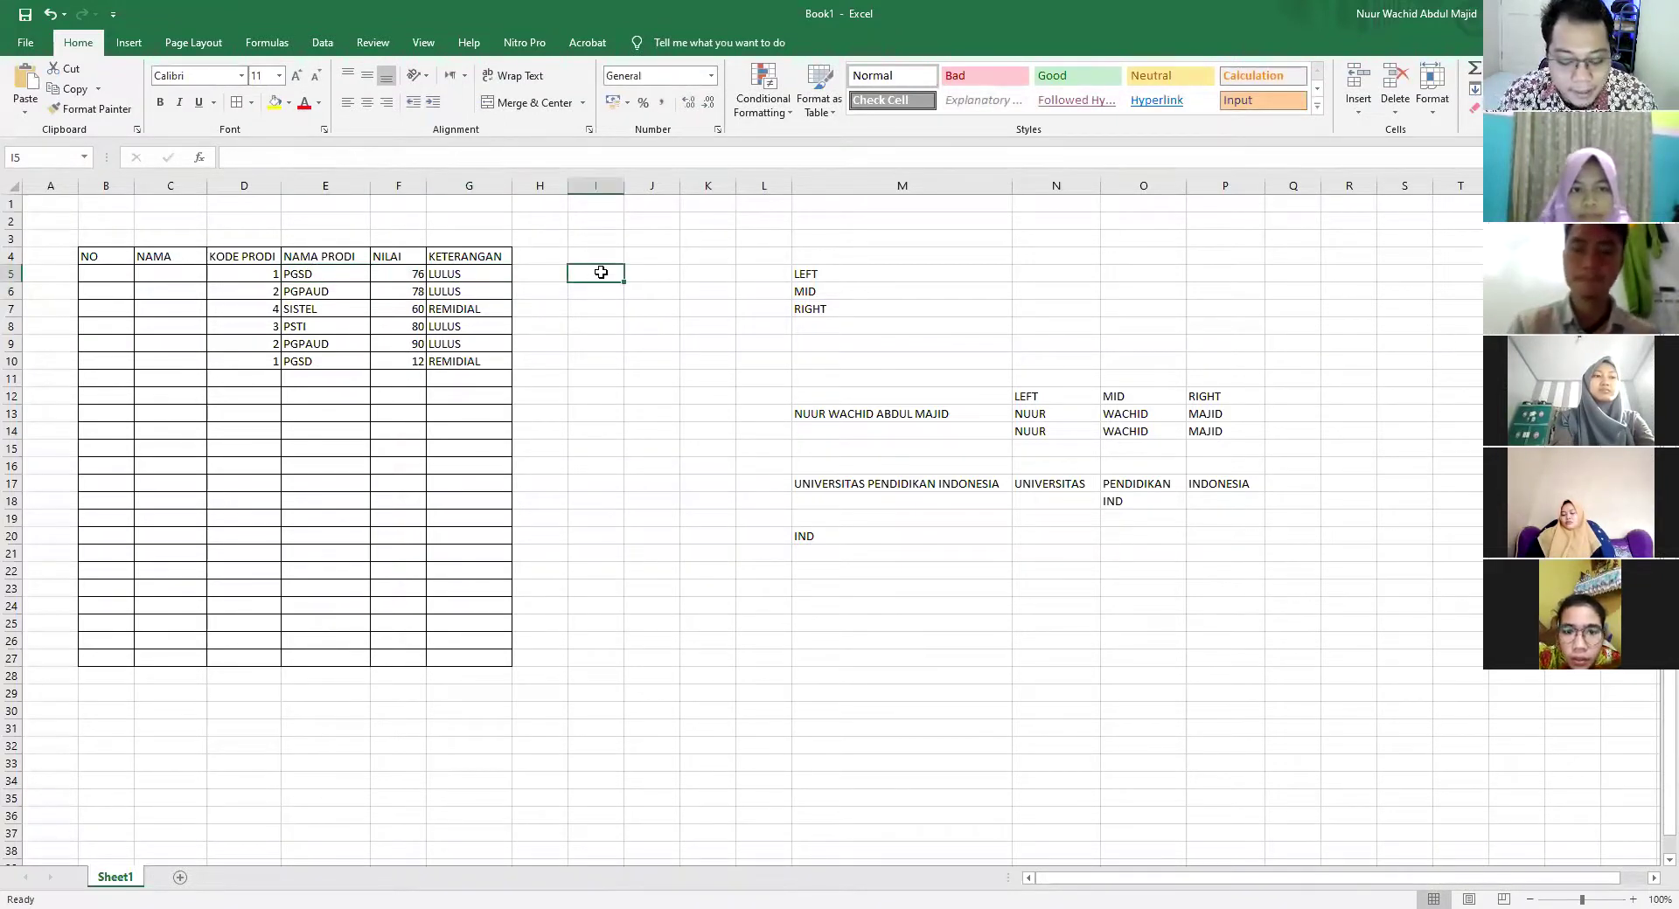
text(IF)
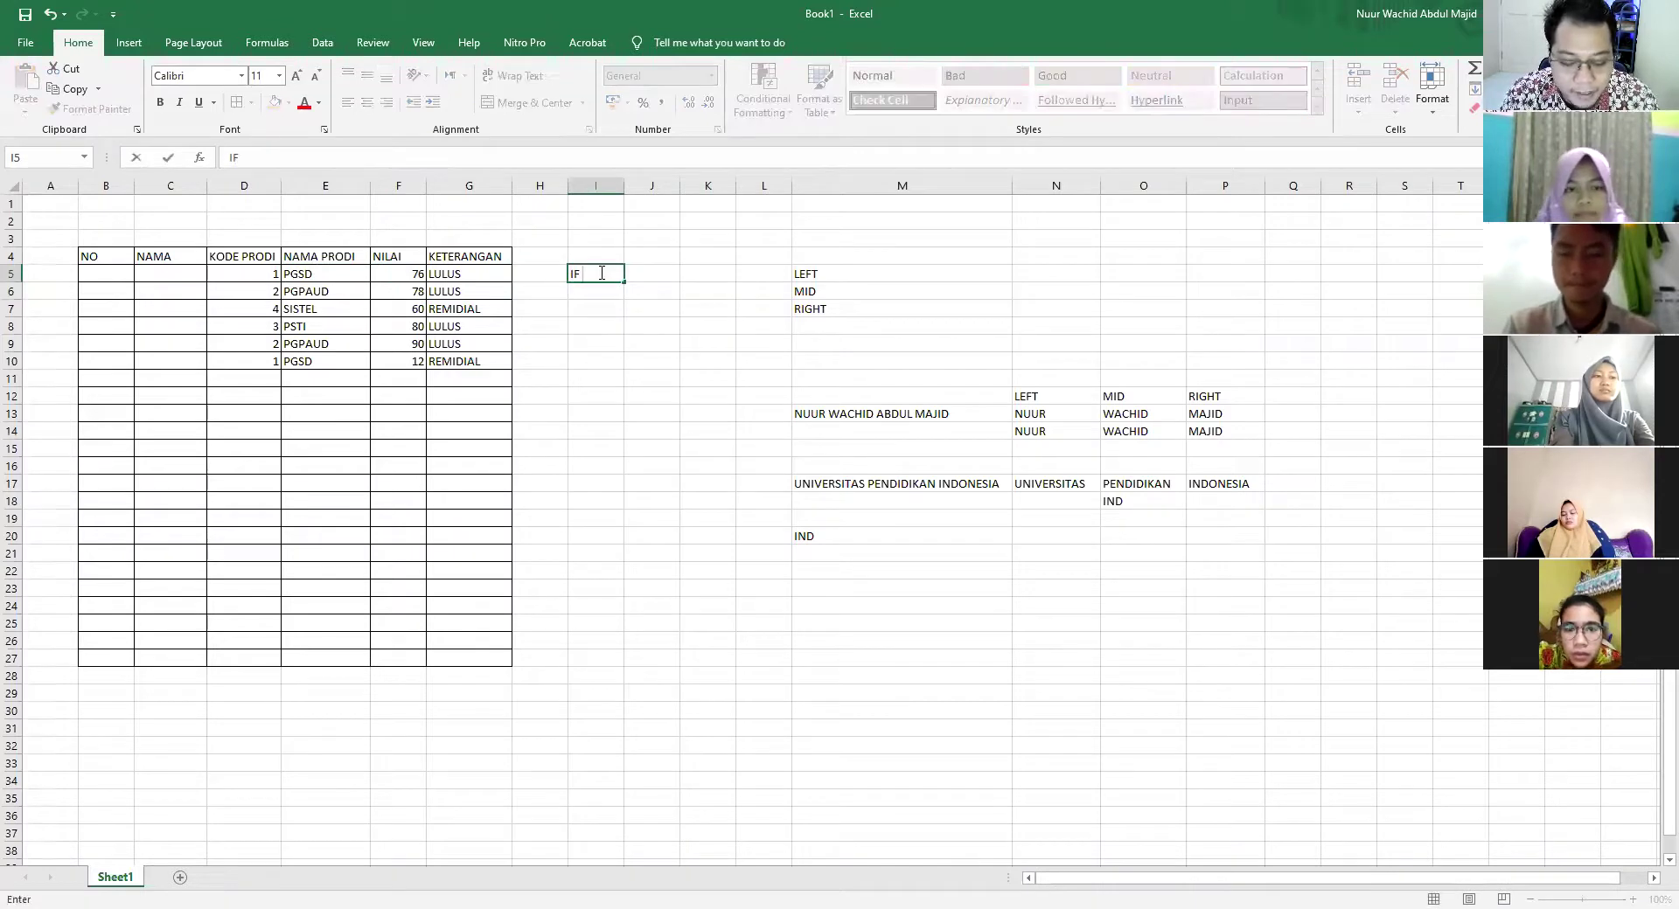
text( "PGSD)
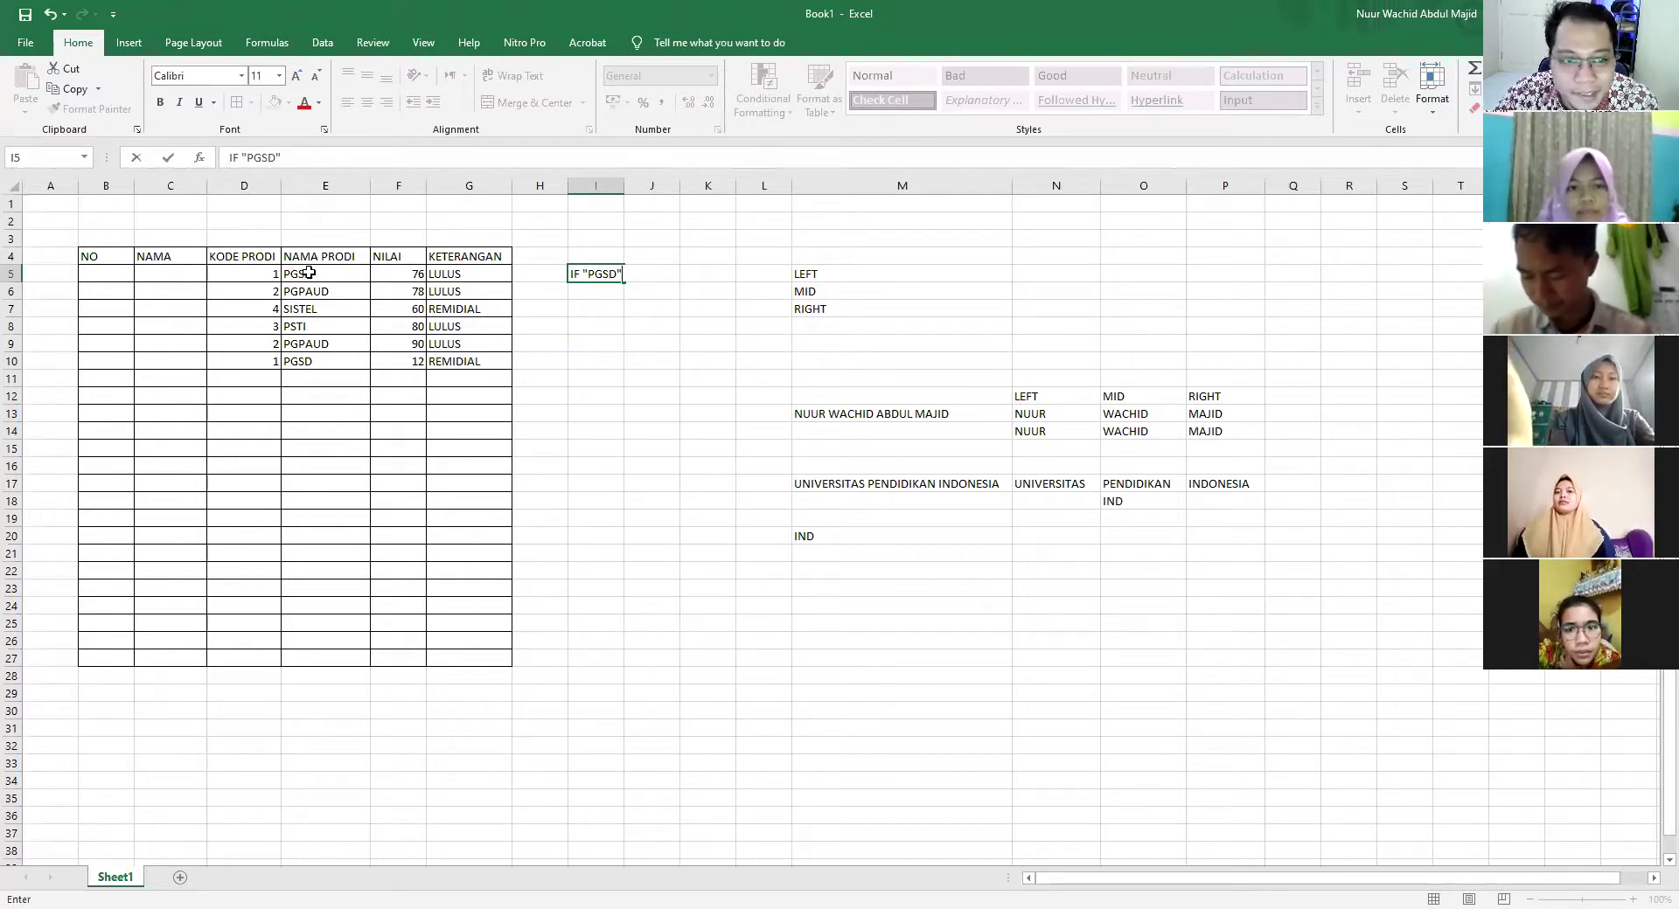
key(BackSpace)
key(BackSpace)
key(BackSpace)
key(BackSpace)
key(BackSpace)
key(BackSpace)
key(BackSpace)
key(BackSpace)
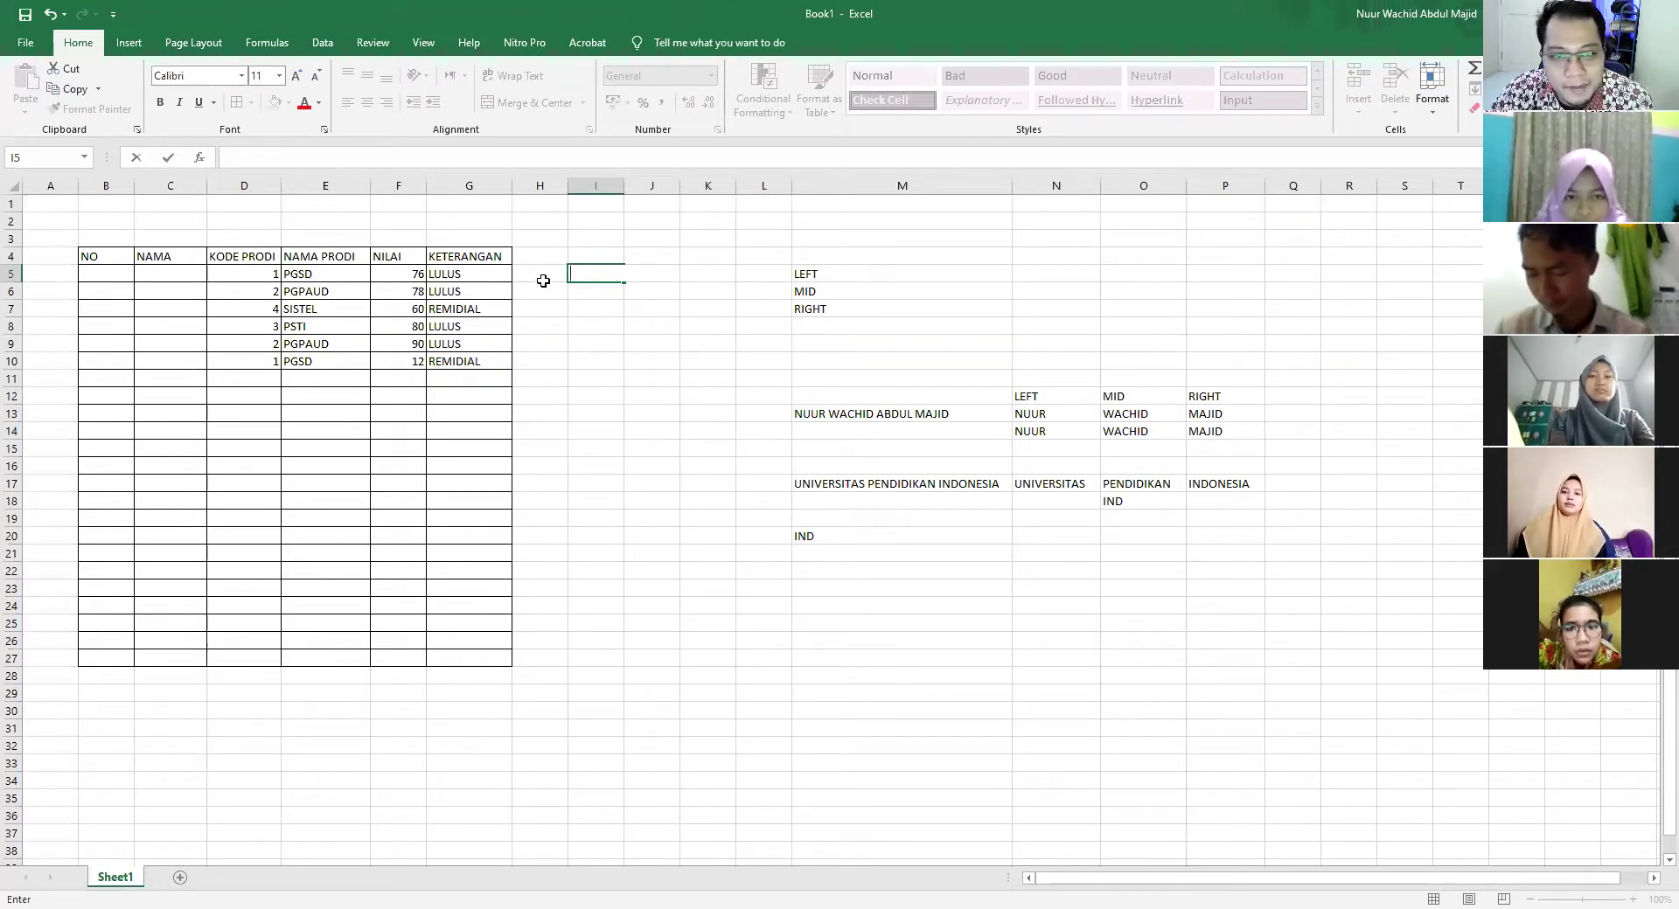
click(543, 280)
Enter =IF(G5="LULUS";"REWARD";"PUNISHMENT") in H5
text(=)
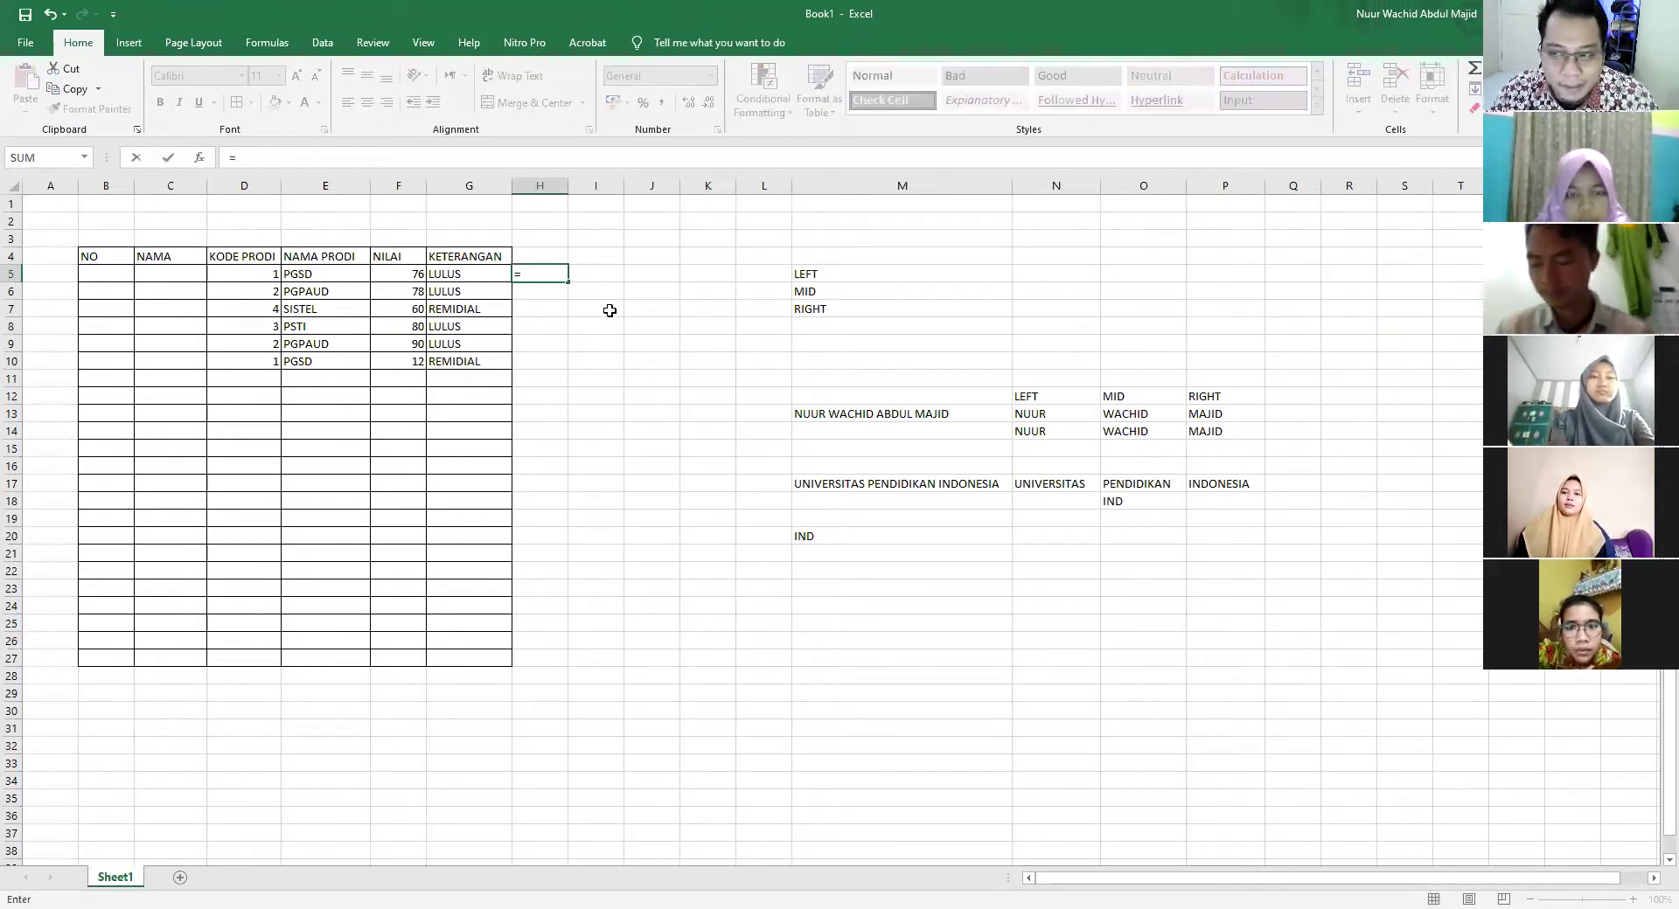
text(IF()
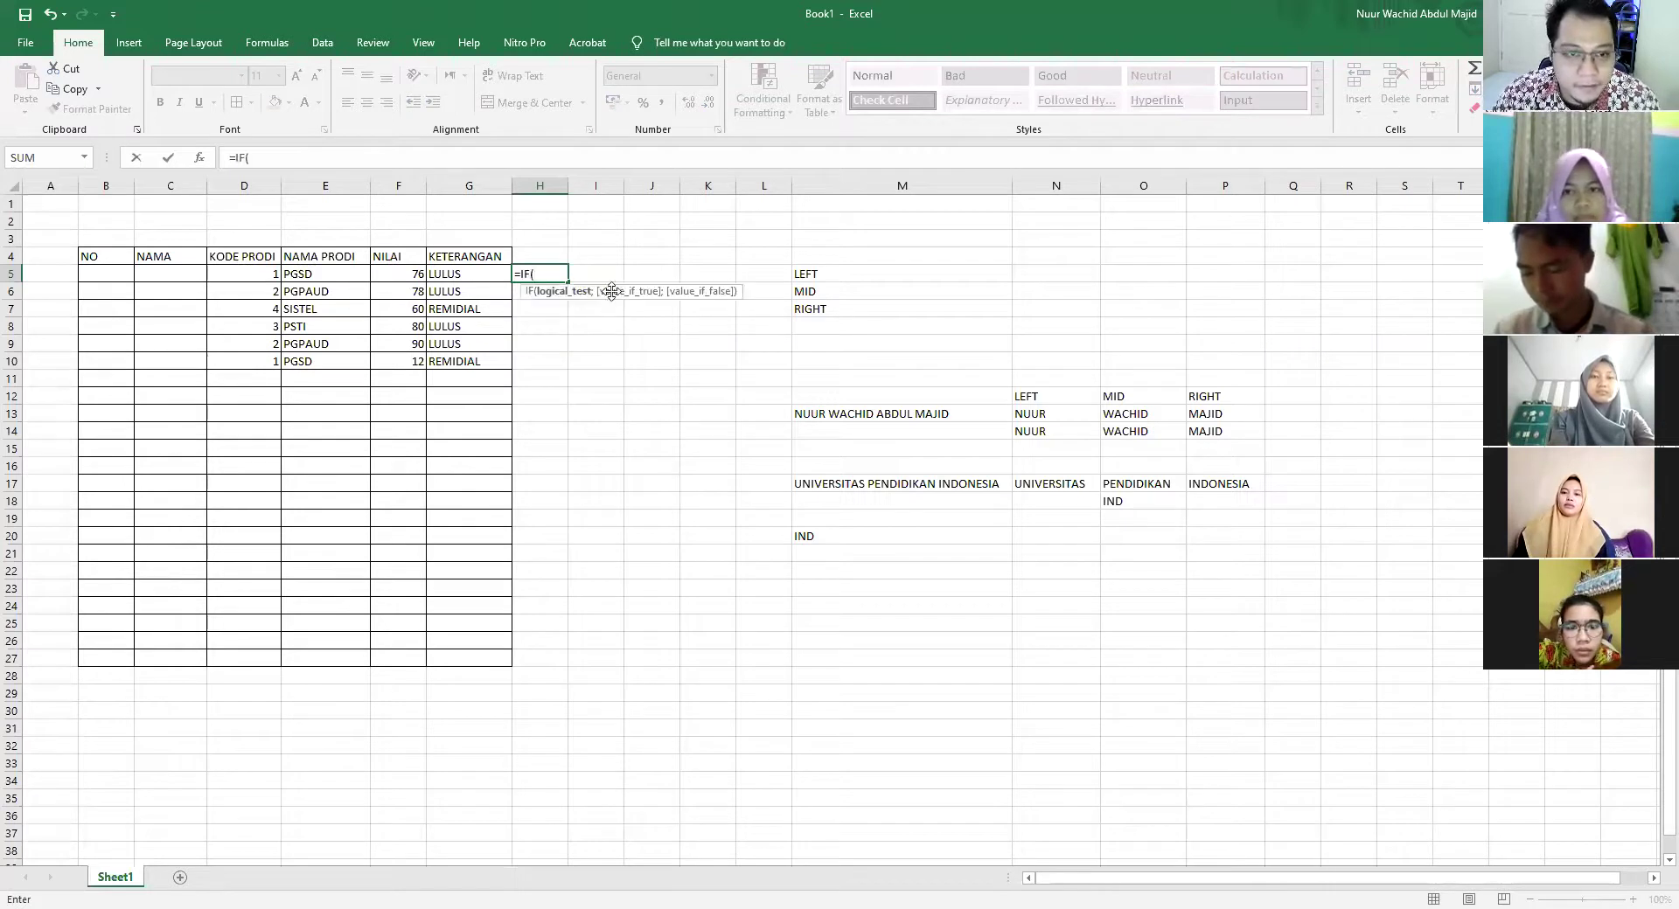
click(492, 278)
text(="LULUS)
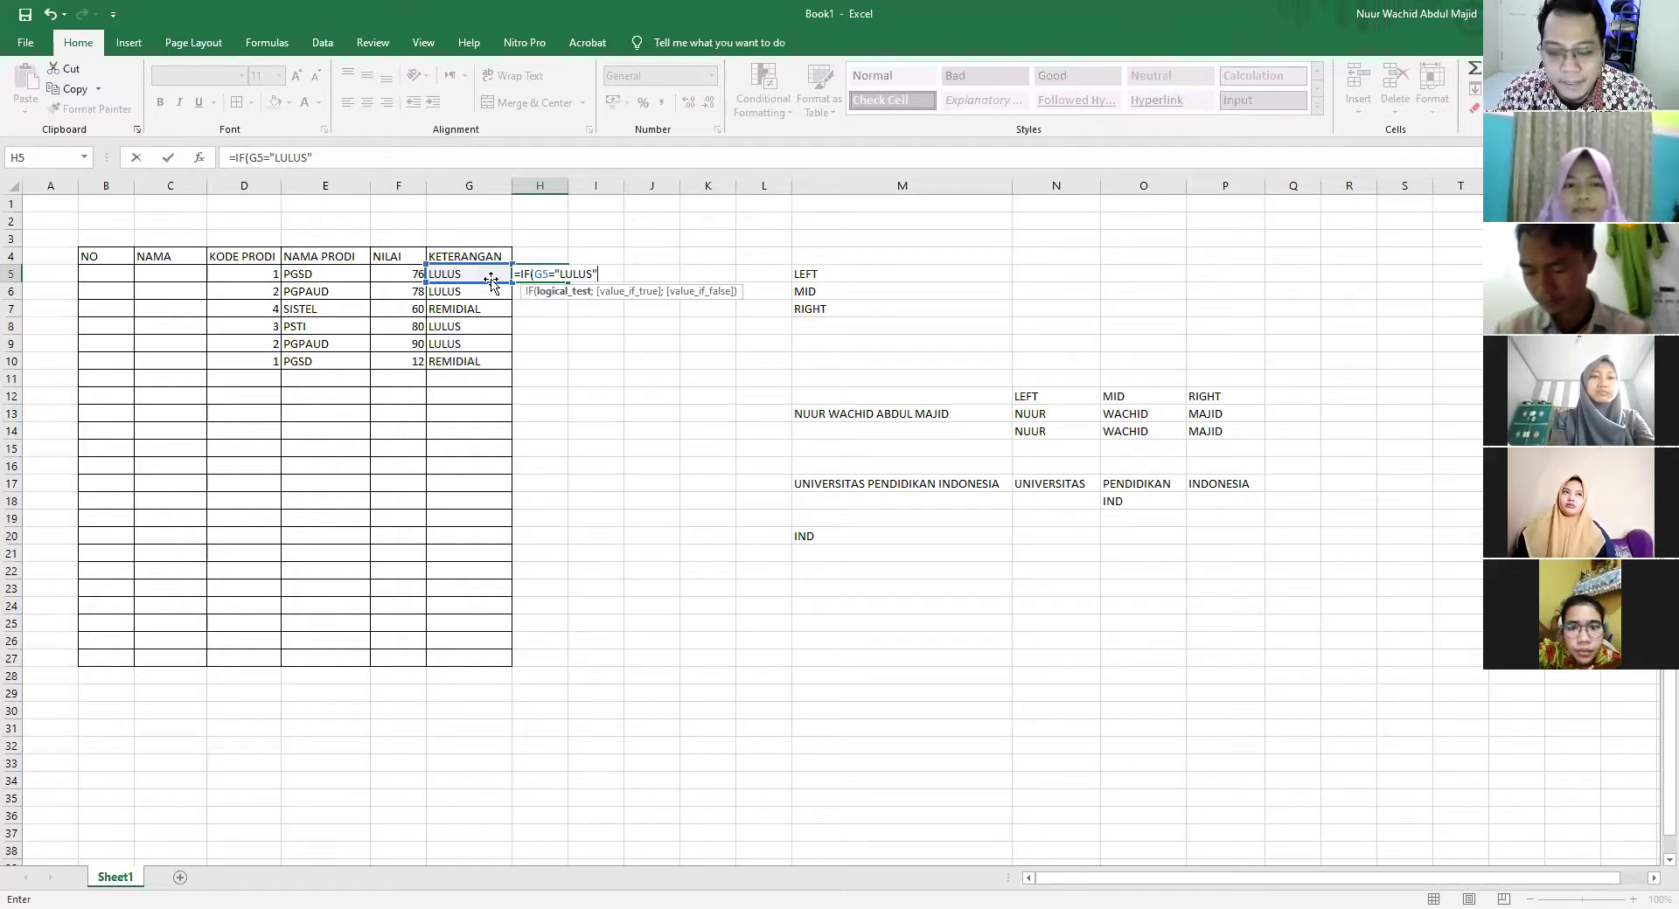
text(;)
text("NAI)
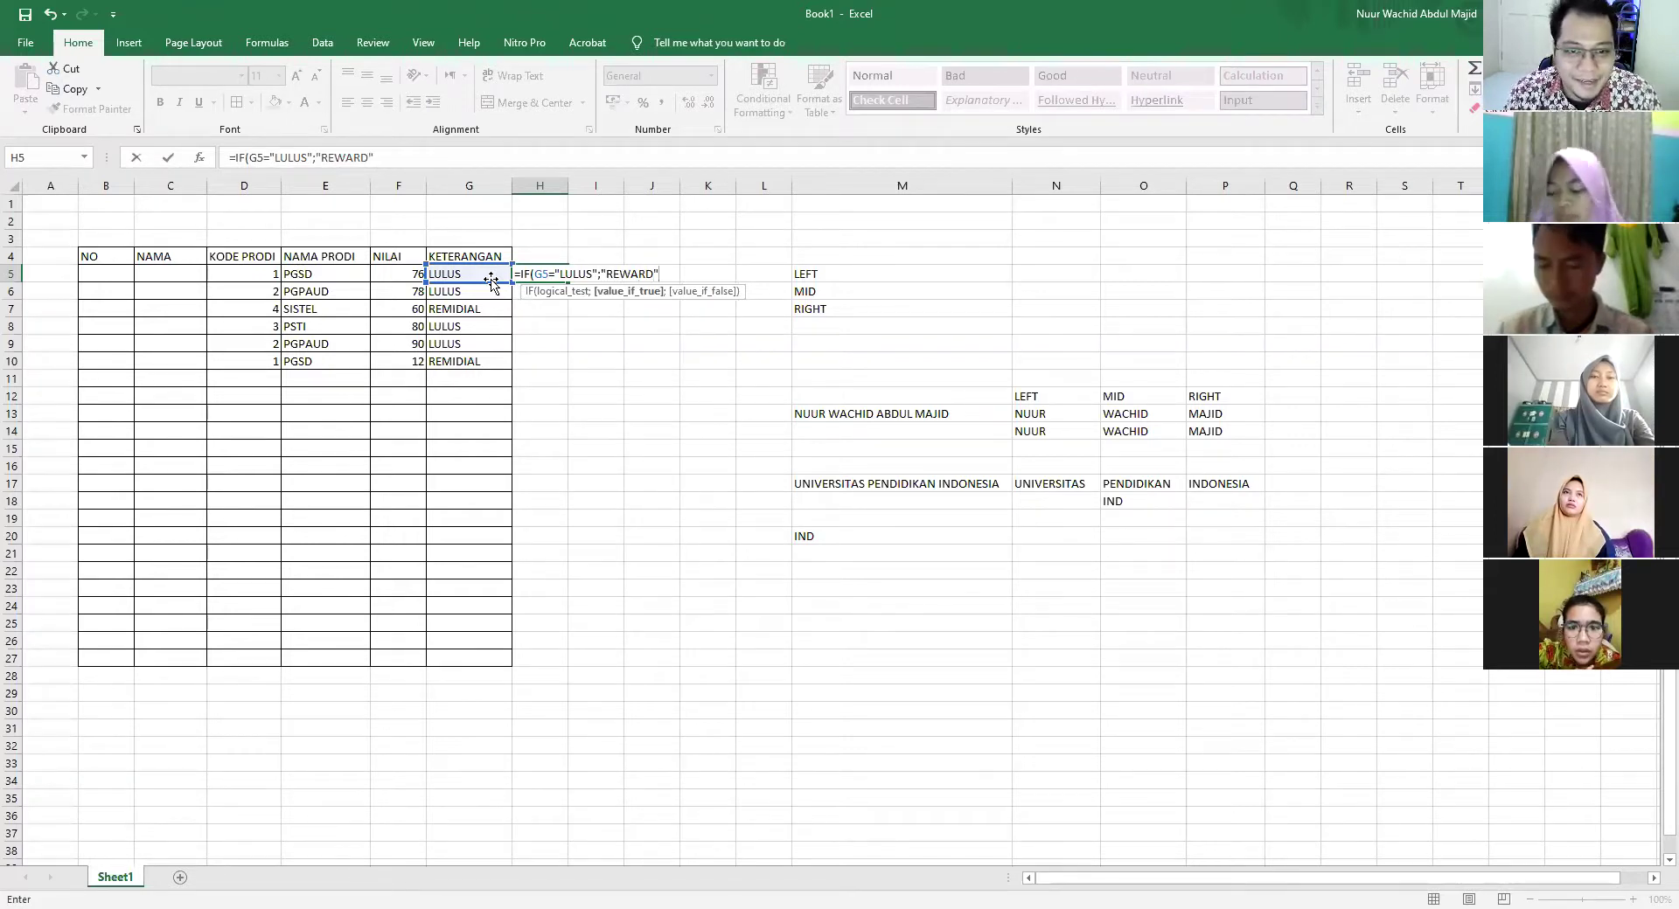
text(;"PUNISHMENT)
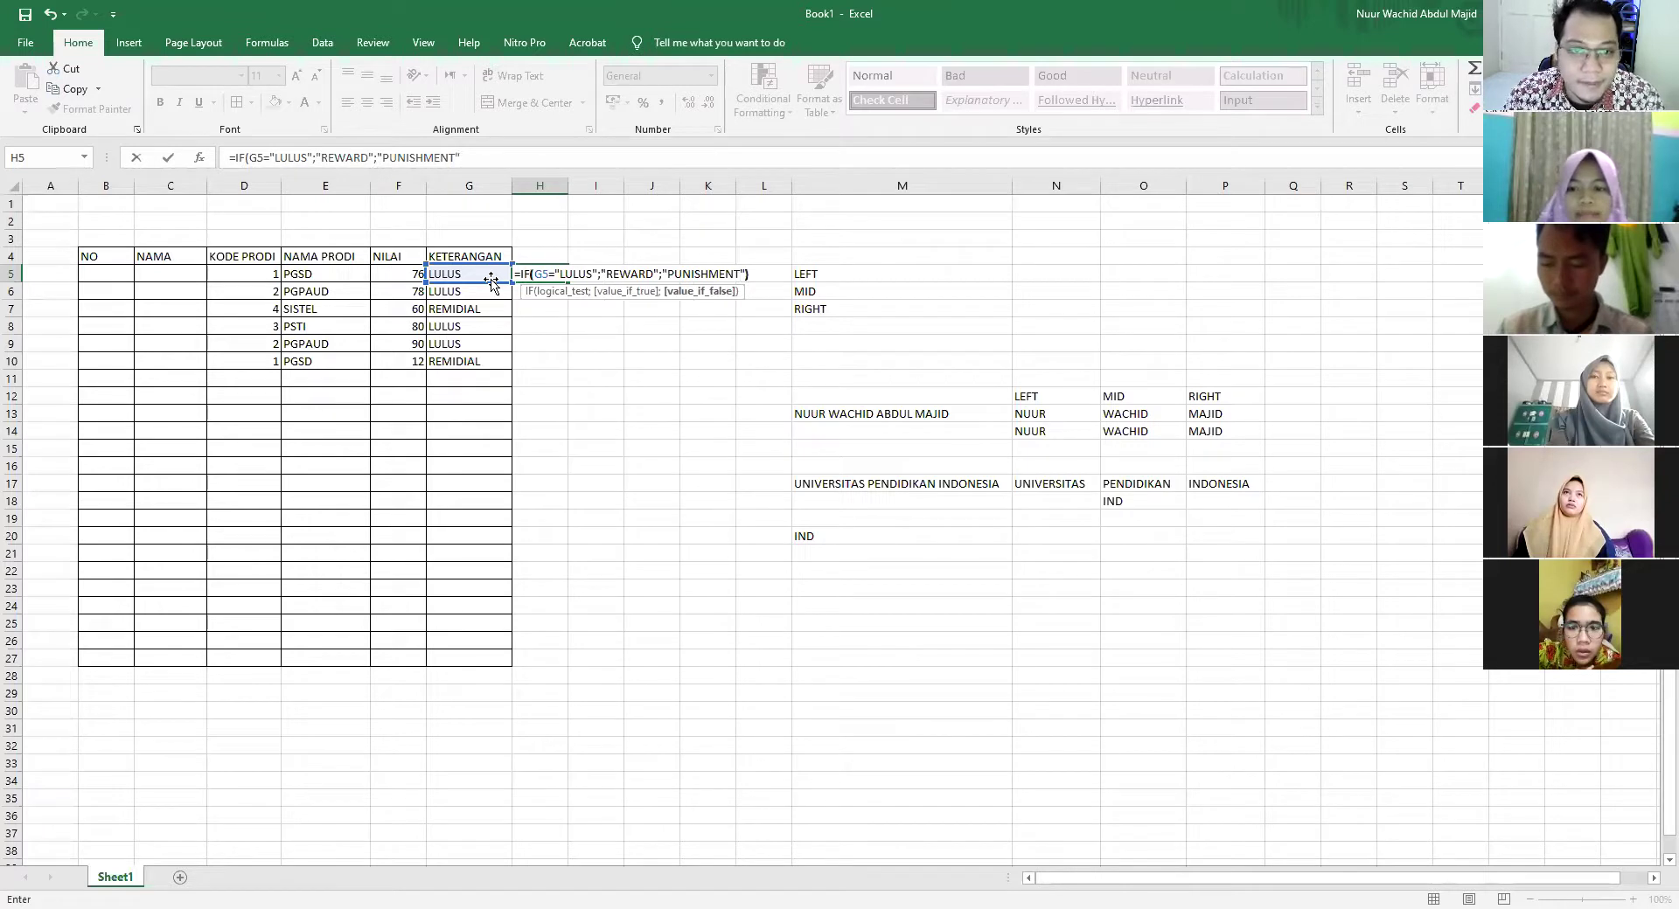
key(Return)
Fill the H5 formula down through H10
click(548, 271)
drag(567, 282, 578, 368)
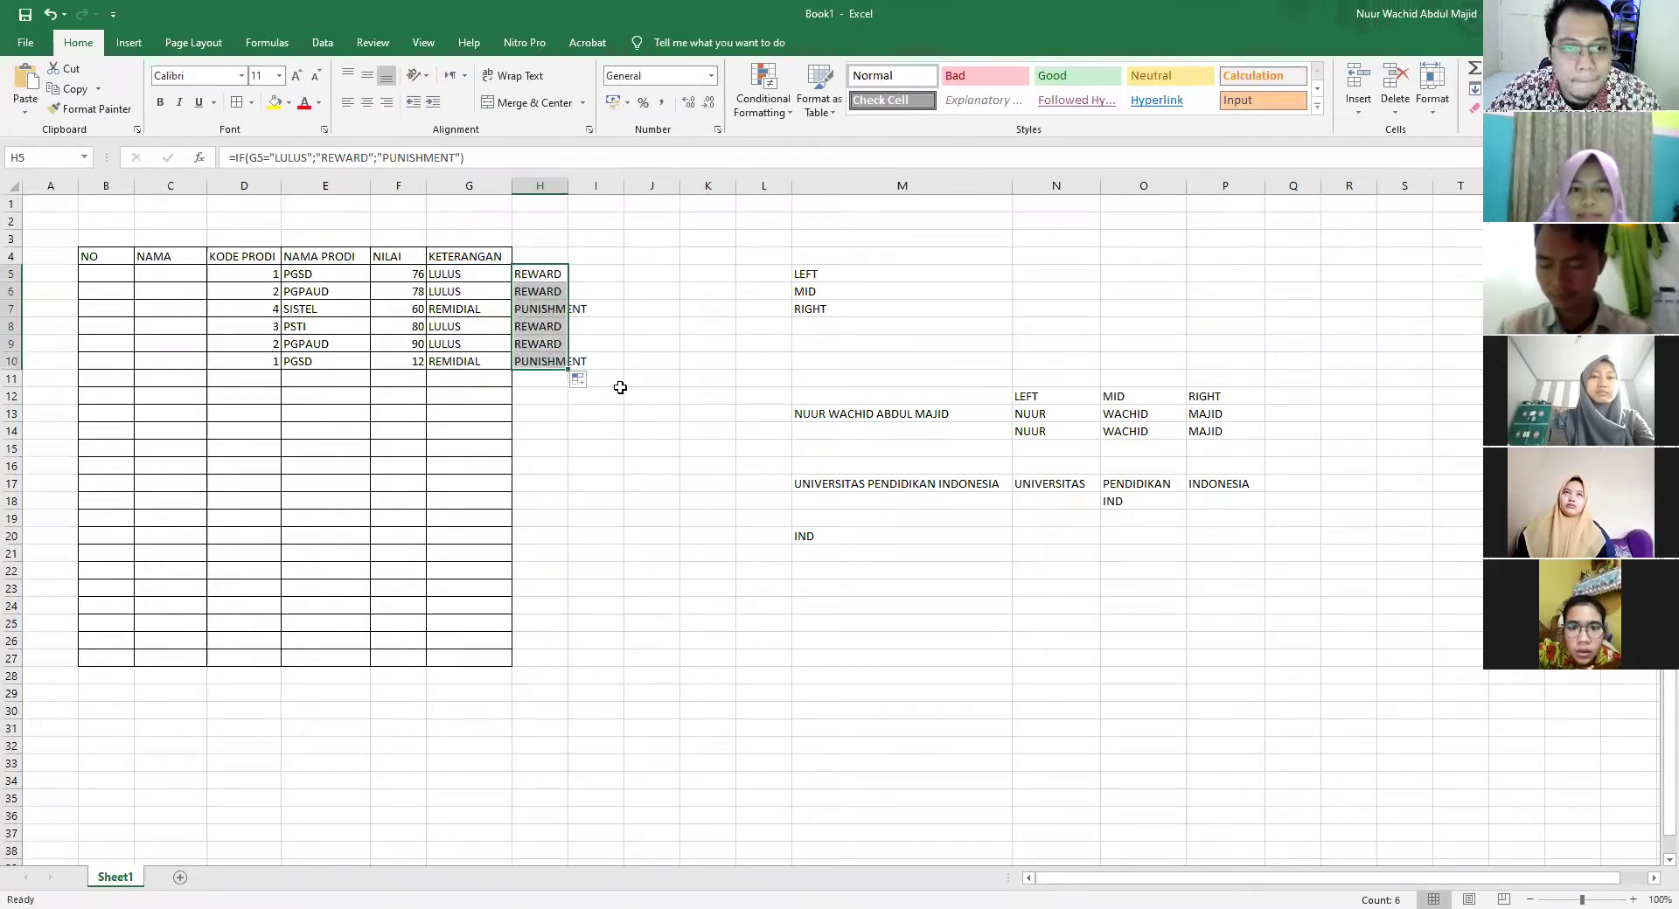
click(649, 362)
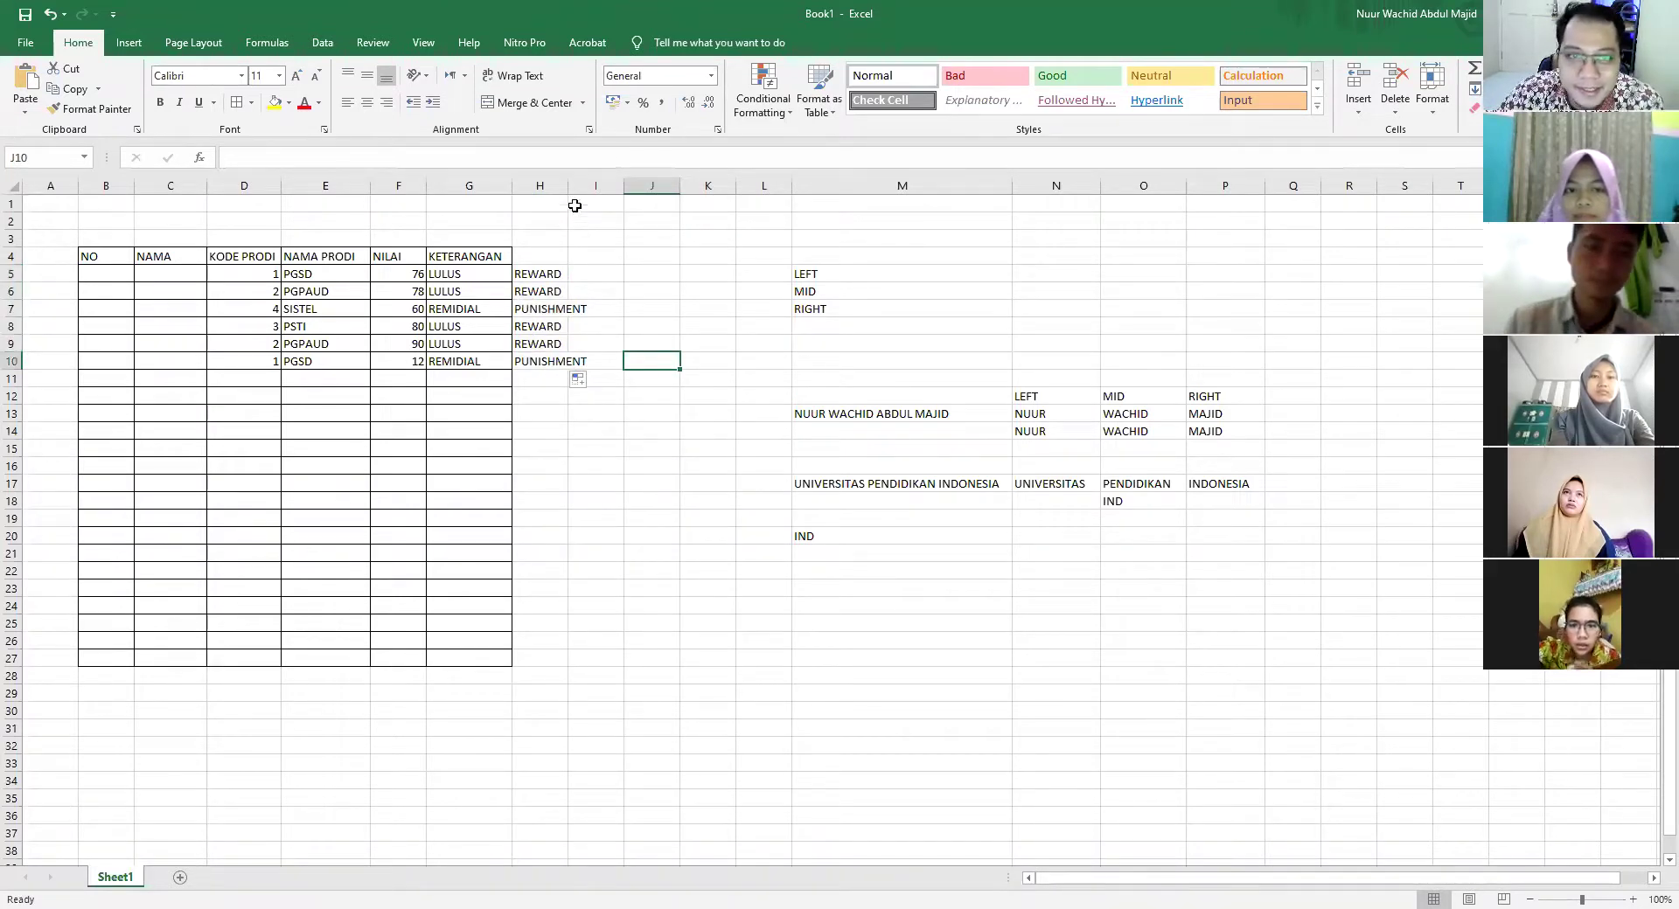
Autofit column H so PUNISHMENT shows in full, then review H5's formula unchanged
double_click(568, 186)
click(564, 306)
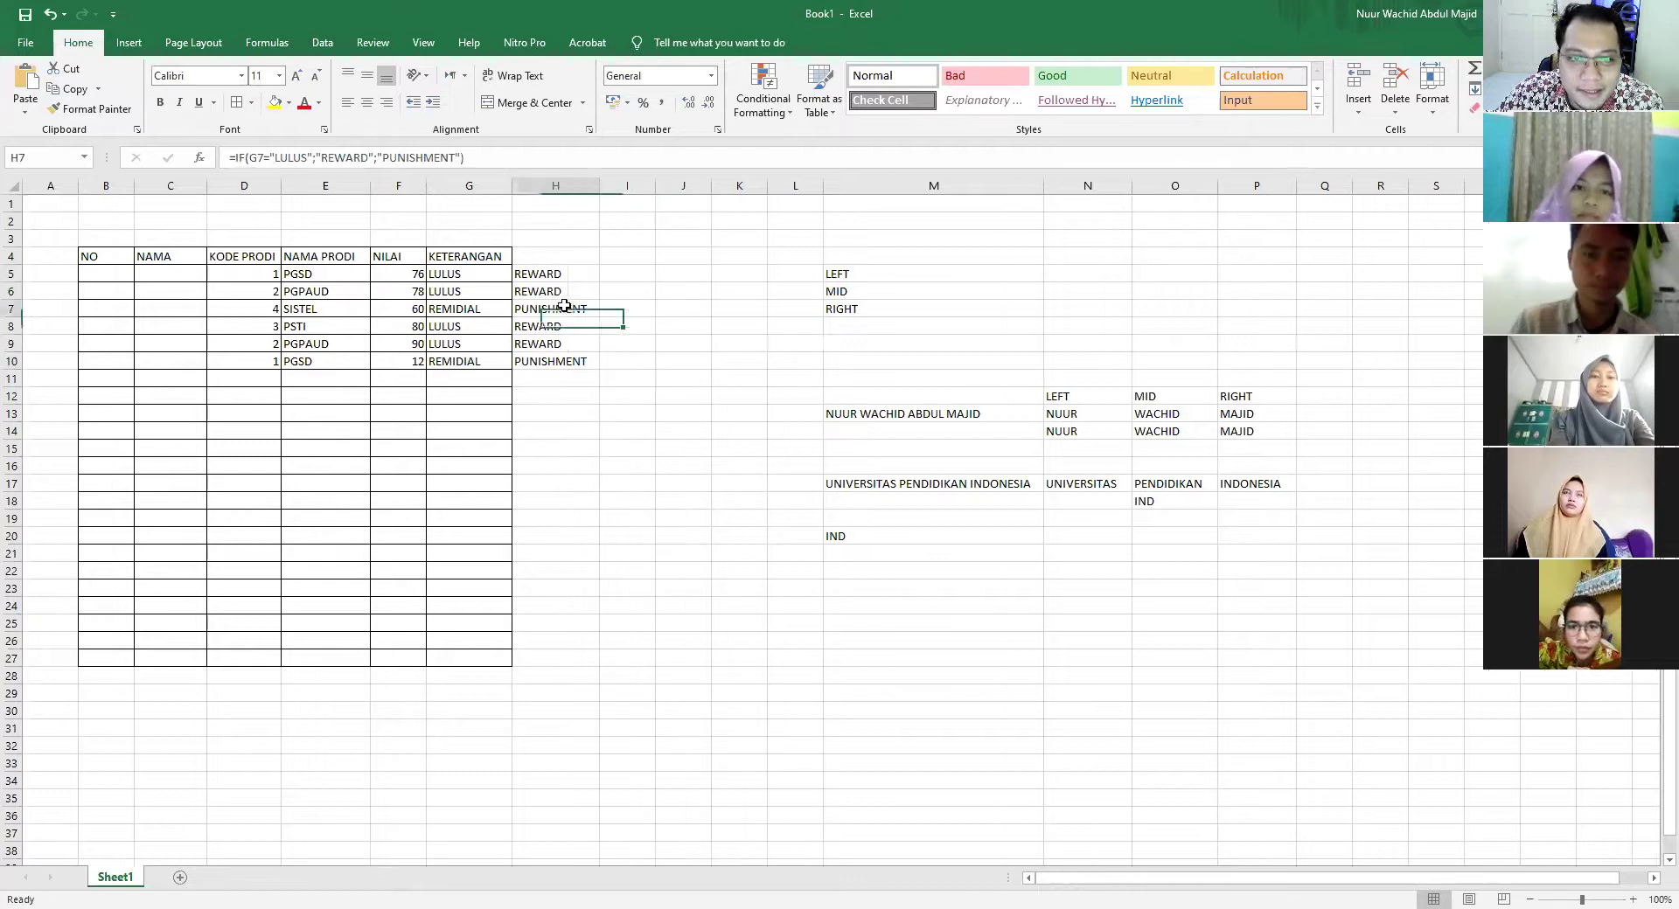
double_click(548, 274)
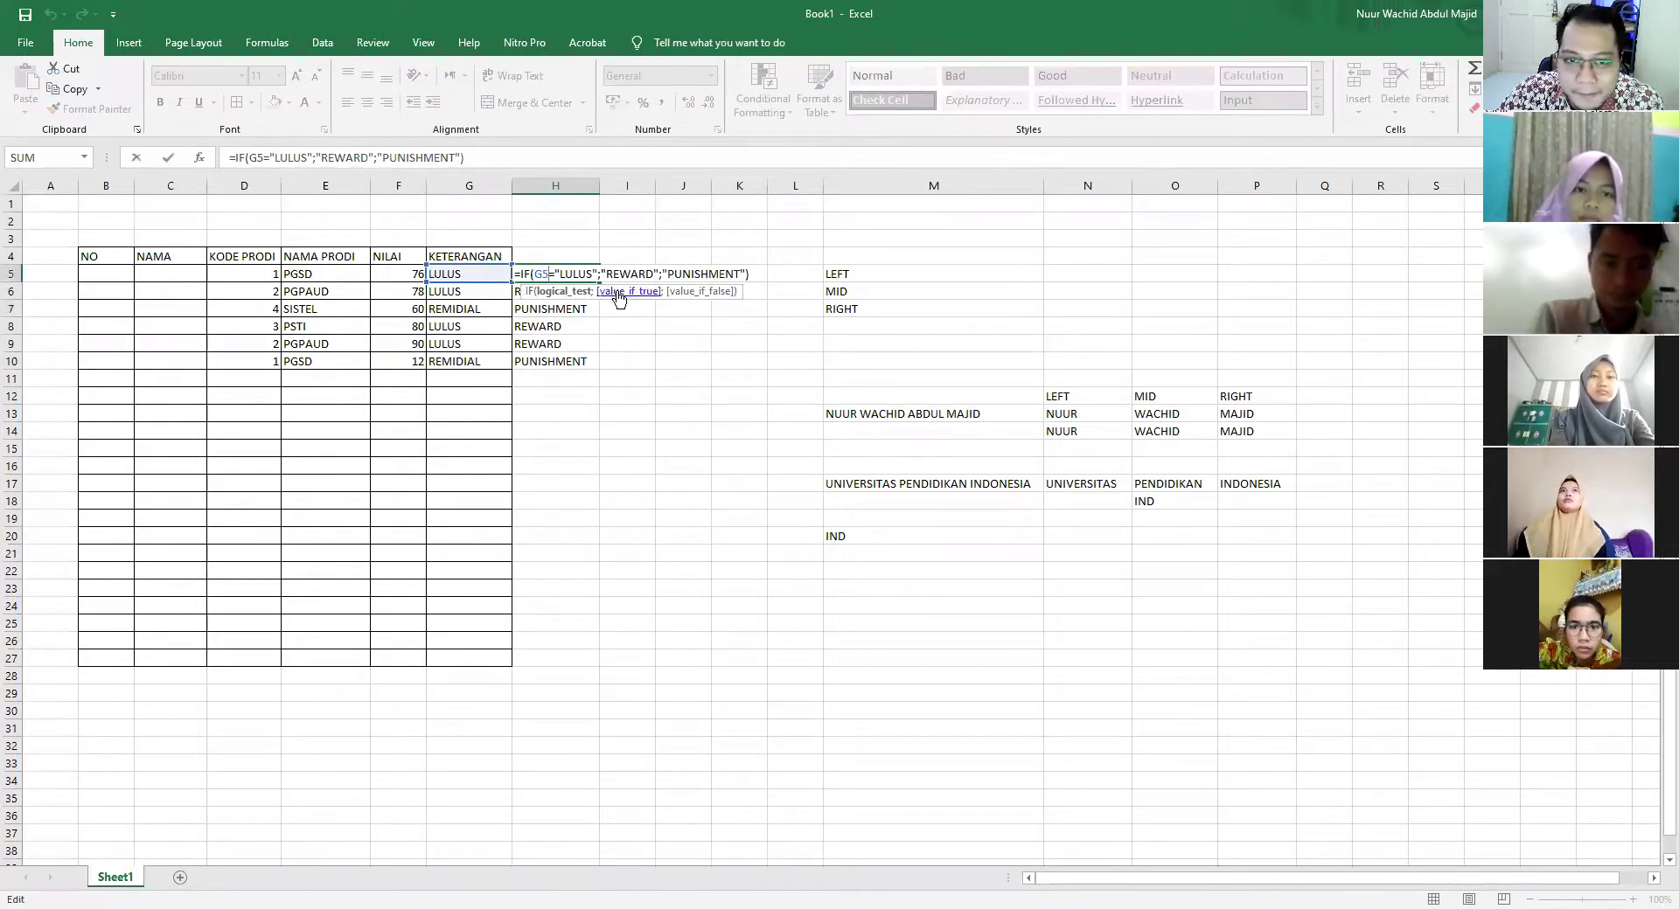
key(Return)
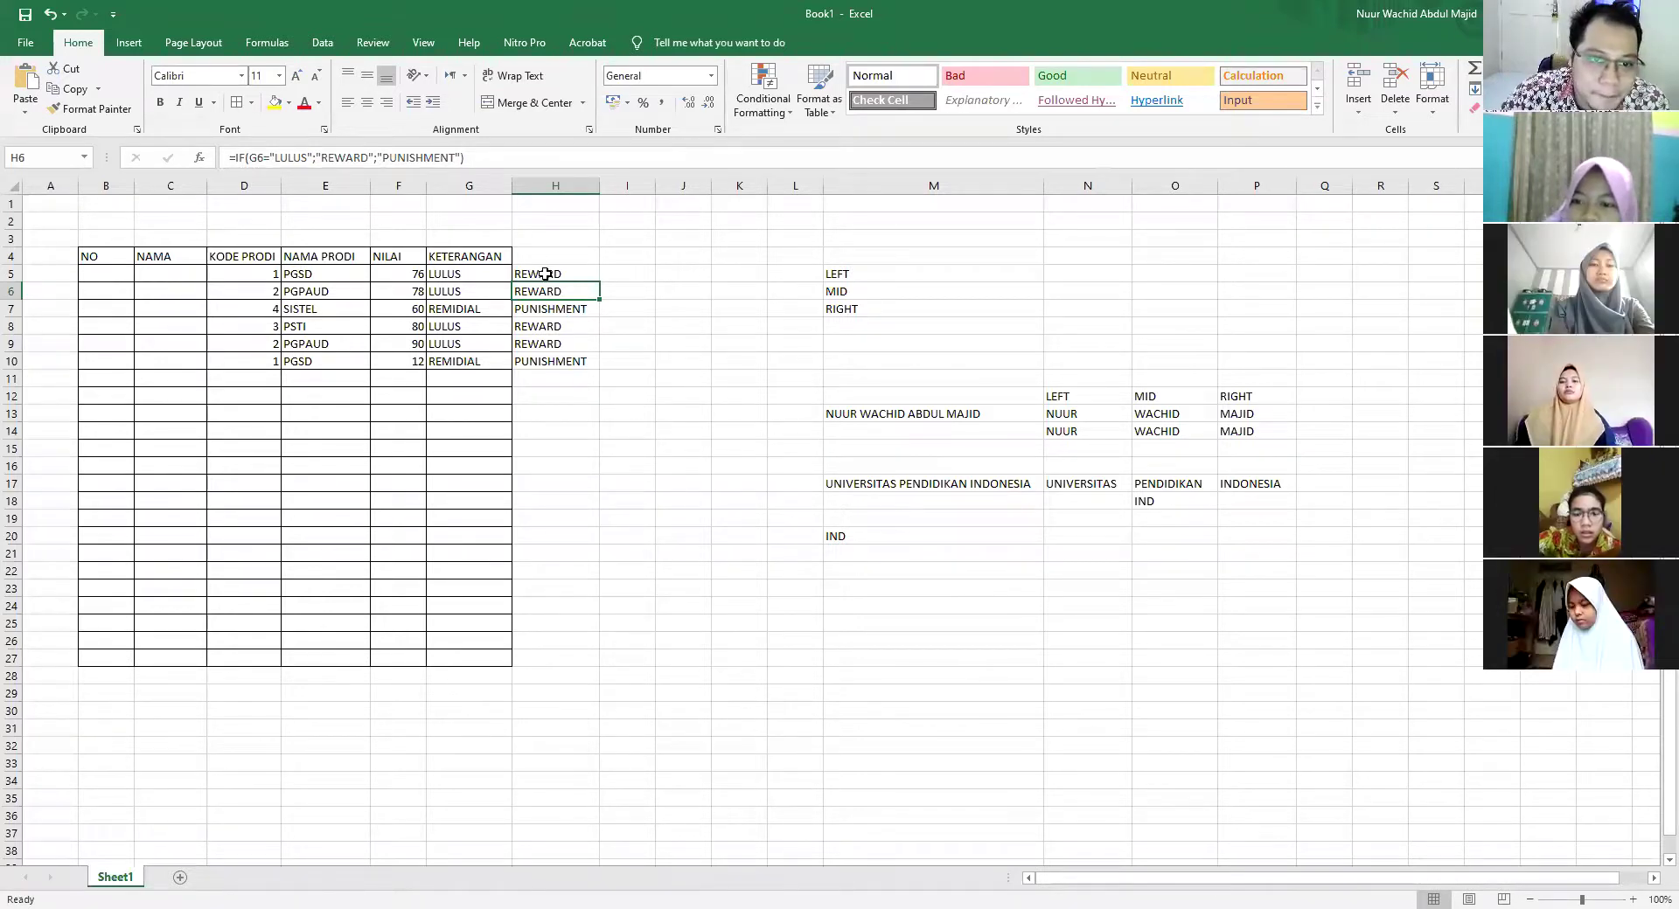
Change H5's condition to G5="LULUS1" and fill it down to H10
double_click(549, 276)
click(599, 275)
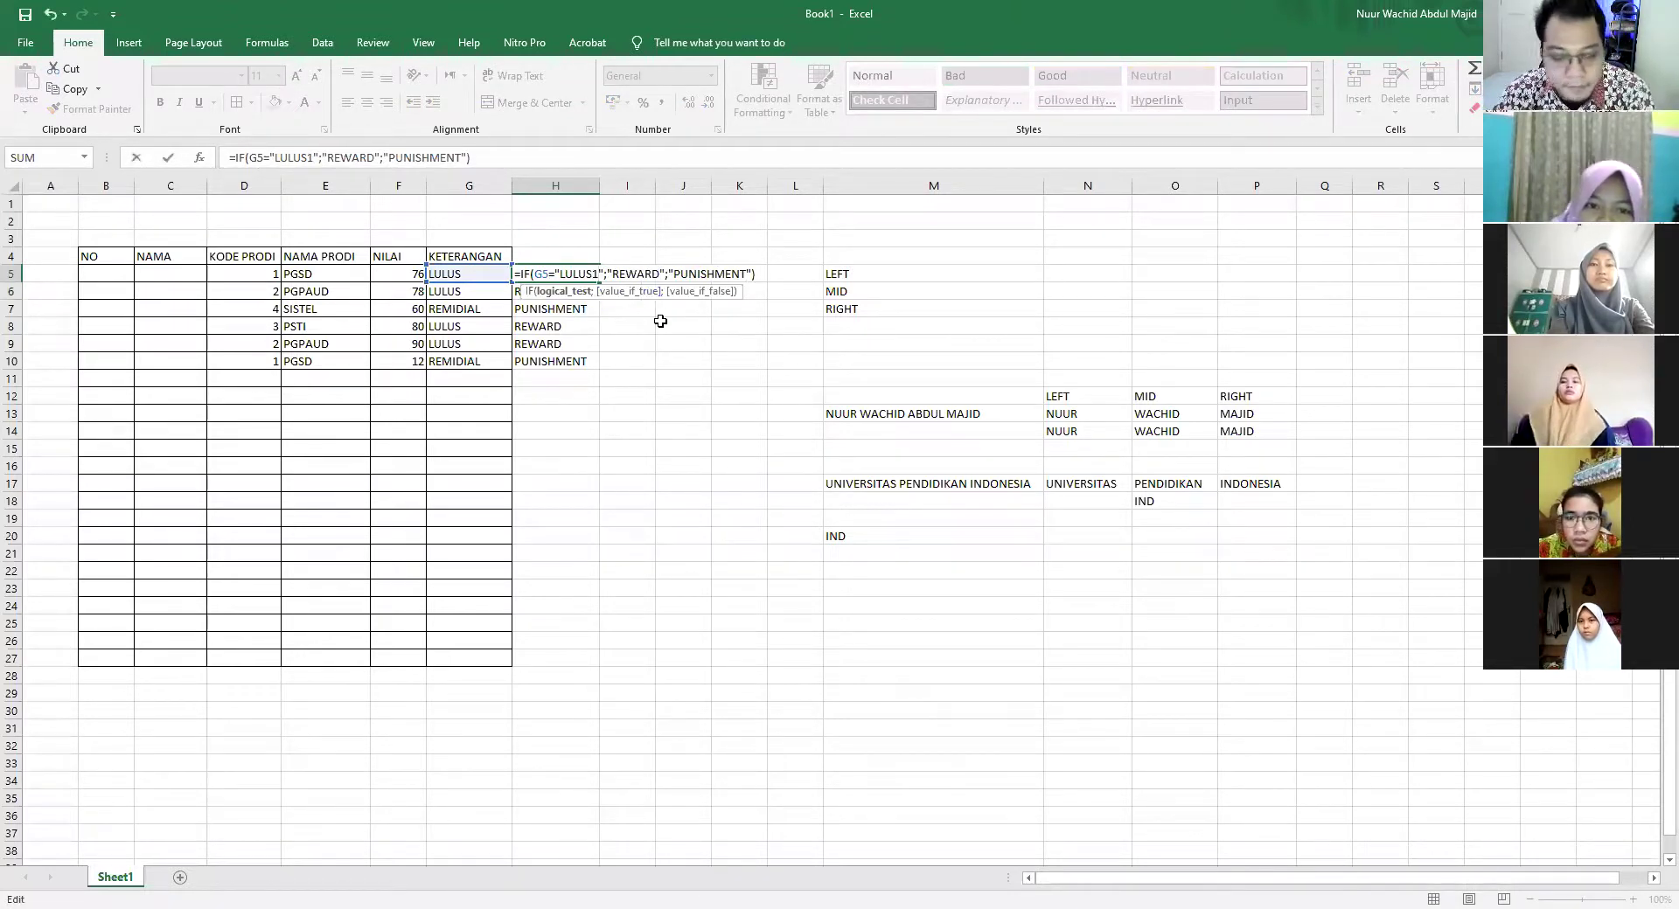
click(553, 291)
click(557, 274)
drag(600, 283, 593, 371)
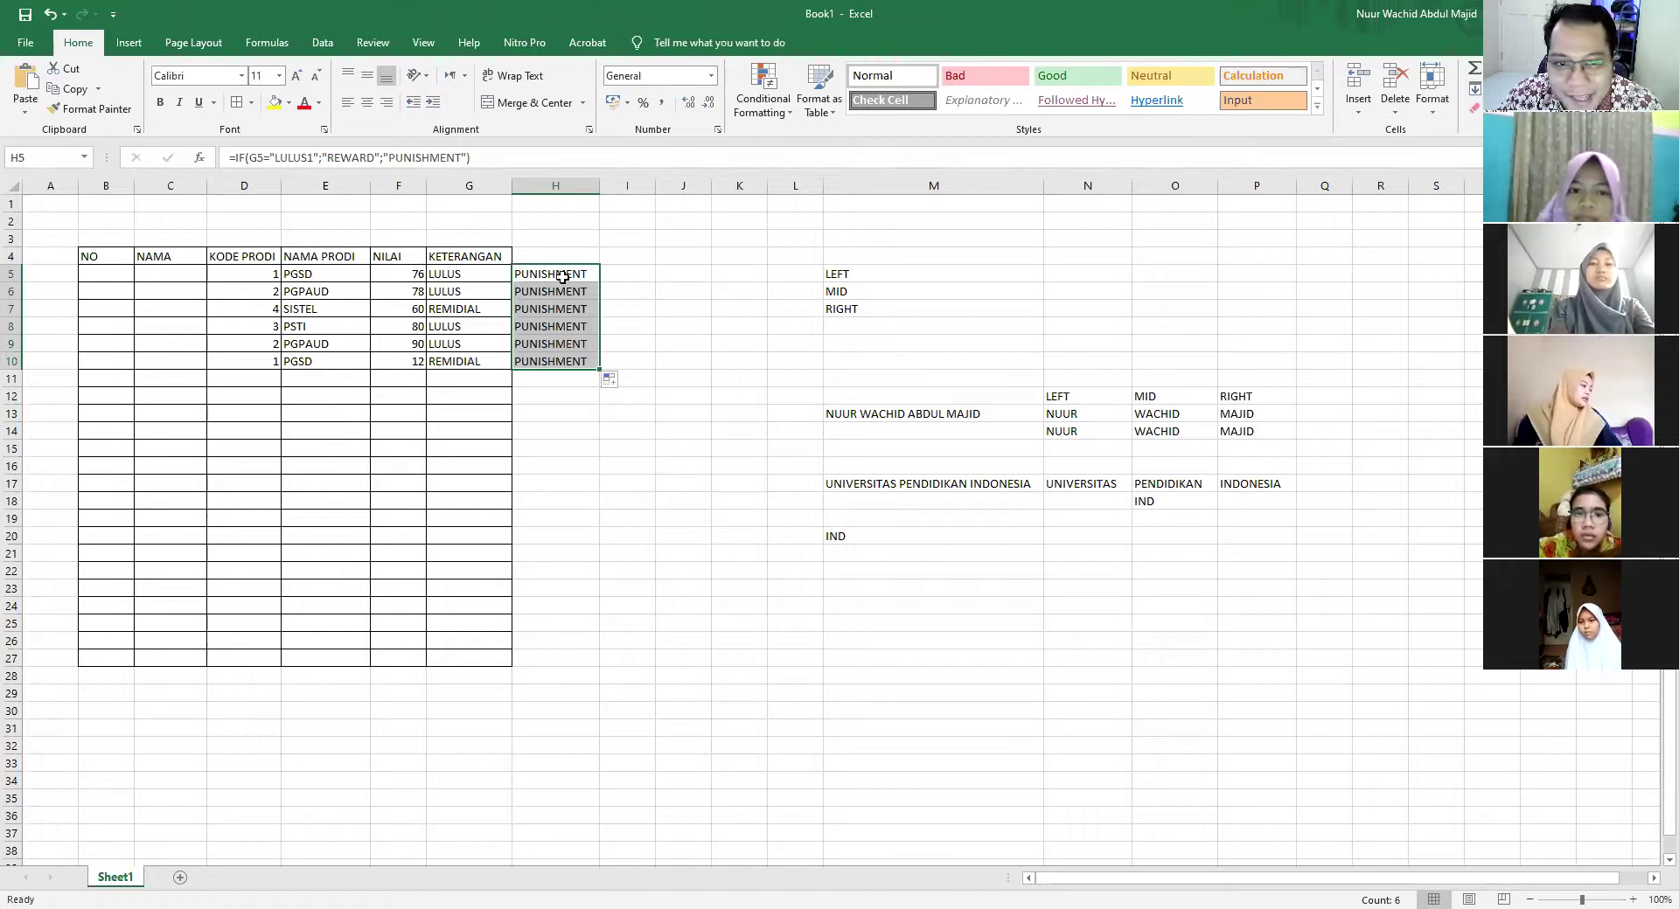
click(654, 321)
Review the edited H5 formula and compare it with the nested IF formulas in E5 and E6
click(557, 276)
double_click(553, 275)
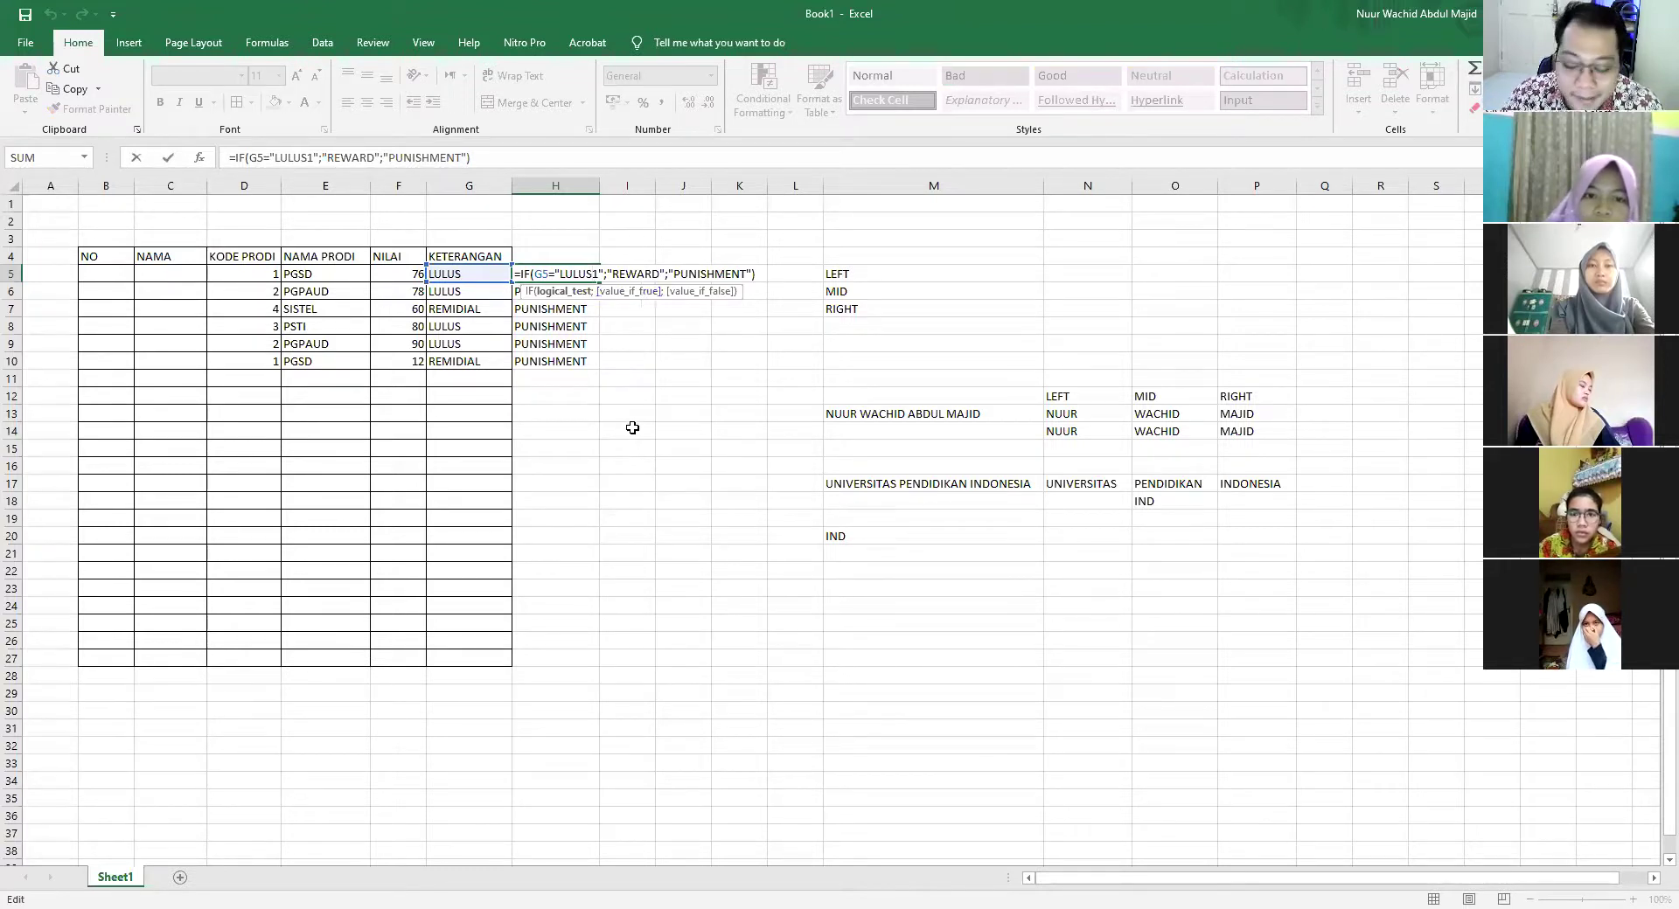
key(Return)
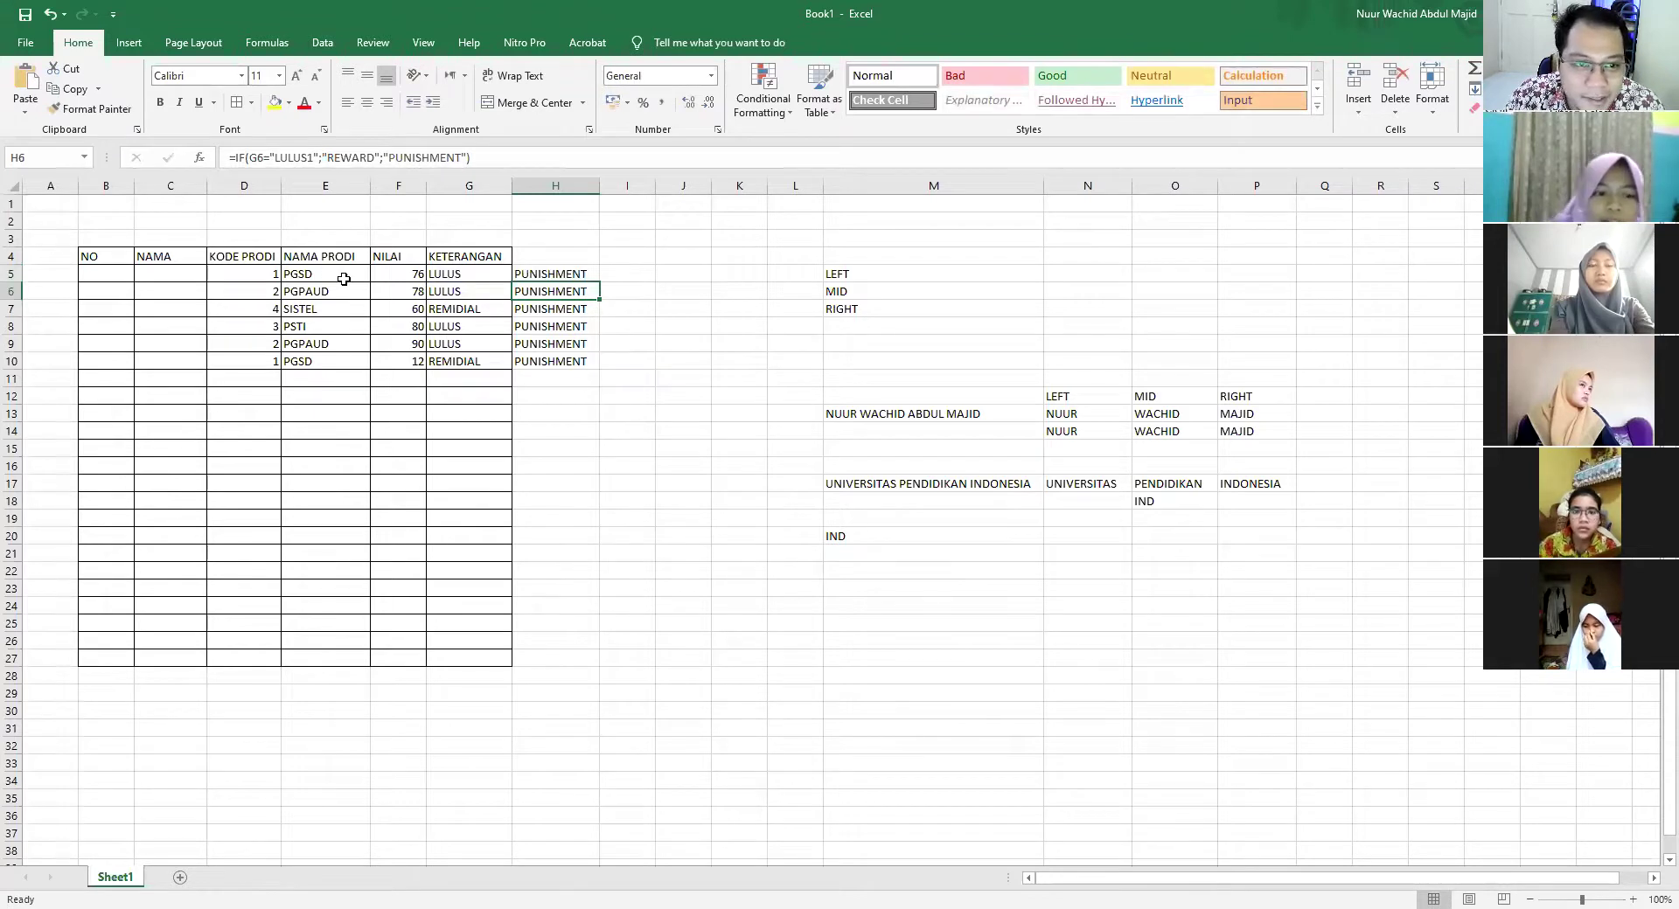
click(309, 274)
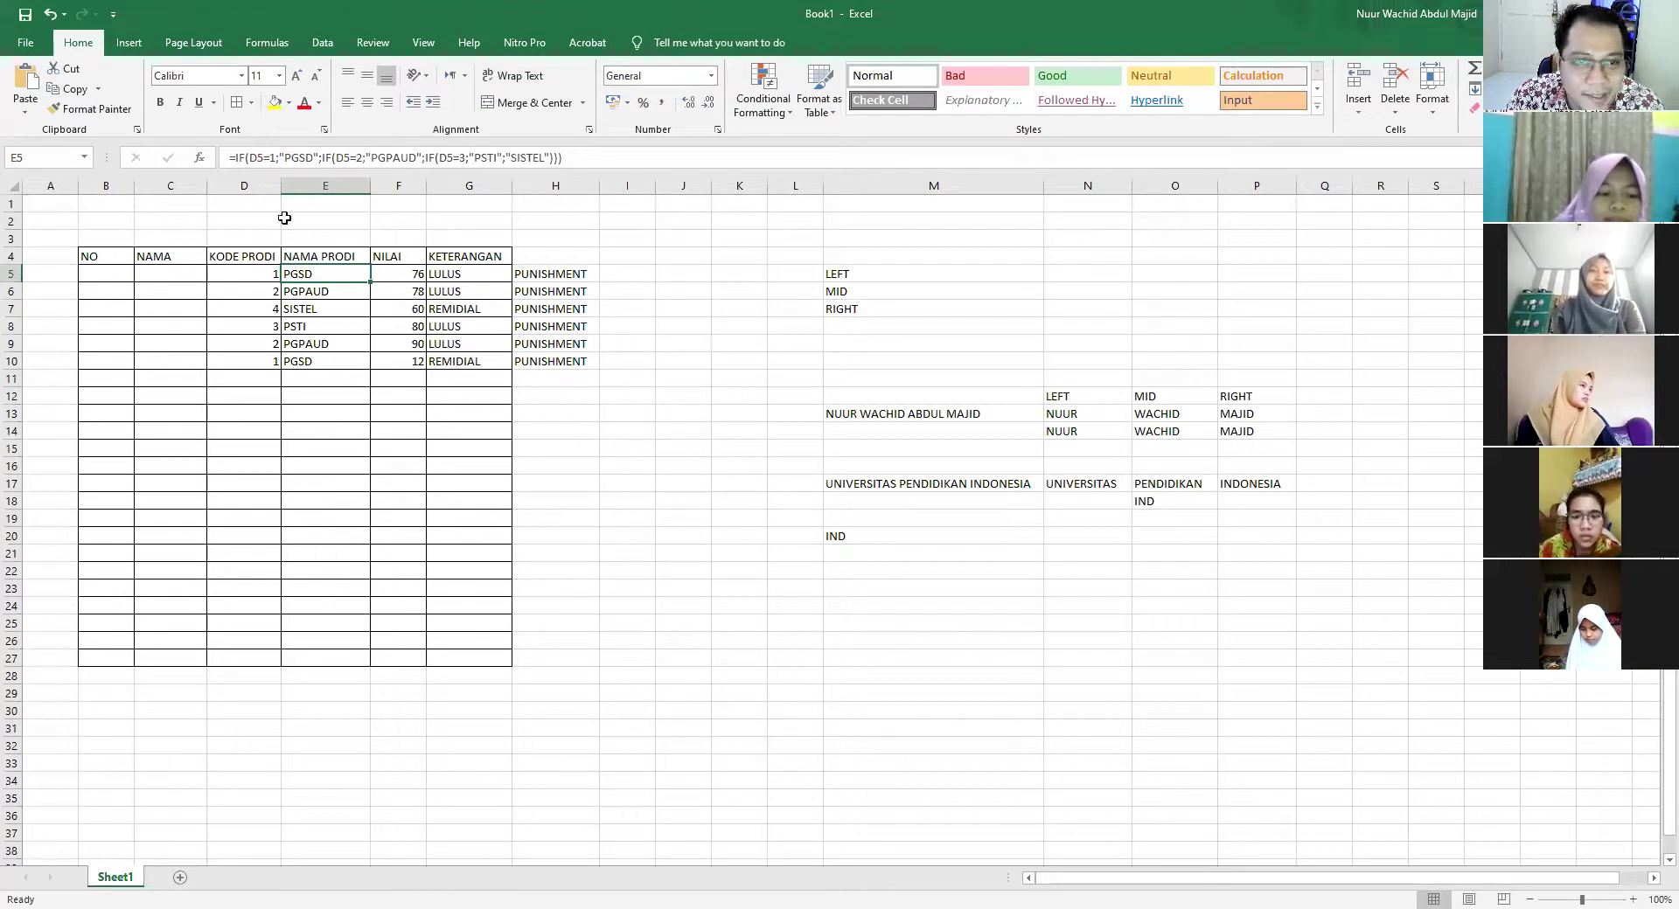
key(Down)
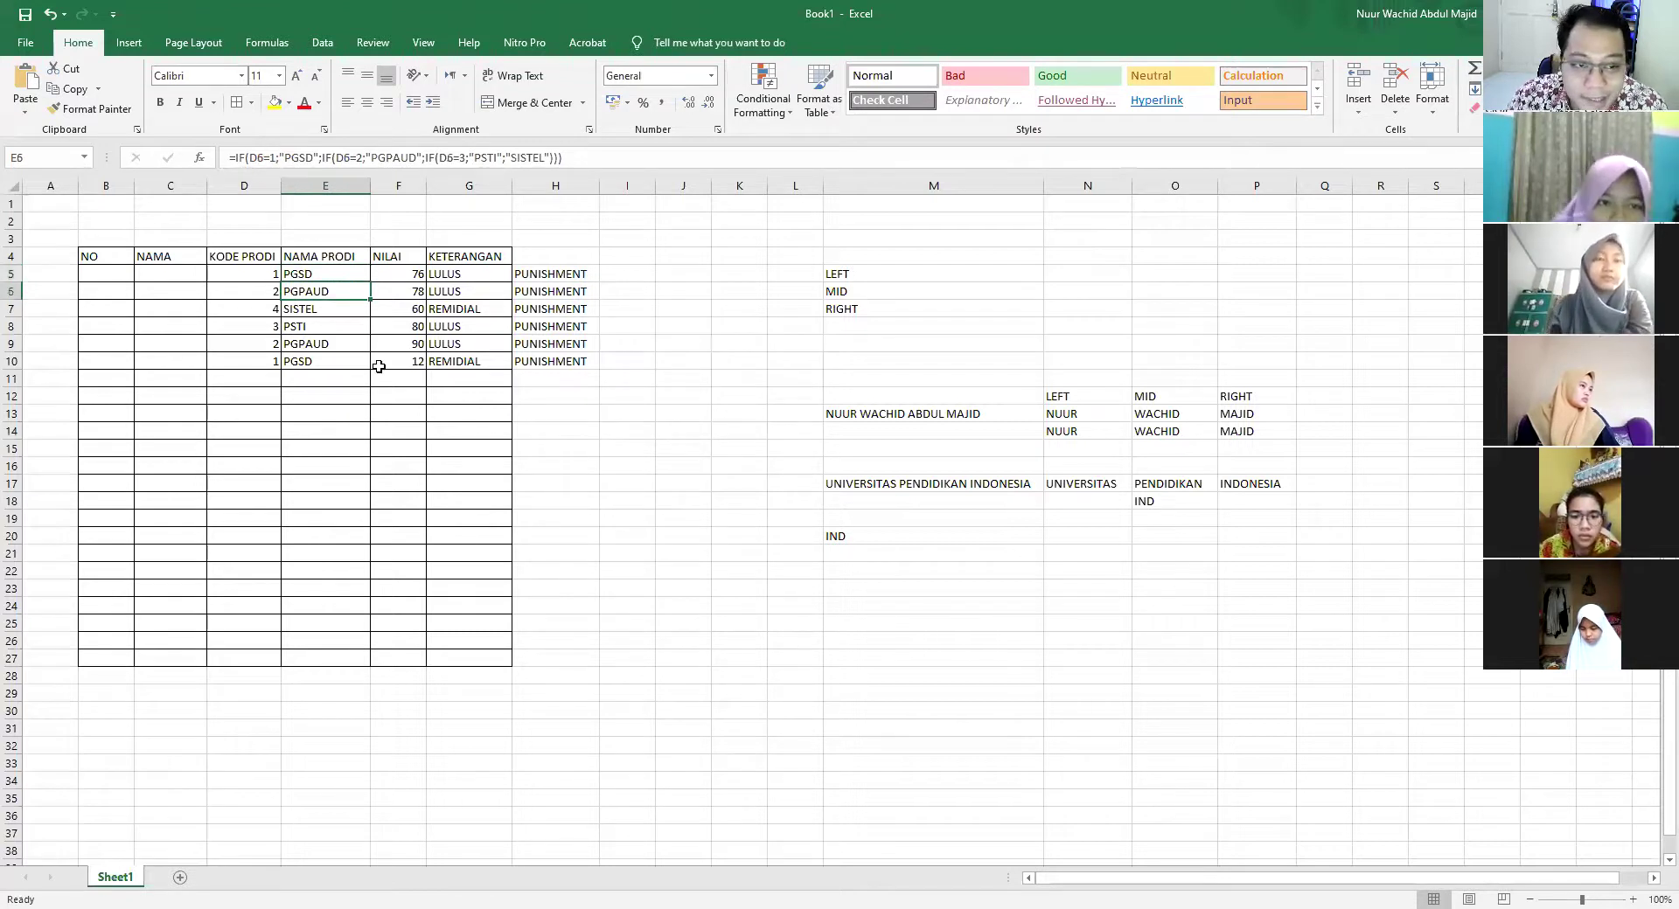
click(561, 278)
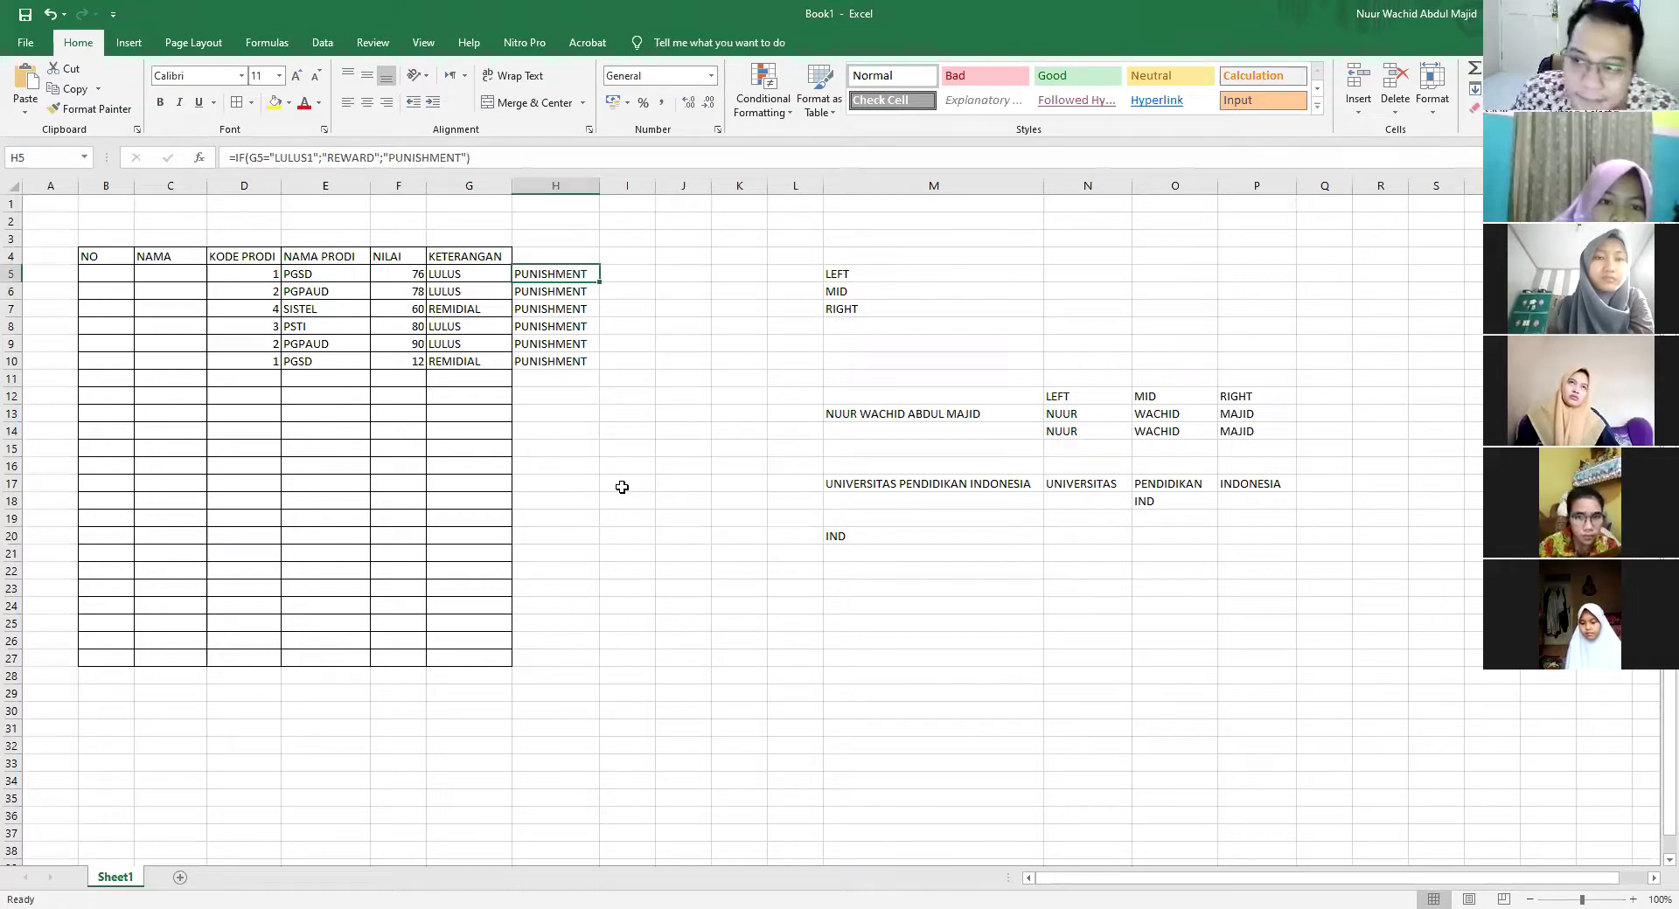